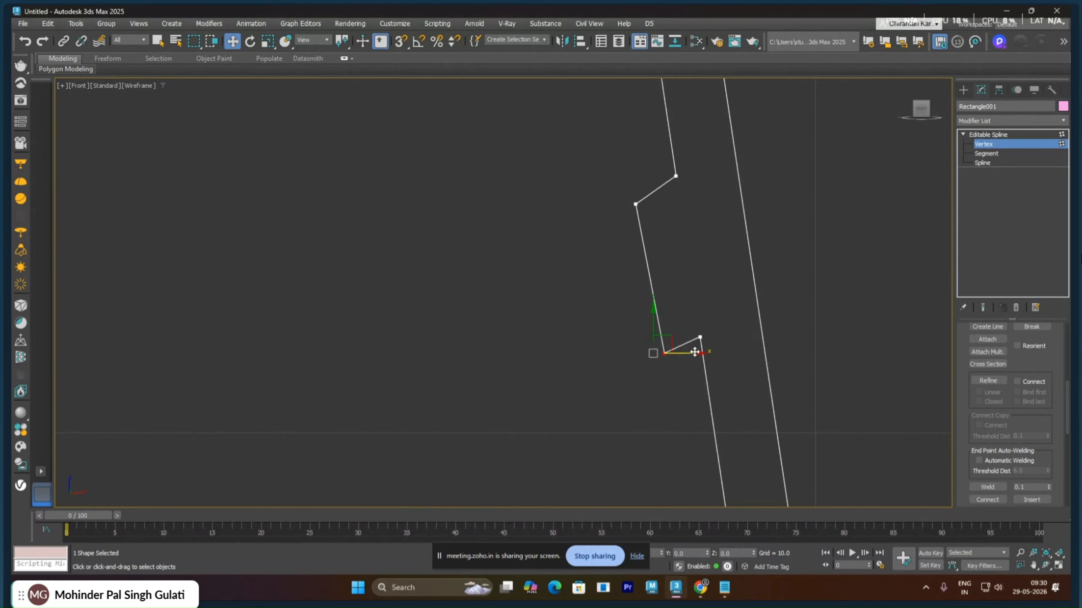
Reposition the two outer vertices of the rim step near the top of the profile so its short edges slope alike
drag(689, 354, 668, 322)
drag(618, 172, 670, 245)
drag(642, 182, 680, 184)
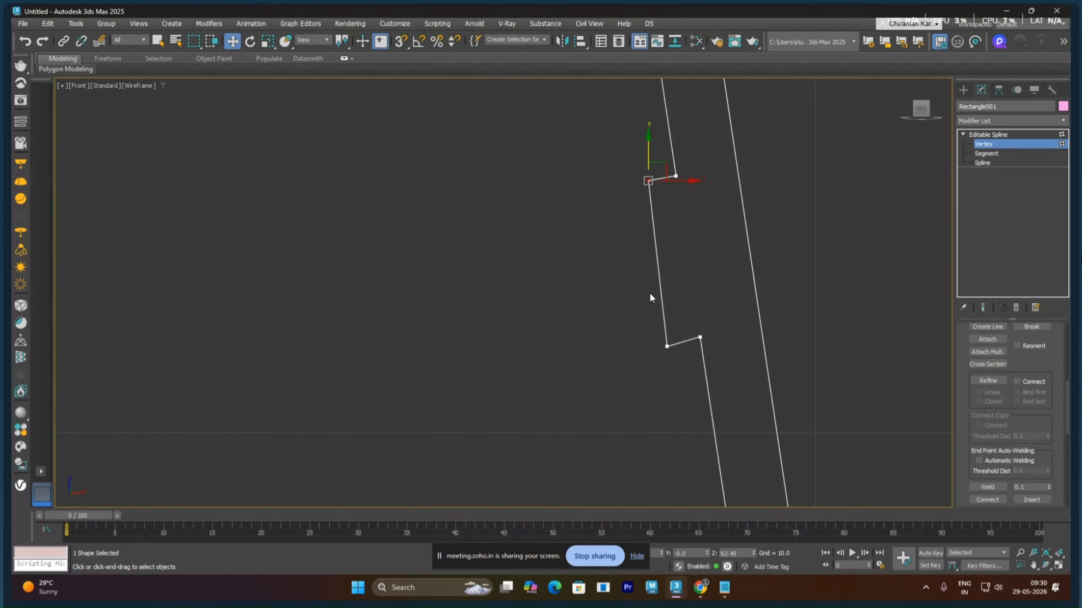
drag(652, 297, 717, 342)
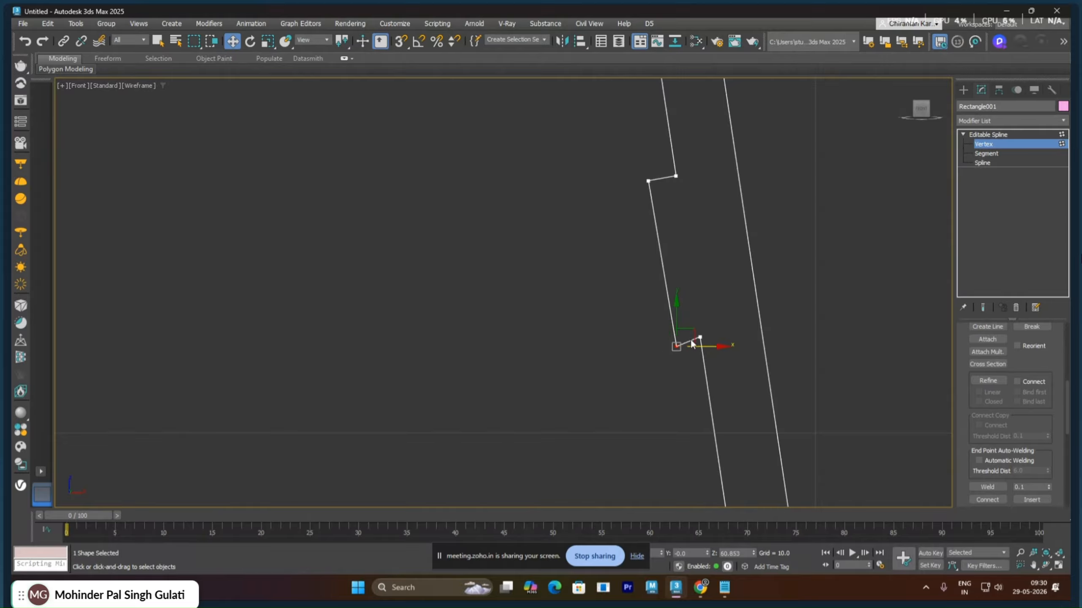
click(694, 314)
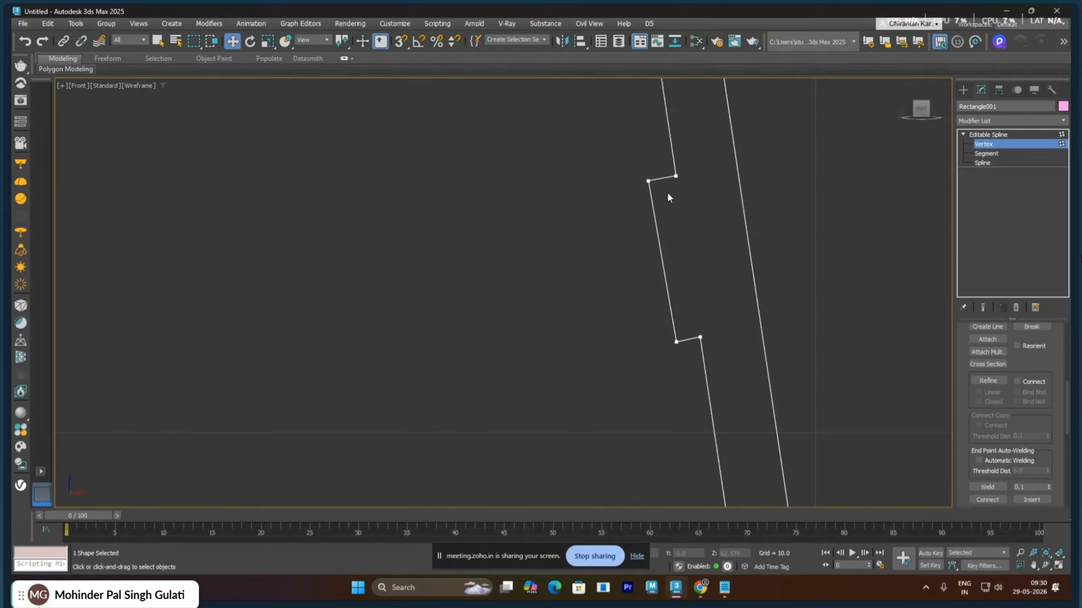
Leave vertex editing and apply a Lathe modifier to the whole profile spline
scroll(758, 232, down, 8)
middle_drag(772, 231, 637, 201)
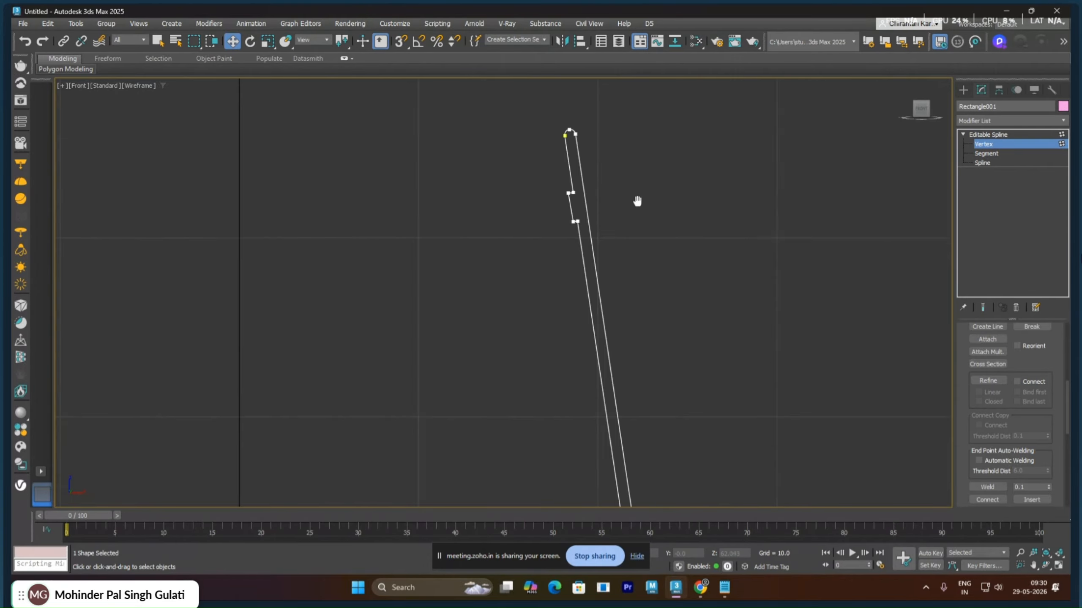
scroll(671, 220, down, 3)
click(1003, 134)
scroll(771, 266, down, 2)
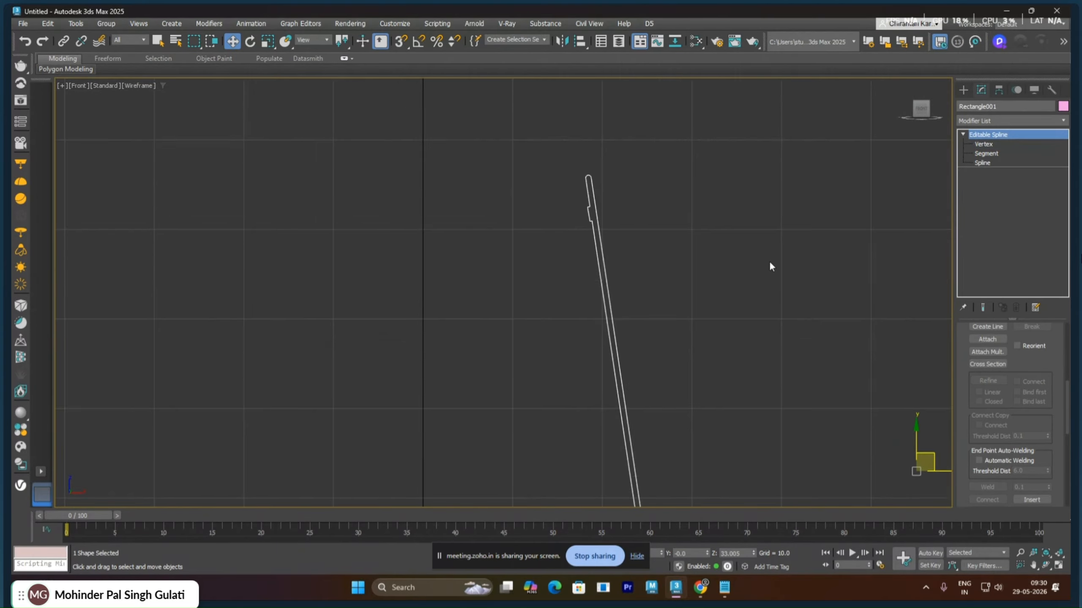
middle_drag(793, 270, 679, 212)
scroll(692, 241, down, 2)
middle_drag(725, 294, 707, 221)
scroll(708, 225, down, 2)
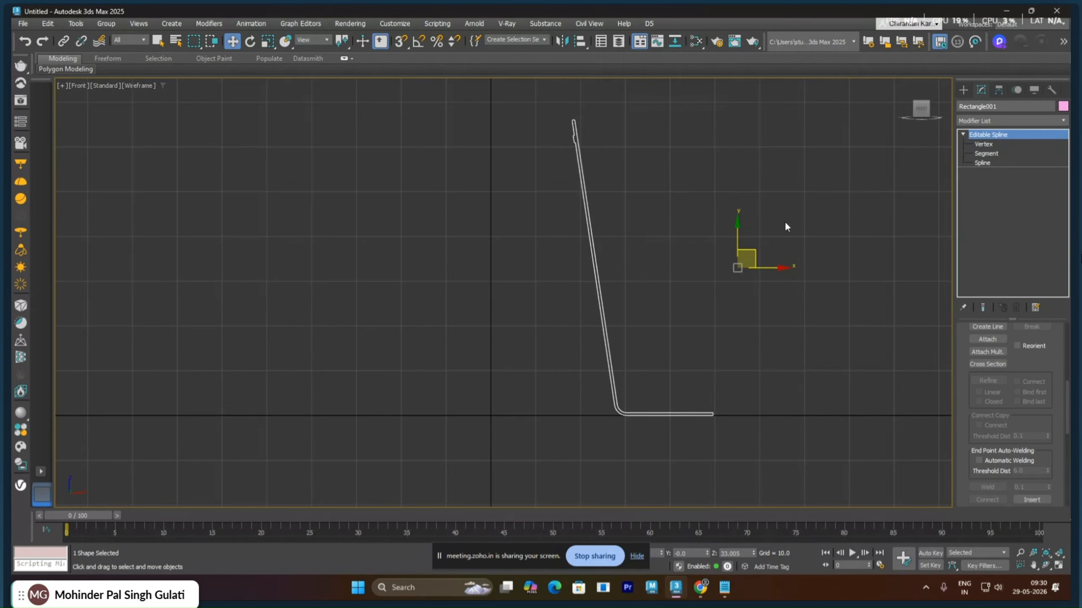
click(996, 120)
text(L)
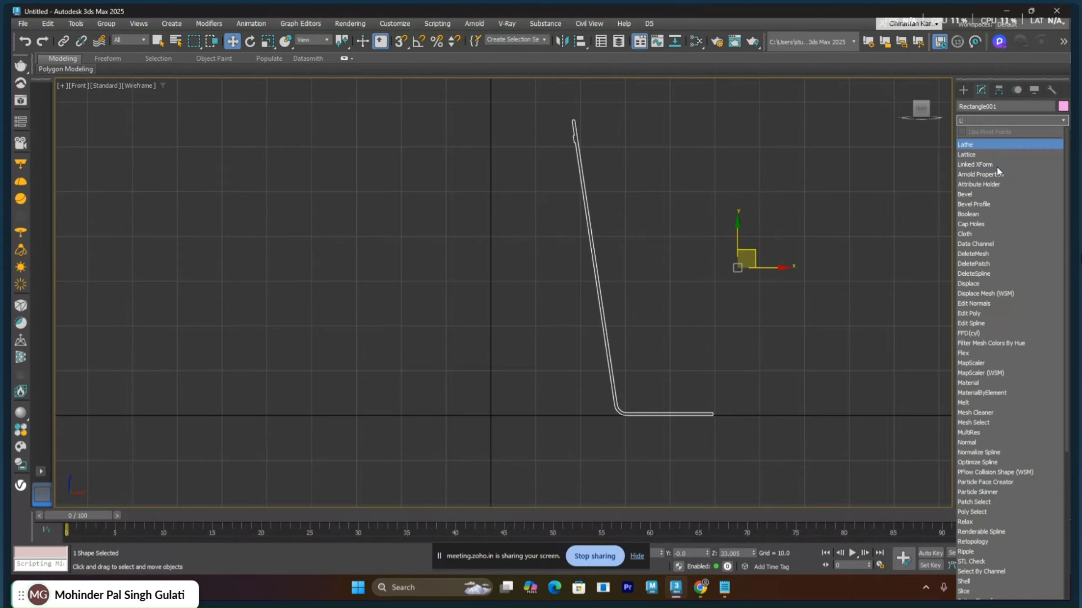
click(982, 145)
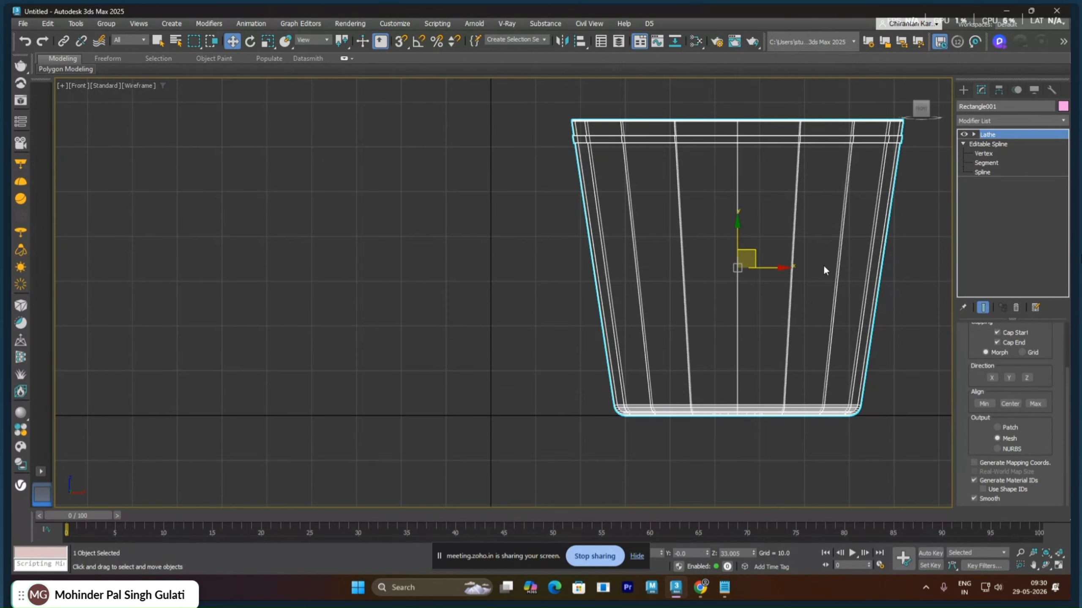
Divide the inner wall segment of the profile spline with a divide value of 8
scroll(970, 362, up, 3)
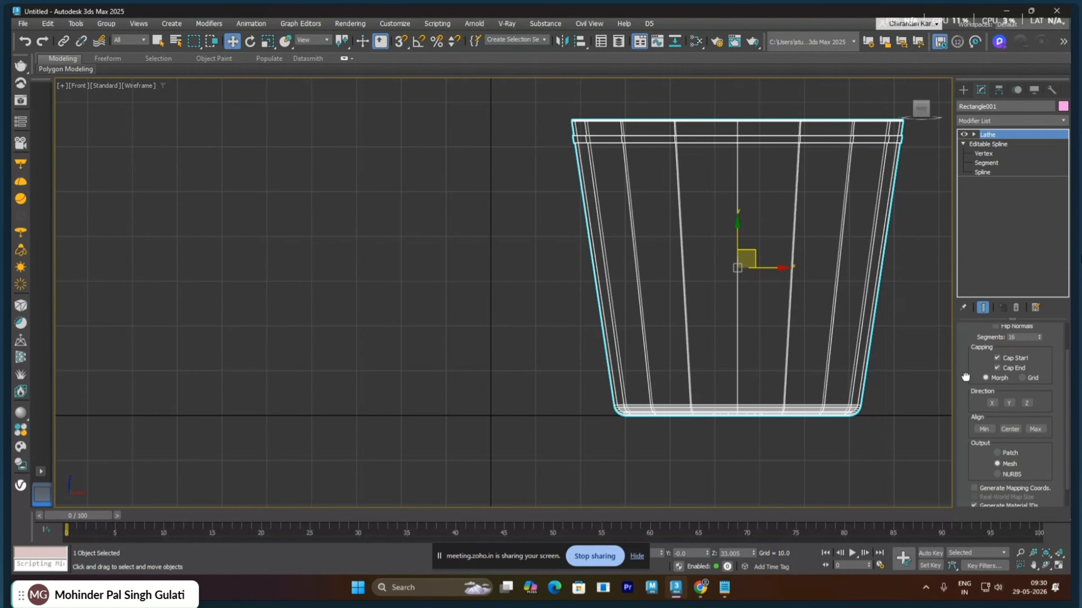
click(1021, 377)
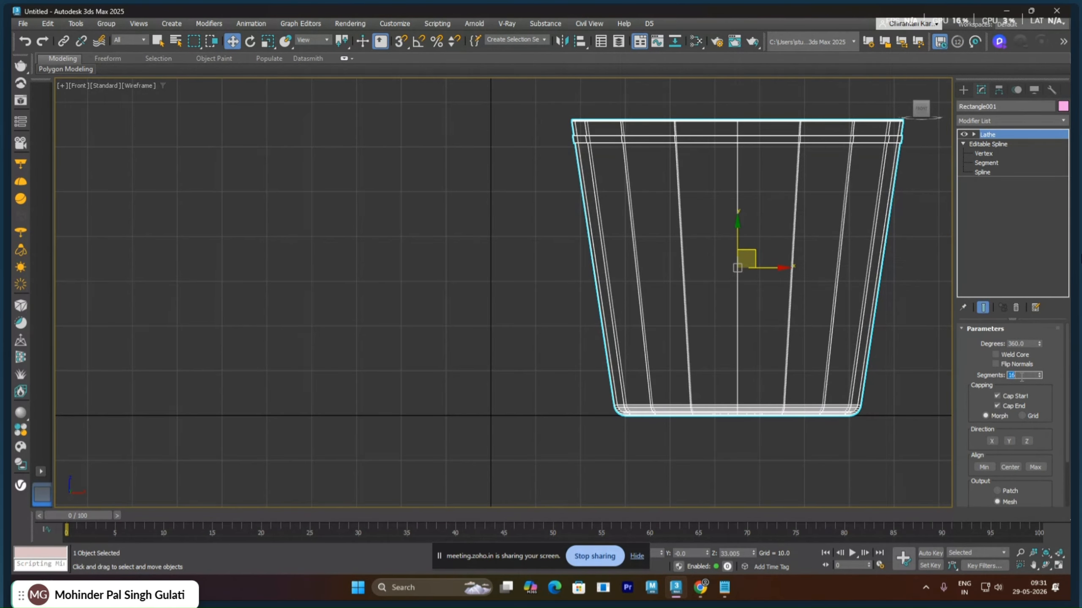
click(993, 163)
drag(597, 301, 598, 302)
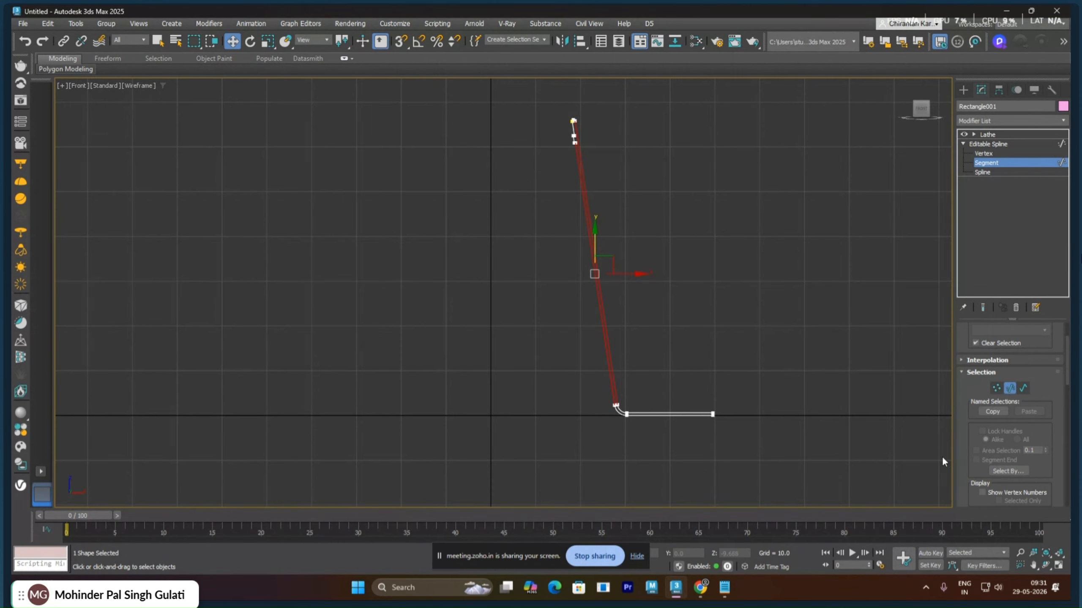
click(742, 326)
click(604, 306)
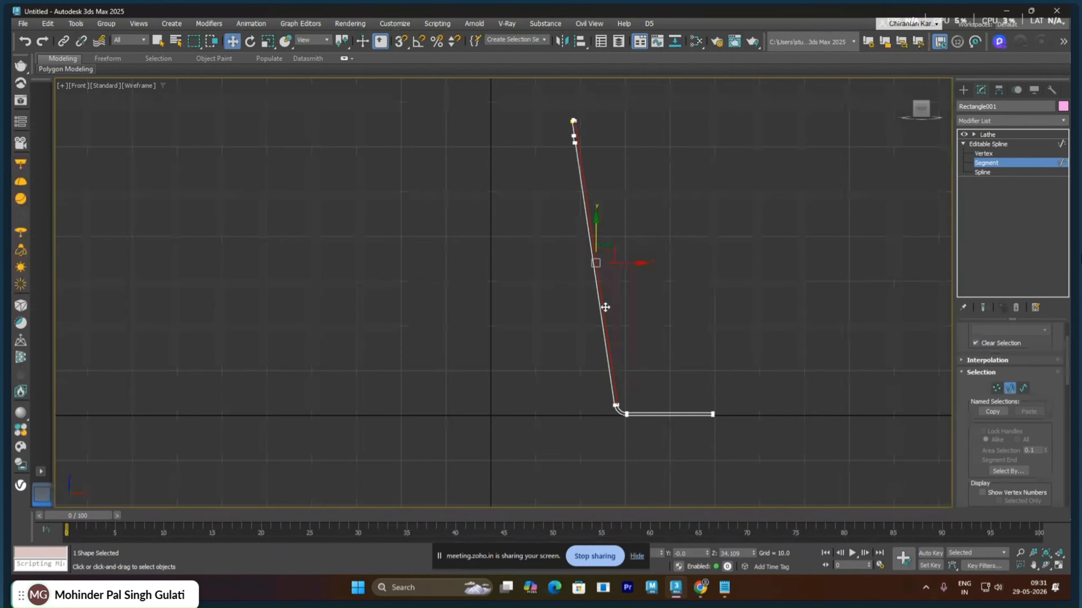
drag(978, 437, 953, 287)
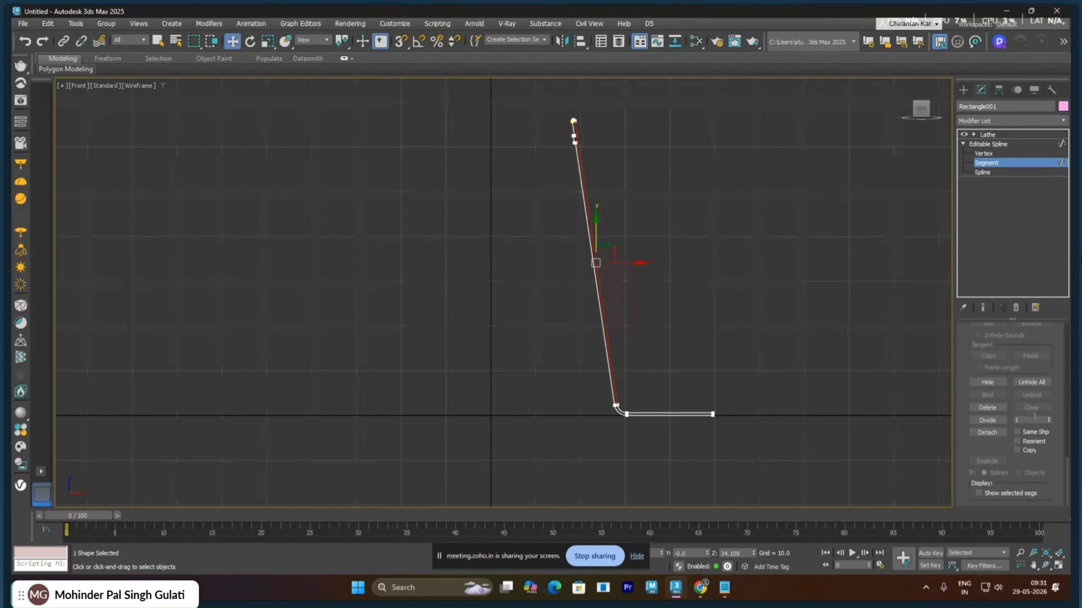
click(1048, 419)
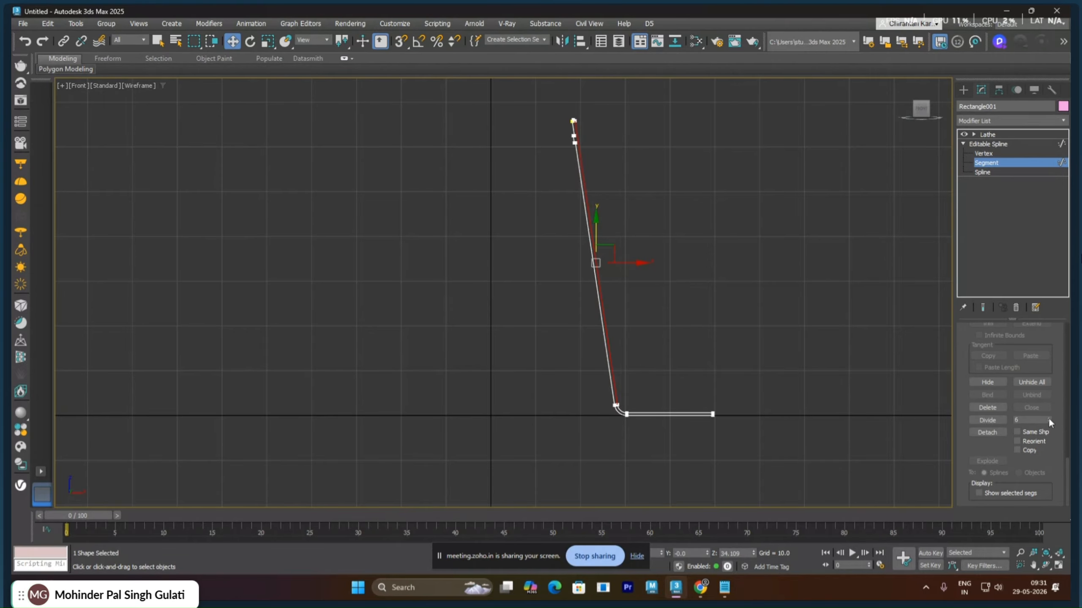
click(987, 420)
click(778, 318)
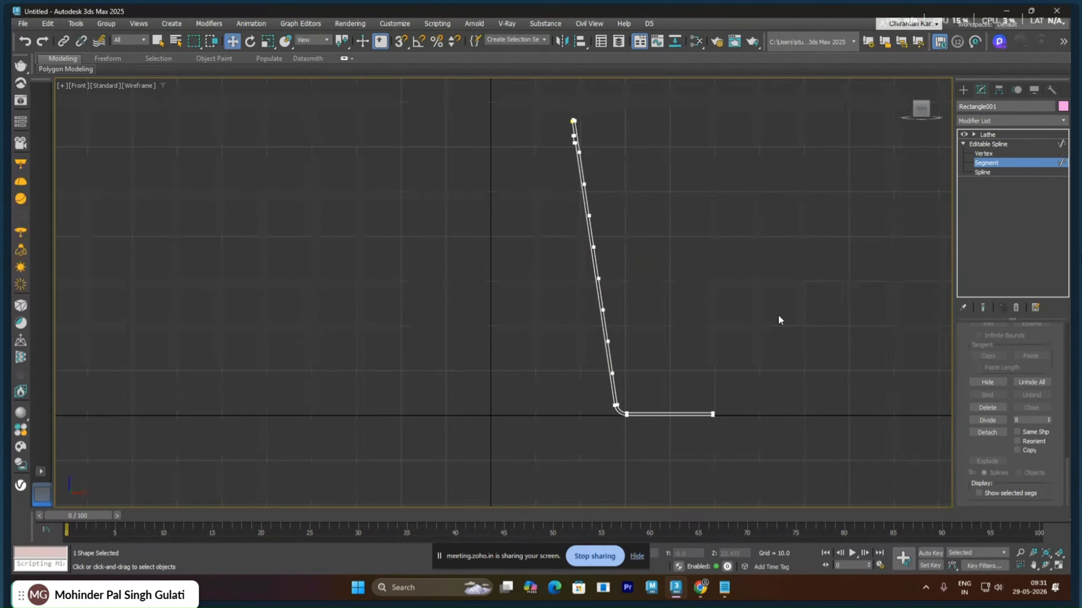
Divide the outer wall segment of the profile with a divide value of 6 and return to the Lathe modifier
click(596, 289)
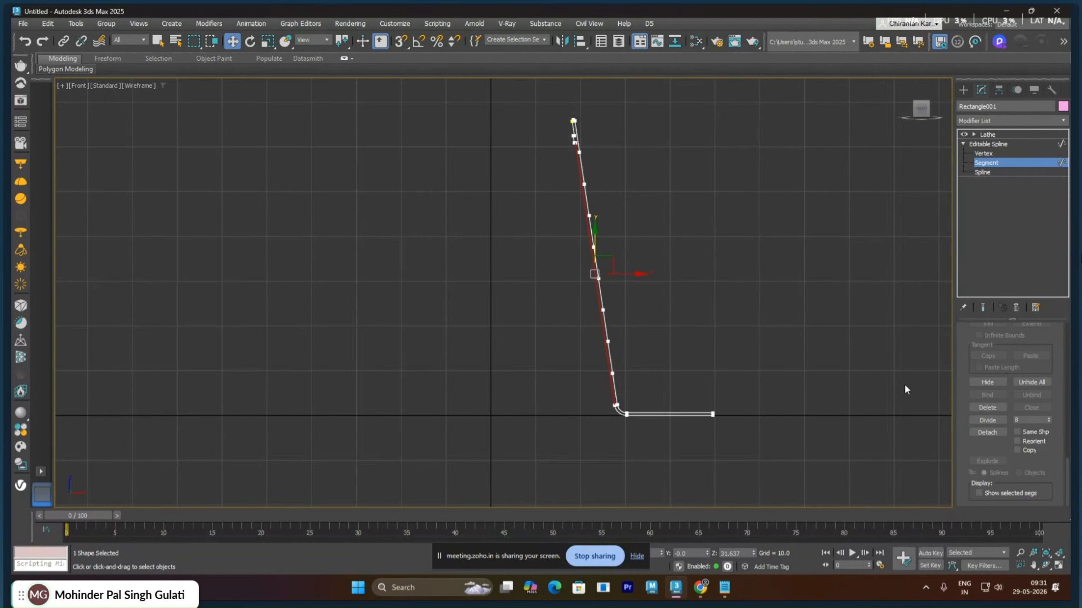
click(1048, 421)
click(818, 317)
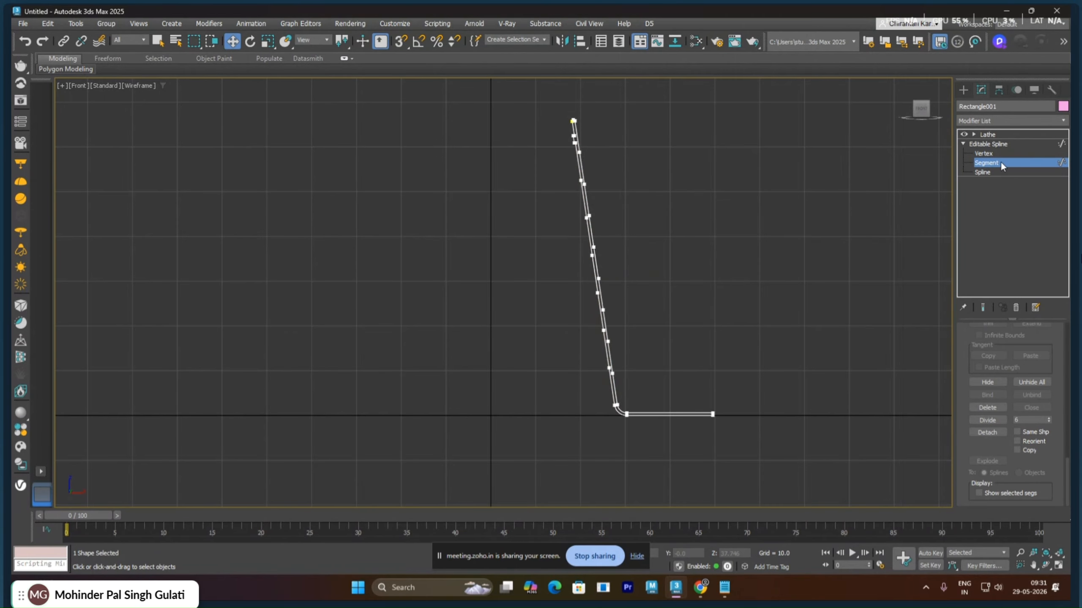
click(987, 144)
click(987, 134)
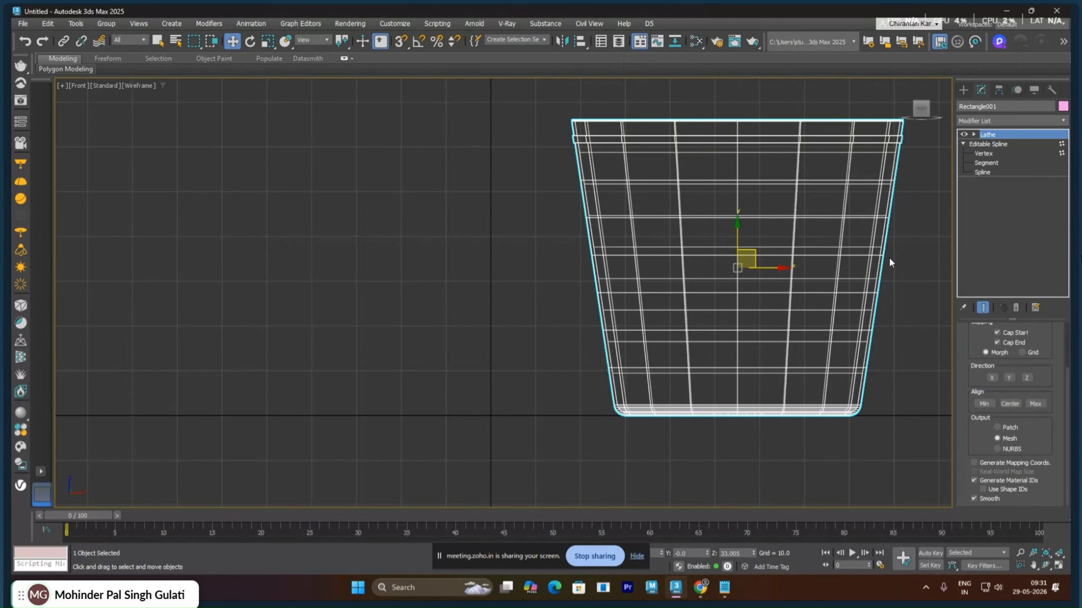
Switch to the perspective view, set the Lathe segments to 50 and deselect the pot
key(p)
mouse_move(740, 217)
middle_down()
mouse_move(764, 362)
mouse_move(751, 389)
mouse_move(762, 298)
mouse_move(771, 377)
middle_up()
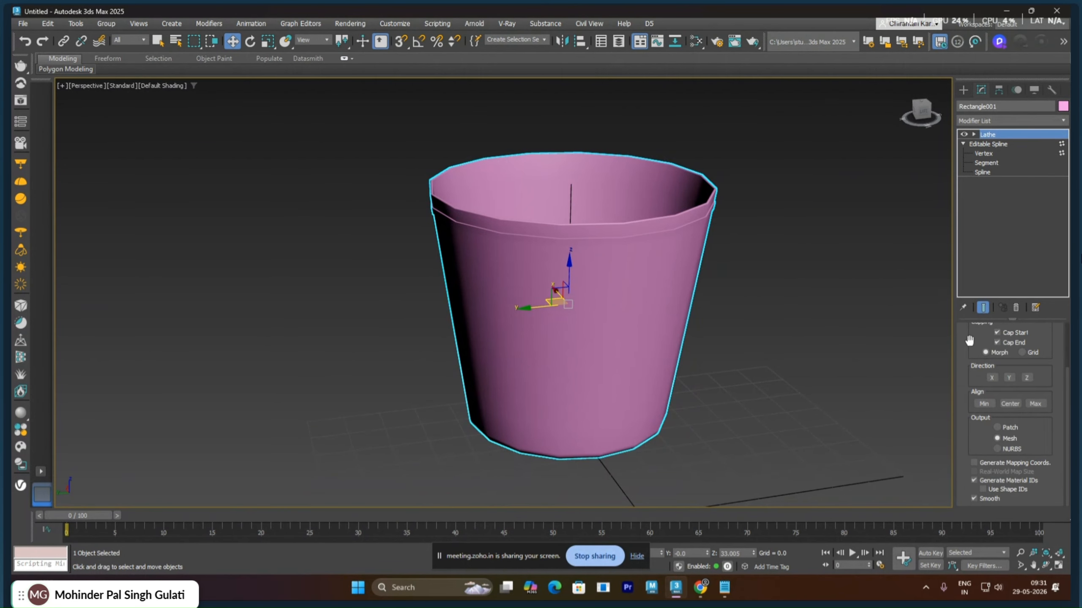
scroll(969, 340, up, 3)
double_click(1027, 375)
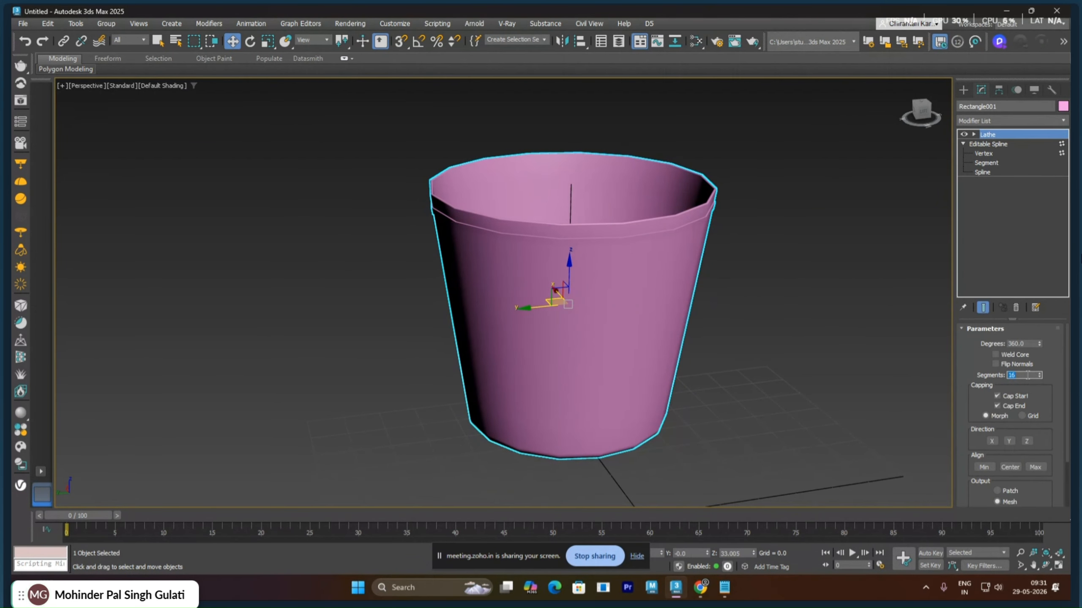
text(50)
key(Return)
click(793, 323)
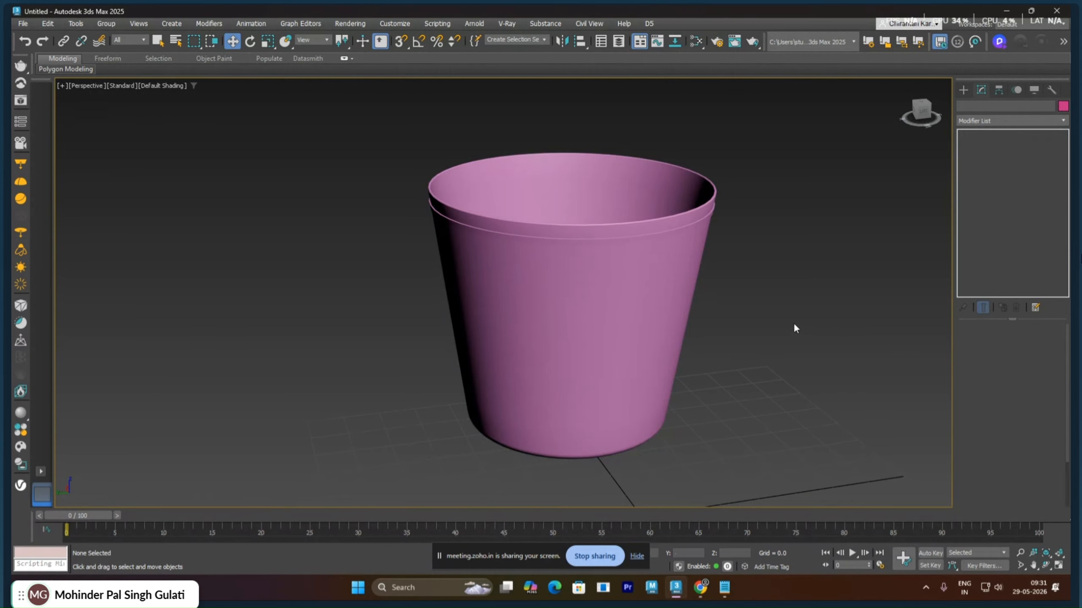
Select the pot, enter vertex editing on its base spline and display the lathed end result while editing
alt+middle_drag(793, 323, 571, 363)
scroll(558, 350, up, 3)
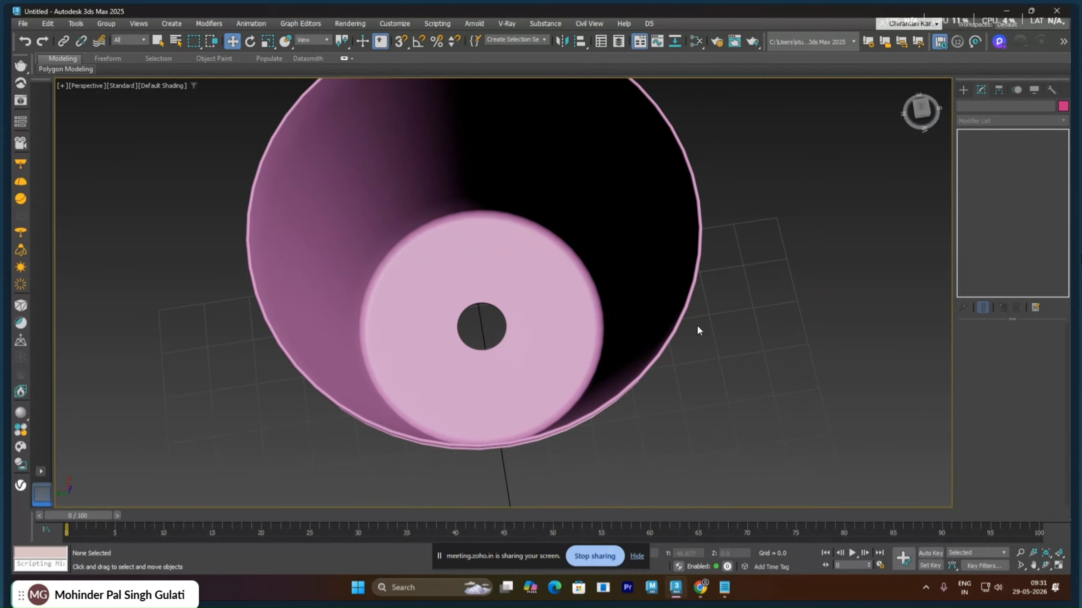
click(560, 293)
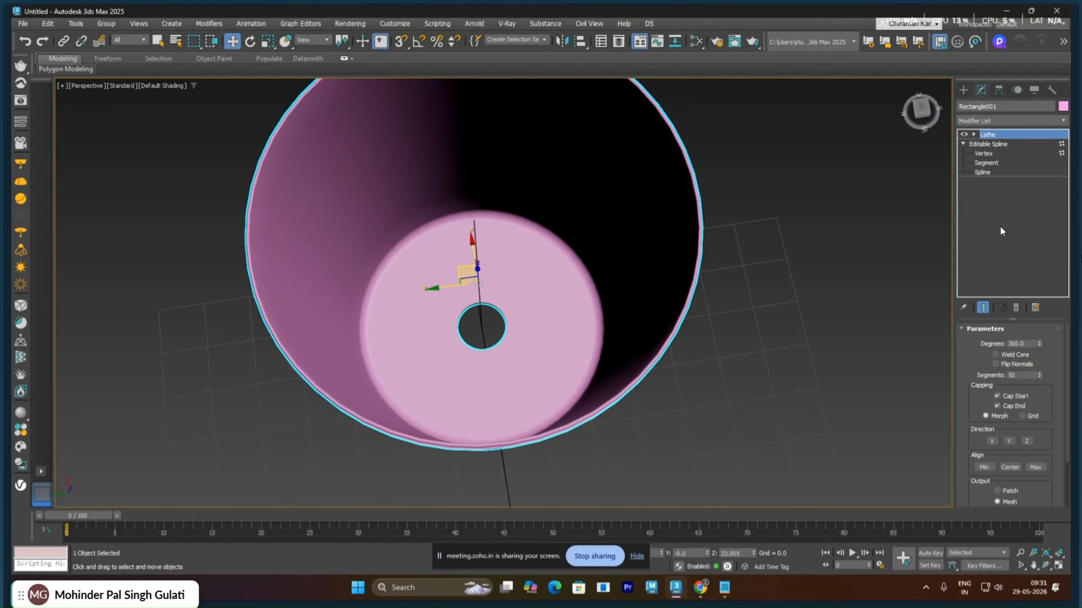
click(983, 153)
mouse_move(544, 334)
alt+middle_down()
mouse_move(560, 346)
mouse_move(555, 357)
mouse_move(524, 337)
alt+middle_up()
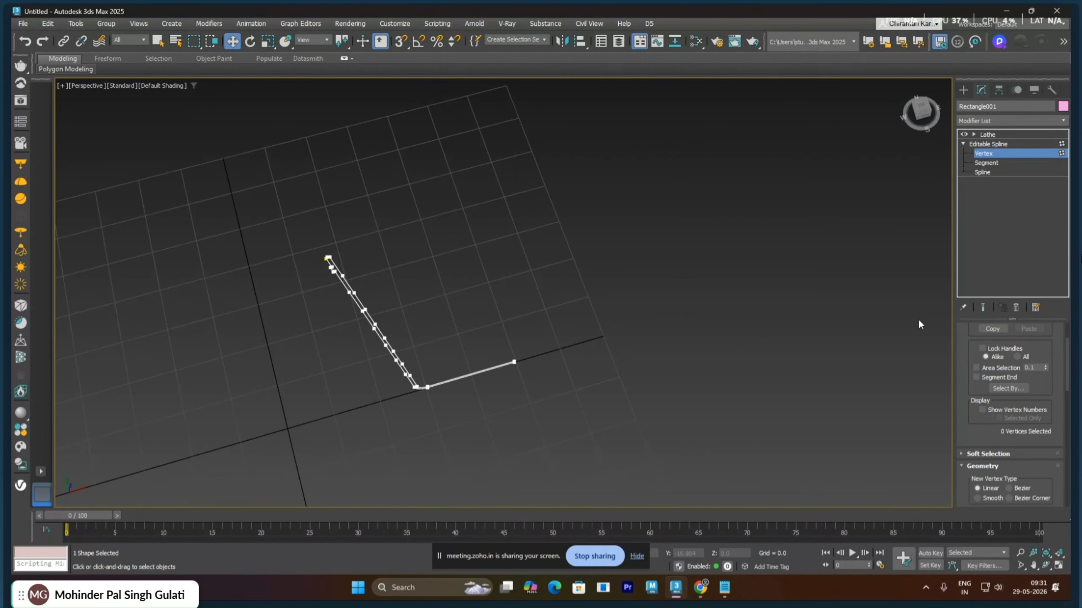
click(983, 308)
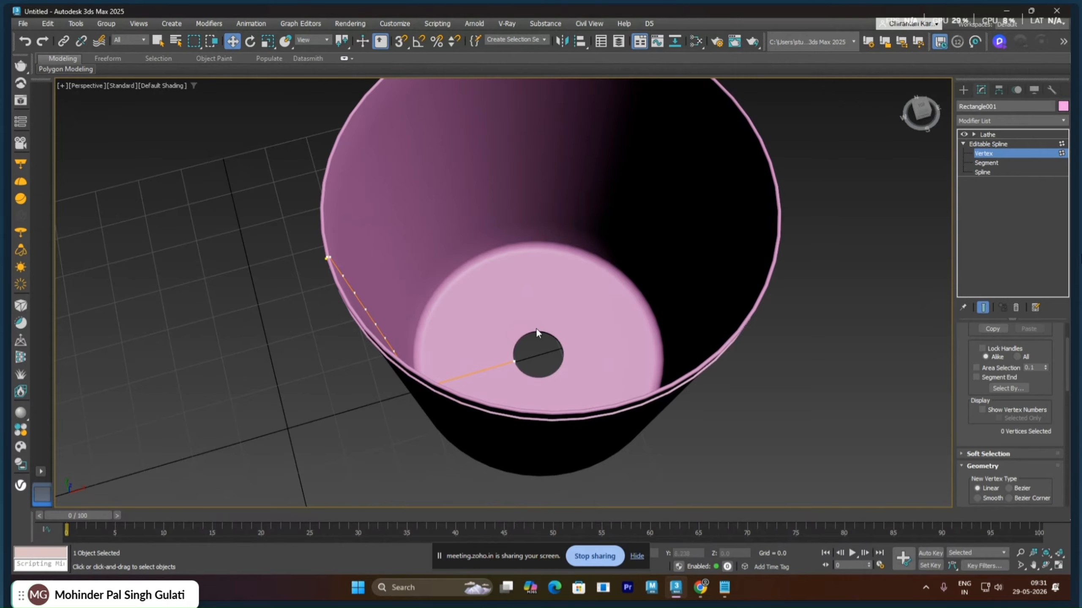
Move the two end vertices of the pot's floor along X toward the centre to narrow the hole, and return to the Lathe modifier
drag(495, 386, 495, 386)
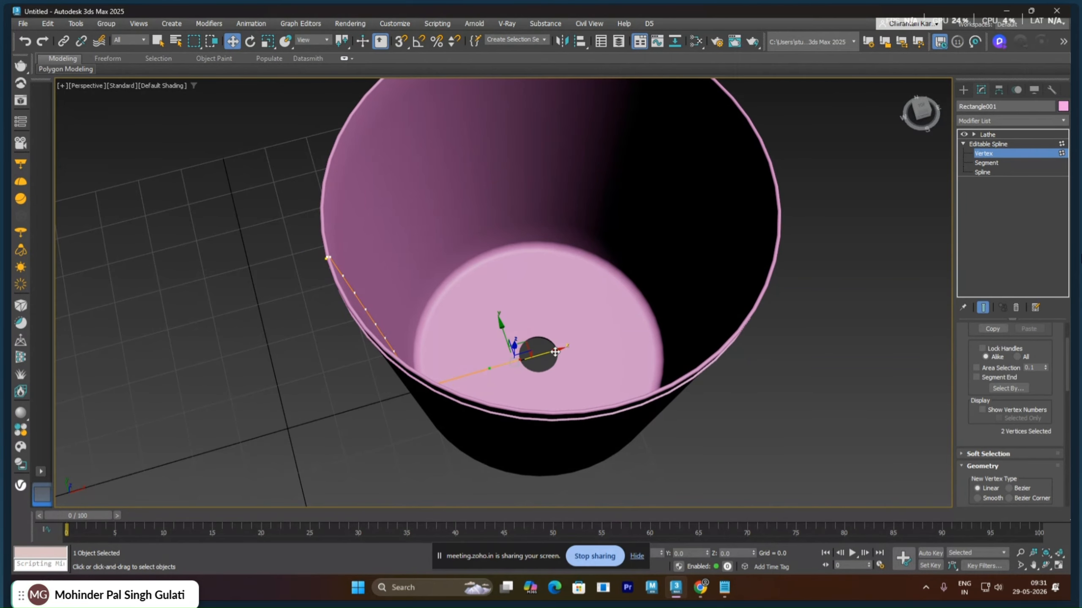
drag(559, 351, 571, 349)
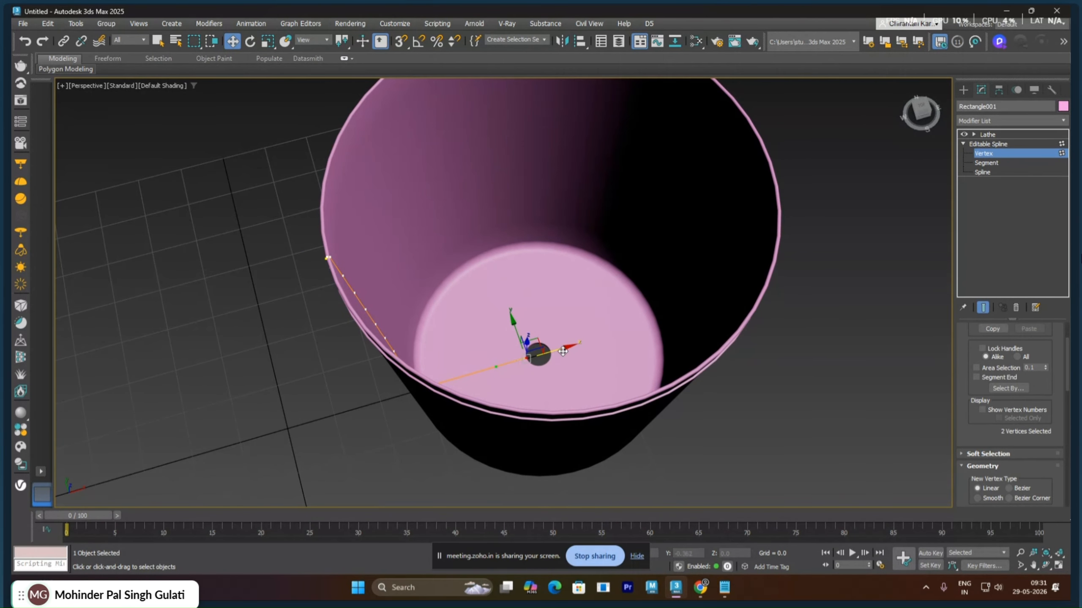
click(837, 391)
click(987, 144)
click(987, 134)
scroll(698, 264, down, 3)
alt+middle_drag(699, 239, 613, 301)
scroll(681, 256, down, 1)
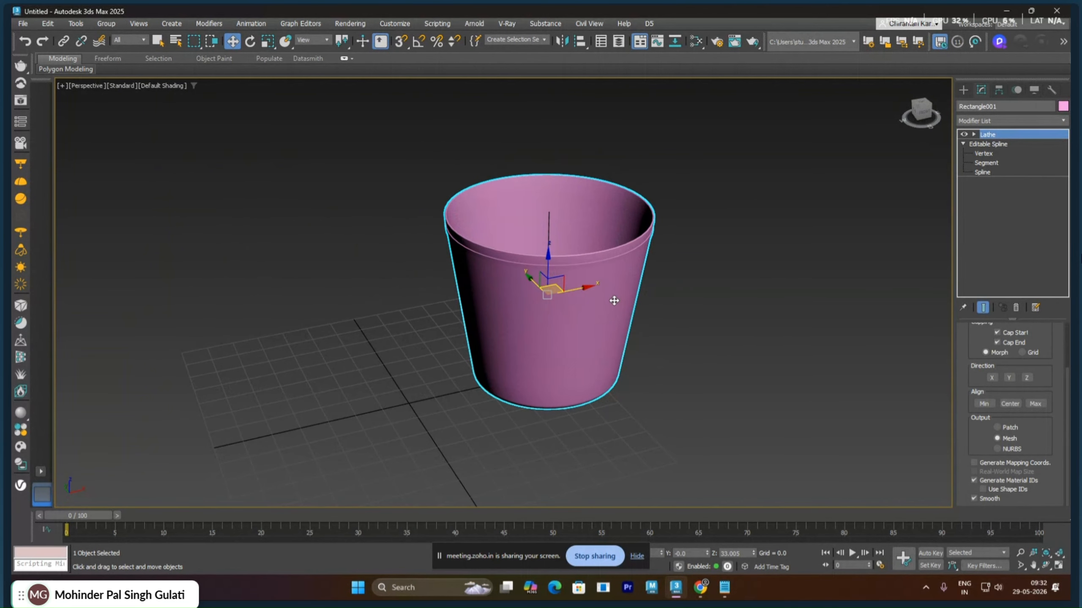
Switch to the Chrome window with the May 2026 sheet and open a new tab
mouse_move(688, 598)
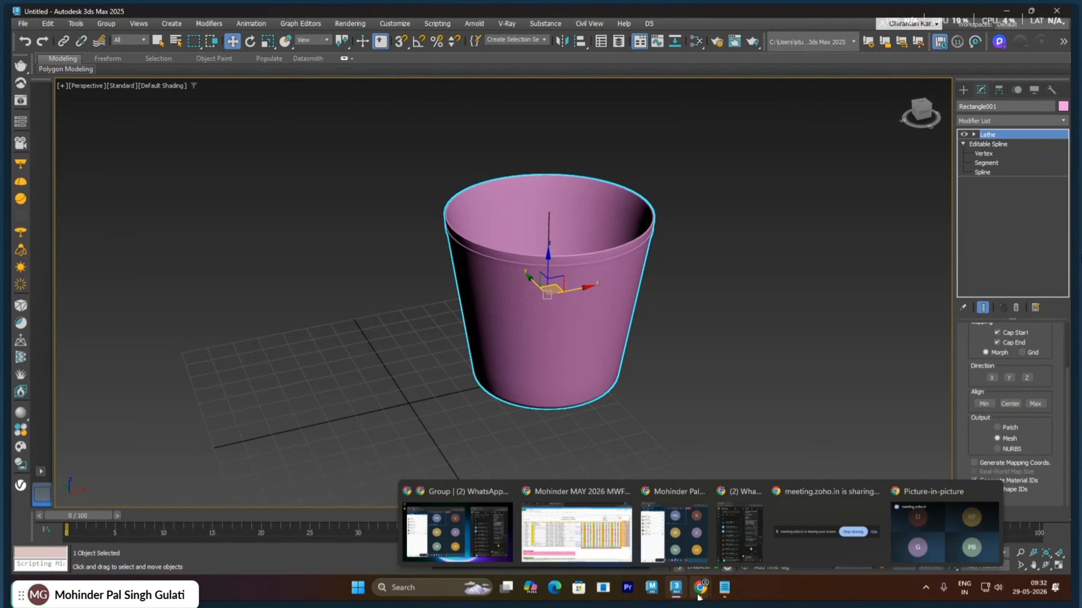
click(577, 535)
click(419, 16)
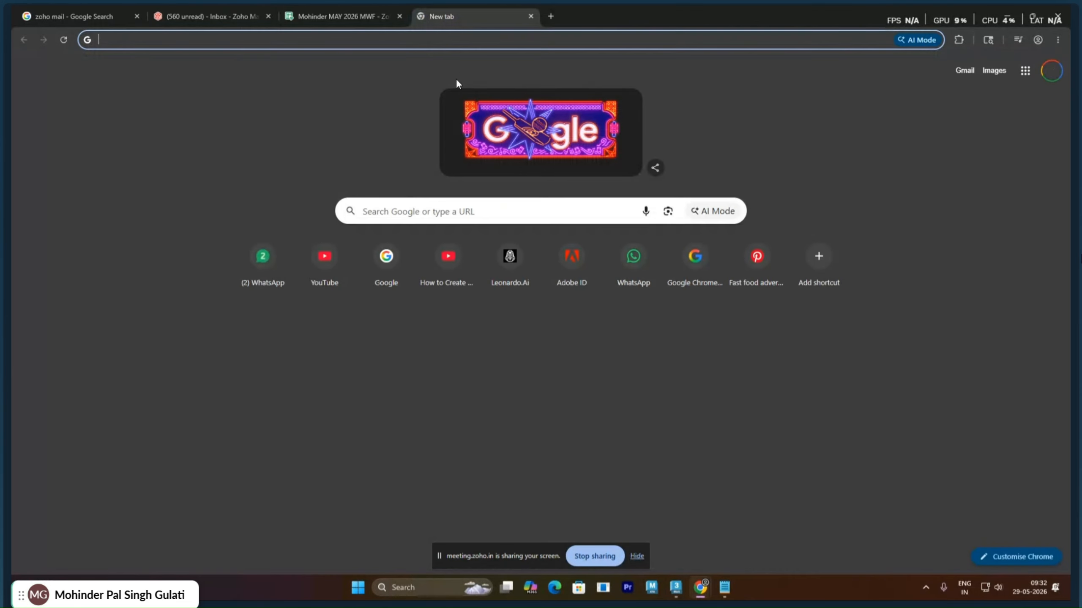
Search Google for "gamla textures" using the matching suggestion
click(472, 220)
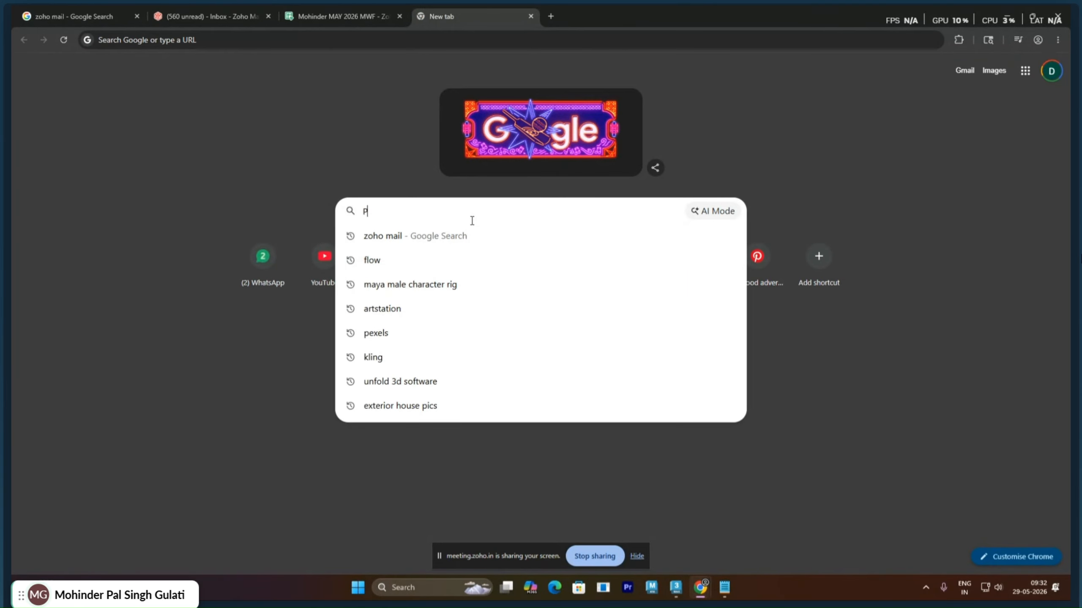
text(y)
key(Escape)
text(GAMLA)
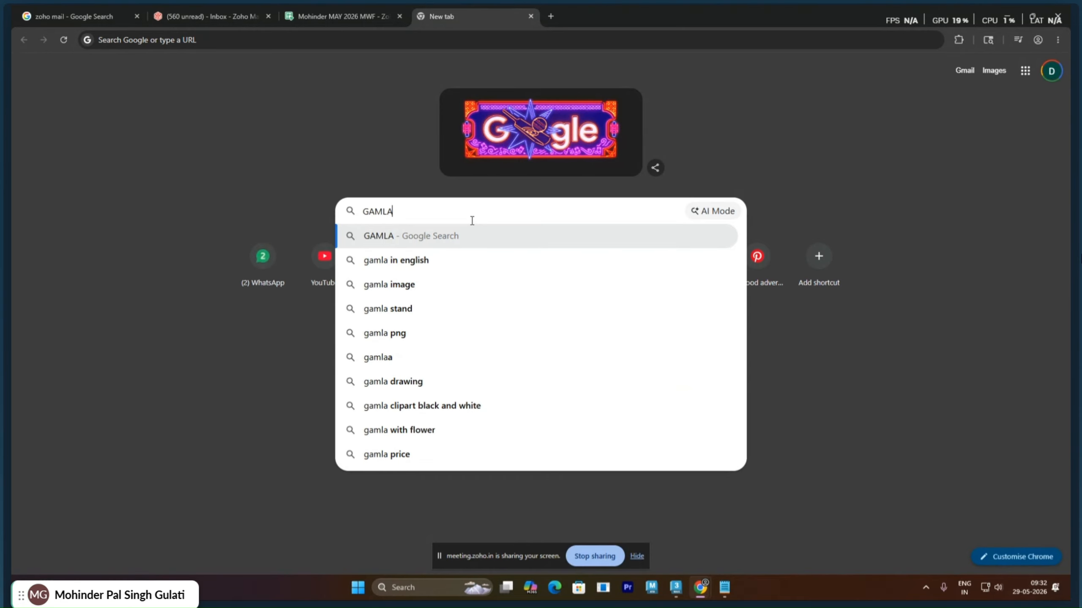
text( T)
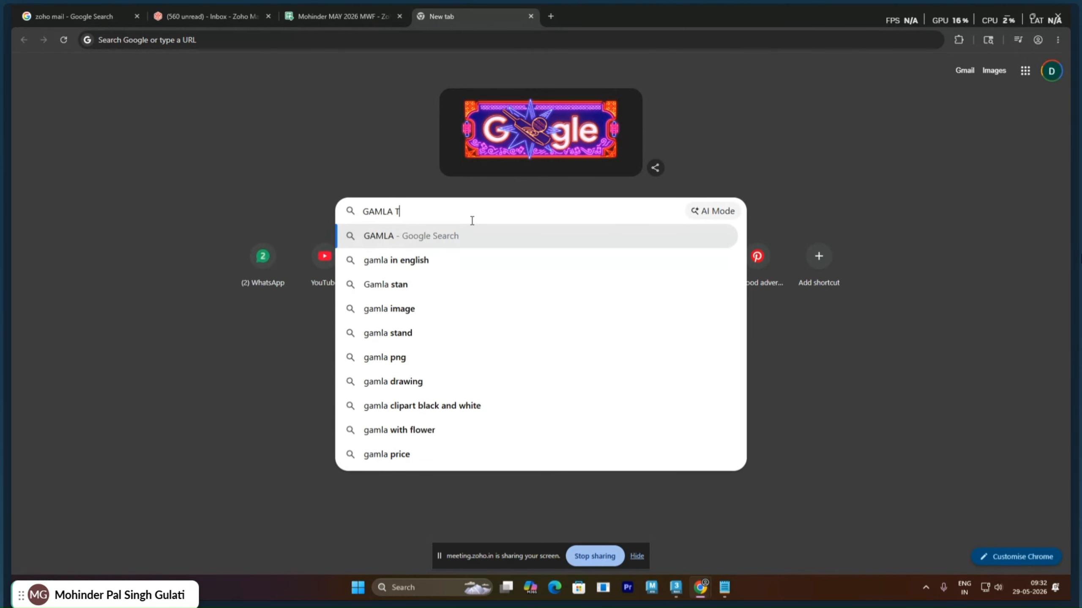
text(EXTURE)
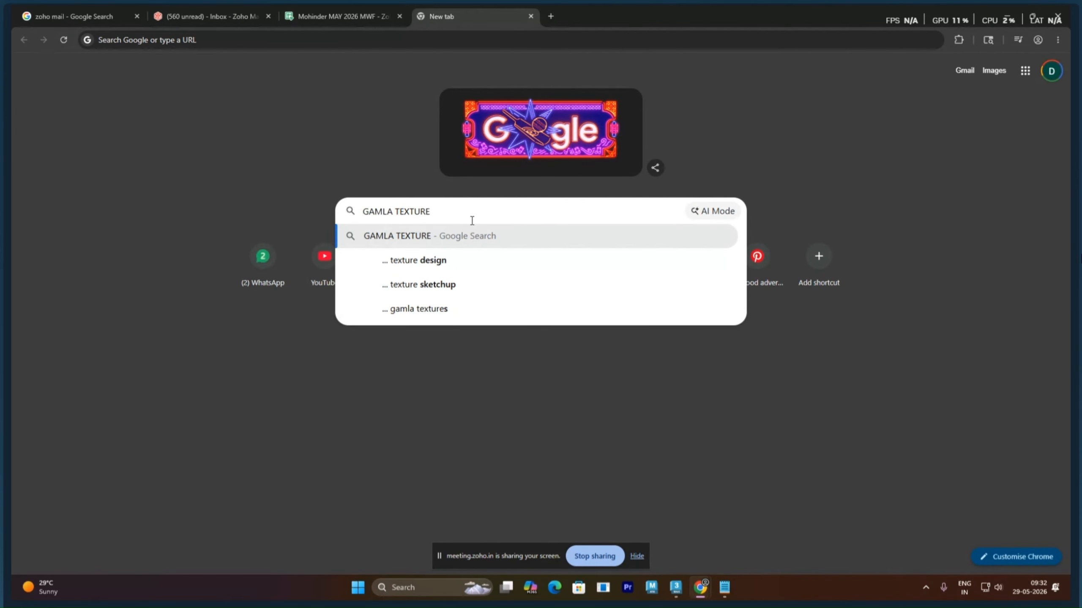
key(Down)
key(Down)
key(Down)
key(Return)
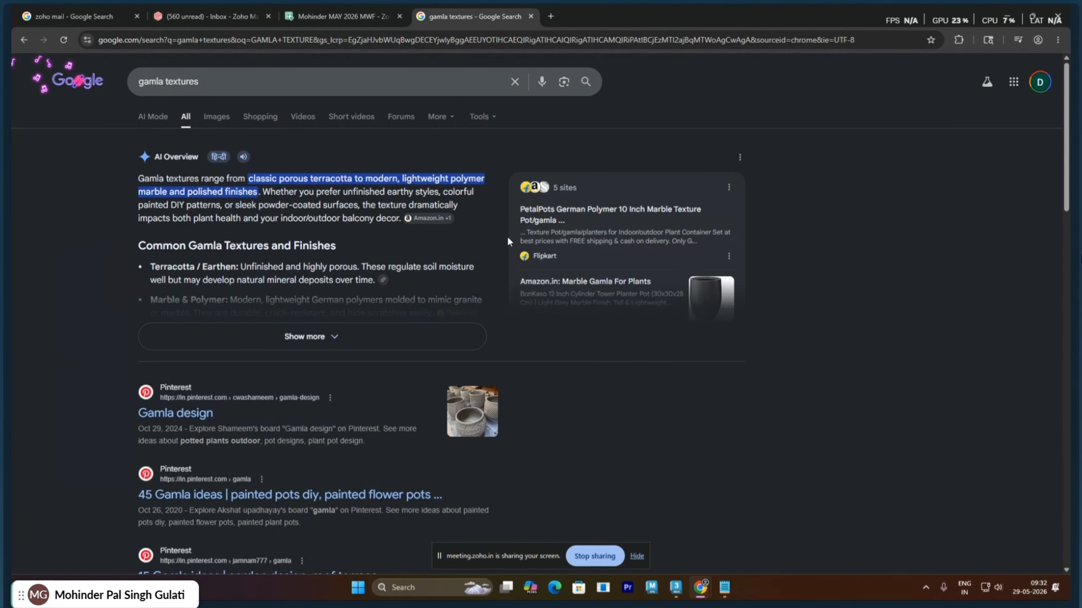
Show the image results for "gamla textures" and open the dark brown grunge image titled "Page 10 | Gamla background Images"
click(219, 119)
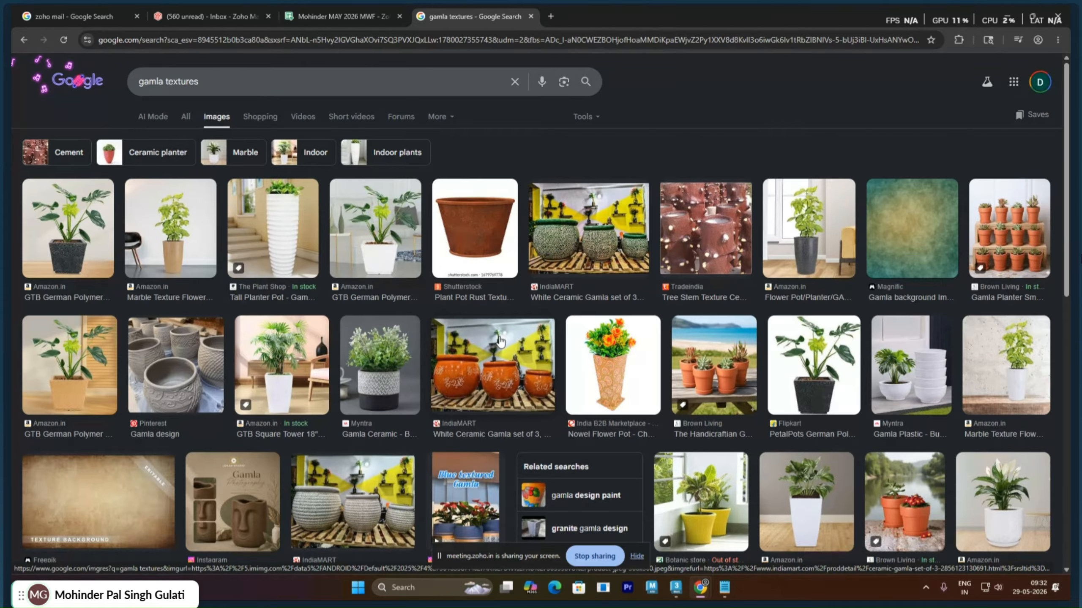
scroll(452, 368, down, 6)
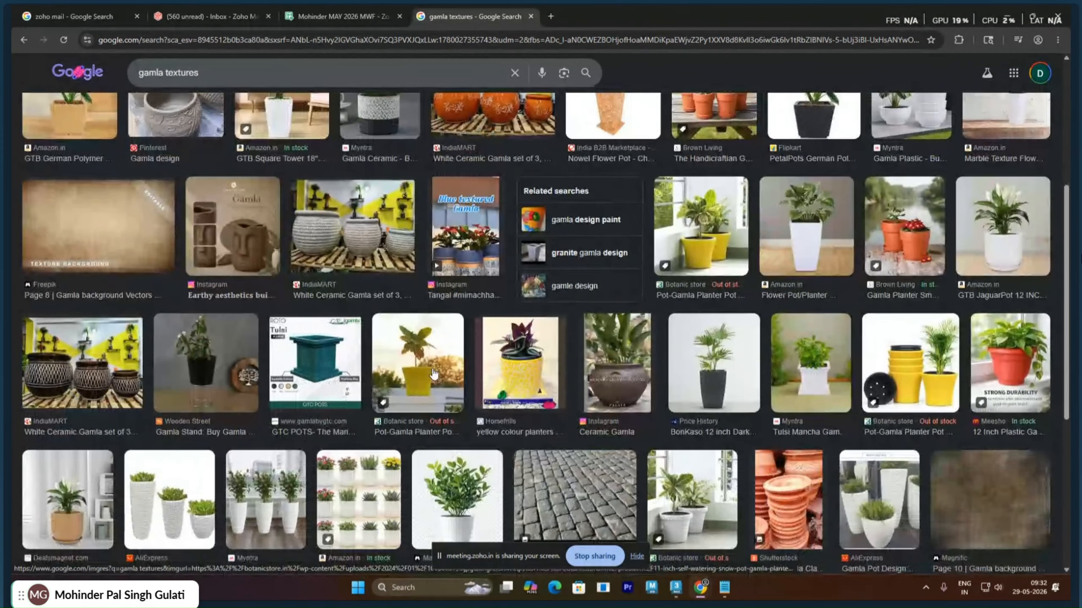
scroll(432, 373, down, 7)
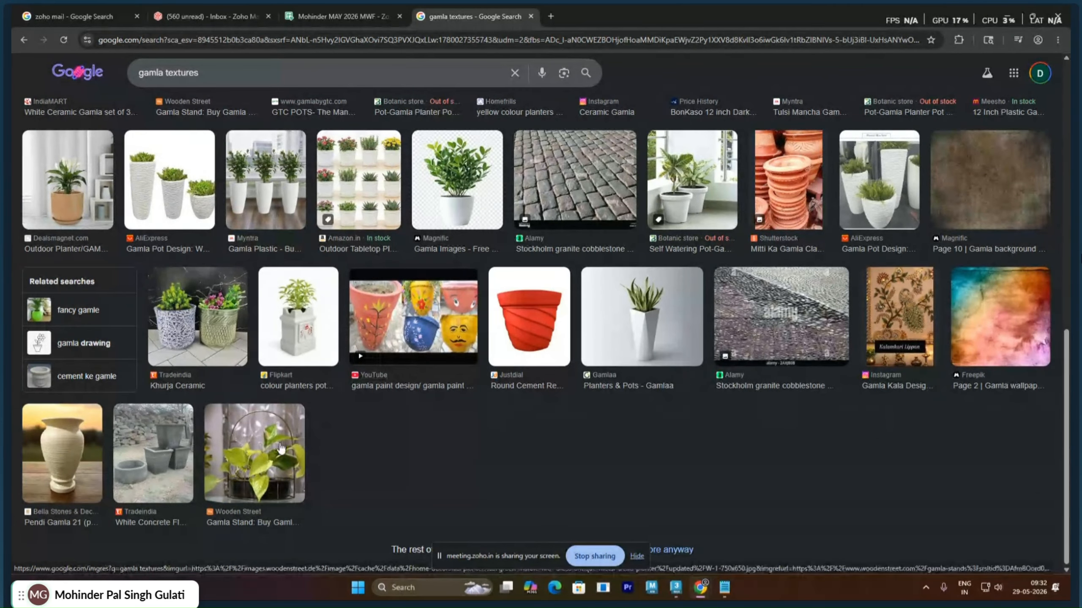
scroll(1015, 294, up, 3)
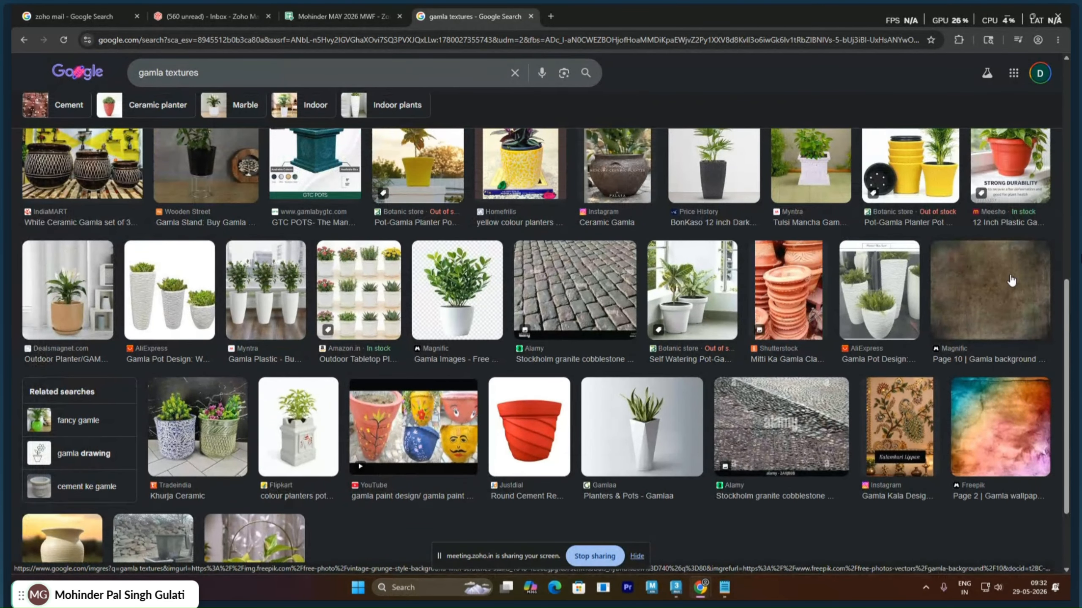
click(1011, 281)
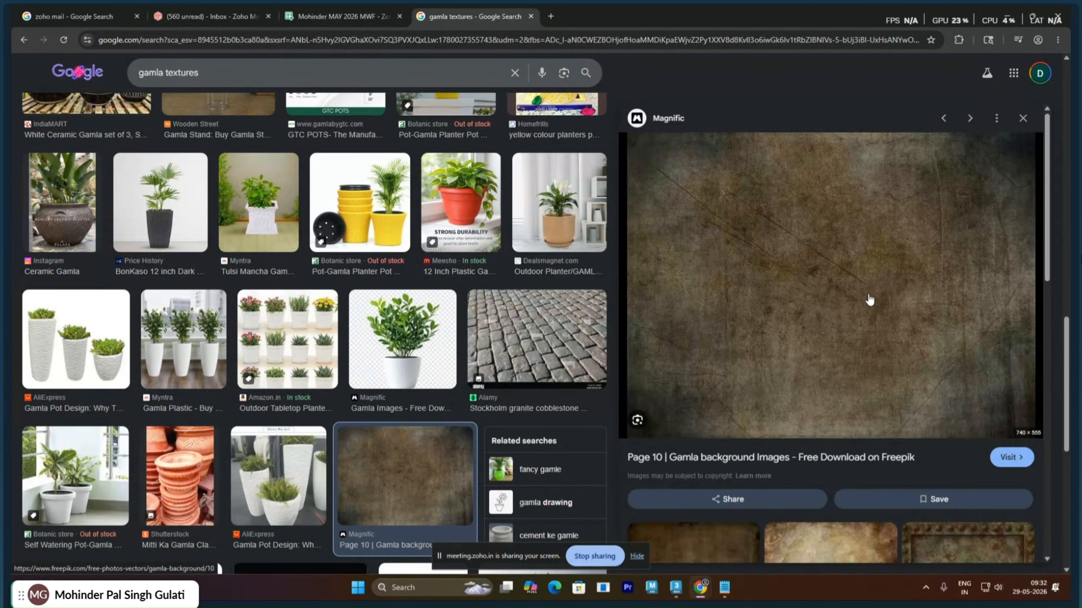
Look through the related textures, preview the "Wooden texture background" photo and return to the dark brown grunge image
scroll(869, 300, down, 6)
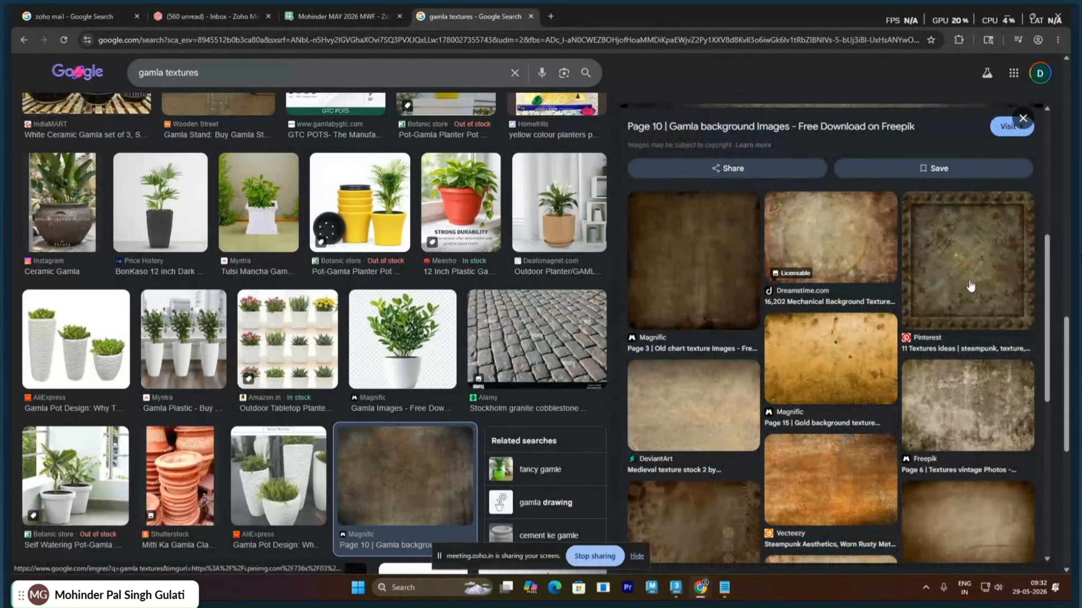
scroll(833, 432, down, 4)
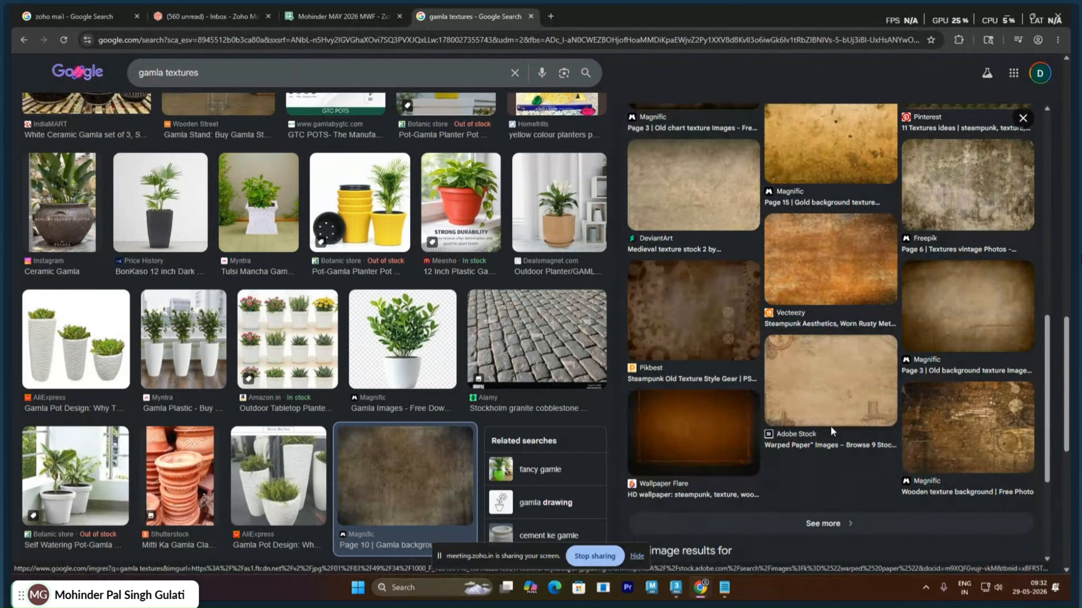
click(975, 426)
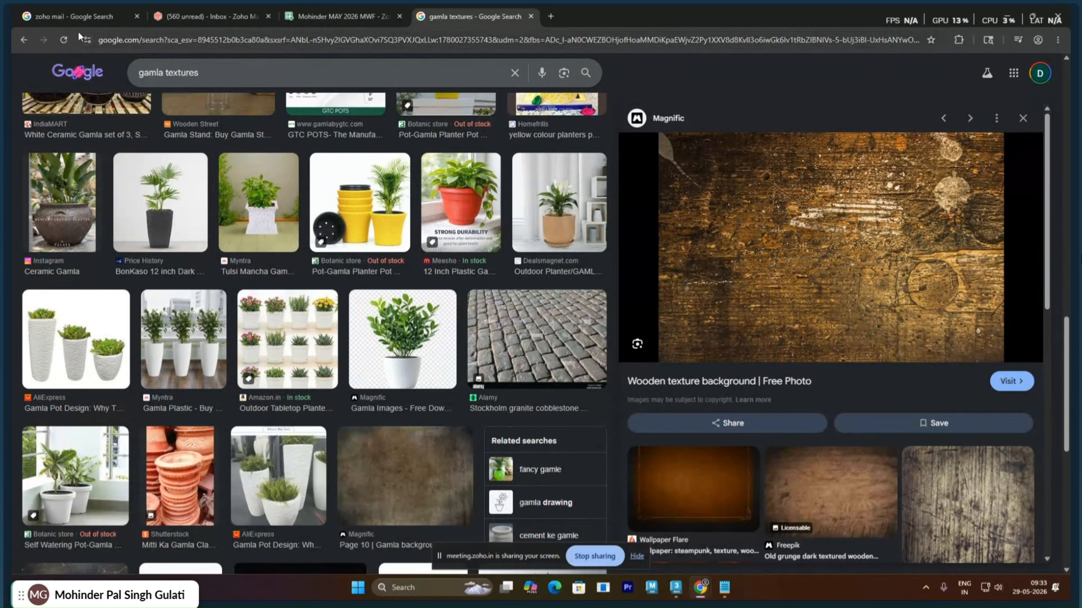
click(23, 40)
scroll(710, 274, up, 10)
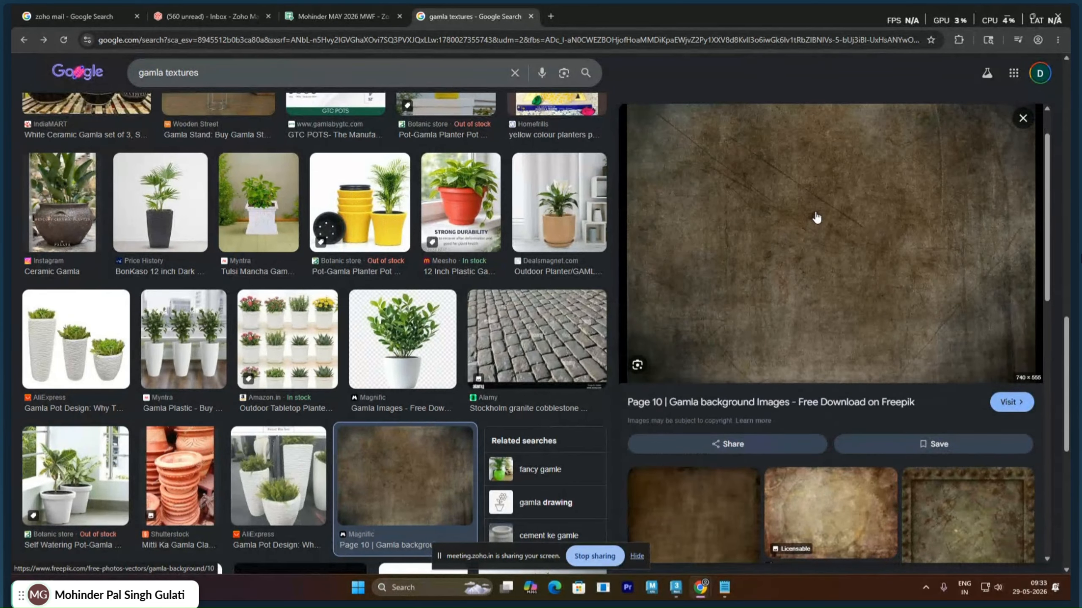
right_click(815, 212)
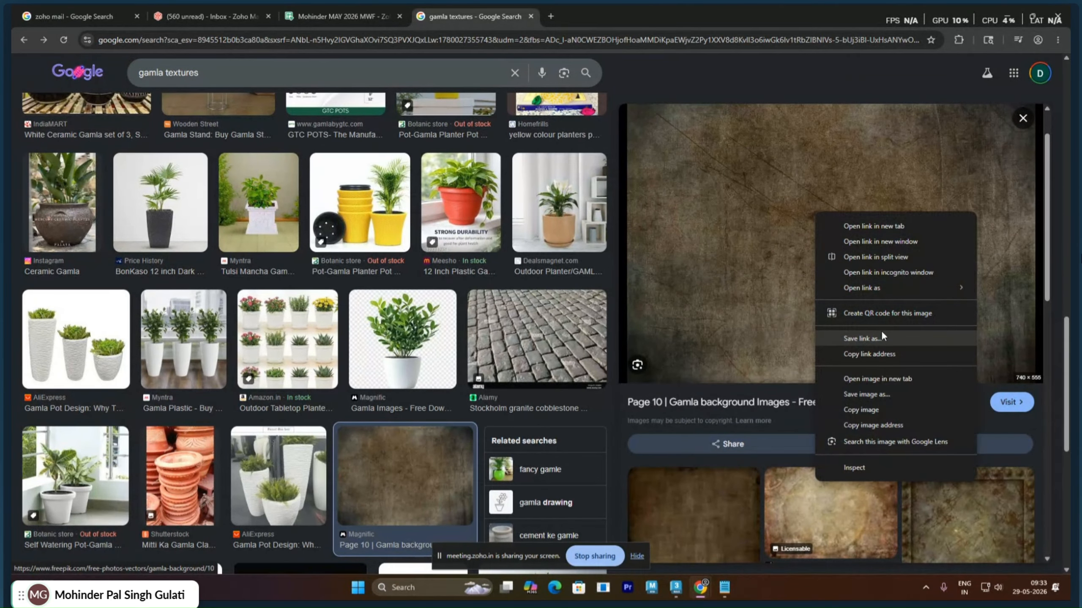
click(884, 393)
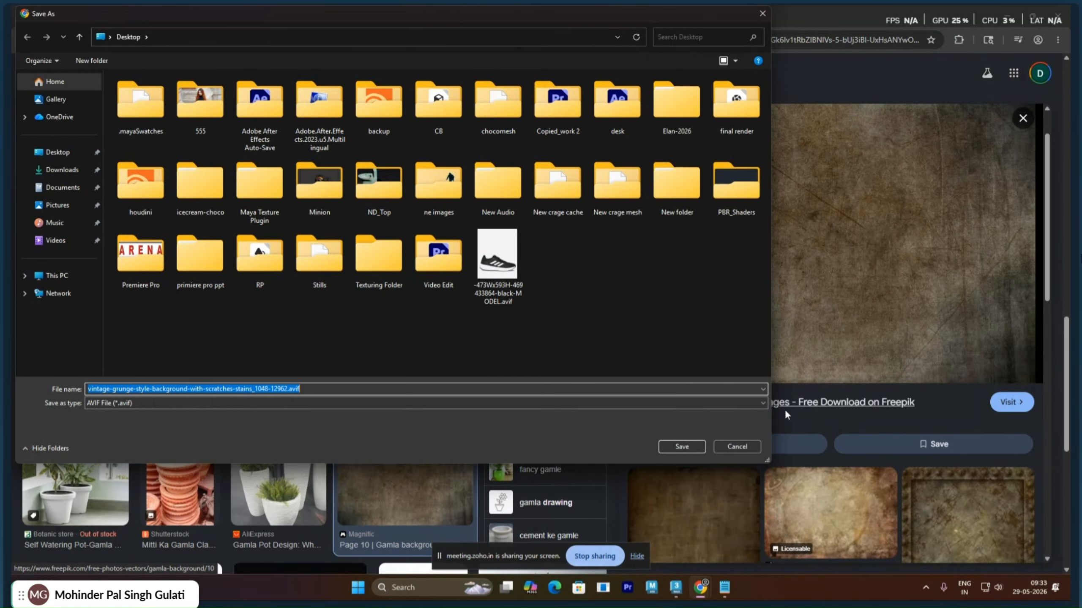
click(752, 447)
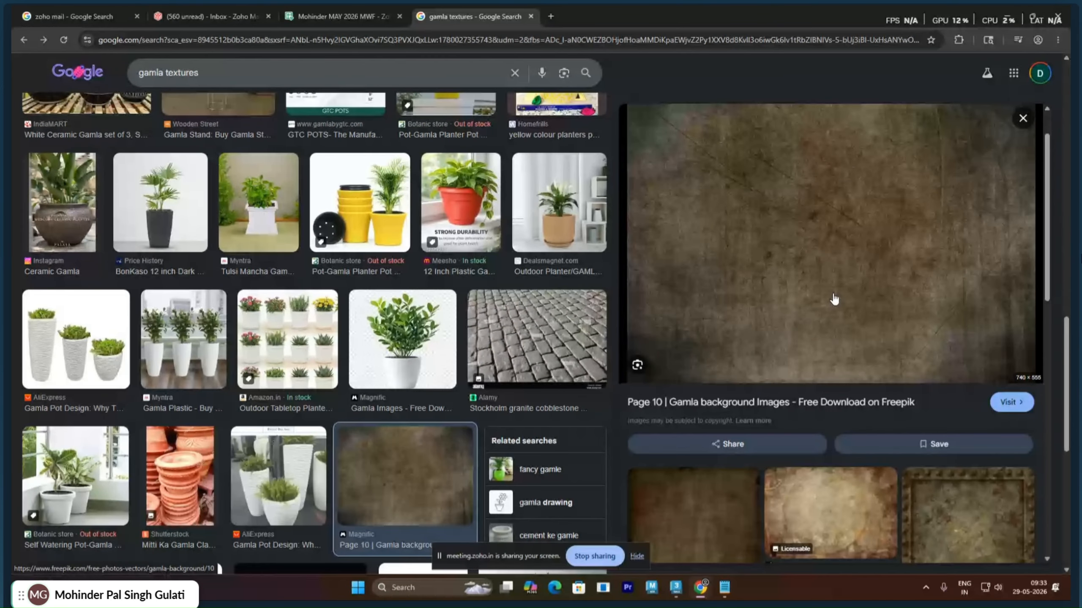
Copy the dark brown grunge image to the clipboard and launch Adobe Photoshop 2026
right_click(832, 295)
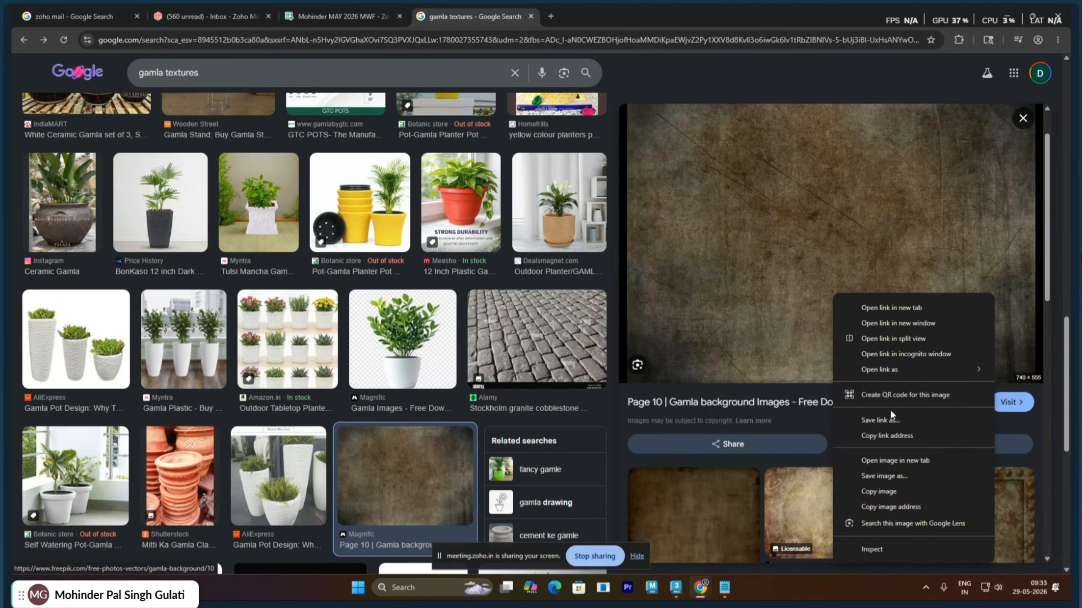
click(877, 491)
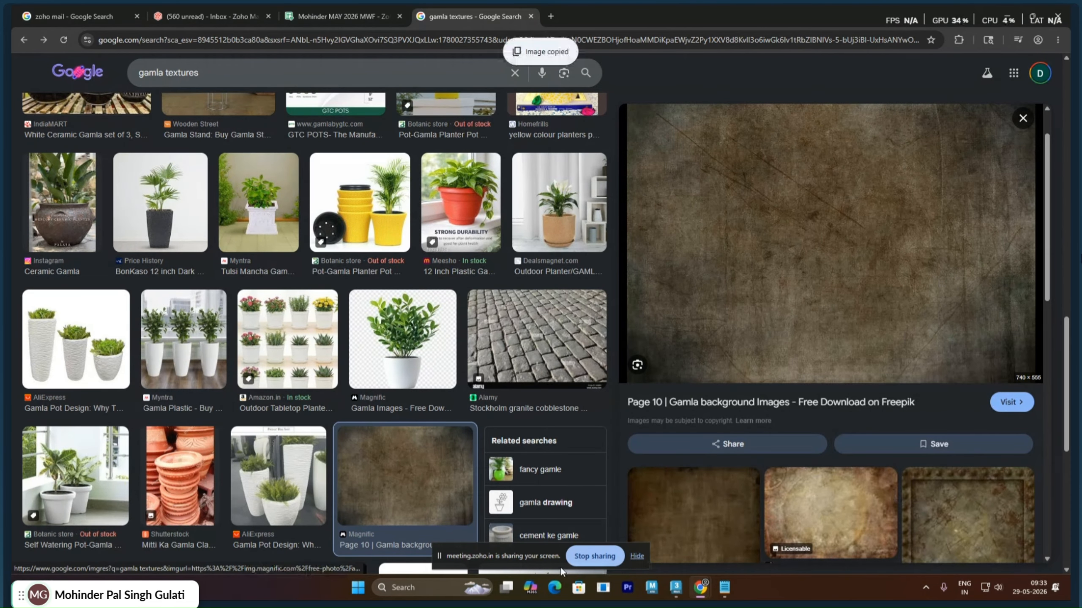
click(420, 587)
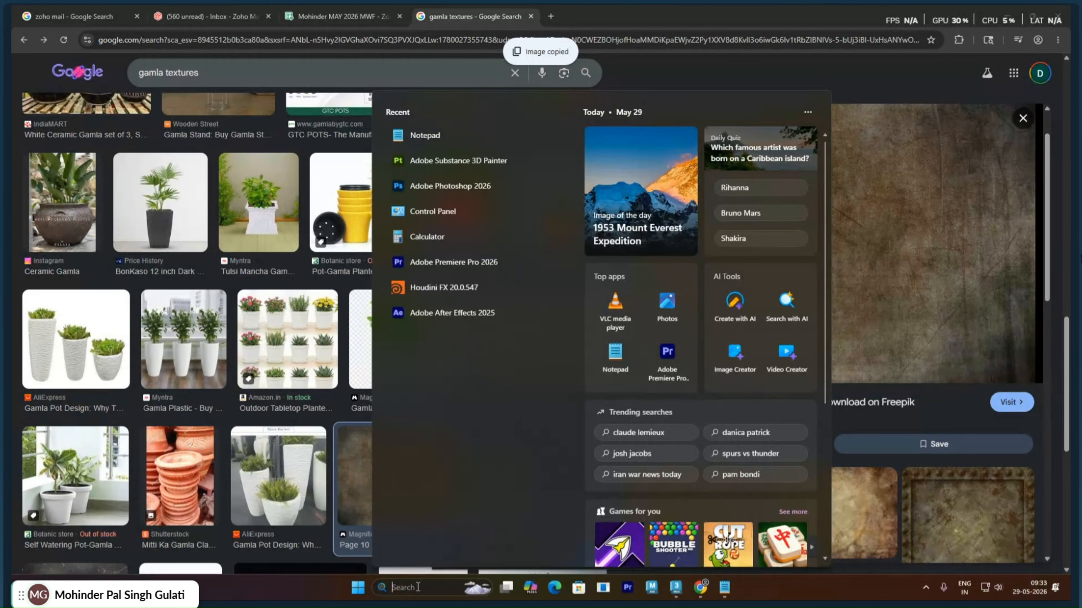
text(PHO)
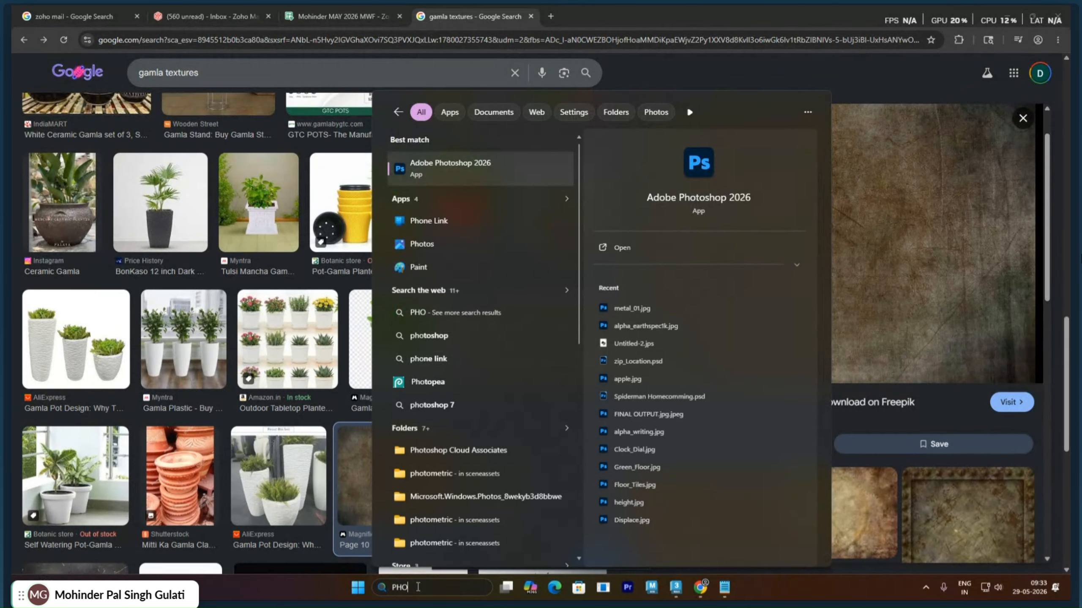
key(Escape)
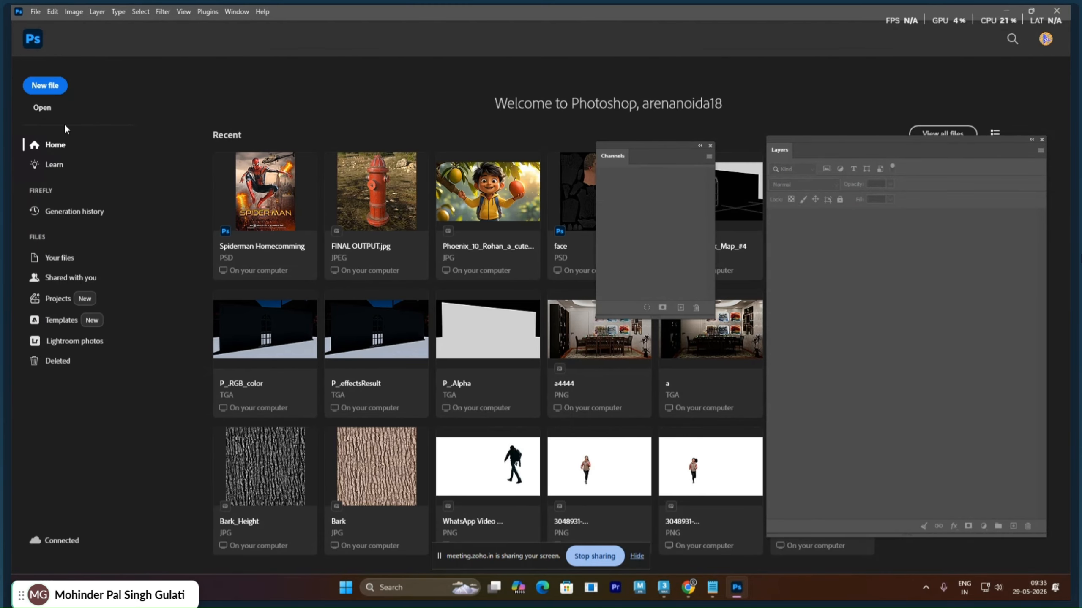
Create a white 740 x 555 px document at 300 pixels/inch and paste the copied grunge texture into it, keeping the canvas unobstructed
click(47, 86)
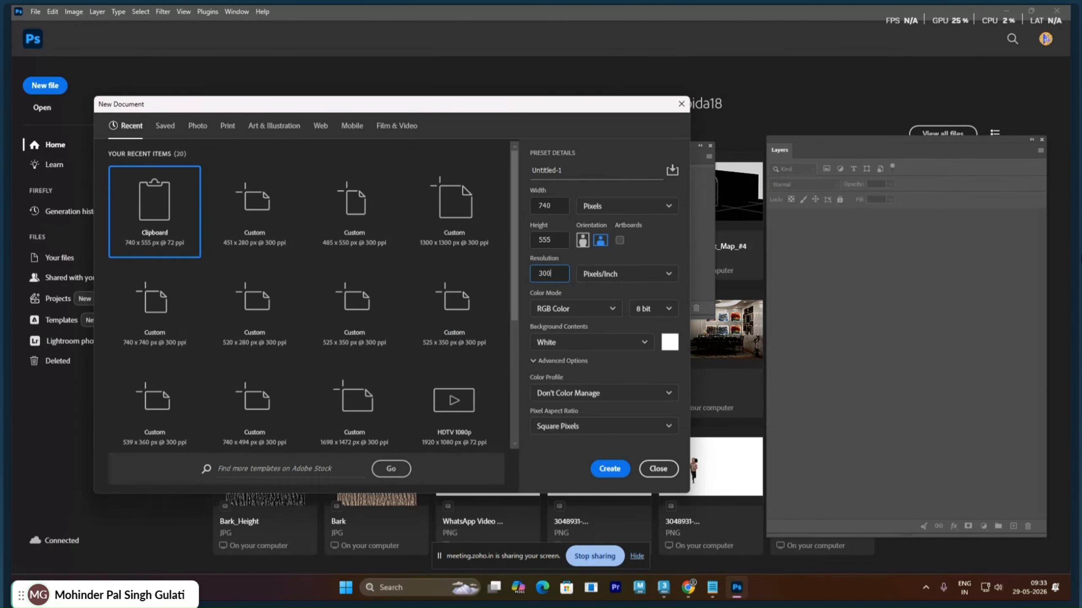
click(604, 469)
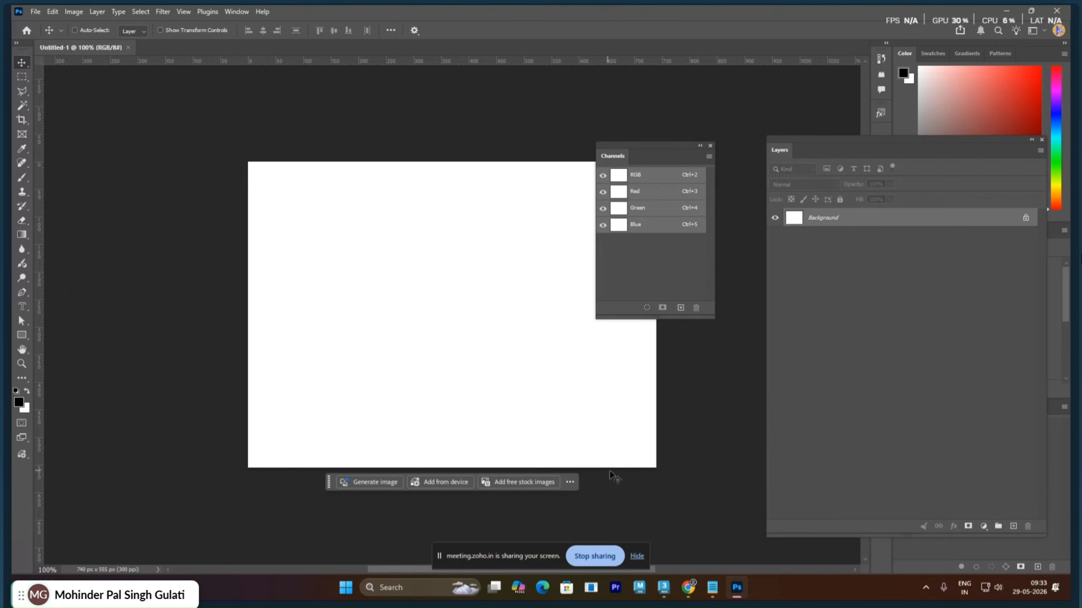
click(54, 11)
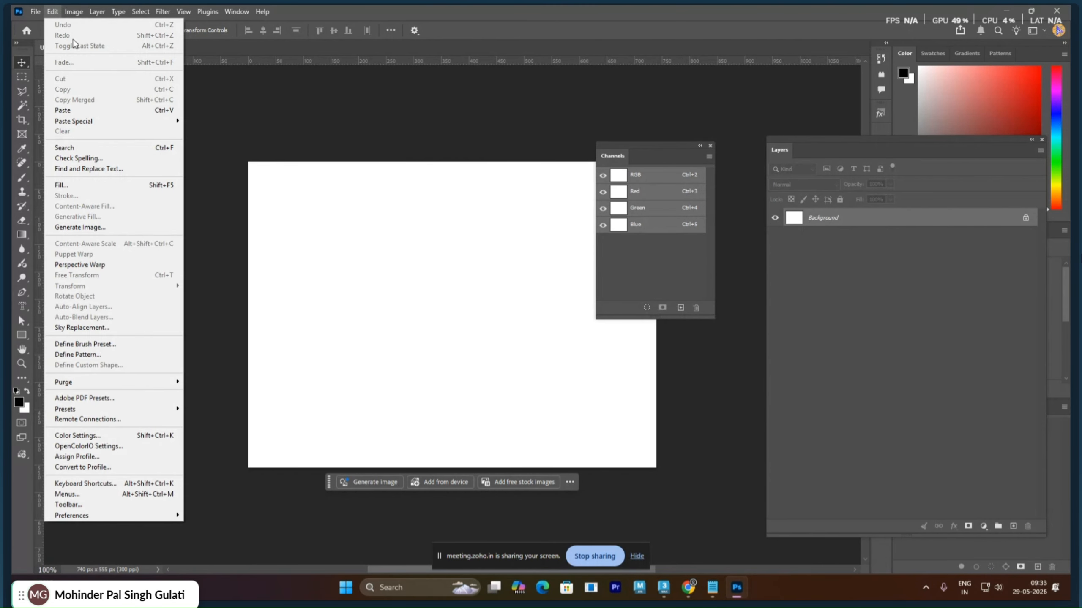
click(80, 110)
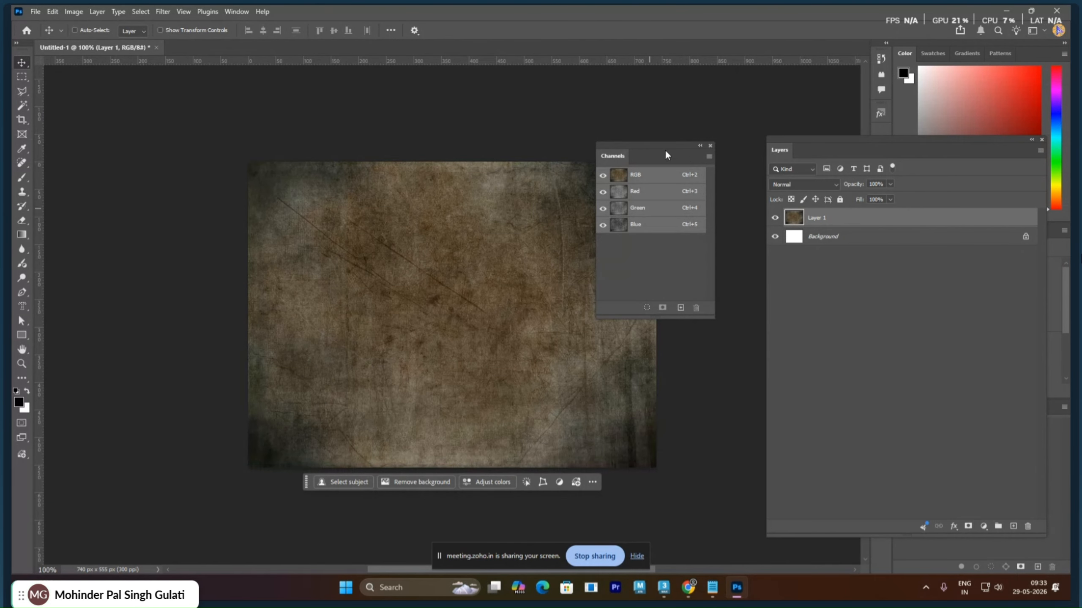
drag(664, 148, 798, 104)
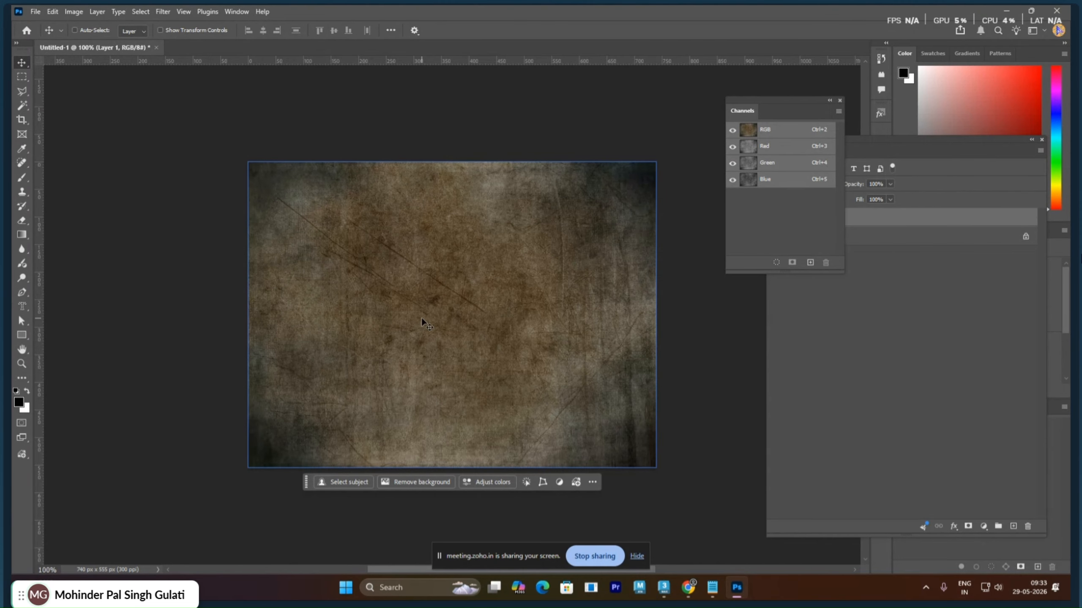
Start saving the document and enter Gamla_Texture as the file name
key(ctrl+s)
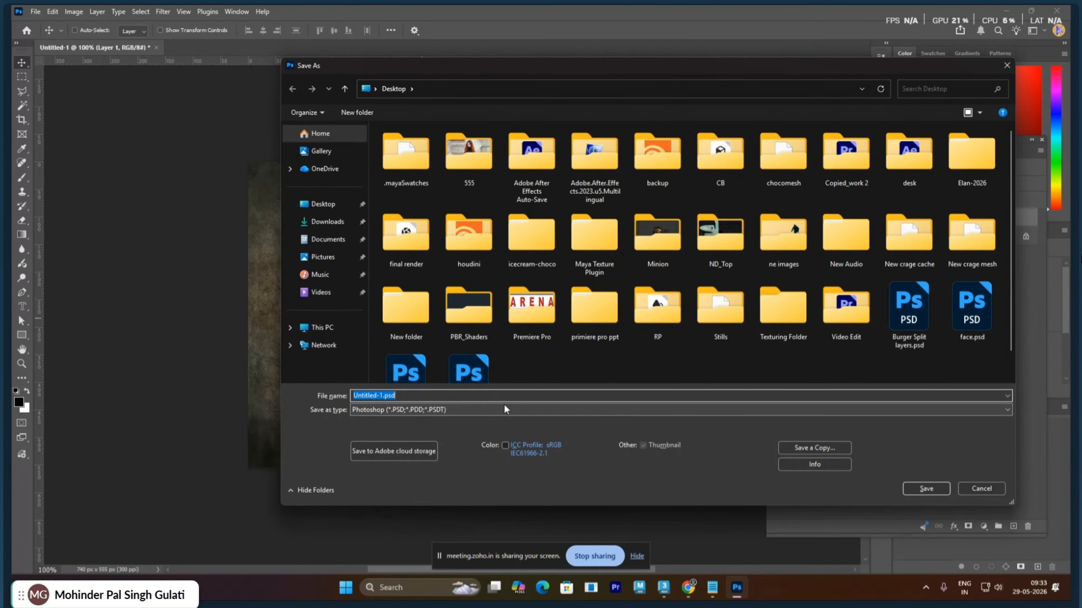
text(grun)
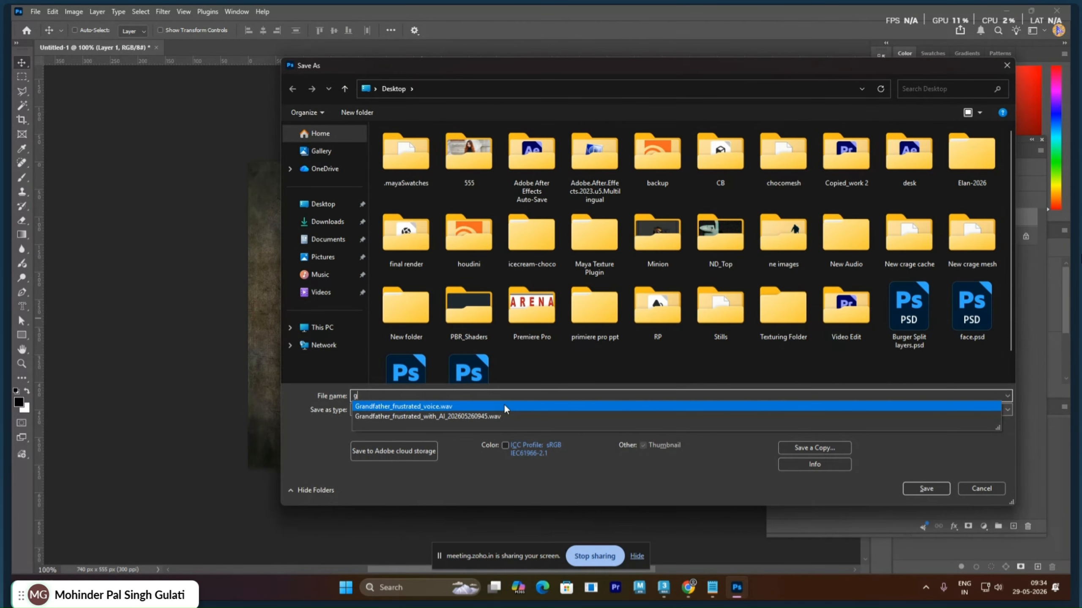
key(BackSpace)
key(BackSpace)
key(BackSpace)
key(BackSpace)
text(G)
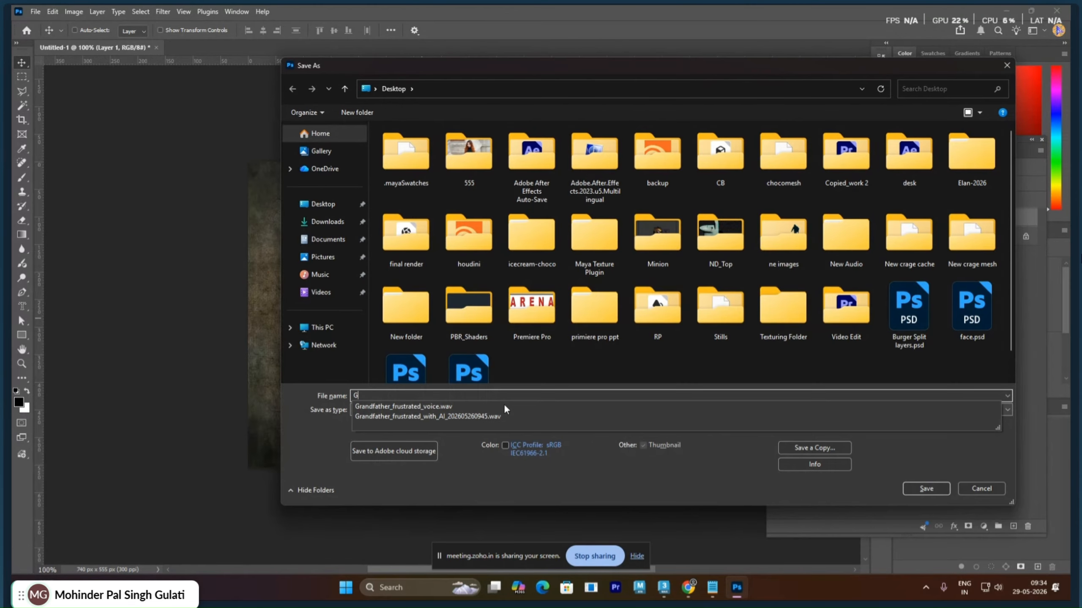
text(amla_)
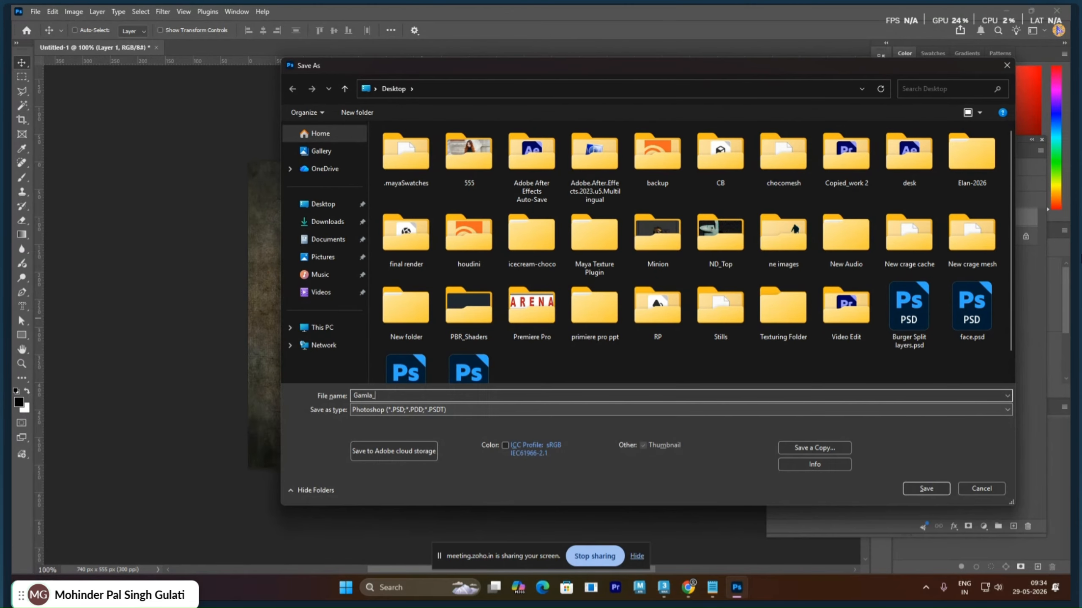
text(Texture)
Switch to saving a copy on the Desktop and choose JPEG as the file format
click(830, 449)
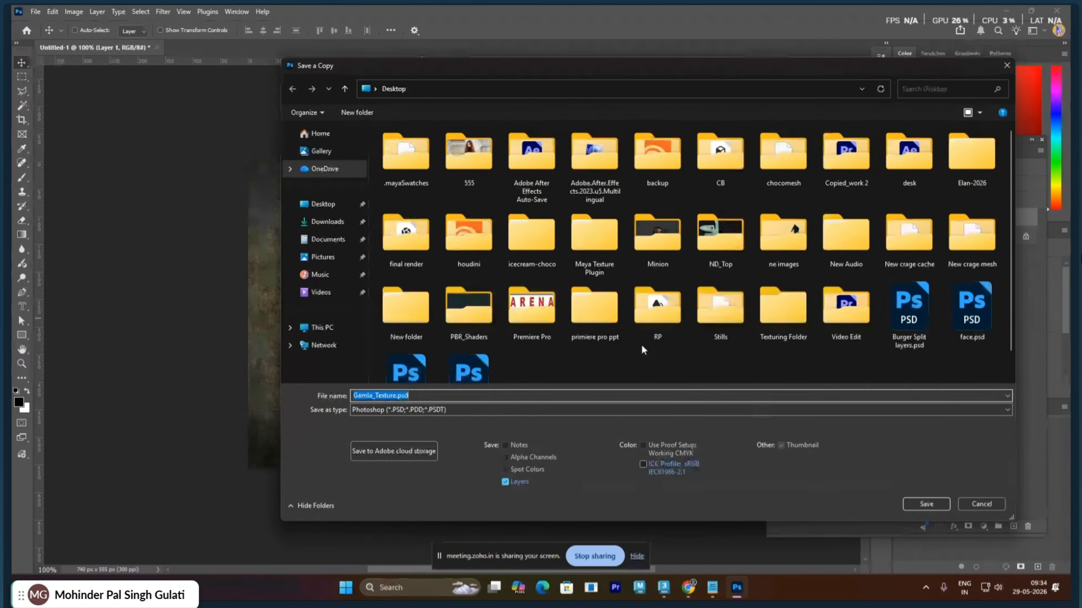
click(335, 209)
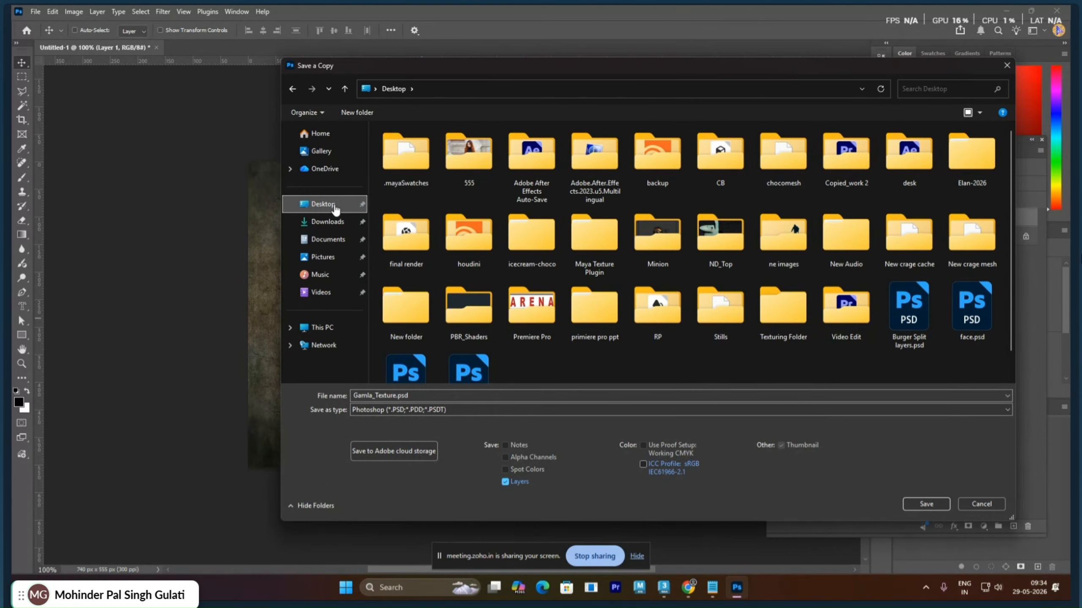
click(703, 411)
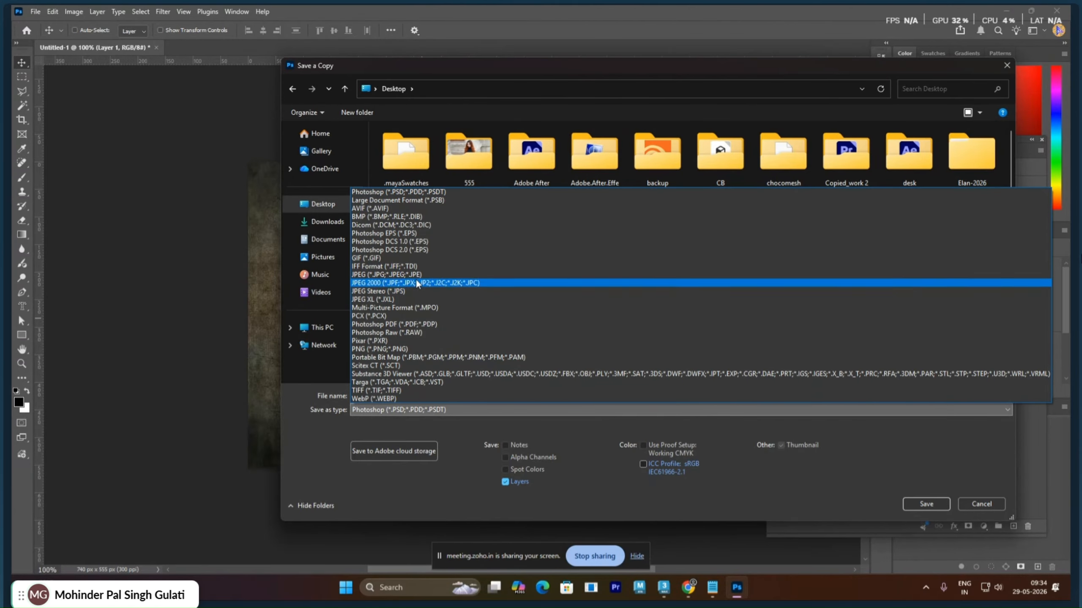
click(409, 275)
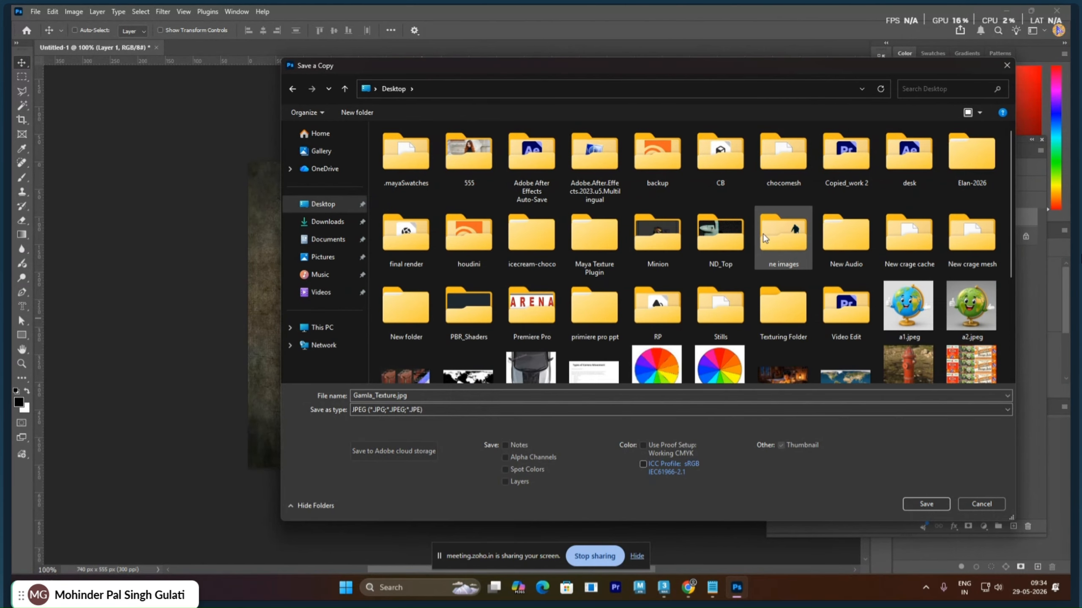
Browse from the Desktop into the ND_Top folder and open its mps subfolder as the save location
click(854, 239)
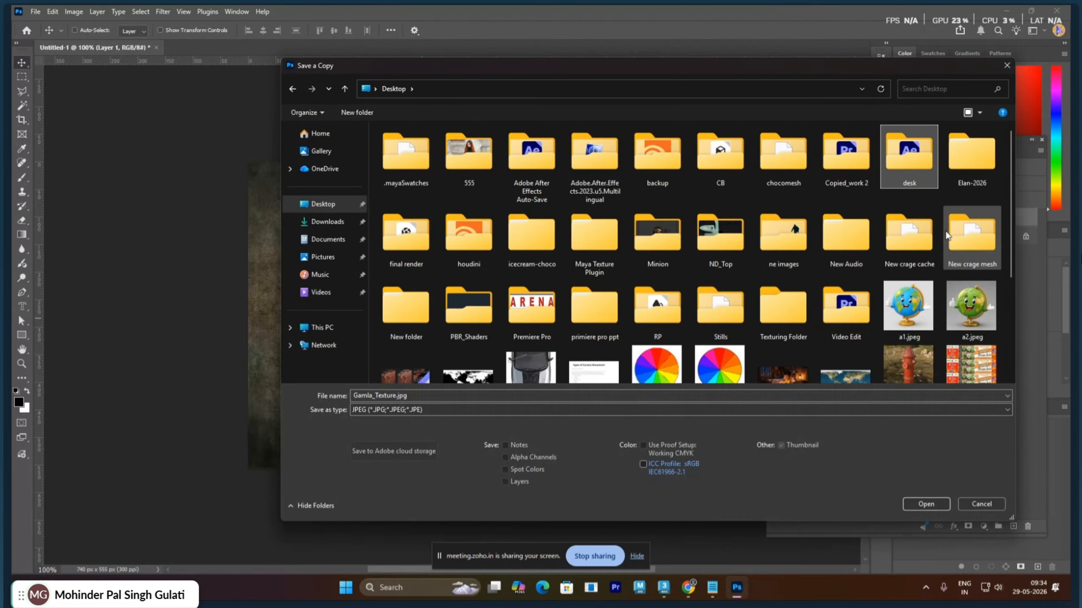
double_click(734, 238)
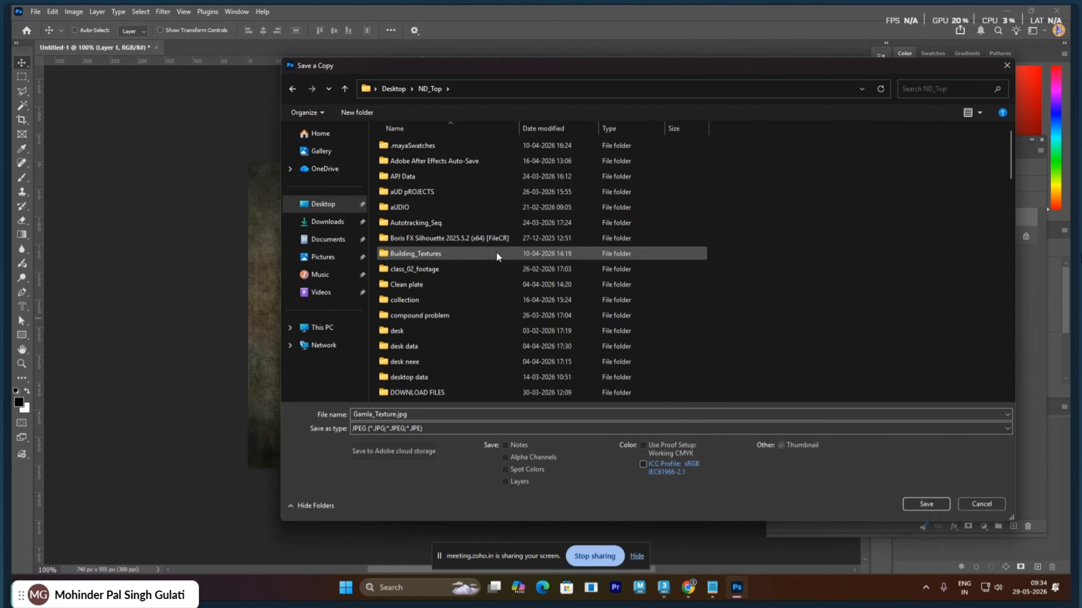
scroll(426, 352, down, 4)
scroll(419, 369, down, 5)
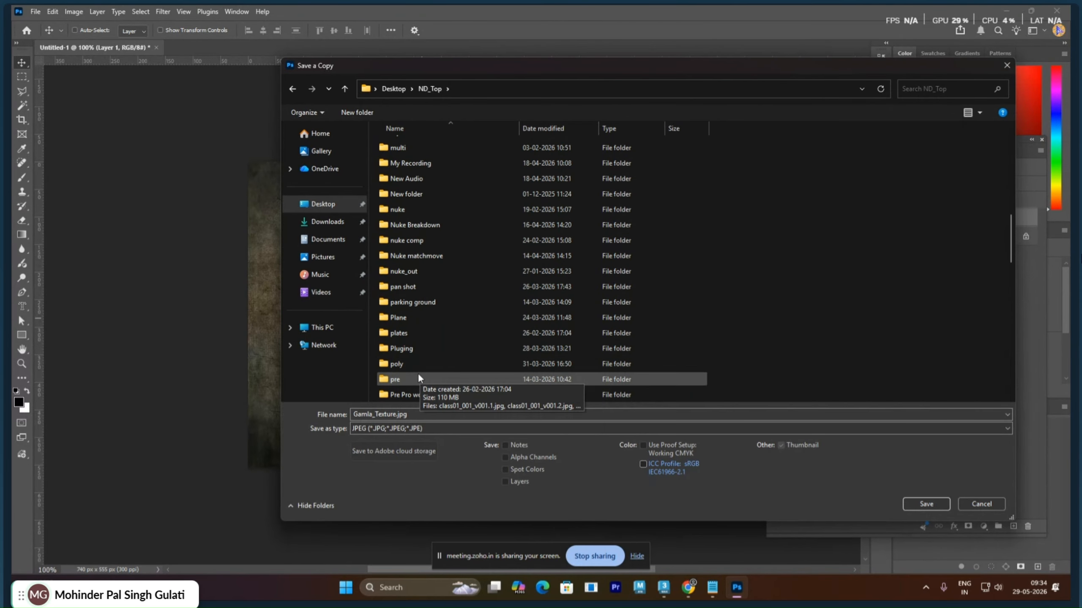
scroll(415, 371, down, 4)
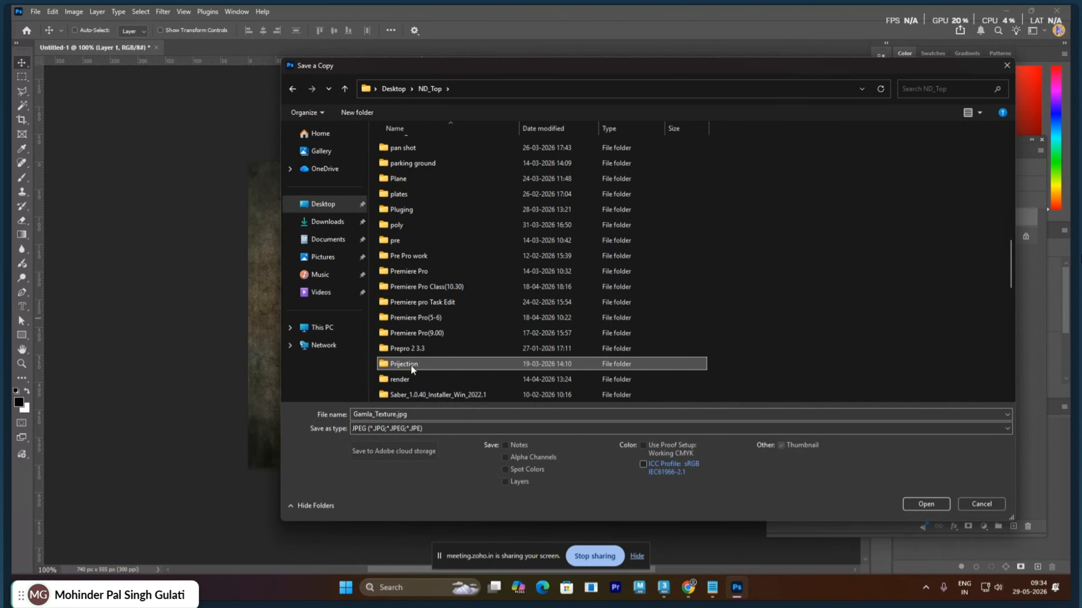
key(m)
key(m)
key(m)
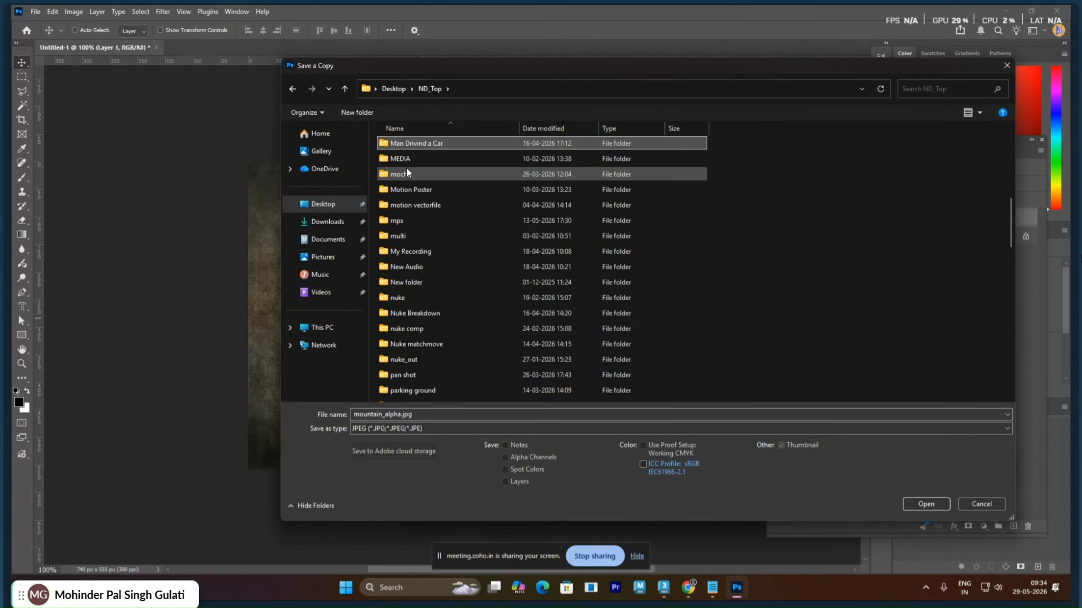
click(402, 221)
double_click(402, 221)
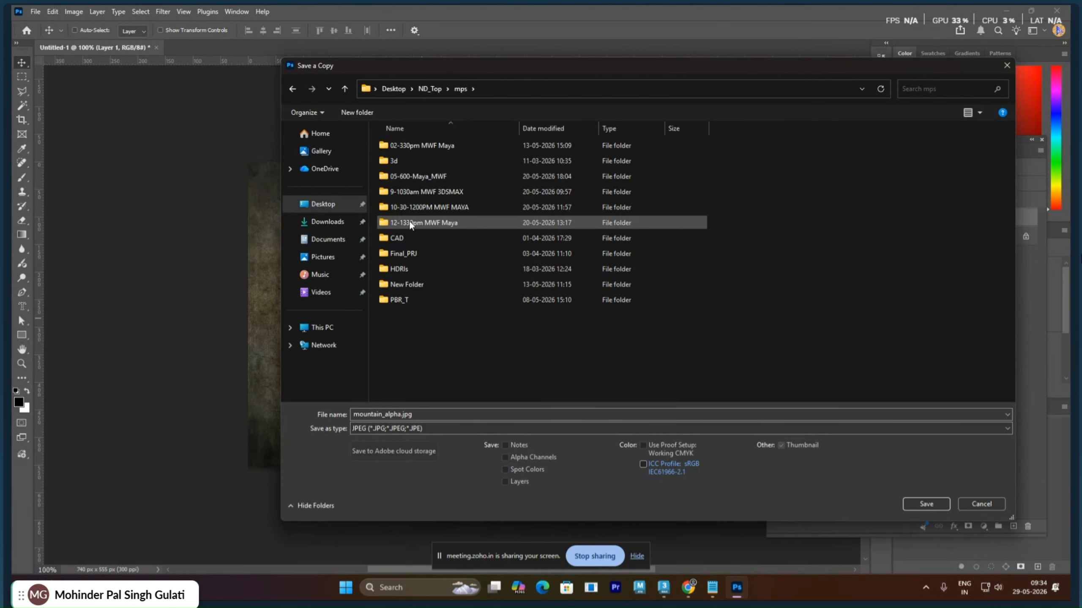
Save the JPEG copy as mountain_alpha.jpg in the Images folder of 9-1030am MWF 3DSMAX, at maximum quality 12
double_click(411, 192)
click(403, 164)
double_click(404, 164)
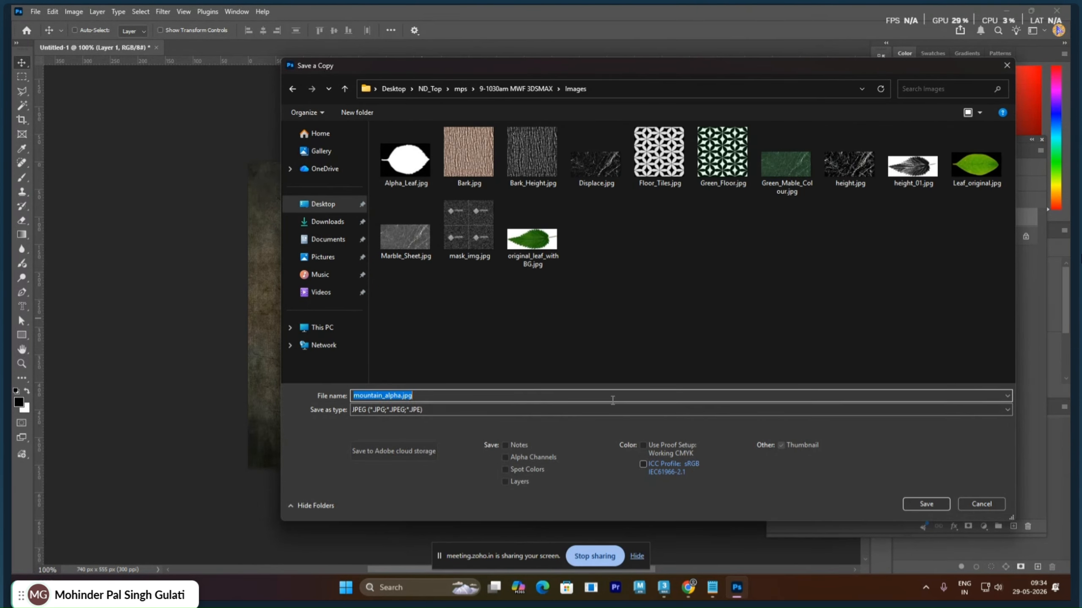
click(927, 504)
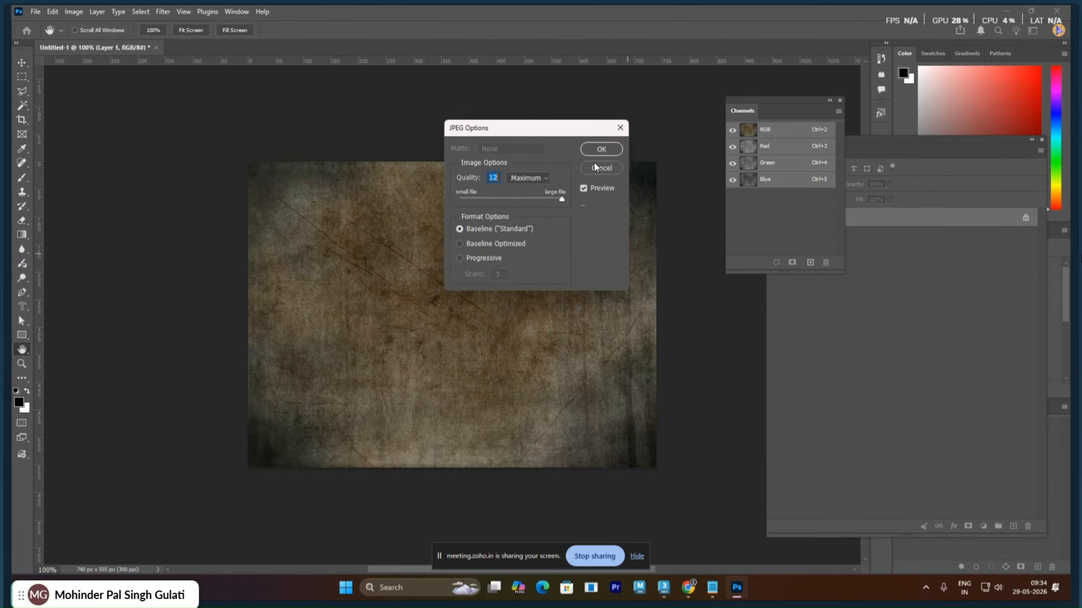
click(596, 149)
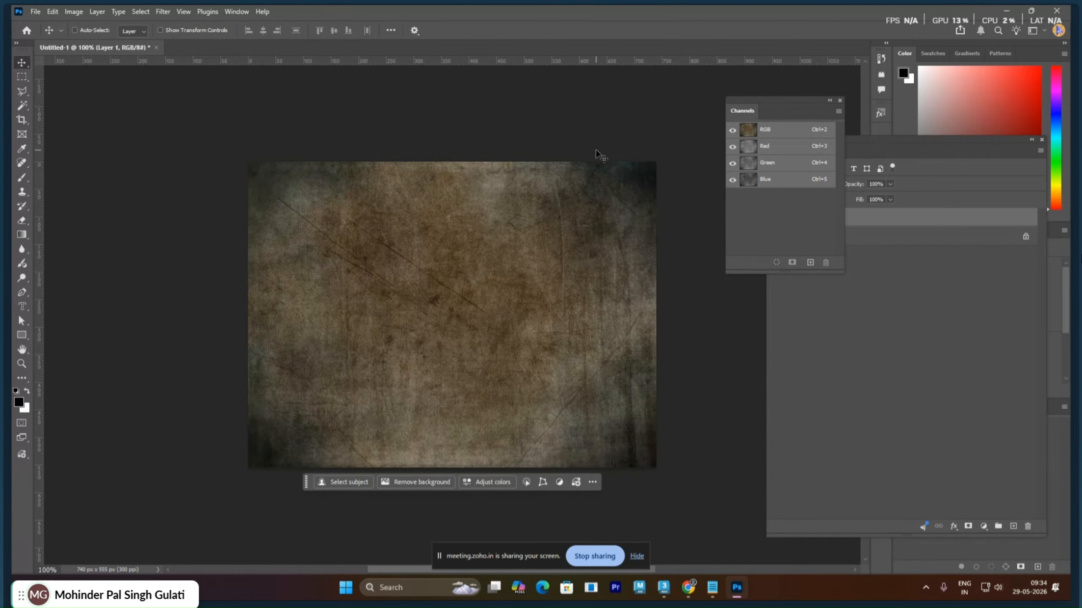
Desaturate the grunge texture and apply Levels with input values 53, 0.83 and 129 for strong black-and-white contrast
key(shift+ctrl+u)
key(ctrl+l)
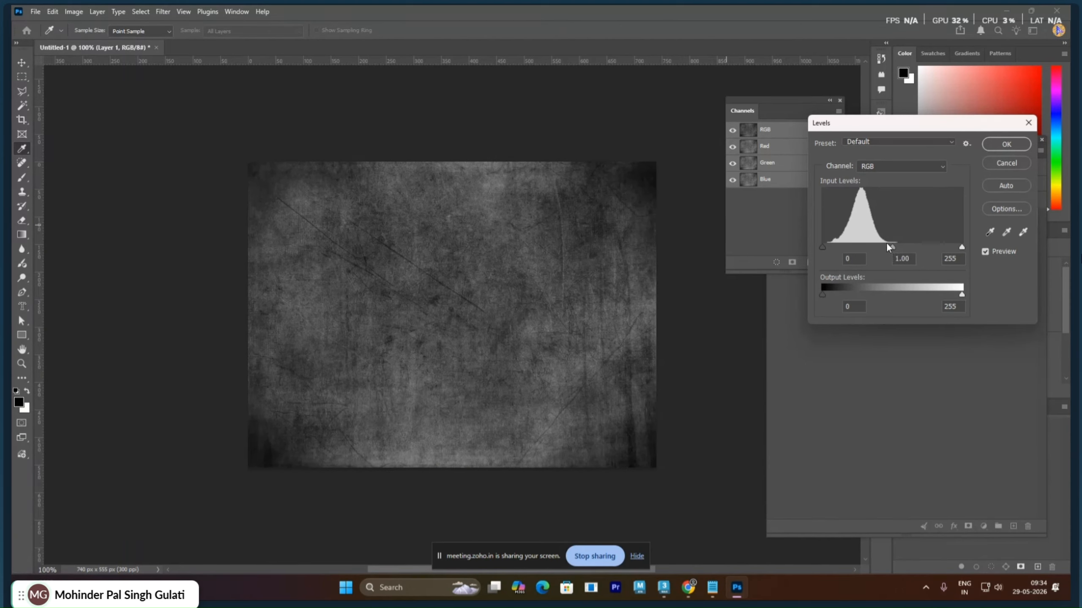
drag(891, 245, 898, 247)
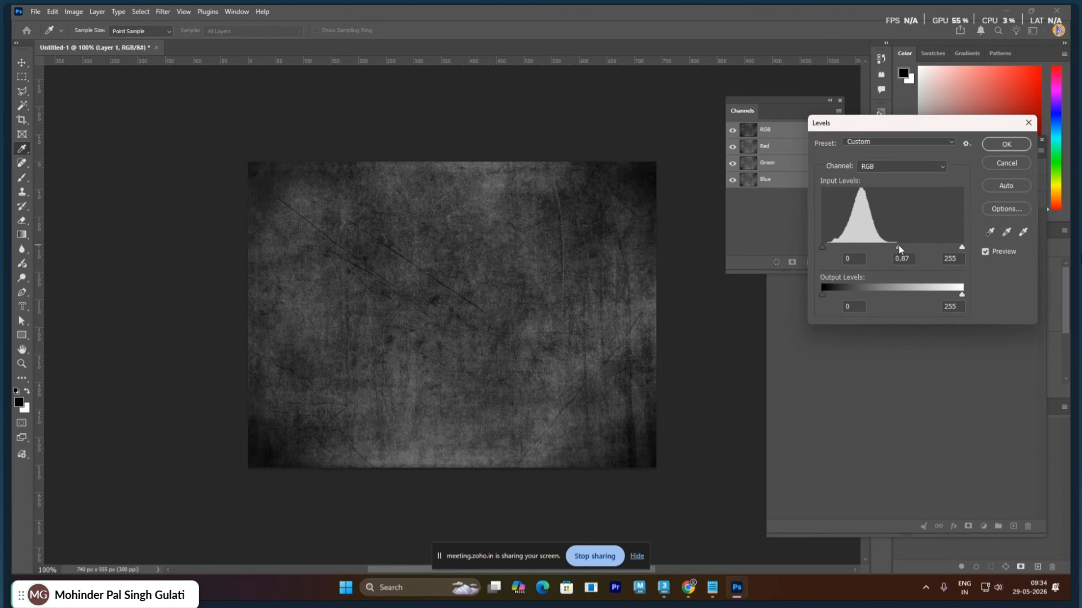
drag(821, 247, 851, 246)
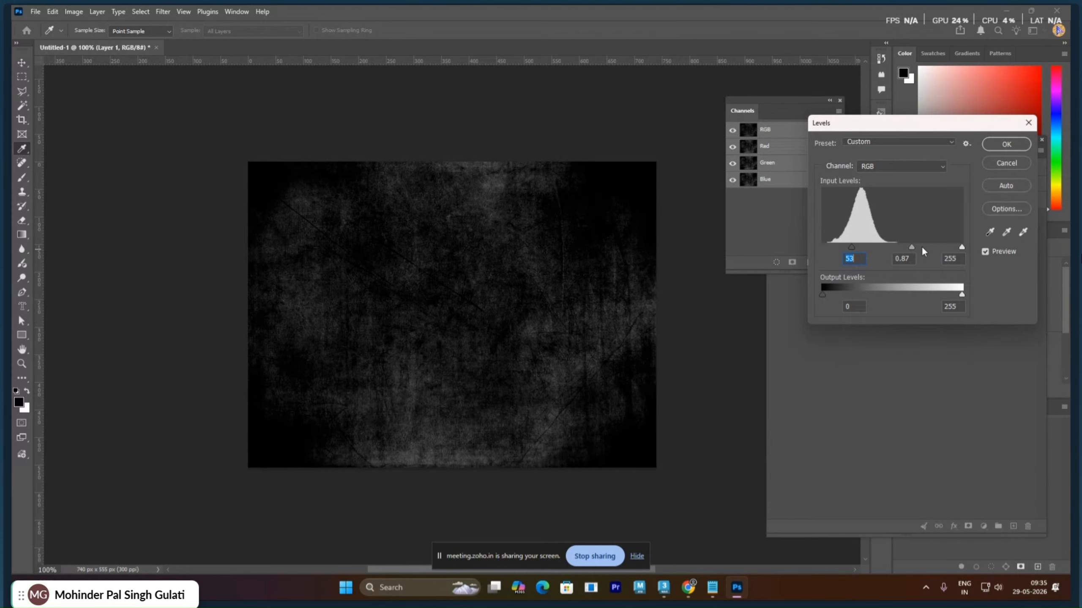
drag(961, 247, 875, 247)
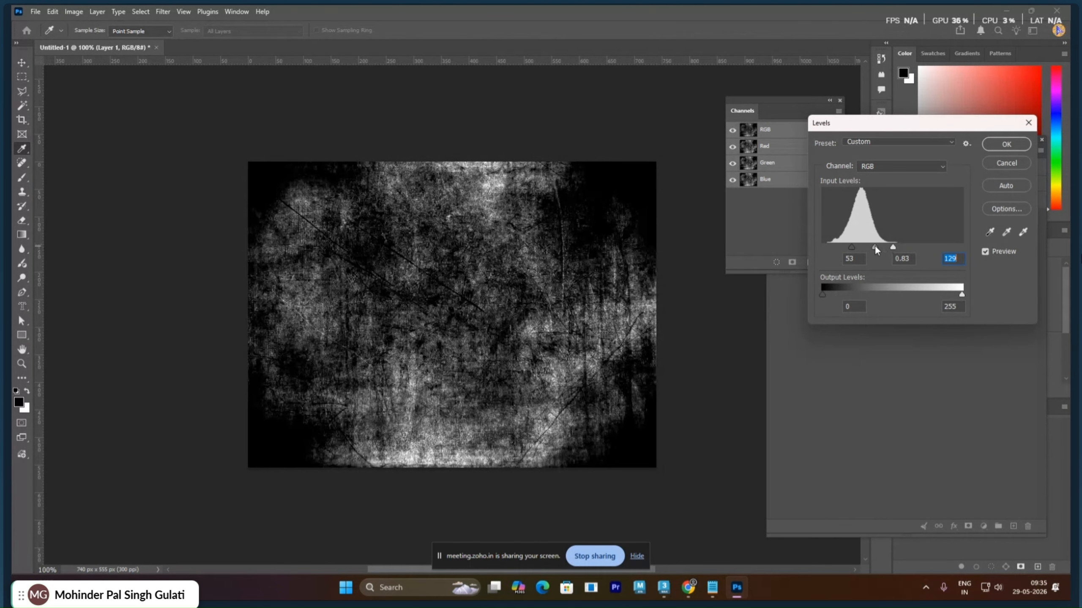
click(1006, 144)
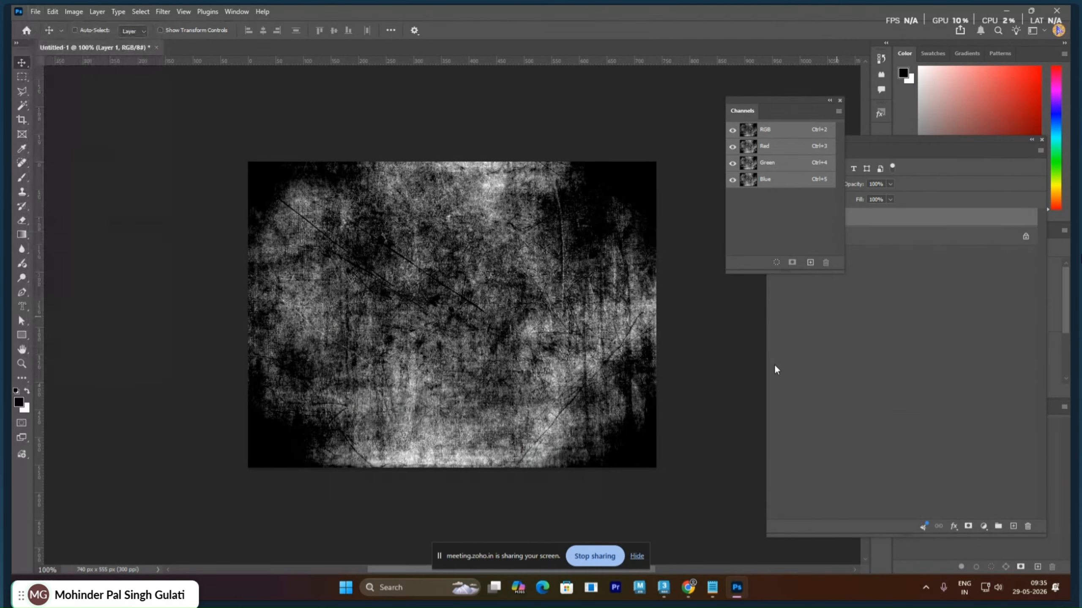
Start saving a copy of the black-and-white texture, named Ruffness, in JPEG format
key(ctrl+s)
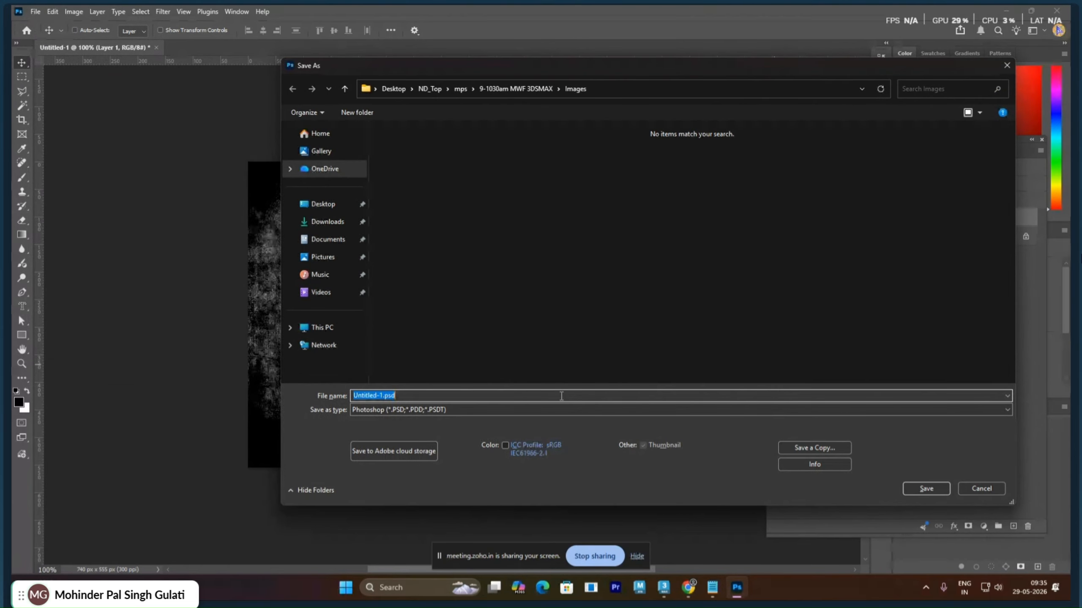
text(Ruffness)
click(799, 448)
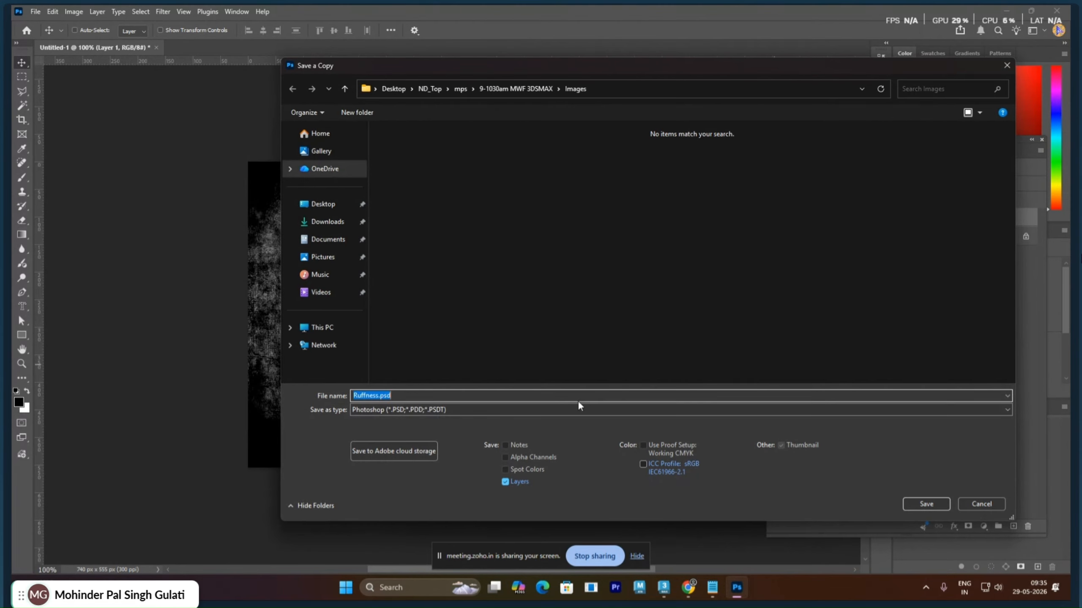
click(570, 409)
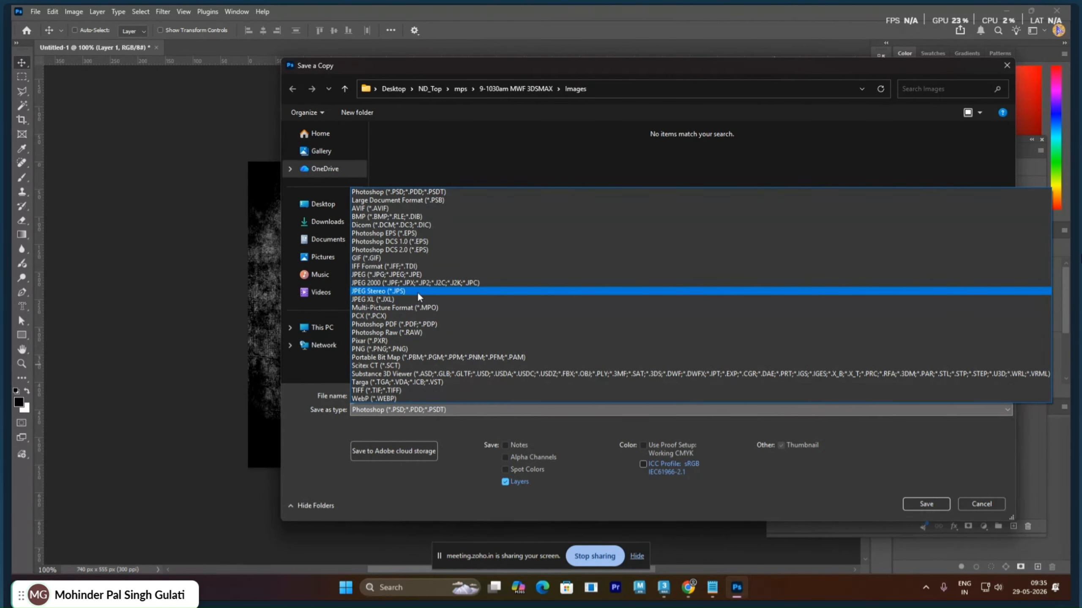
click(414, 275)
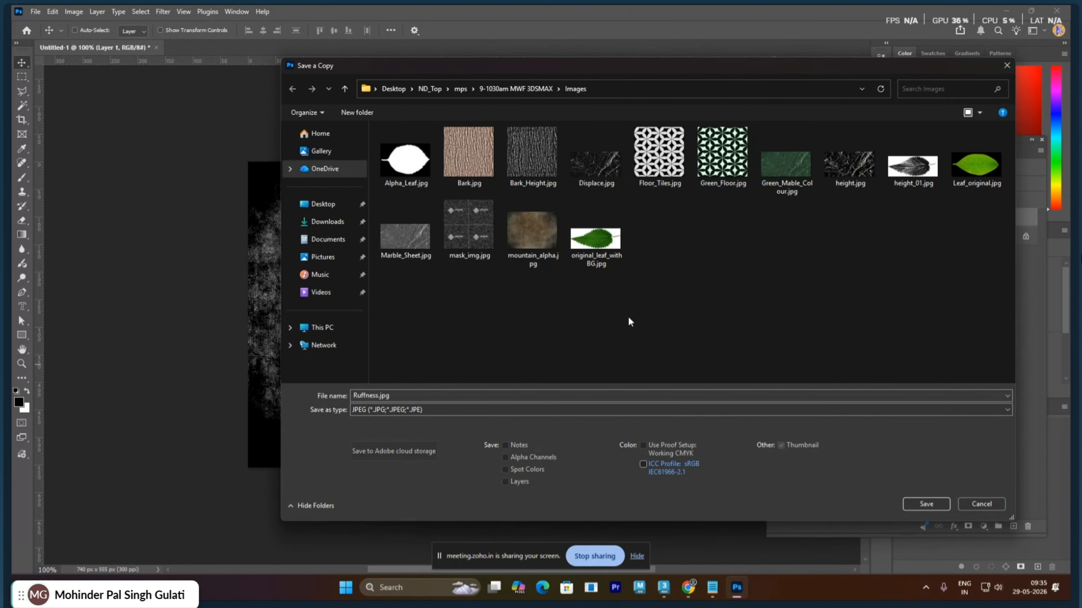
Change the copy's file name to Gamla_Rff.jpg and save it in the Images folder at maximum JPEG quality 12
click(523, 245)
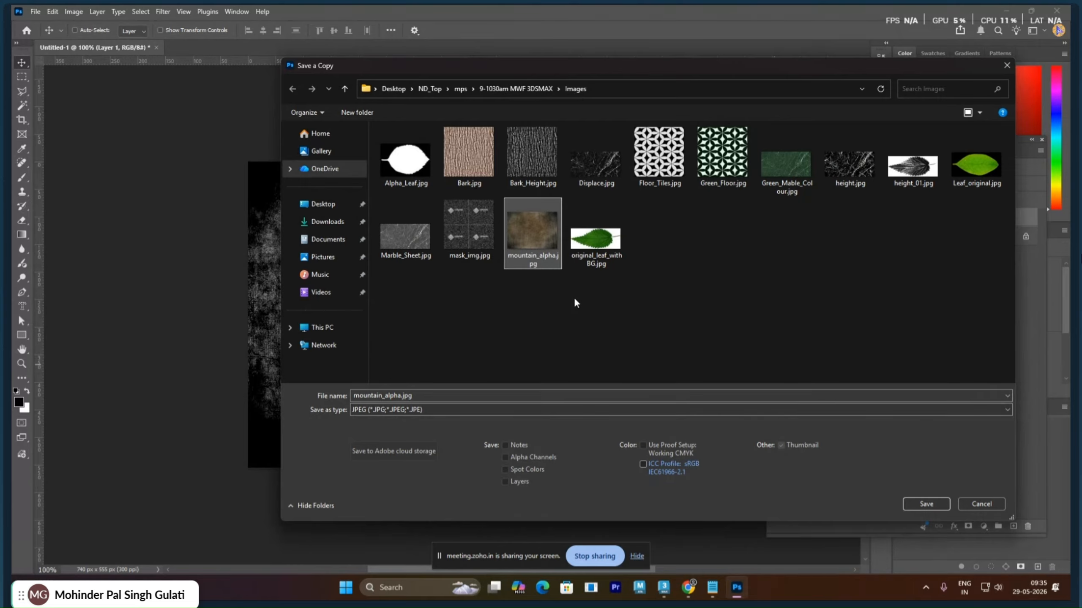
mouse_move(537, 264)
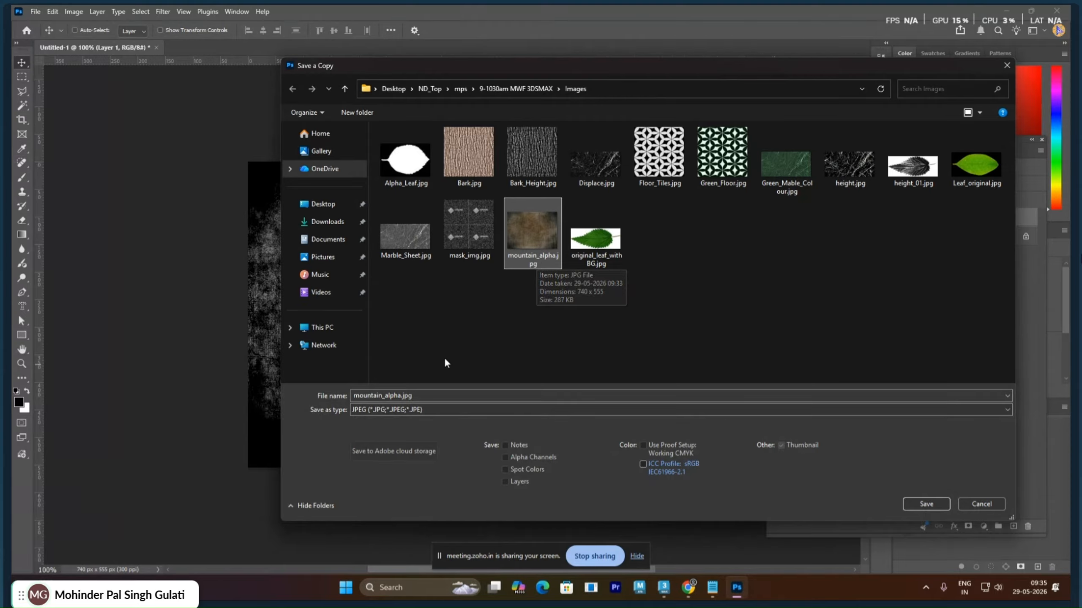
click(382, 401)
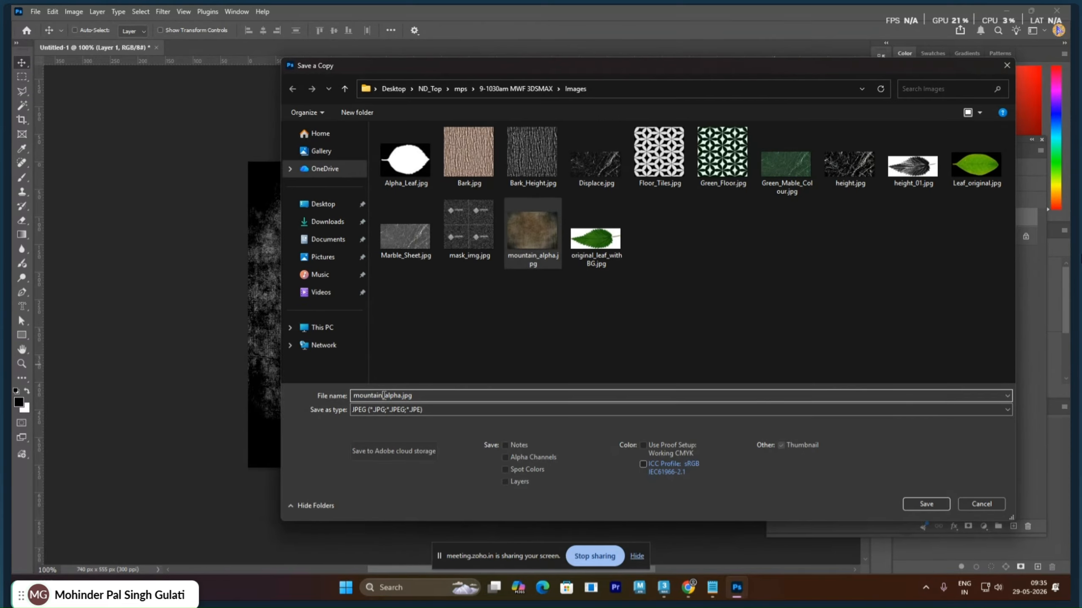
click(382, 398)
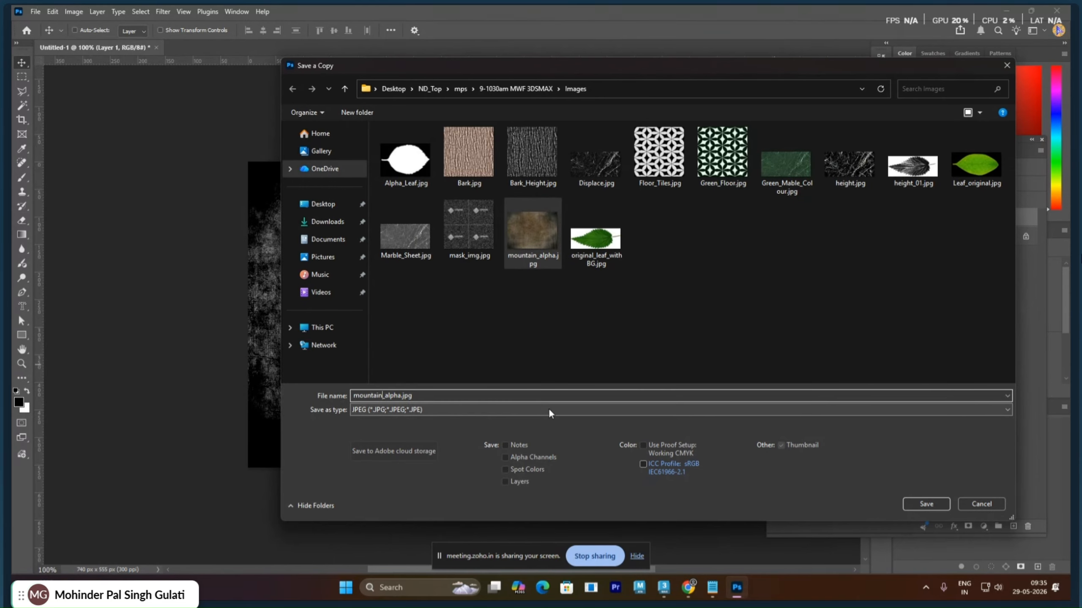
key(BackSpace)
key(BackSpace)
key(BackSpace)
key(BackSpace)
key(BackSpace)
key(BackSpace)
key(BackSpace)
key(BackSpace)
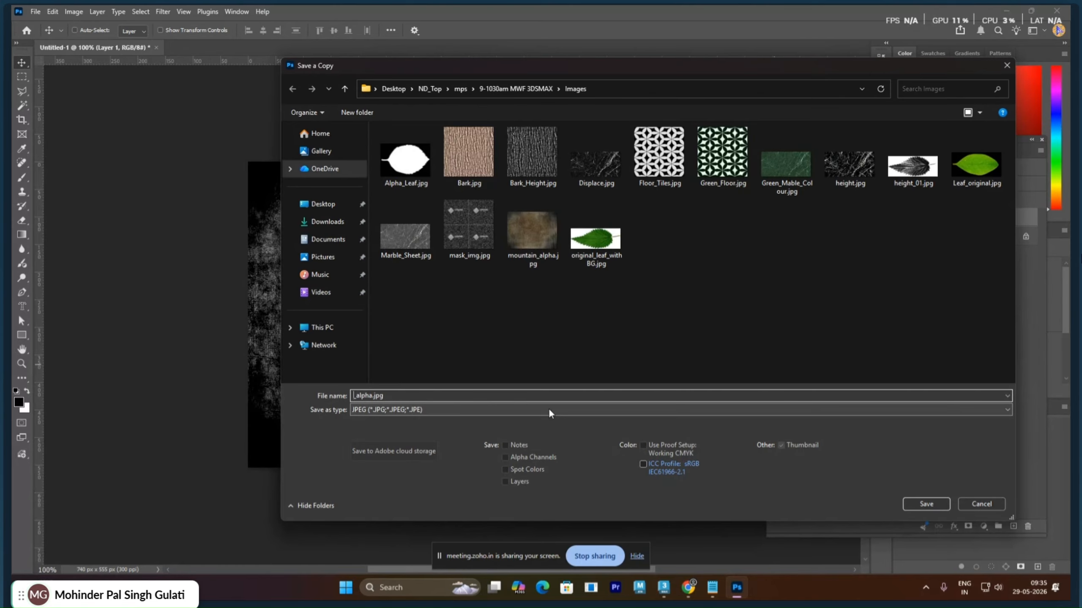
text(Gamla)
key(shift+Right)
key(shift+Right)
text(Rf)
click(933, 502)
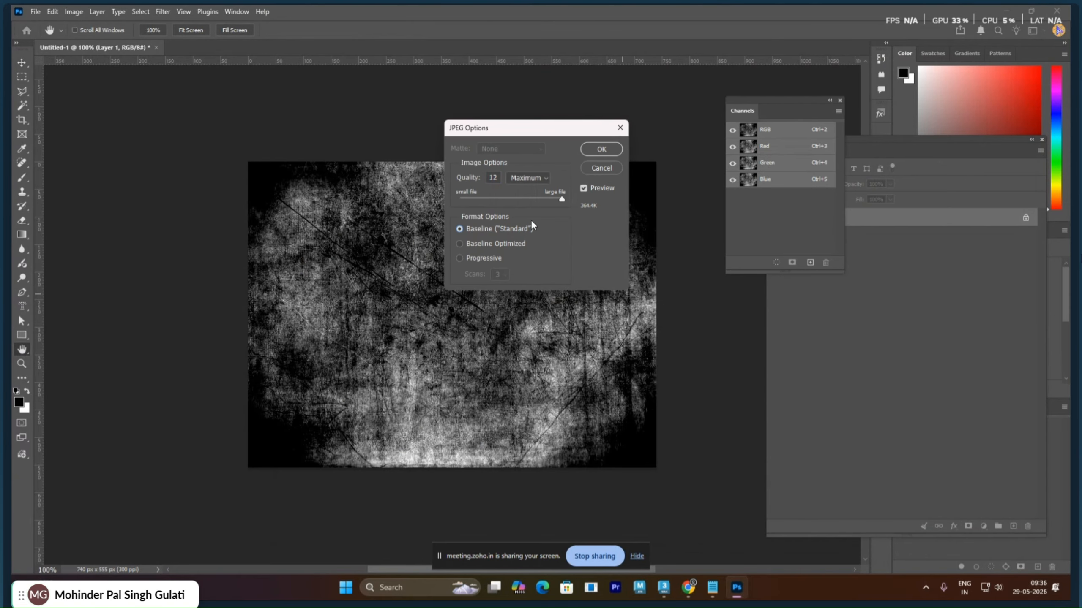
click(594, 149)
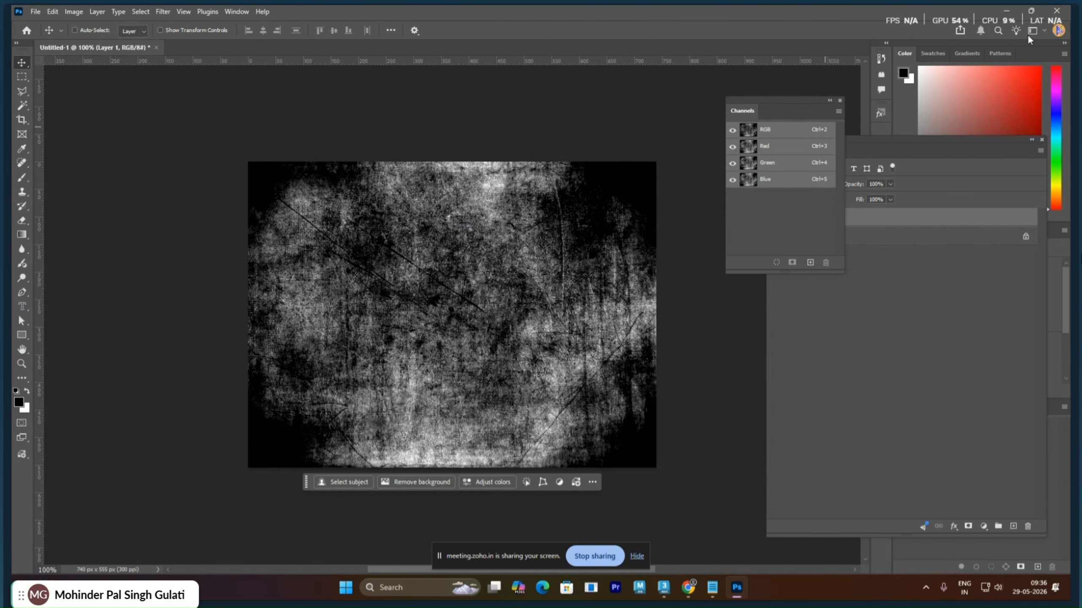
Undo the Levels adjustment and the desaturation to restore the brown grunge texture
key(ctrl)
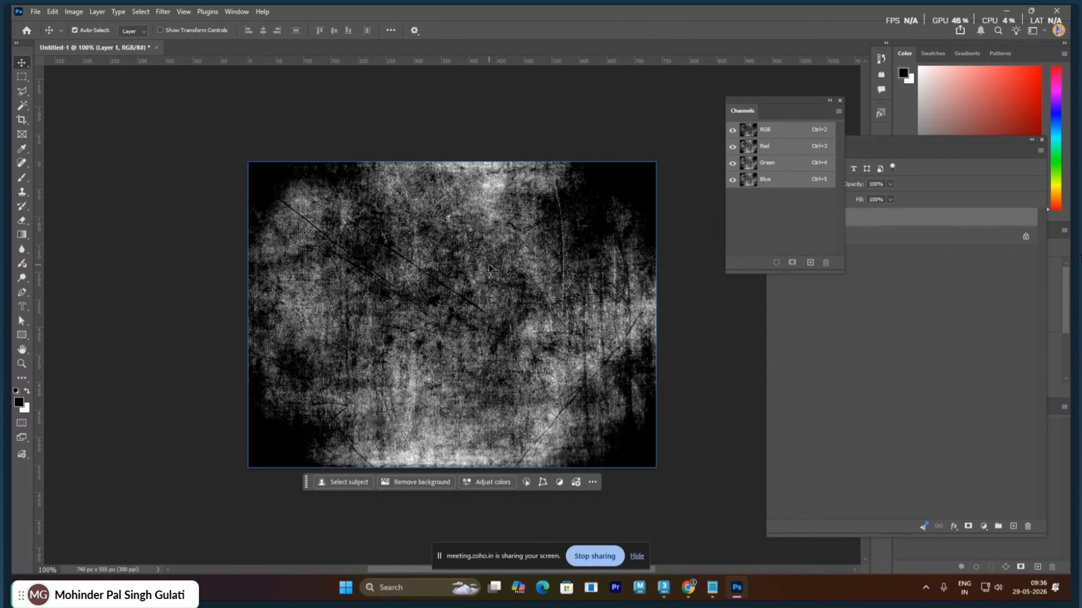
key(ctrl+shift)
key(ctrl+z)
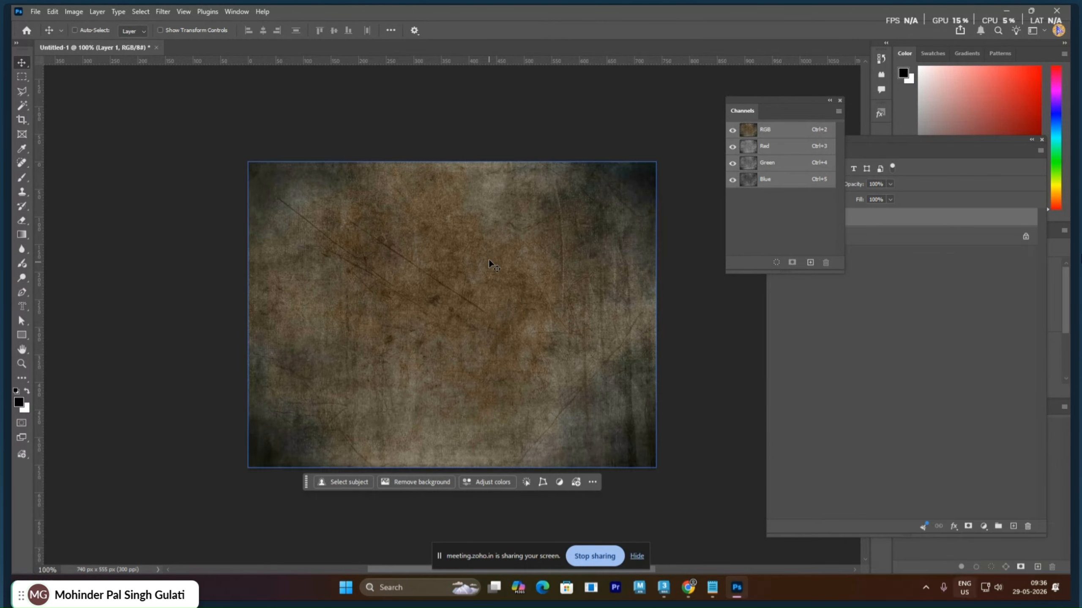
key(alt)
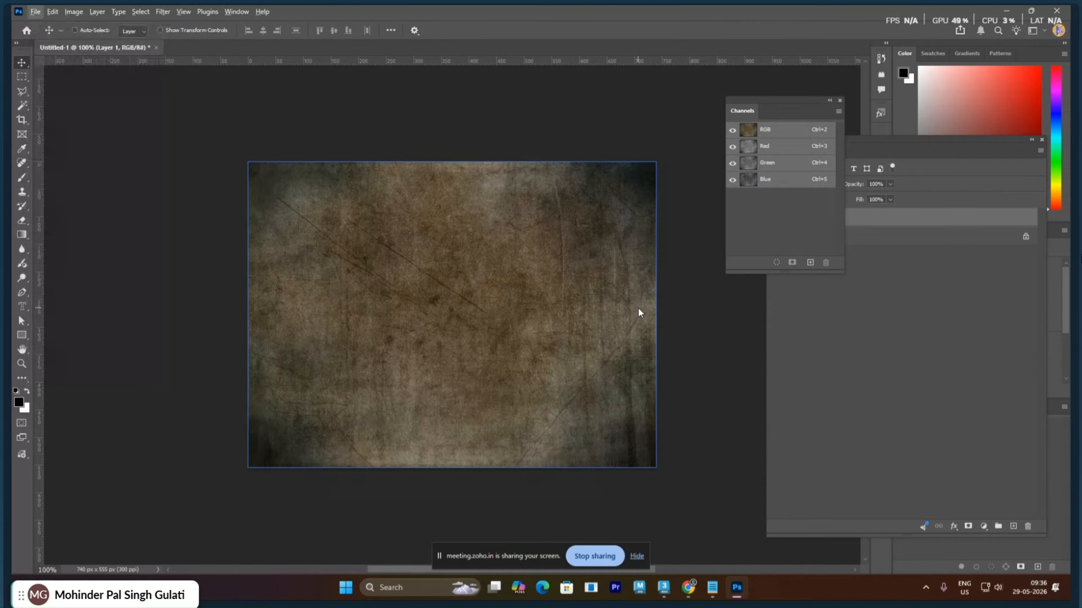
Start saving a copy of the coloured texture and choose JPEG as the file format
key(ctrl+shift+s)
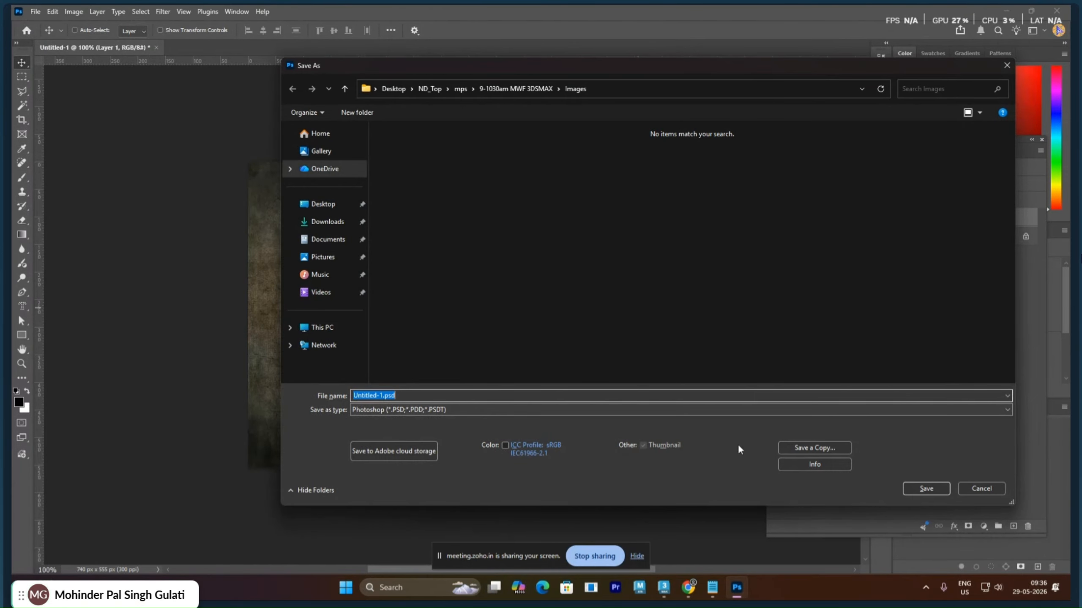
click(801, 443)
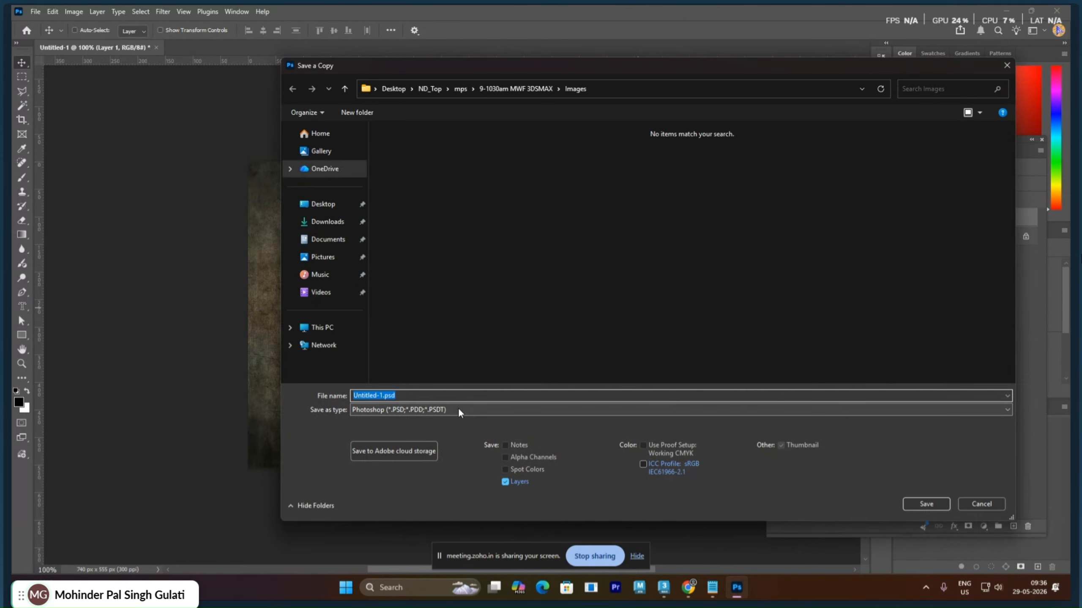
click(458, 409)
click(404, 273)
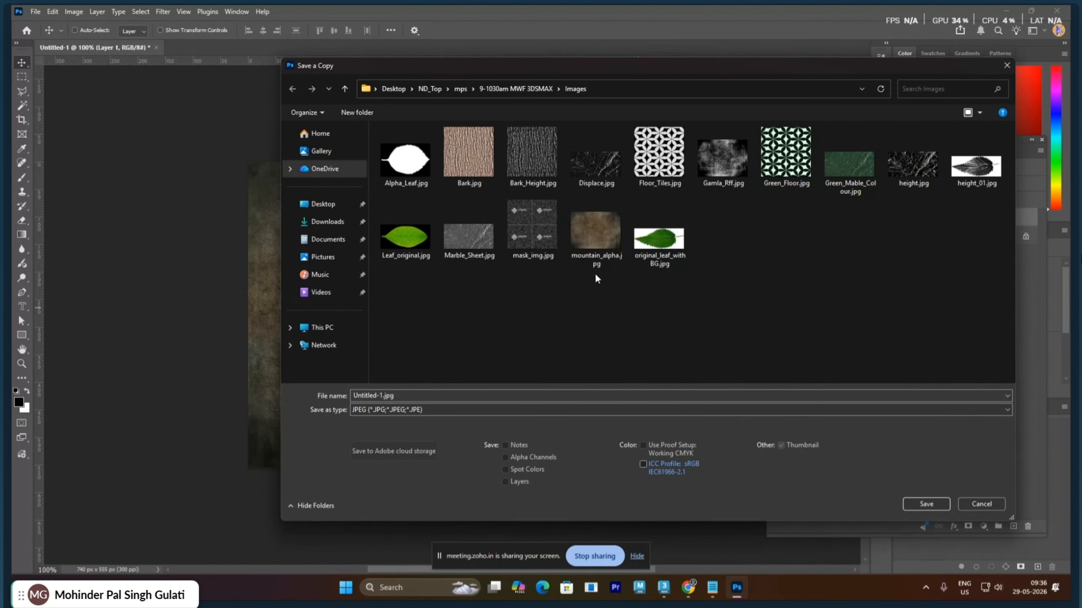
Set the file name of the coloured copy to Gamla_Texture.jpg in the Images folder
click(603, 242)
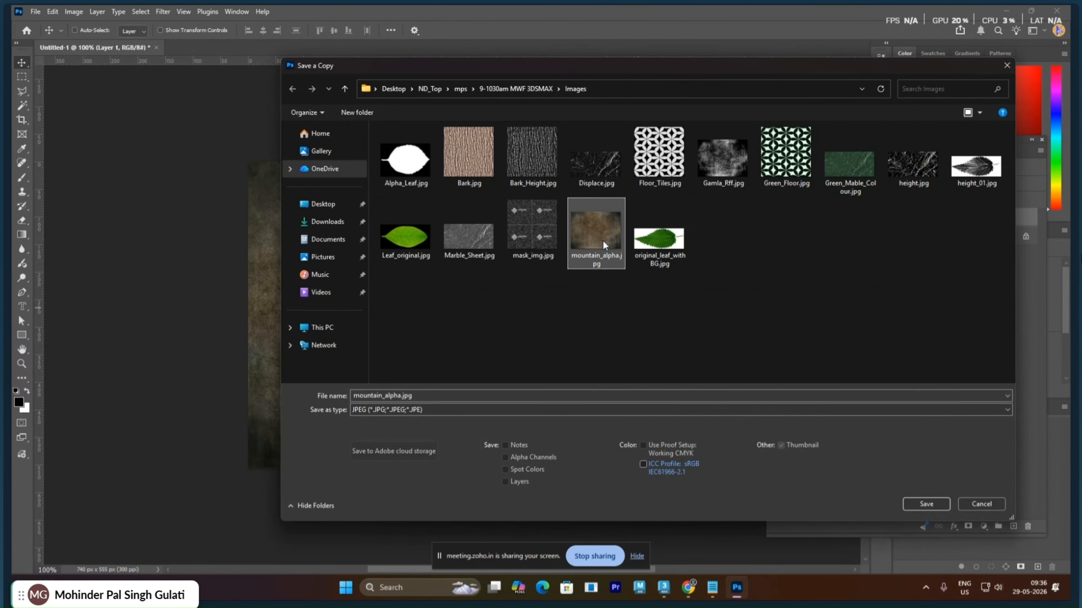
click(399, 397)
click(393, 396)
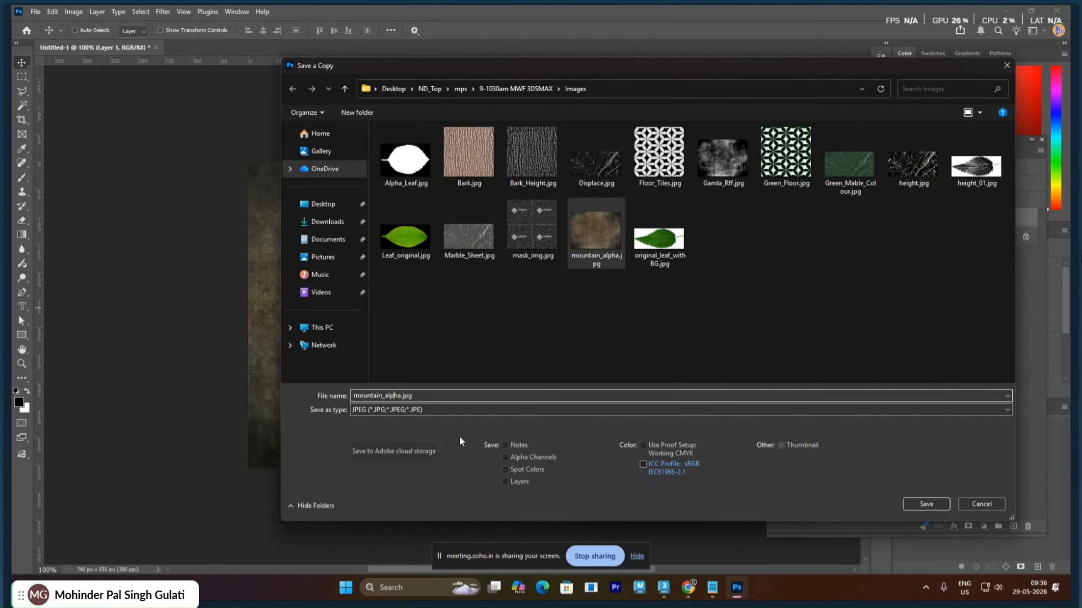
key(Right)
key(shift+Left)
key(shift+Left)
key(shift+Left)
key(shift+Left)
key(shift+Left)
key(shift+Left)
key(shift+Left)
key(shift+Left)
key(shift+Left)
key(shift+Left)
key(shift+Left)
key(shift+Left)
key(shift+Left)
key(shift+Left)
text(Gamla)
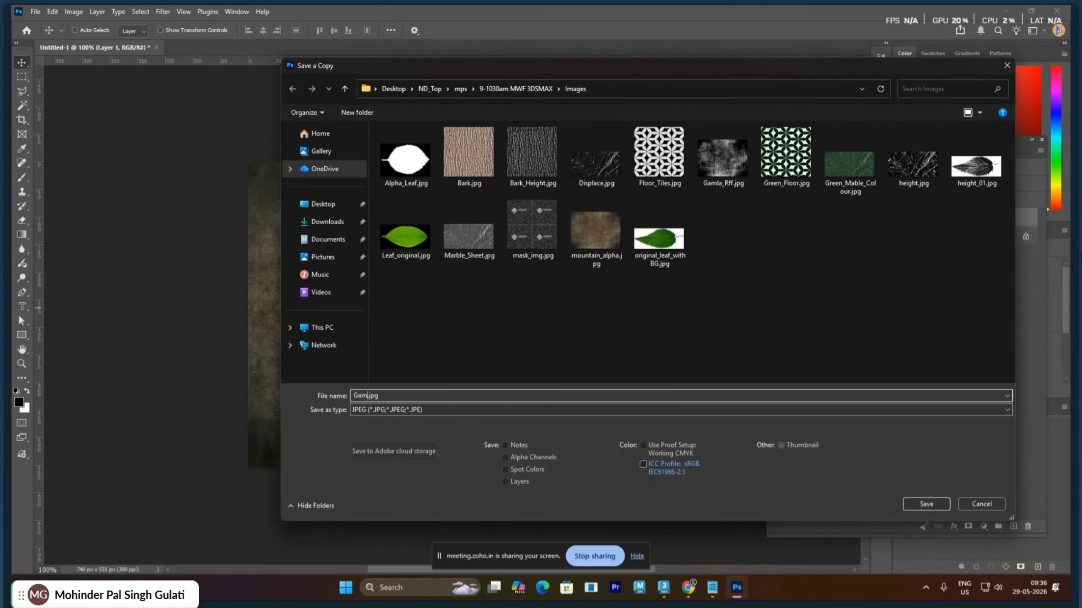
text(_Texture)
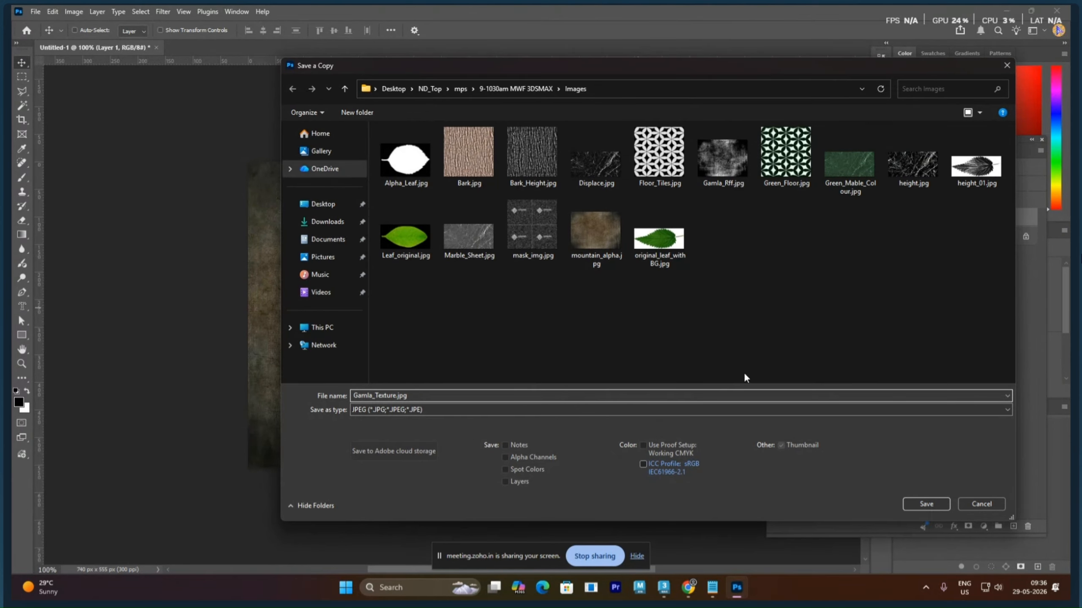
Save the coloured copy Gamla_Texture.jpg in the Images folder at maximum JPEG quality 12
click(474, 412)
click(471, 407)
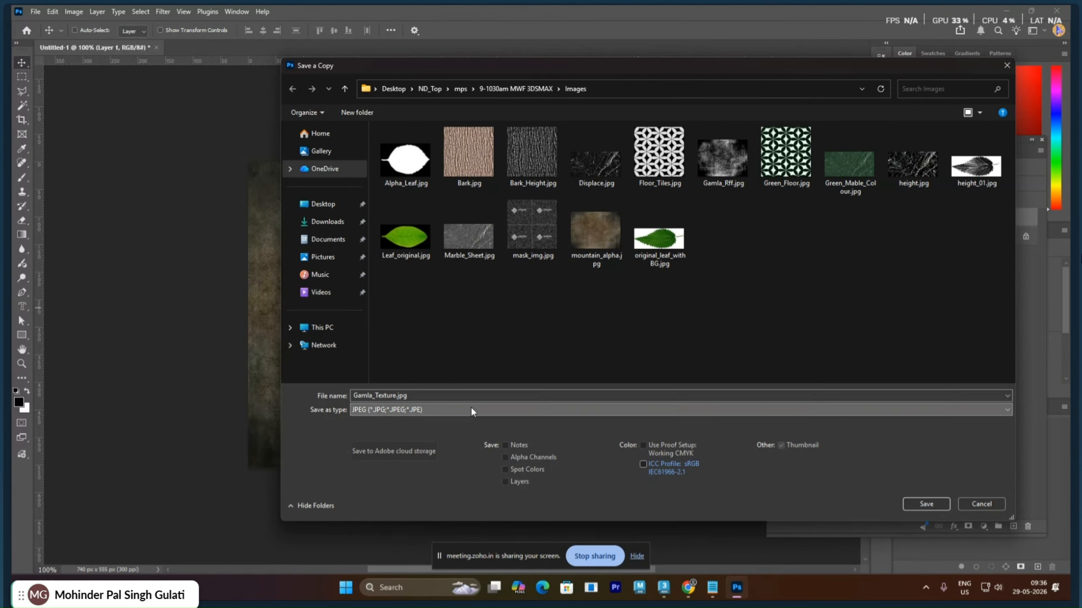
click(926, 504)
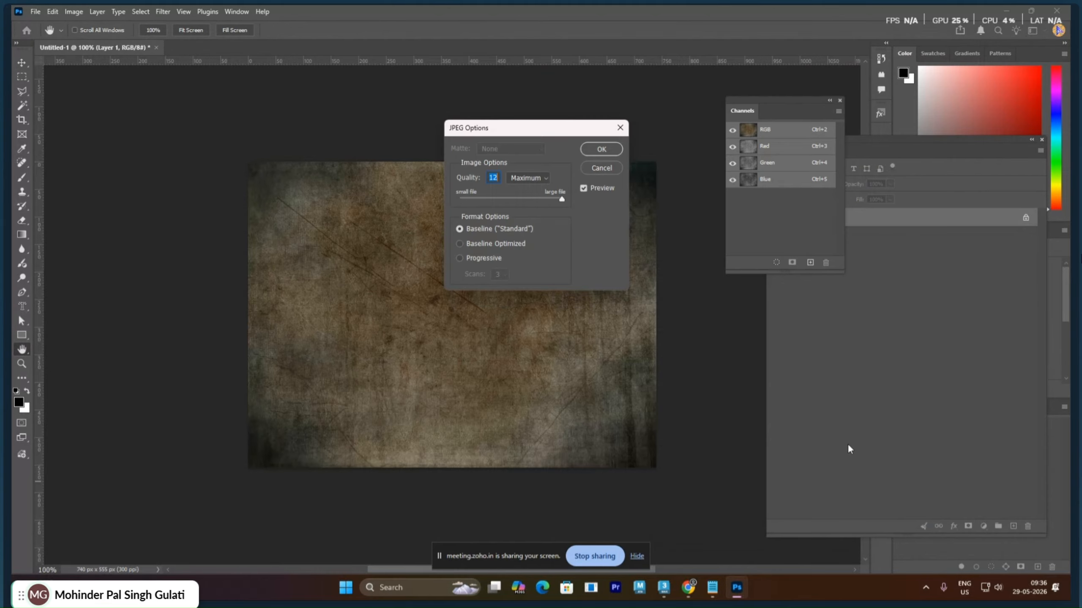
click(613, 150)
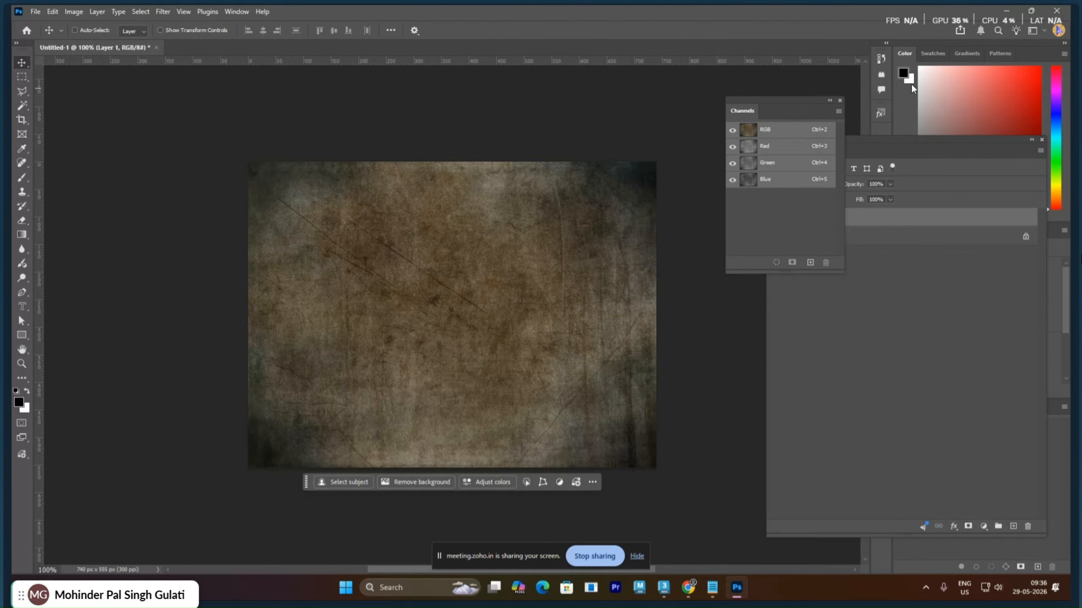
Switch to the Chrome browser and search Google Images for "horizonal bars textures"
click(1006, 10)
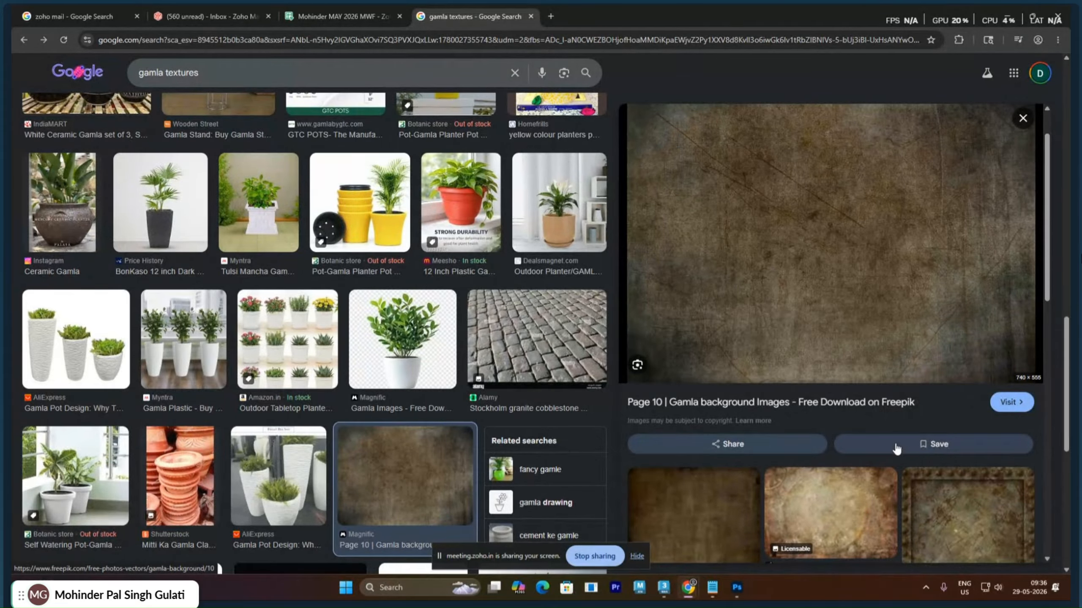
scroll(895, 447, down, 10)
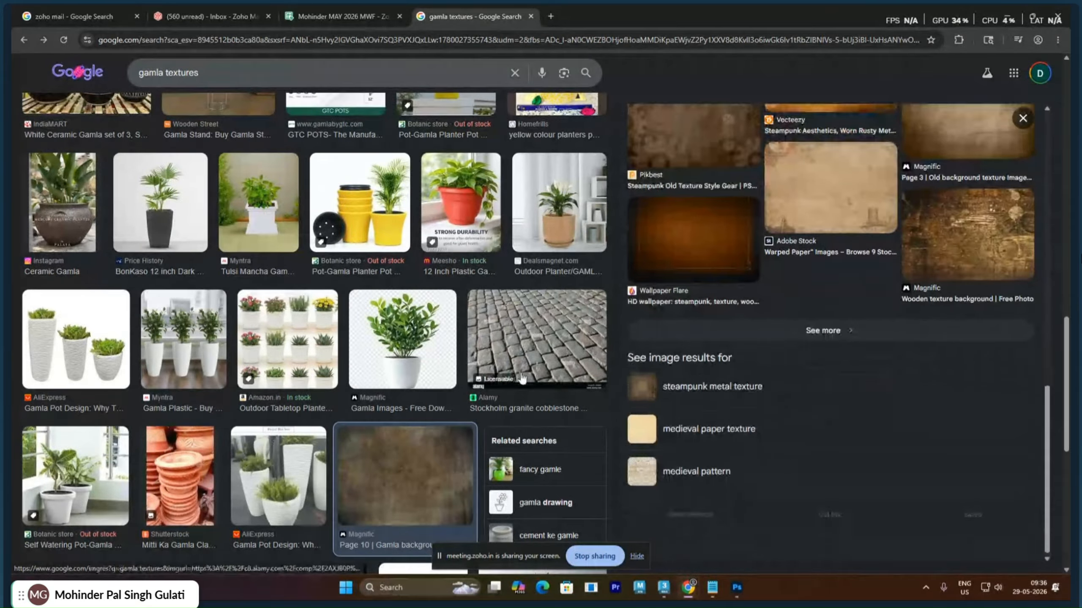
scroll(332, 306, down, 10)
scroll(332, 306, up, 5)
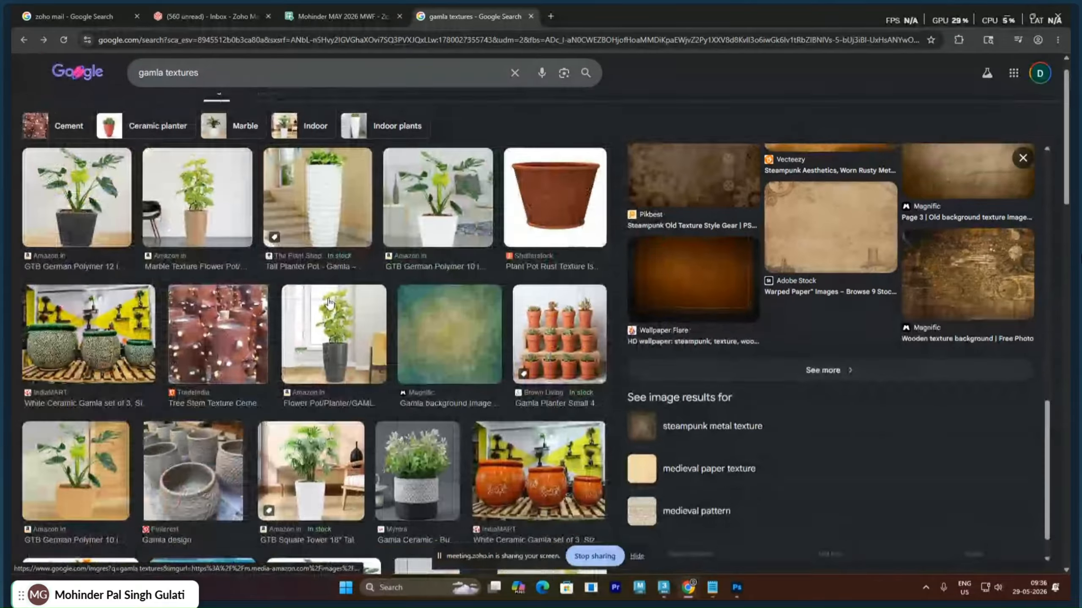
click(228, 84)
drag(228, 84, 102, 87)
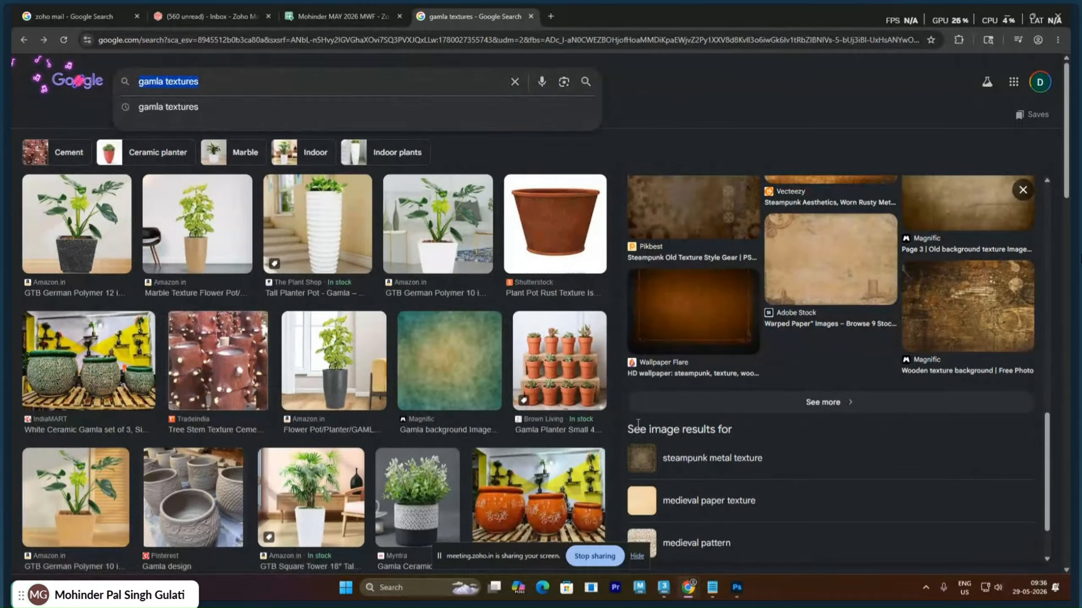
text(hori)
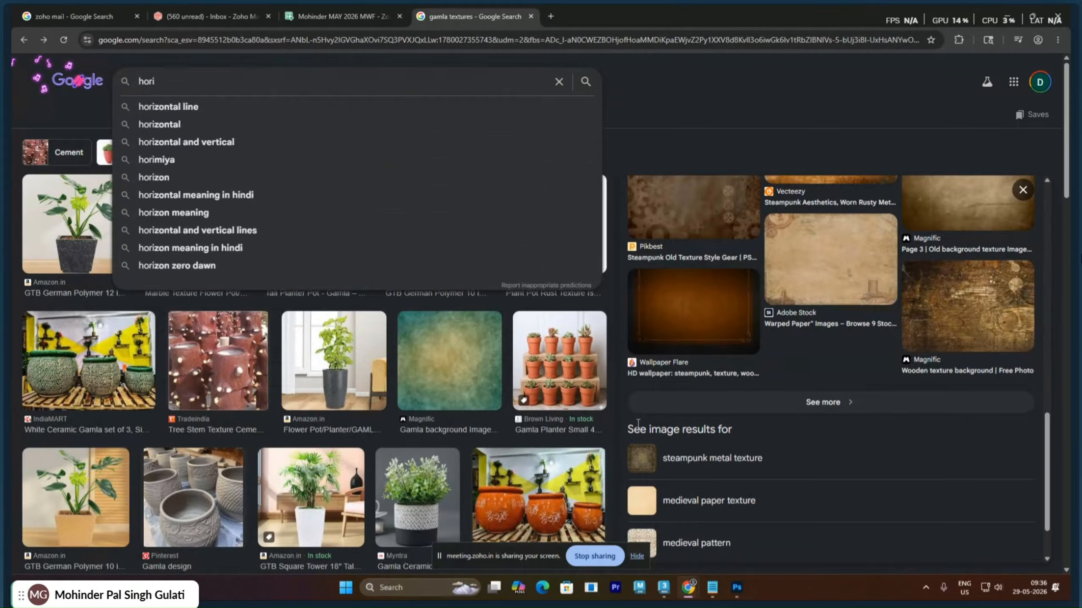
text(zonal)
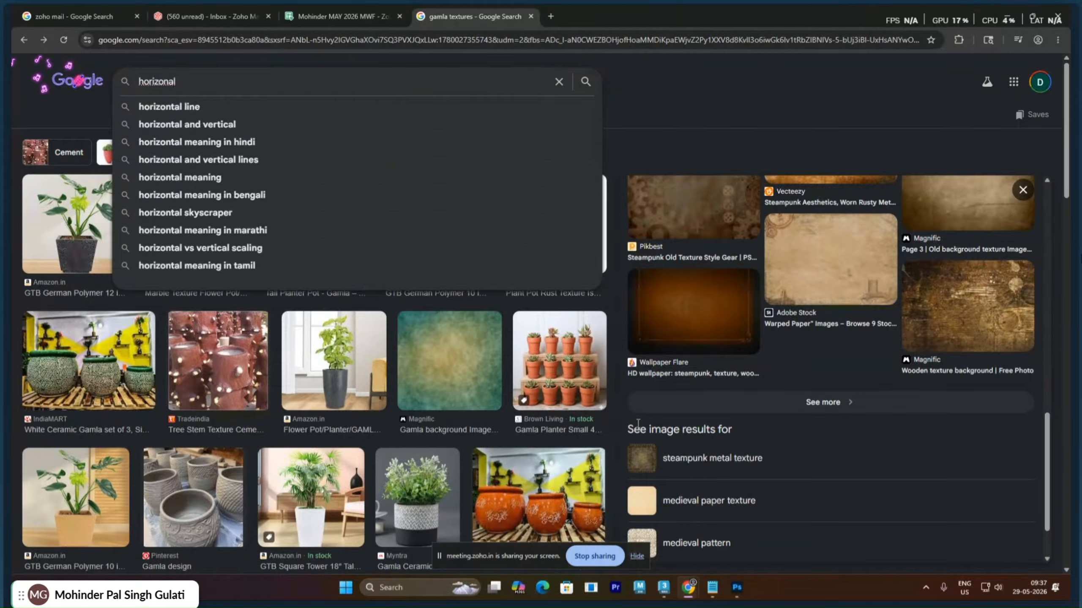
text( bas)
key(Escape)
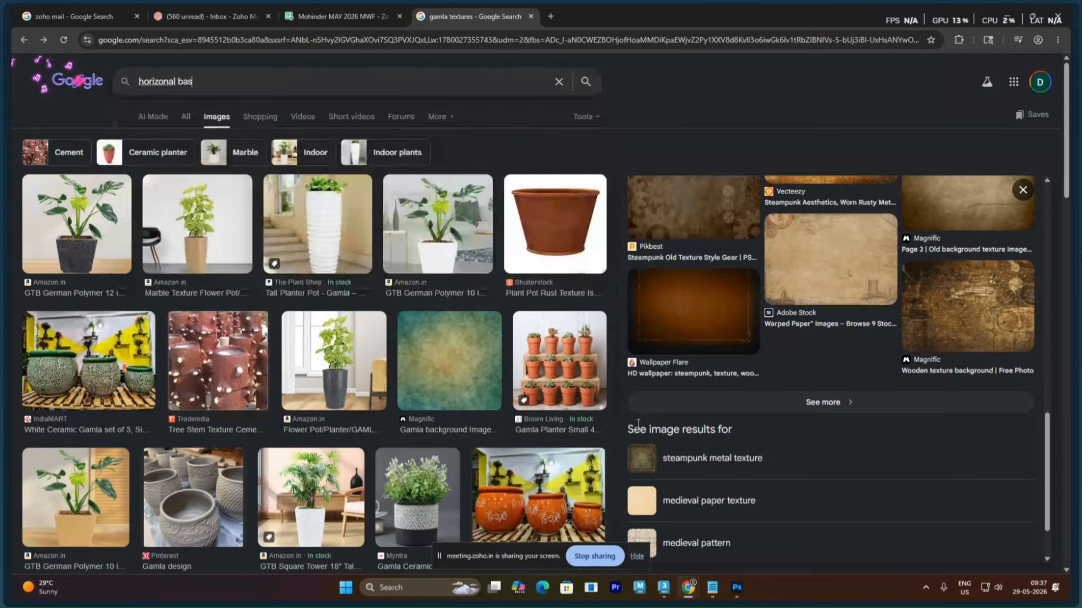
key(BackSpace)
key(BackSpace)
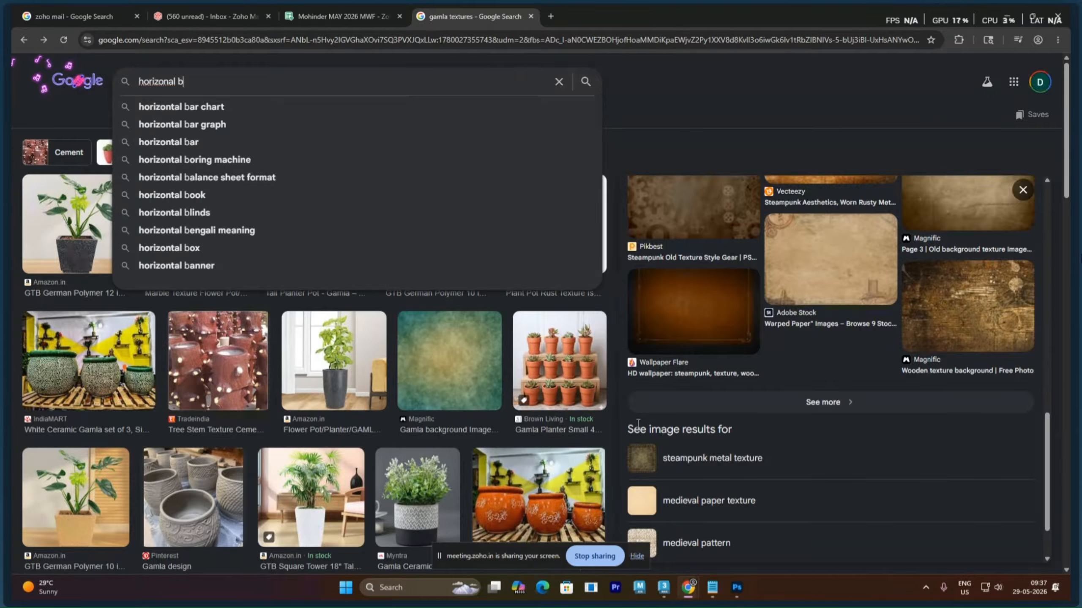
text(ars)
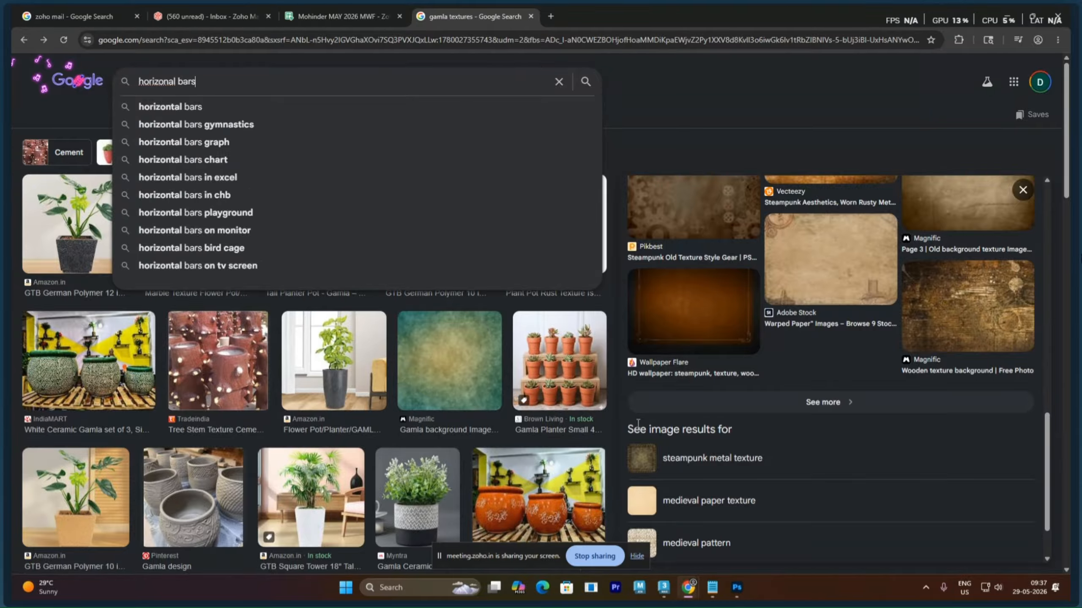
key(Escape)
text(texture)
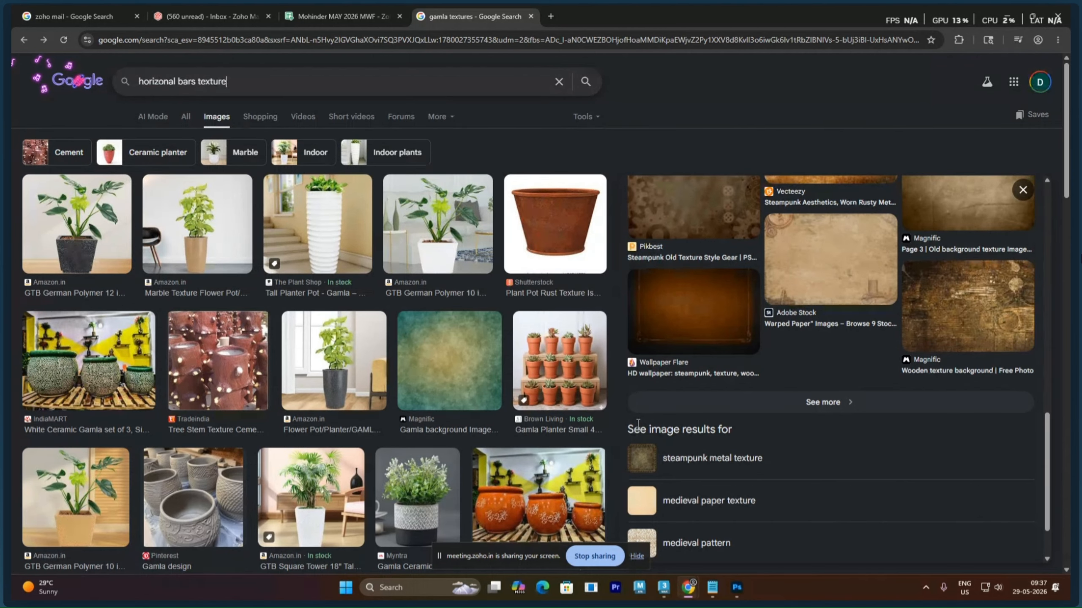
text(s)
key(Return)
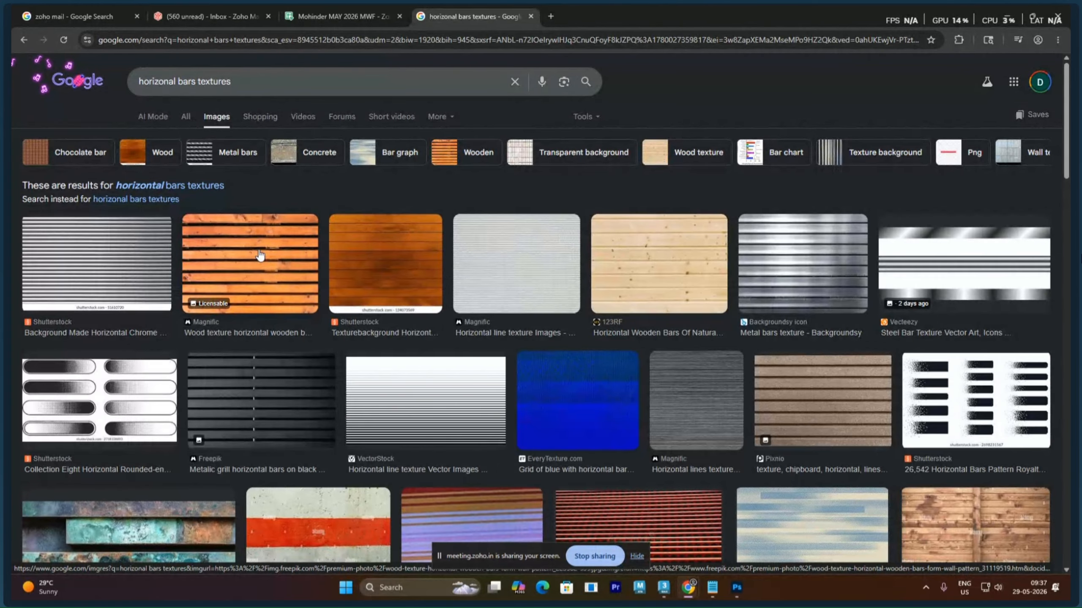
Preview the Pixnio chipboard texture with horizontal lines and start saving the image to disk
click(802, 409)
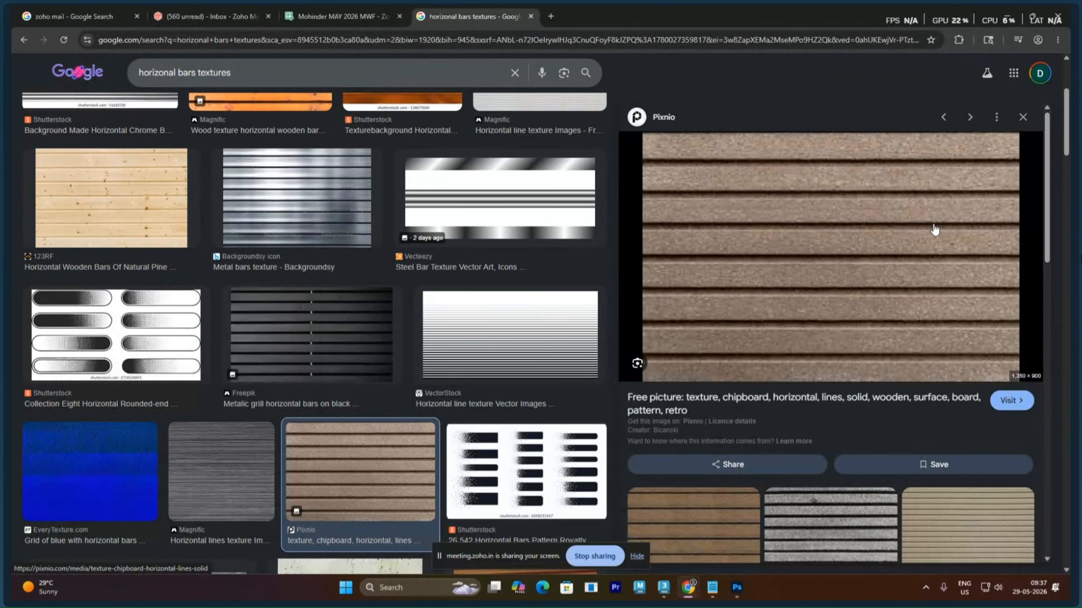
right_click(845, 221)
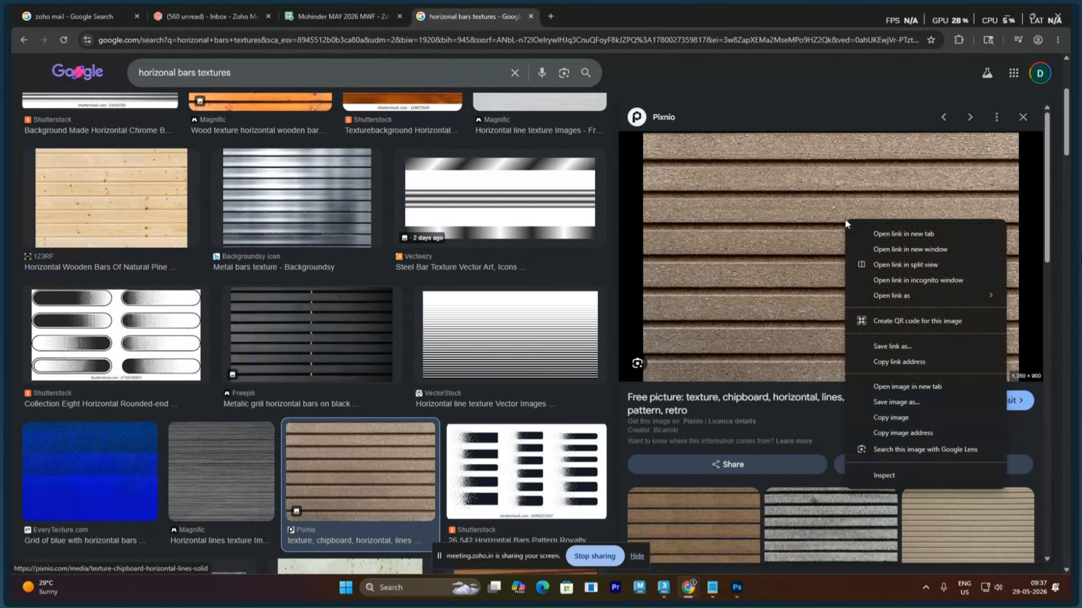
click(907, 401)
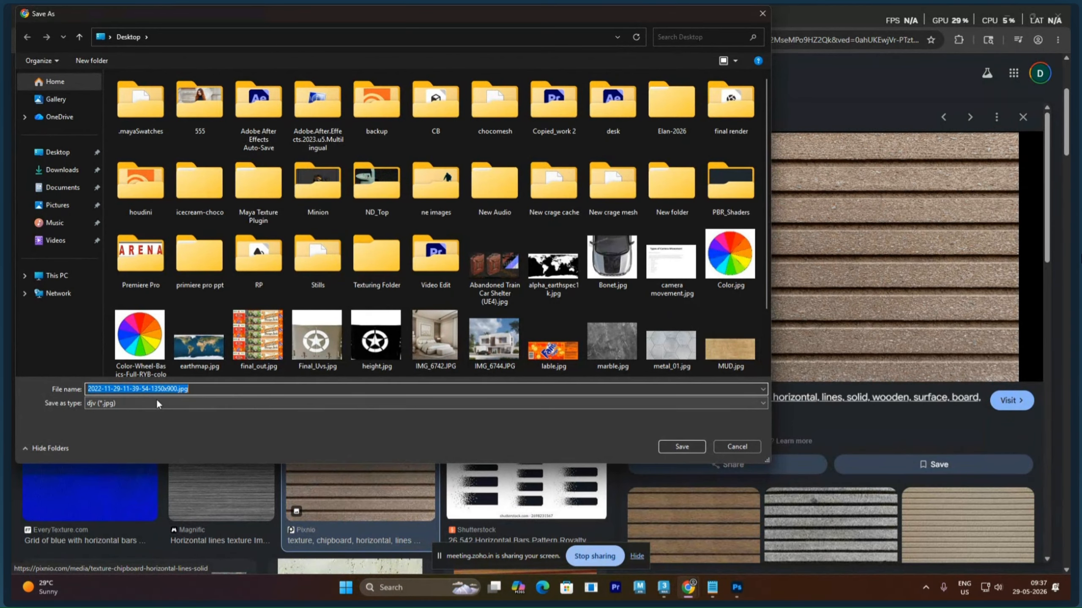
Set the save location to the folder ND_Top > mps > 9-1030am MWF 3DSMAX > Images
click(371, 196)
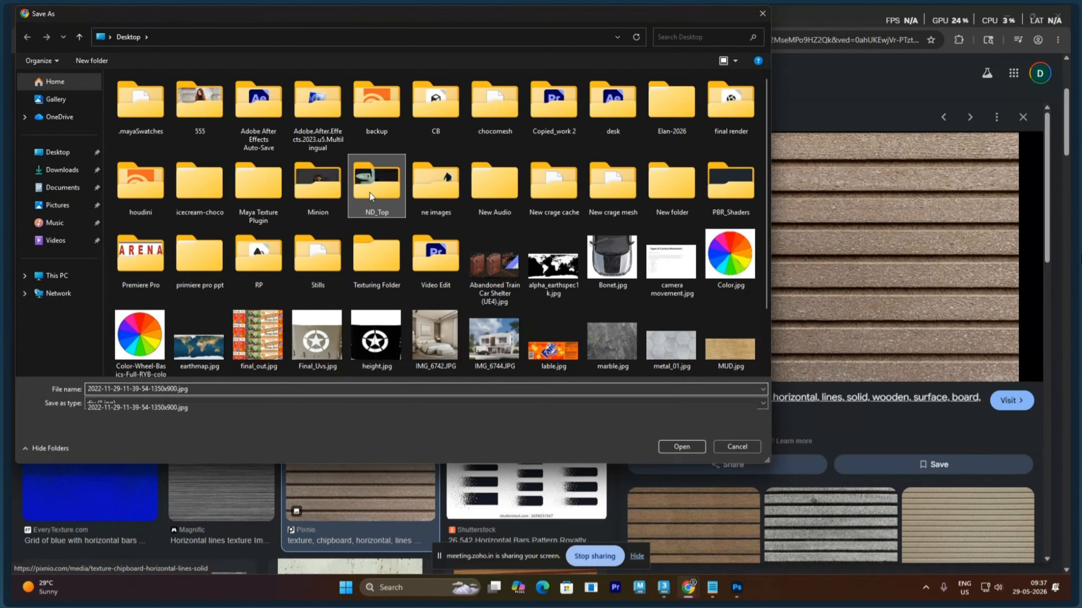
double_click(371, 196)
click(162, 187)
scroll(161, 298, down, 5)
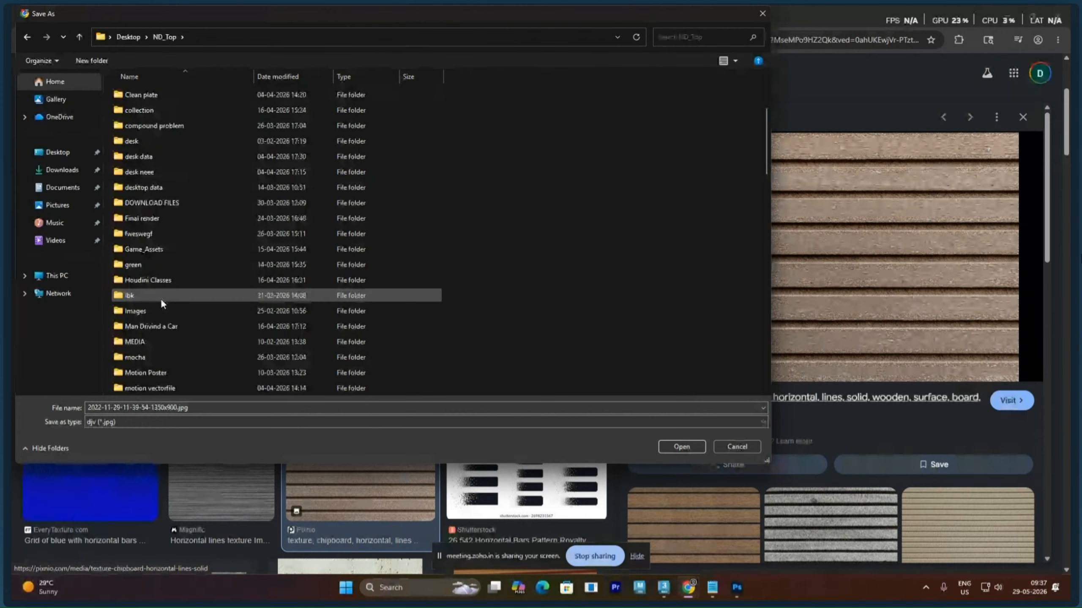
double_click(145, 309)
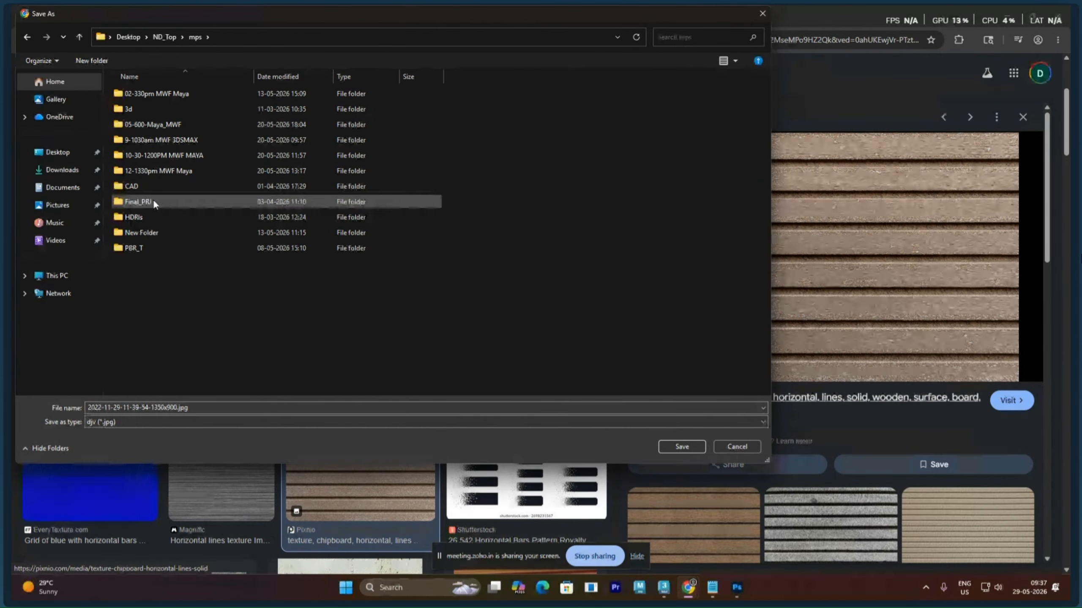
double_click(163, 138)
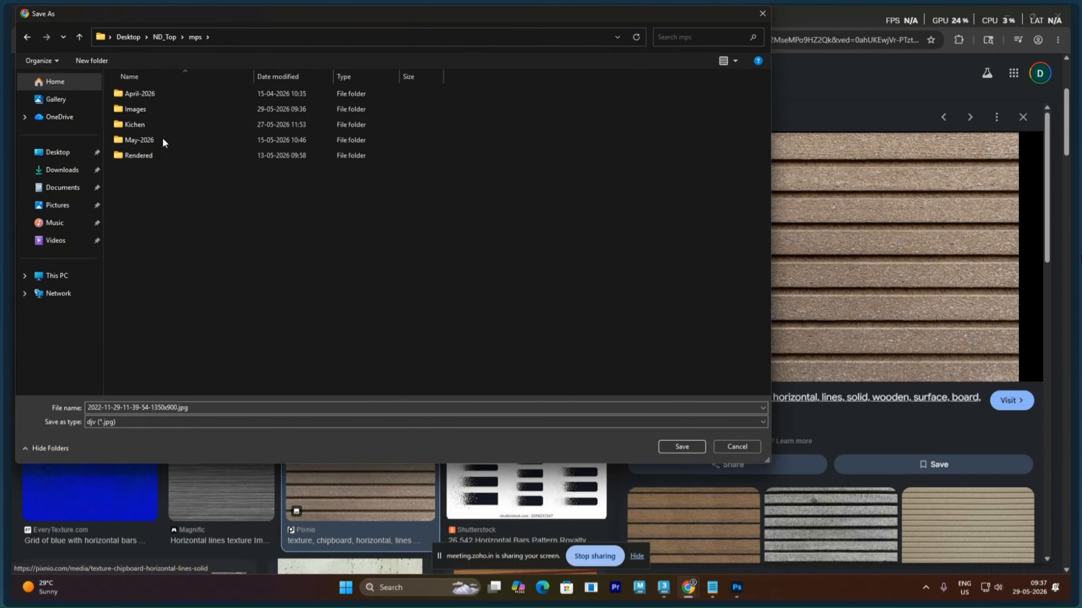
double_click(137, 110)
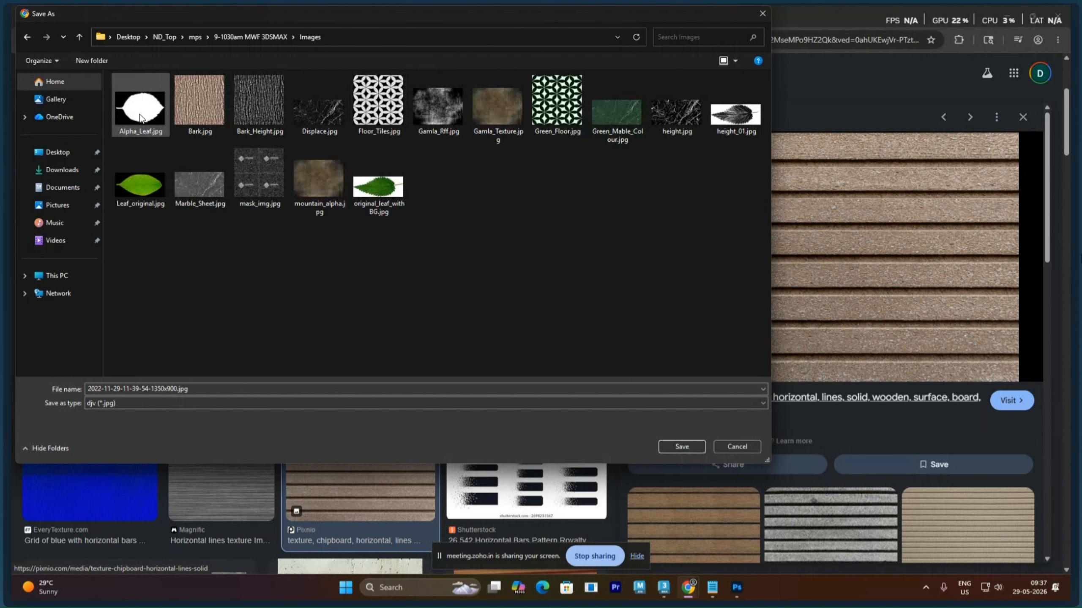
Save the texture image under the file name bars and switch back to 3ds Max
click(249, 389)
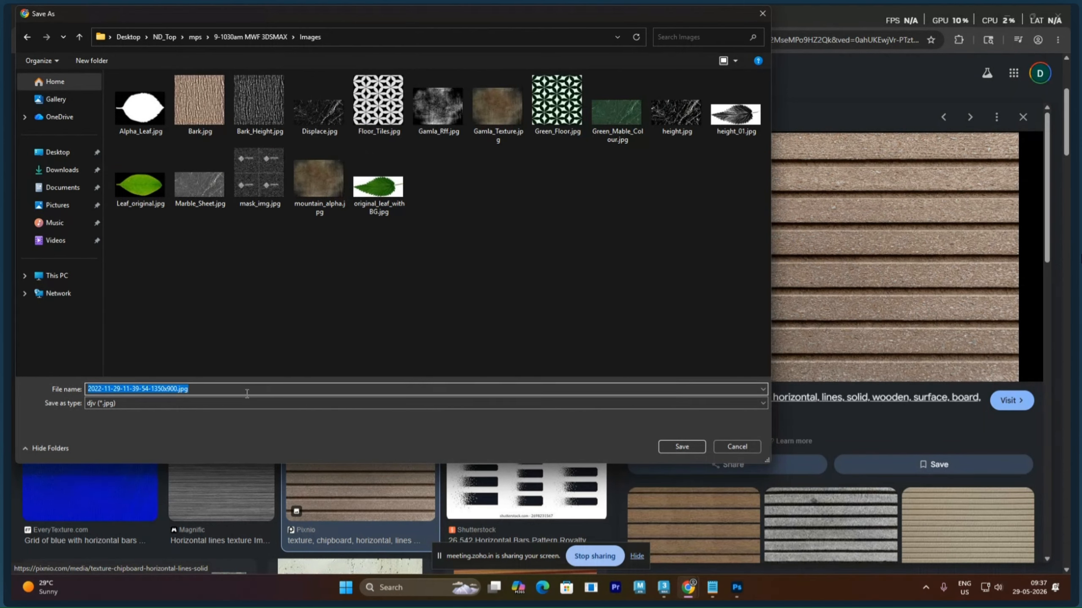
text(bas)
key(BackSpace)
key(BackSpace)
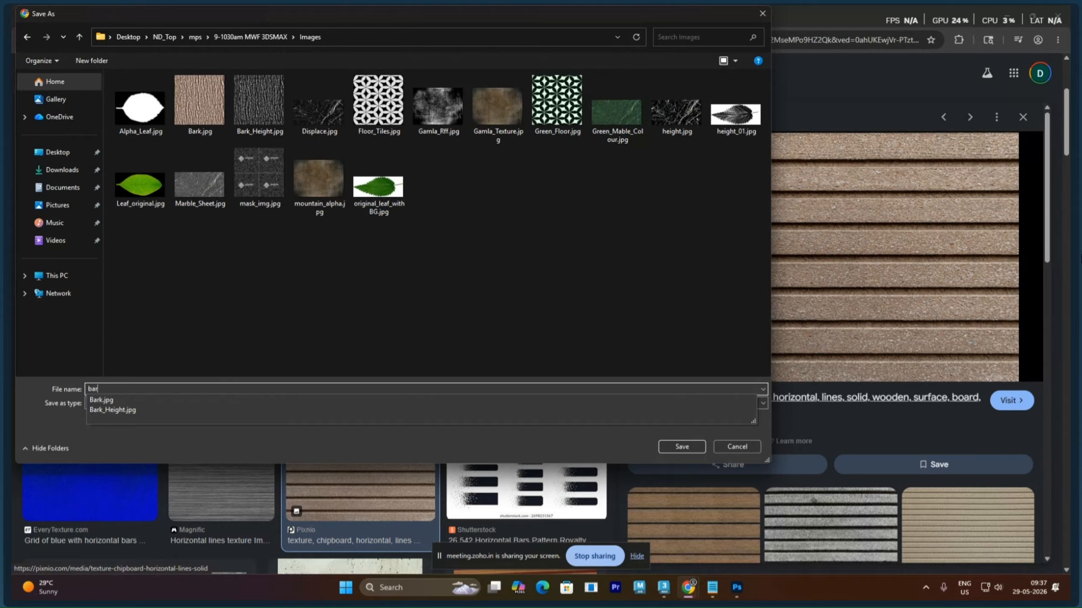
text(rs)
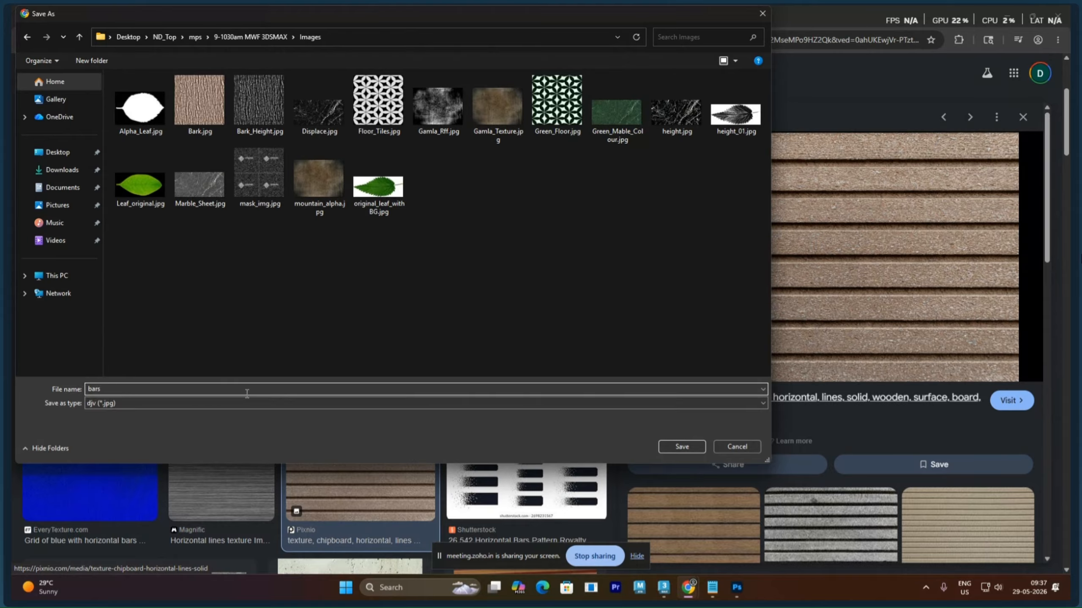
click(693, 449)
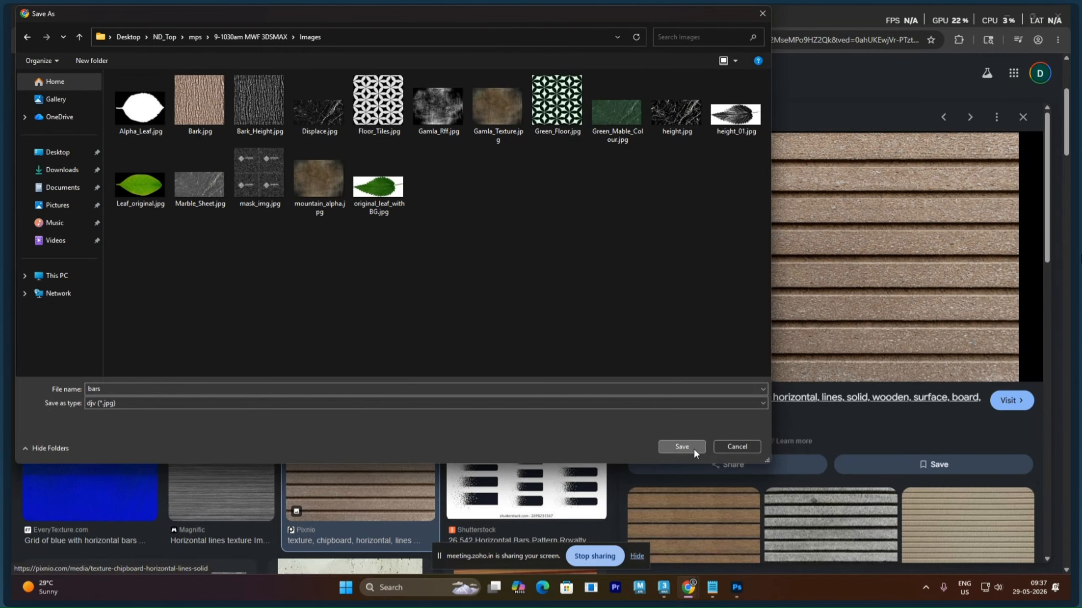
click(1000, 39)
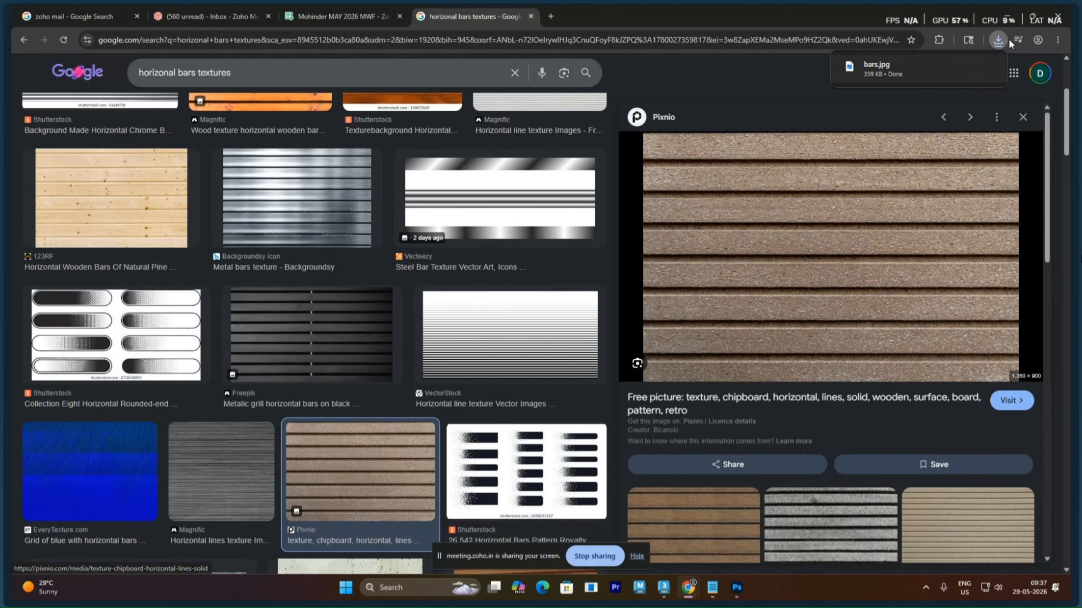
click(1007, 17)
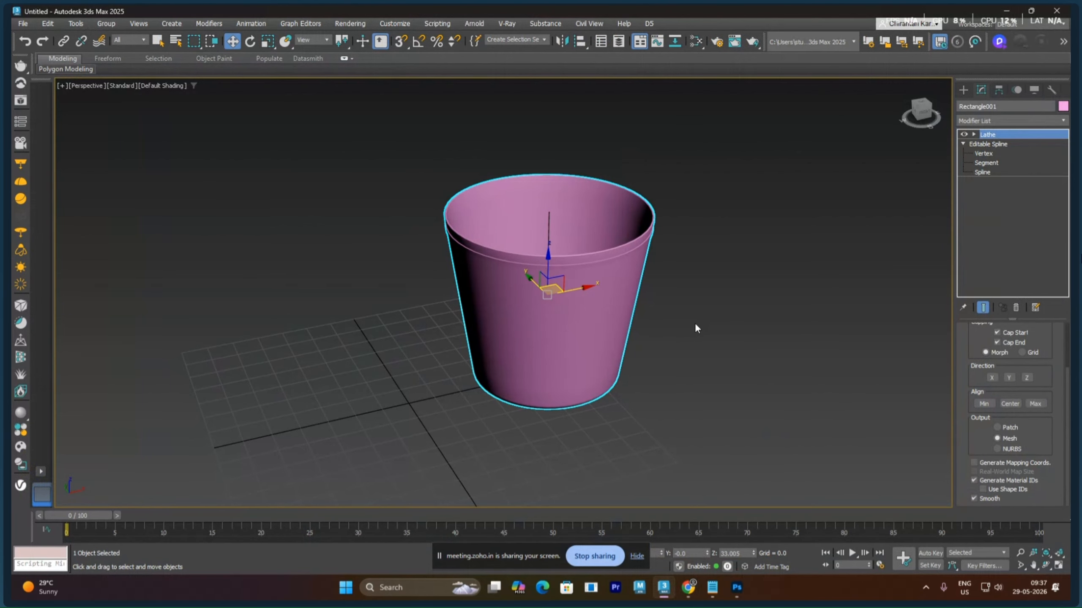
right_click(652, 320)
click(670, 360)
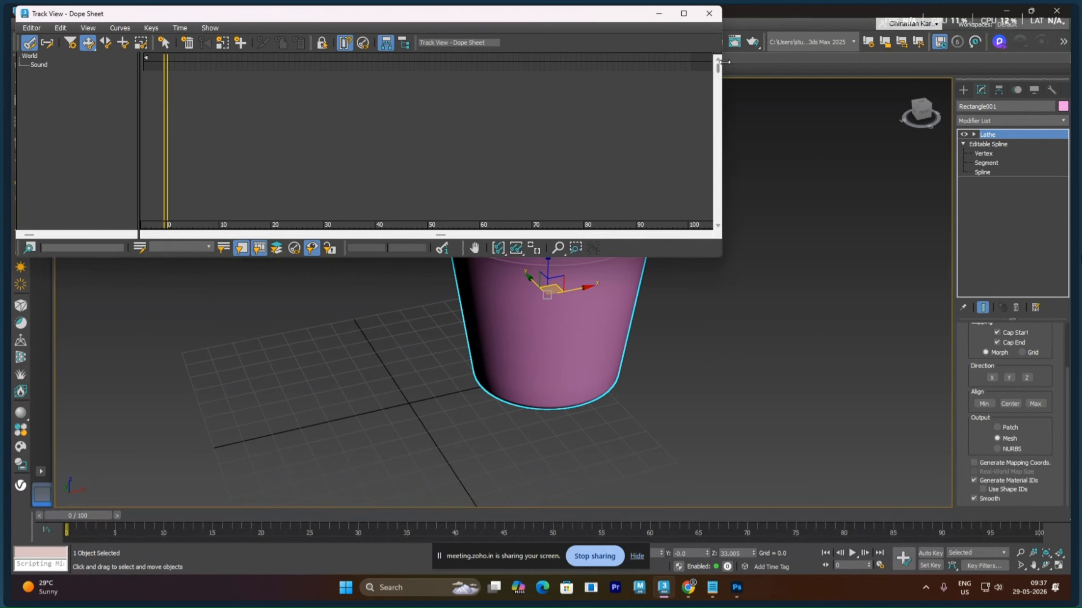
click(714, 16)
Open the Material Editor for the pot and change it from Slate to Compact mode
middle_drag(657, 352, 584, 351)
scroll(623, 379, up, 3)
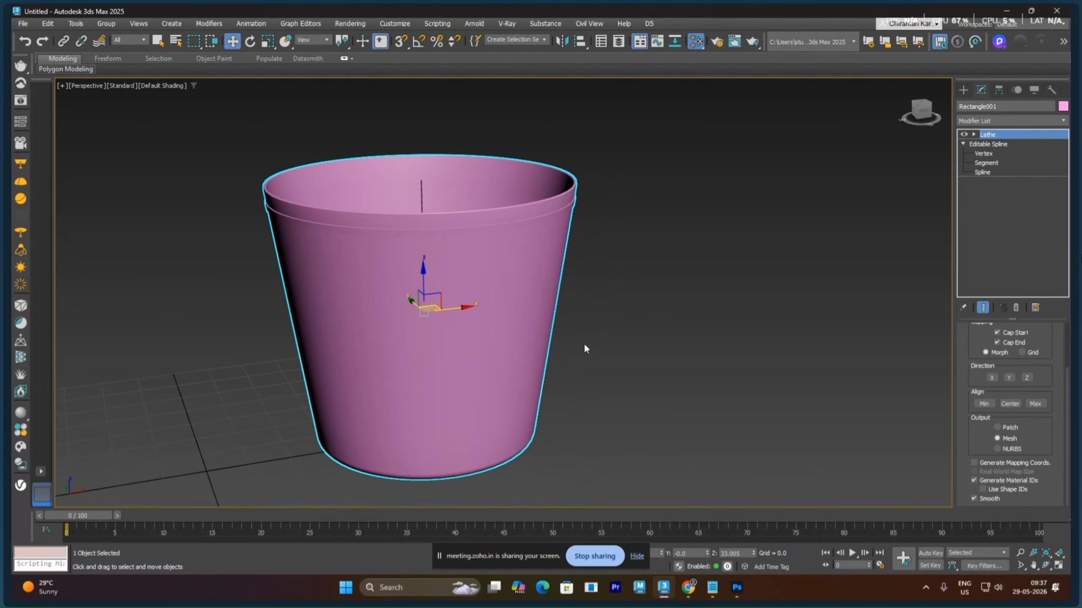
key(m)
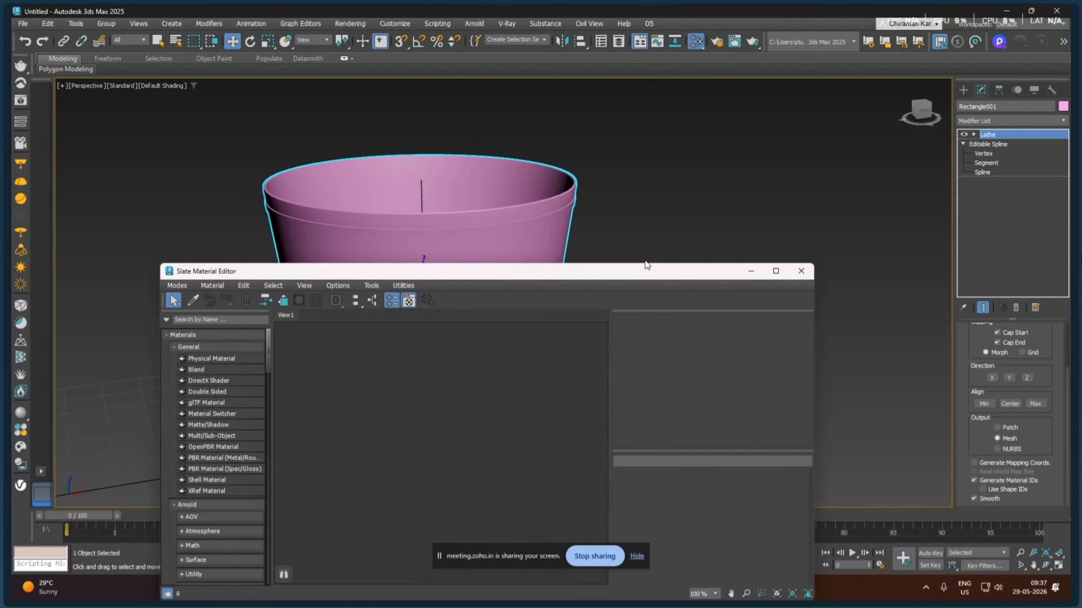
drag(531, 271, 936, 156)
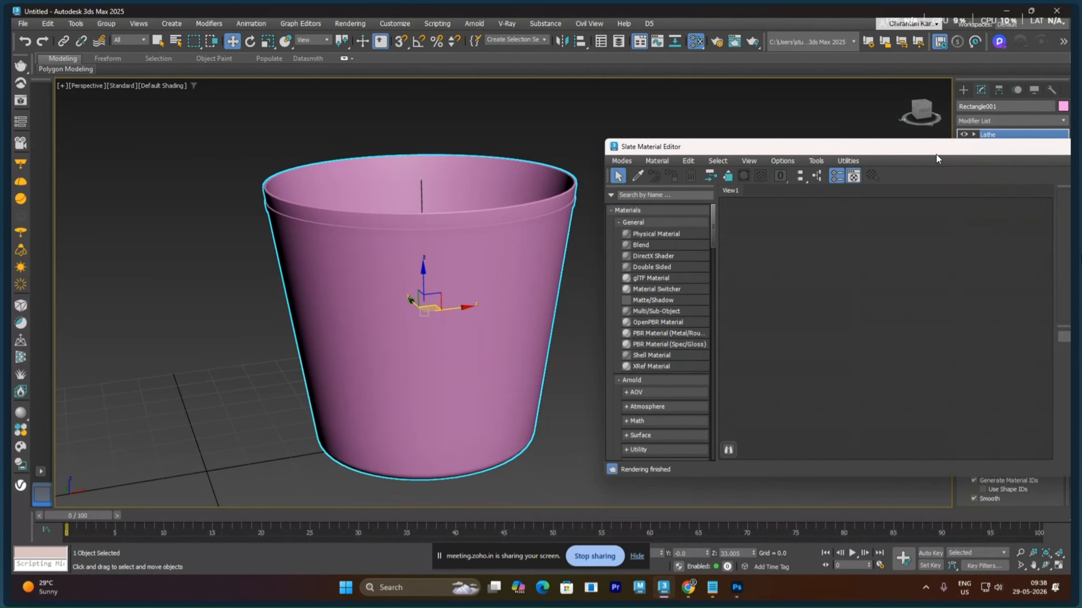
click(622, 161)
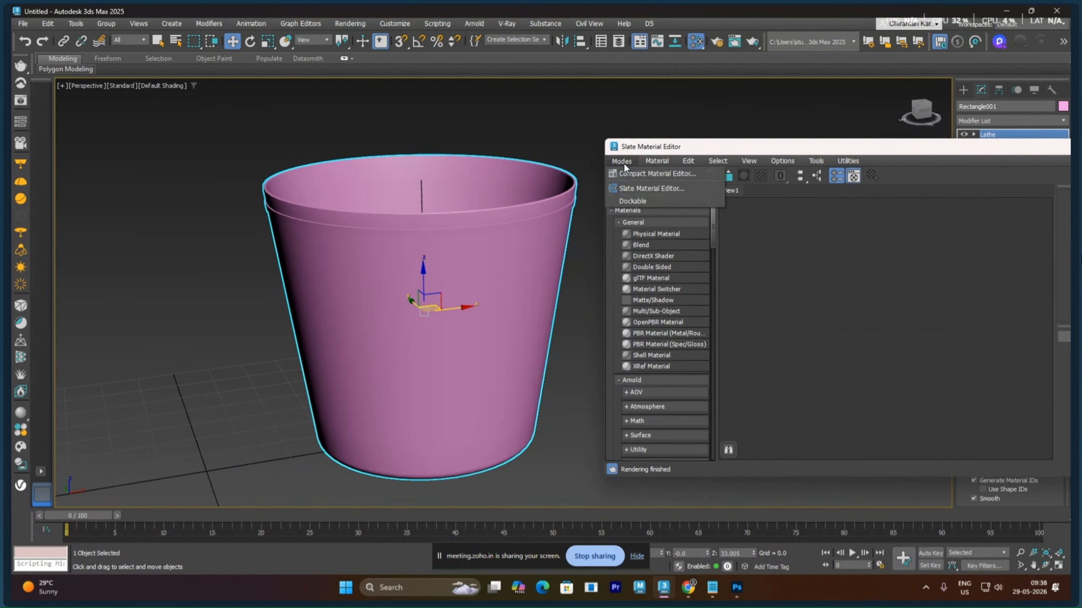
click(627, 174)
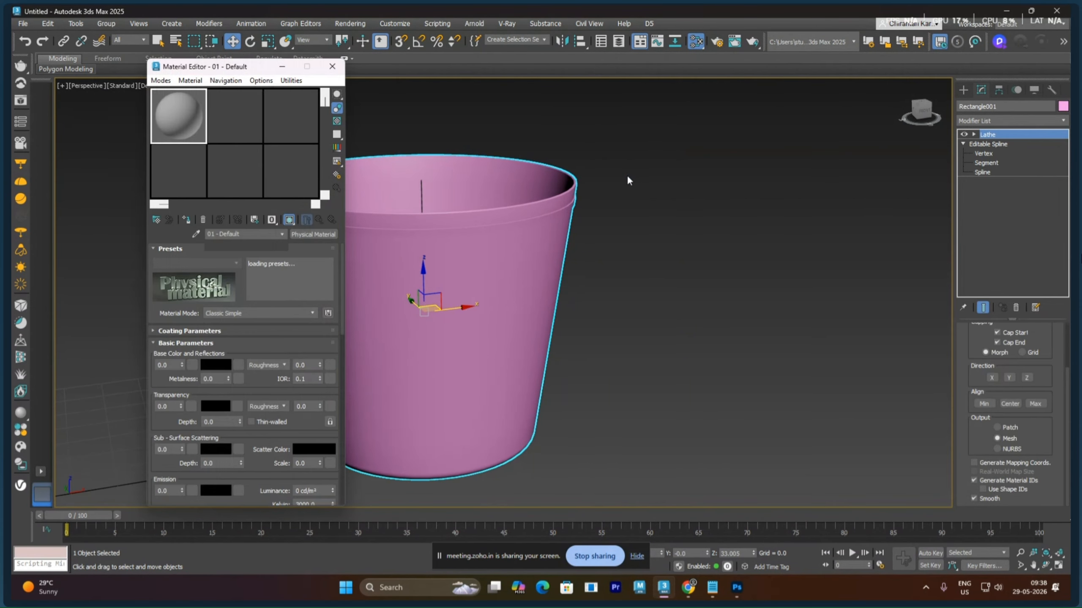
Show the Material Editor samples as 6 X 4 windows and reset the editor's material slots
drag(234, 68, 832, 82)
right_click(756, 128)
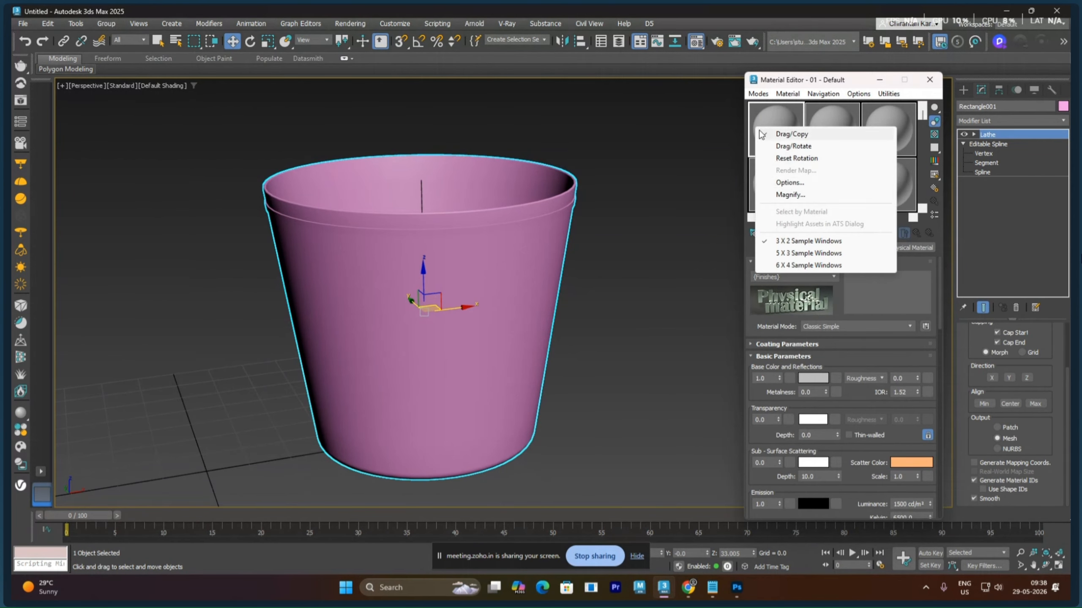
click(803, 264)
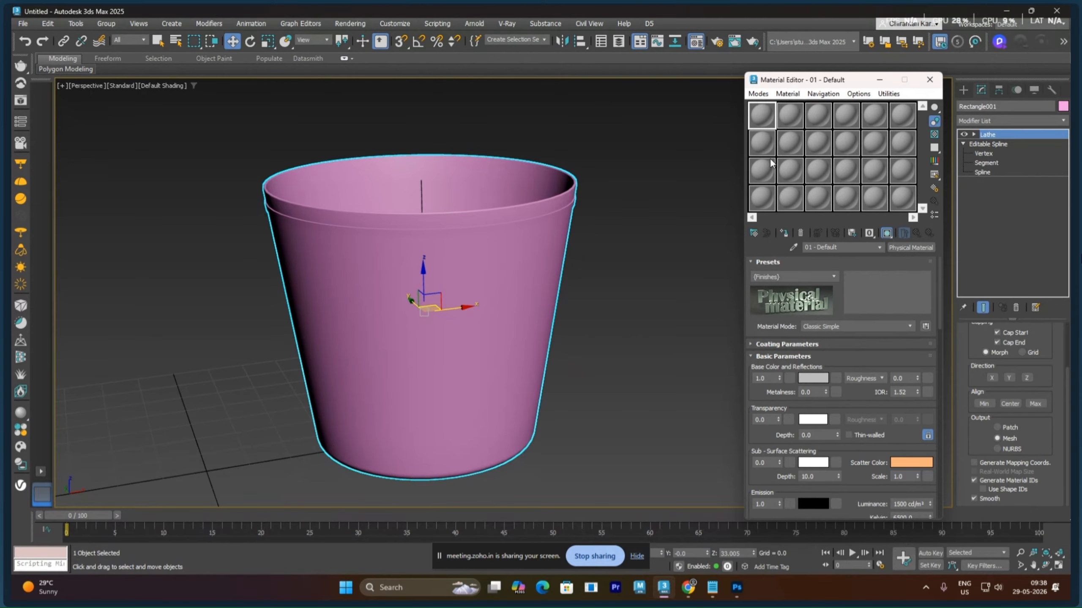
click(888, 94)
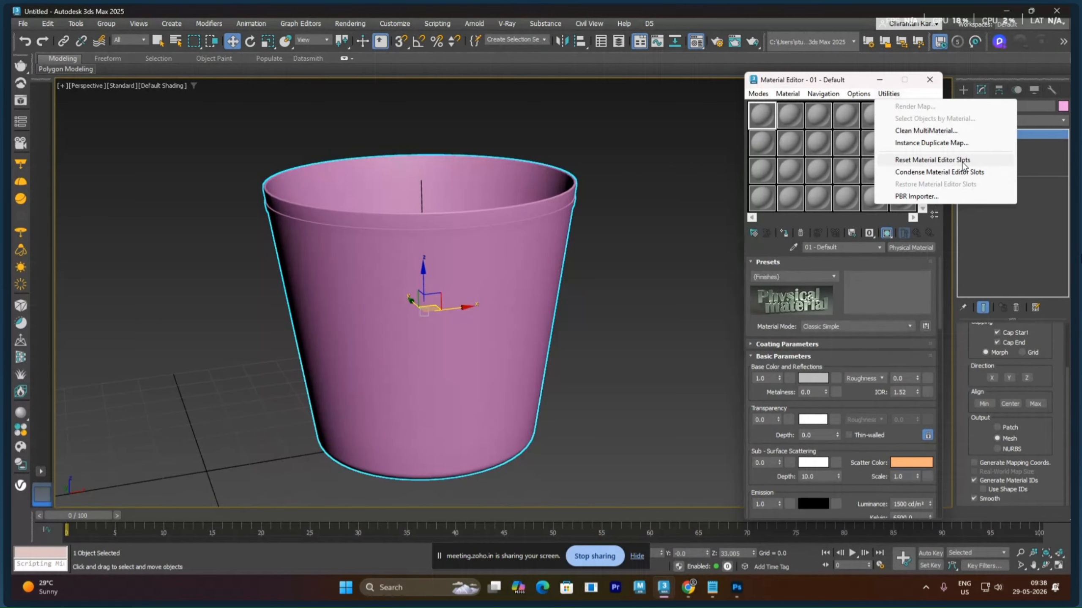
click(932, 160)
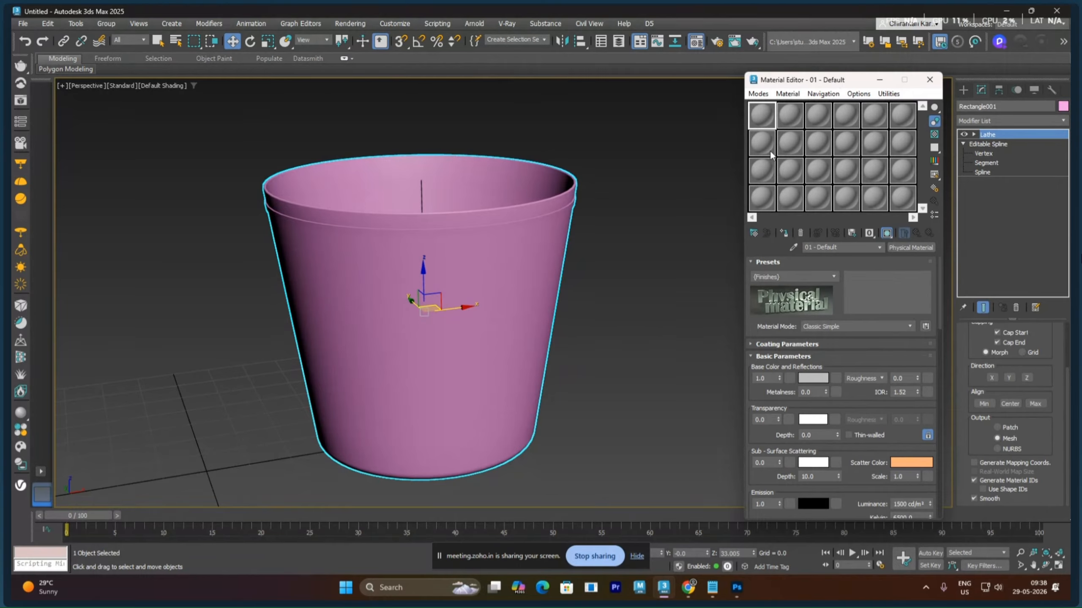
Assign the 01 - Default material from the first sample slot to the pot
drag(761, 120, 523, 253)
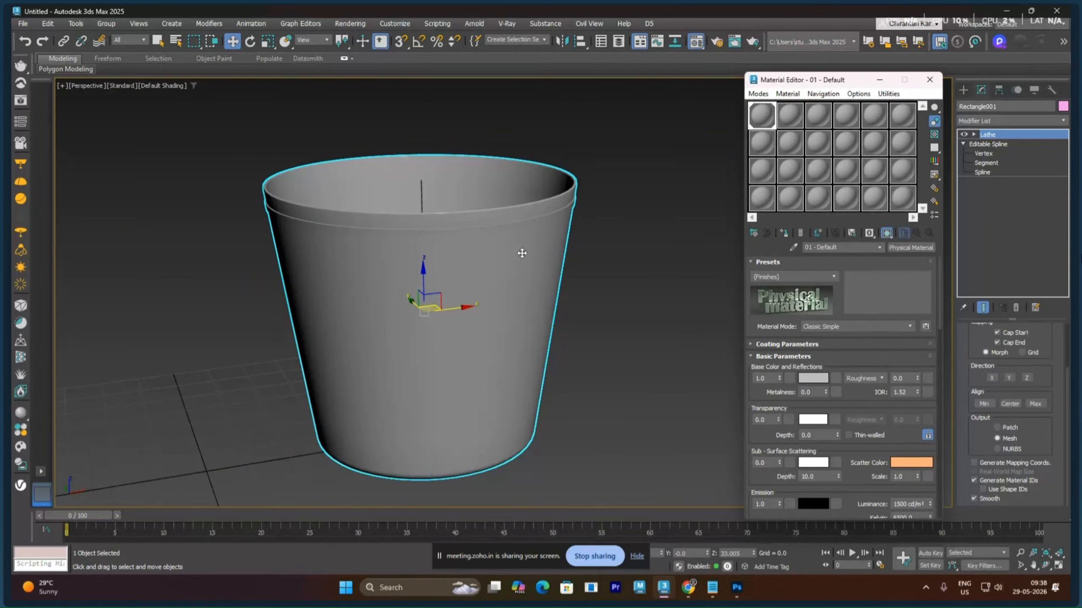
click(907, 248)
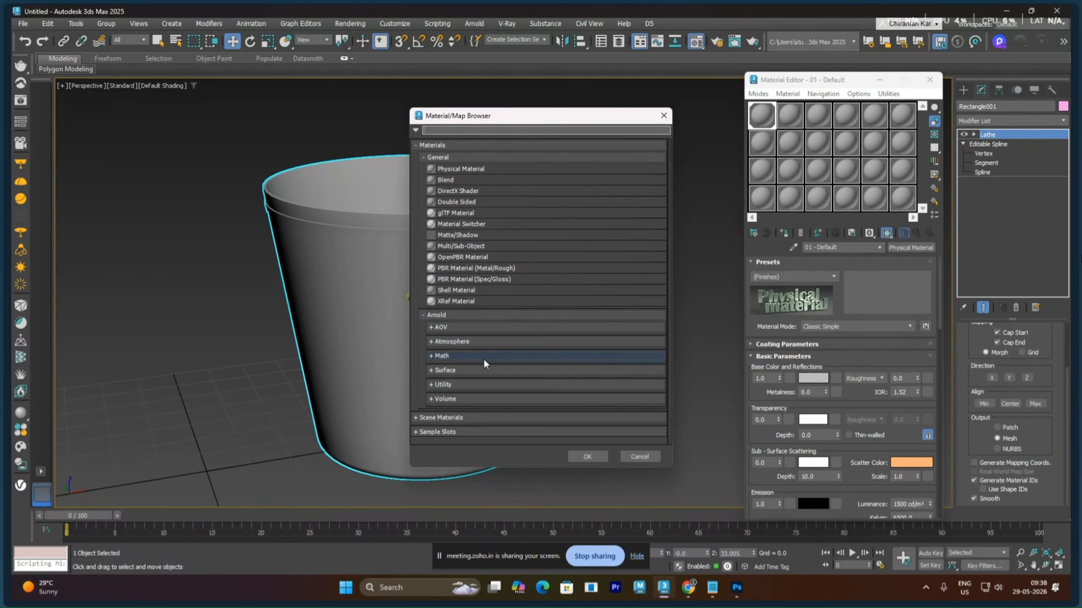
click(640, 456)
Switch the production renderer from Arnold to V-Ray 7 in the render setup
click(354, 23)
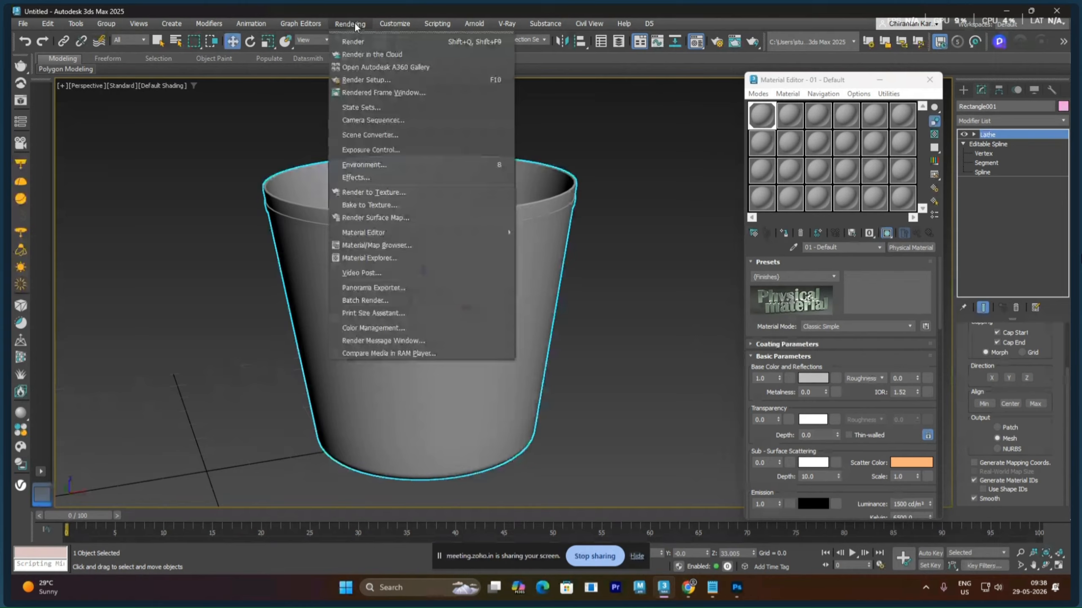
click(375, 80)
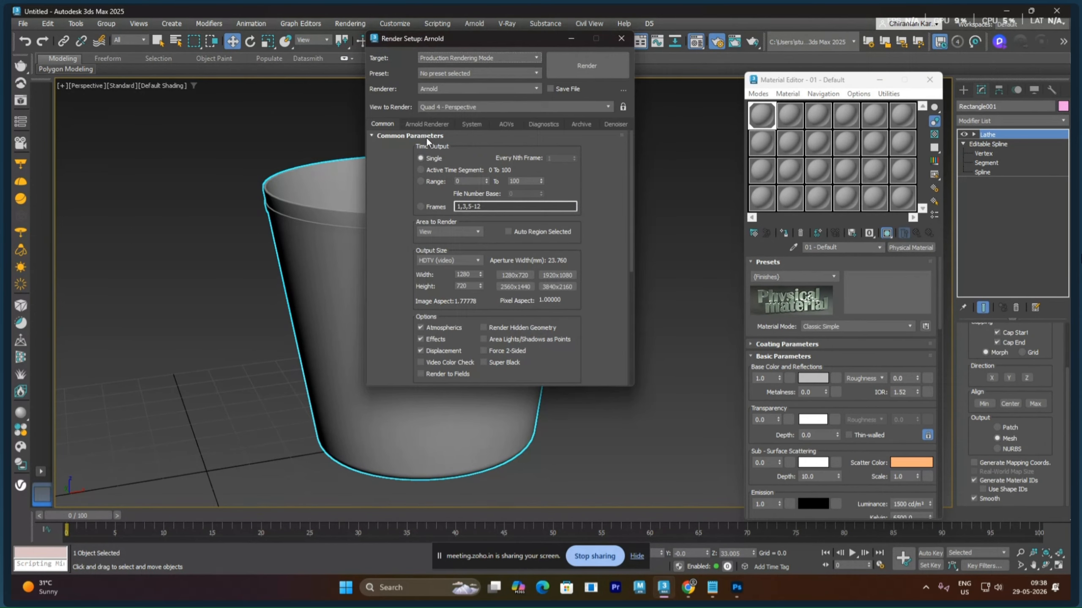
click(449, 89)
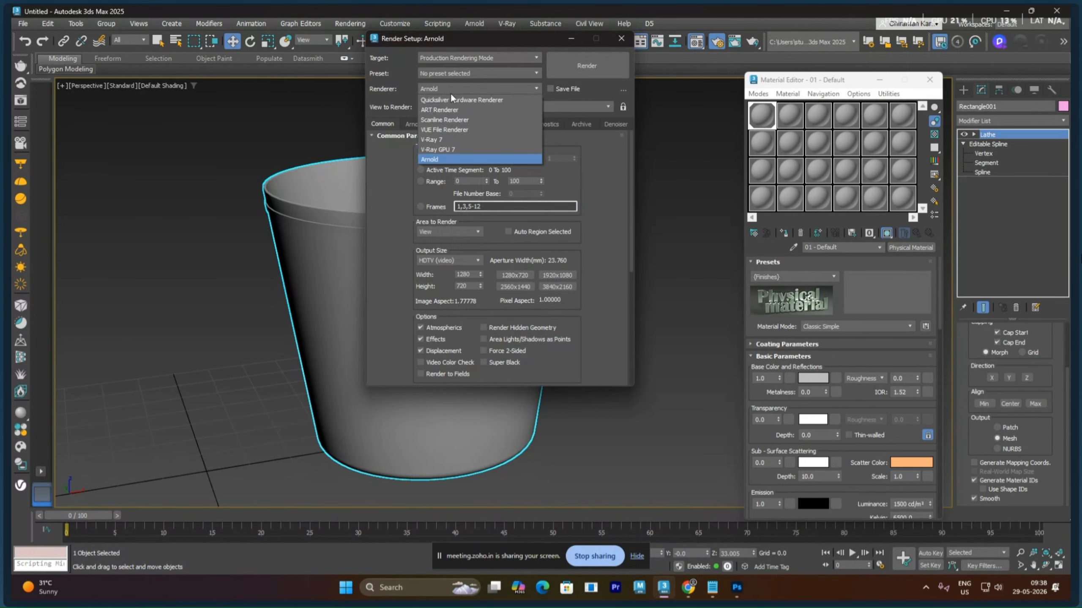
click(442, 139)
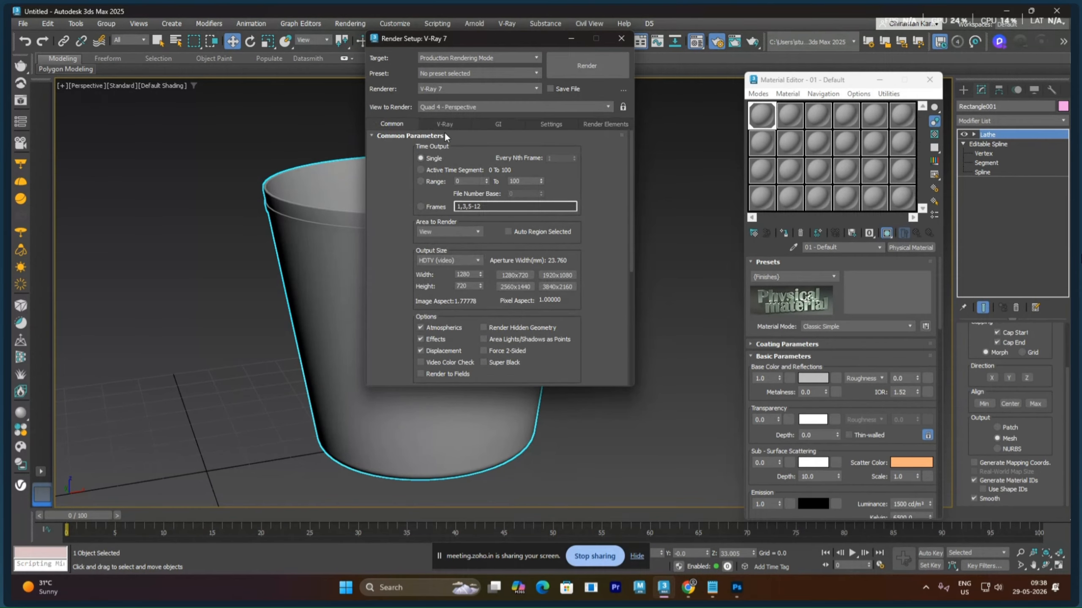
Set the V-Ray image sampler type to Bucket and expand the image filter settings
click(444, 124)
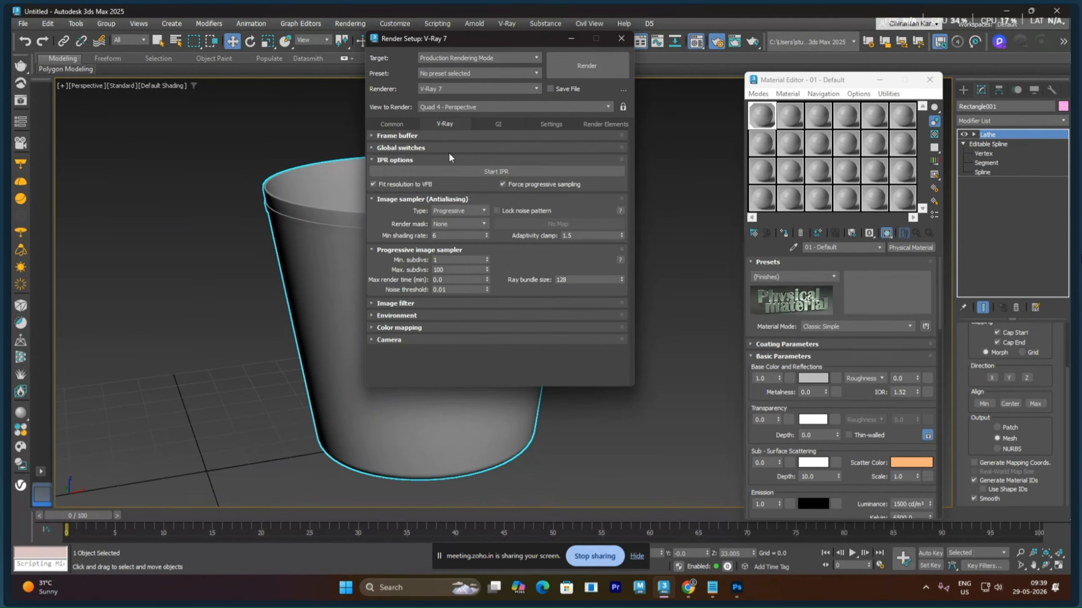
click(447, 210)
click(449, 218)
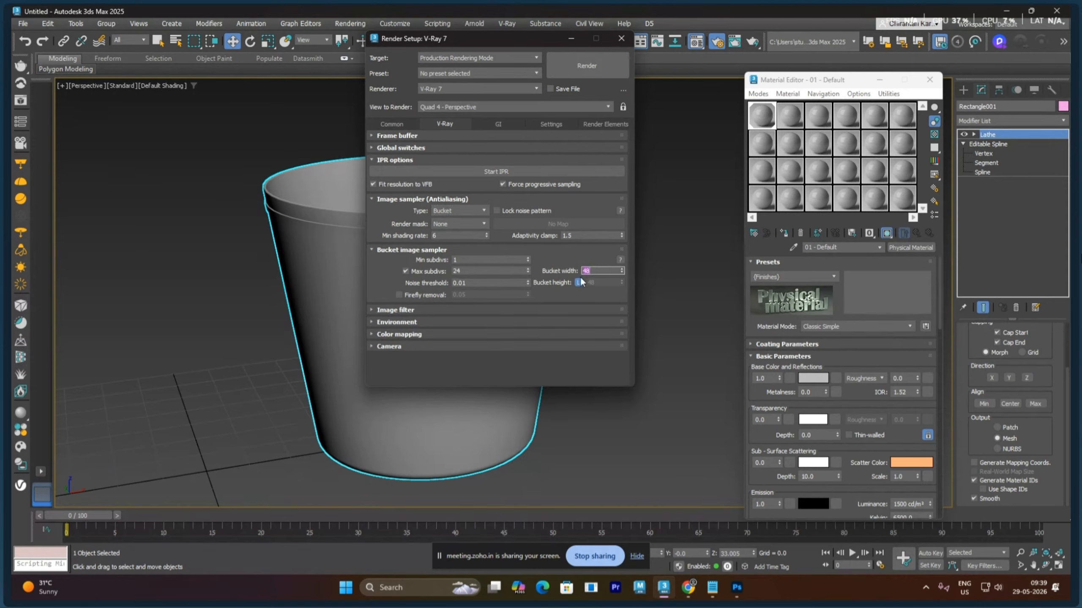
click(411, 311)
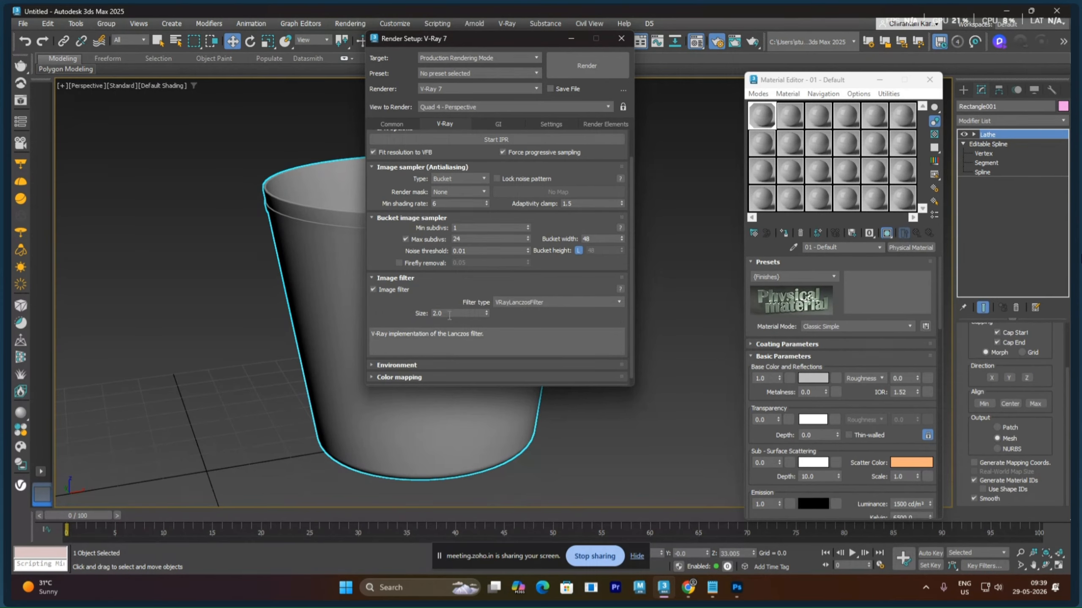
mouse_move(571, 179)
mouse_down()
mouse_move(572, 254)
mouse_move(579, 192)
mouse_up()
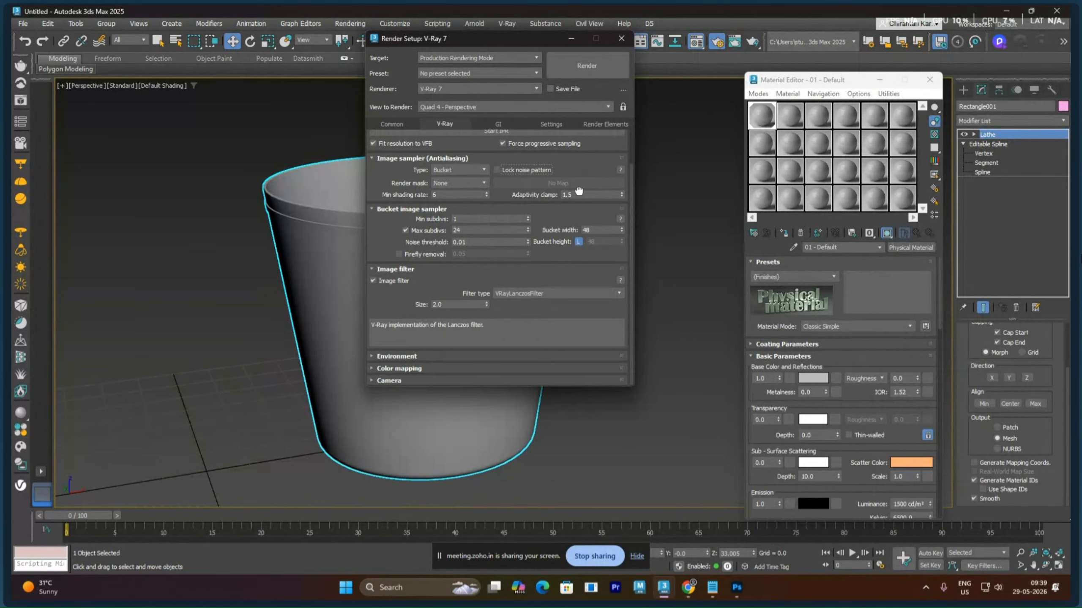
Expand the V-Ray color mapping settings and switch them to Advanced mode
click(400, 366)
click(585, 344)
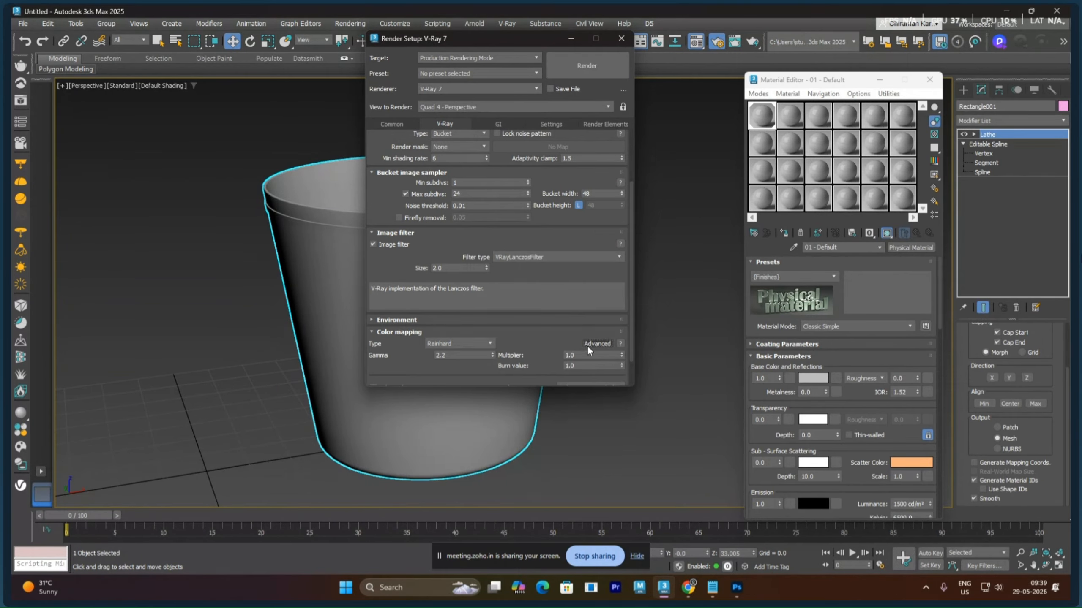
click(462, 355)
drag(514, 335, 529, 365)
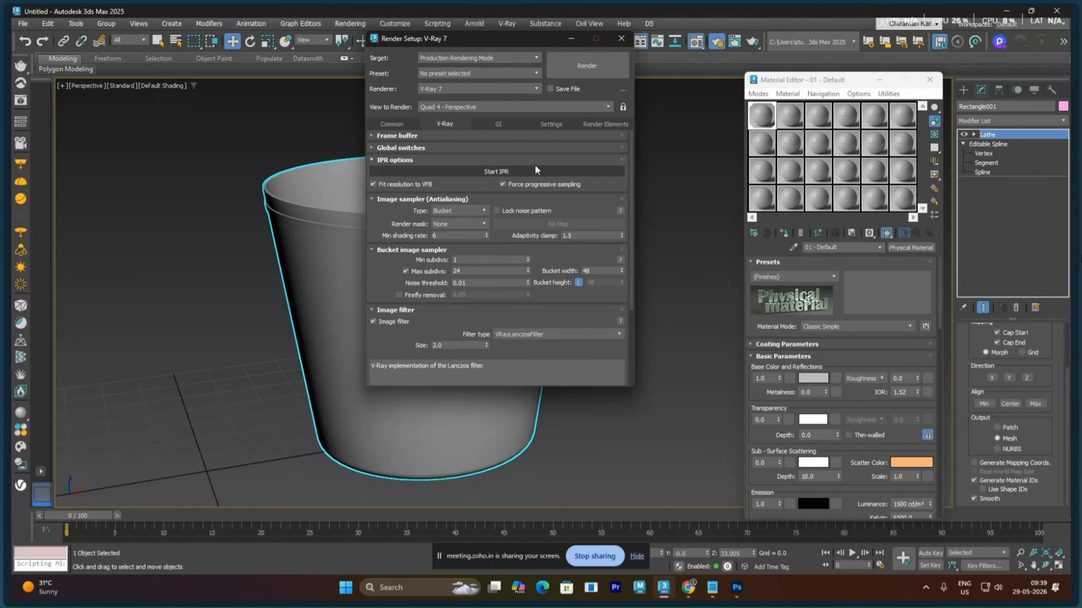
Set the primary GI engine to (deprecated) Irradiance map and change the irradiance map's current preset
click(507, 124)
click(522, 160)
click(524, 170)
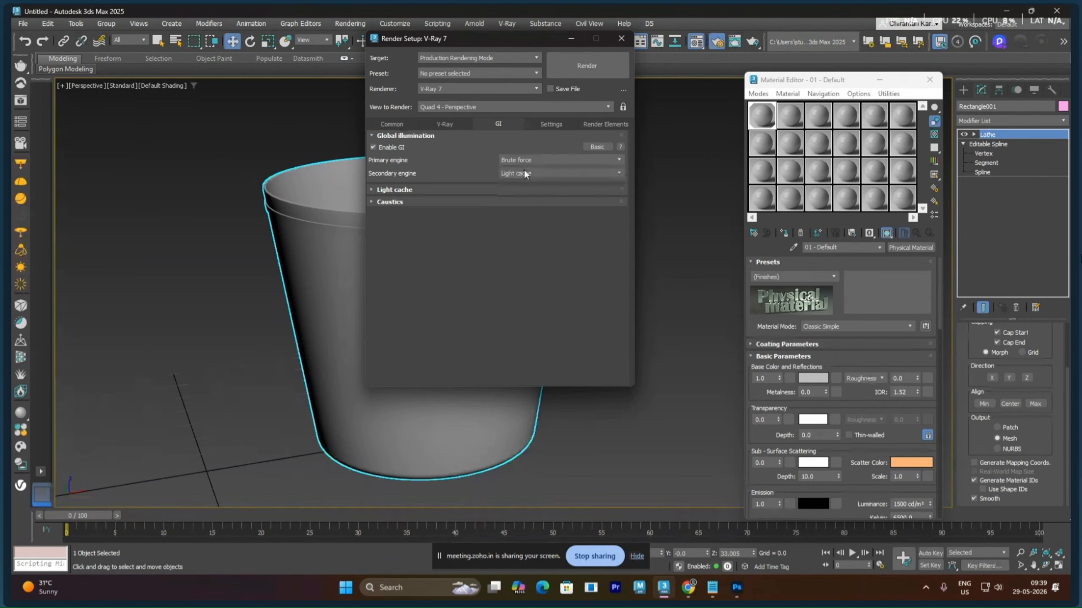
click(440, 189)
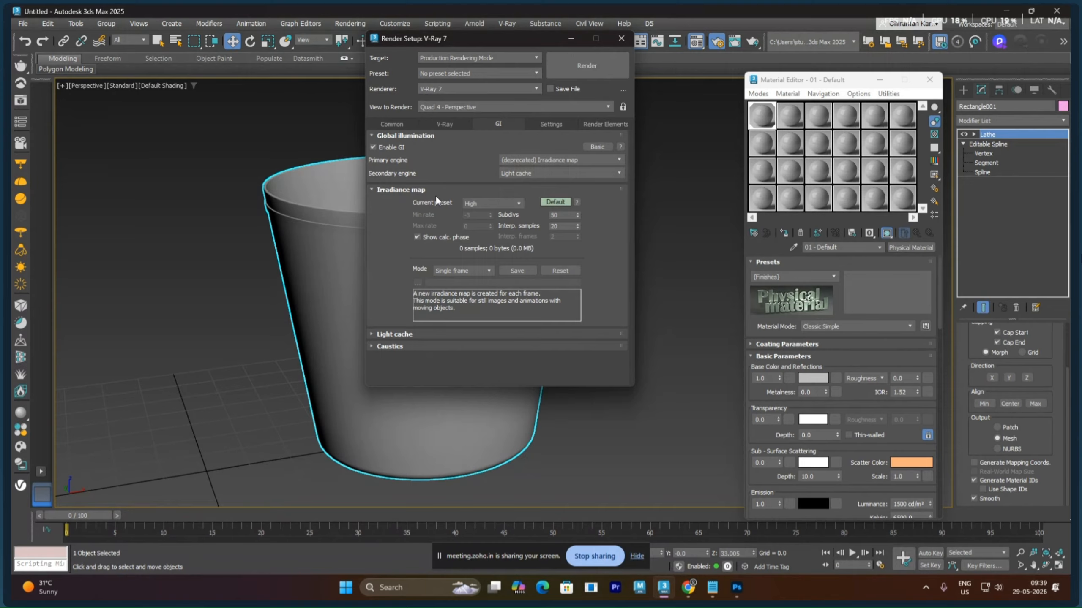
click(481, 202)
click(483, 229)
Set the light cache subdivisions to 50
click(391, 190)
click(392, 202)
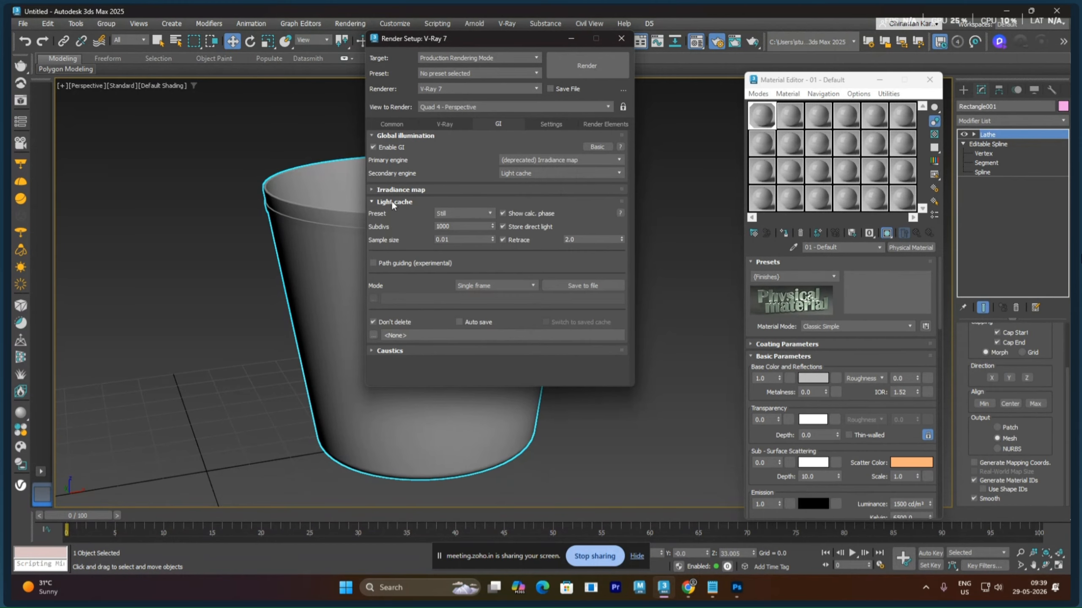
double_click(458, 226)
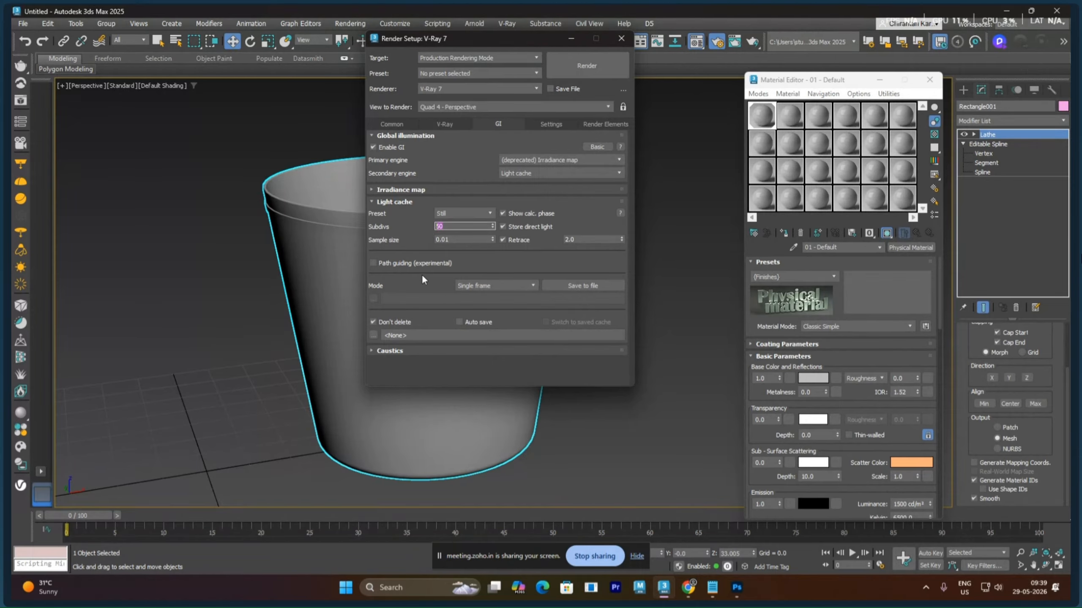
click(415, 250)
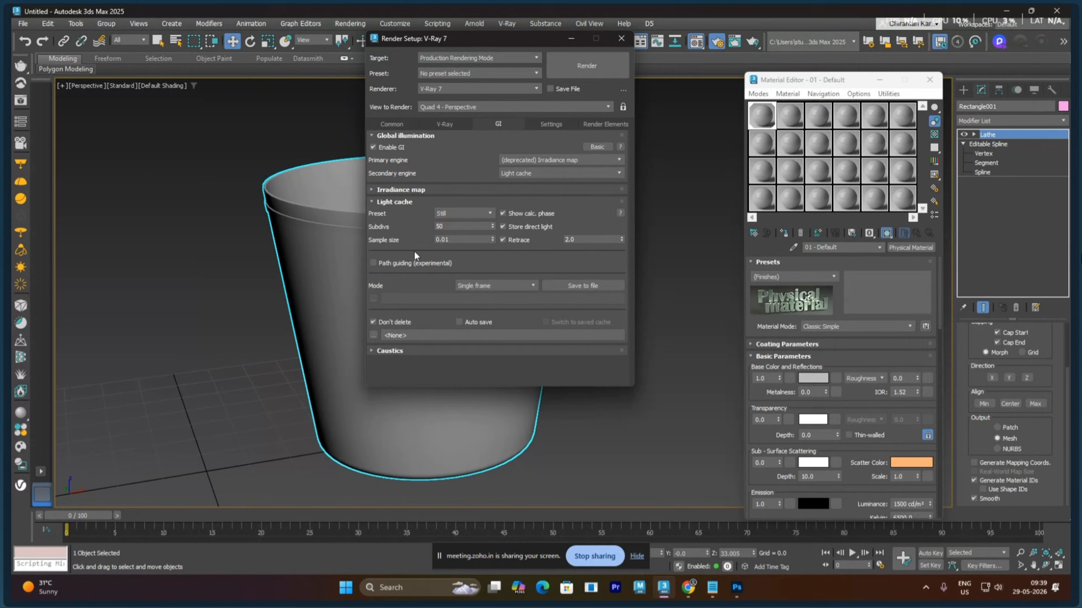
Switch the global illumination settings to Advanced mode and enable ambient occlusion
click(594, 148)
click(531, 218)
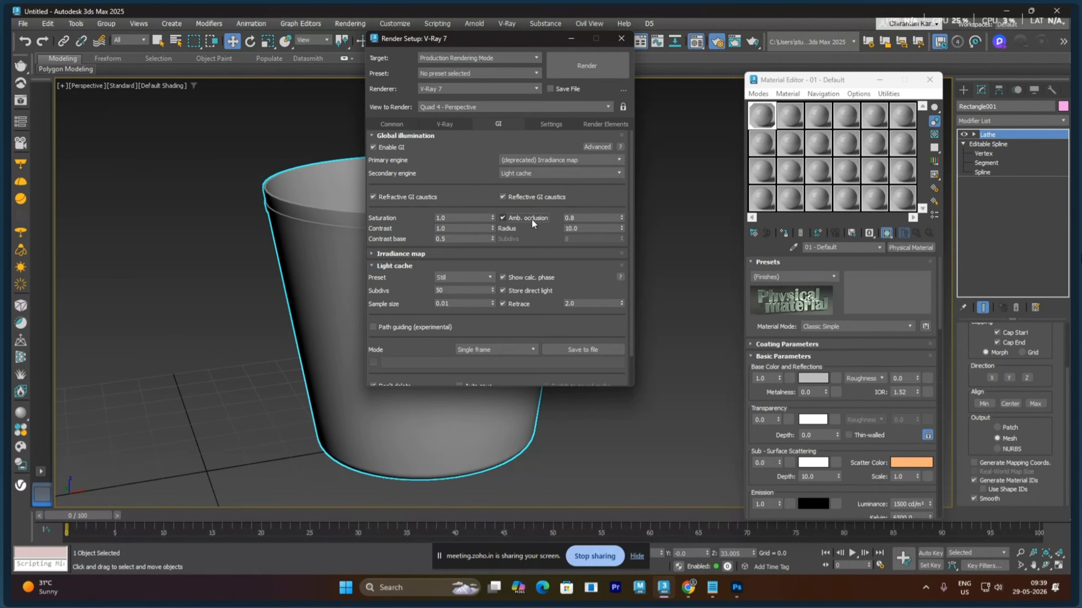
scroll(437, 341, down, 2)
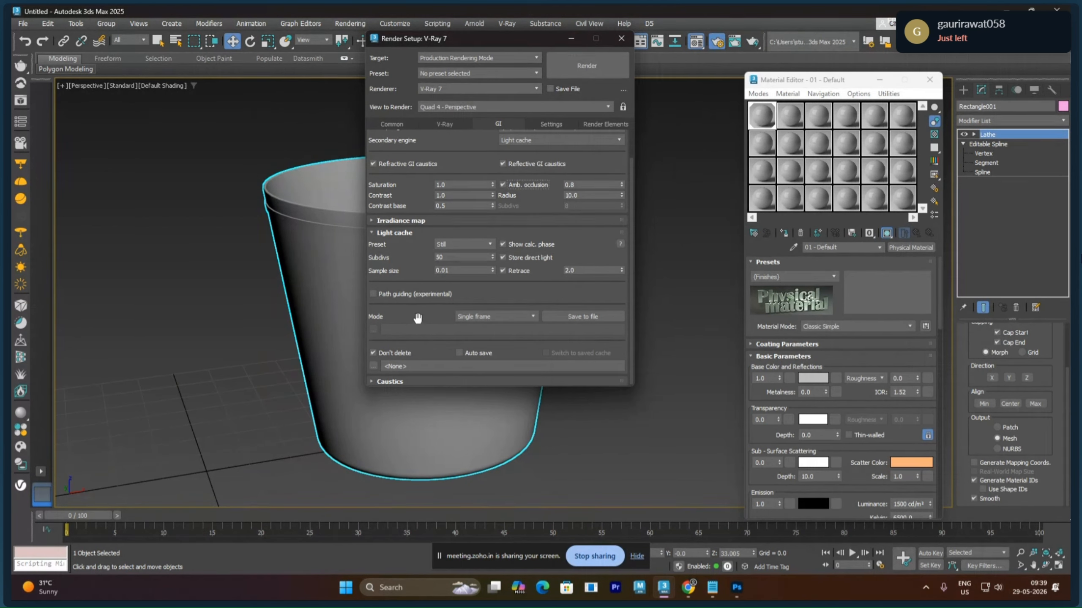
Reposition the Material Editor nearer the pot and close the render setup
drag(531, 39, 588, 92)
click(639, 122)
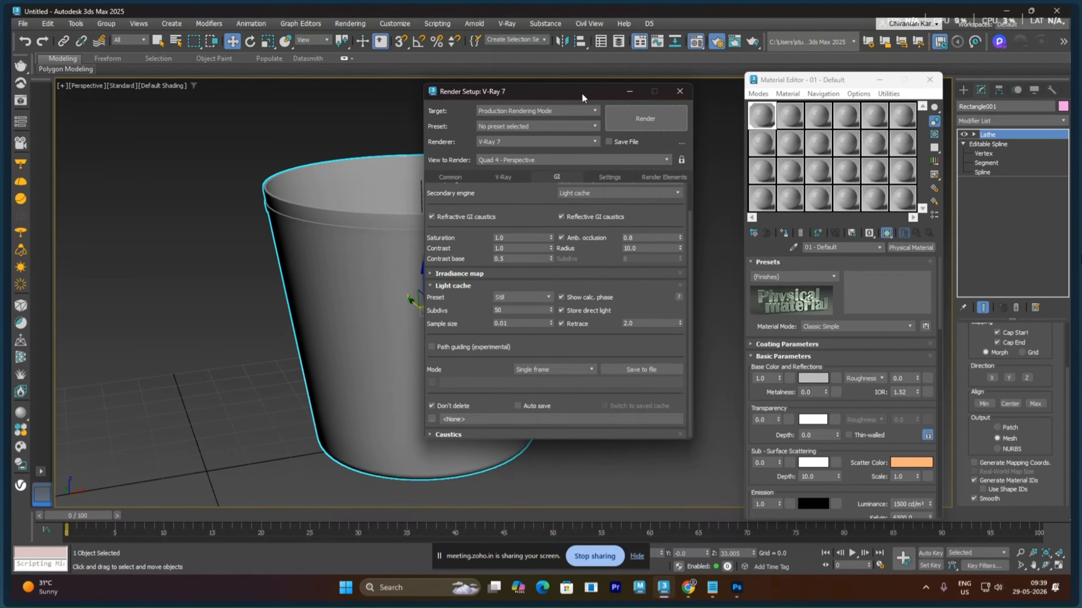
drag(581, 93, 832, 196)
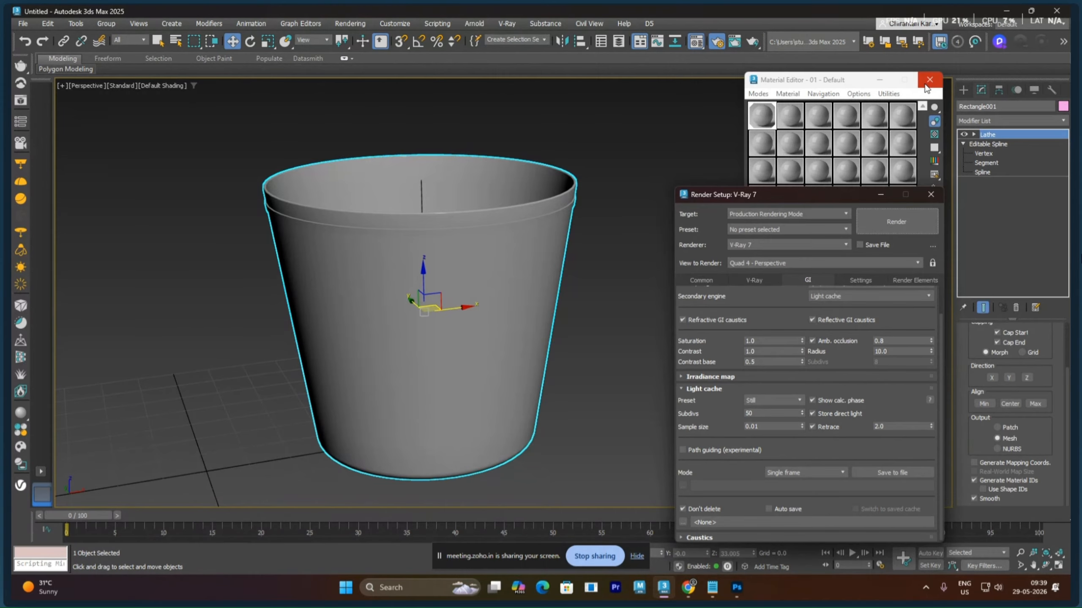
drag(834, 80, 623, 200)
drag(824, 194, 774, 187)
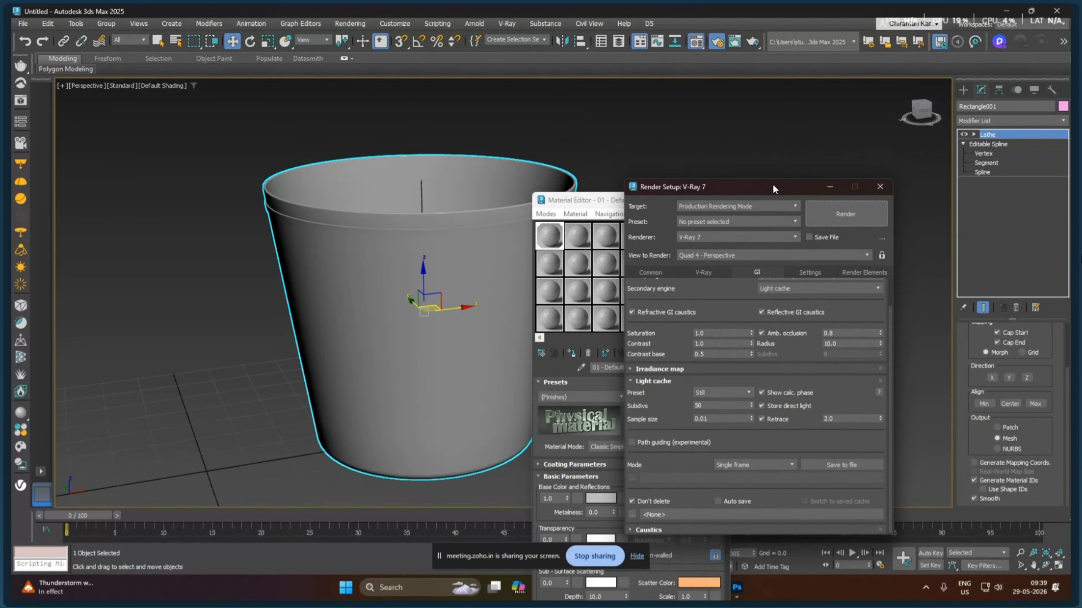
click(879, 186)
Create a ground plane about 805 long and 1189 wide around the pot
click(963, 90)
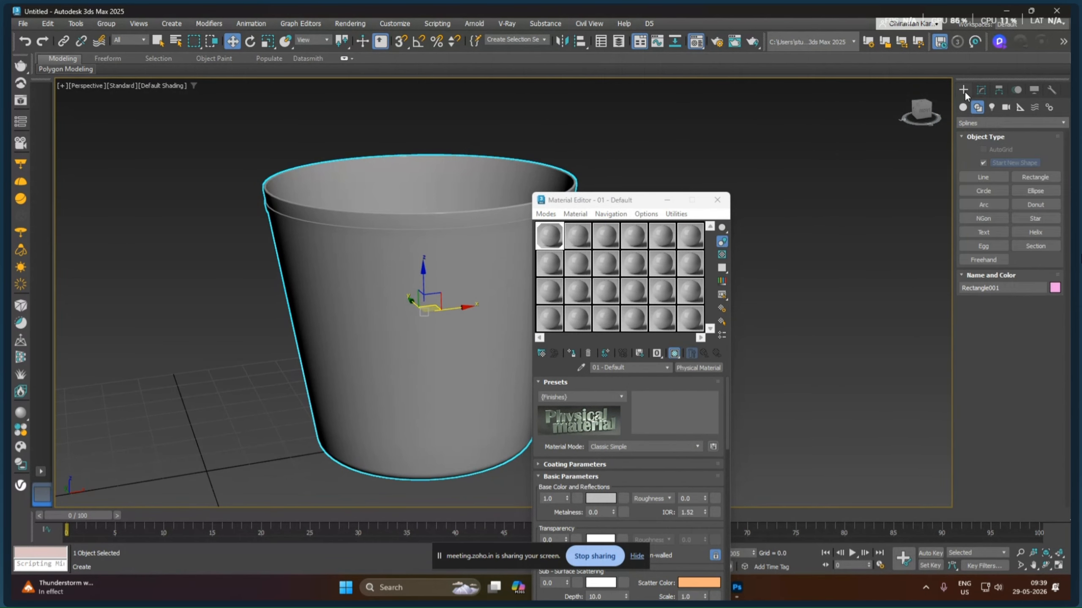
click(963, 107)
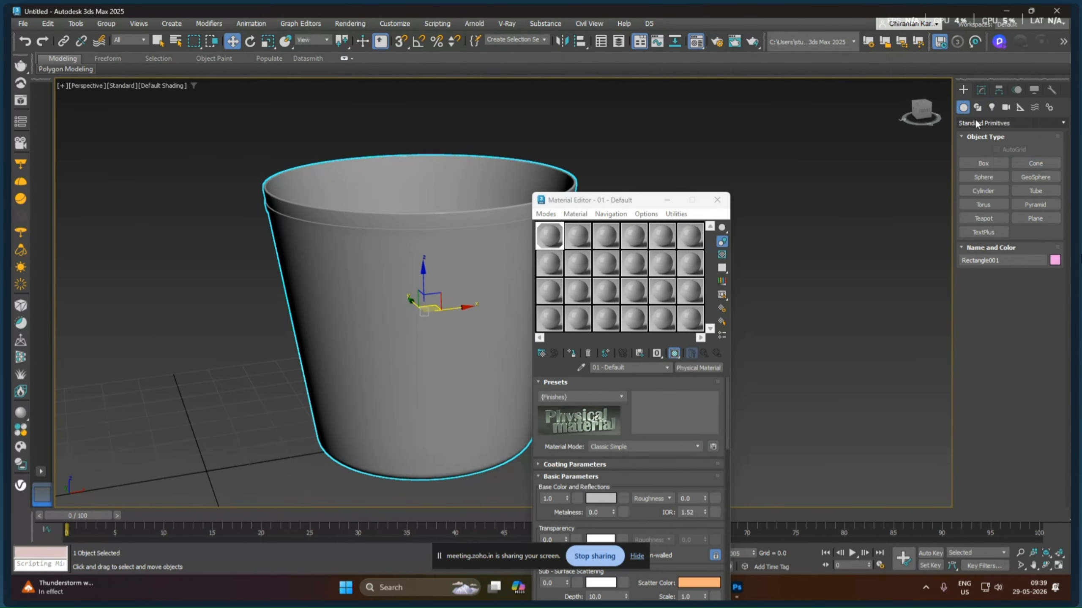
click(1035, 218)
scroll(459, 246, down, 5)
scroll(458, 246, down, 4)
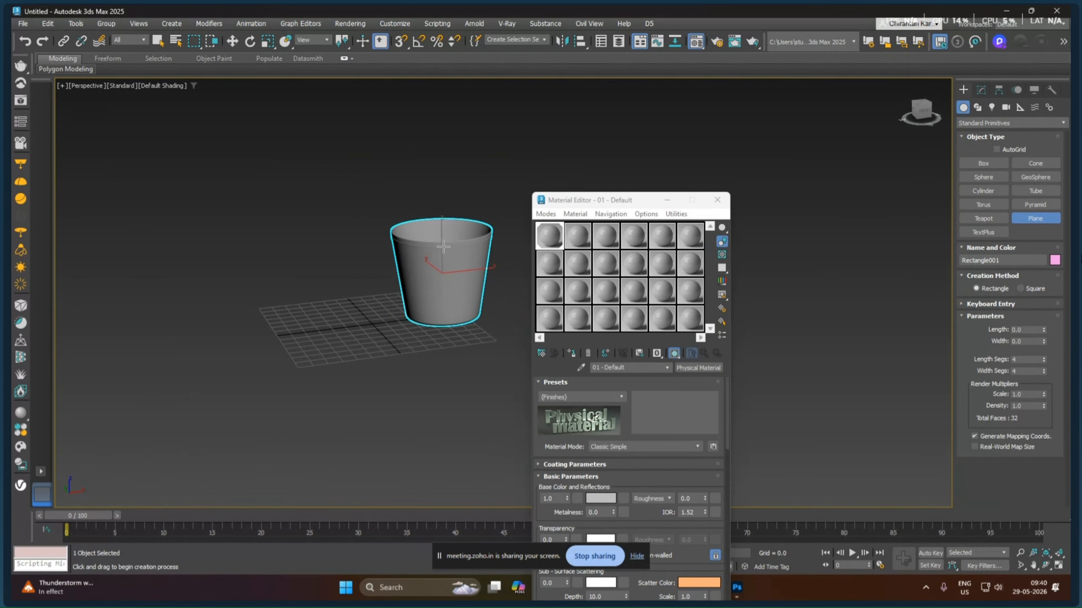
alt+middle_drag(459, 246, 375, 316)
scroll(381, 300, down, 2)
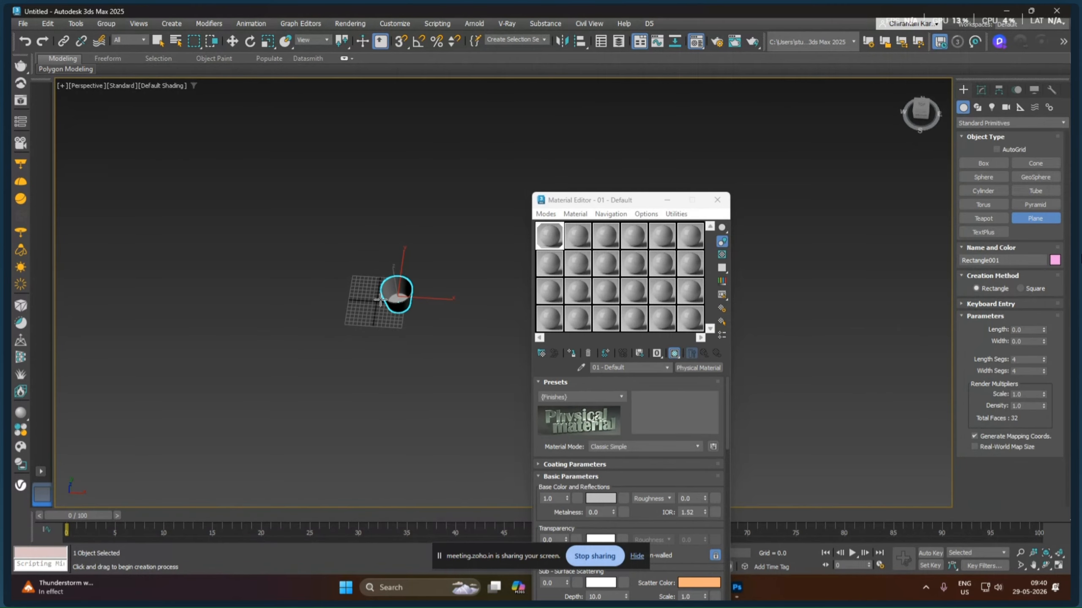
drag(247, 194, 639, 514)
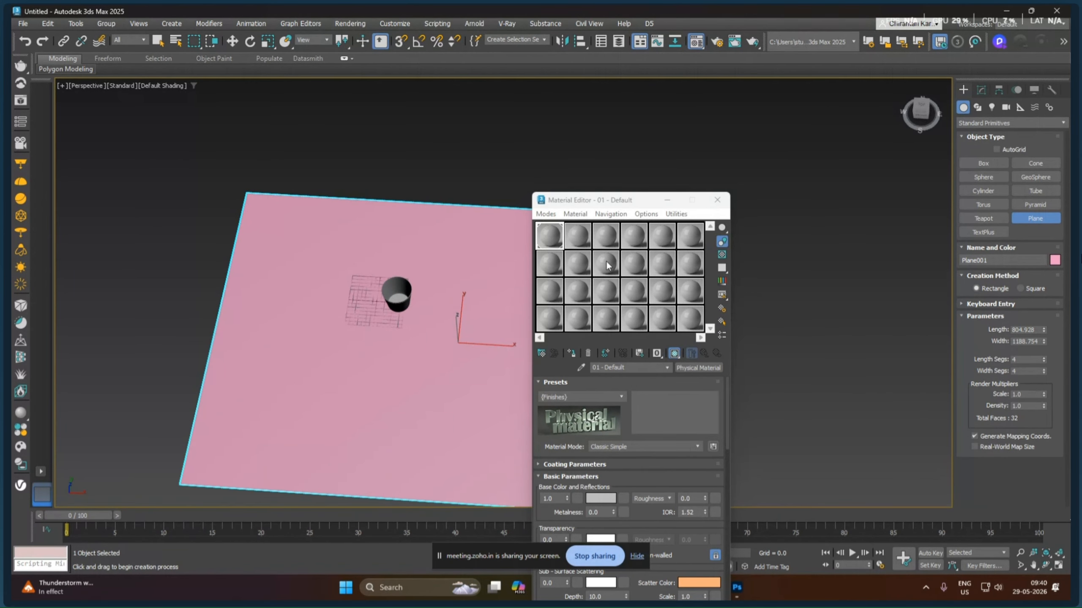
Assign the 02 - Default material to the ground plane and change its type to VRayMtl
click(580, 238)
click(571, 353)
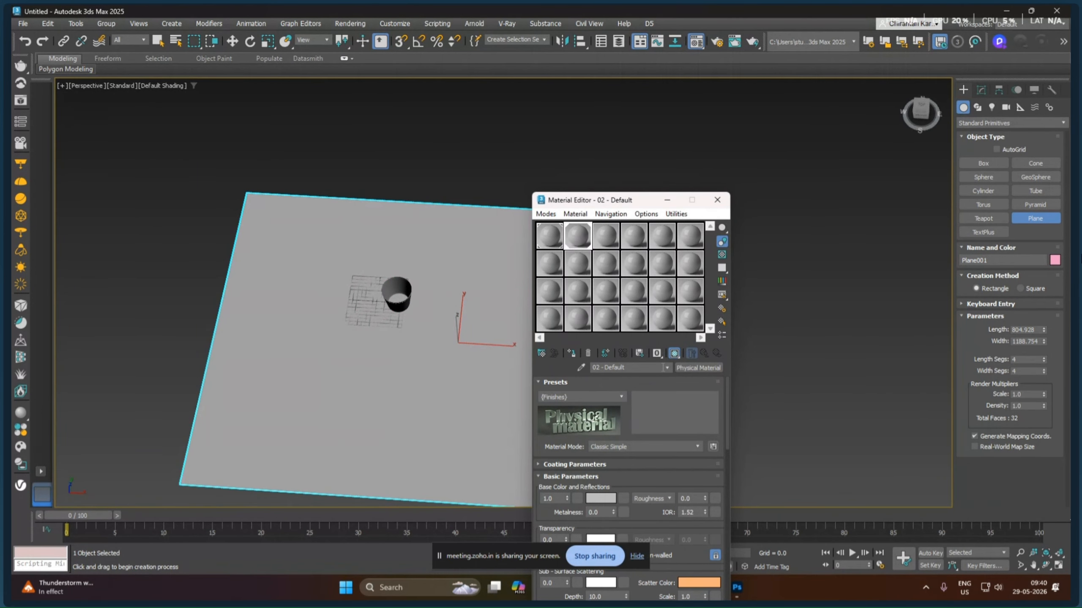
click(693, 369)
scroll(495, 387, down, 3)
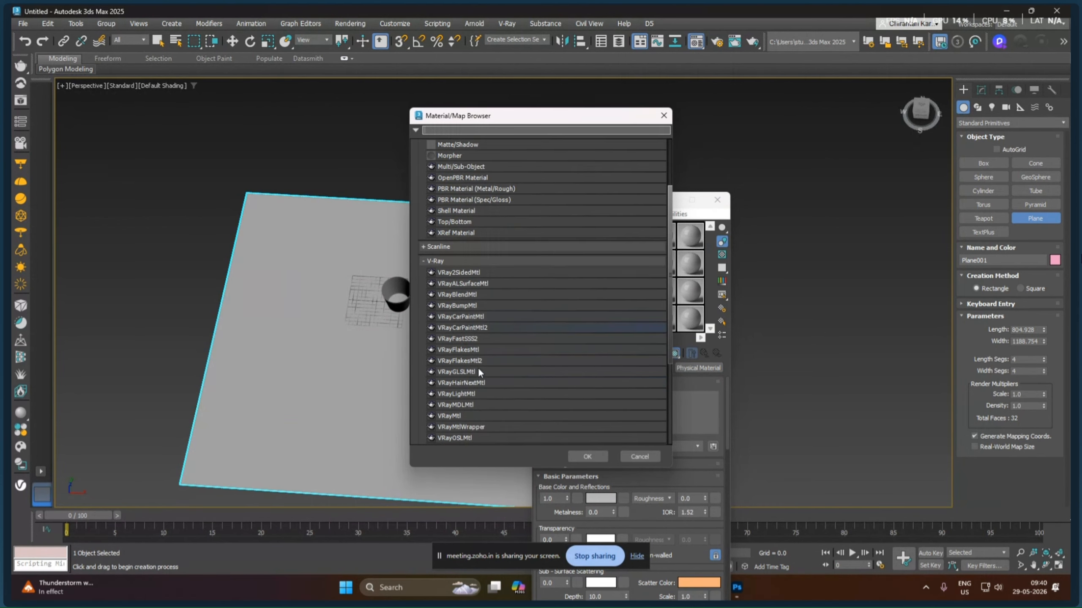
double_click(466, 416)
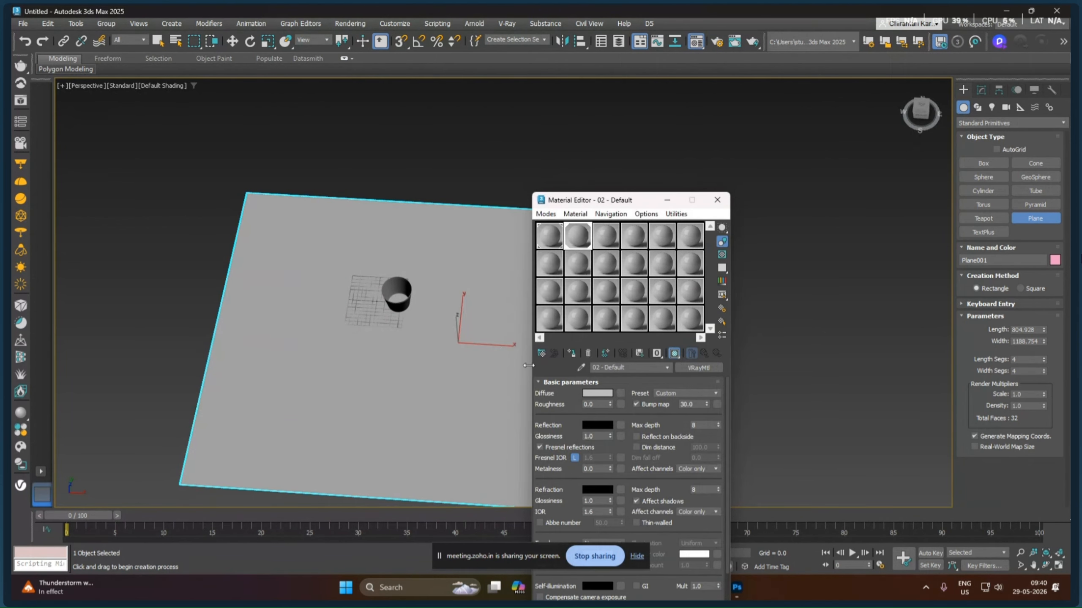
Set the ground plane material's diffuse color to a dark grey with an RGB display value of 93
click(597, 393)
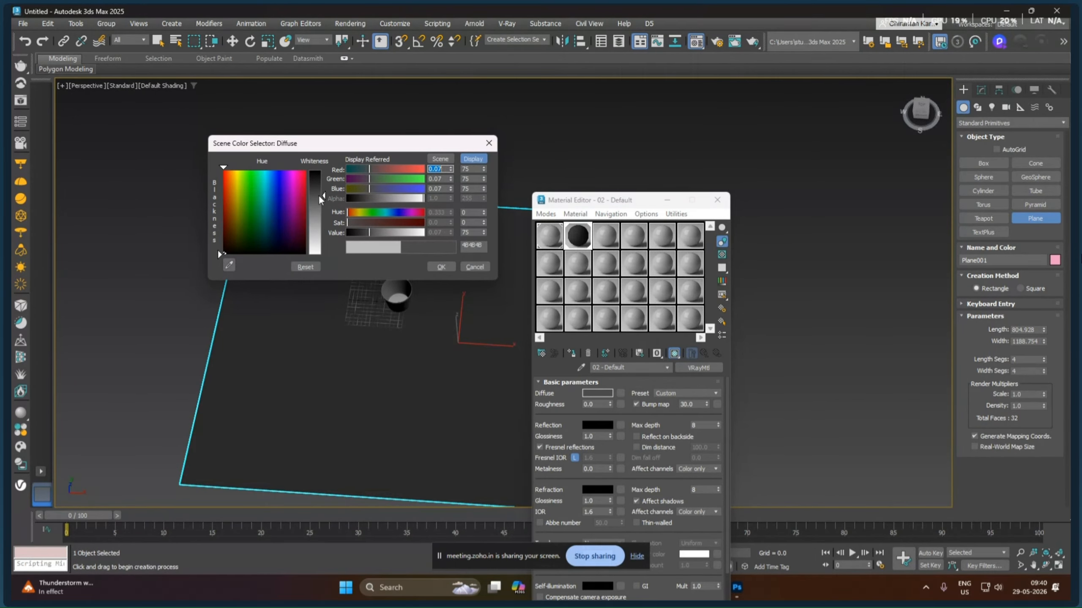
drag(318, 197, 319, 202)
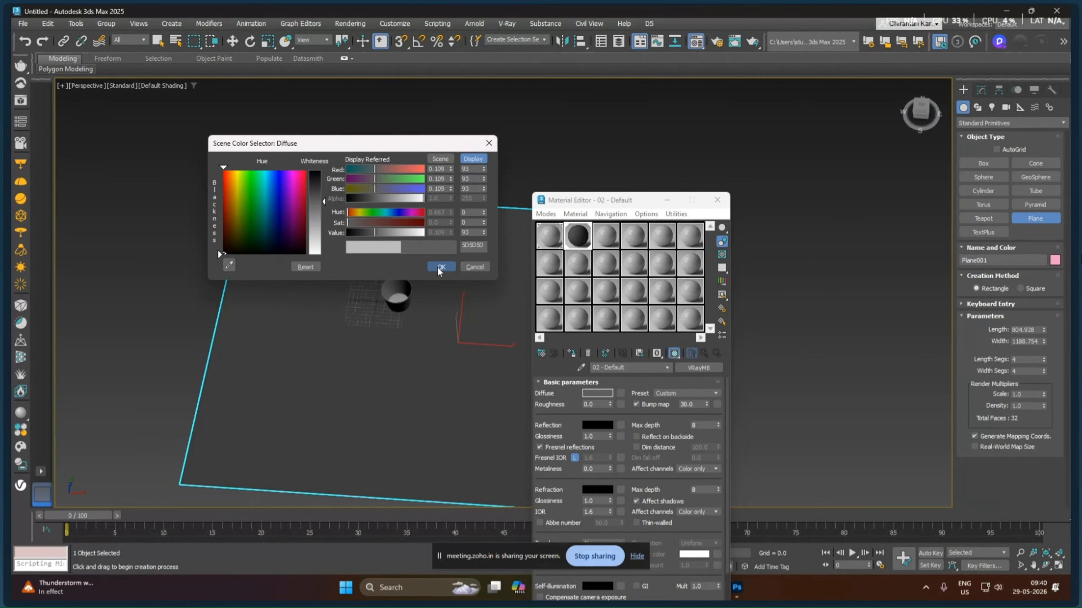
click(441, 267)
Extend the ground plane's length to about 1312
alt+middle_drag(442, 290, 390, 331)
scroll(390, 331, up, 10)
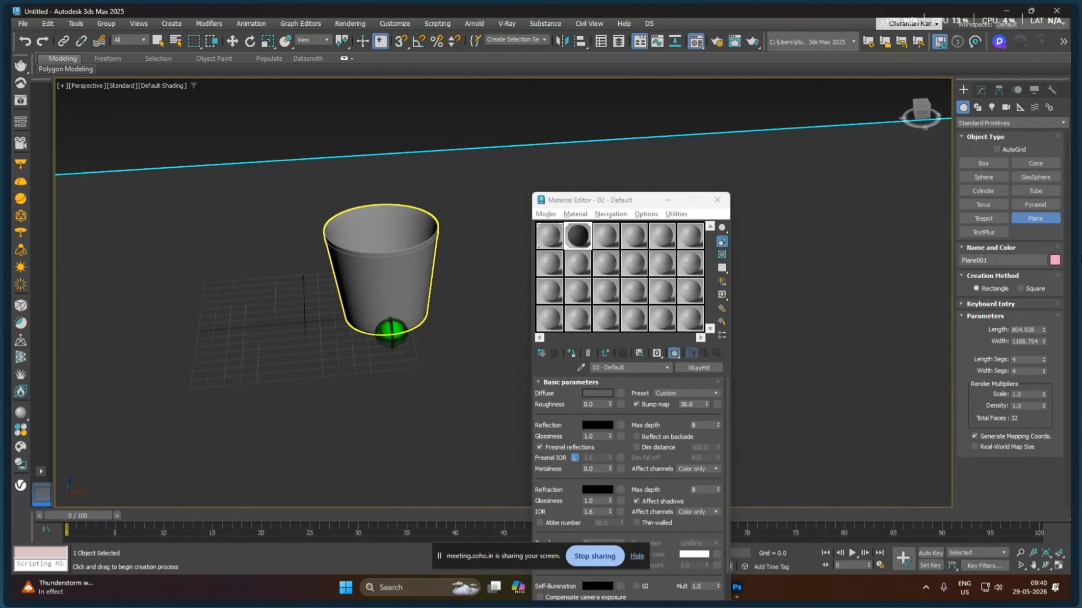
scroll(453, 294, up, 6)
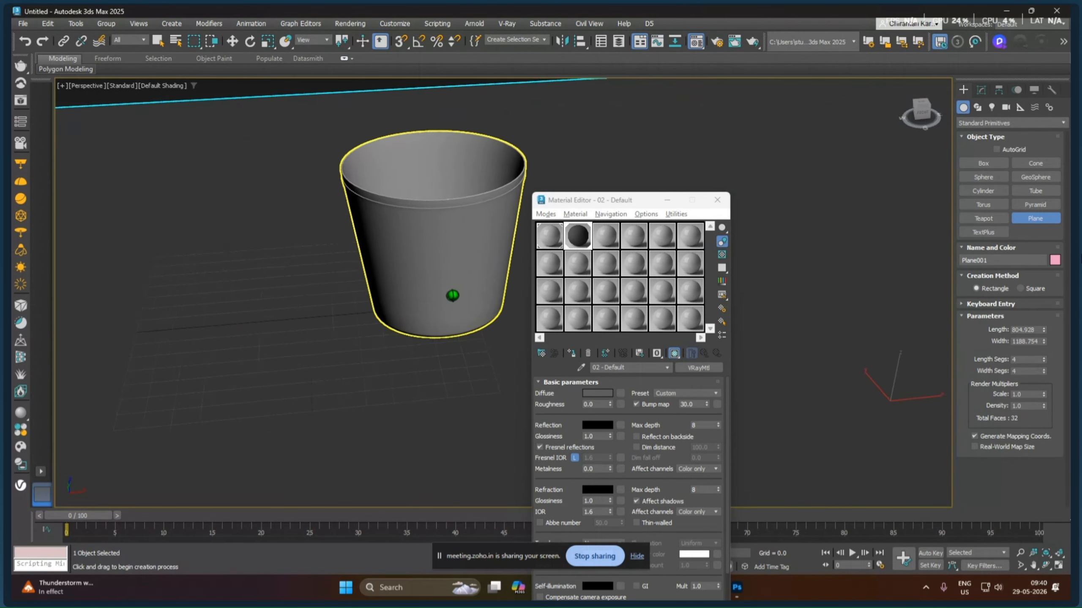
middle_drag(469, 273, 475, 278)
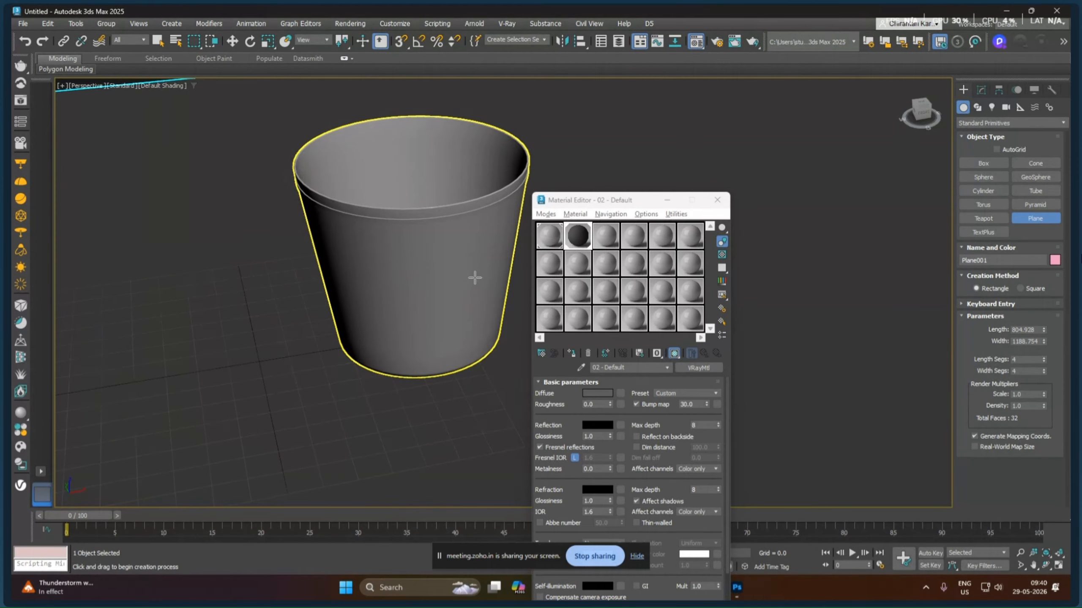
scroll(473, 278, down, 2)
scroll(458, 285, up, 1)
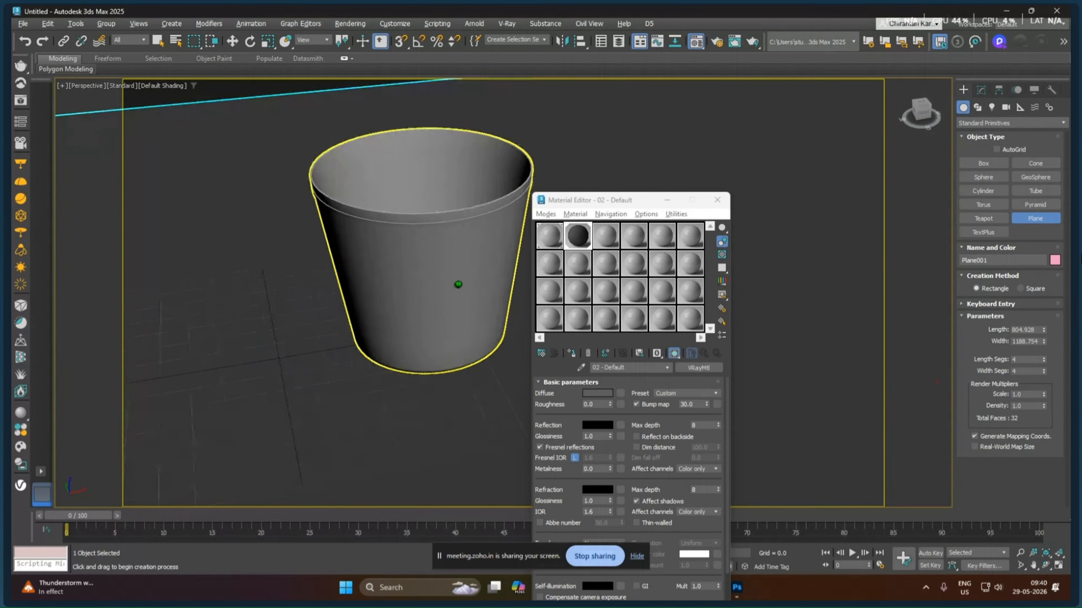
drag(1043, 331, 1040, 298)
Move the Material Editor clear of the pot and make the 01 - Default material active
drag(664, 194, 750, 182)
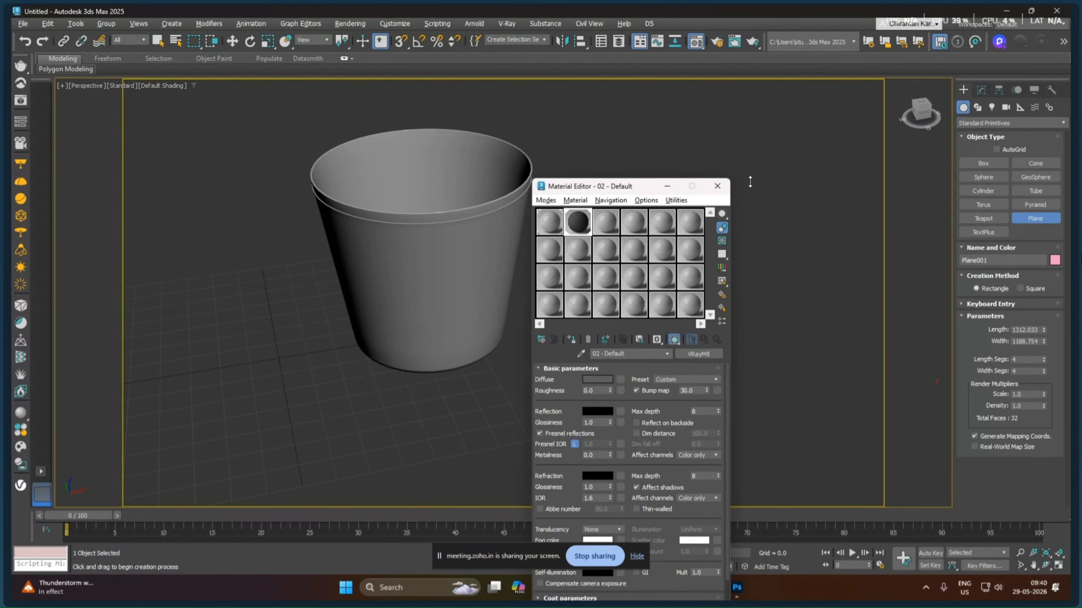
drag(613, 186, 766, 148)
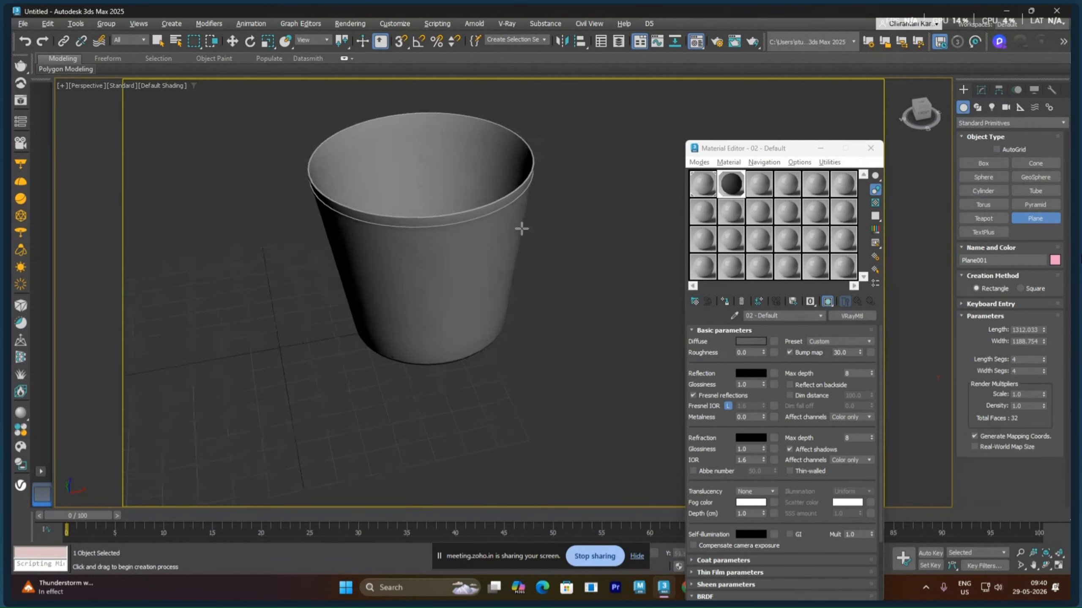
middle_drag(519, 230, 571, 260)
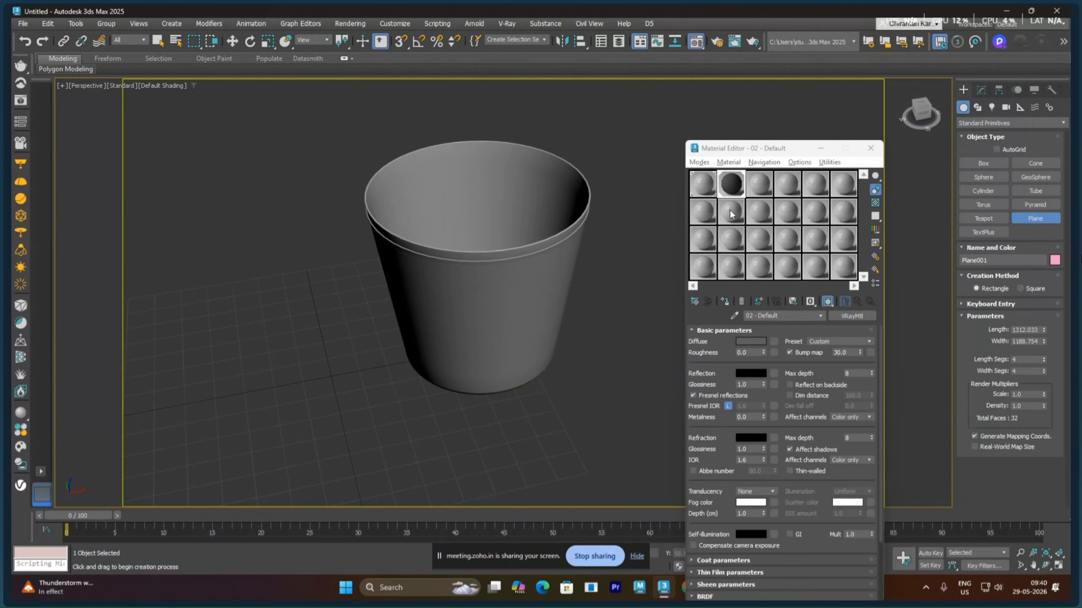
click(703, 184)
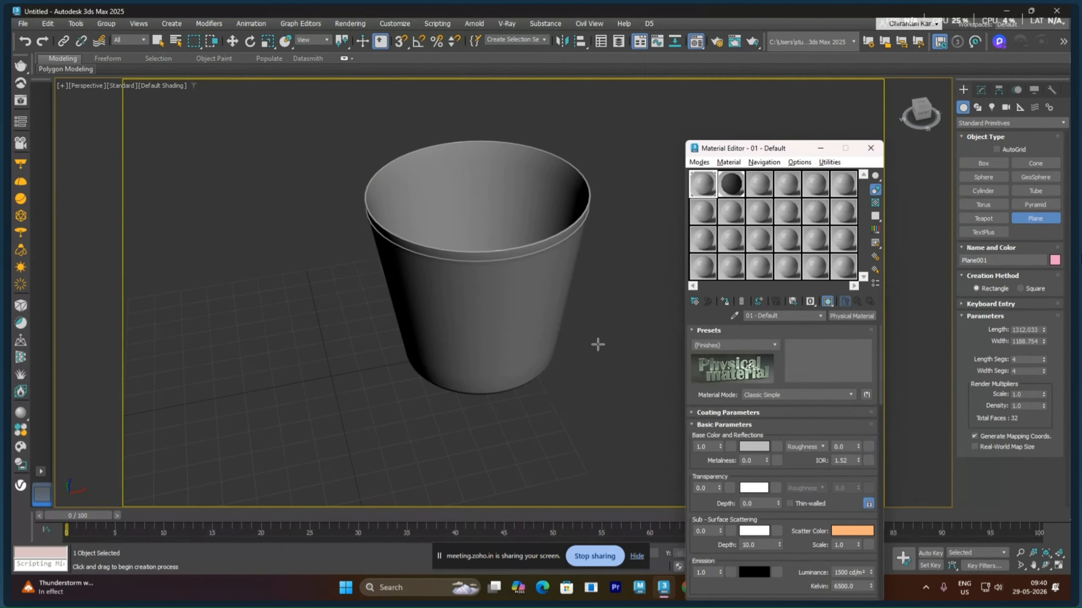
Create a VRayLight of the Dome type on the ground beside the pot
key(w)
click(991, 107)
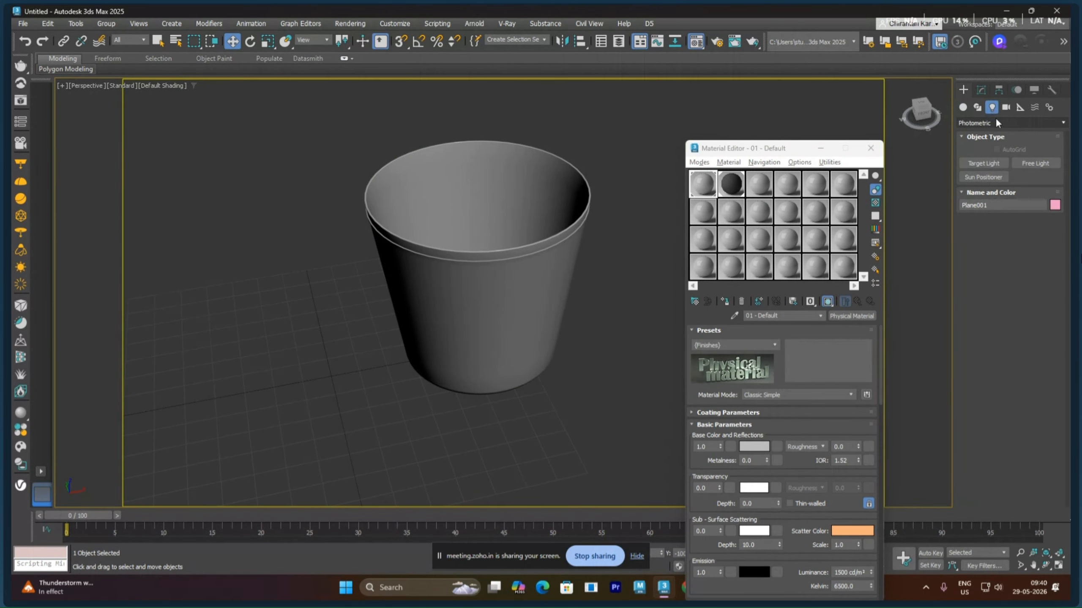
click(983, 123)
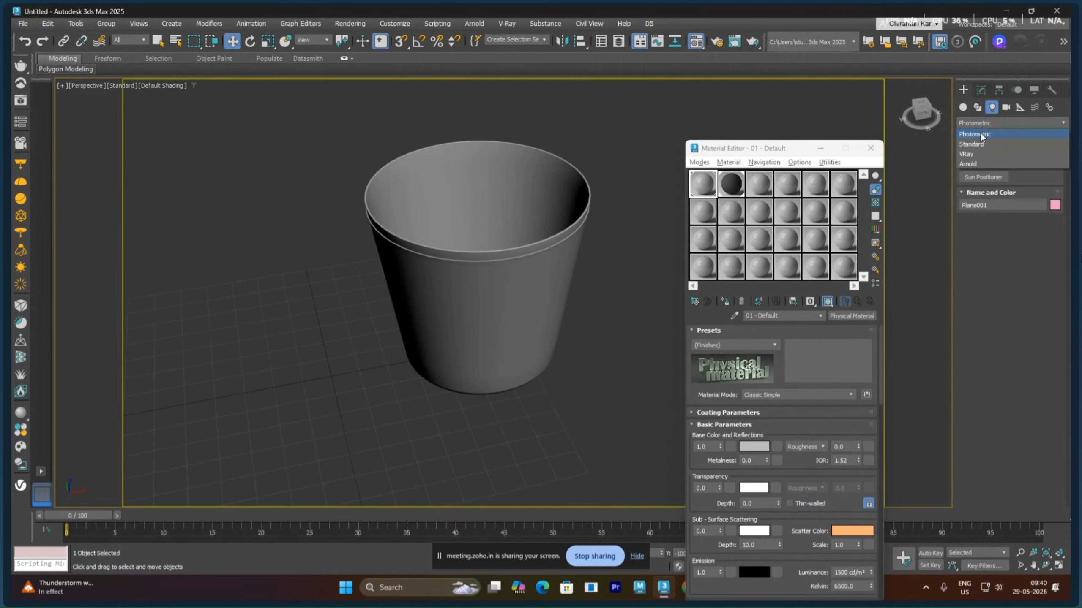
click(968, 154)
click(983, 163)
click(1031, 244)
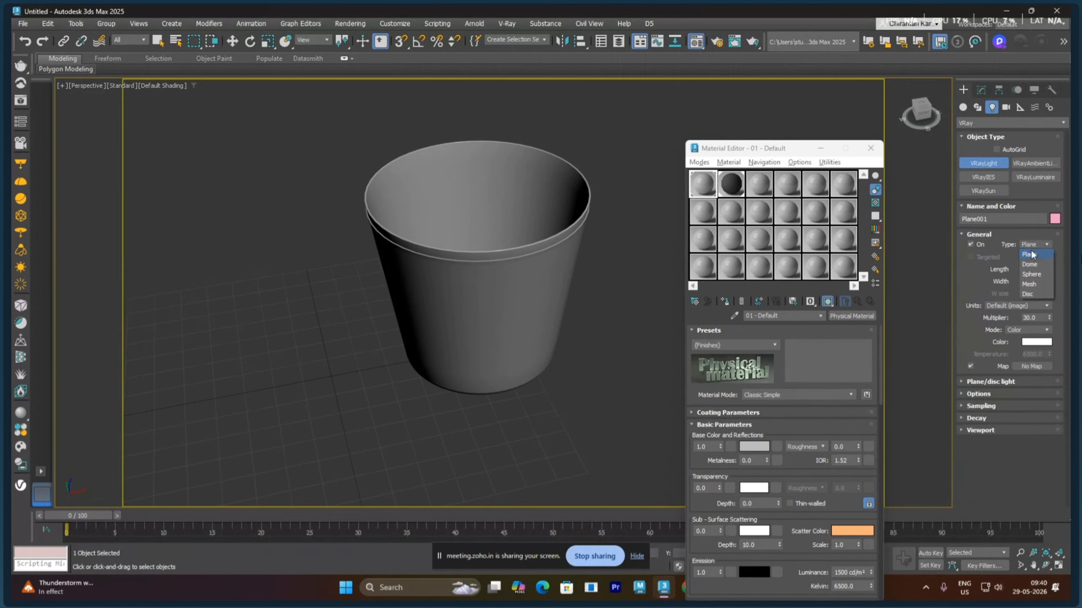
click(1030, 264)
click(229, 277)
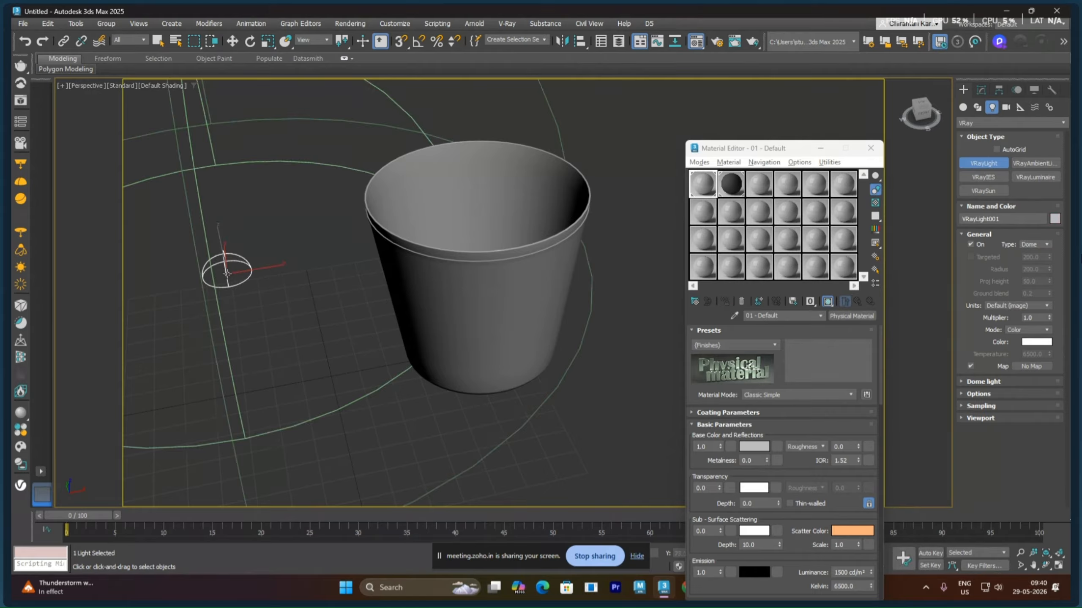
key(w)
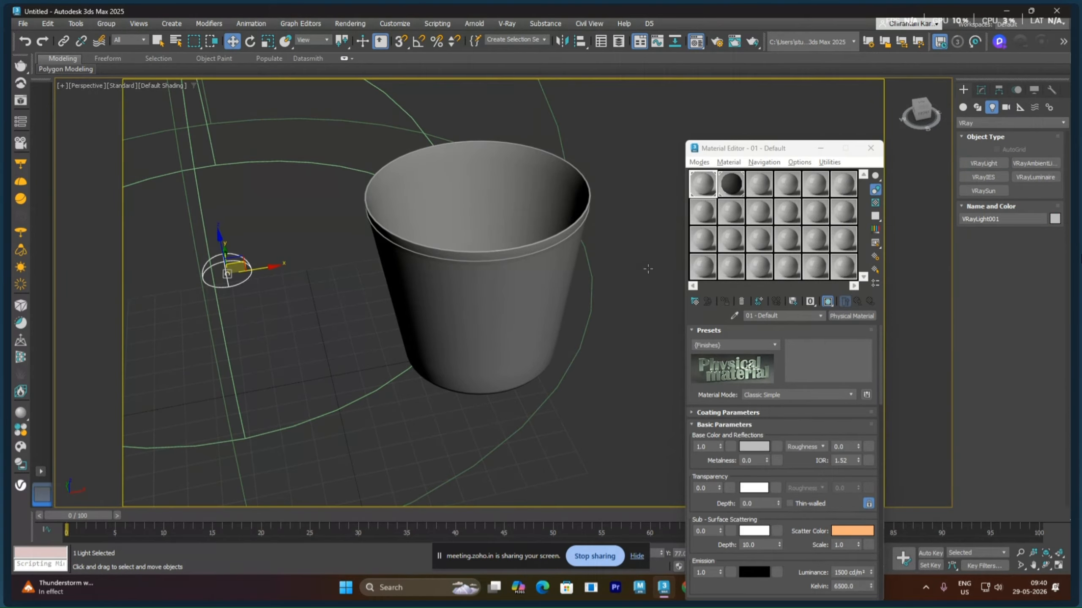
Render the perspective view and arrange the V-Ray Frame Buffer and Material Editor side by side
key(shift+q)
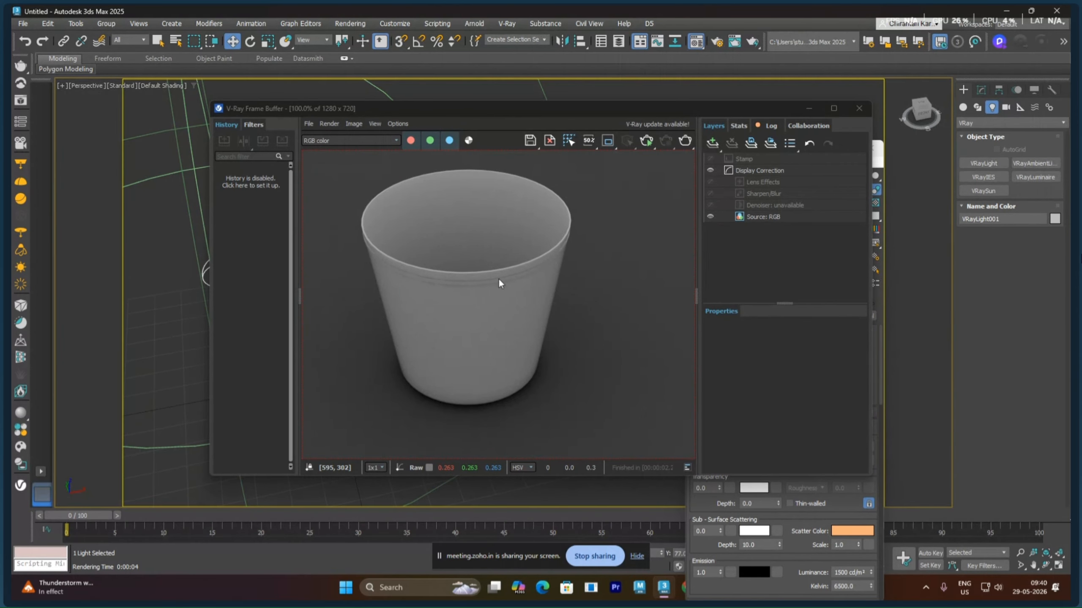
click(592, 97)
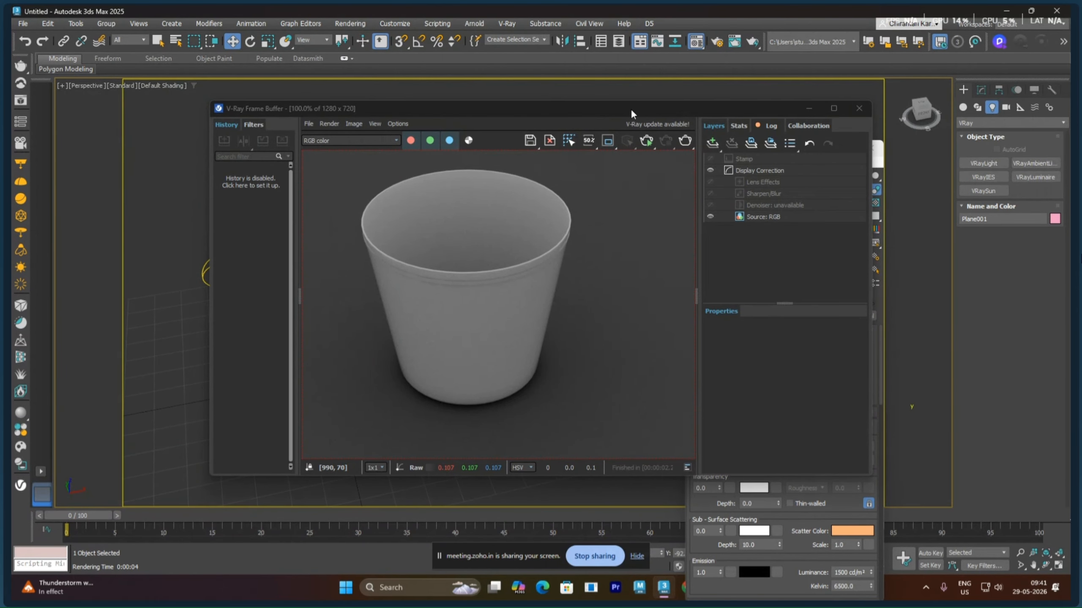
drag(632, 113, 487, 99)
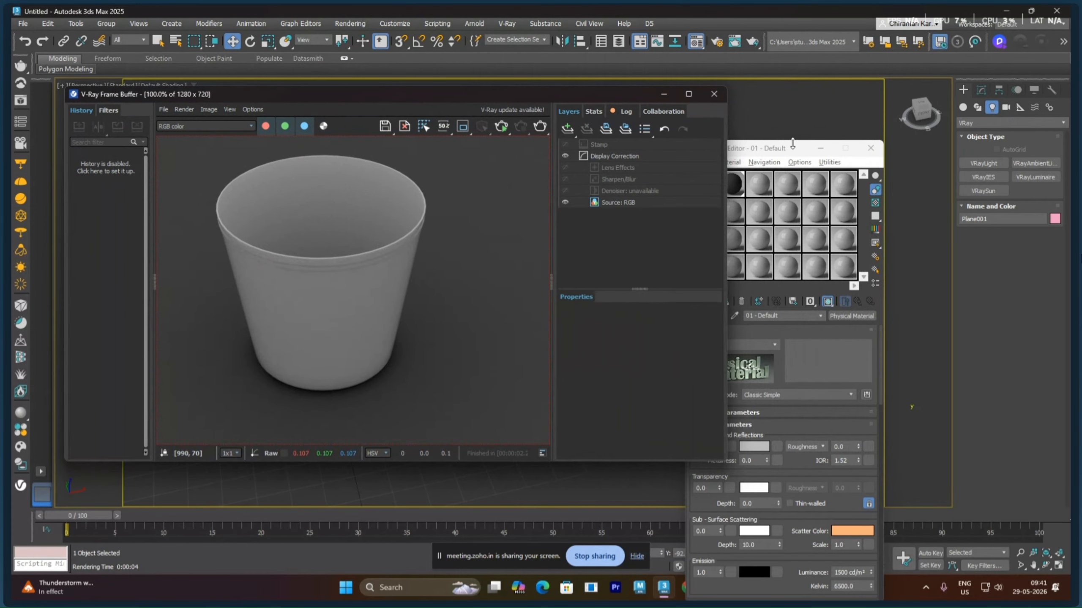
drag(792, 144, 908, 123)
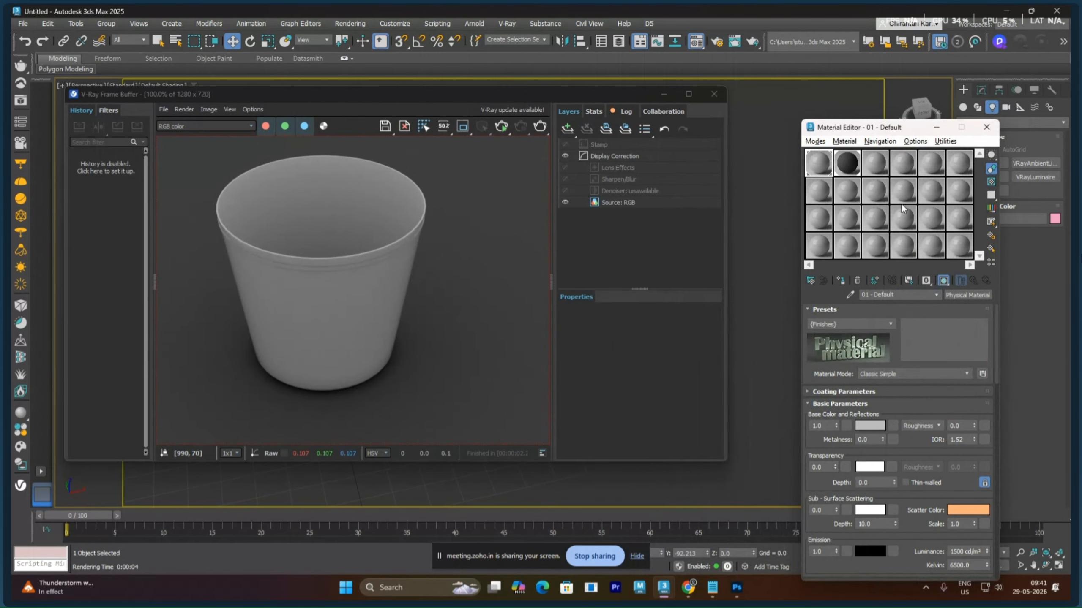
Change the 01 - Default material to VRayMtl and add a Bitmap map to its diffuse channel
click(964, 295)
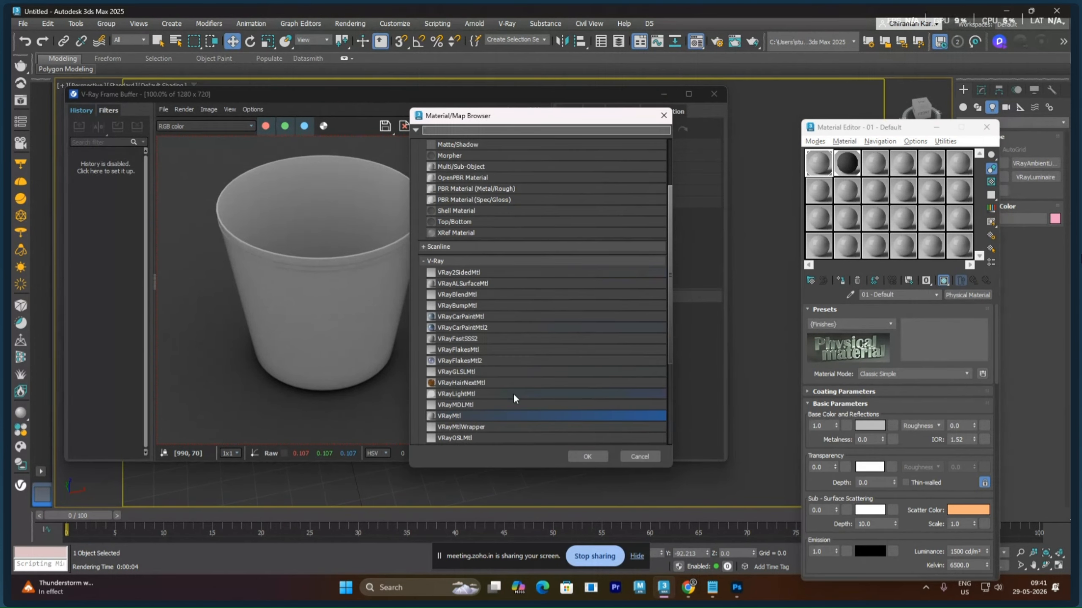
double_click(464, 416)
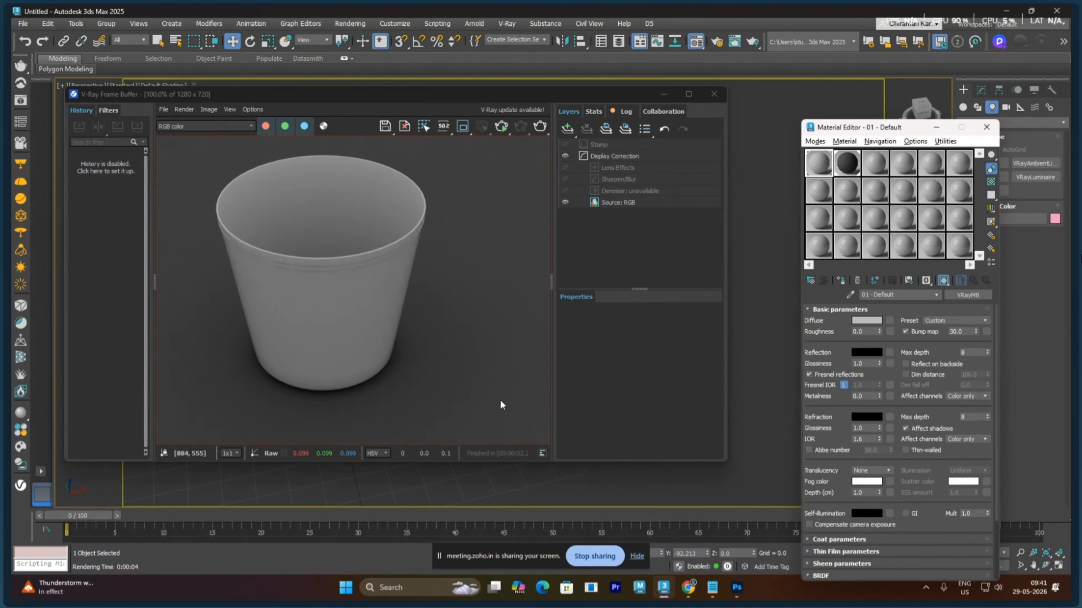
click(889, 320)
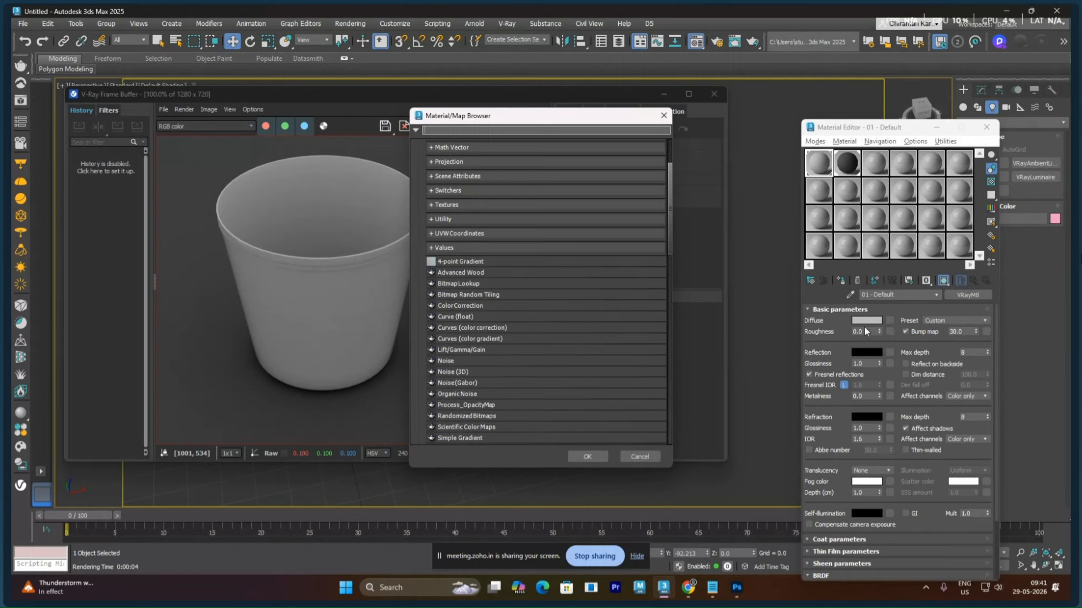
scroll(446, 152, up, 5)
click(454, 158)
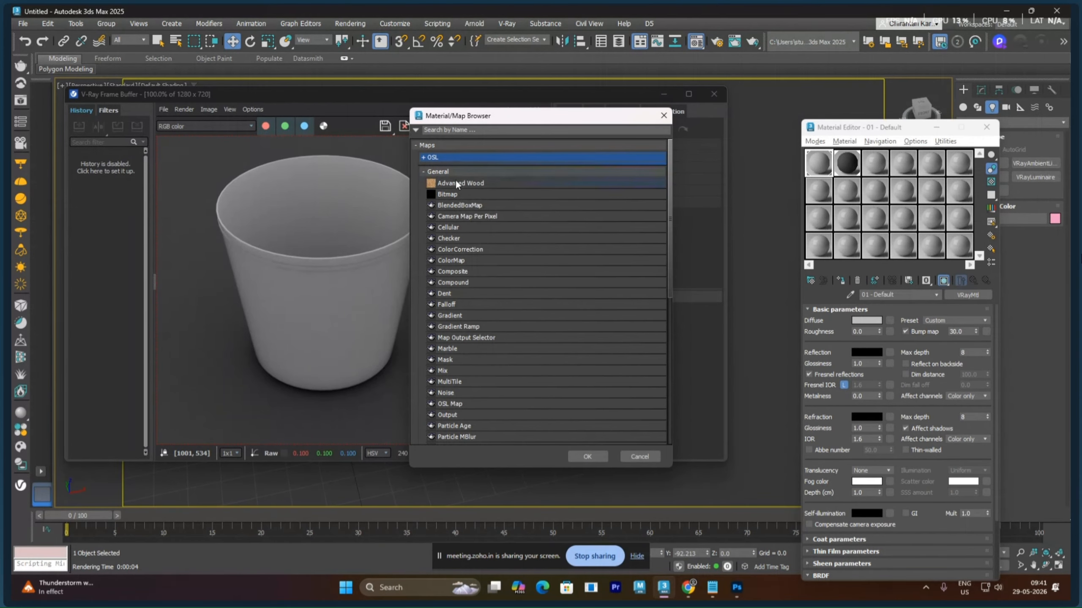
double_click(454, 192)
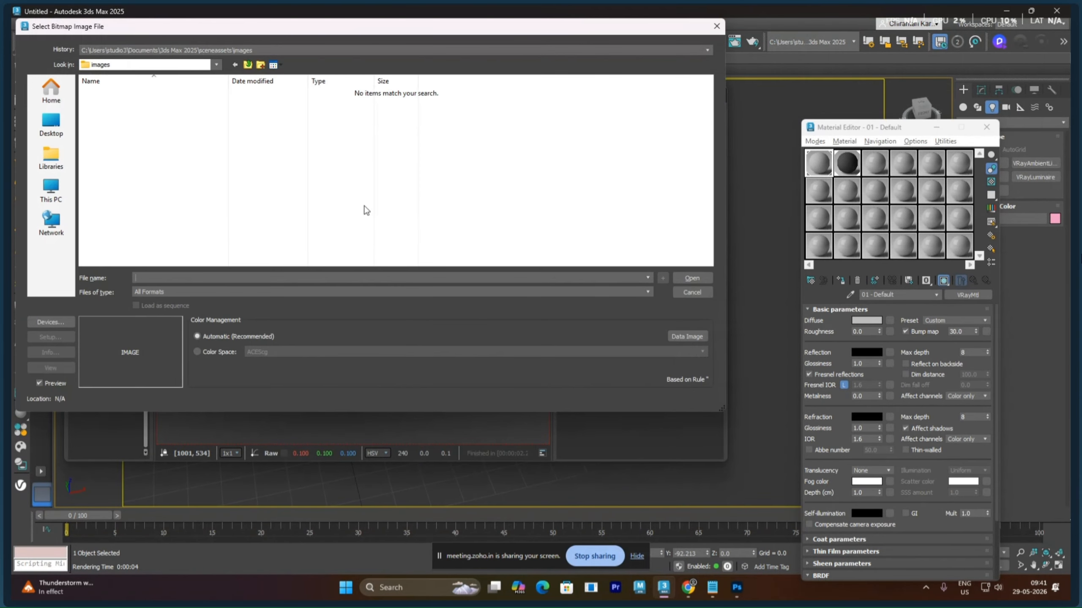
Load Gamla_Texture.jpg from the Images folder under Desktop > ND_Top > mps as the diffuse bitmap
click(66, 130)
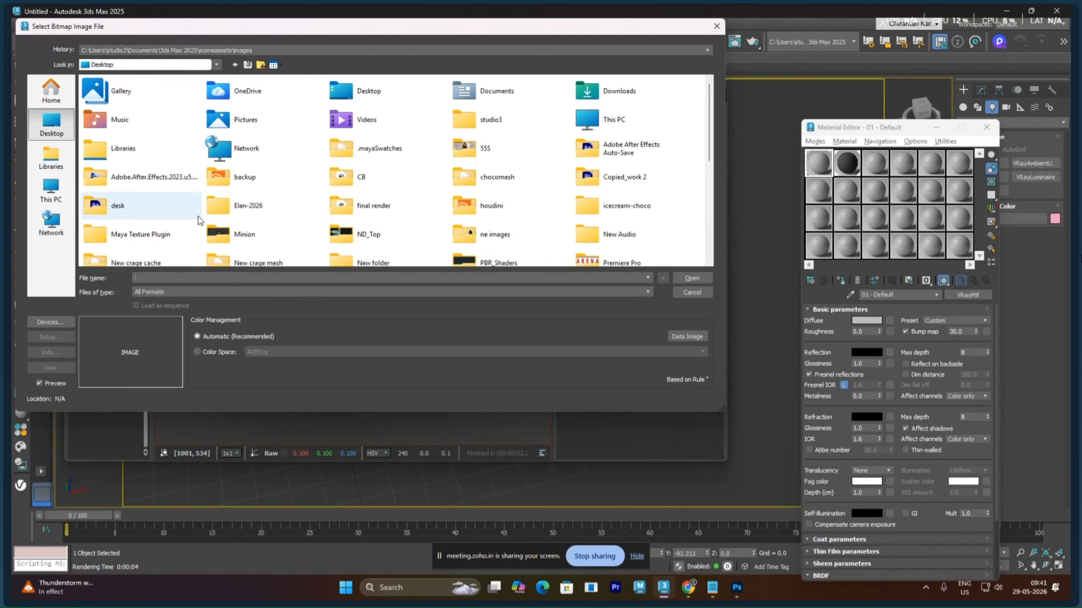
click(396, 207)
click(465, 229)
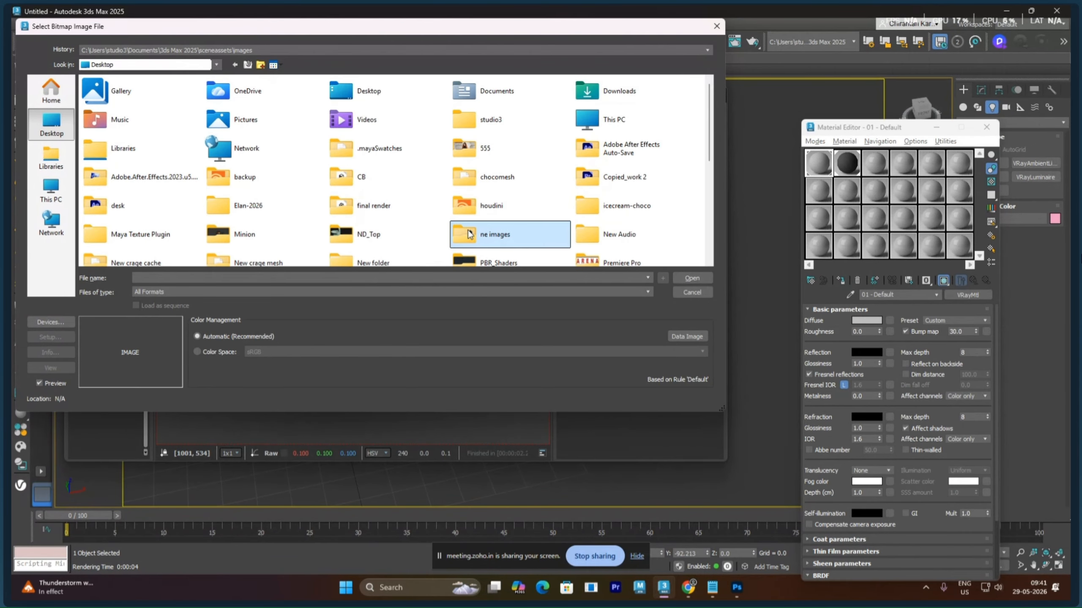
click(156, 235)
scroll(273, 232, down, 1)
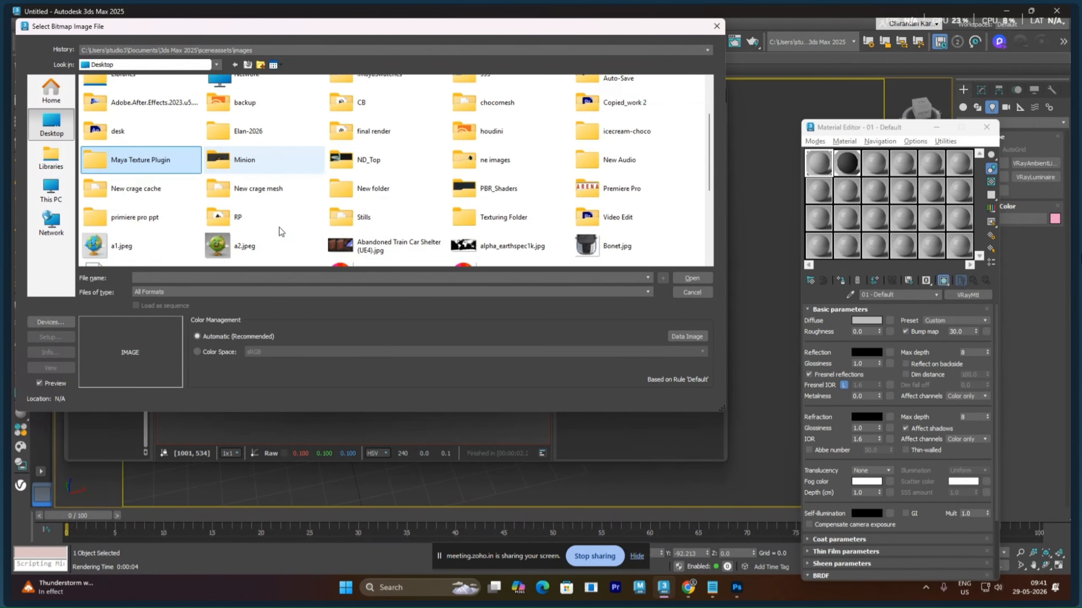
double_click(368, 154)
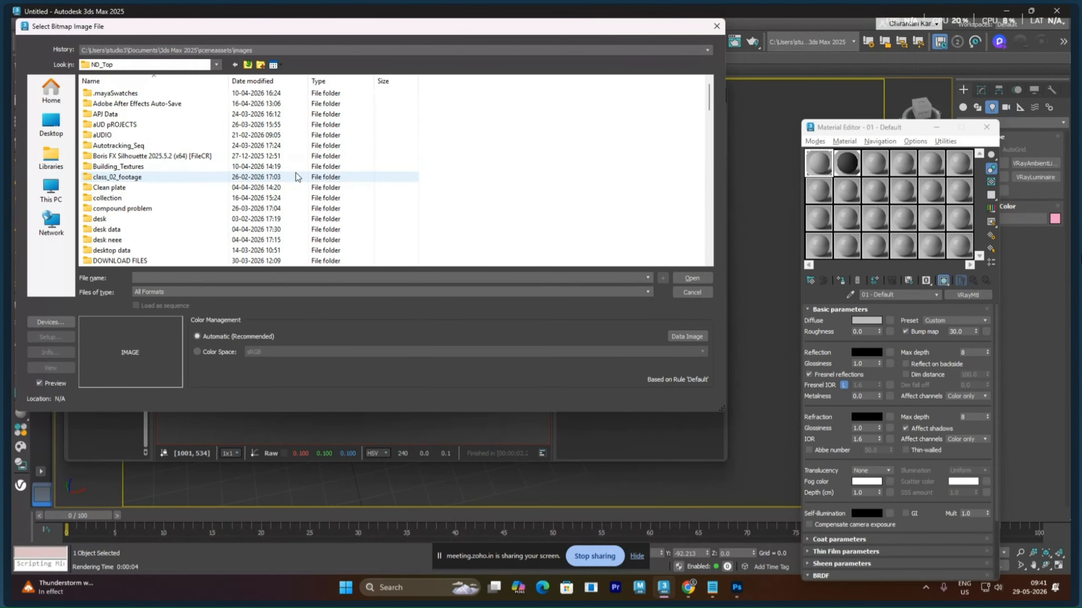
click(123, 198)
key(m)
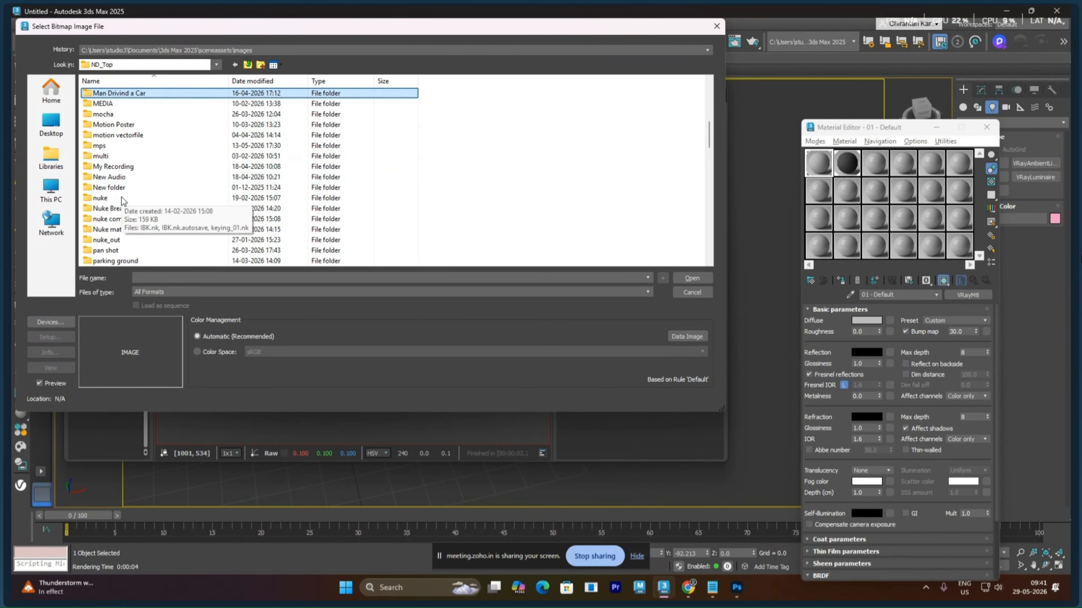
double_click(111, 146)
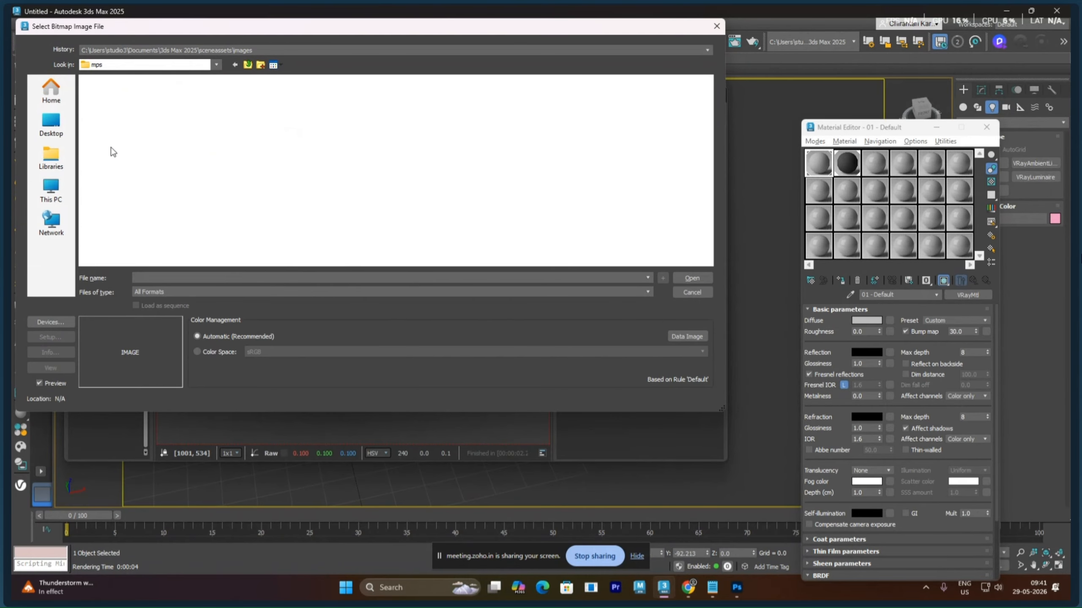
double_click(110, 106)
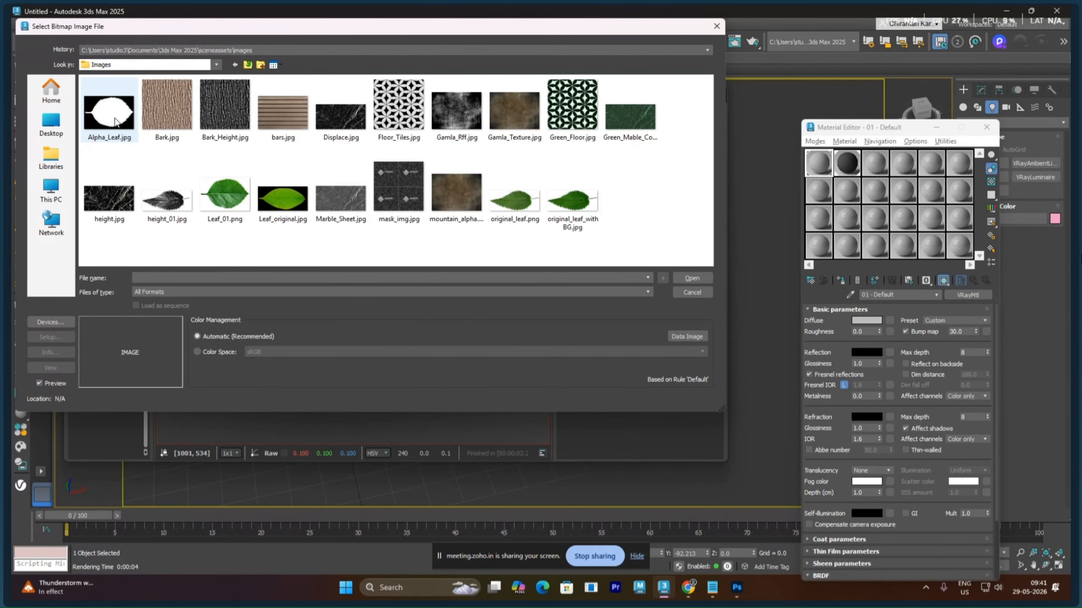
click(515, 123)
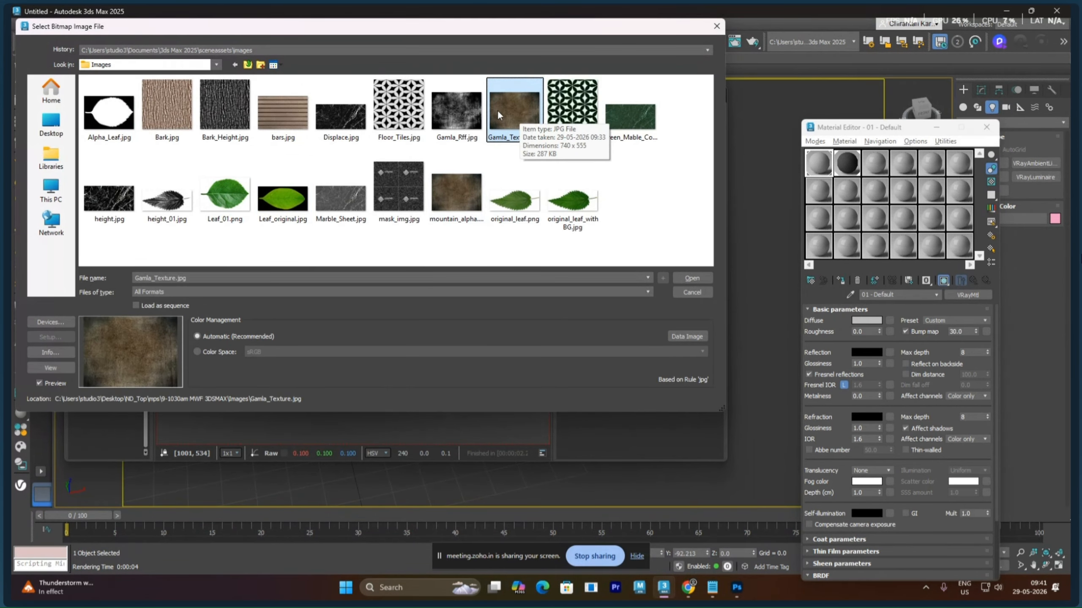
click(688, 277)
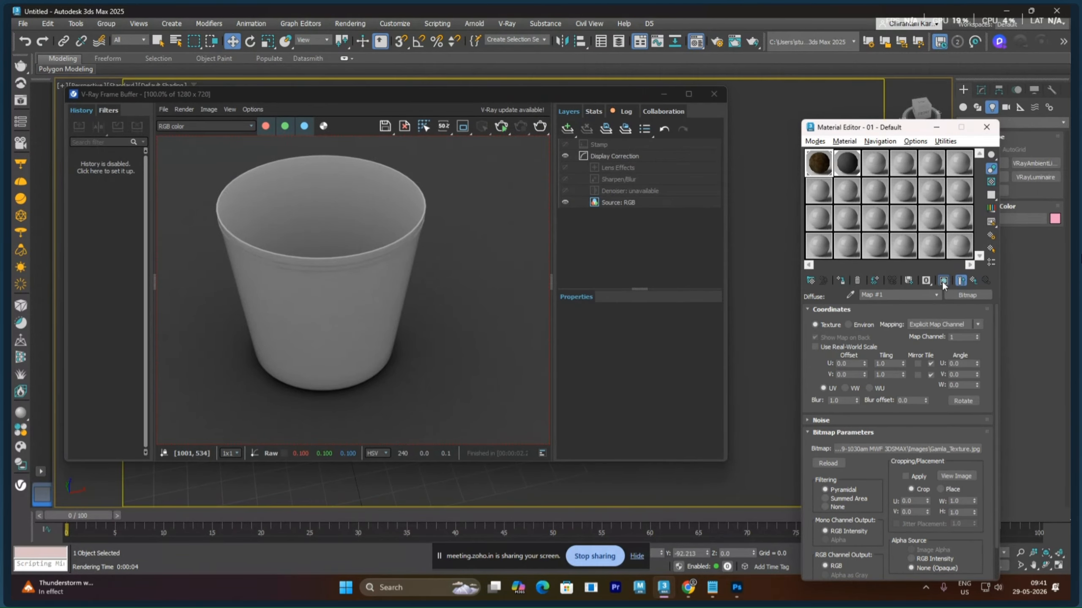
Start interactive rendering, with the frame buffer moved off the pot's upper part and the pot selected
click(506, 128)
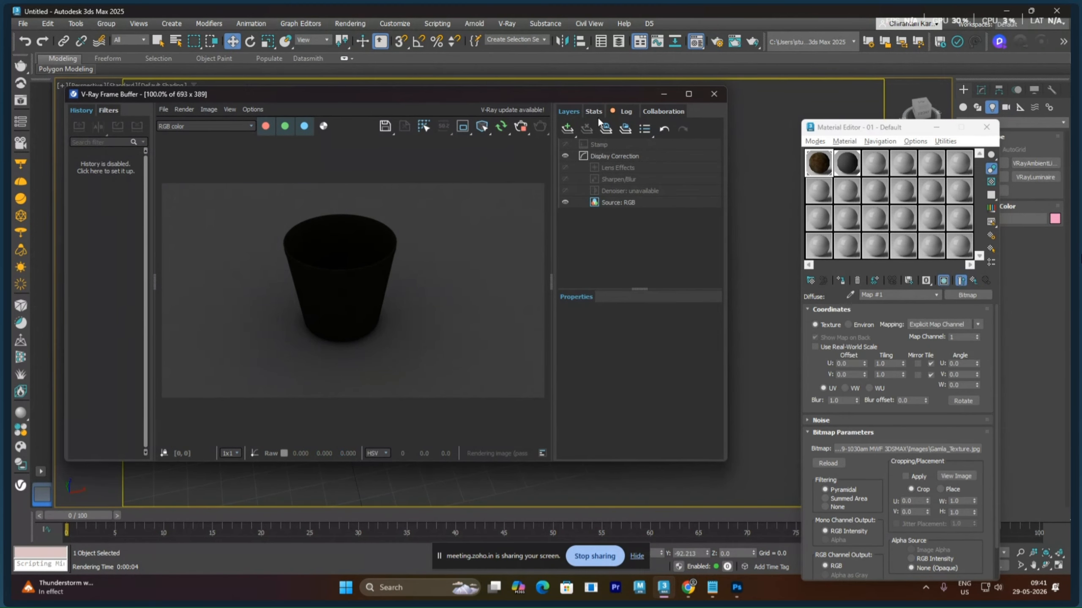
drag(595, 99, 546, 365)
click(538, 277)
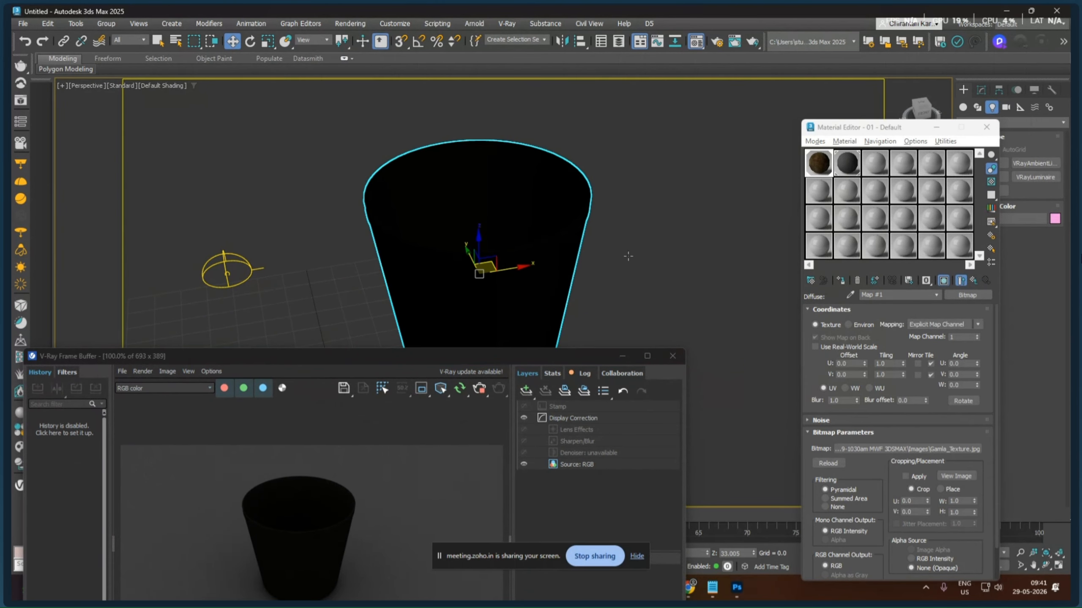
Add a UVW Map modifier to the pot, with the Material Editor moved clear of the modifier list
drag(877, 127, 898, 297)
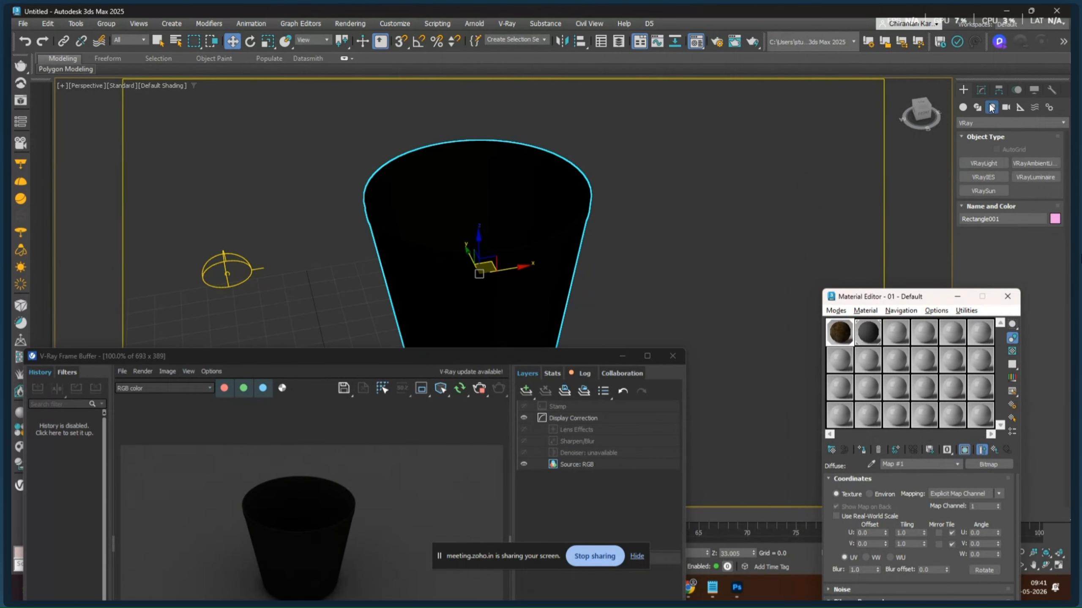
click(982, 90)
click(998, 122)
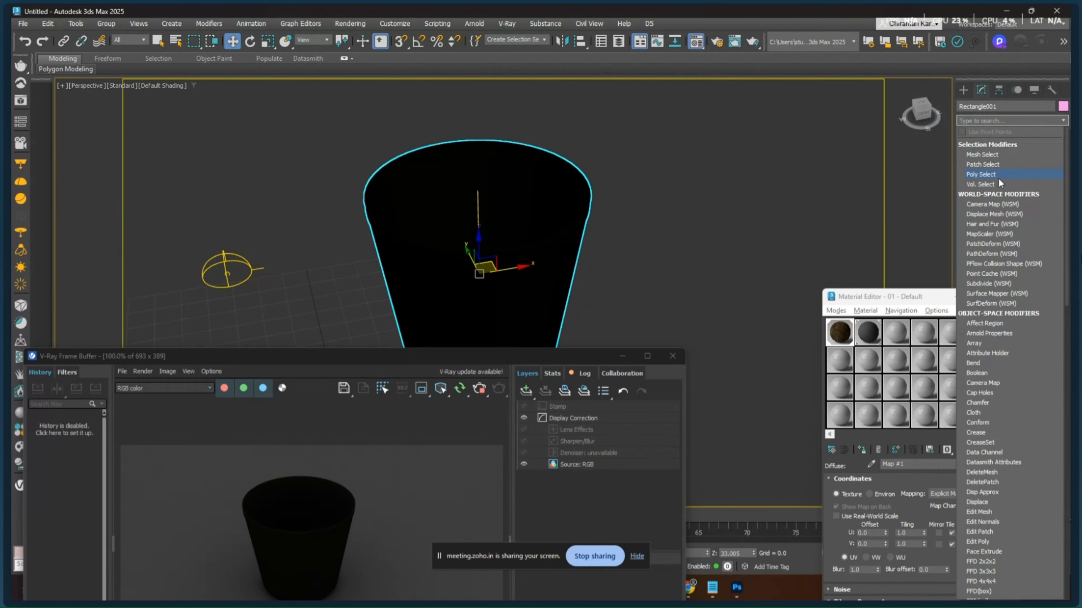
text(u)
click(985, 184)
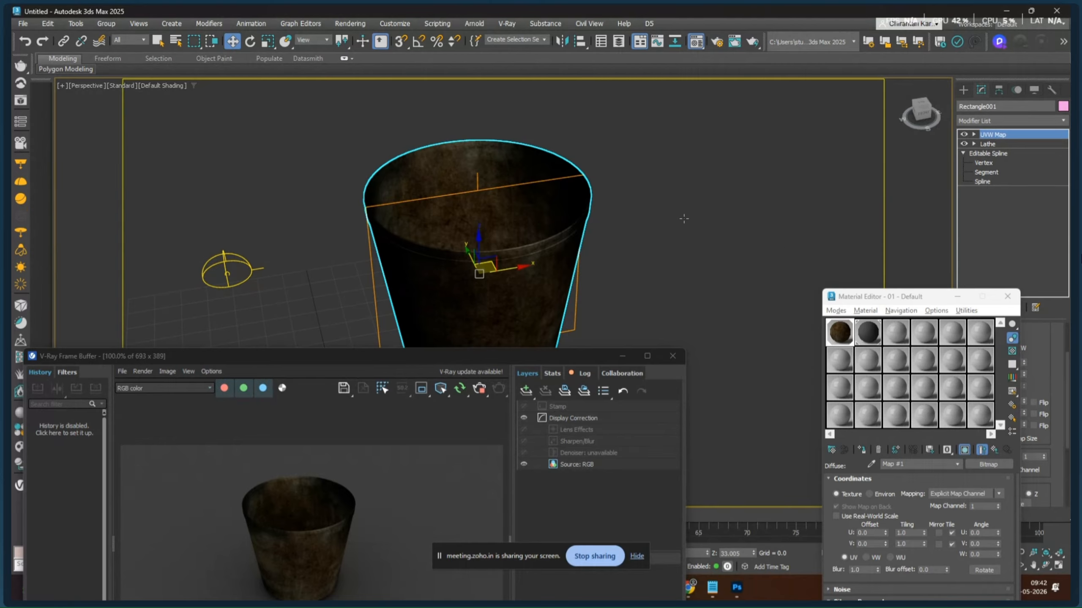
Set the pot's UVW mapping to Cylindrical, align it to the X axis and fit it to the object
drag(894, 297, 773, 280)
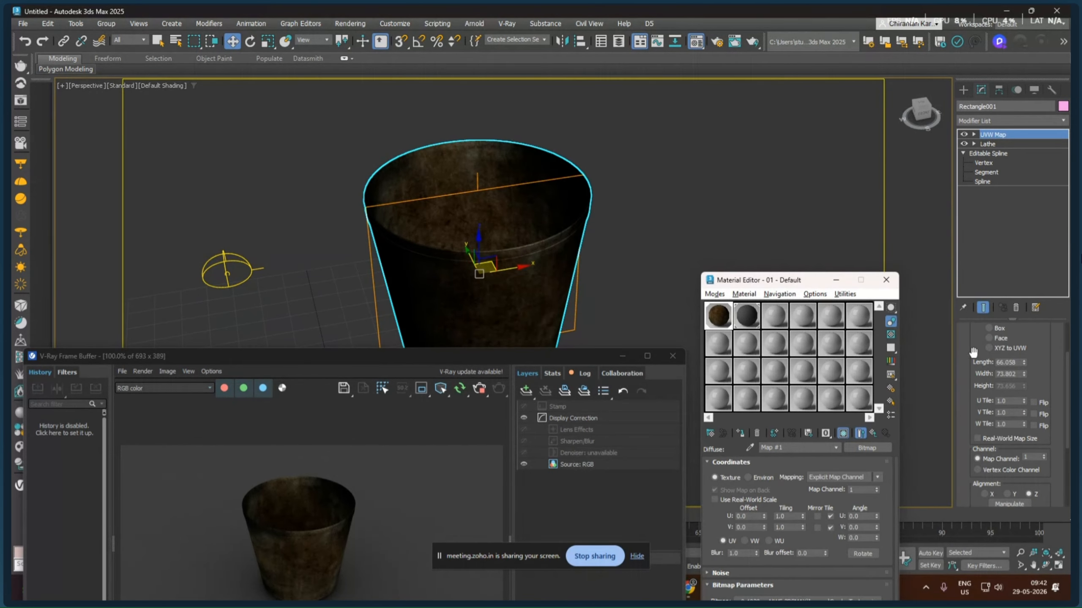
scroll(973, 352, up, 3)
click(1004, 361)
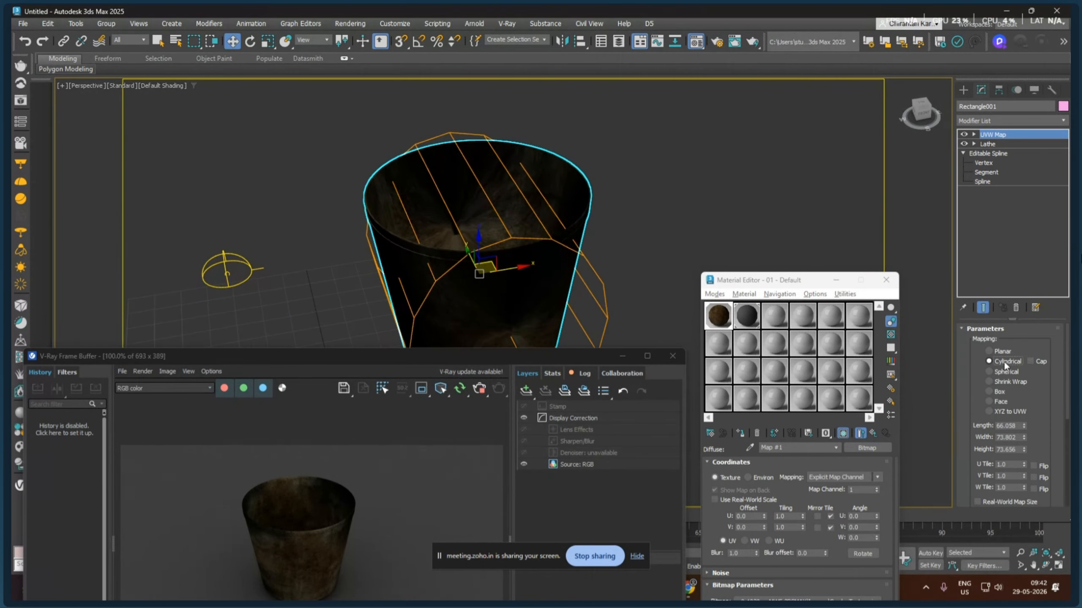
scroll(987, 424, down, 3)
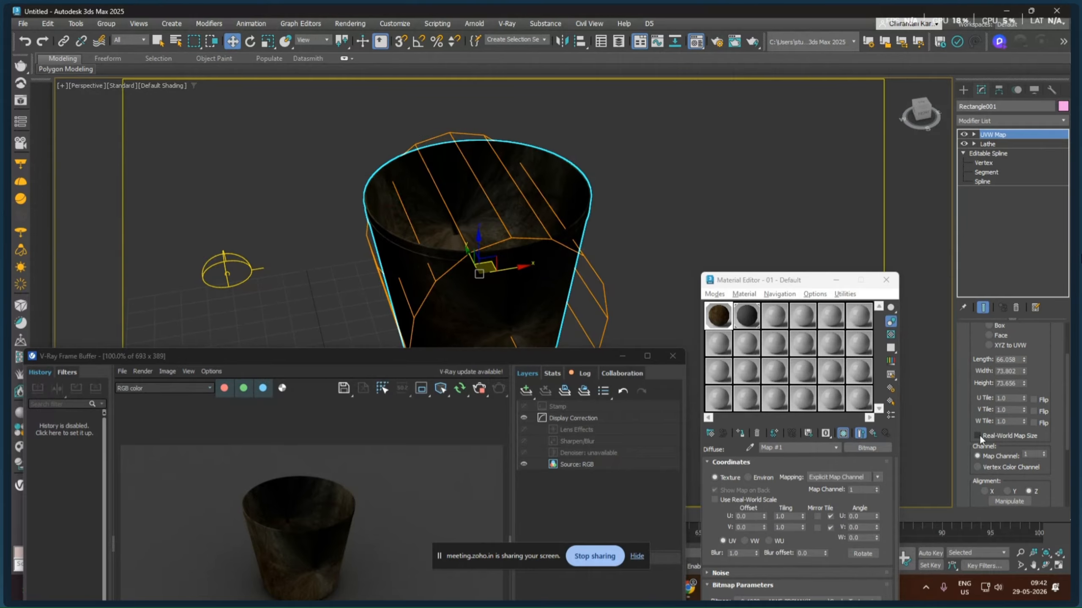
click(984, 491)
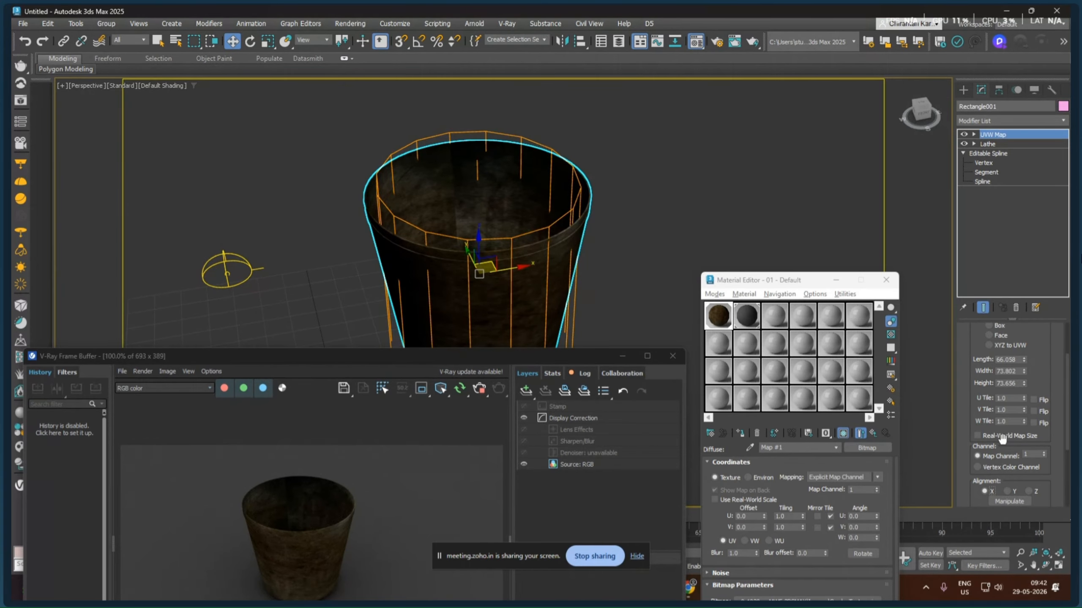
drag(972, 413, 959, 287)
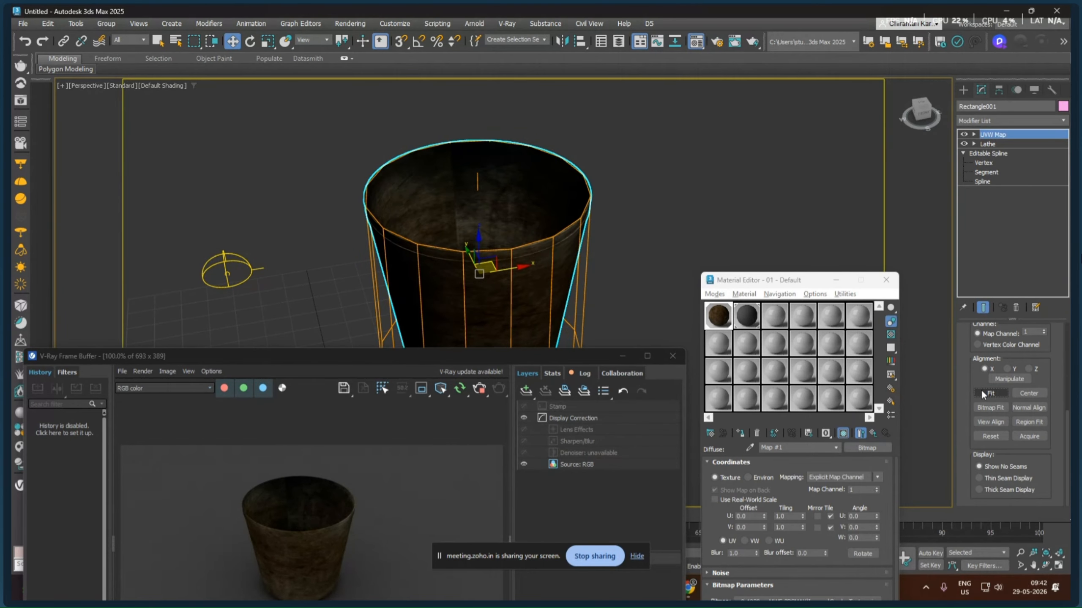
click(981, 392)
Set the reflection colour of the 01 - Default material to mid grey 959595
middle_drag(567, 281, 574, 228)
scroll(574, 250, up, 6)
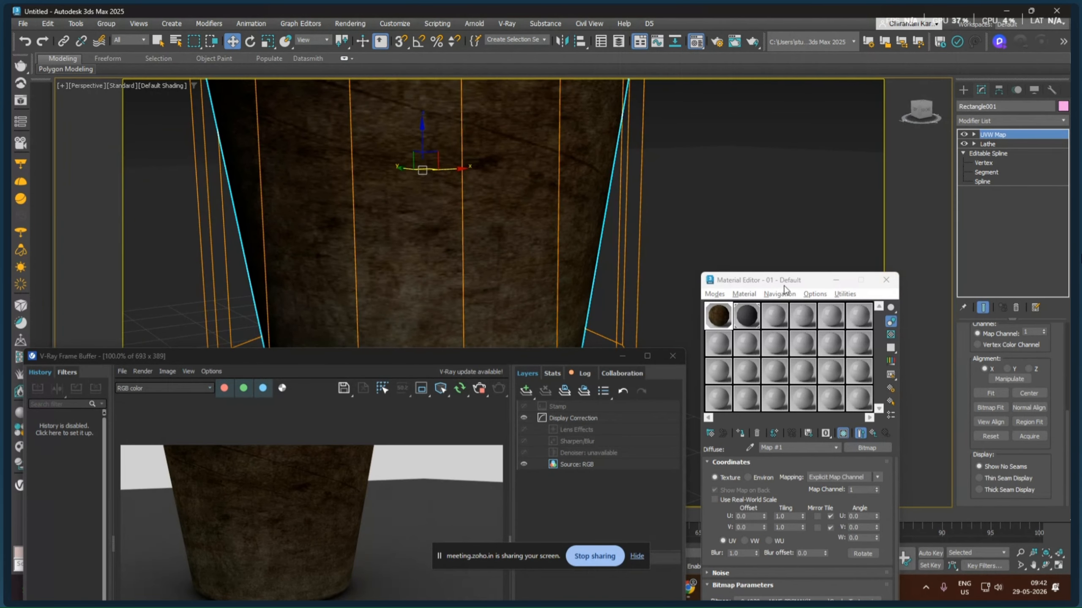
drag(785, 285, 800, 141)
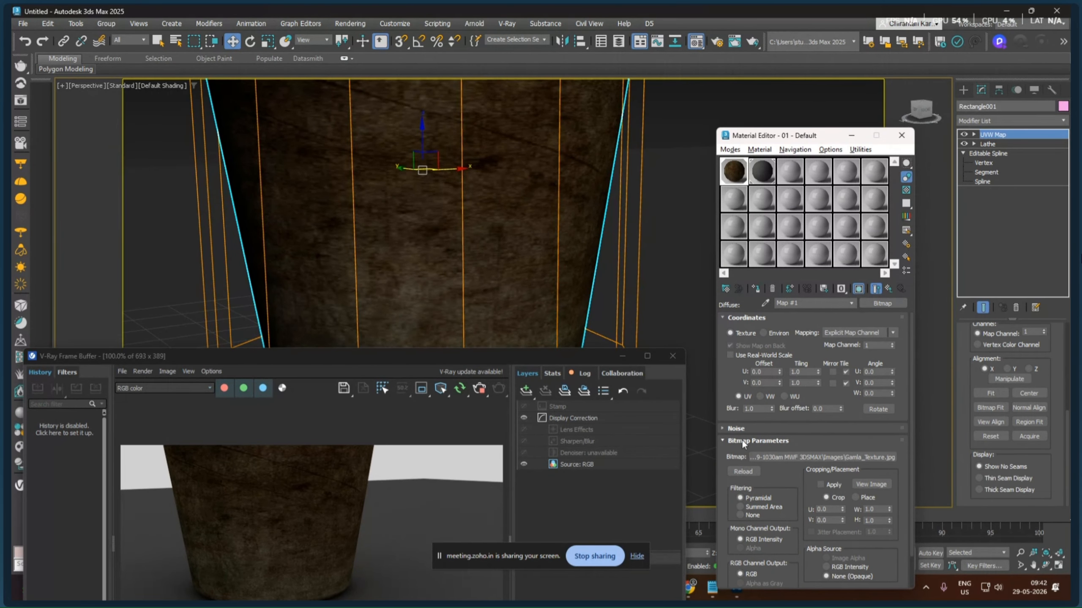
click(887, 289)
click(781, 360)
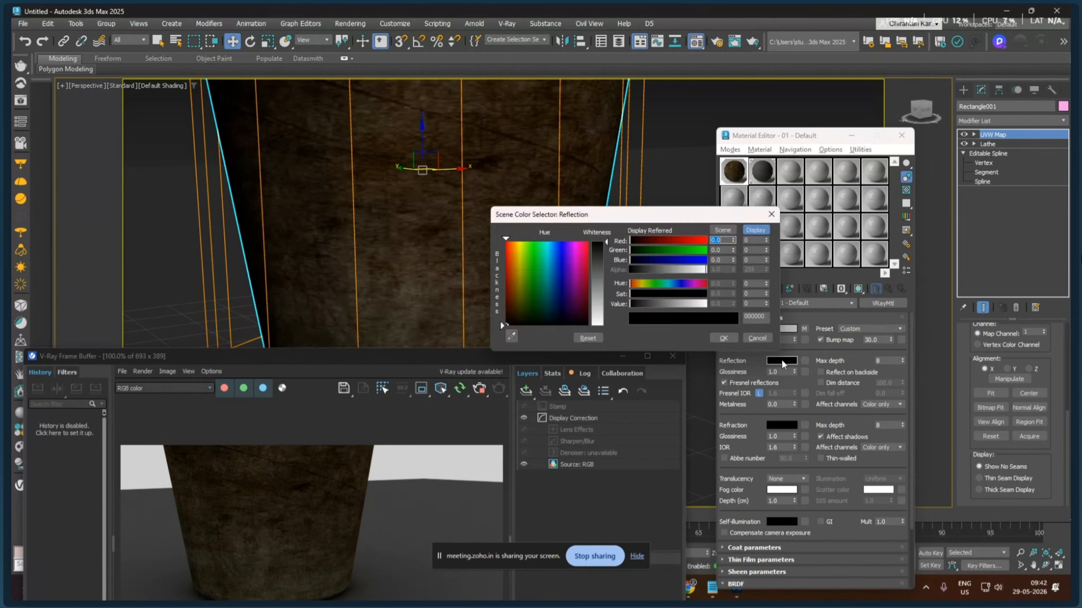
drag(606, 242, 607, 283)
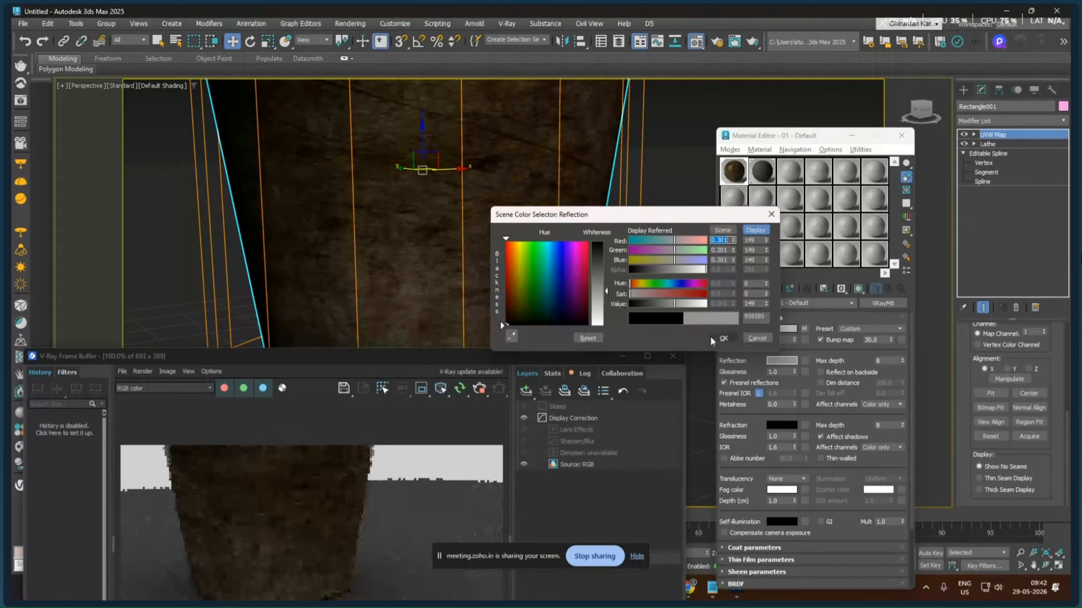
click(721, 338)
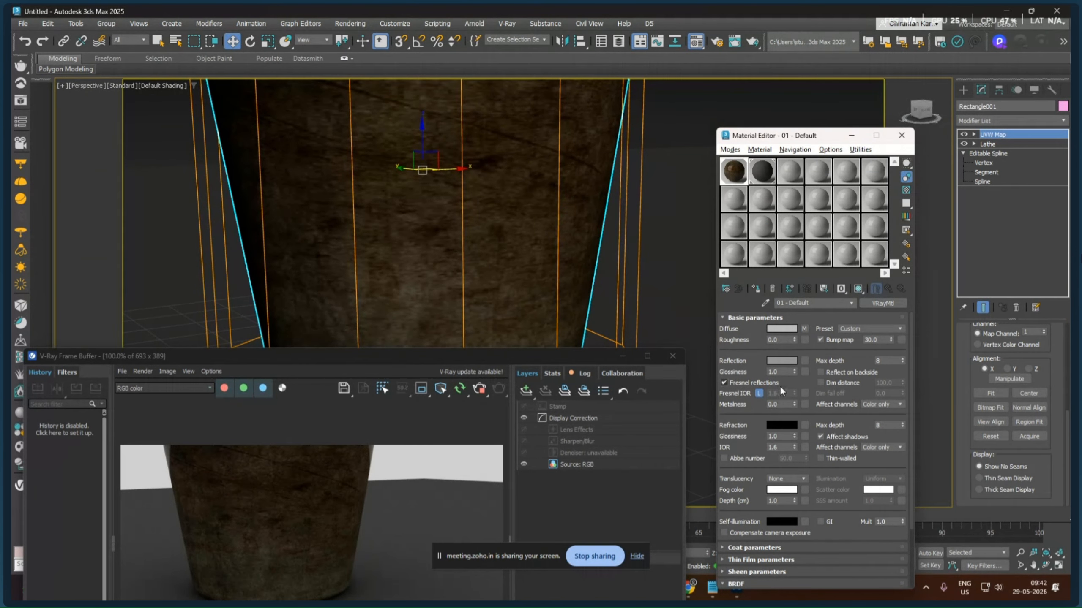
Set the material's reflection glossiness to 0.55
click(785, 372)
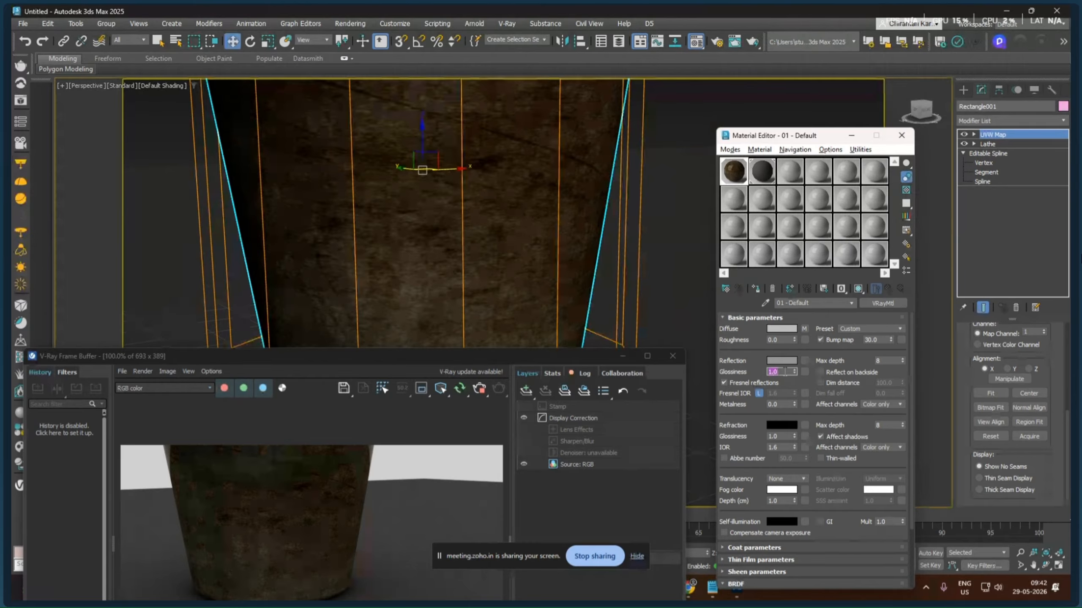
key(BackSpace)
key(Return)
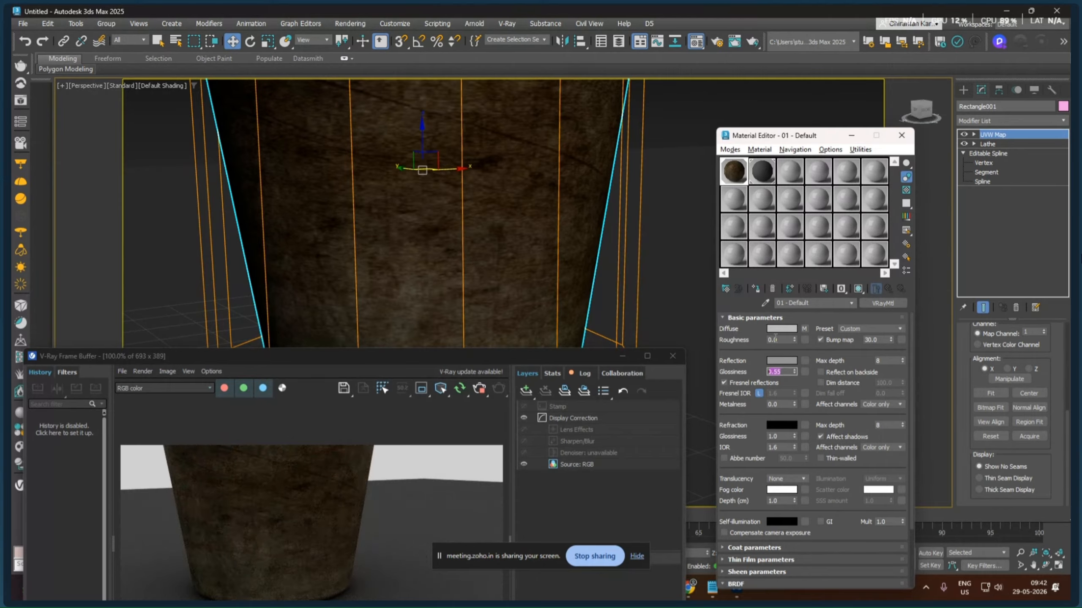
Add a Bitmap to the material's Bump map slot and load bars.jpg from the Images folder
scroll(750, 384, down, 2)
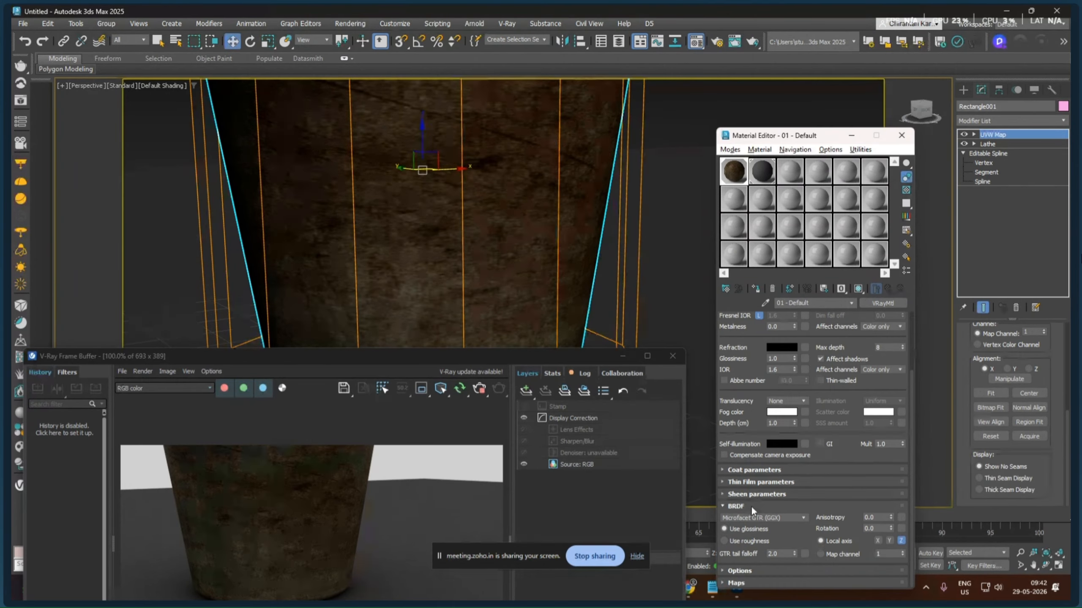
click(736, 582)
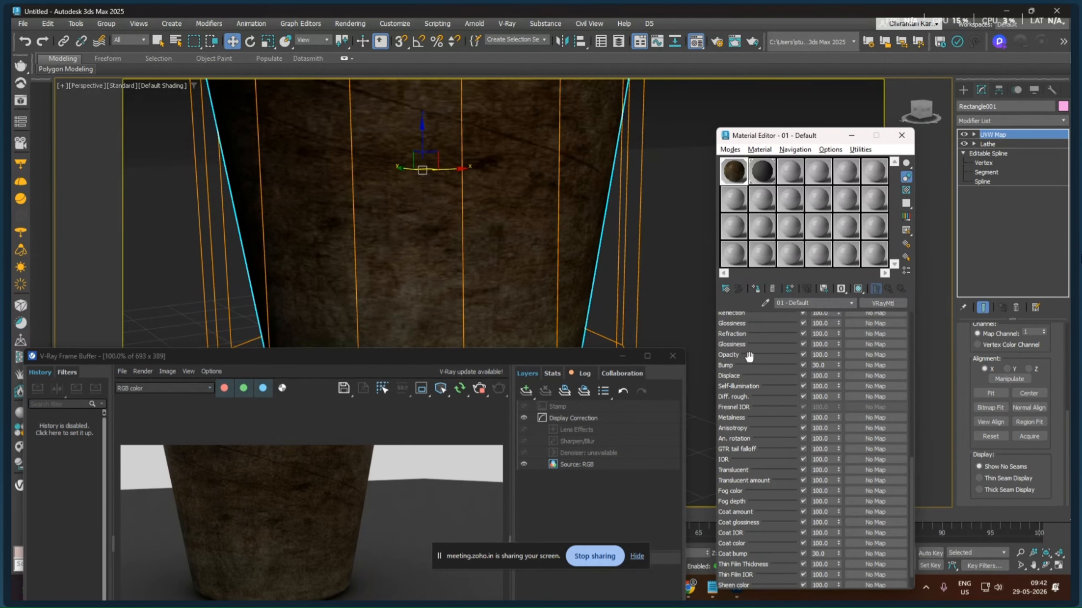
scroll(749, 427, down, 5)
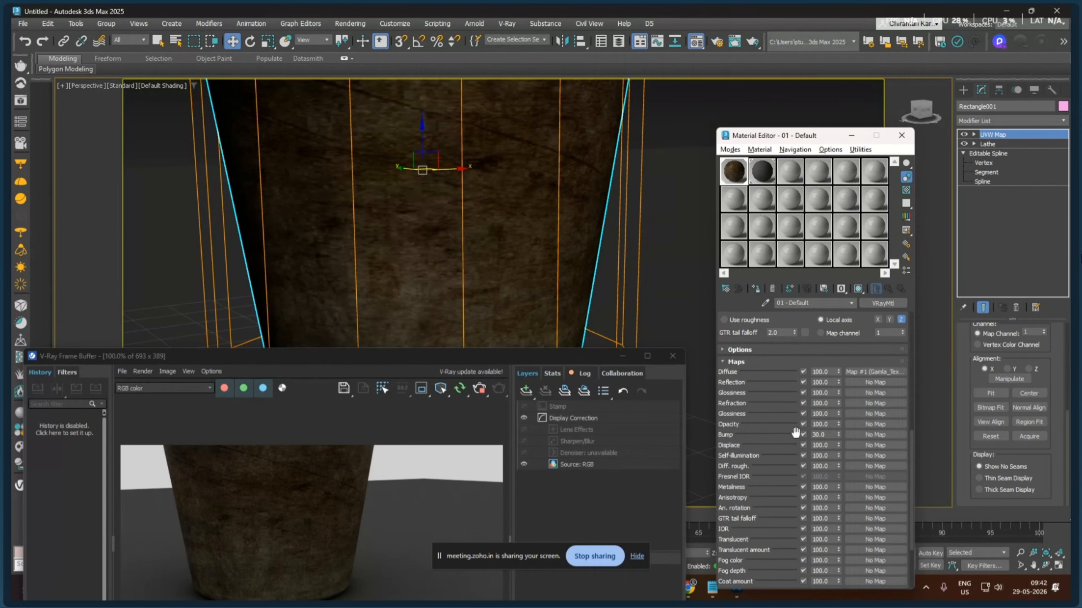
click(850, 434)
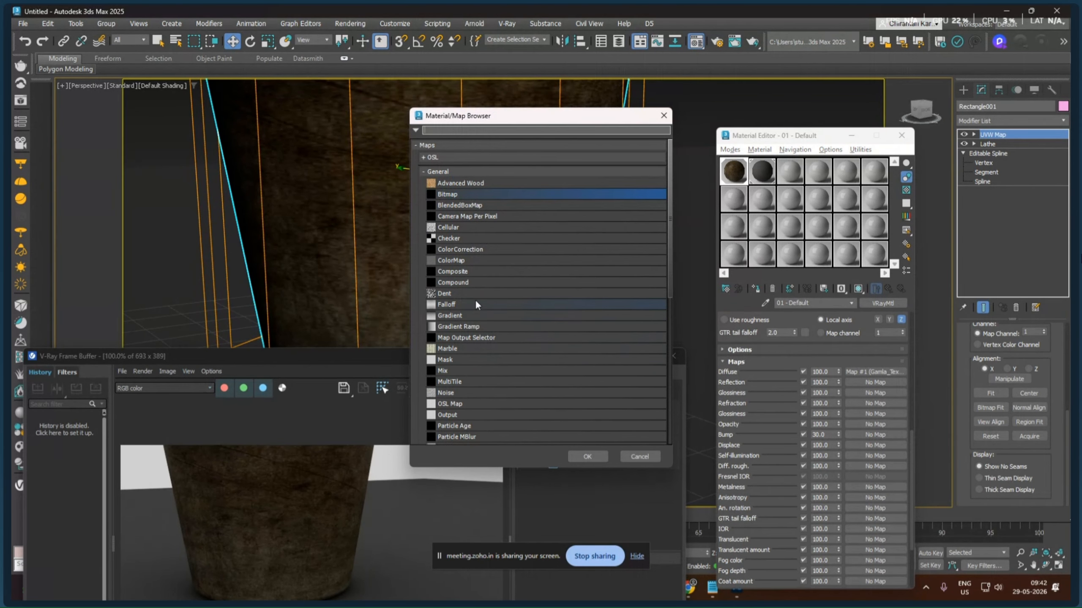
double_click(449, 194)
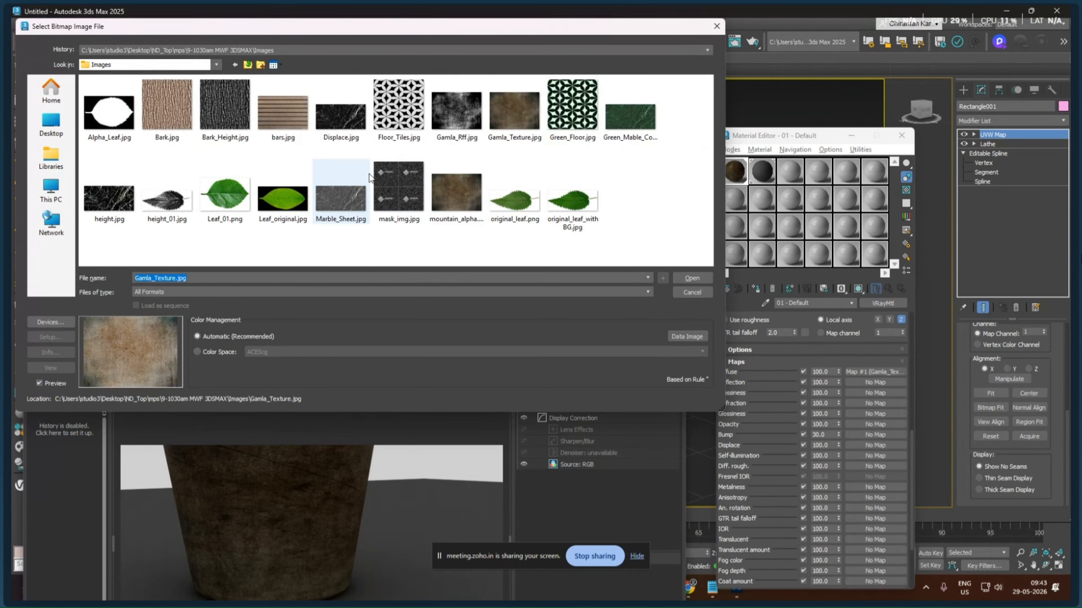
click(283, 118)
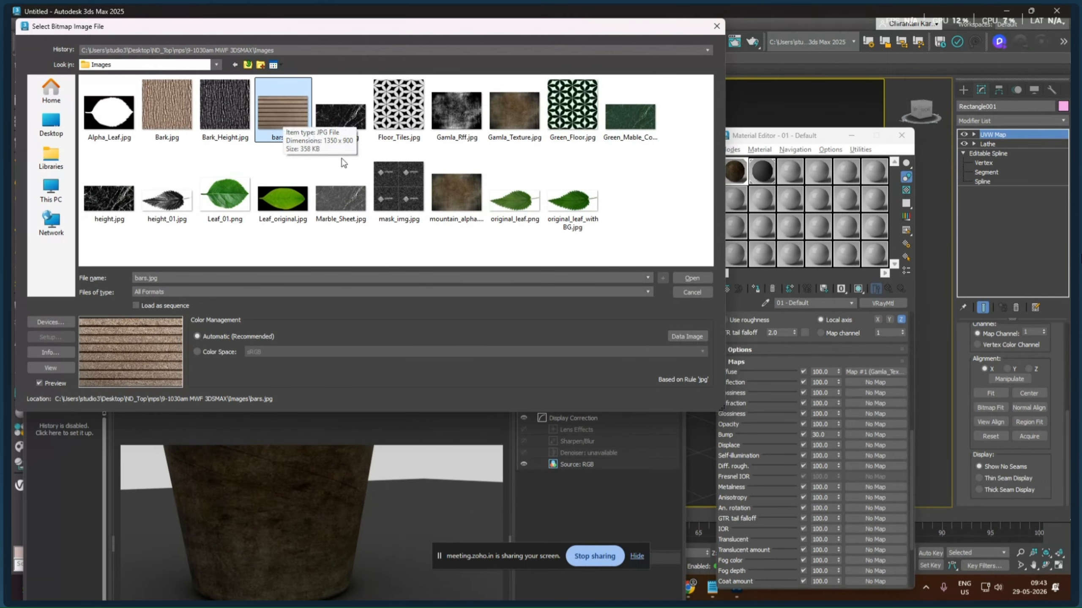
click(683, 275)
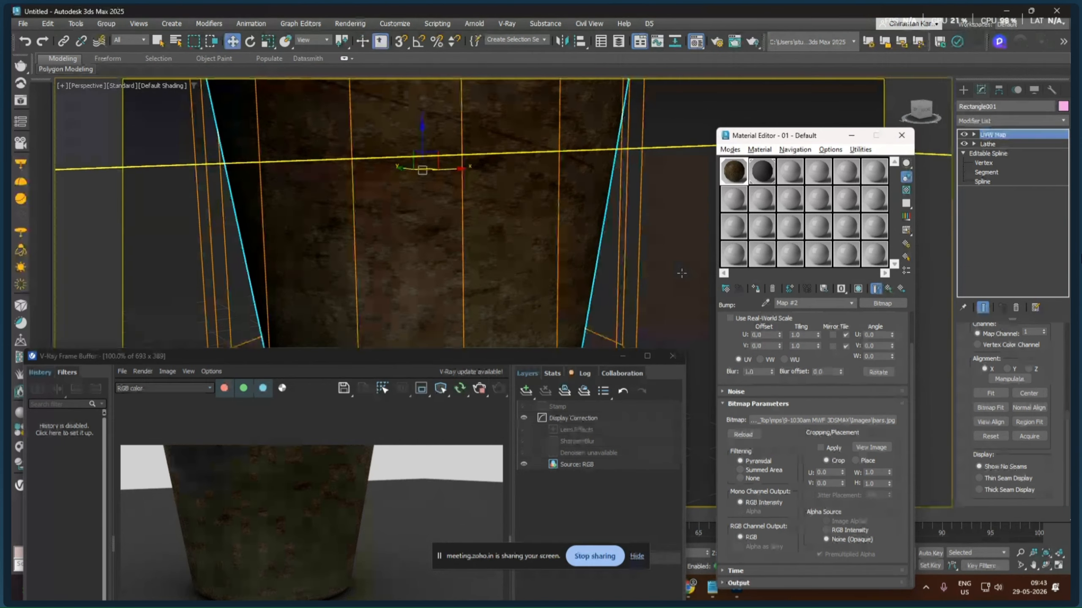
Return to the parent material and restart the interactive render with the pot framed closely
scroll(580, 166, down, 5)
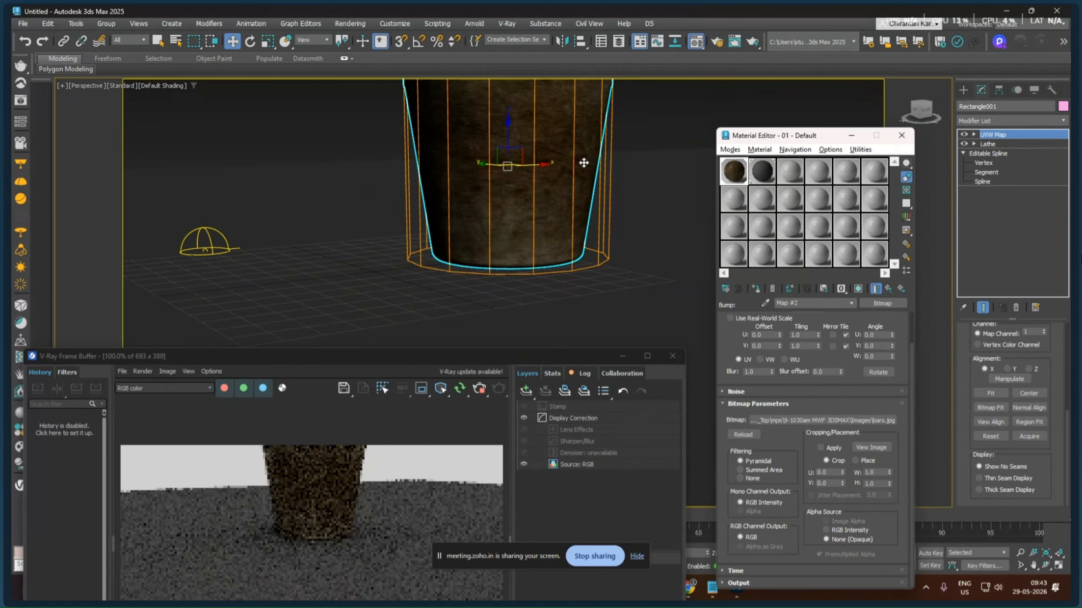
scroll(557, 194, up, 6)
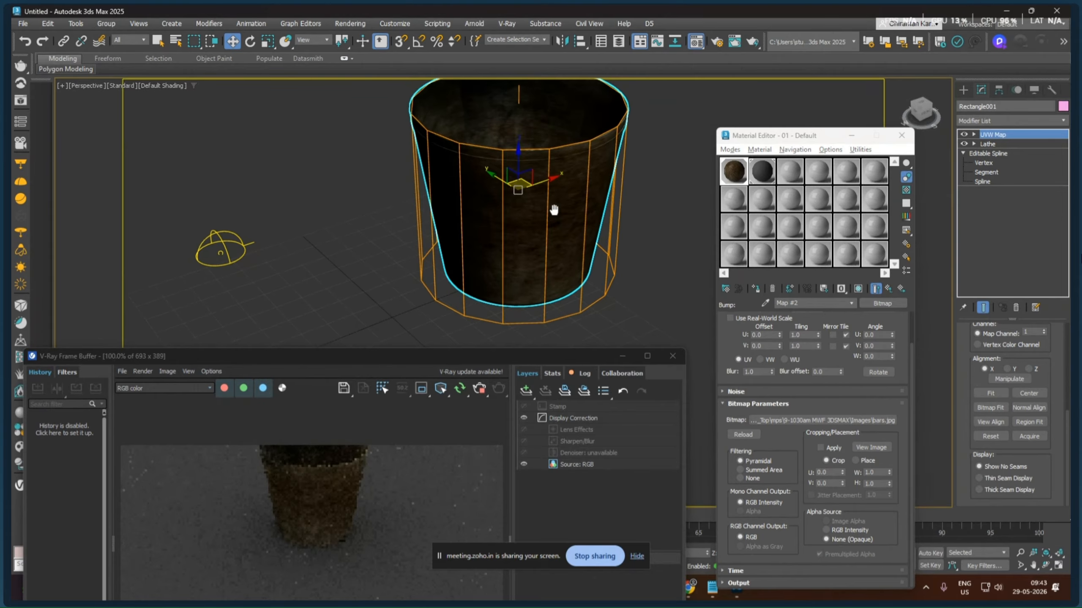
scroll(534, 181, up, 2)
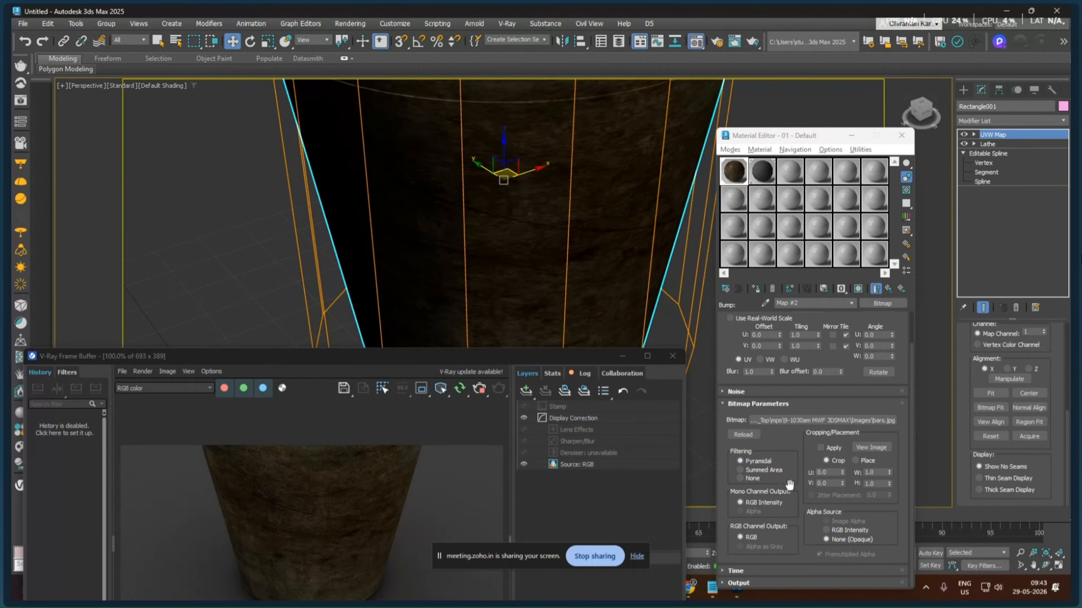
click(888, 289)
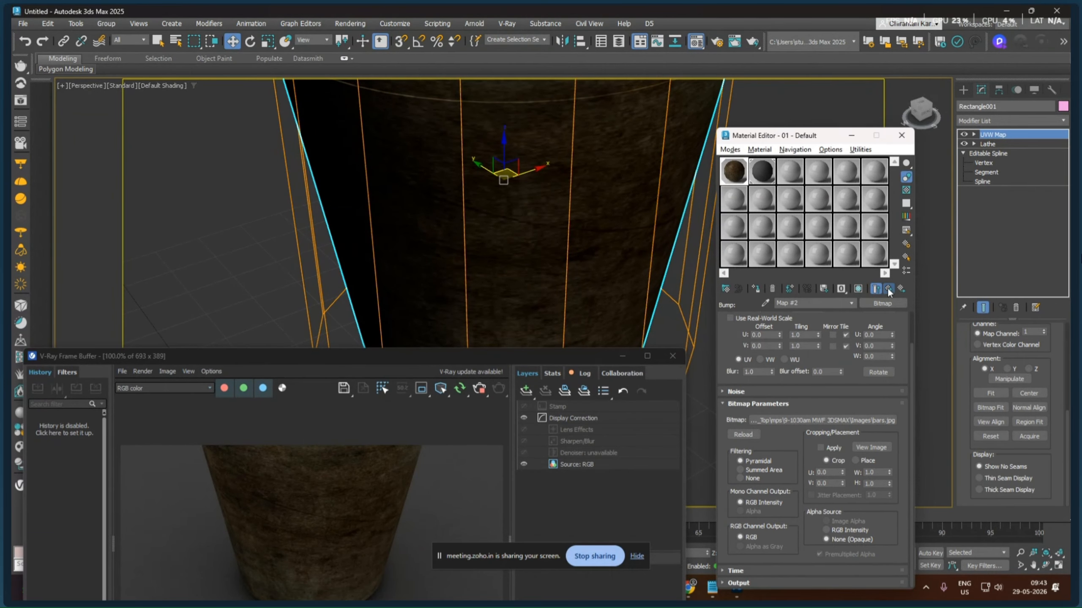
click(467, 391)
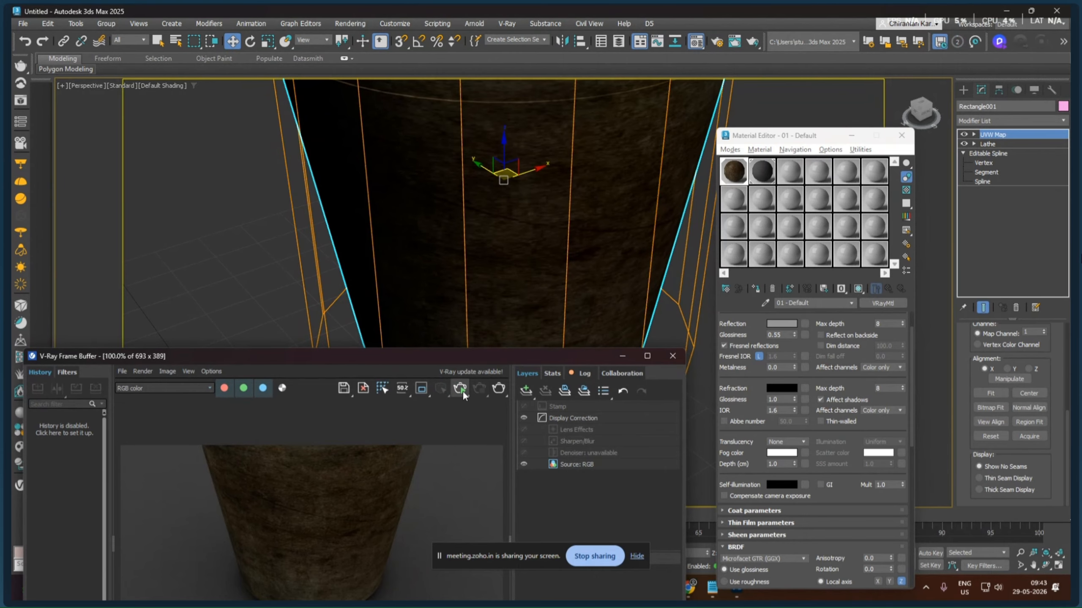
Set the material's bump amount to 80
scroll(752, 362, down, 10)
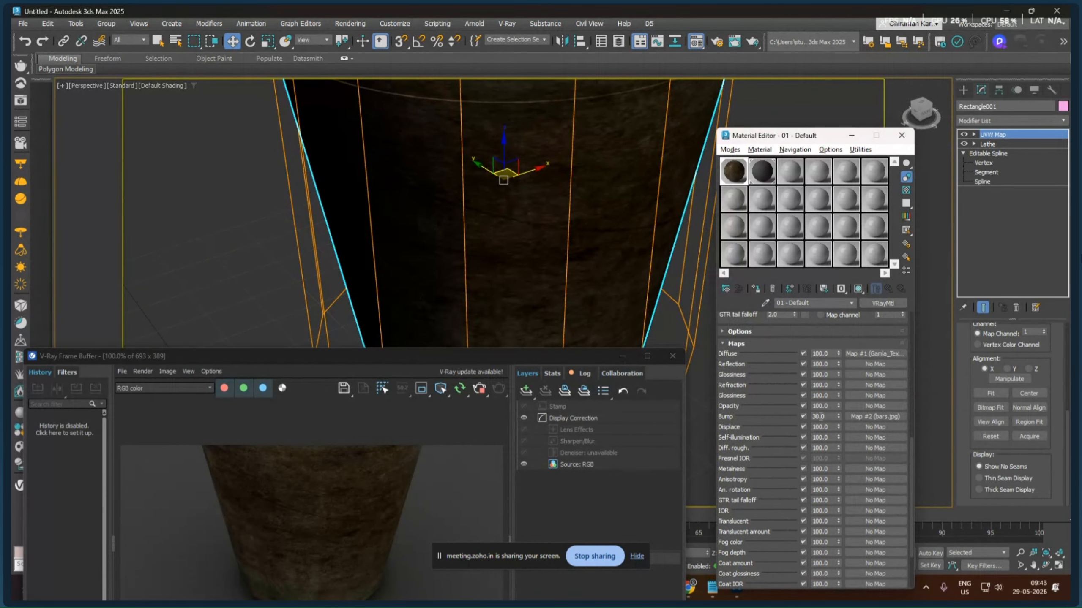
double_click(821, 417)
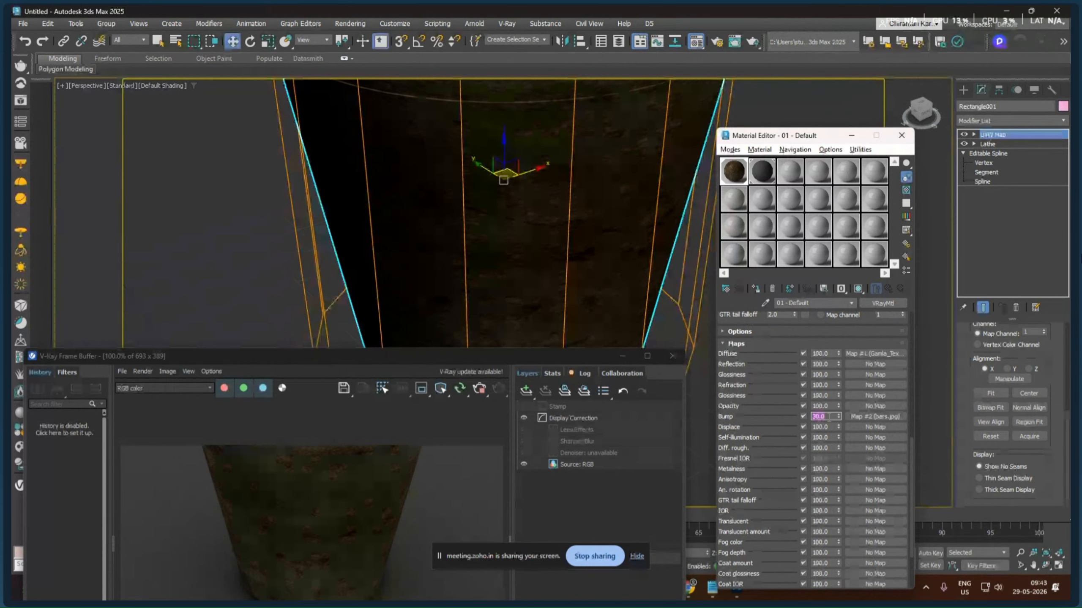
text(50)
text(80)
Copy the bars.jpg map from the material's Bump slot to its Displace slot as an instance
drag(536, 359, 385, 189)
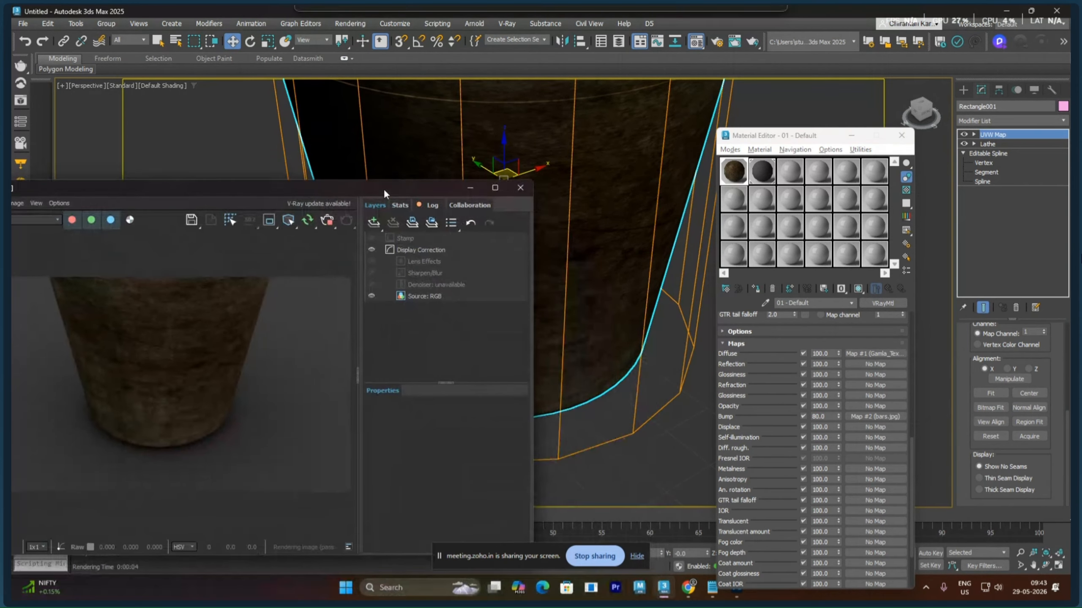
scroll(623, 242, up, 5)
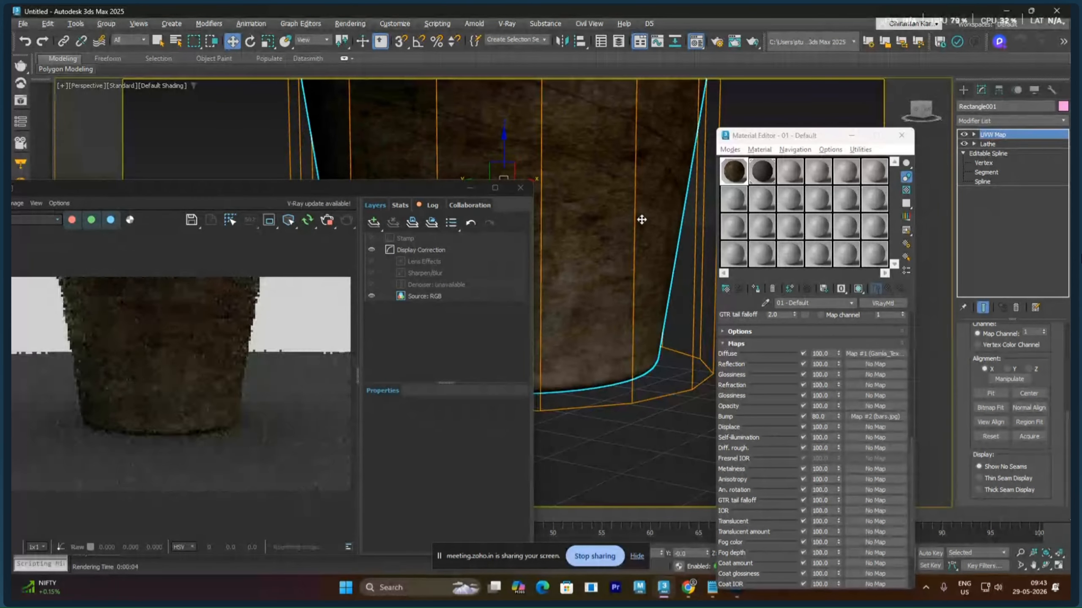
middle_drag(643, 220, 624, 285)
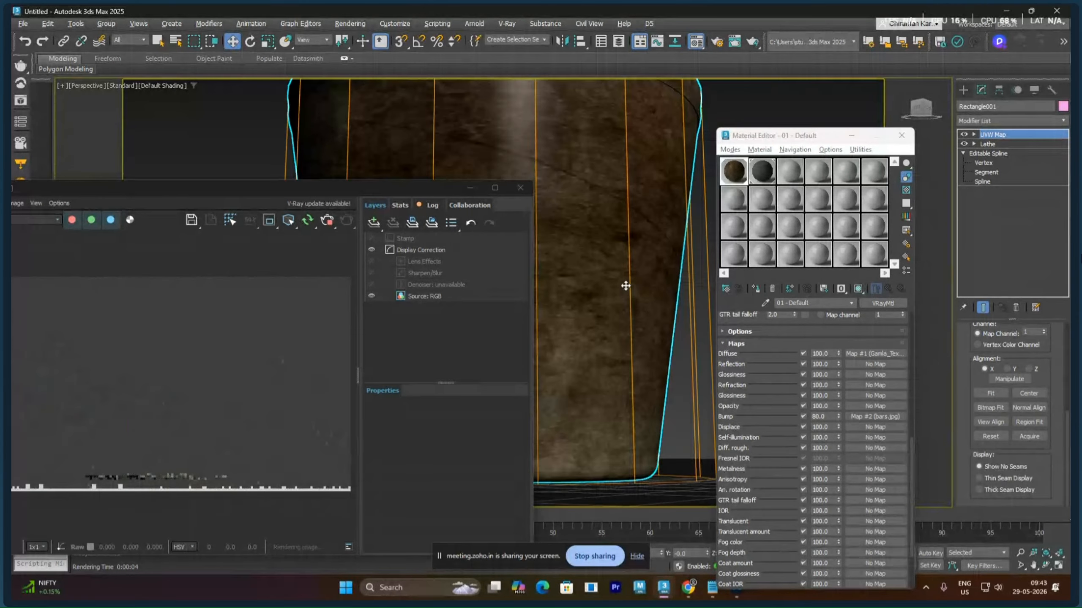
alt+middle_drag(589, 242, 596, 207)
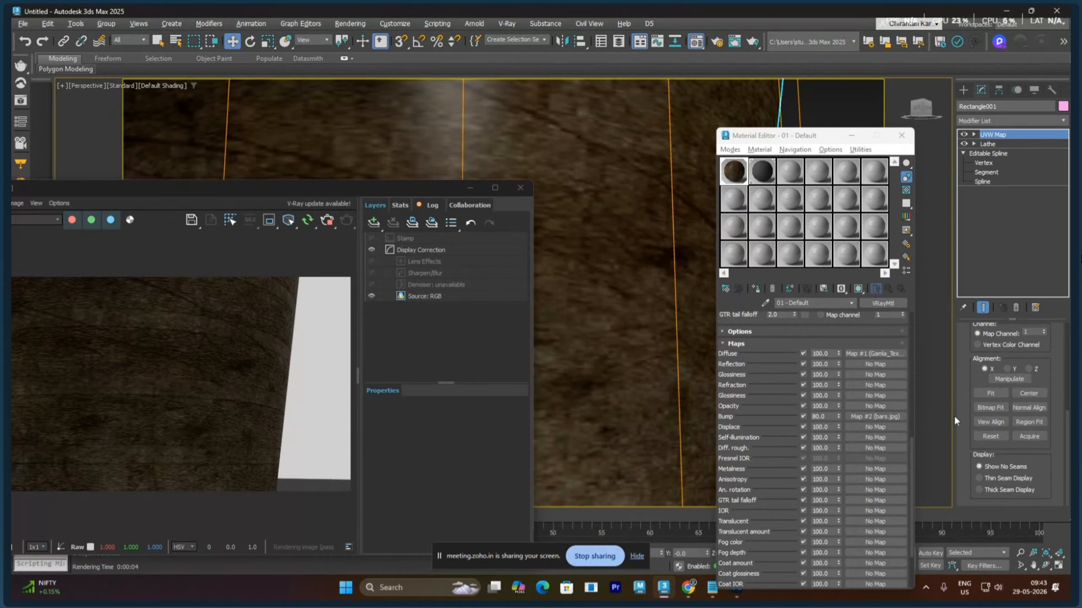
scroll(987, 367, up, 10)
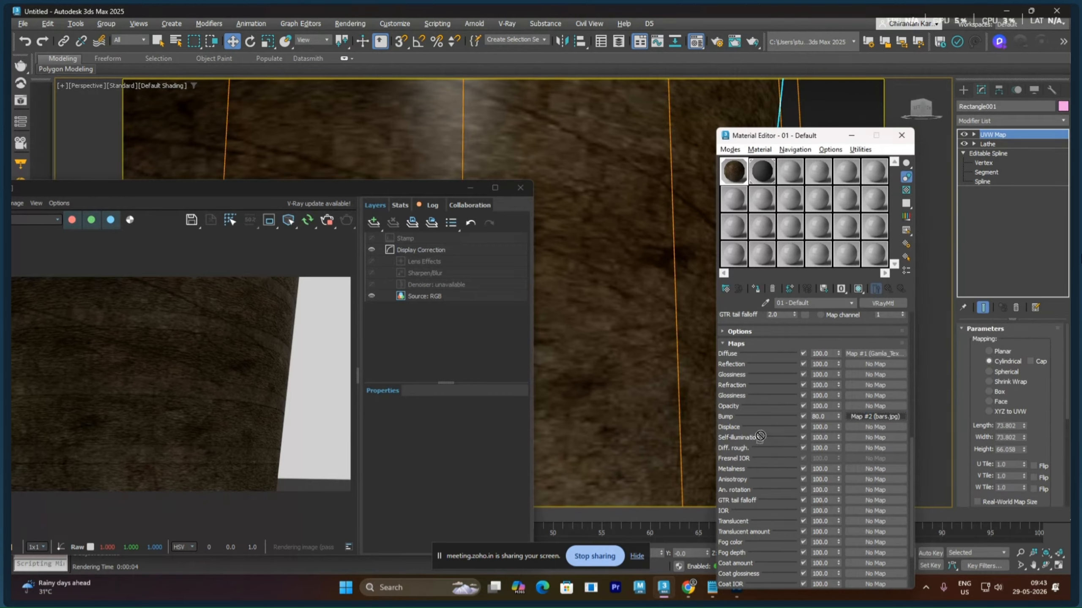
drag(875, 416, 865, 424)
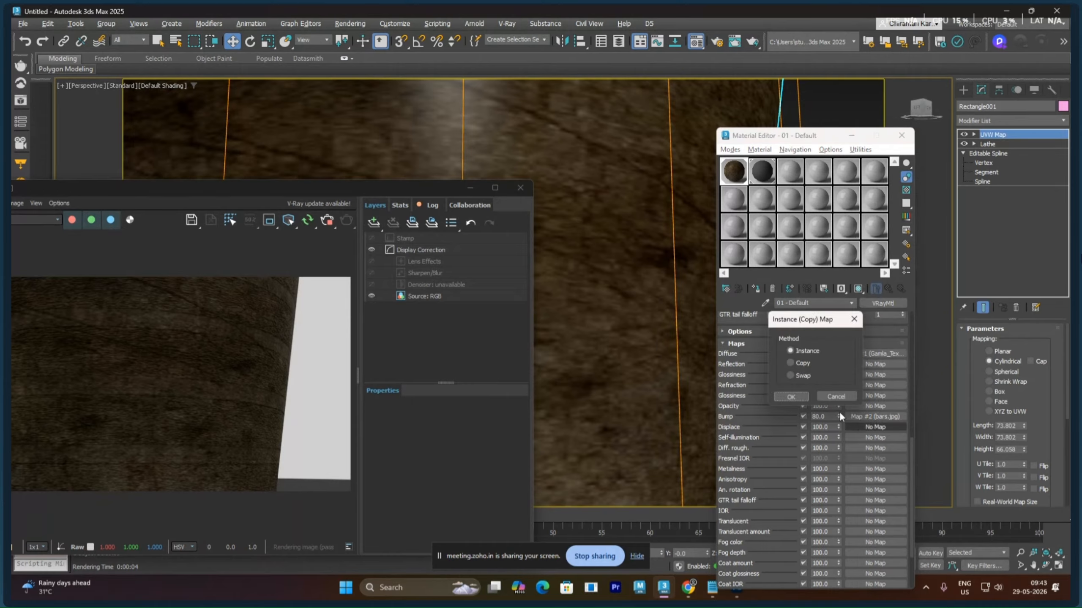
click(791, 397)
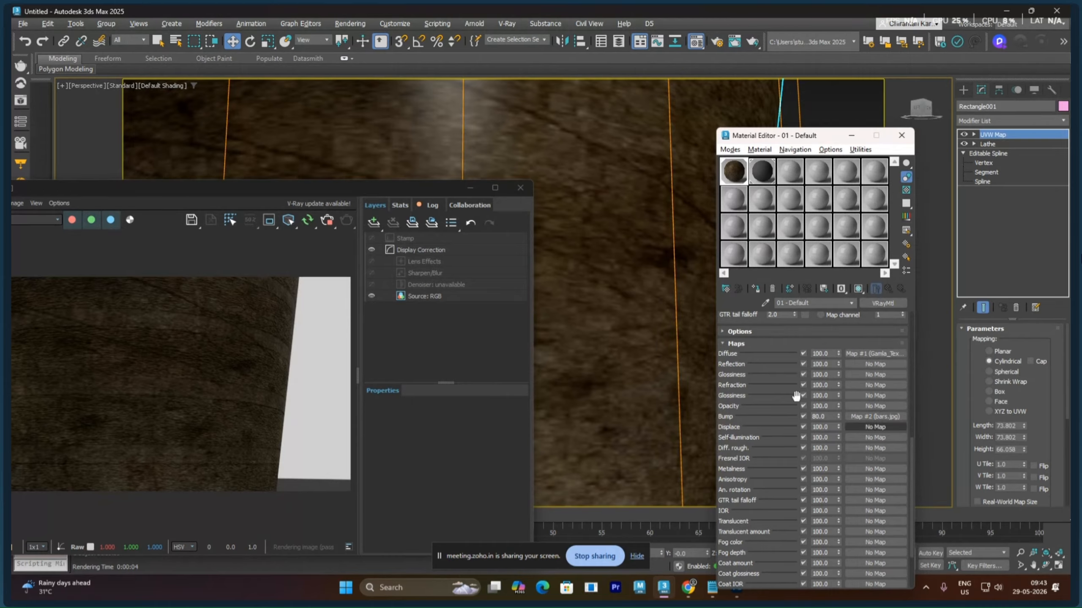
Set the material's displacement amount to 2 and restart the interactive render
double_click(830, 427)
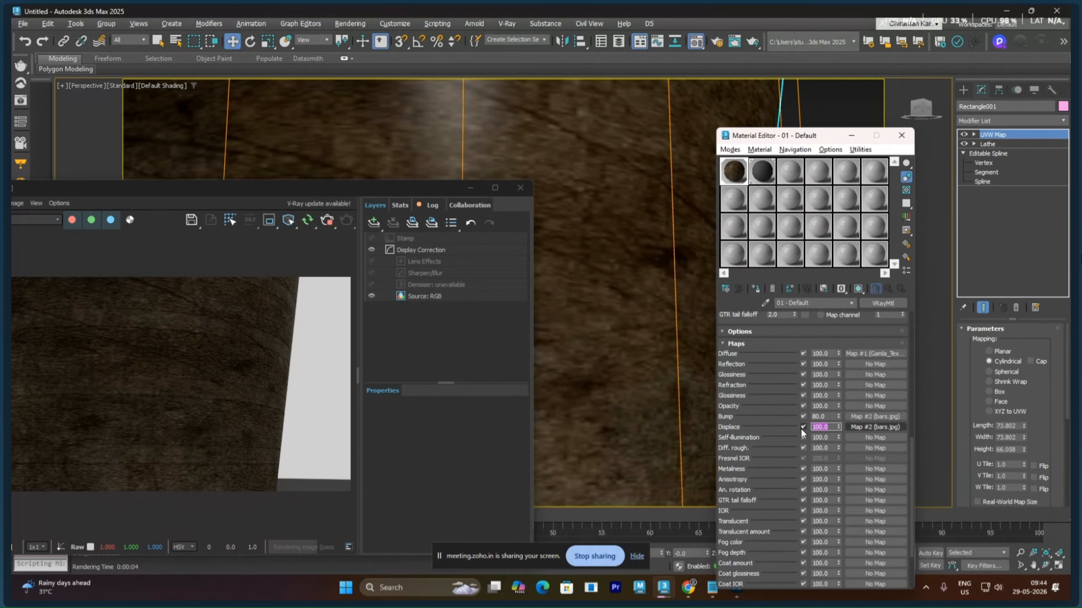
text(2)
key(Return)
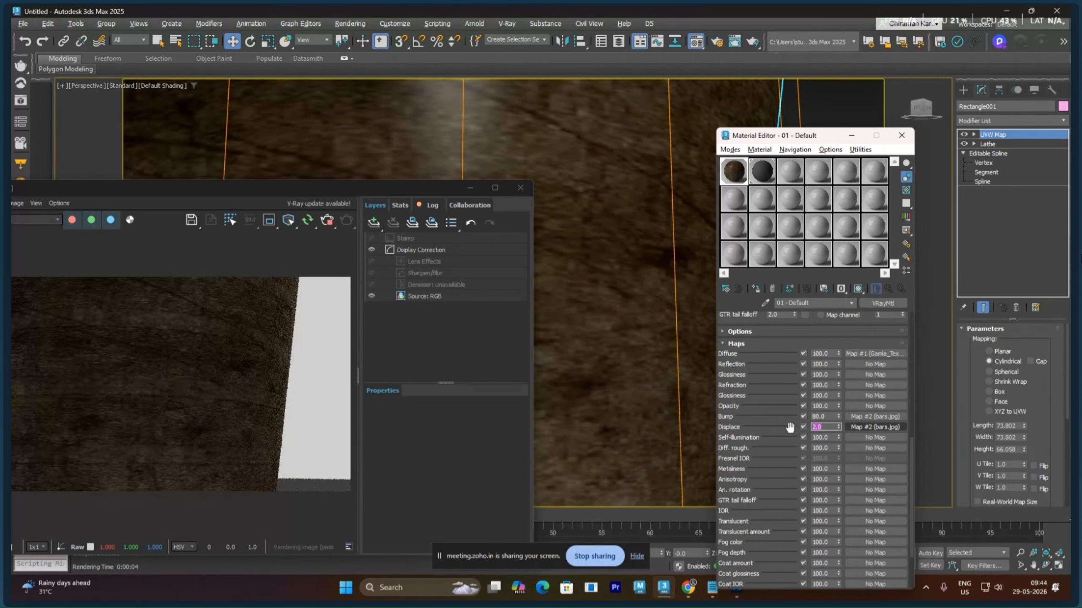
drag(339, 186, 488, 157)
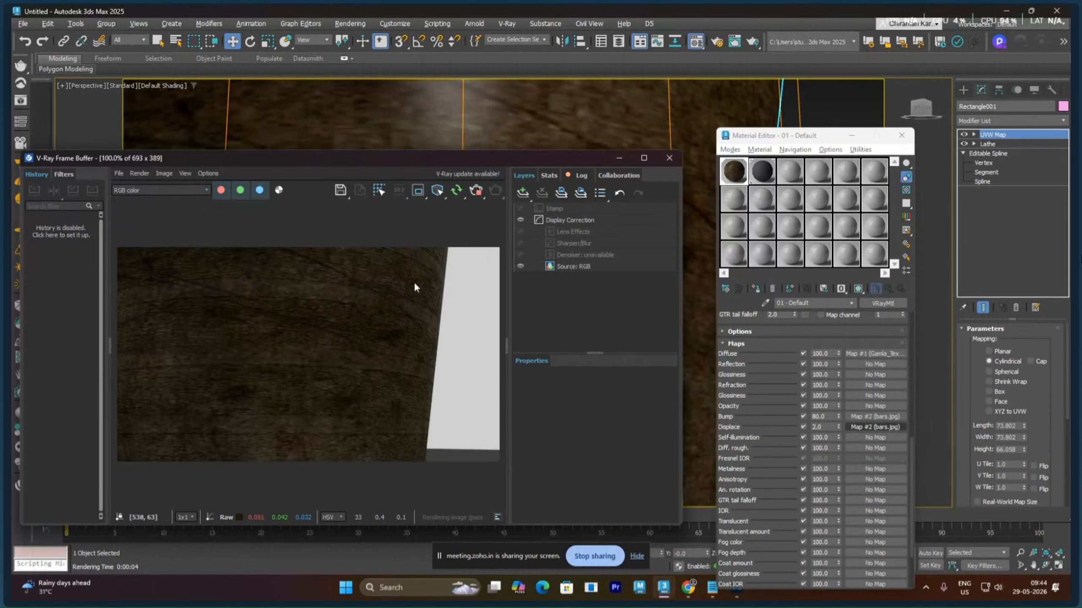
click(471, 193)
click(458, 192)
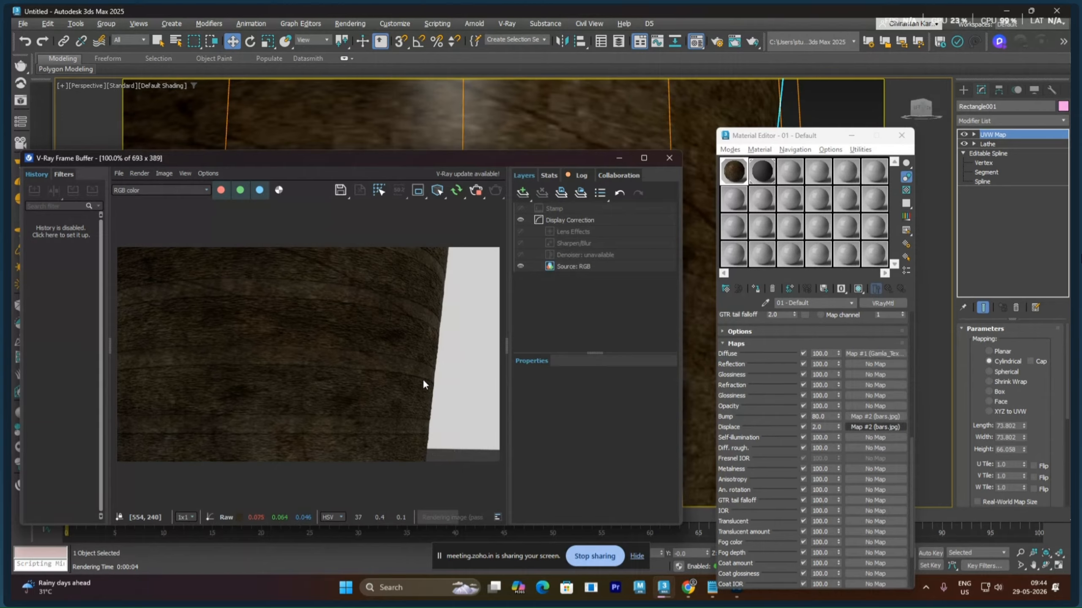
Try a displacement amount of -3 on the material and settle on 3
click(832, 427)
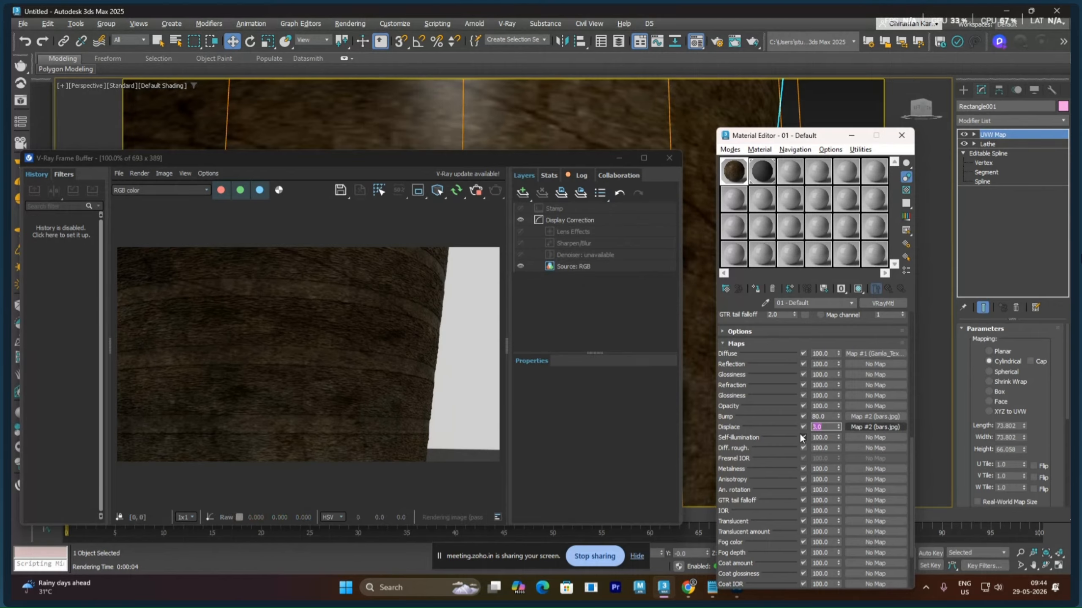
click(814, 427)
key(Return)
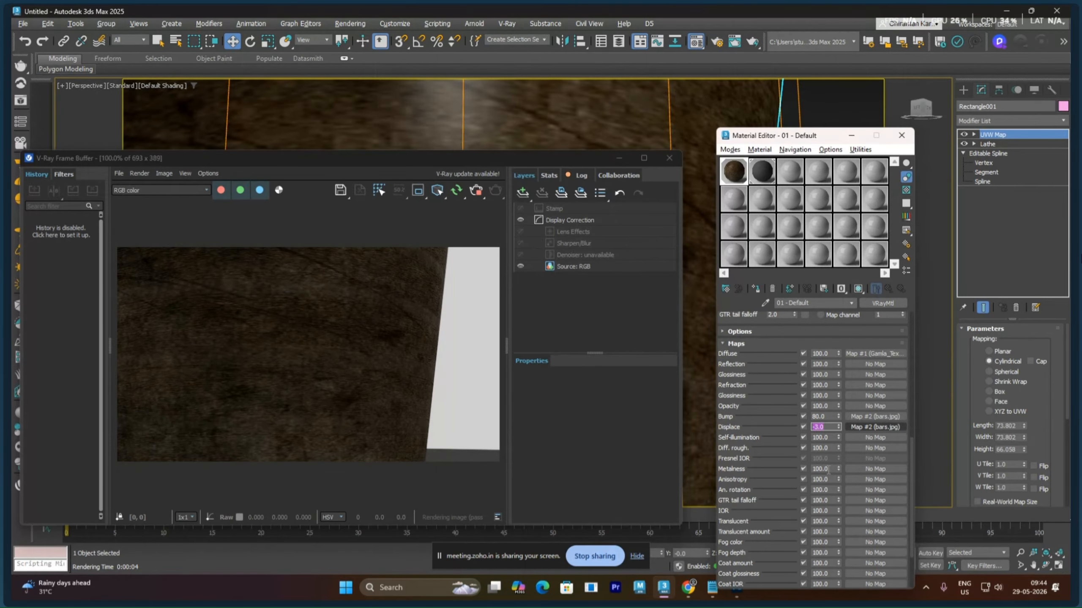
text(3)
key(Return)
Frame the whole pot, stop the interactive render and produce a full production render
drag(441, 165, 482, 280)
scroll(506, 201, down, 5)
alt+middle_drag(505, 201, 515, 235)
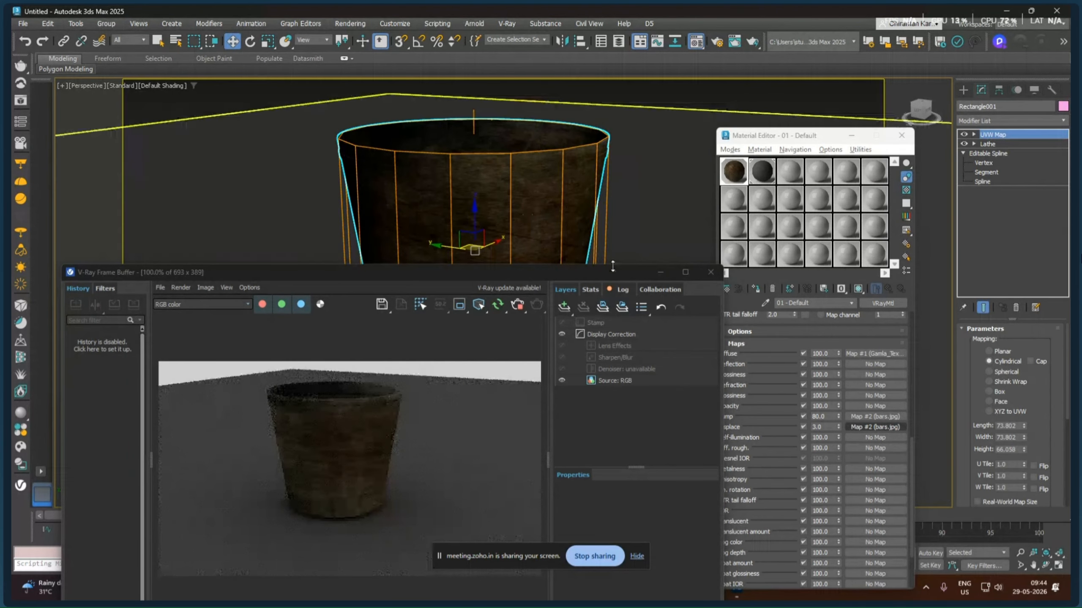
drag(597, 272, 471, 199)
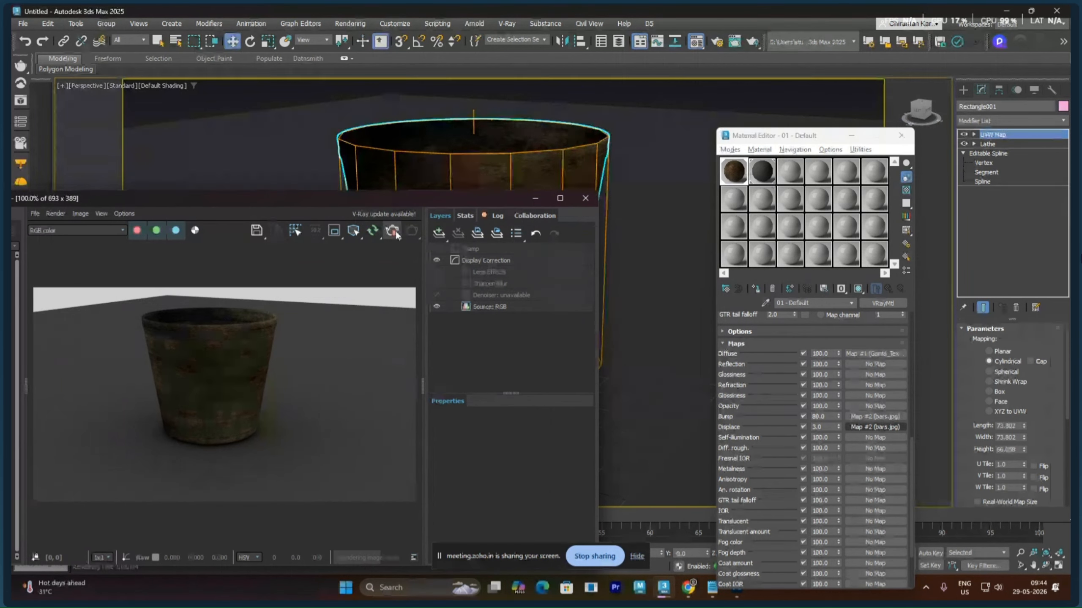
click(412, 232)
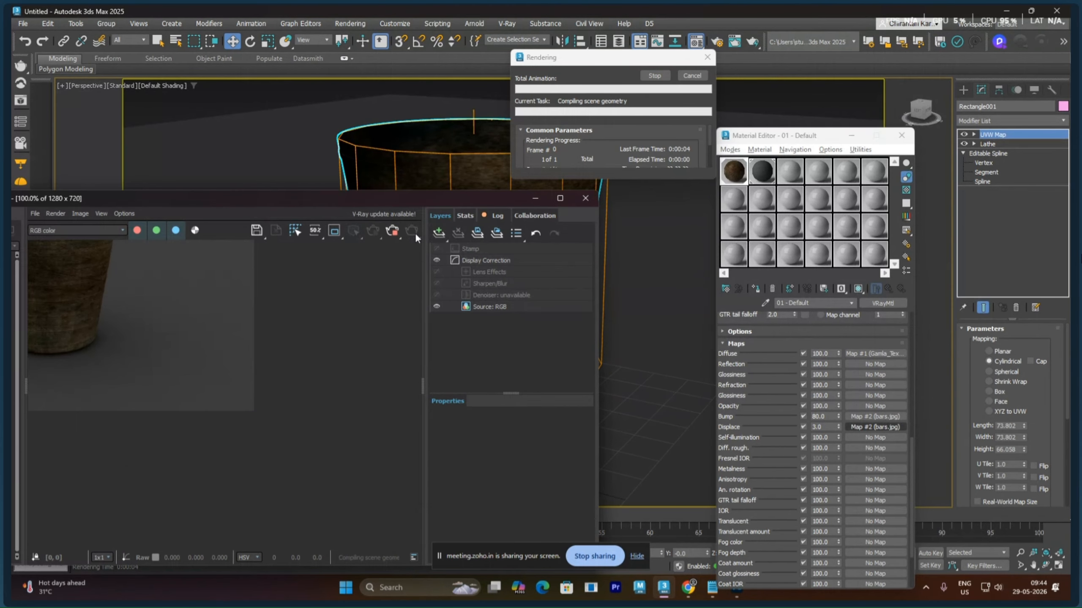
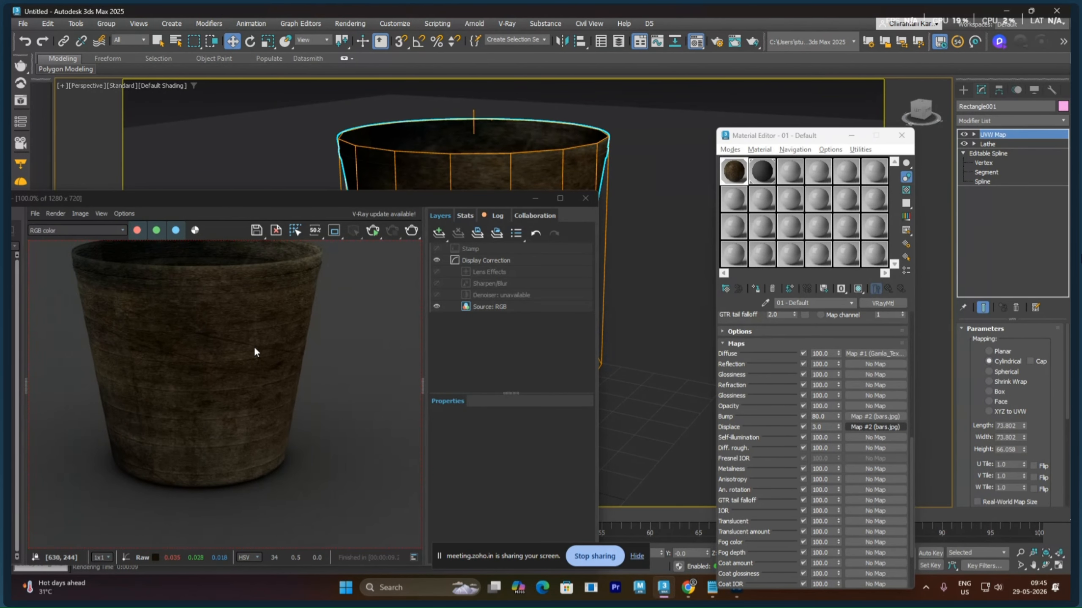
Assign the unused material 03 - Default to the pot and start the interactive render
click(792, 177)
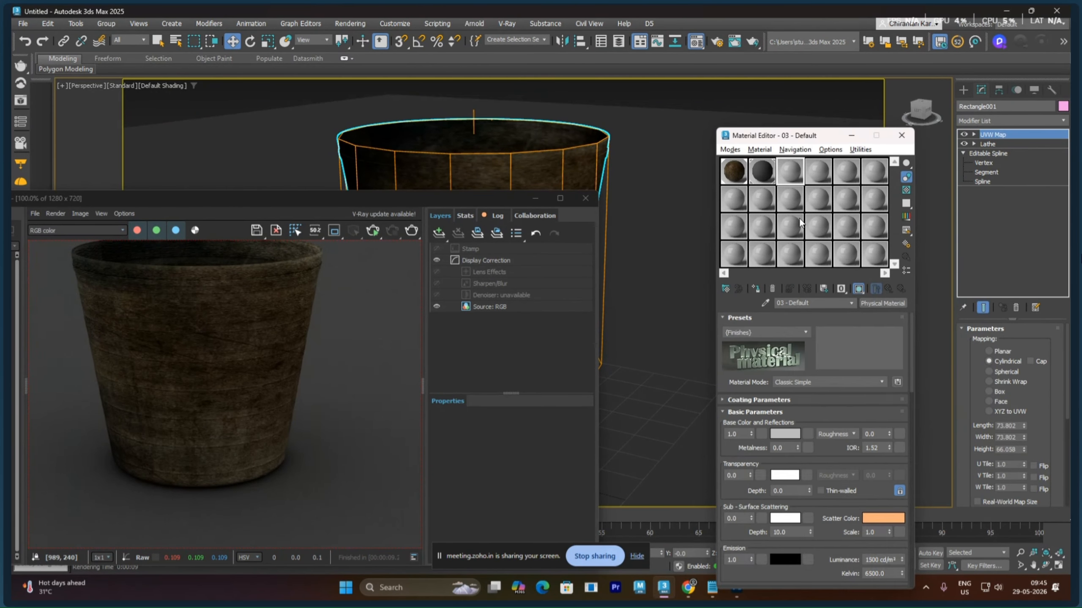
click(756, 290)
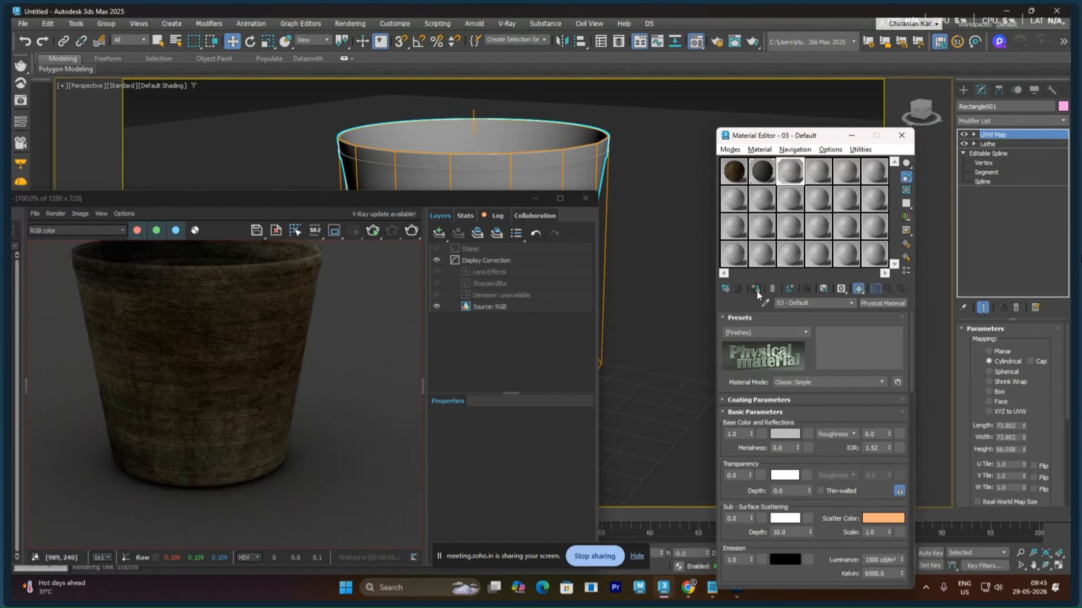
click(377, 234)
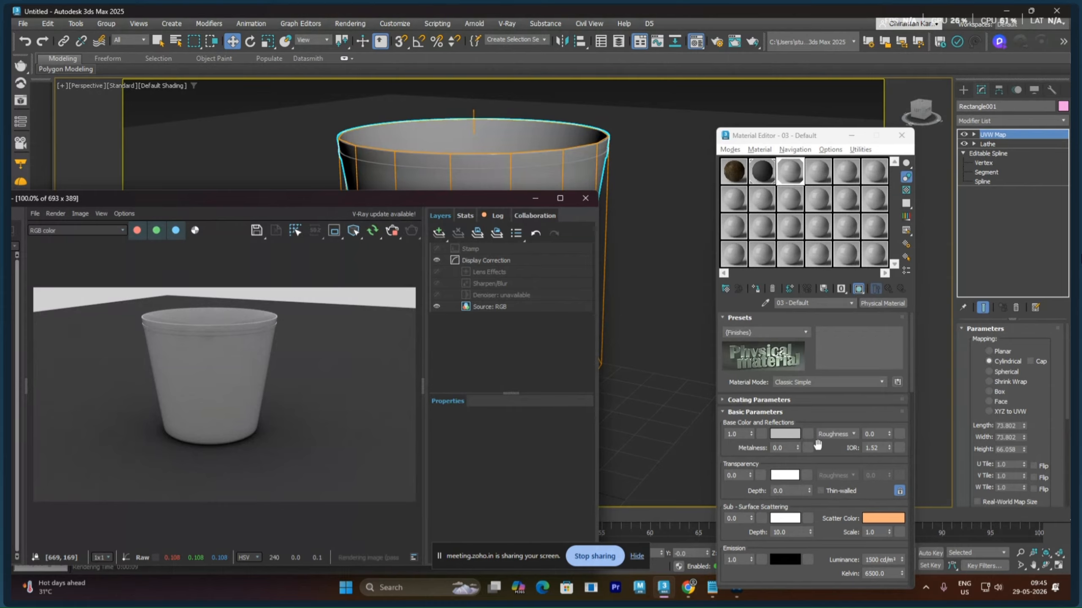
click(887, 303)
scroll(468, 388, down, 5)
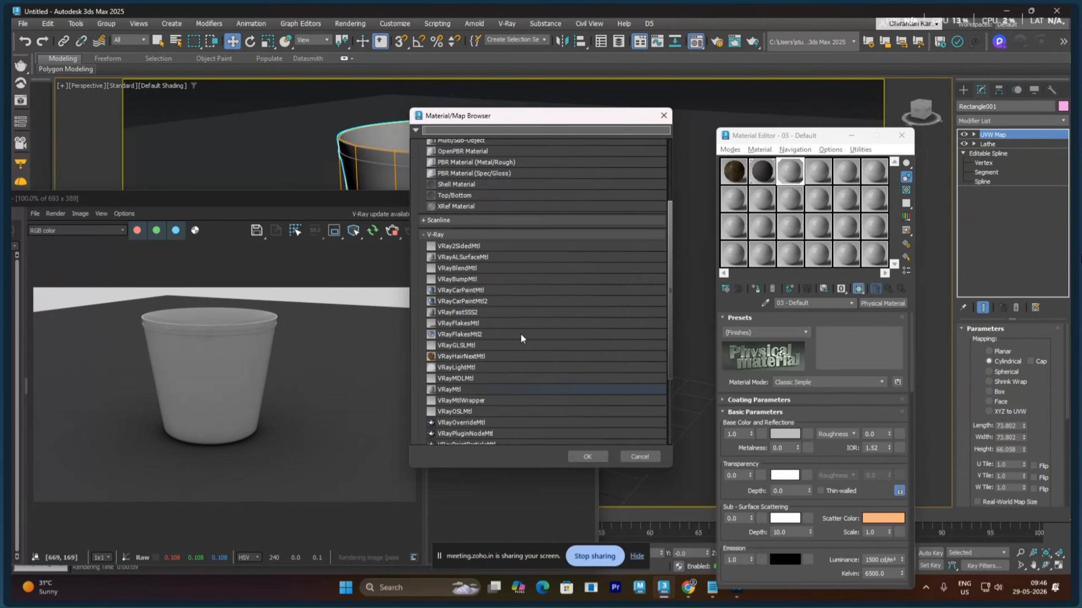
key(Return)
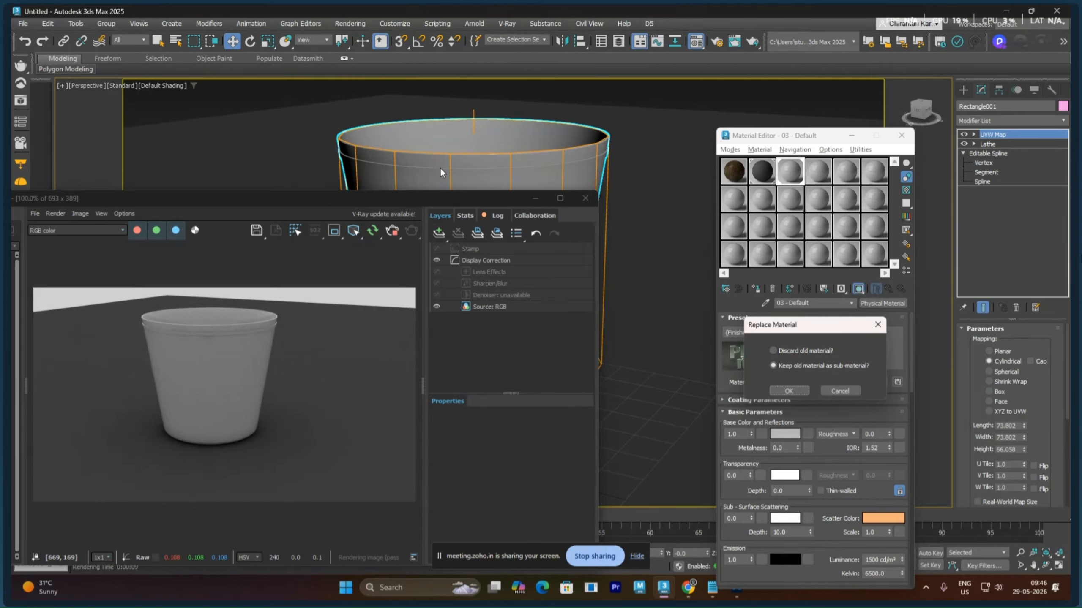
click(782, 391)
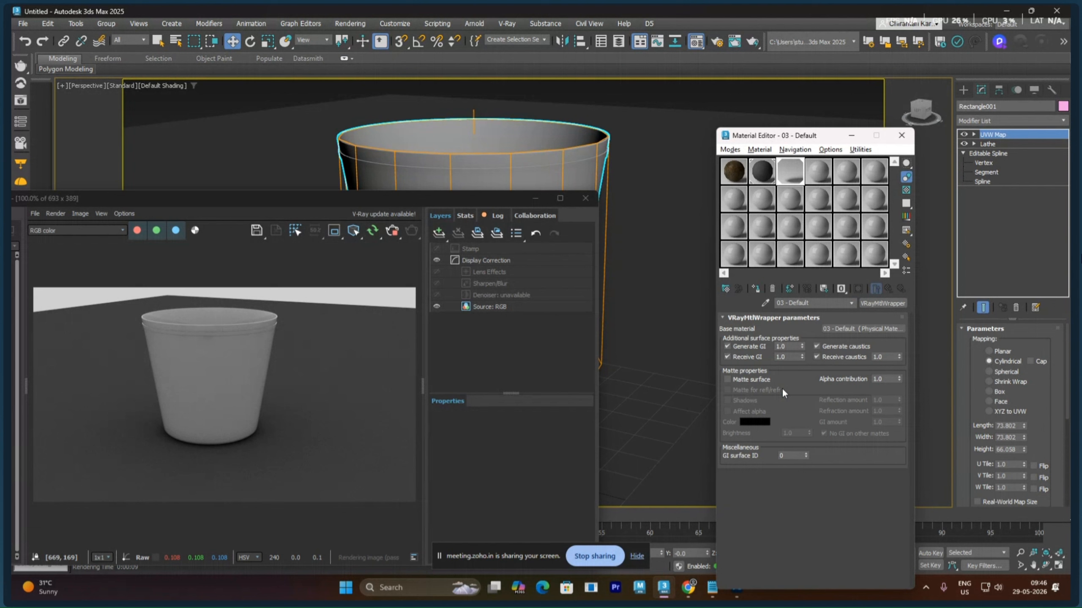
Change the pot material's type to VRayMtl and set its diffuse colour to brown 6B451D
click(875, 304)
double_click(471, 372)
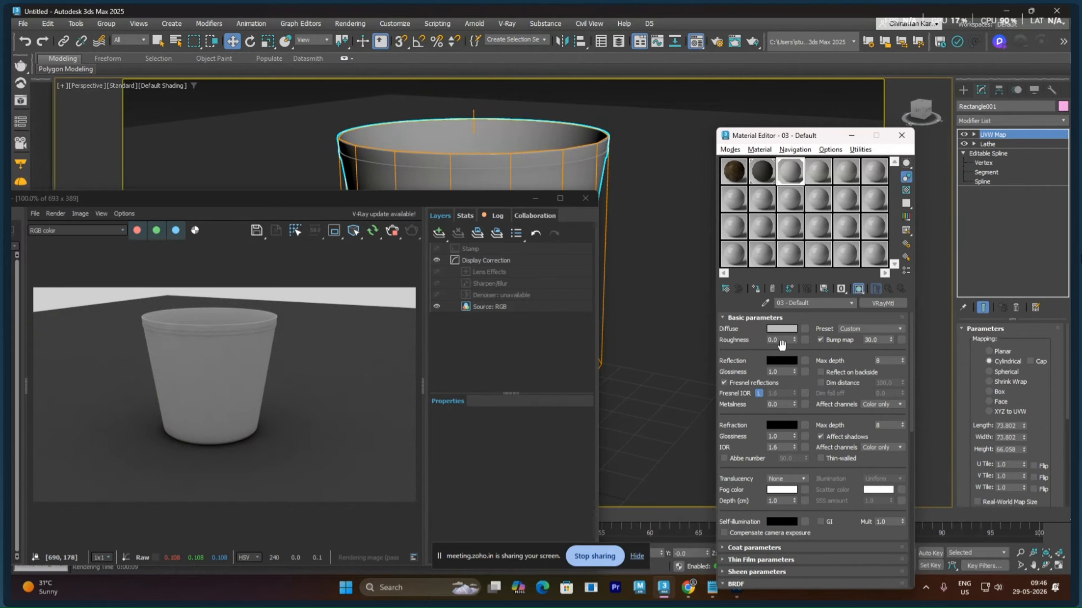
click(782, 328)
click(518, 275)
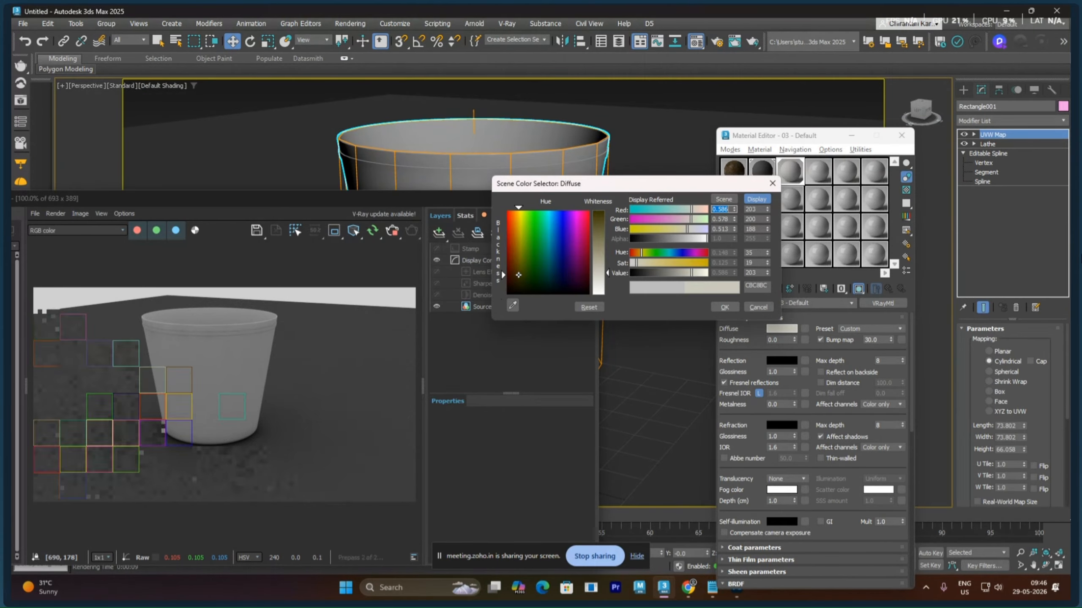
click(514, 274)
drag(607, 272, 607, 232)
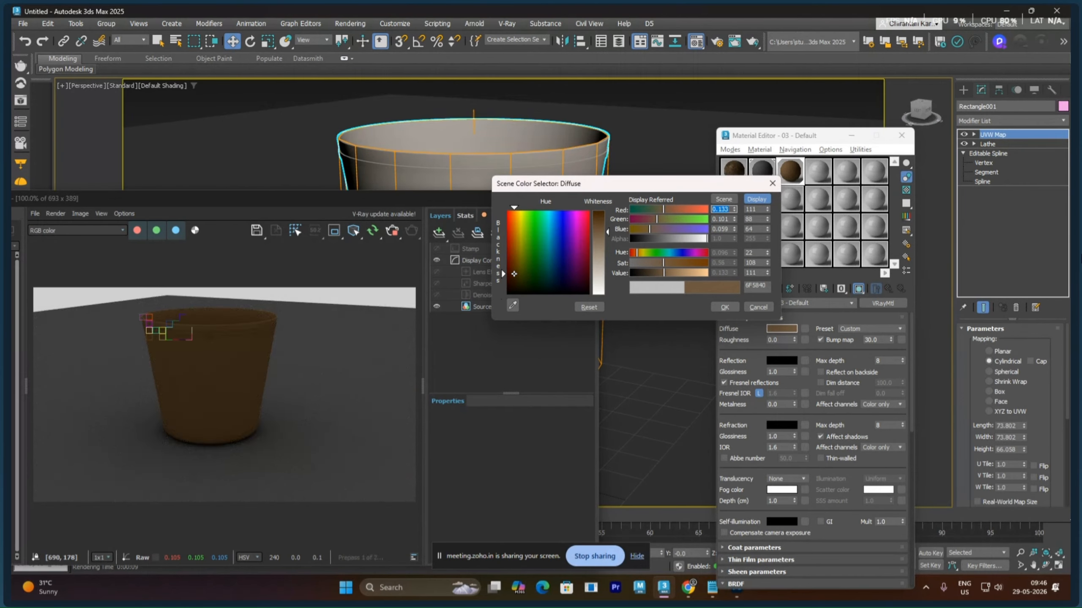
click(662, 272)
click(664, 263)
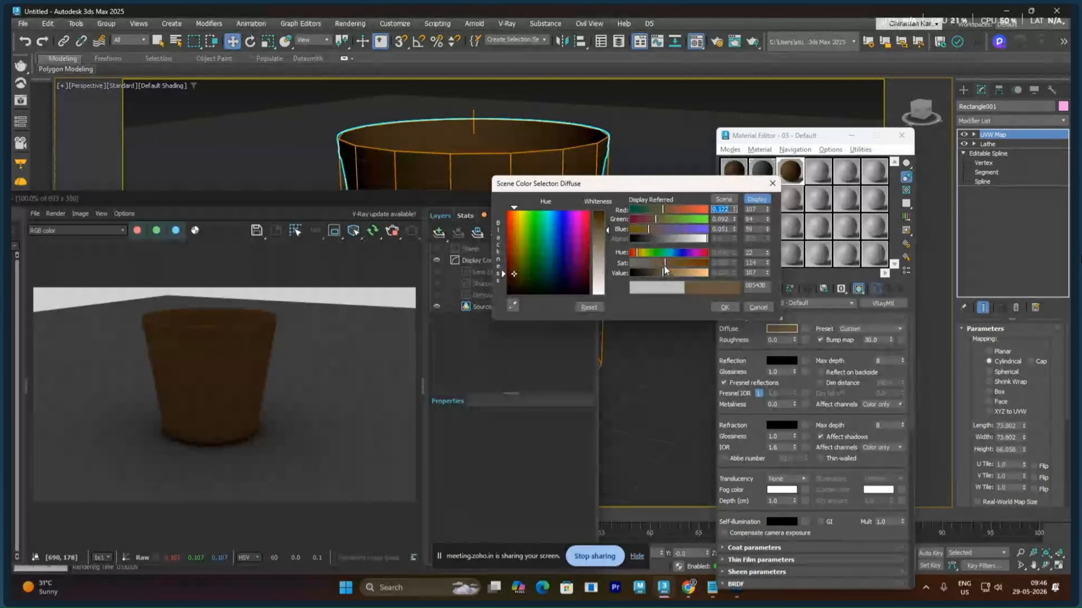
drag(664, 264, 686, 261)
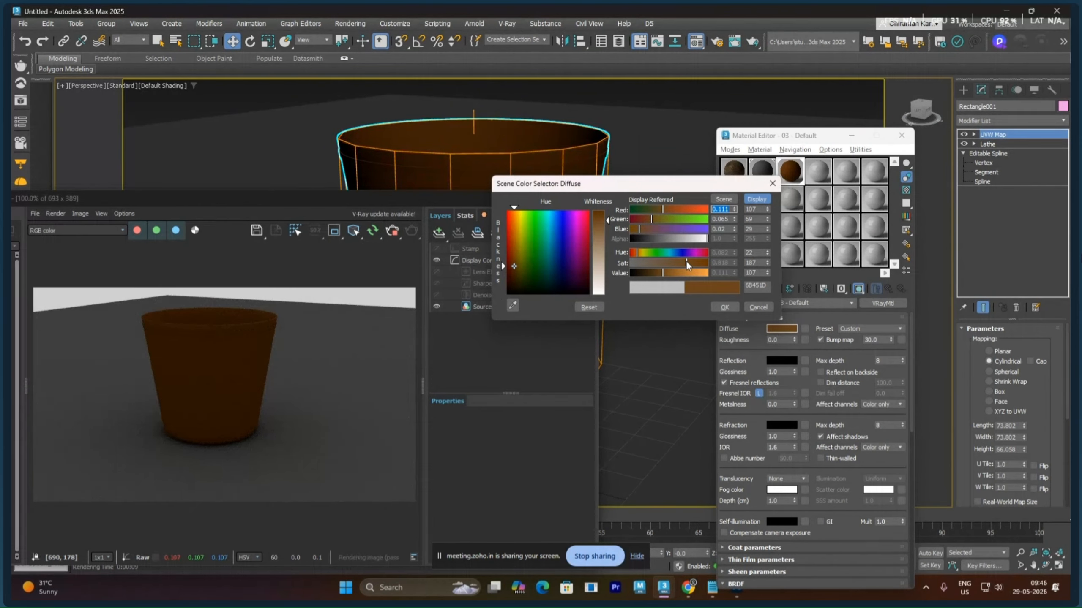
click(723, 307)
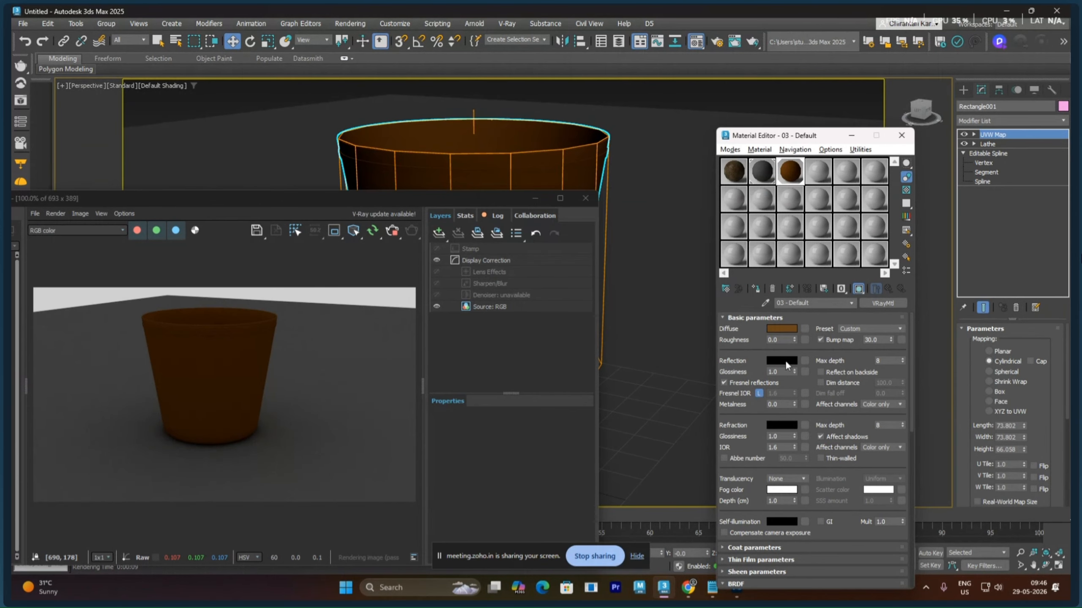
Set the material's reflection colour to a grey with value 177 and its reflection glossiness to 0.55
click(781, 361)
drag(605, 284, 604, 302)
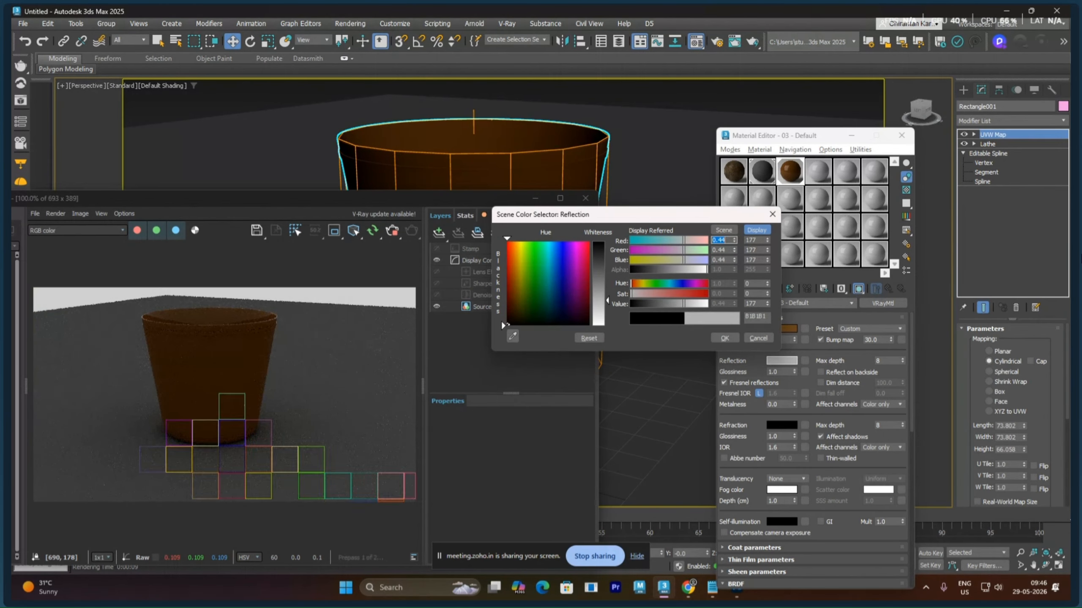
click(723, 338)
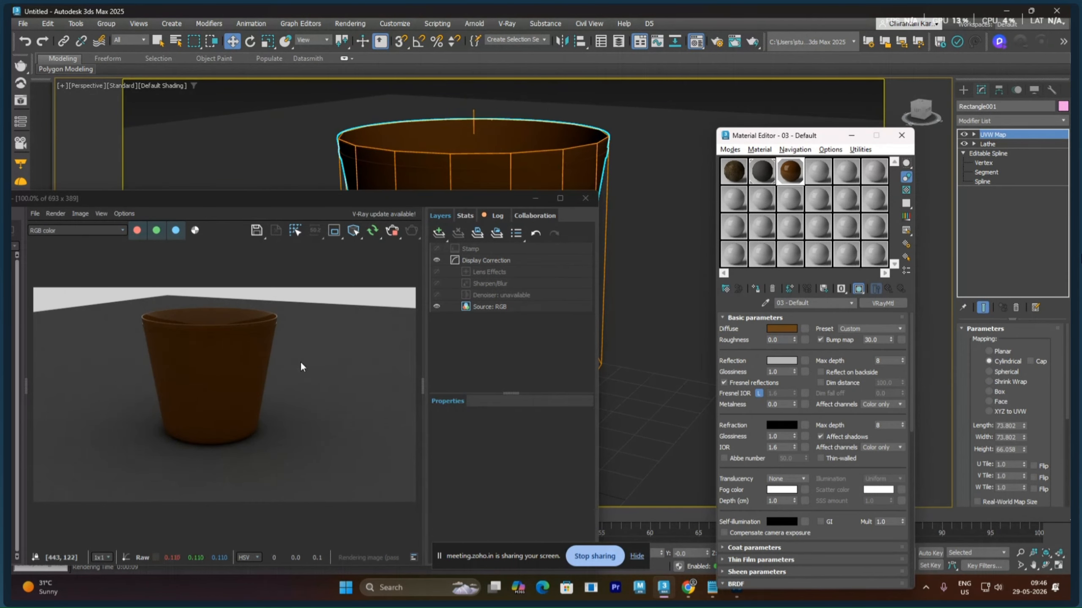
click(782, 372)
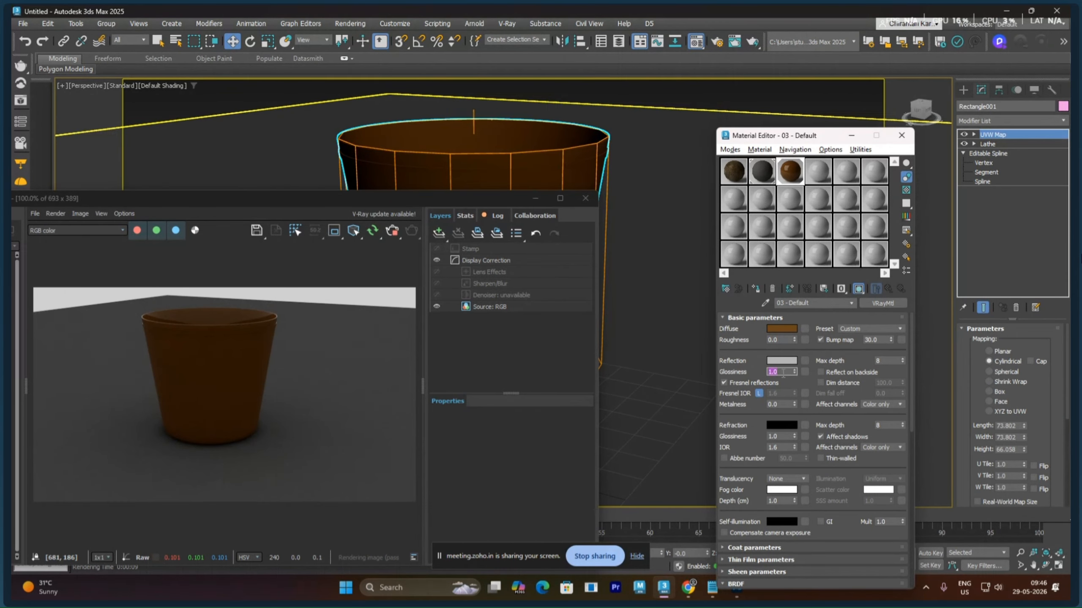
text(0.55)
key(Return)
Assign a Noise map to the bump slot of the pot's brown material
scroll(741, 387, down, 15)
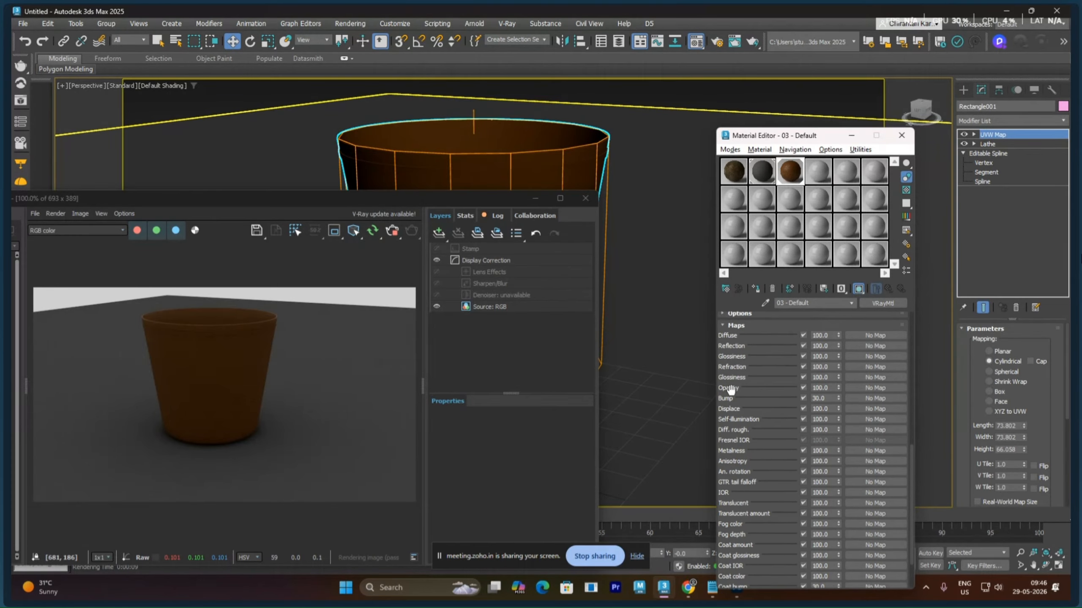
click(862, 398)
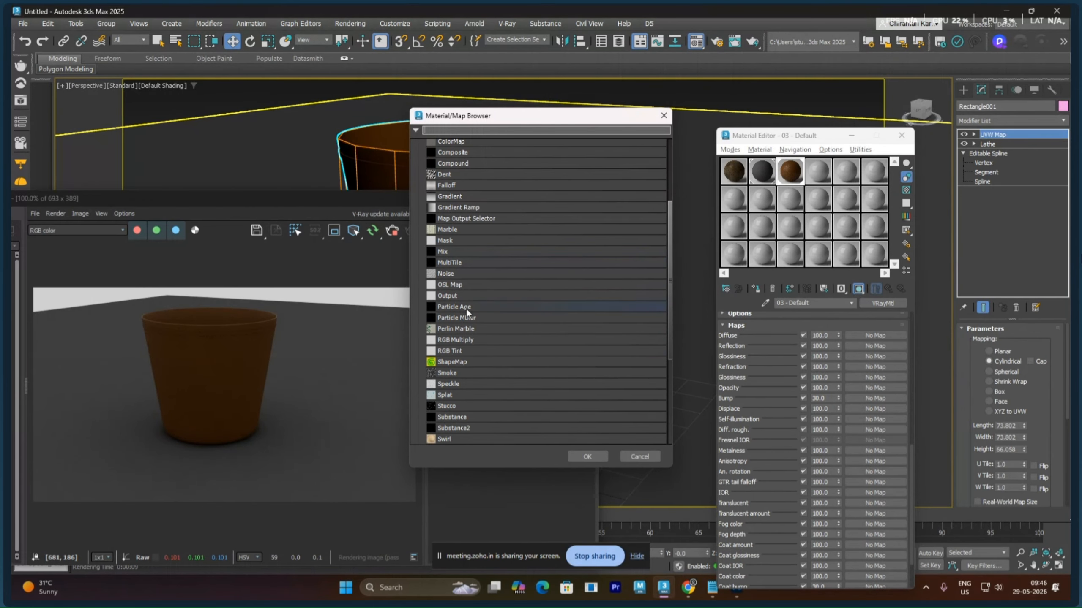
scroll(469, 352, down, 2)
scroll(470, 353, down, 3)
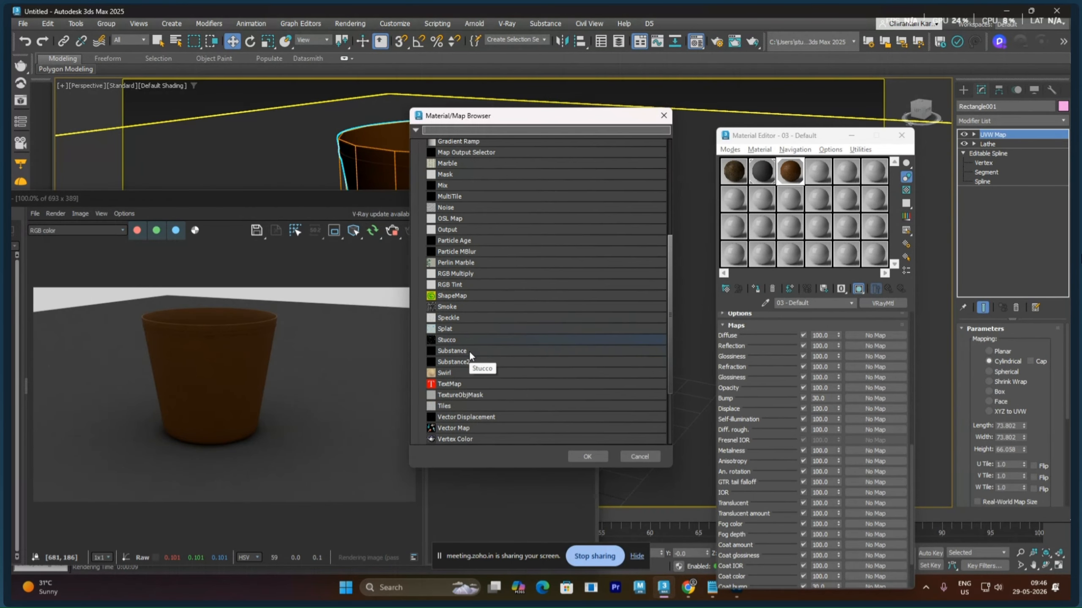
scroll(463, 360, up, 3)
double_click(447, 249)
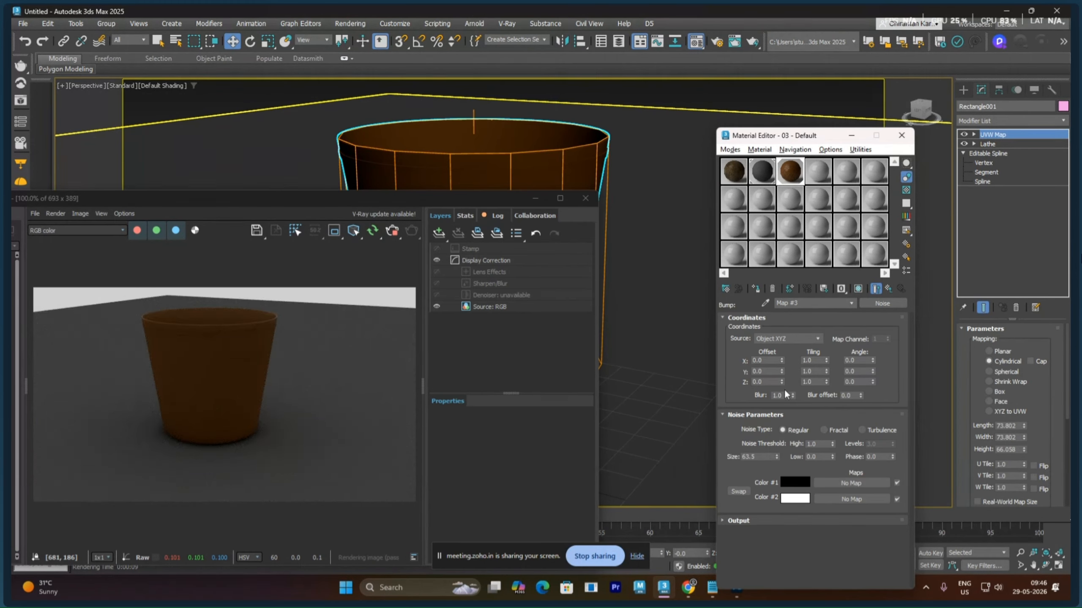
Set the bump's Noise map to Fractal with a size of 1.0 and check the surface close up in the render
click(824, 430)
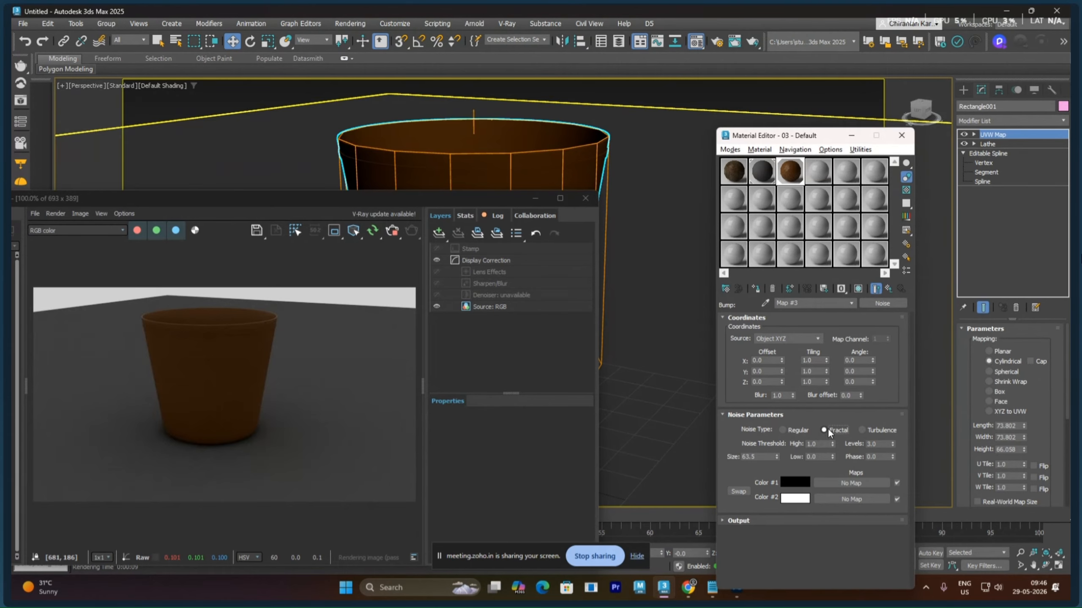
double_click(765, 457)
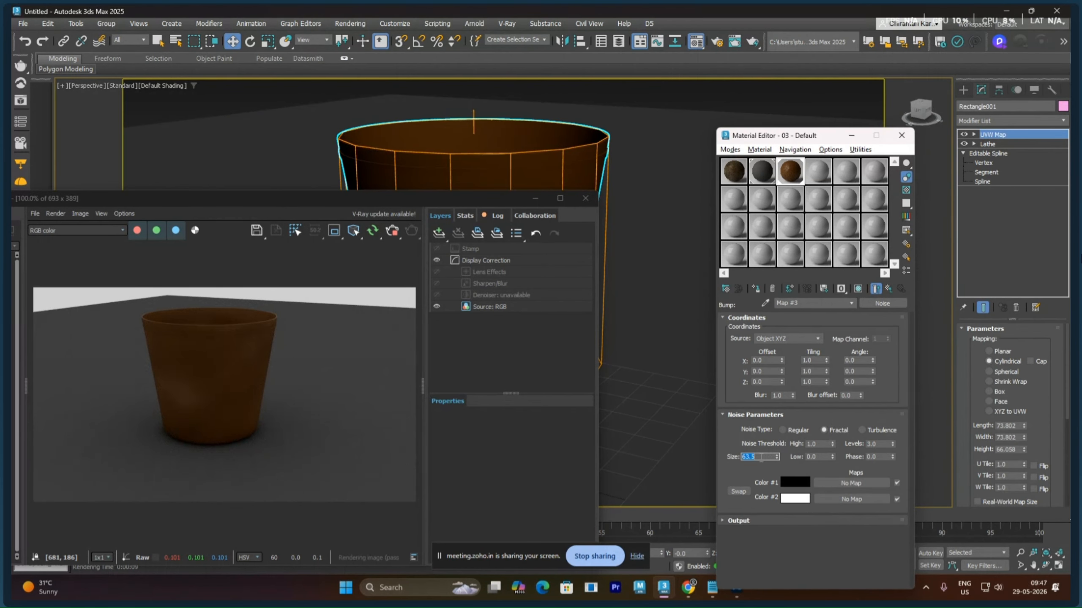
text(2)
key(Return)
key(Return)
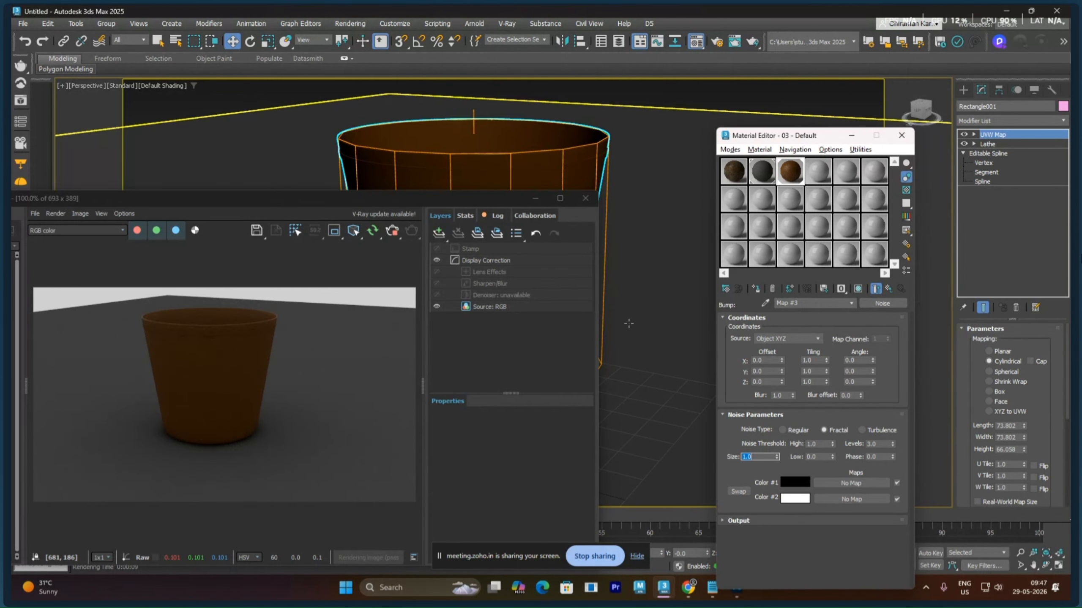
drag(464, 200, 424, 166)
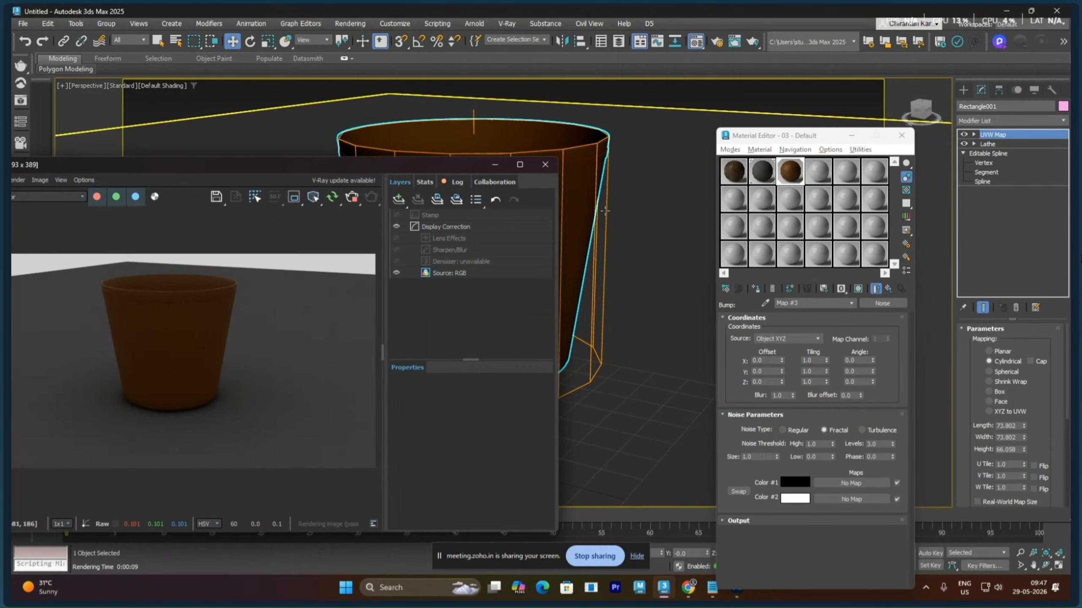
middle_drag(626, 208, 831, 209)
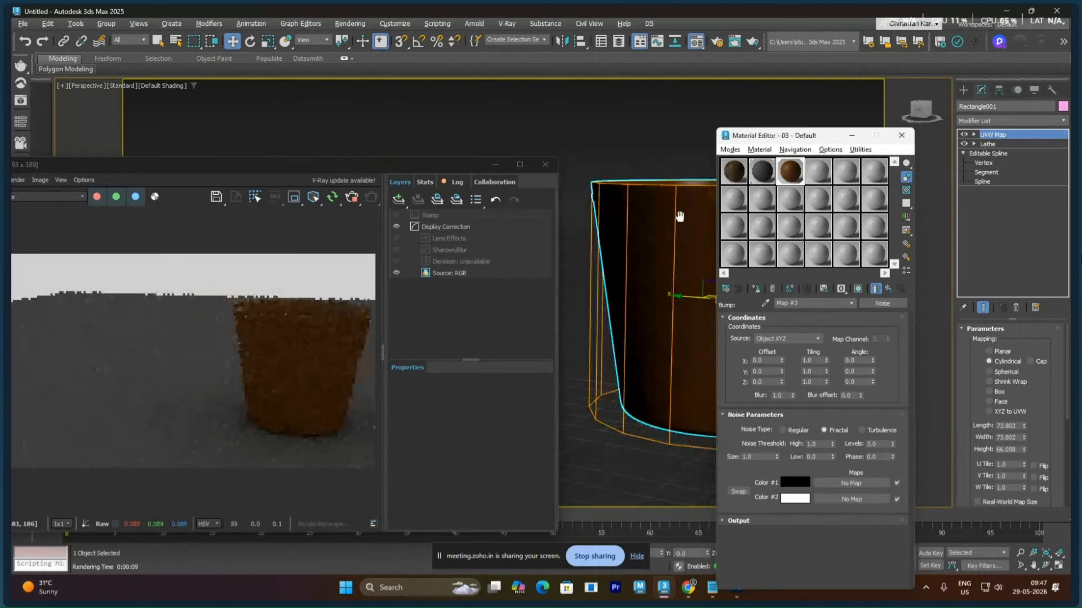
right_click(676, 237)
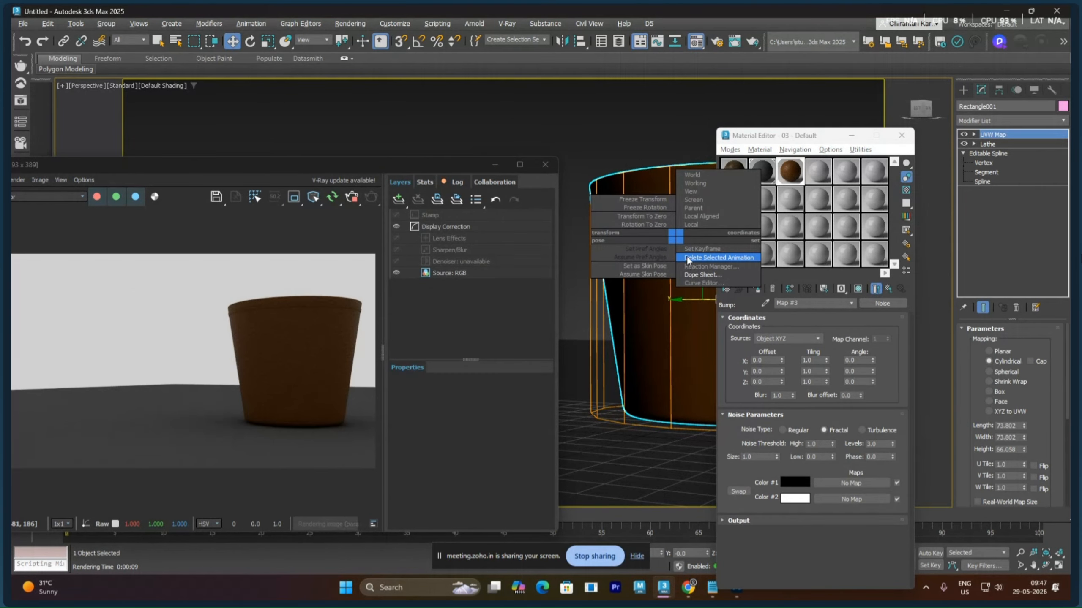
click(686, 257)
scroll(686, 264, up, 5)
scroll(669, 332, up, 5)
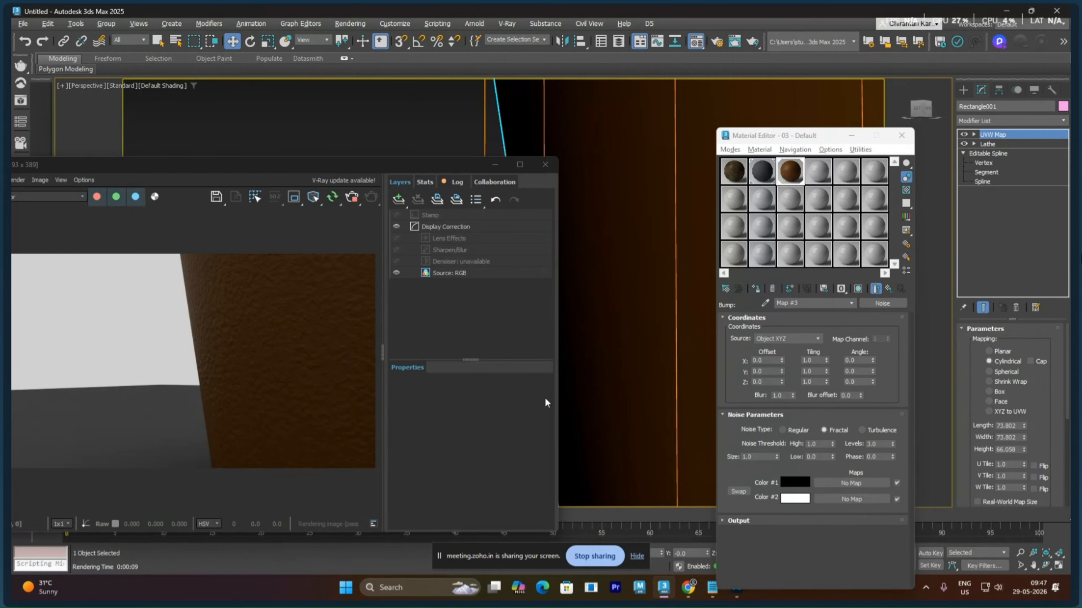
Load bars.jpg as a bitmap in the material's Displace slot and restart the interactive render
click(887, 289)
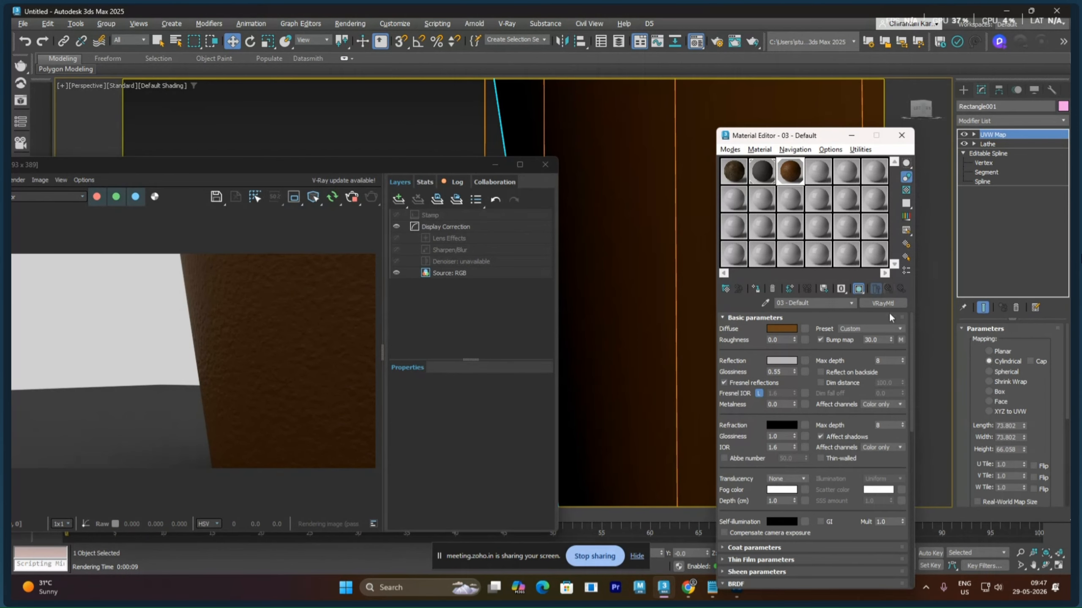
scroll(731, 469, down, 10)
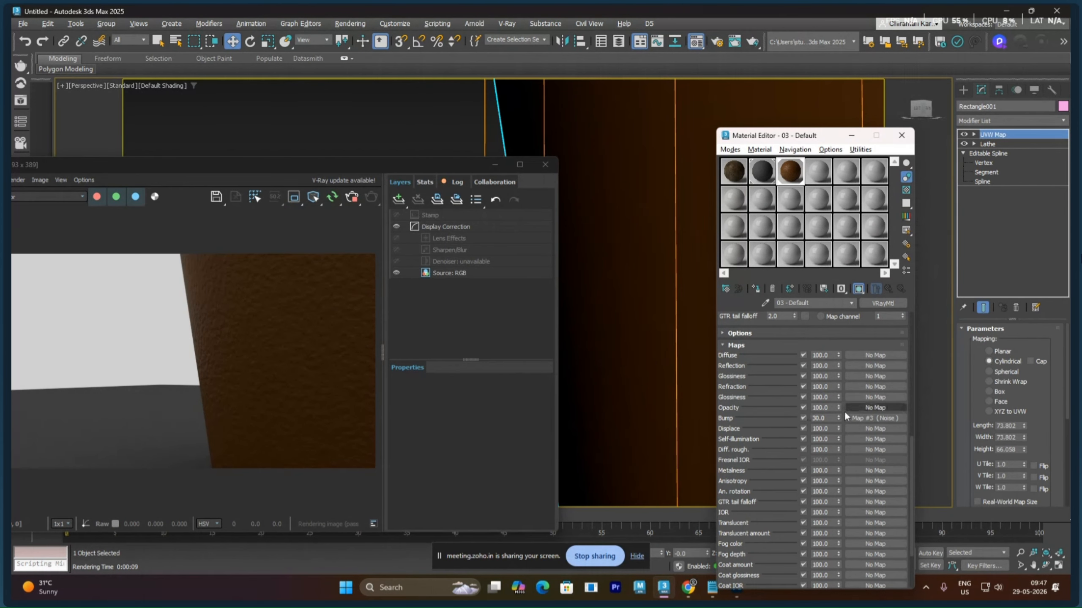
click(866, 419)
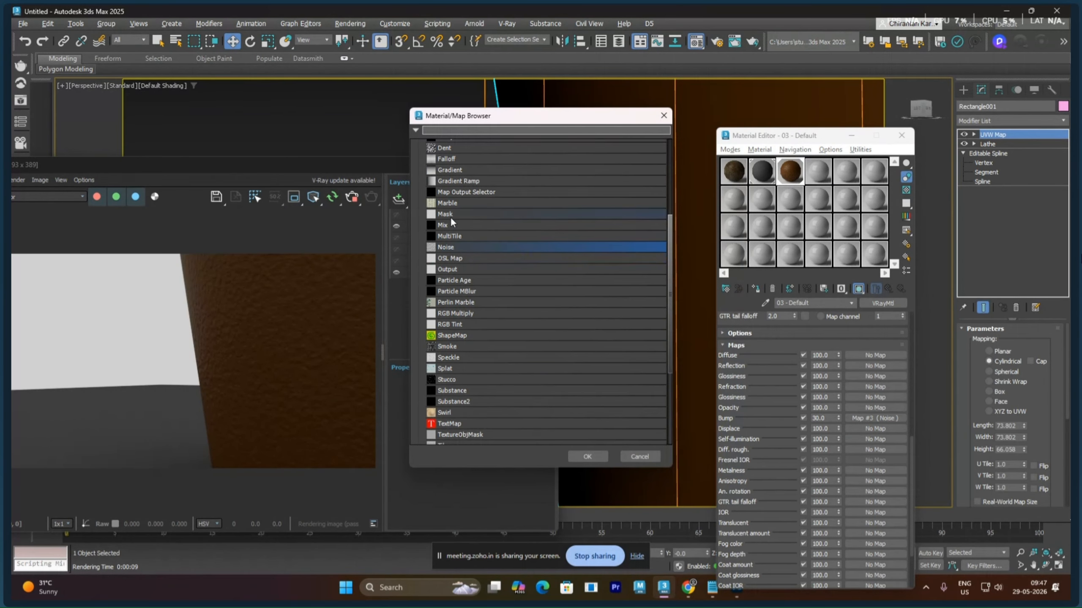
scroll(451, 230, up, 5)
double_click(443, 195)
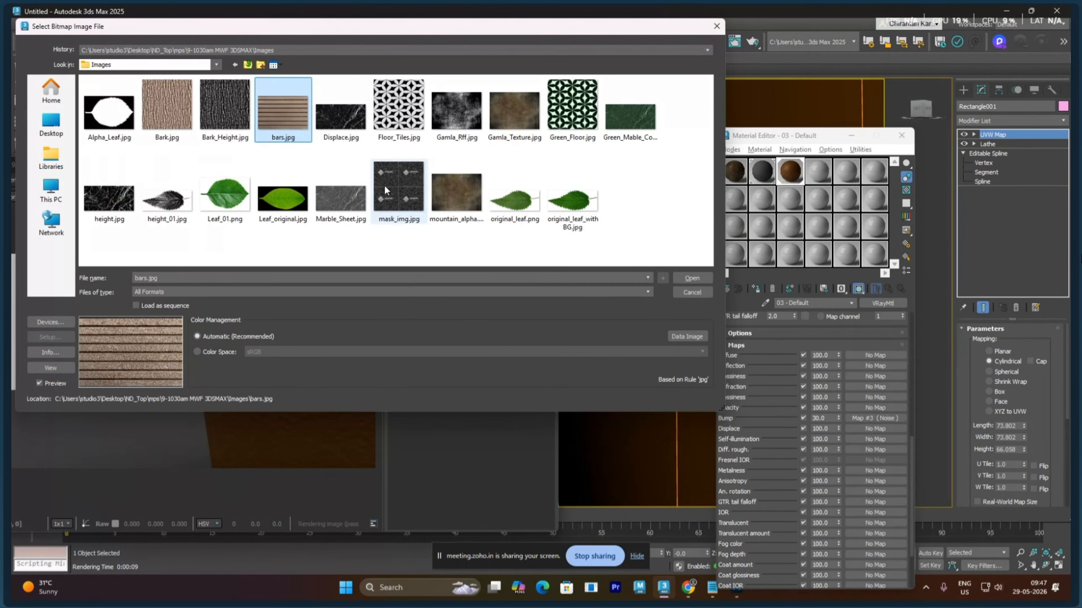
click(693, 280)
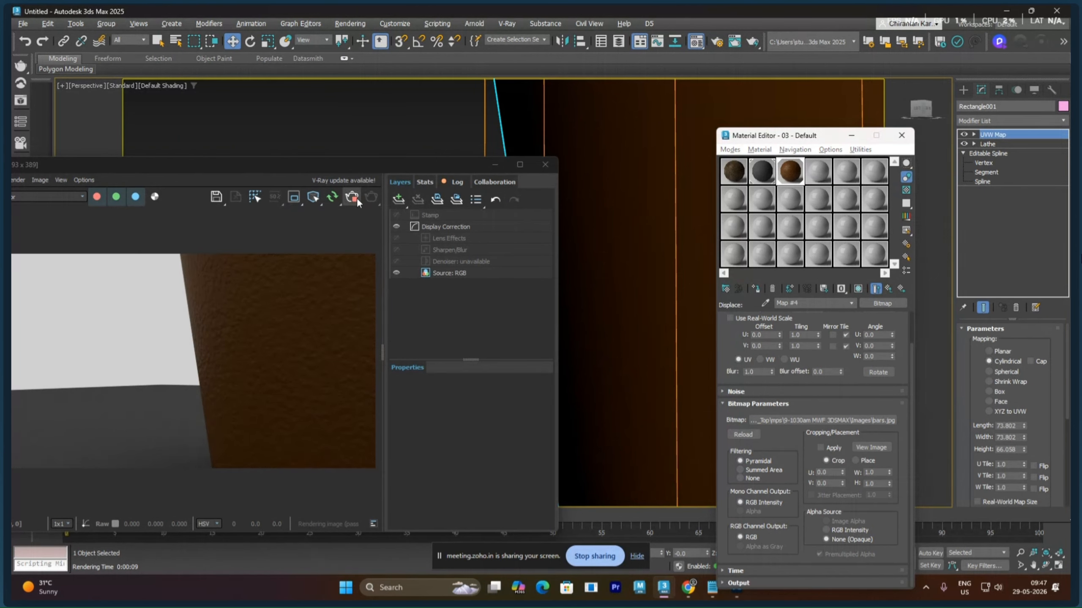
click(334, 198)
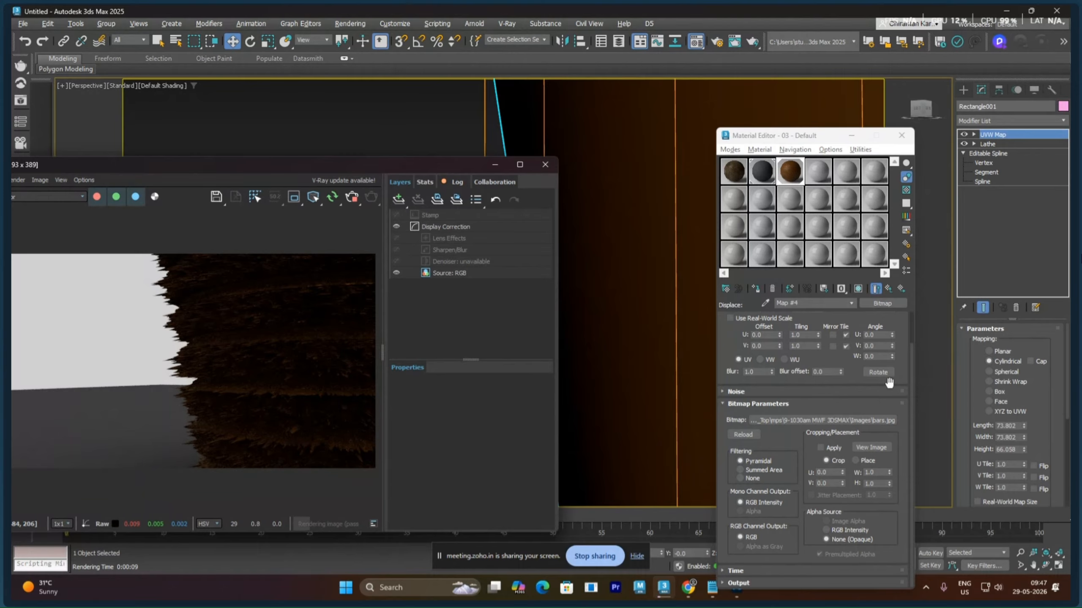
Set the material's Displace amount to 3.0 and check the whole pot in the interactive render
scroll(838, 401, up, 2)
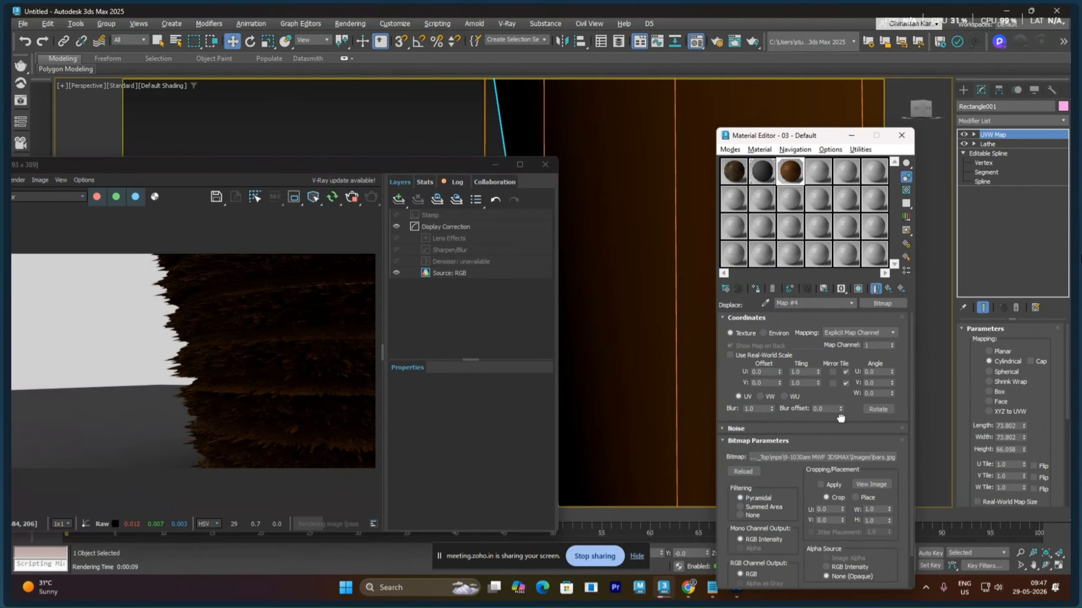
click(887, 290)
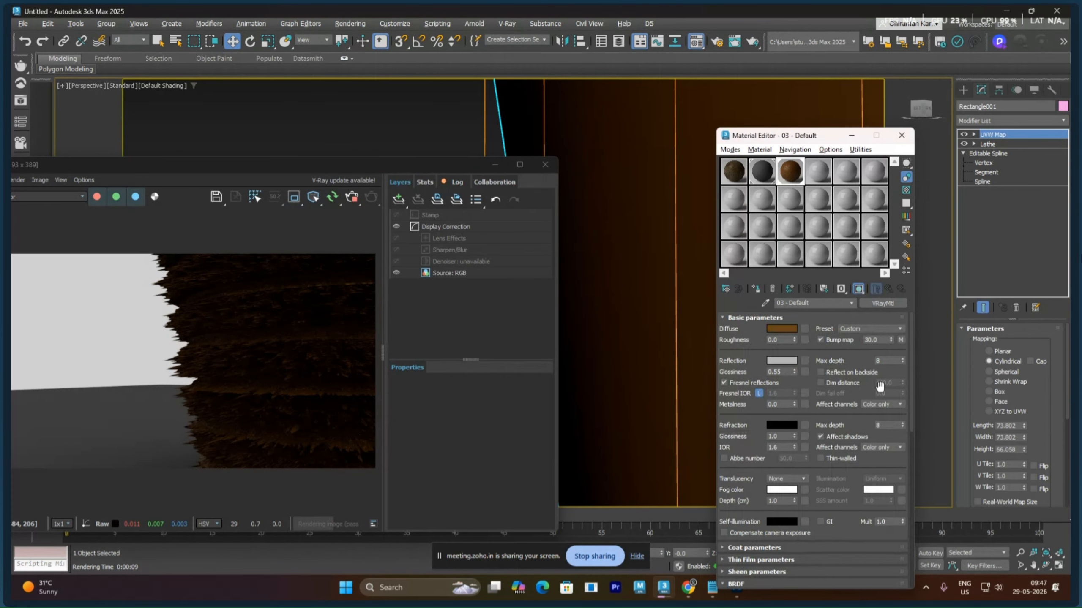
scroll(743, 425, down, 10)
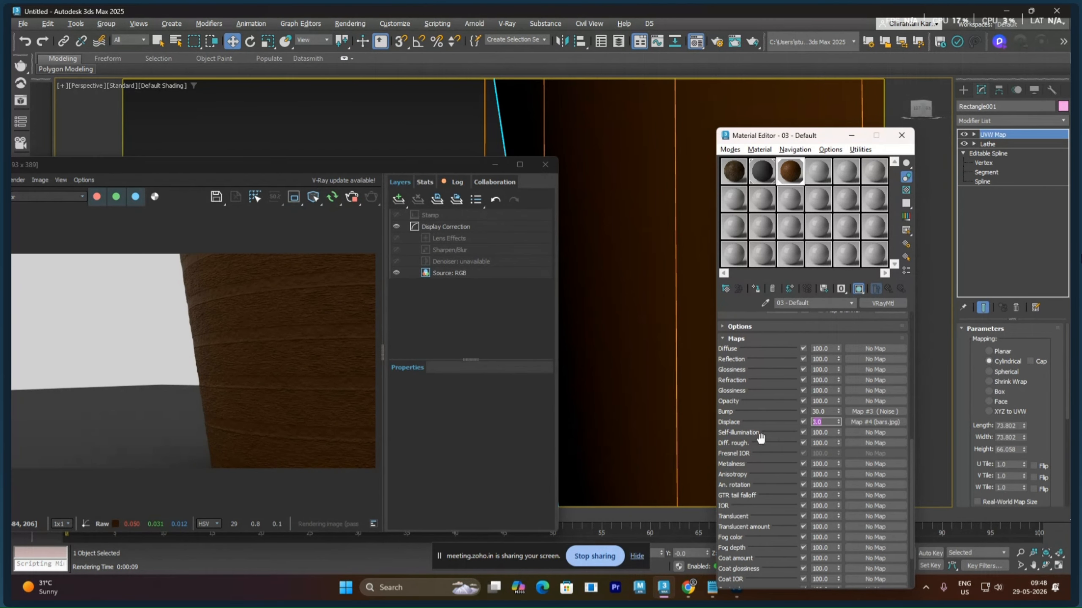
alt+middle_drag(585, 327, 578, 307)
scroll(674, 275, down, 8)
scroll(578, 306, up, 6)
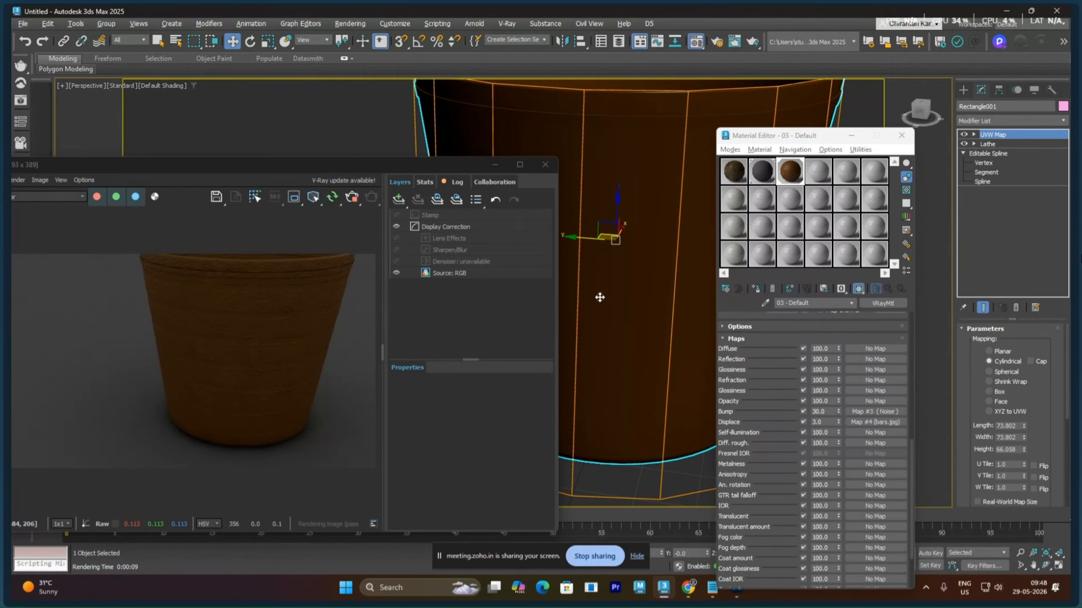
middle_drag(600, 297, 639, 289)
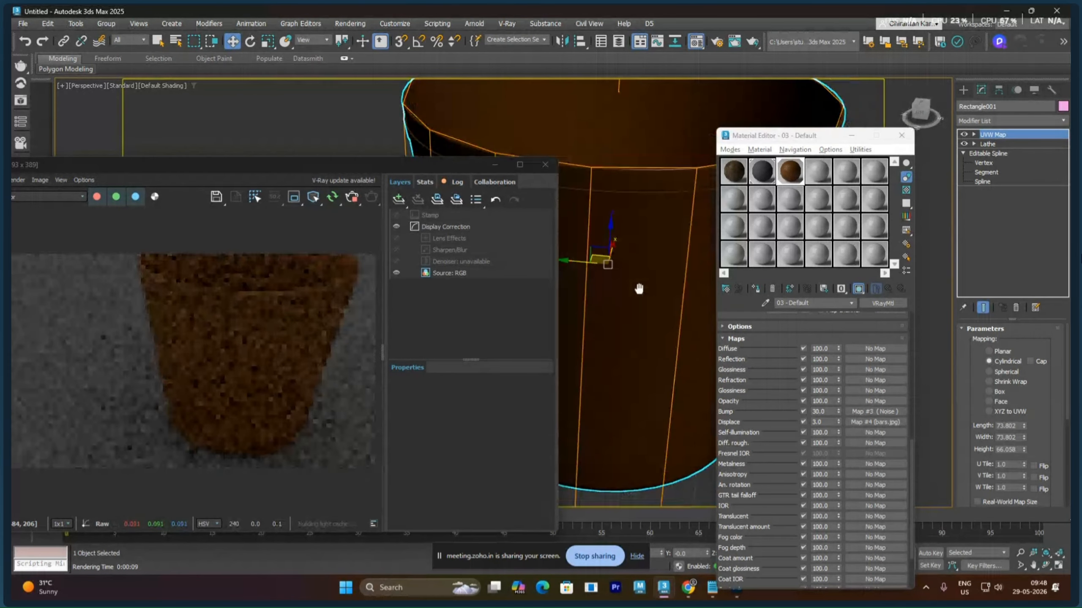
scroll(638, 294, down, 2)
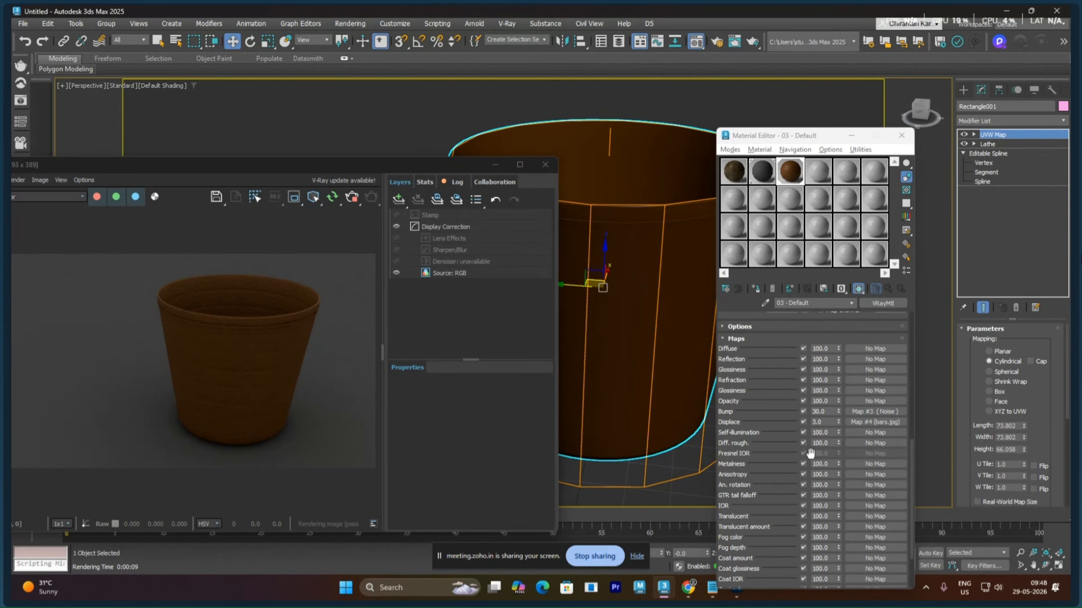
Set the material's Bump amount to 80 and restart the interactive render
click(830, 412)
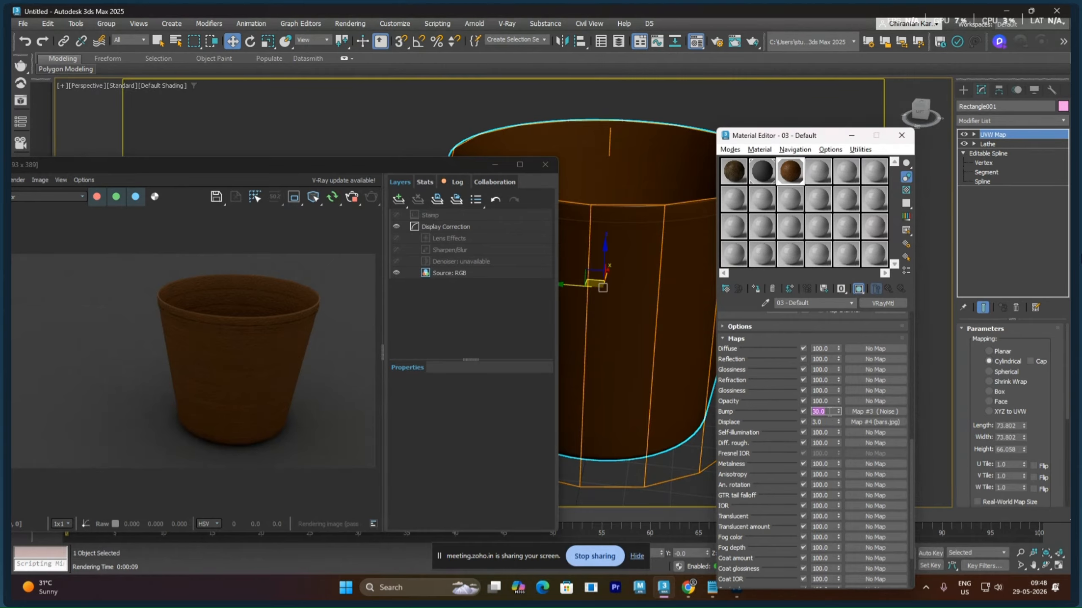
text(80)
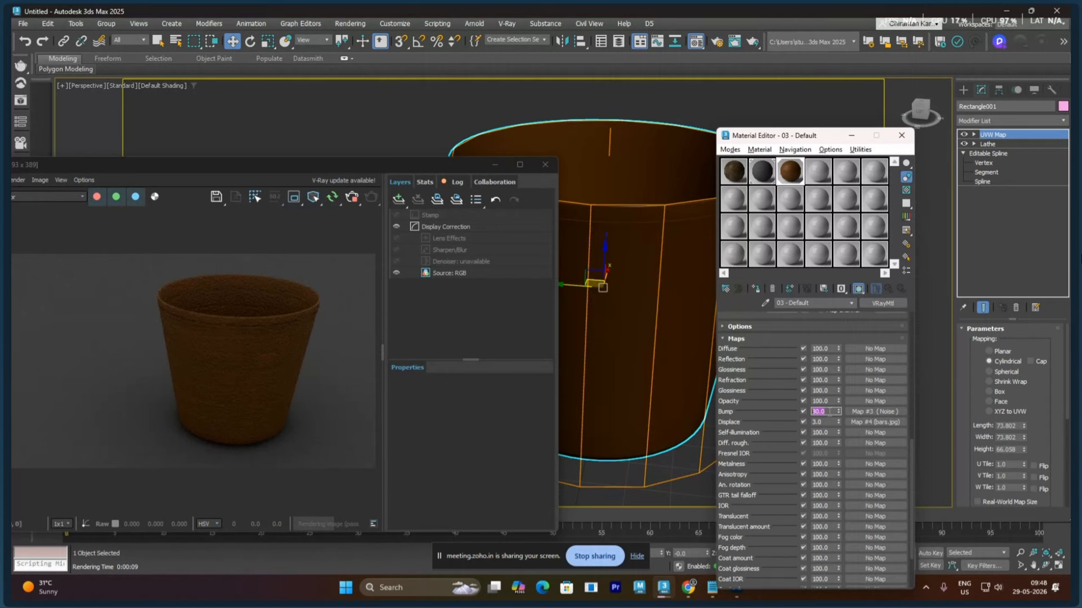
click(352, 197)
click(334, 198)
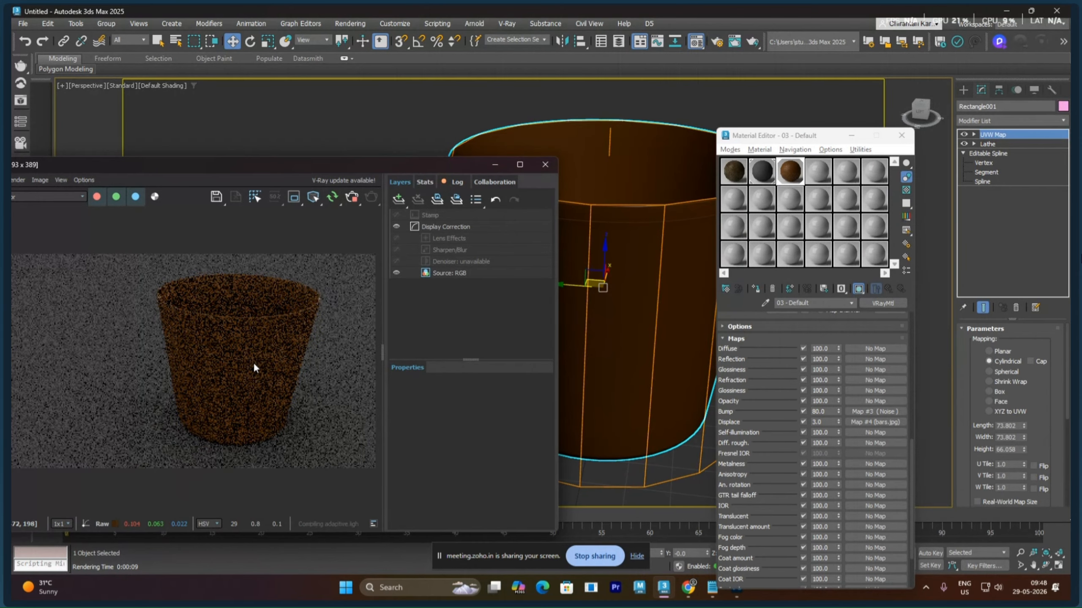
Stop the interactive render, produce a full production render of the pot and close the frame buffer
click(352, 198)
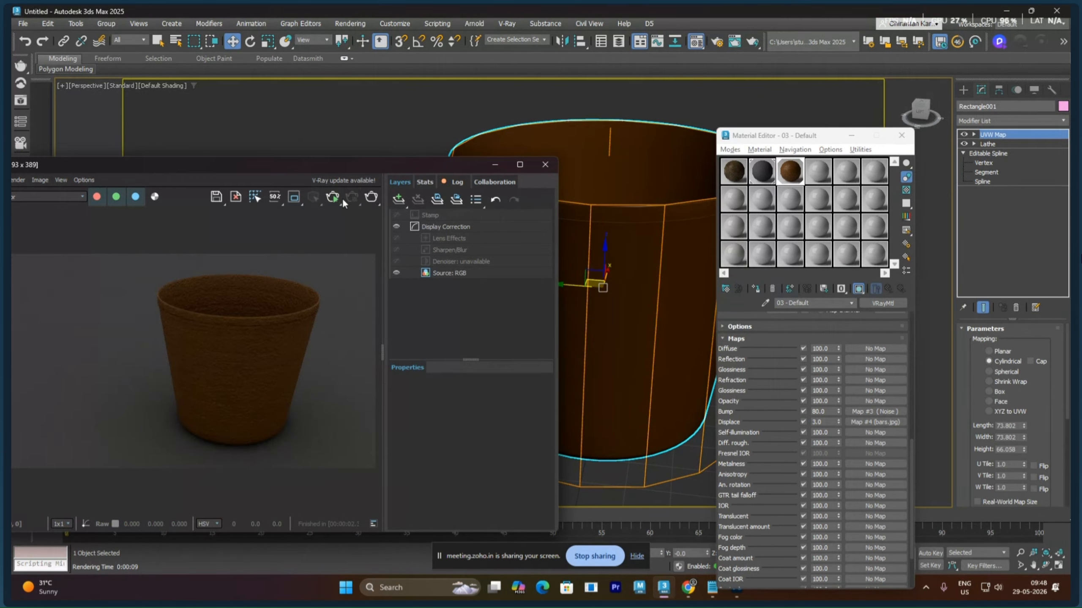
click(371, 197)
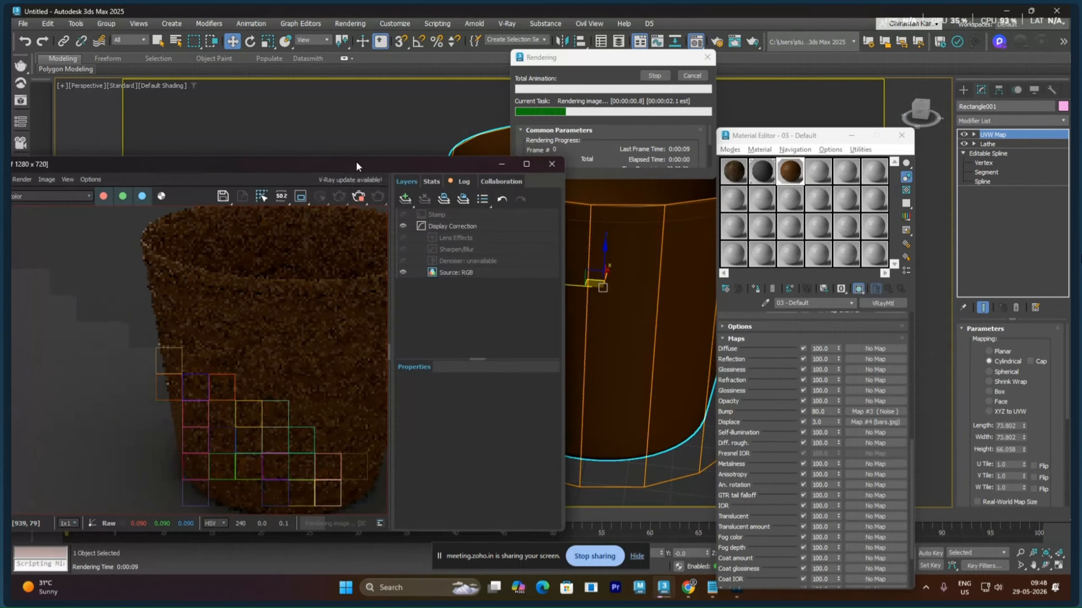
drag(355, 160, 558, 126)
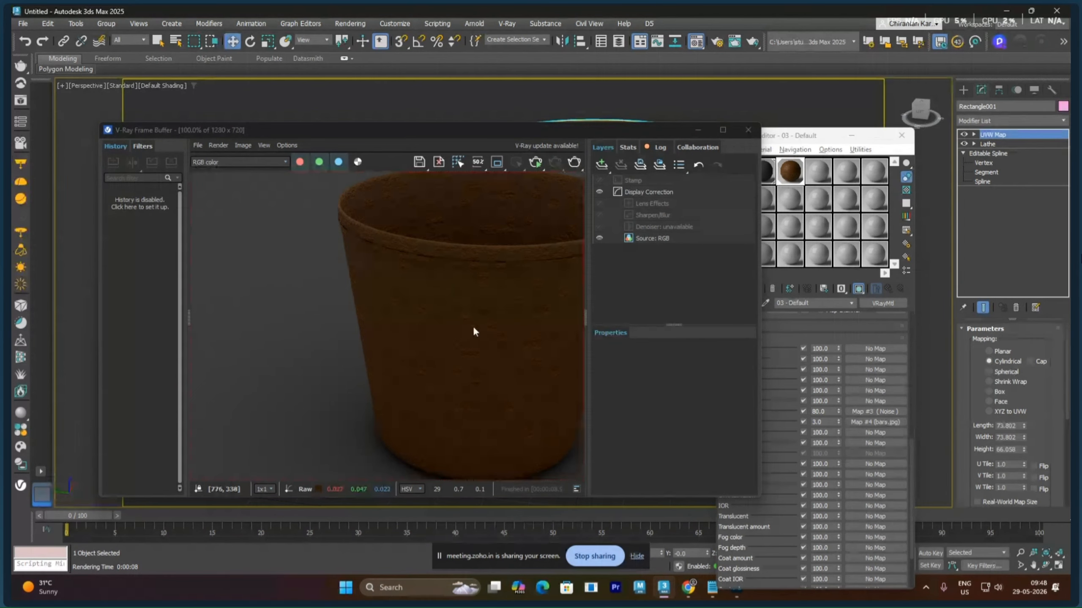
click(750, 131)
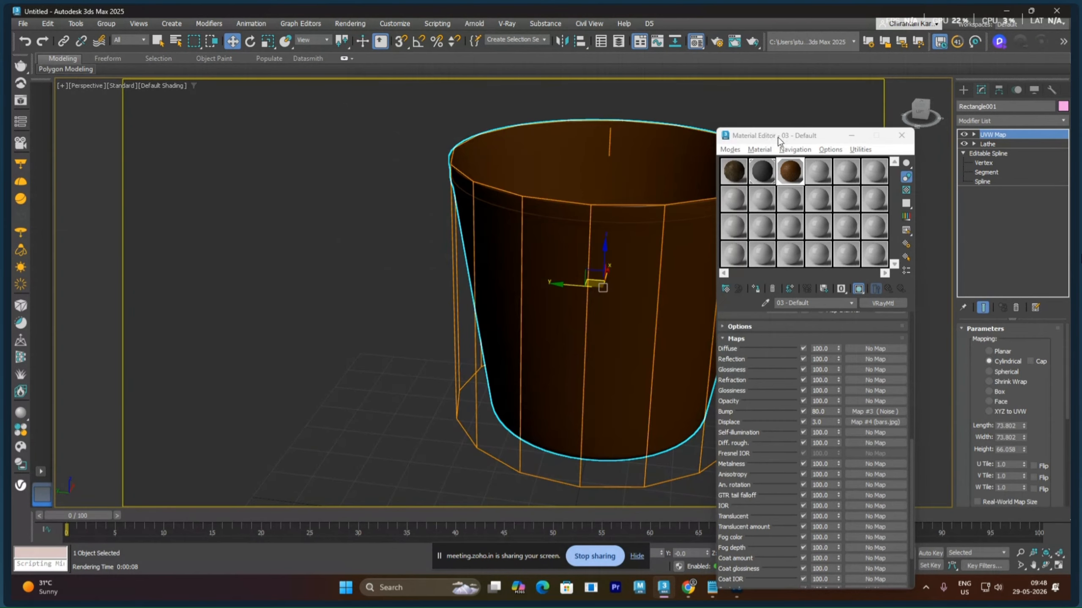
View the pot's interior from above, close the material editor and minimise 3ds Max to reach the desktop
middle_drag(628, 258, 473, 333)
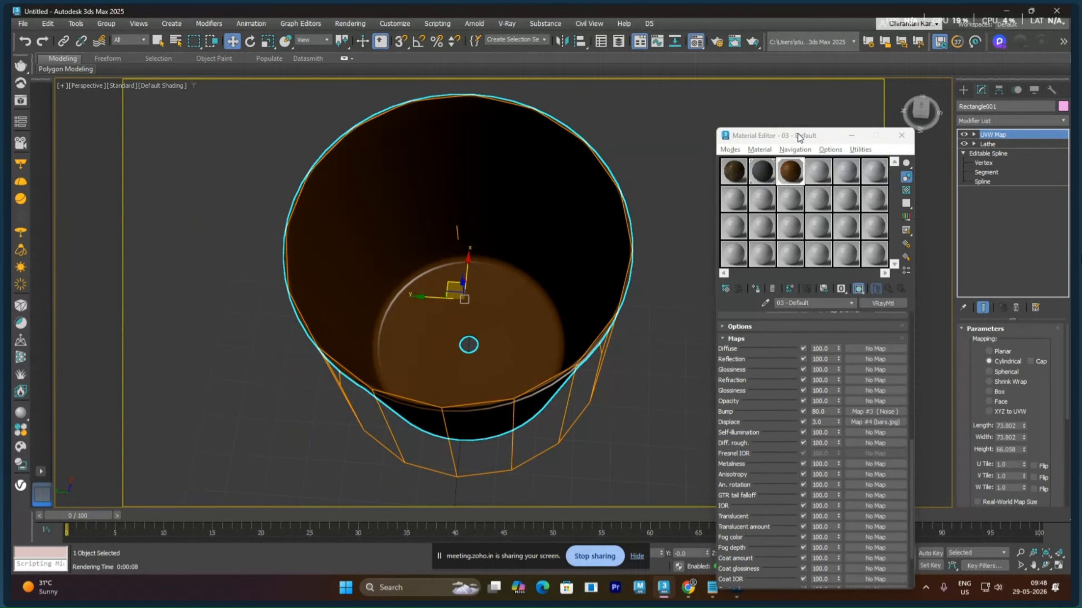
drag(798, 138, 777, 312)
click(880, 310)
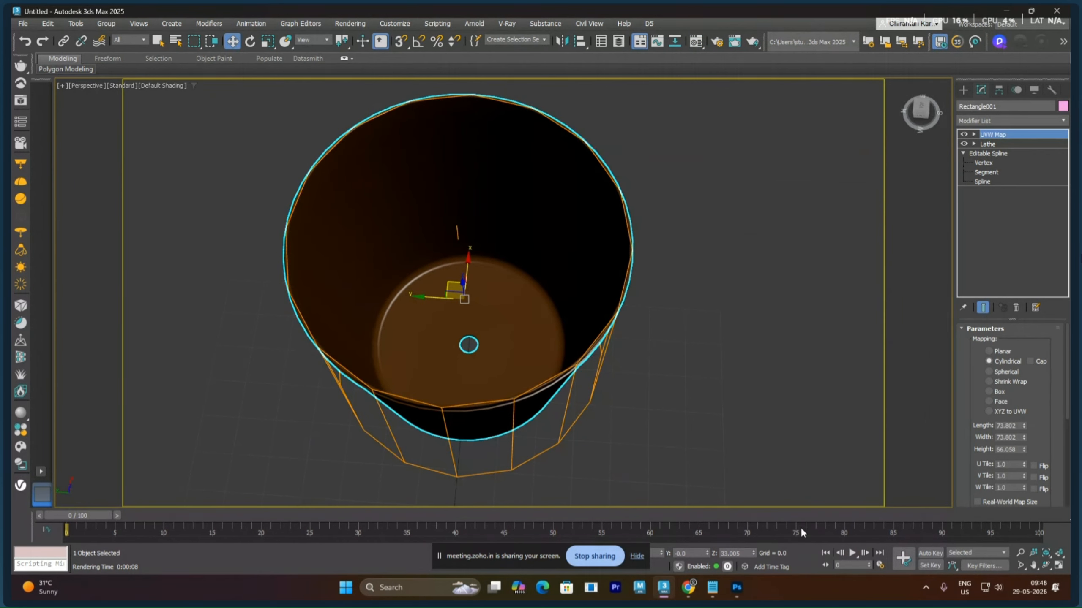
click(686, 594)
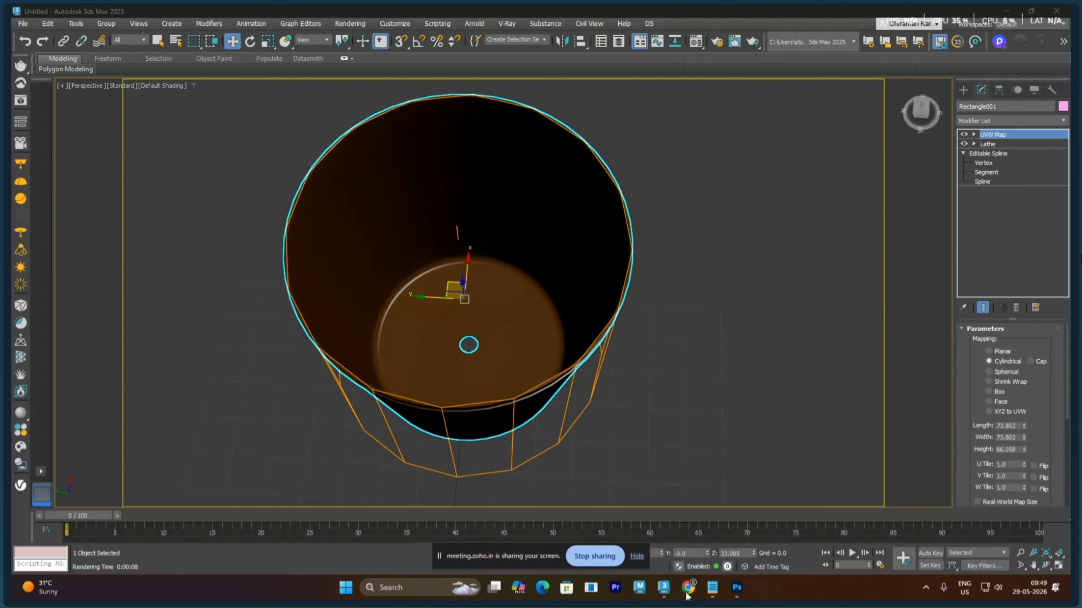
click(767, 176)
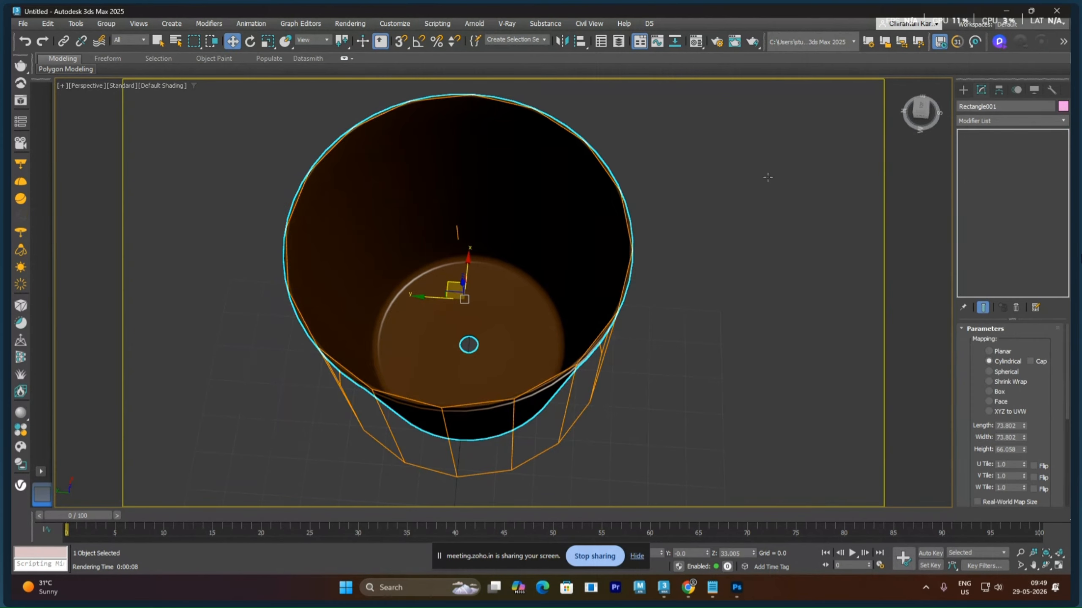
click(1006, 11)
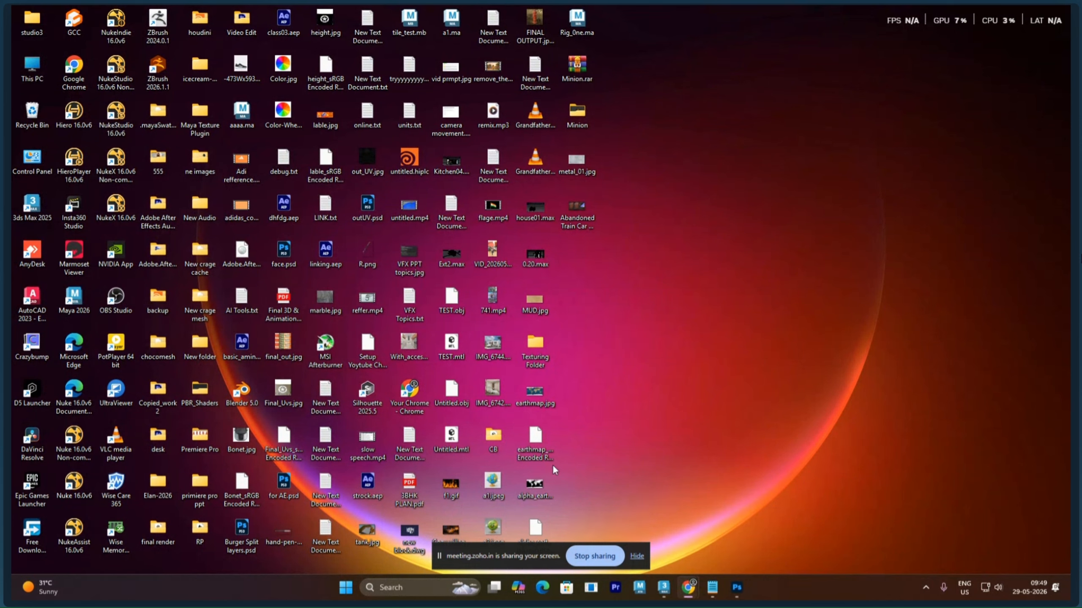
Switch to the Chrome image search and search for "mud textures"
mouse_move(690, 597)
click(552, 548)
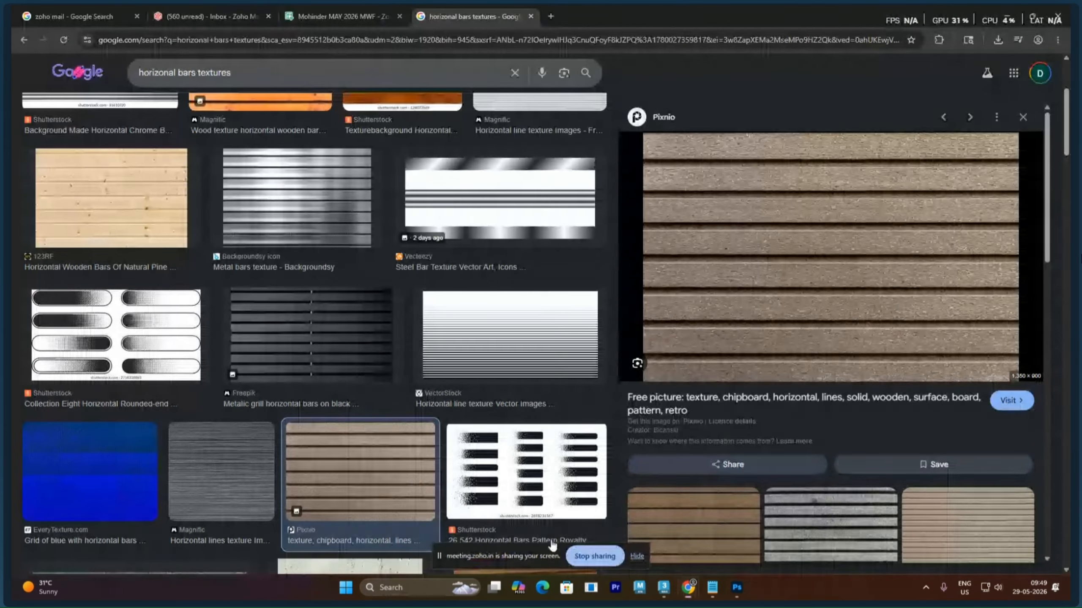
triple_click(255, 72)
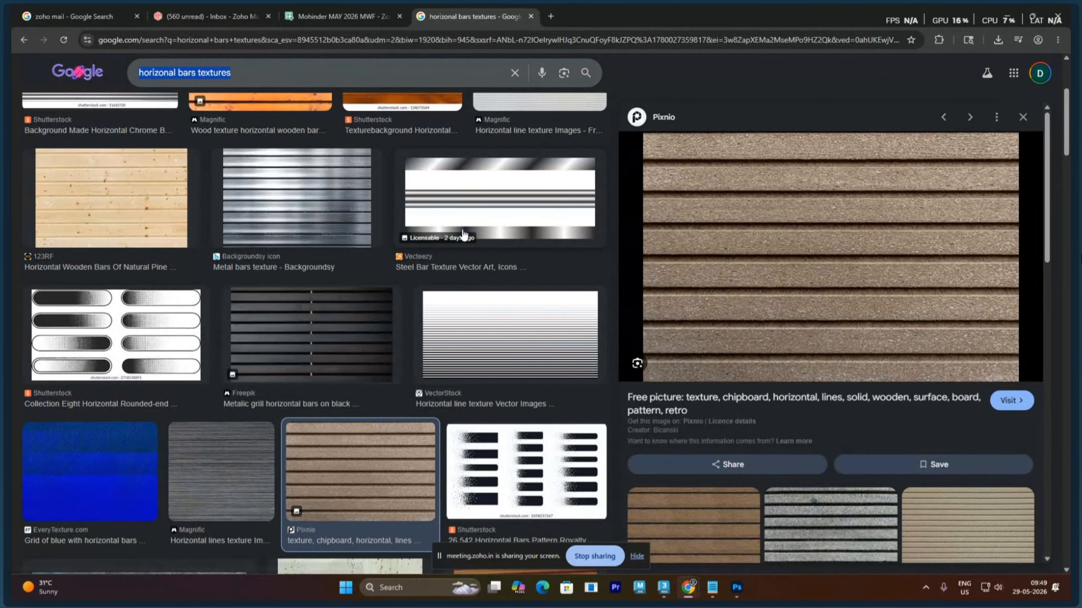
text(mud)
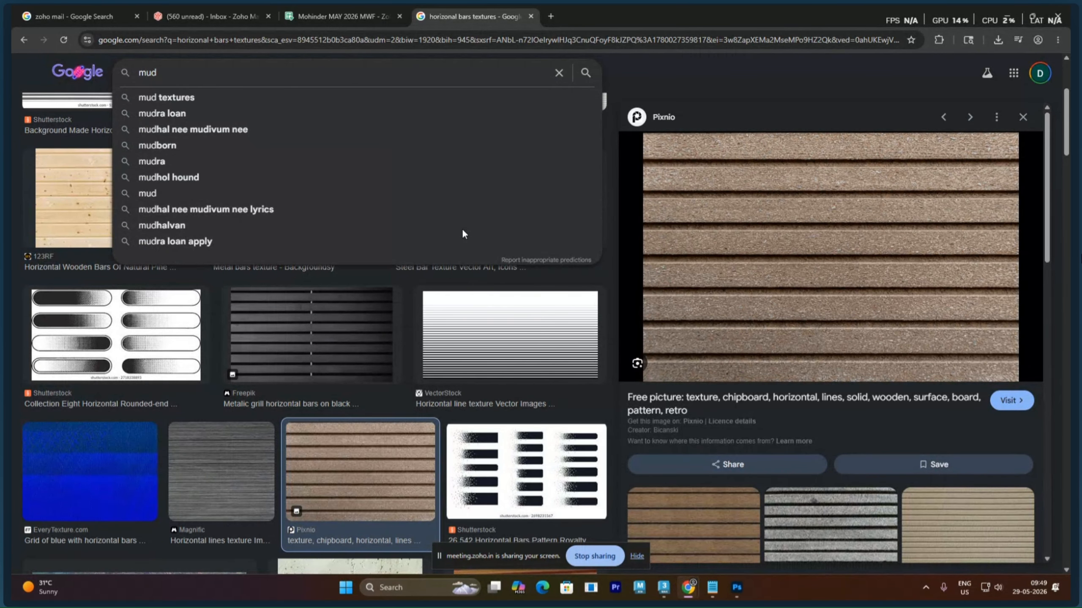
key(Down)
key(Return)
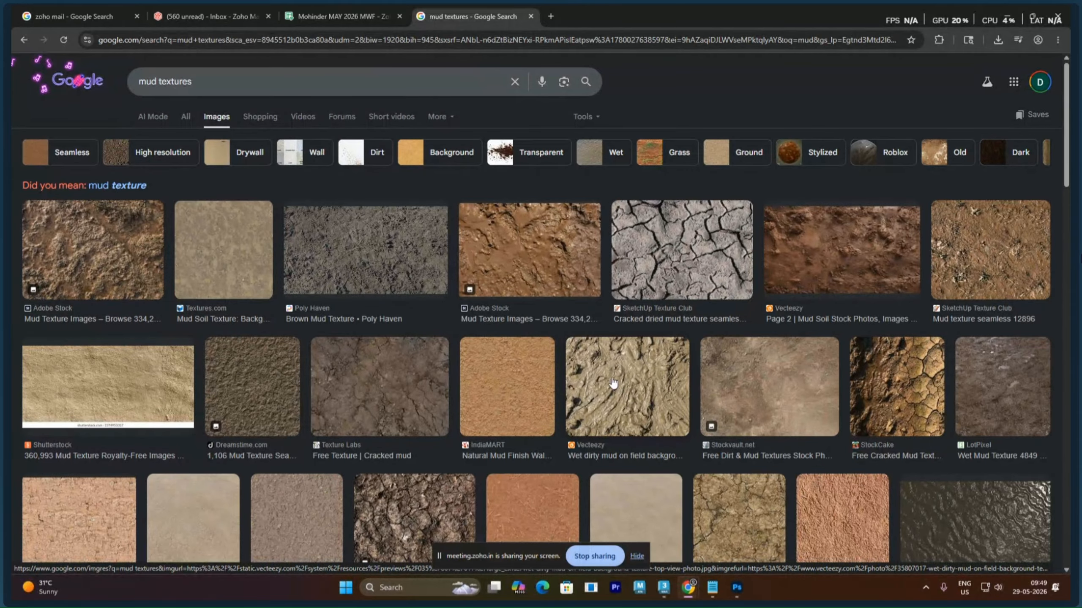
Browse the mud texture results and open the Mud Forest Texture from Poly Haven
scroll(847, 373, down, 2)
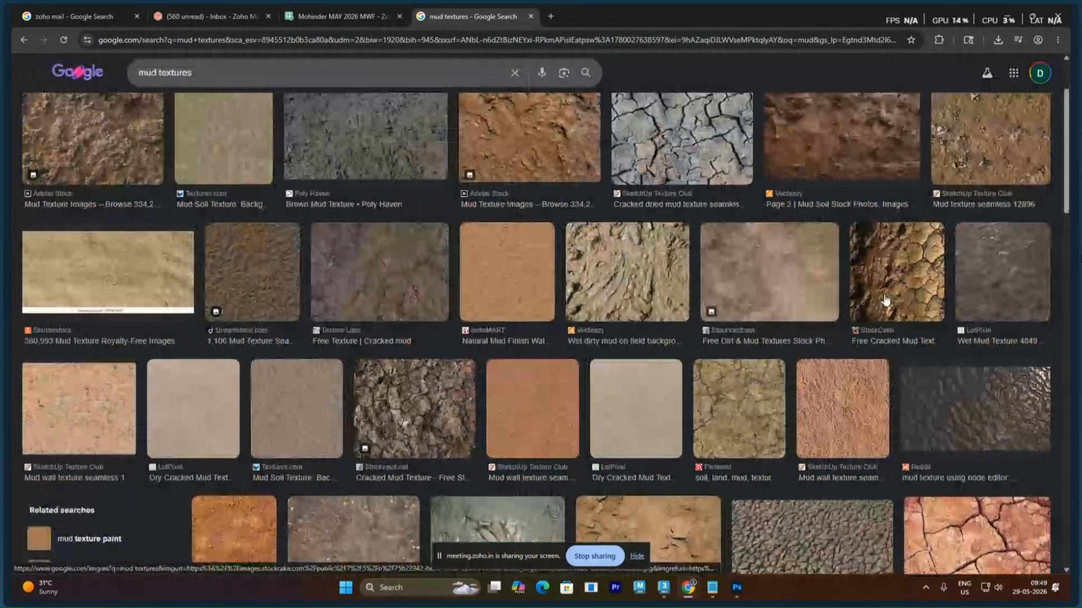
scroll(765, 405, down, 3)
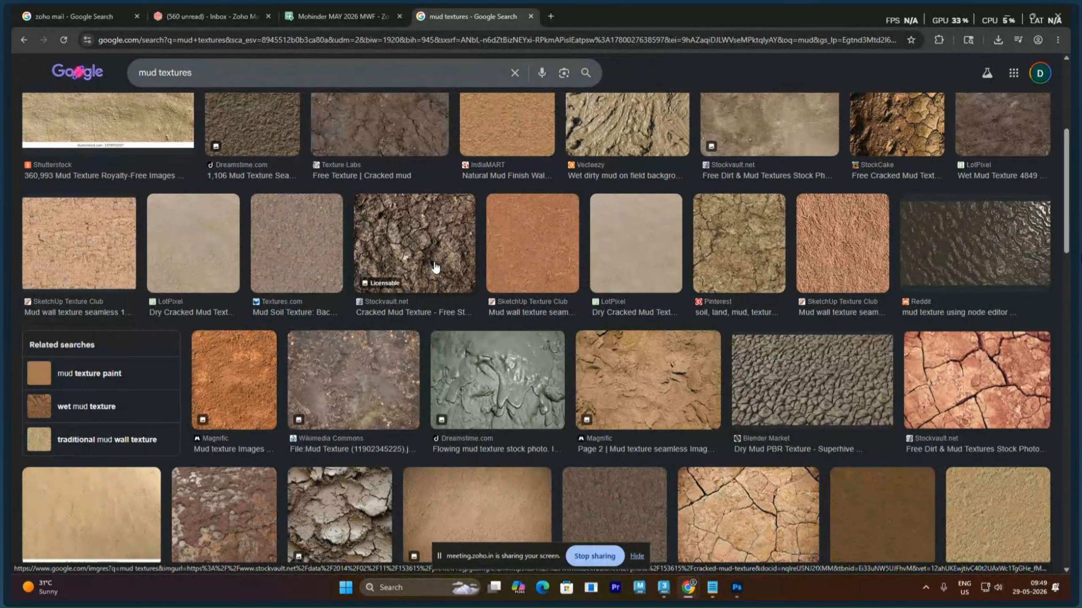
scroll(435, 268, down, 5)
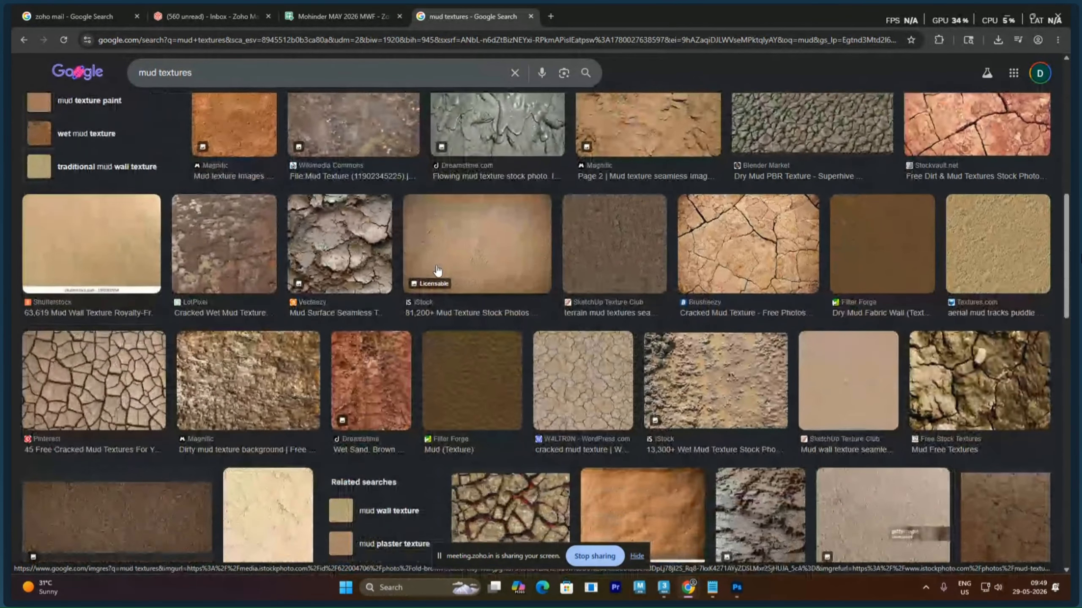
scroll(437, 269, down, 3)
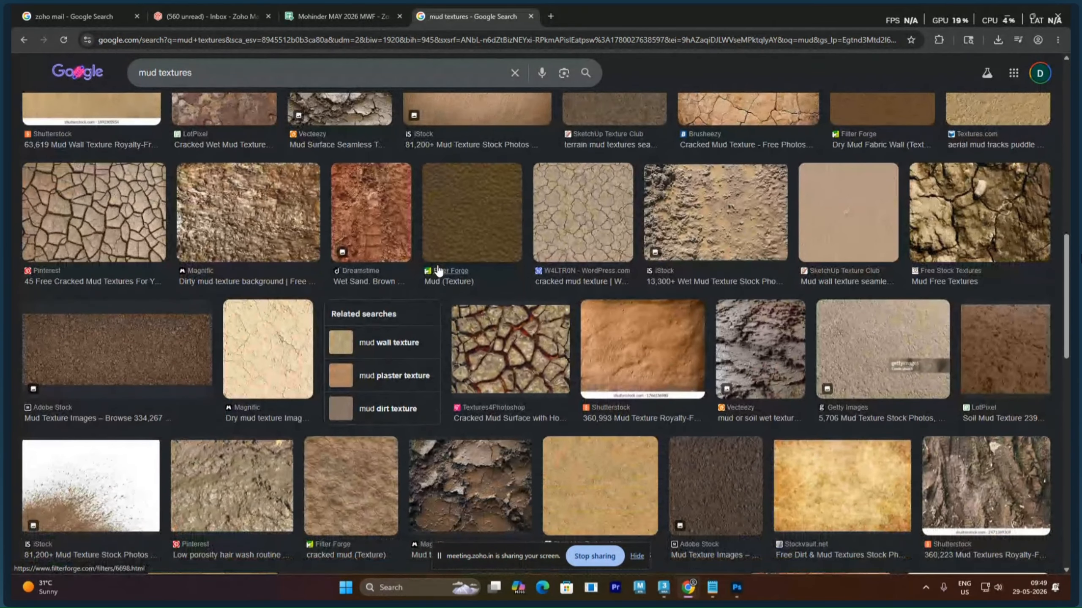
scroll(566, 276, down, 3)
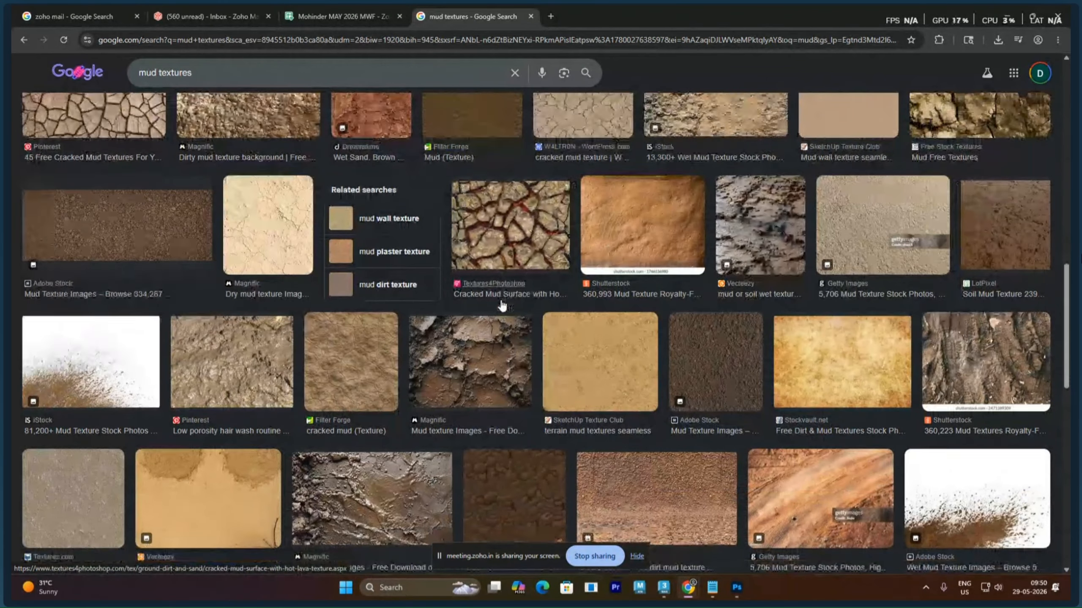
scroll(502, 306, down, 6)
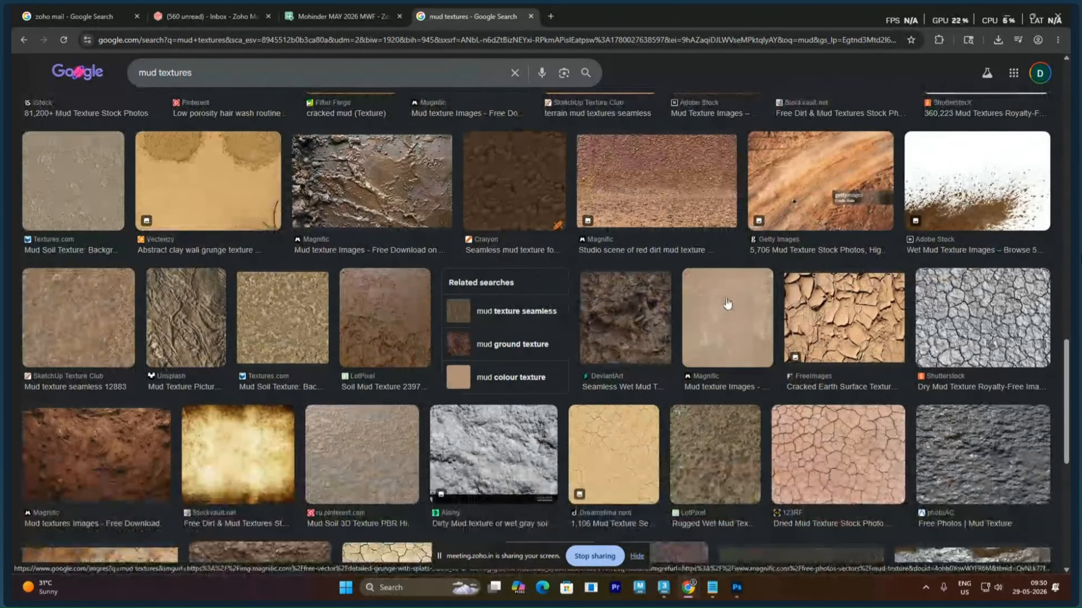
scroll(726, 304, down, 2)
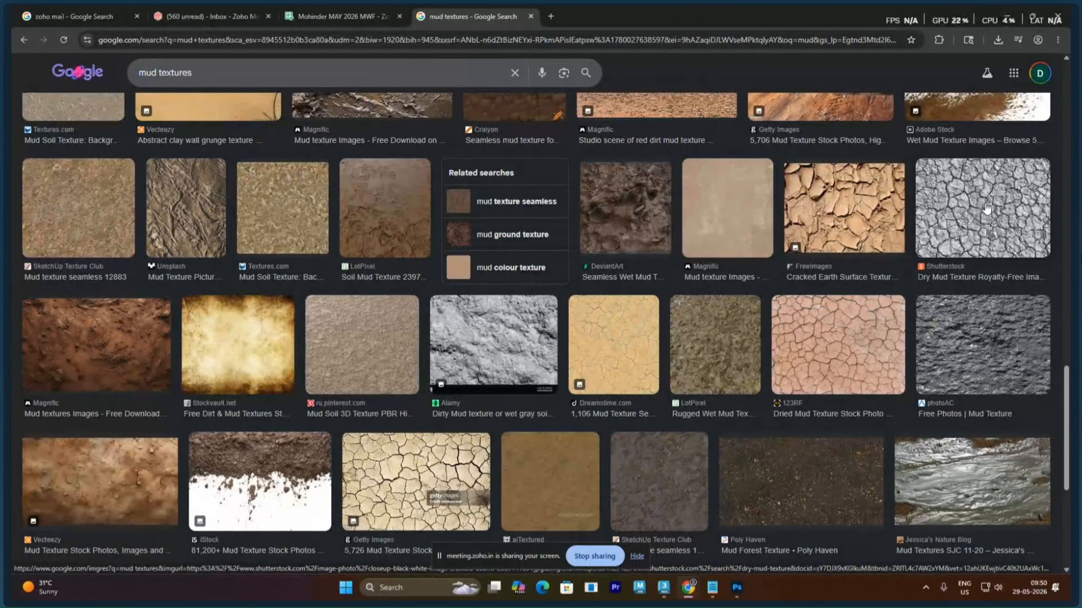
scroll(797, 341, down, 4)
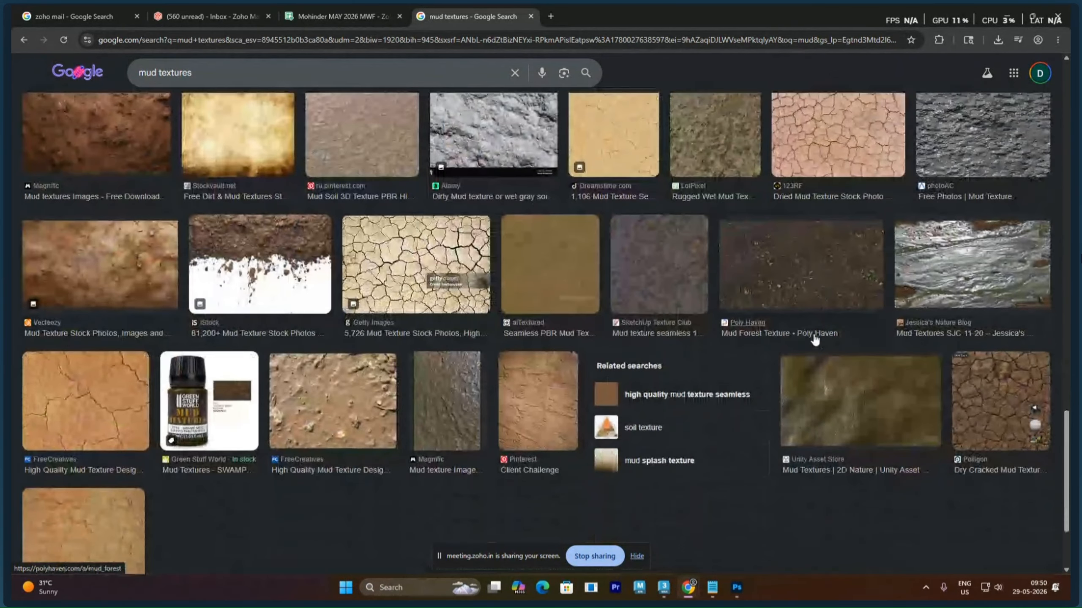
click(790, 263)
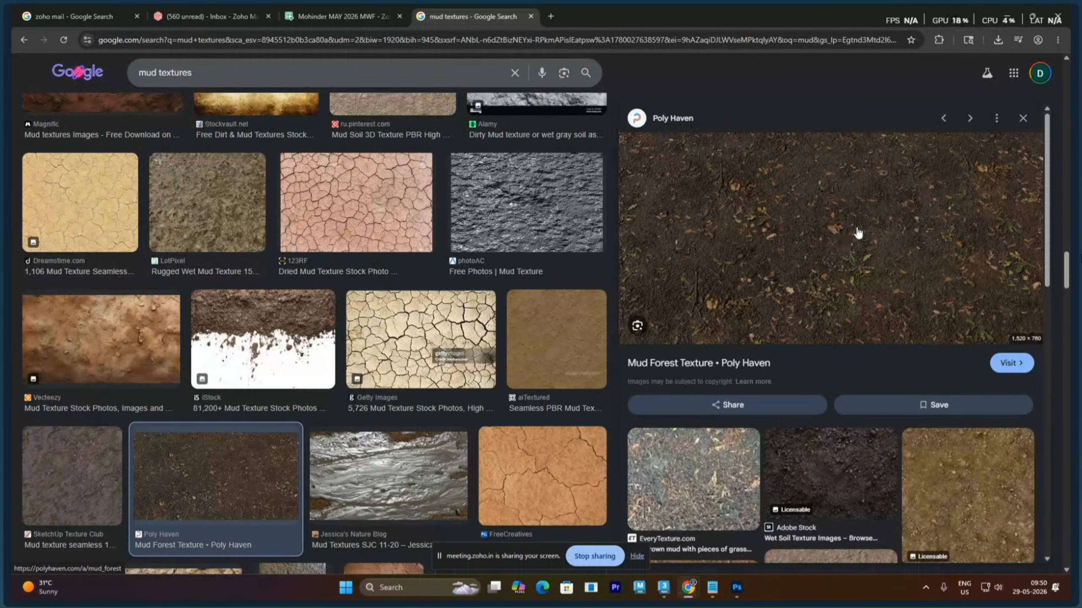
Look through the related mud images and copy the Mud Forest Texture preview to the clipboard
scroll(858, 233, down, 3)
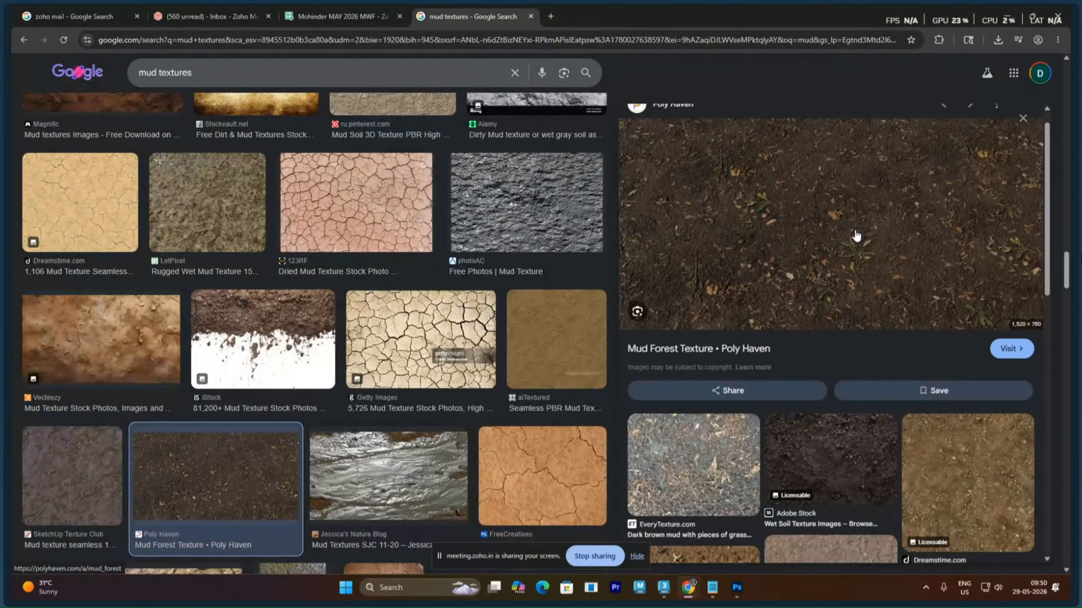
scroll(826, 360, down, 1)
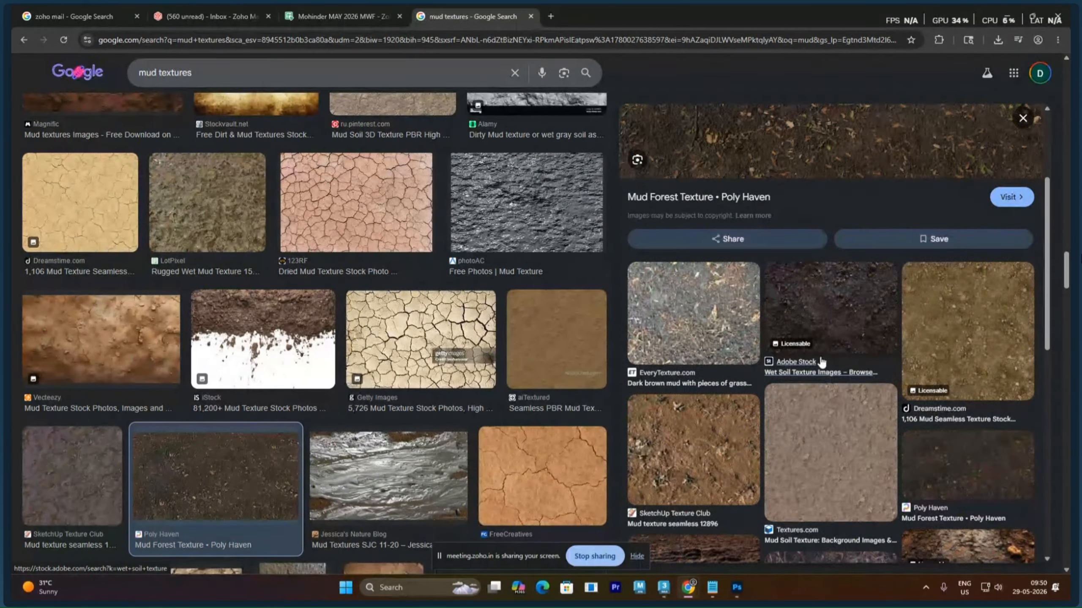
scroll(894, 359, down, 7)
scroll(942, 360, up, 10)
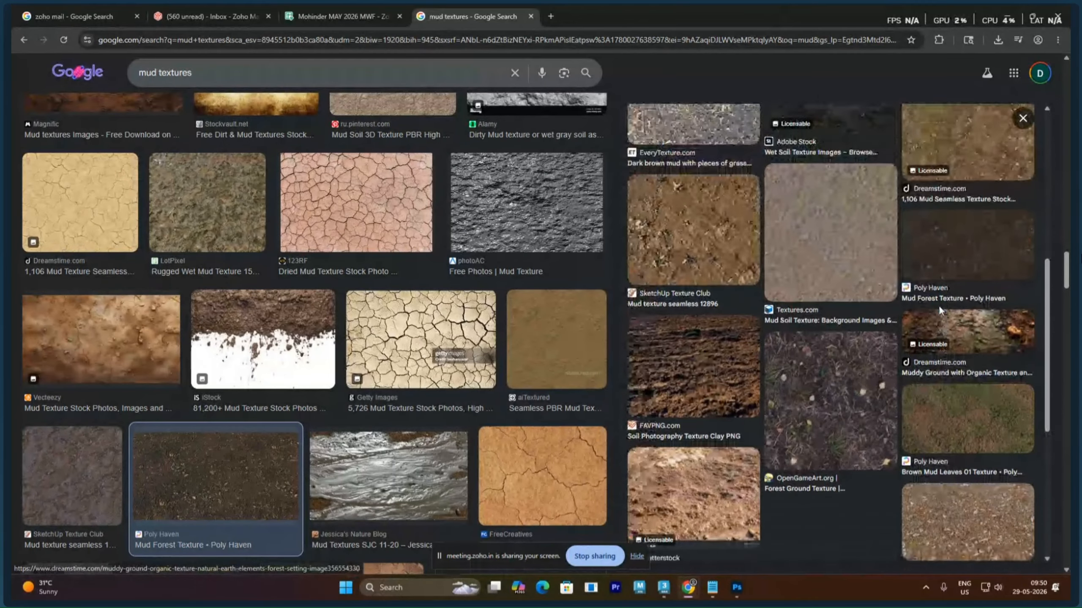
scroll(939, 310, up, 5)
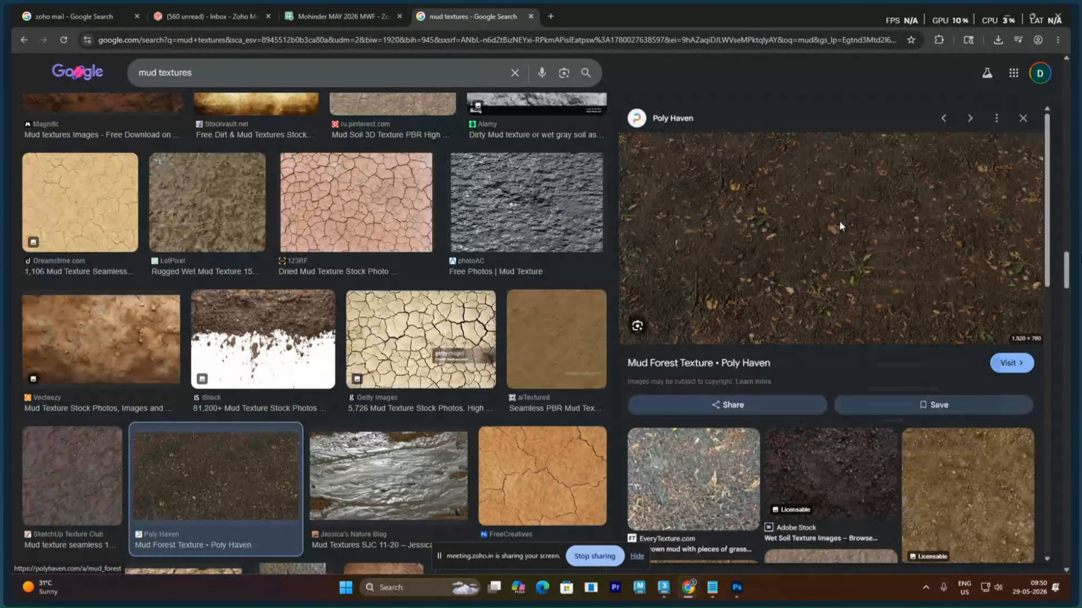
right_click(839, 221)
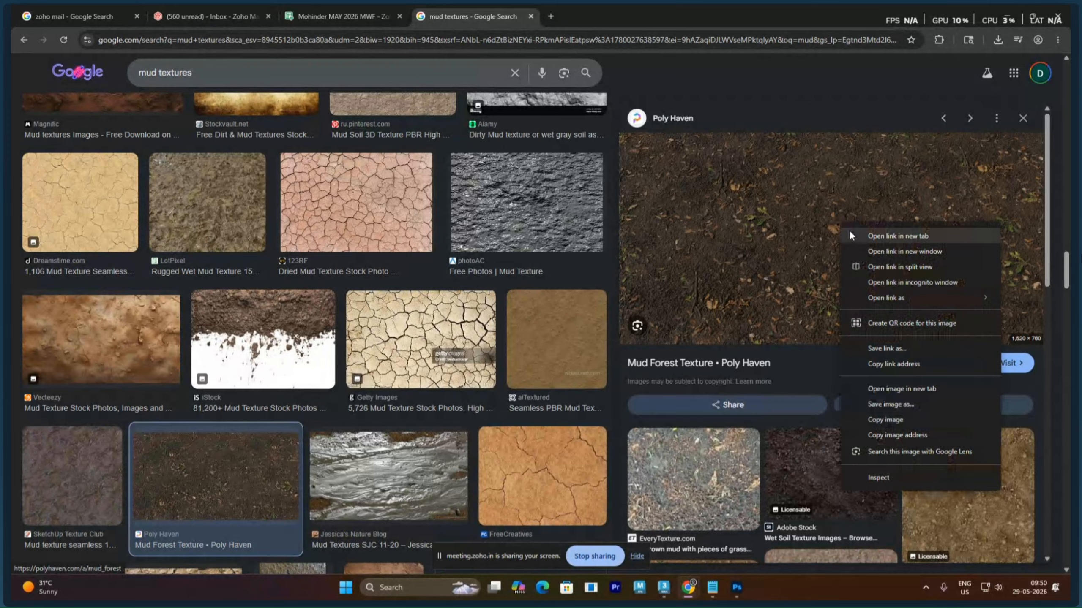
click(905, 419)
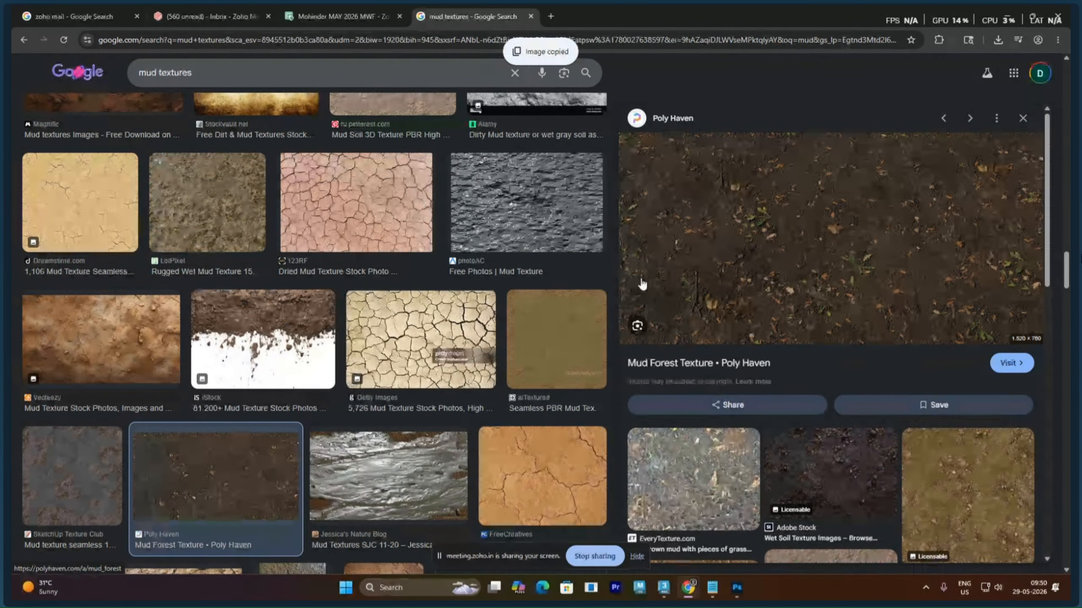
right_click(744, 233)
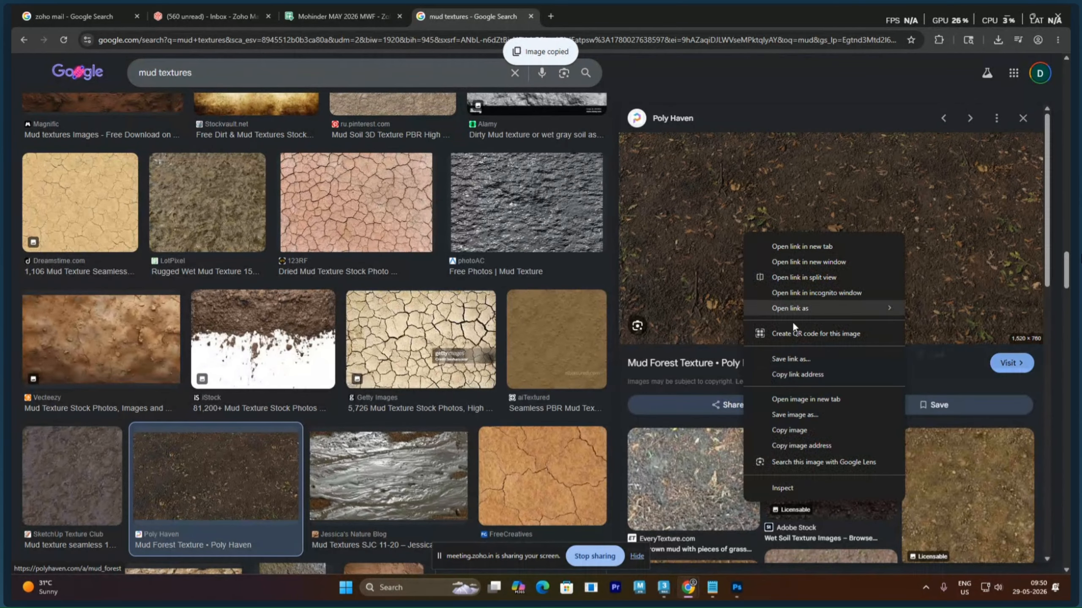
click(801, 414)
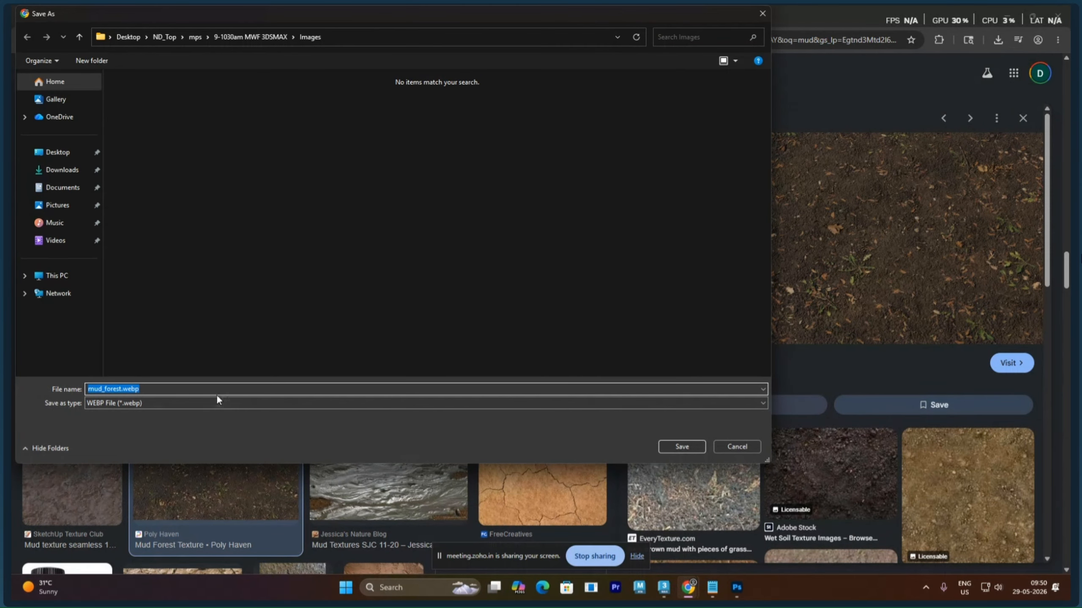
click(730, 448)
Copy the Mud Forest Texture image again and switch to Photoshop
right_click(801, 210)
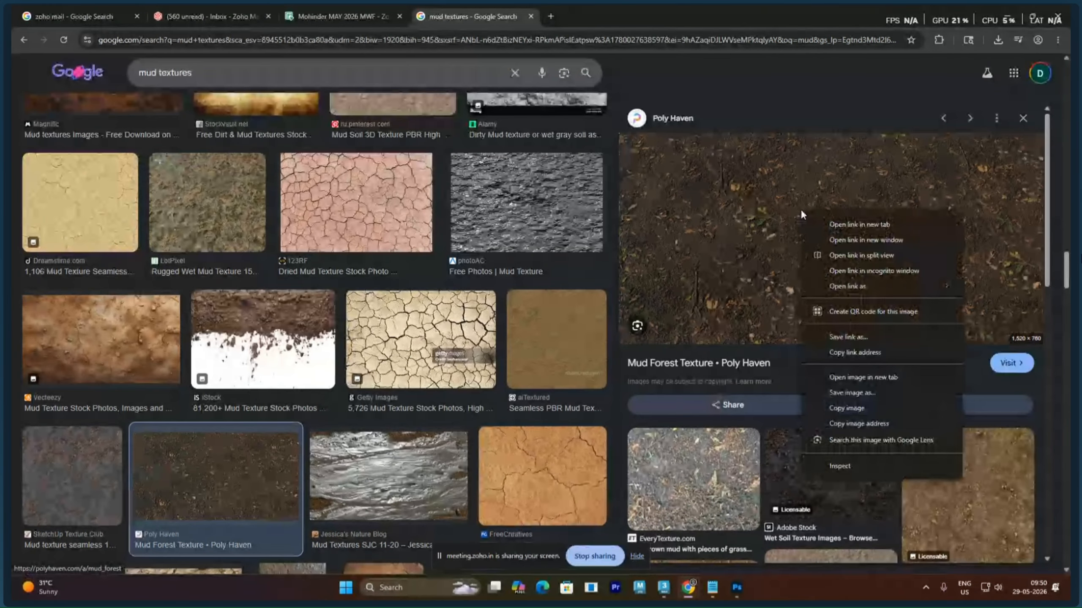
click(857, 405)
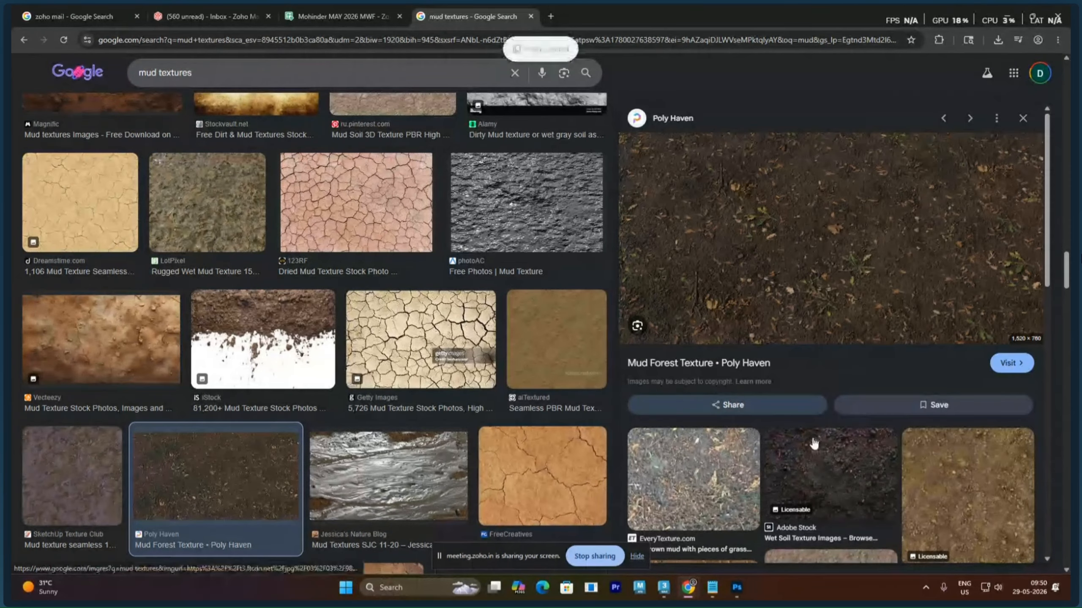
mouse_move(691, 589)
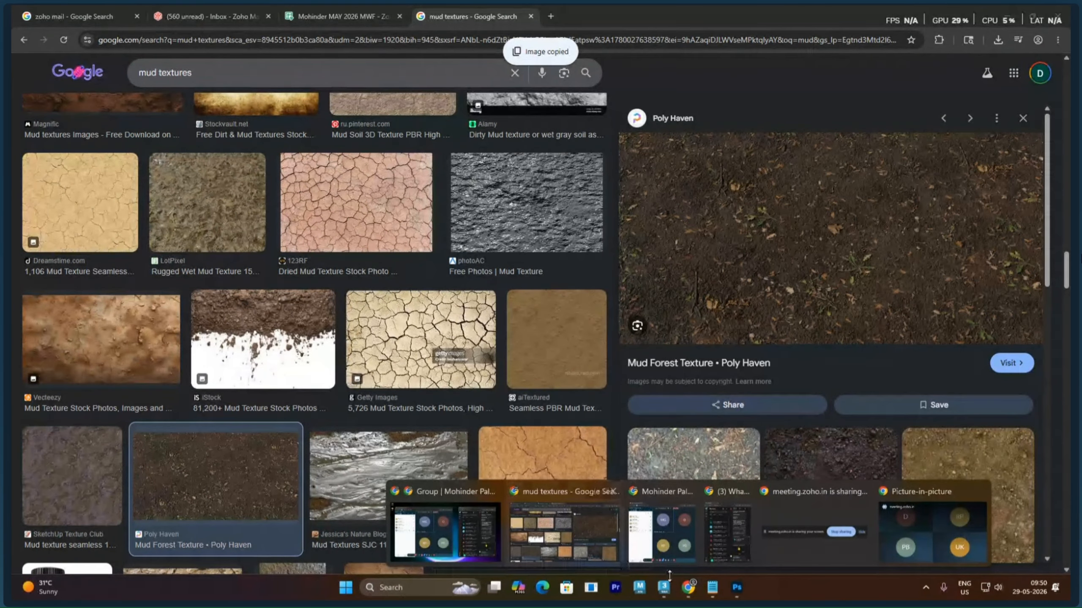
click(737, 588)
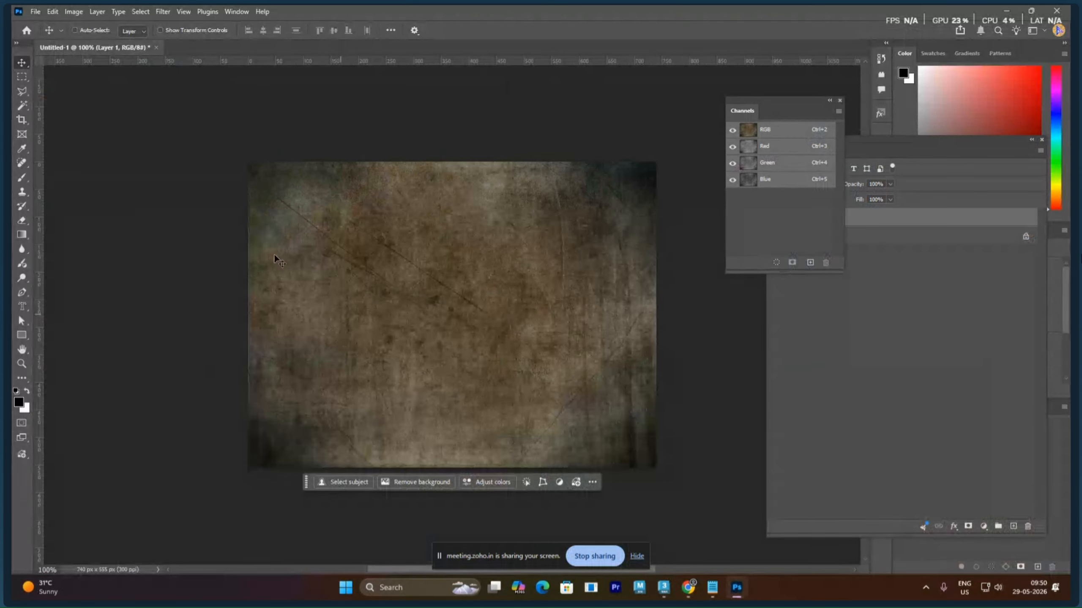
Create a 1520 x 760 px document at 300 pixels/inch and paste the copied mud image into it
click(34, 13)
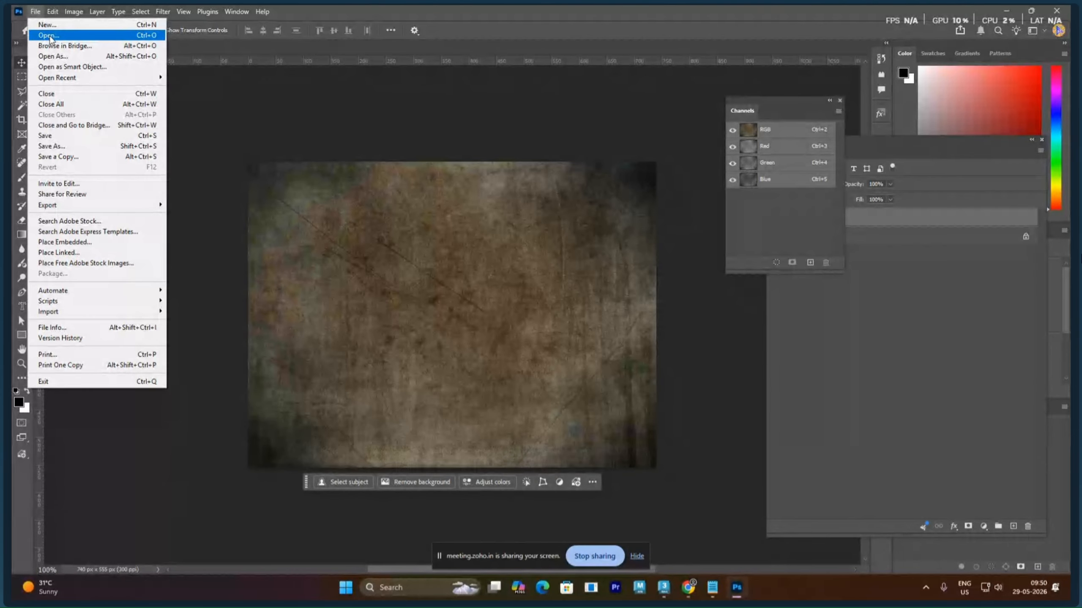
click(47, 25)
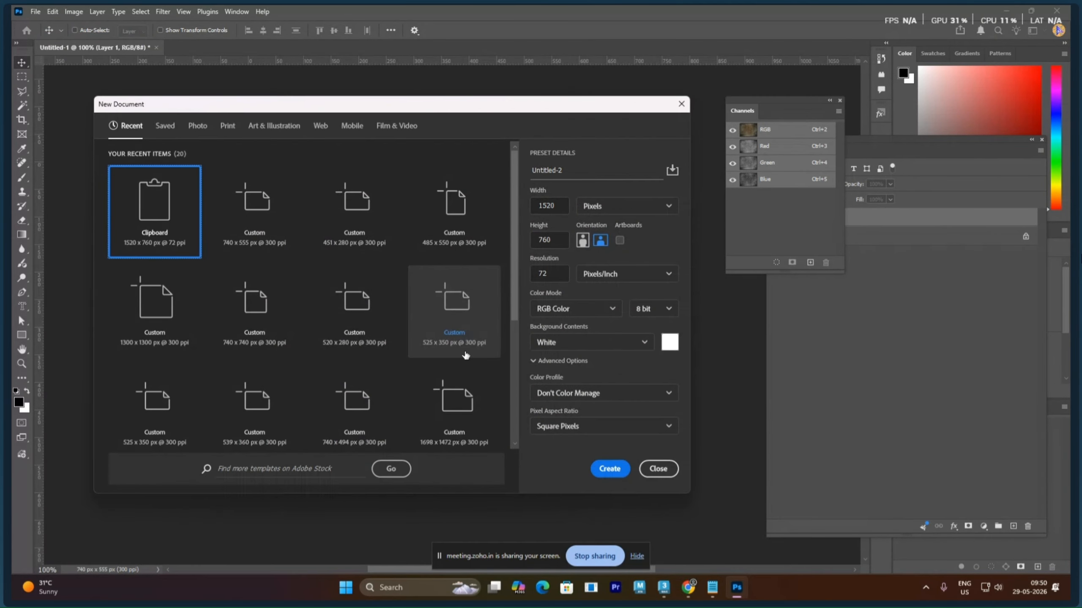
click(558, 275)
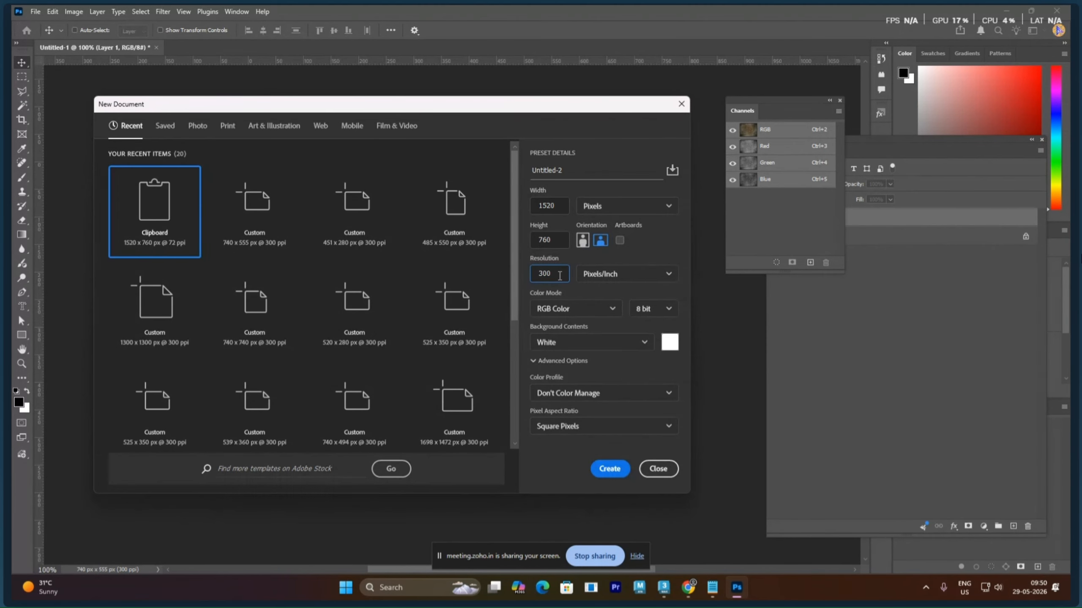
key(Return)
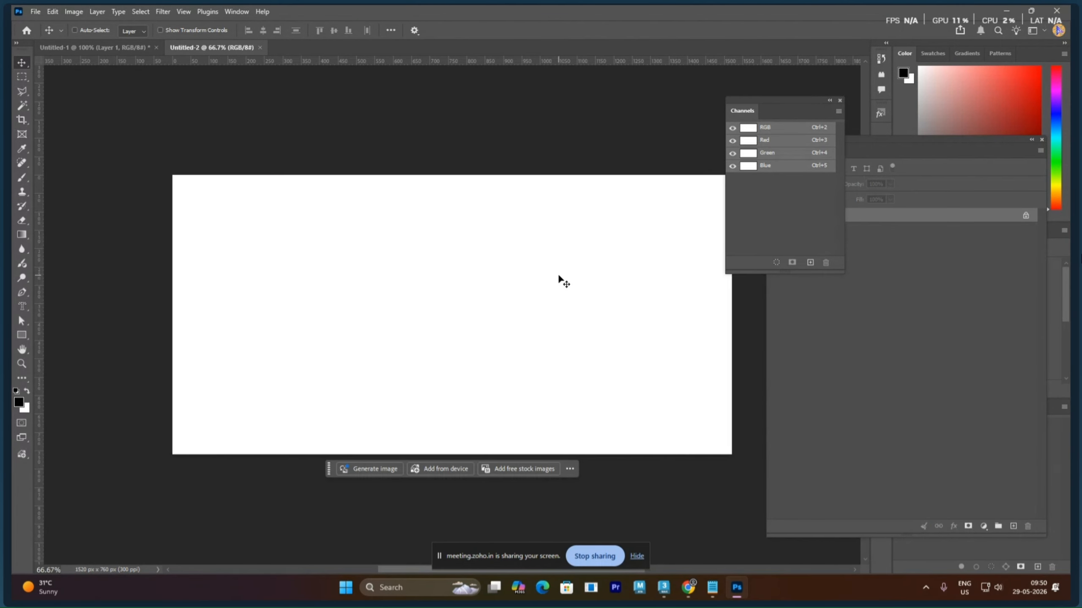
click(51, 12)
click(80, 110)
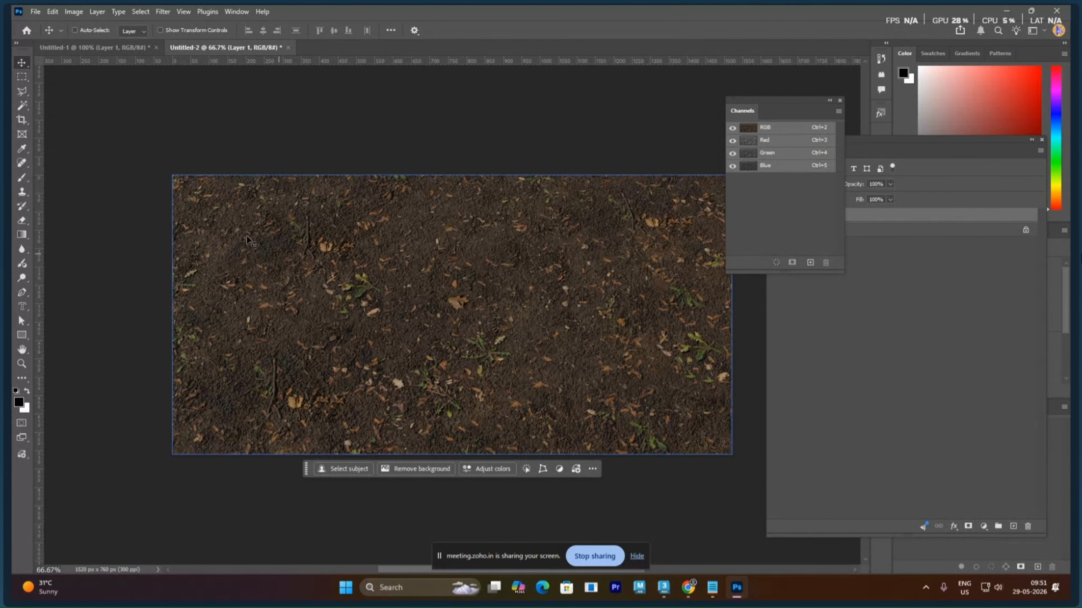
Try a square selection over the middle of the mud image with the Rectangular Marquee tool, then clear it
click(21, 80)
right_click(22, 80)
click(76, 78)
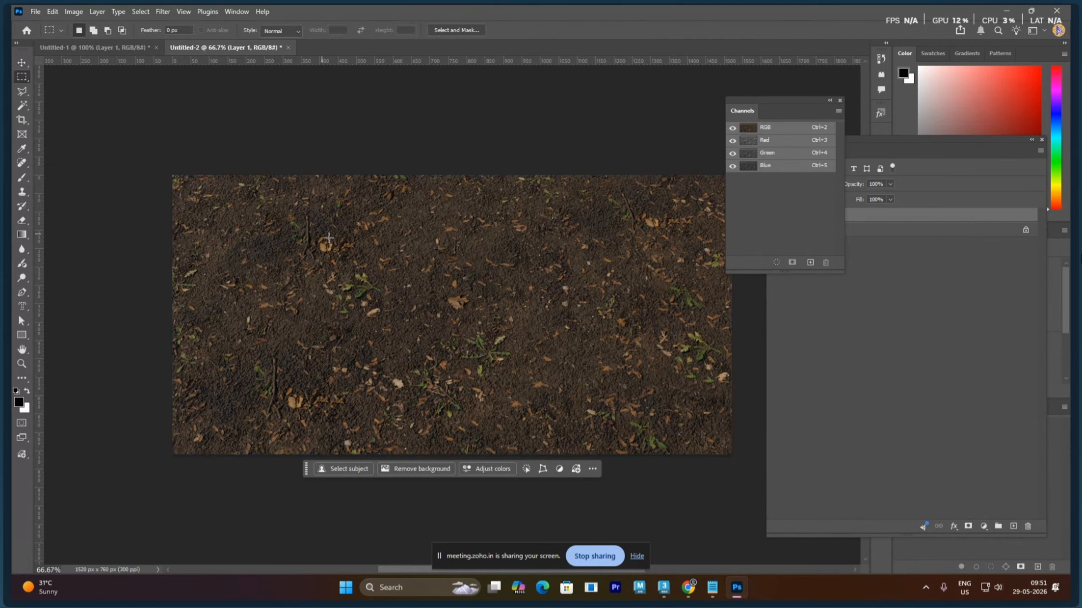
shift+drag(343, 233, 603, 441)
click(595, 381)
Try circular selections on the mud image with the Elliptical Marquee tool, clearing each one
right_click(21, 78)
click(68, 89)
alt+shift+drag(438, 301, 629, 436)
drag(505, 346, 505, 359)
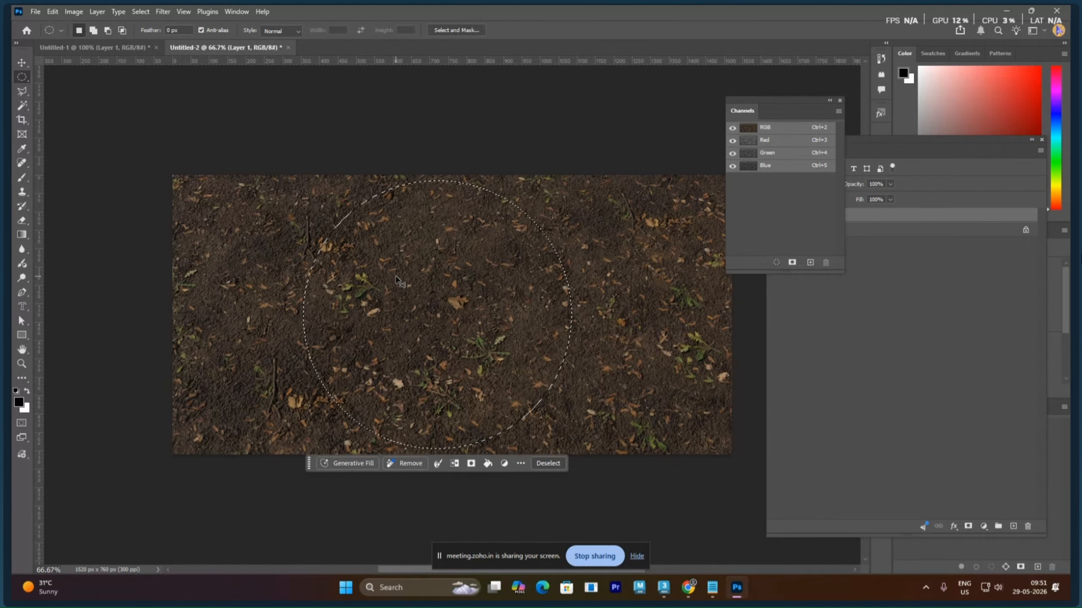
key(ctrl+d)
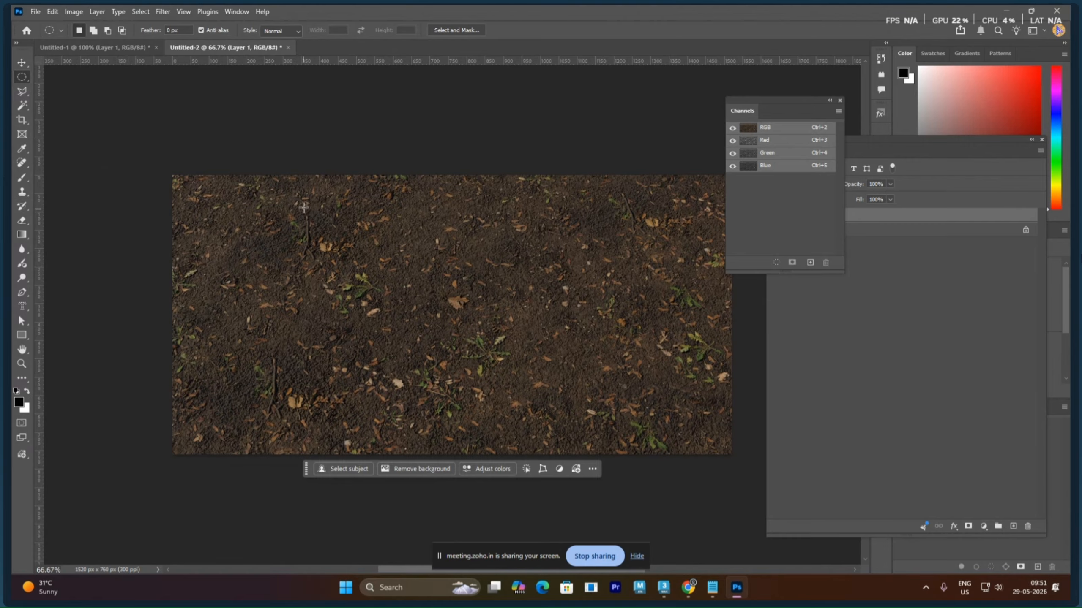
shift+drag(304, 207, 423, 317)
key(ctrl+d)
Select a square area about 670 px wide in the middle of the mud image with the Rectangular Marquee tool
right_click(22, 79)
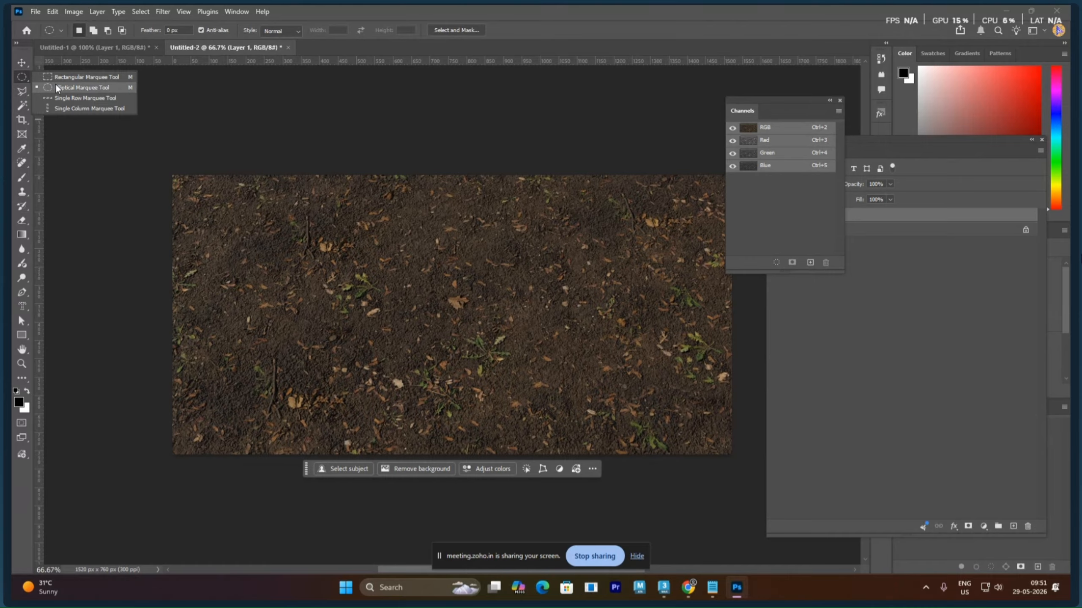
click(56, 78)
shift+drag(297, 208, 678, 450)
drag(481, 355, 495, 339)
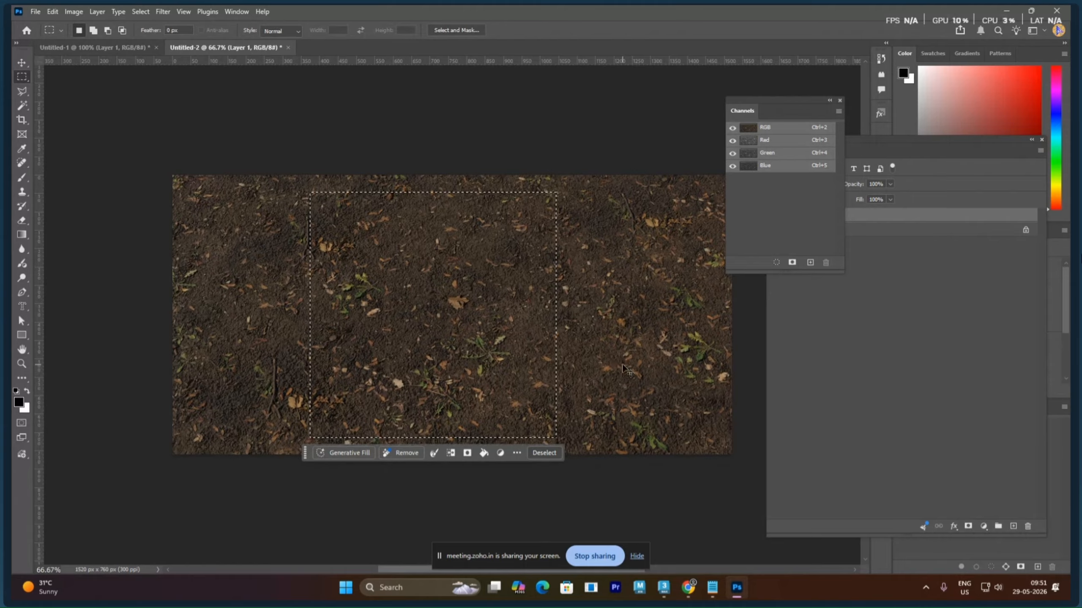
Create a 671 x 671 px document at 300 pixels/inch and paste the copied square of mud into it
click(35, 12)
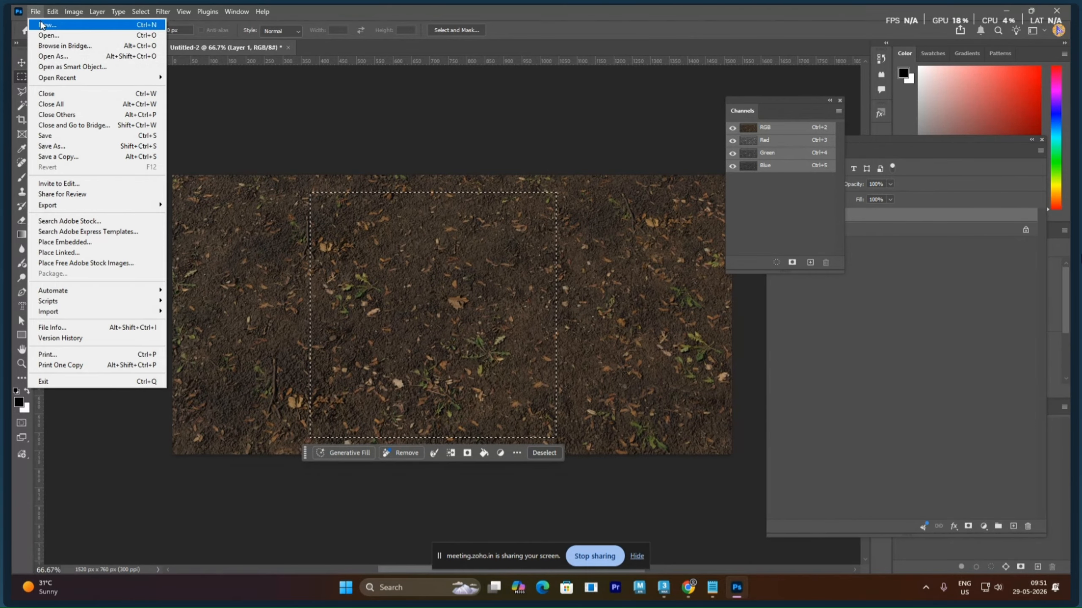
click(45, 27)
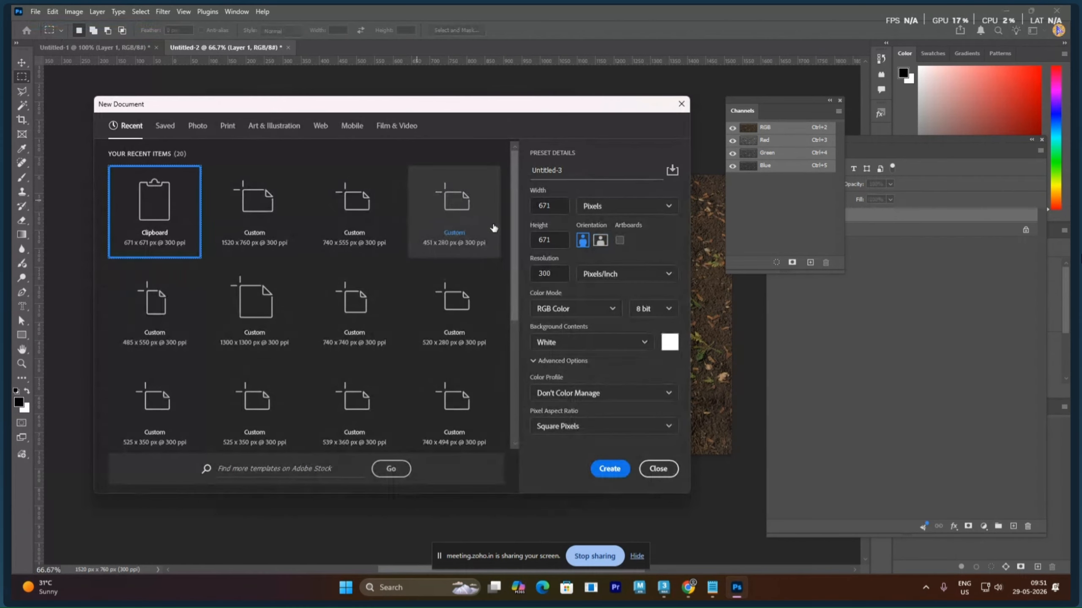
click(609, 469)
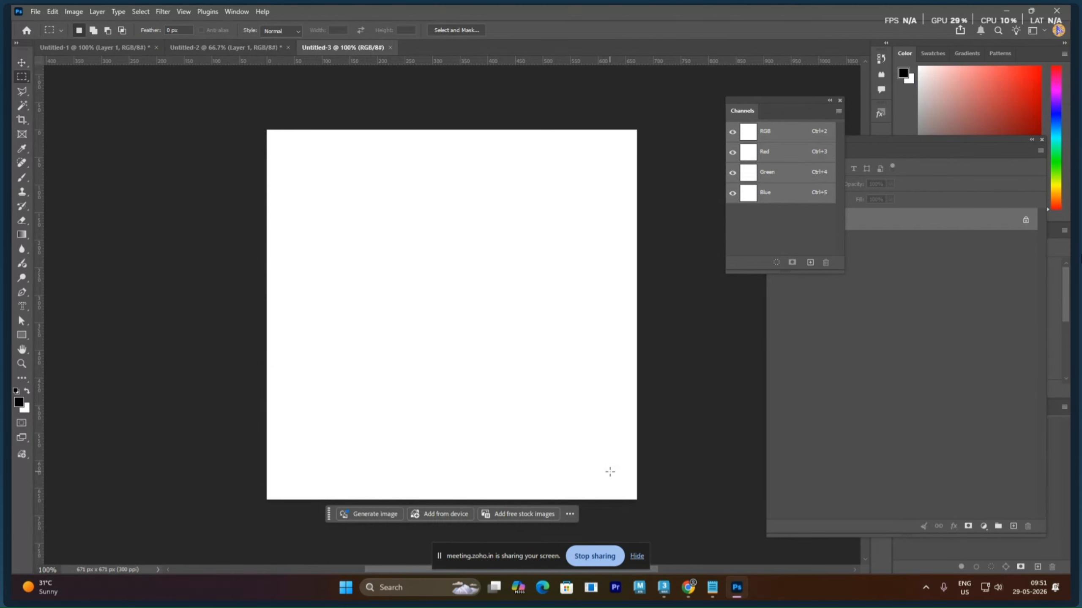
key(ctrl+v)
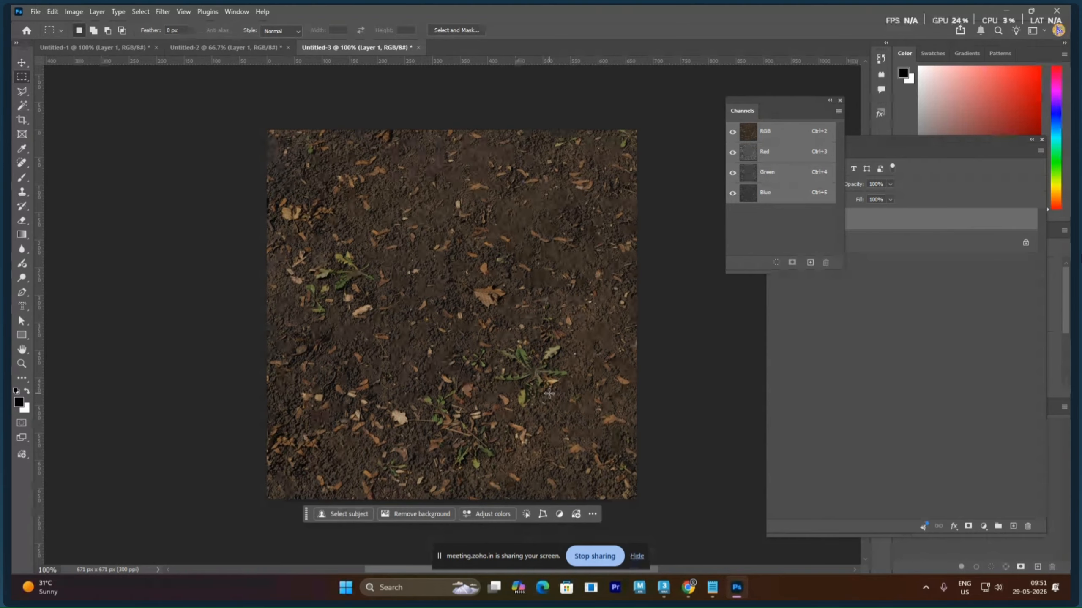
Save a JPEG copy of the square mud image as mud in the Images folder, at quality 12 (Maximum)
key(ctrl+s)
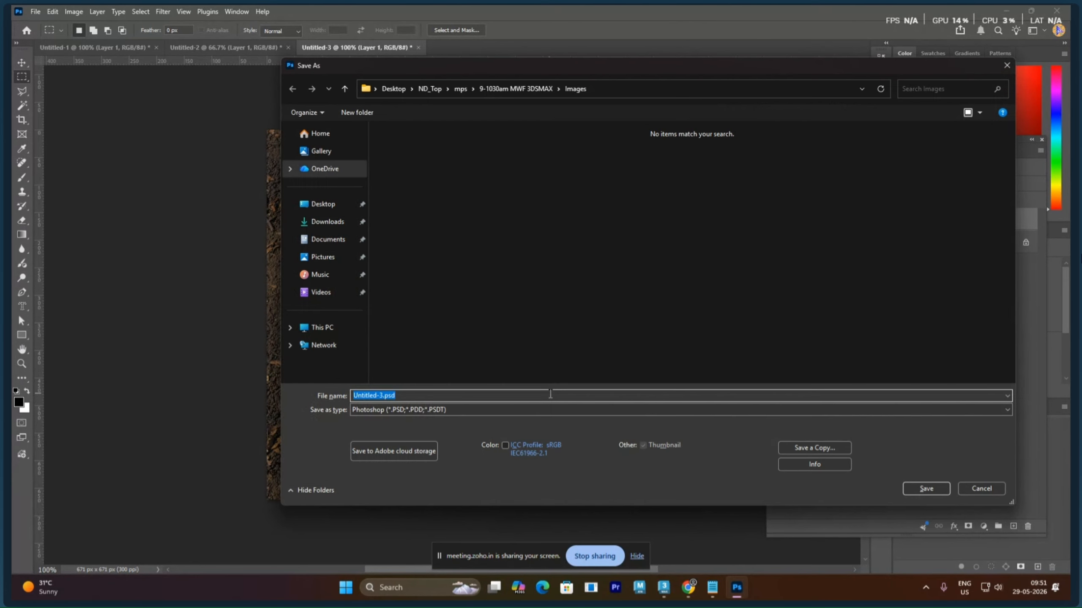
click(791, 450)
click(492, 410)
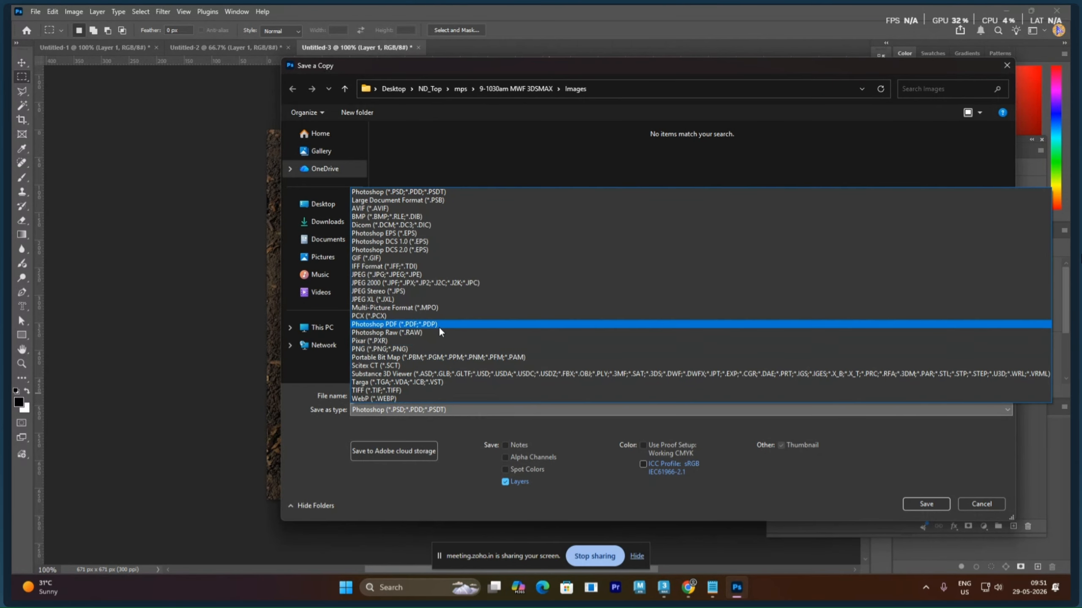
click(426, 274)
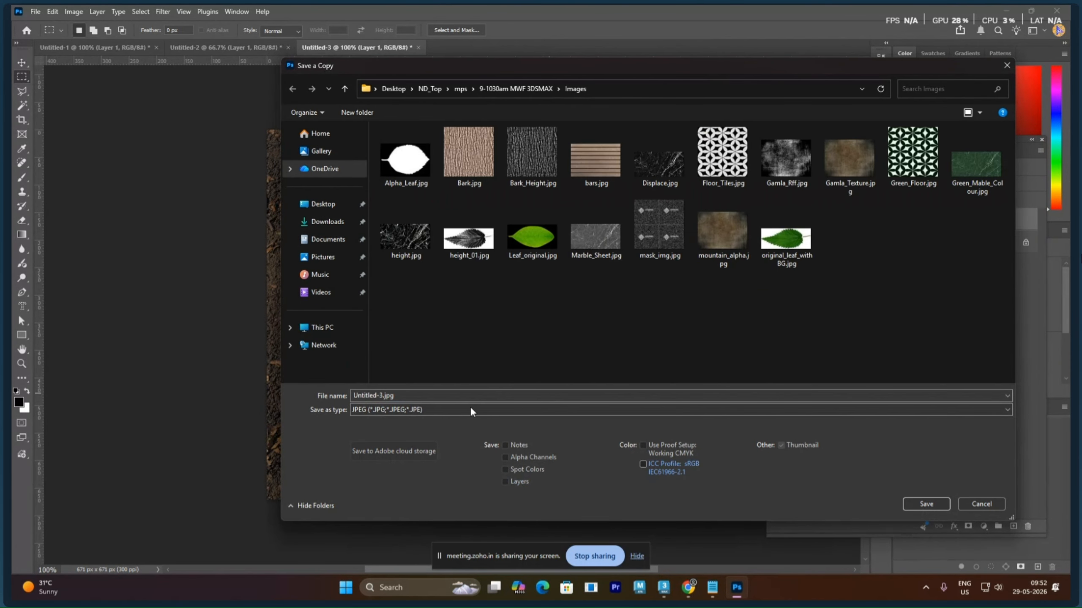
click(438, 397)
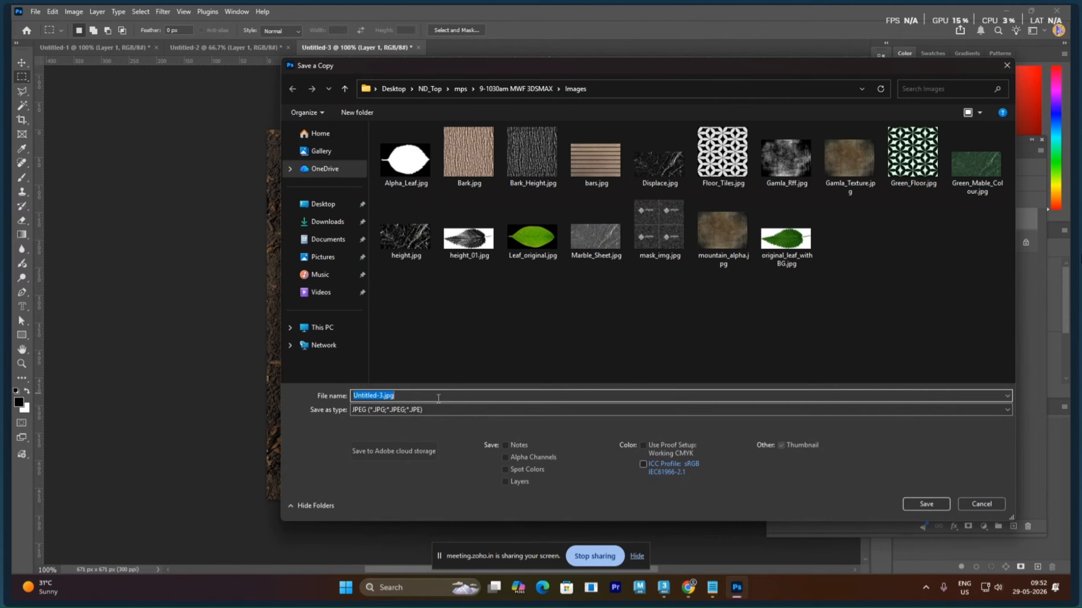
text(mud)
click(924, 503)
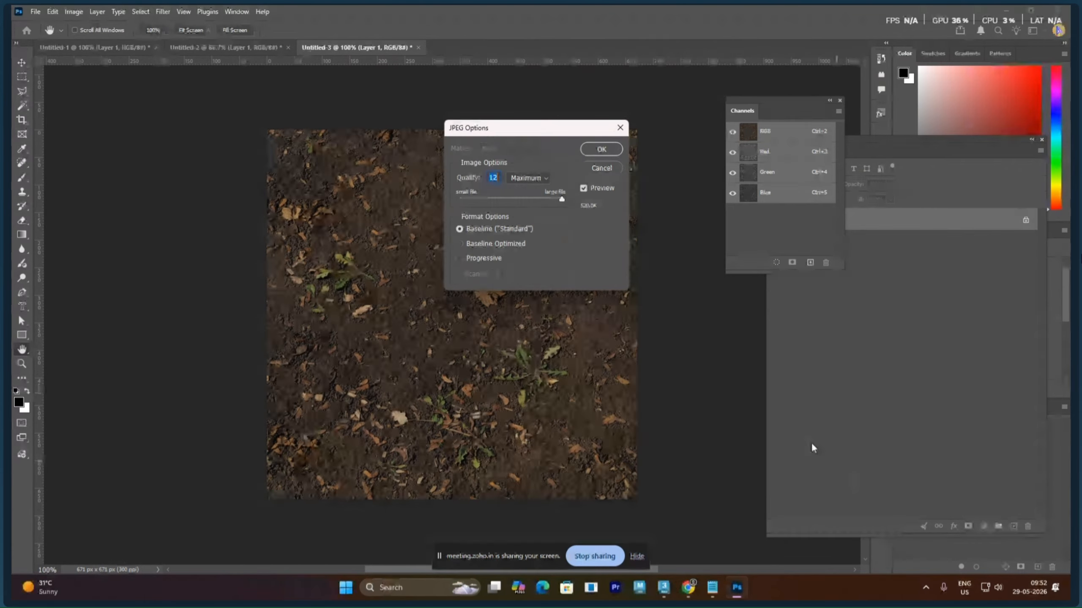
click(600, 149)
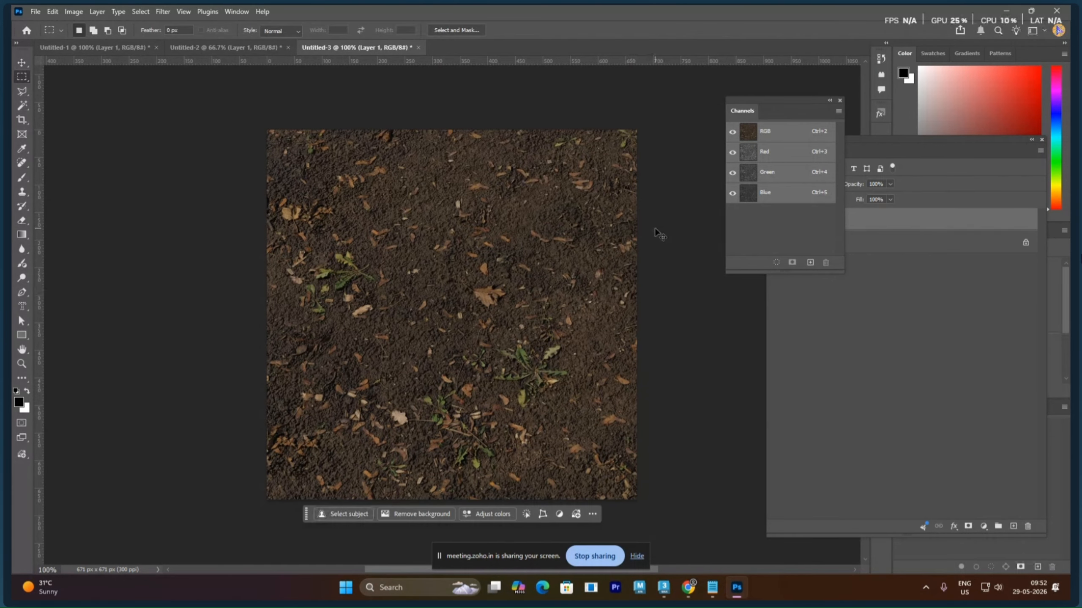
Desaturate the mud layer and raise its contrast with Levels, using input levels 33, 0.87 and 160
key(ctrl+shift+u)
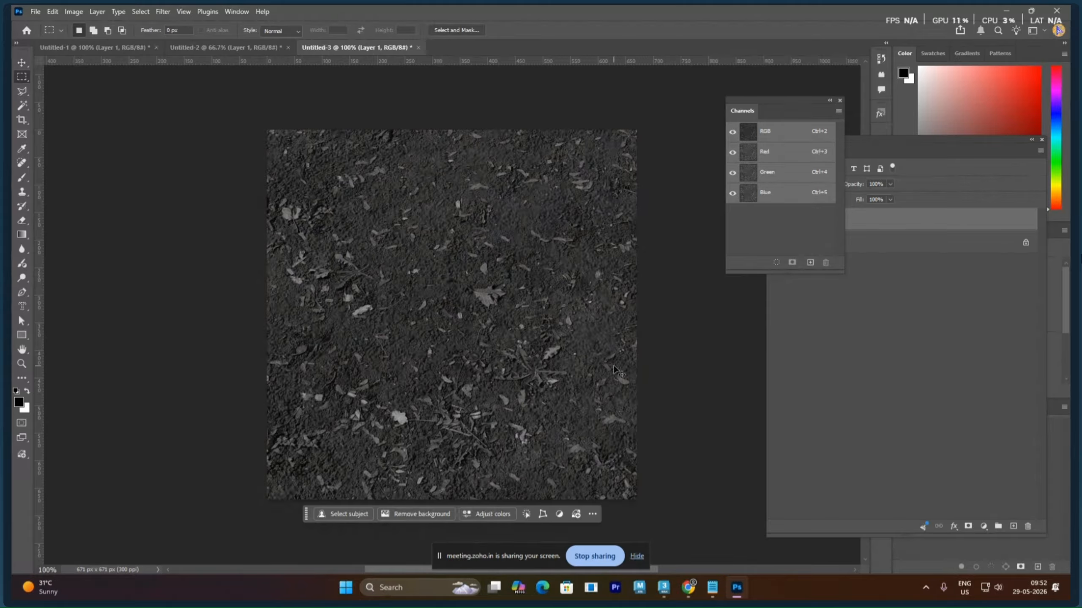
key(ctrl+l)
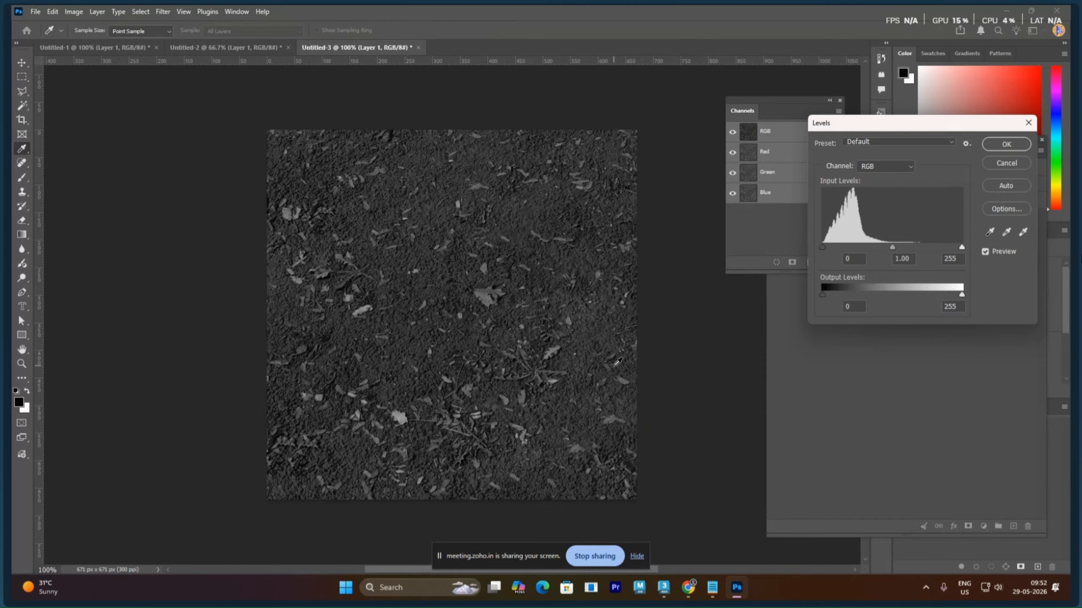
click(1006, 164)
click(74, 11)
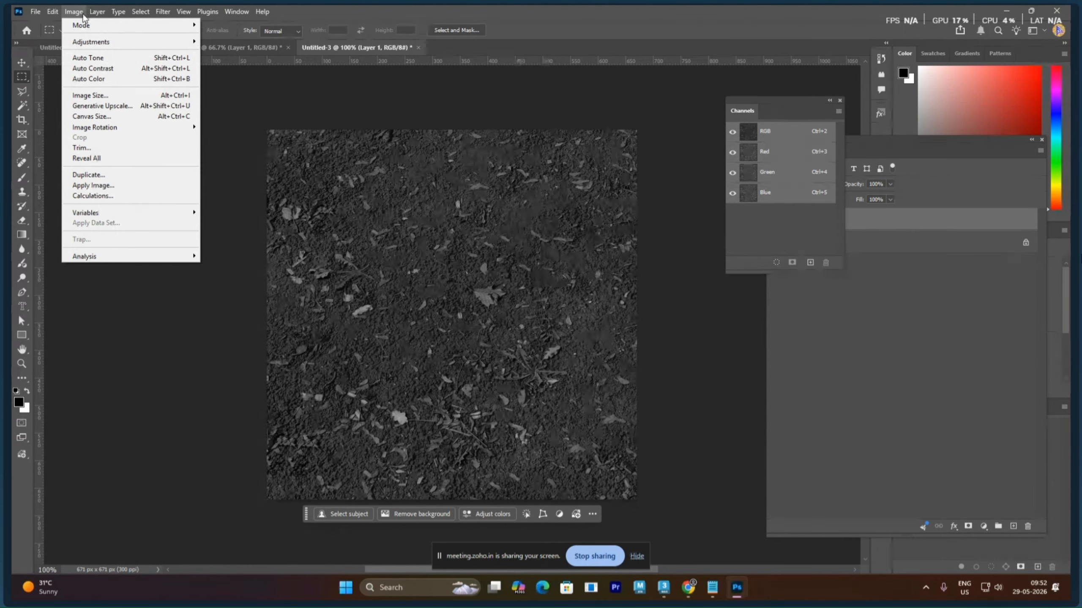
mouse_move(83, 46)
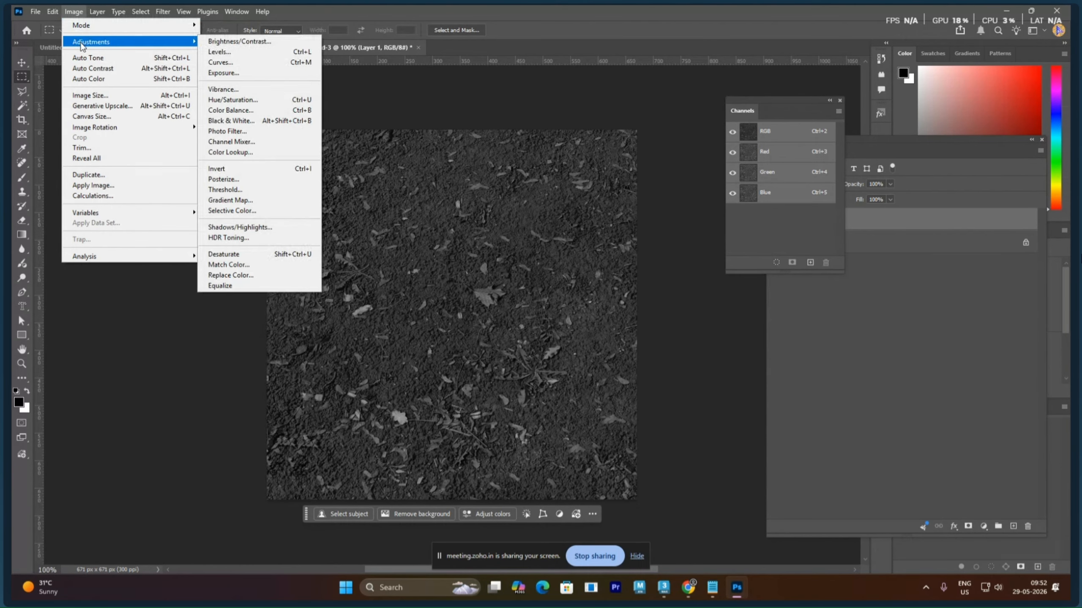
click(240, 52)
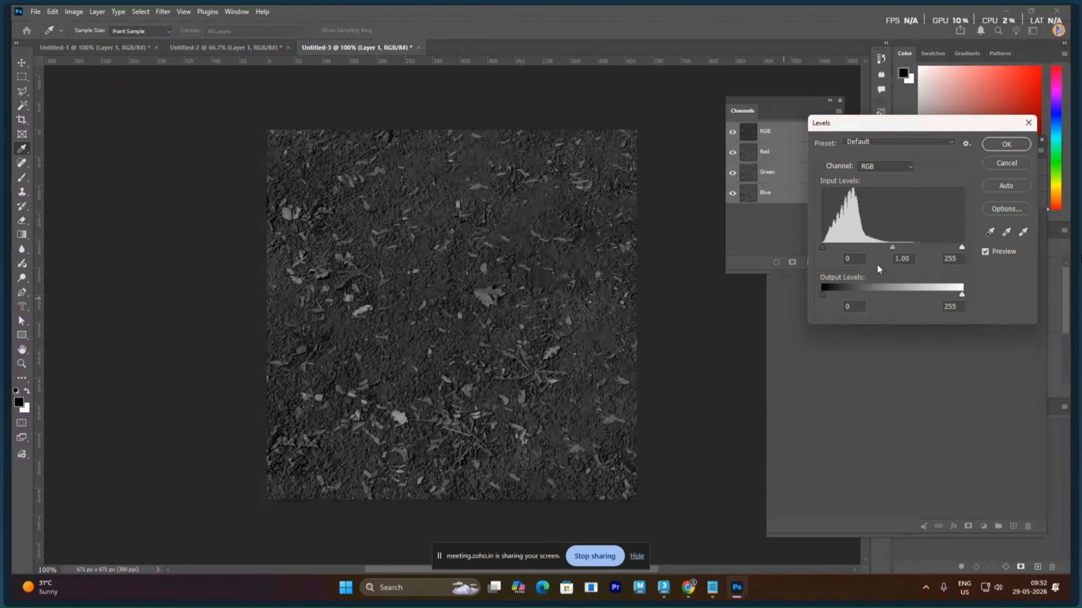
drag(891, 247, 840, 247)
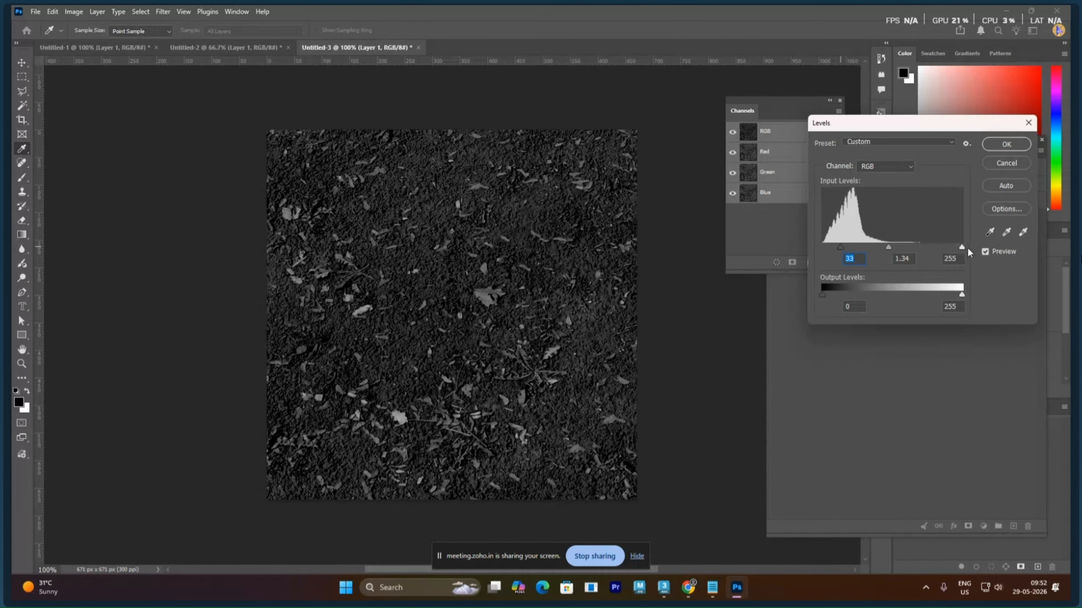
drag(958, 247, 879, 246)
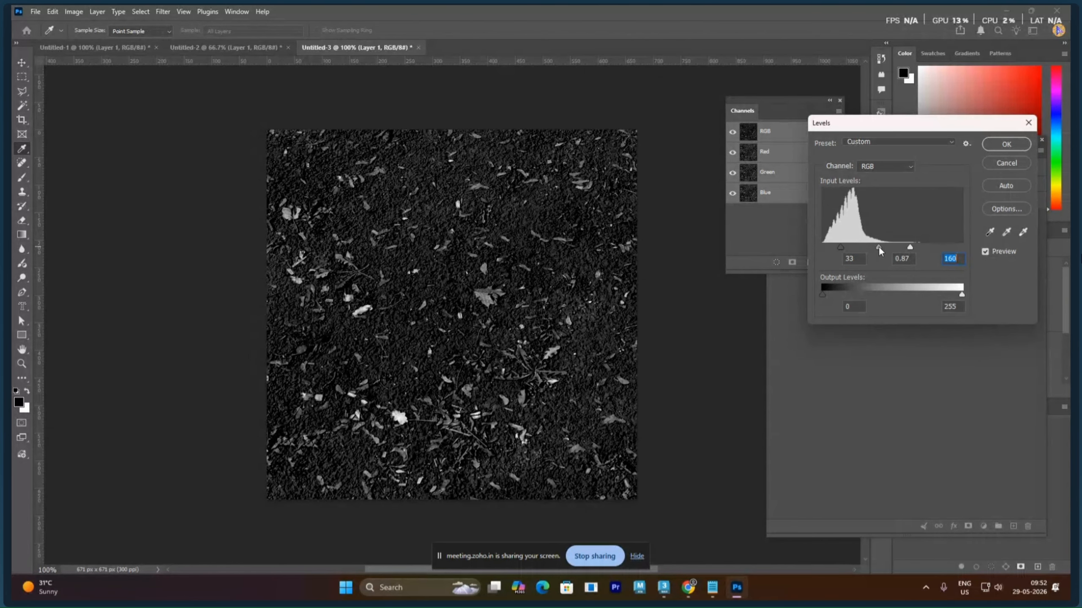
click(1006, 144)
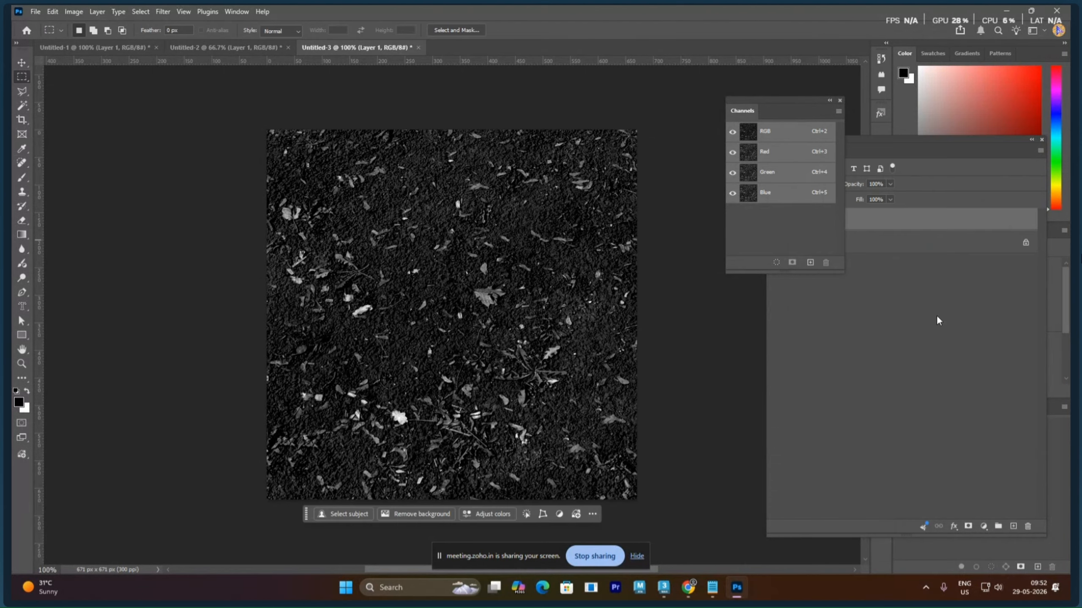
Save a JPEG copy of the high-contrast grey mud image as Ruff in the Images folder, at quality 12 (Maximum)
key(ctrl+s)
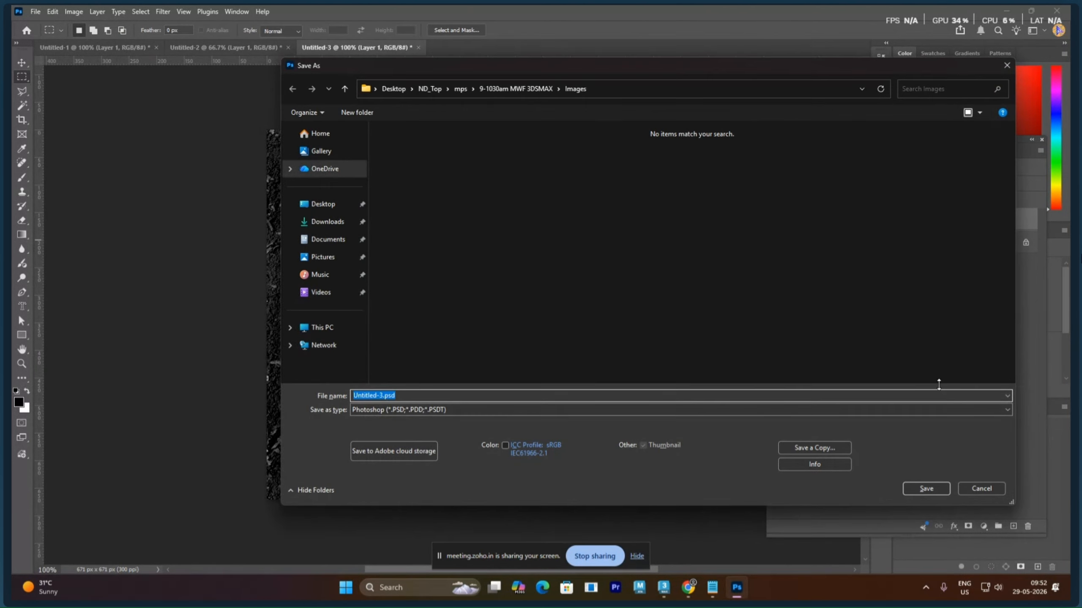
text(Ruff)
click(802, 449)
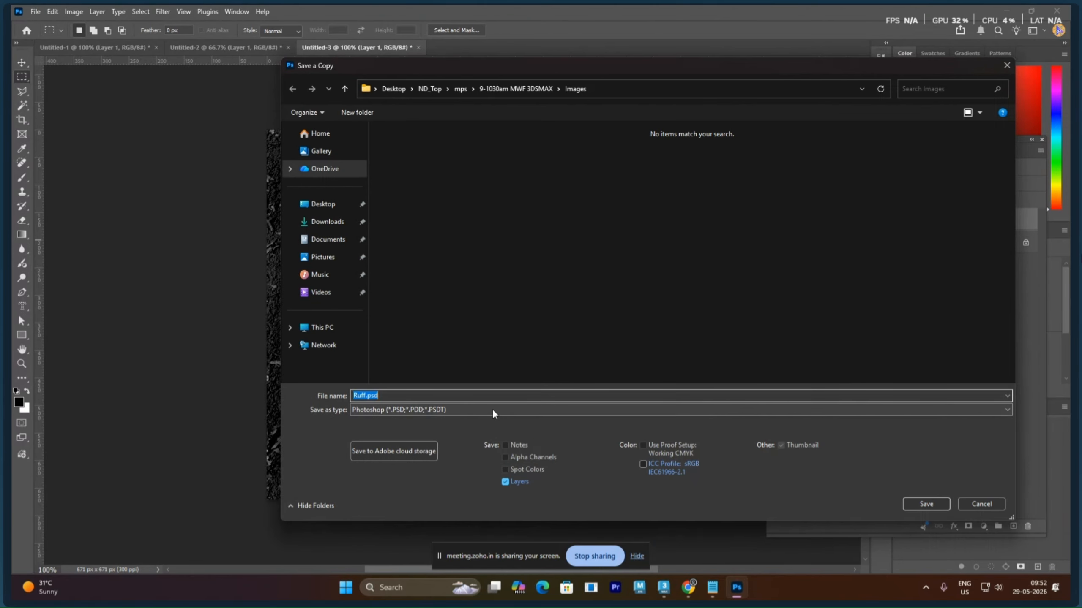
click(461, 411)
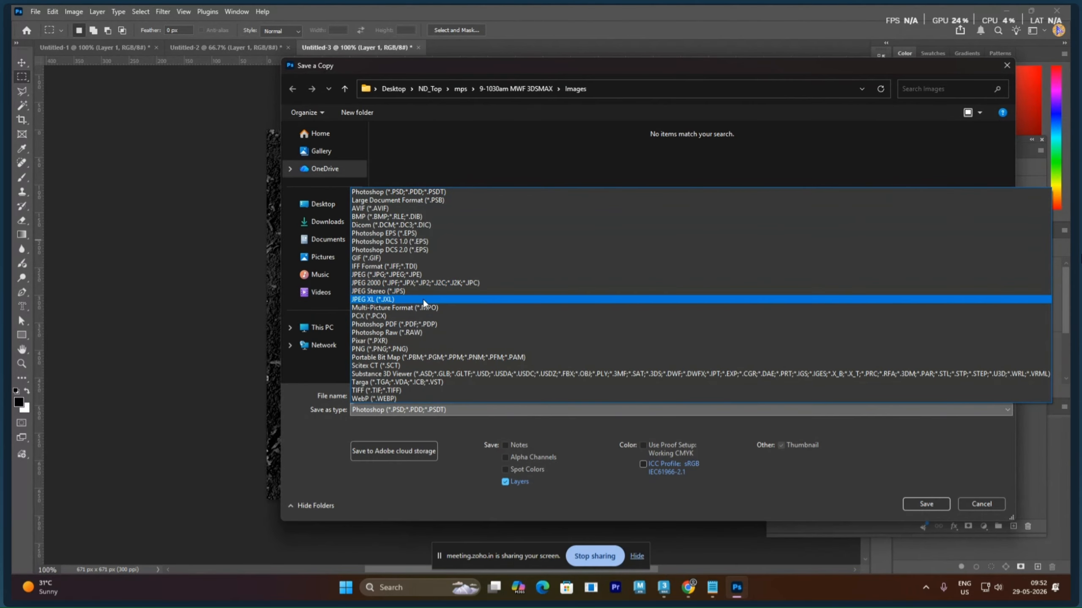
click(421, 275)
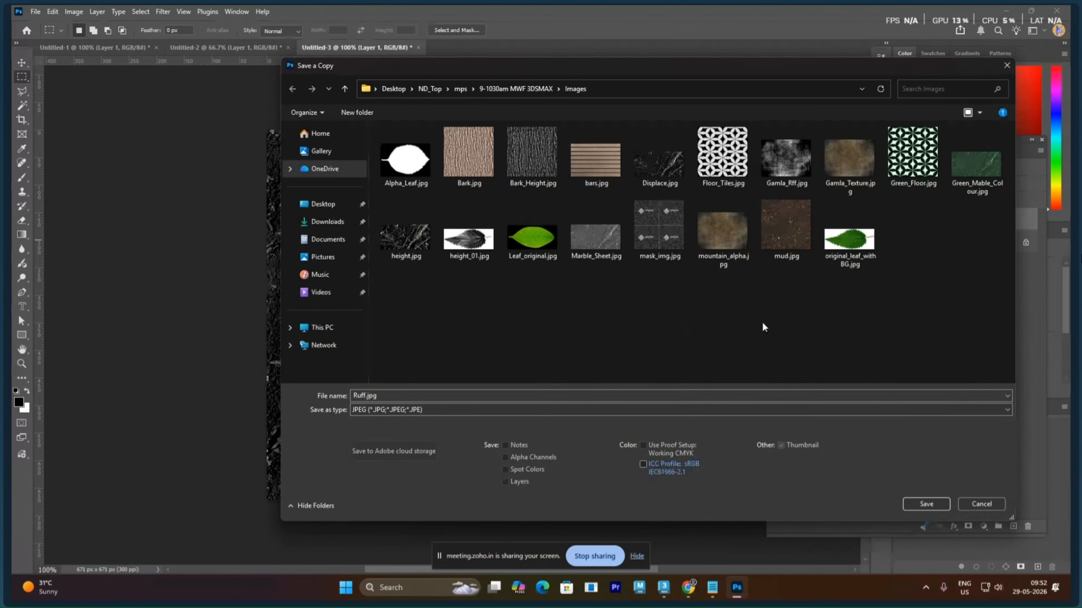
click(930, 503)
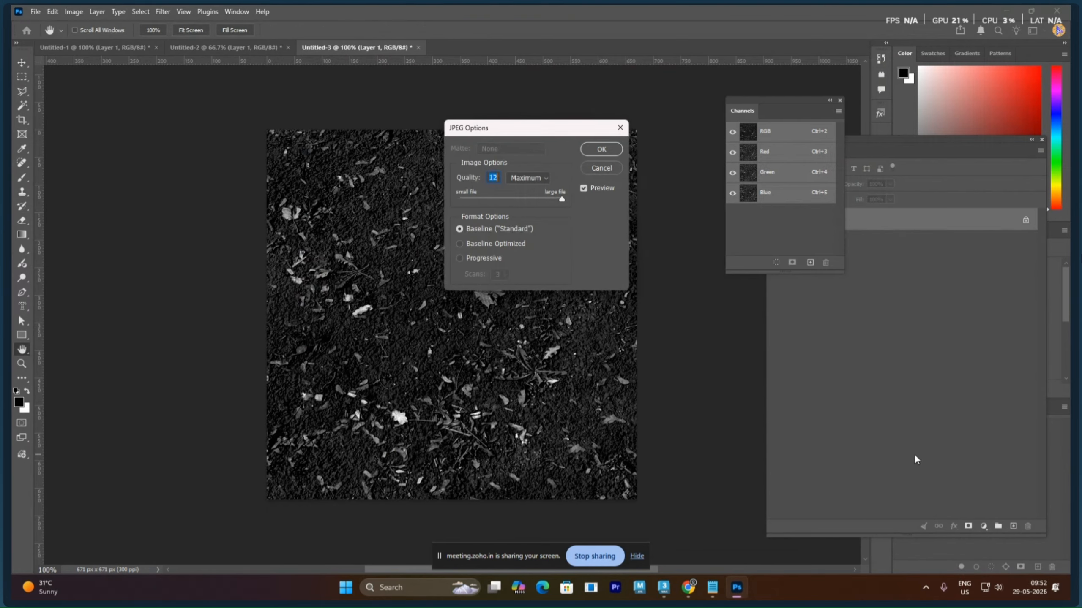
click(593, 153)
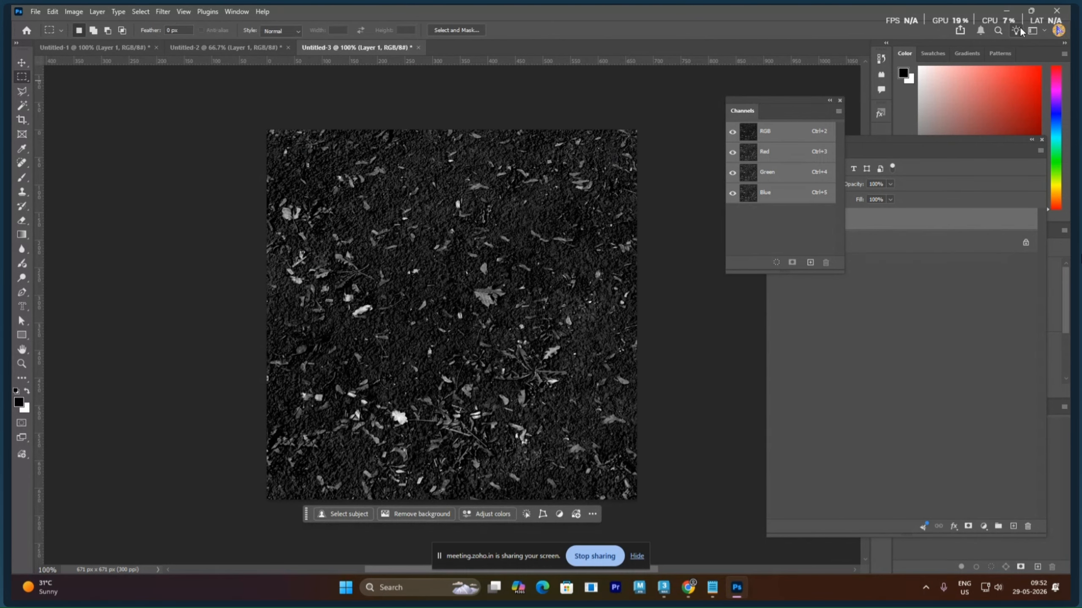
Minimise the Photoshop and browser windows and switch back to the plant pot scene in 3ds Max
click(1006, 10)
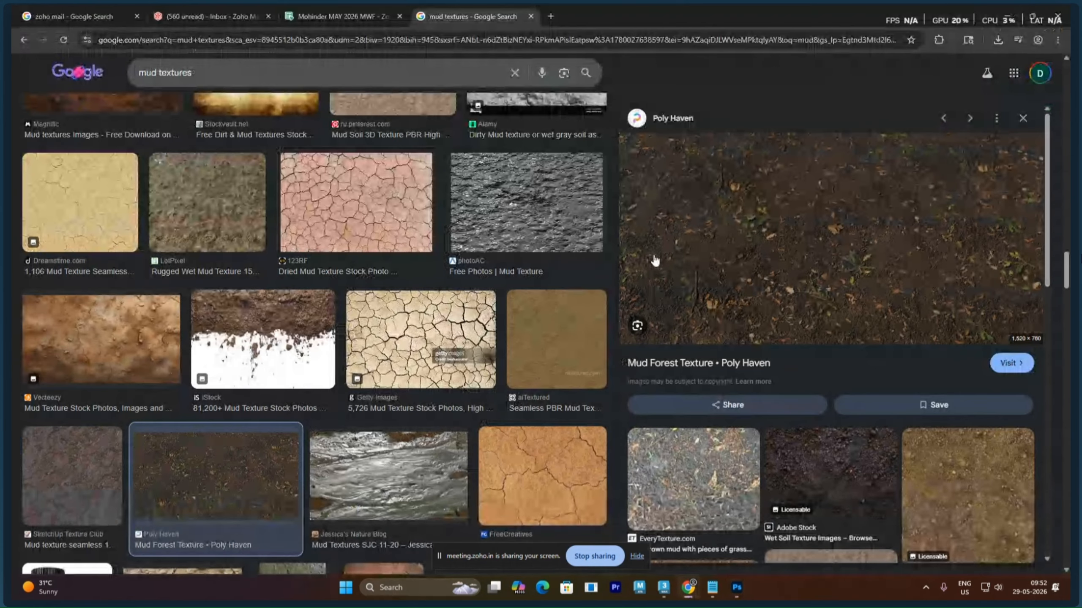
click(1008, 19)
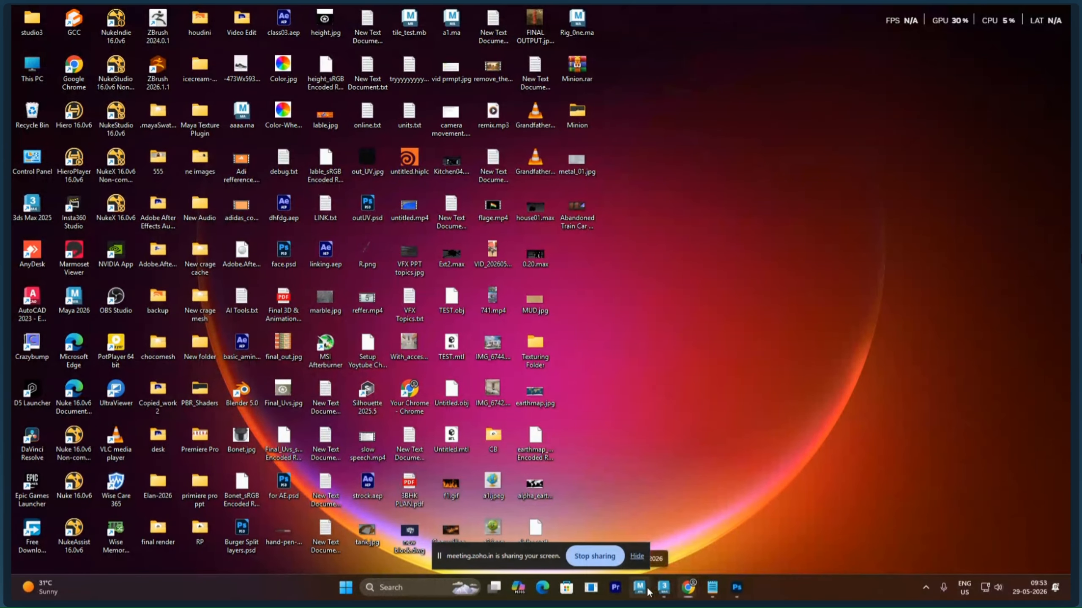
click(663, 588)
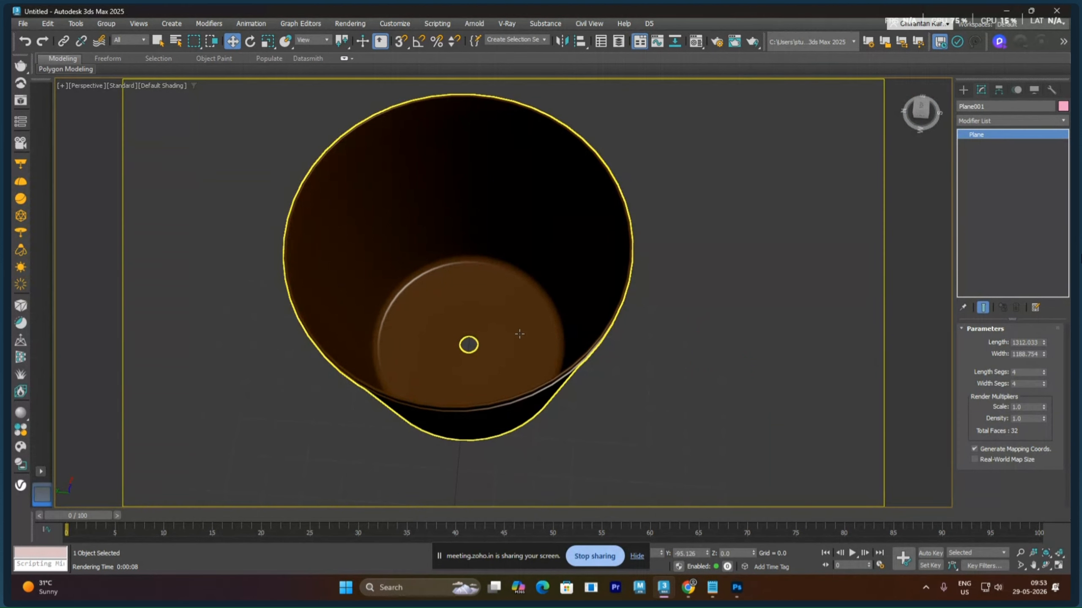
Create a flat cylinder centred on the pot in the Top view, about 34 in radius and about 1.1 high
alt+middle_drag(519, 333, 520, 286)
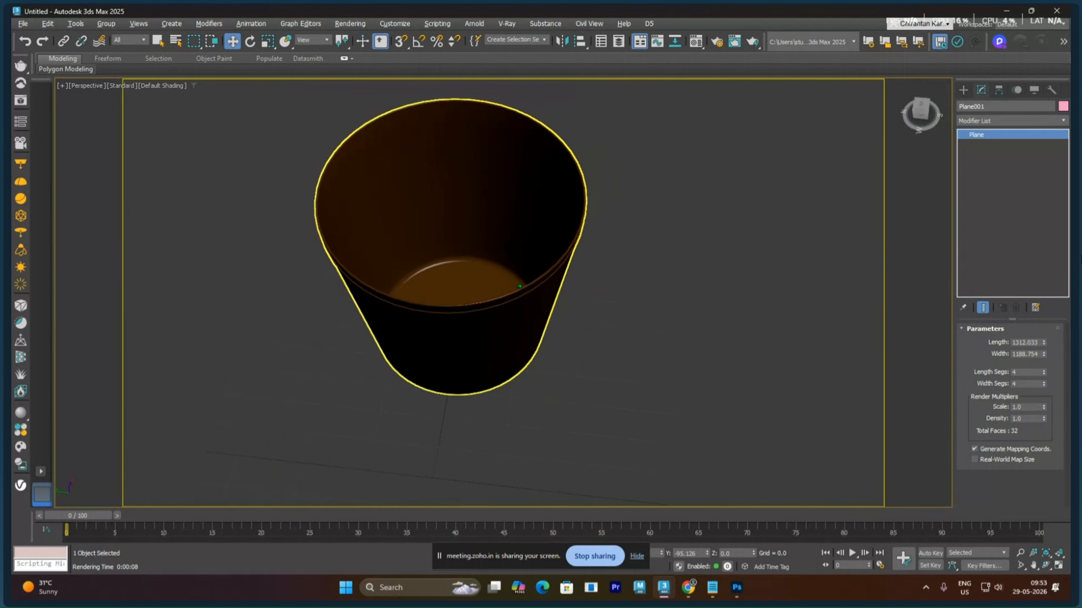
scroll(519, 286, down, 3)
key(t)
middle_drag(634, 310, 533, 291)
scroll(562, 291, up, 3)
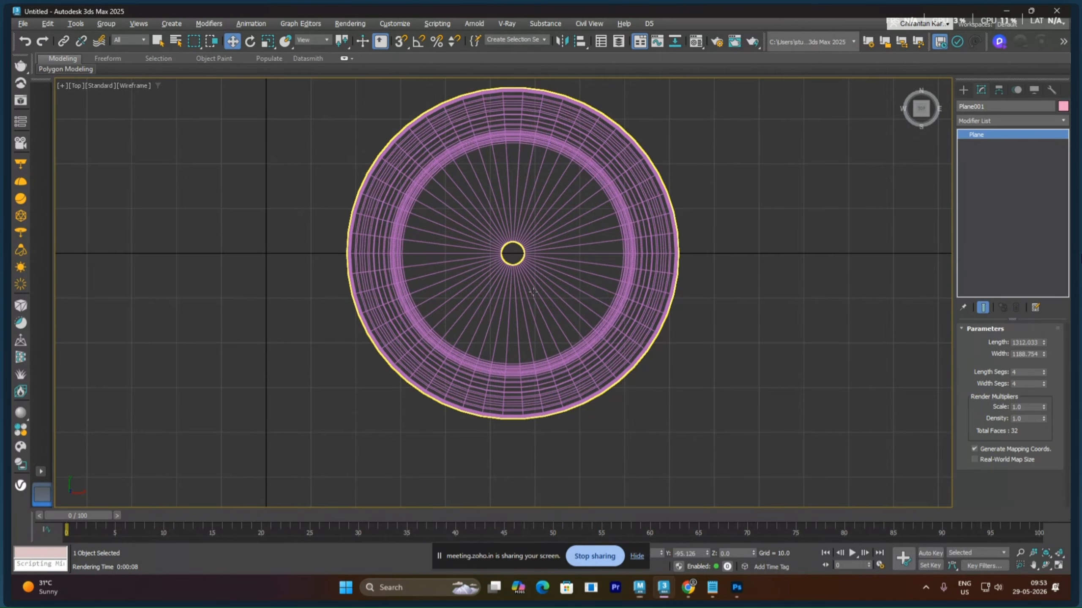
click(805, 333)
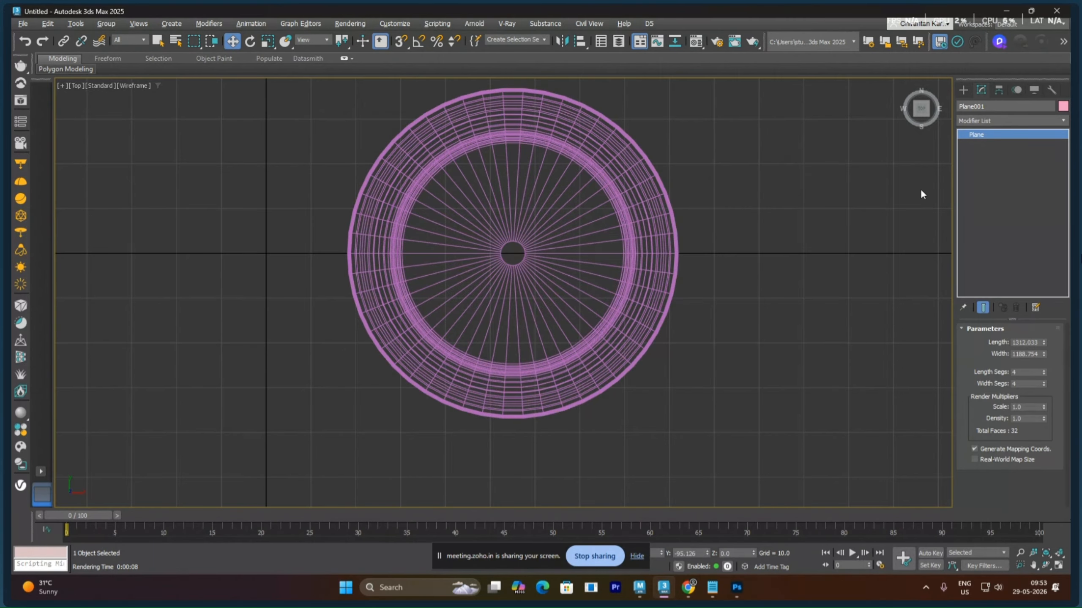
click(963, 89)
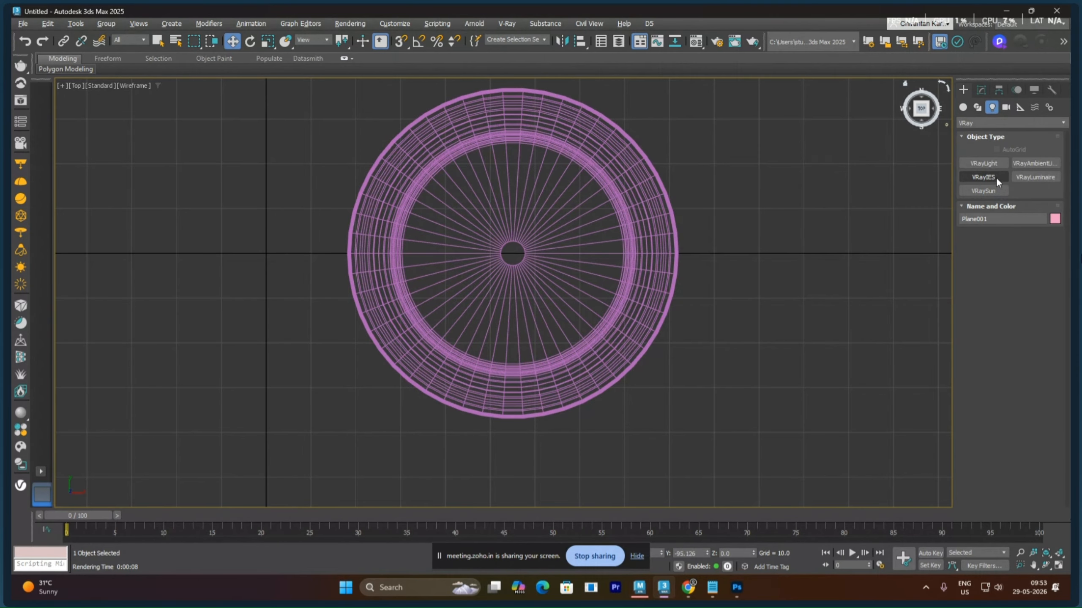
click(965, 108)
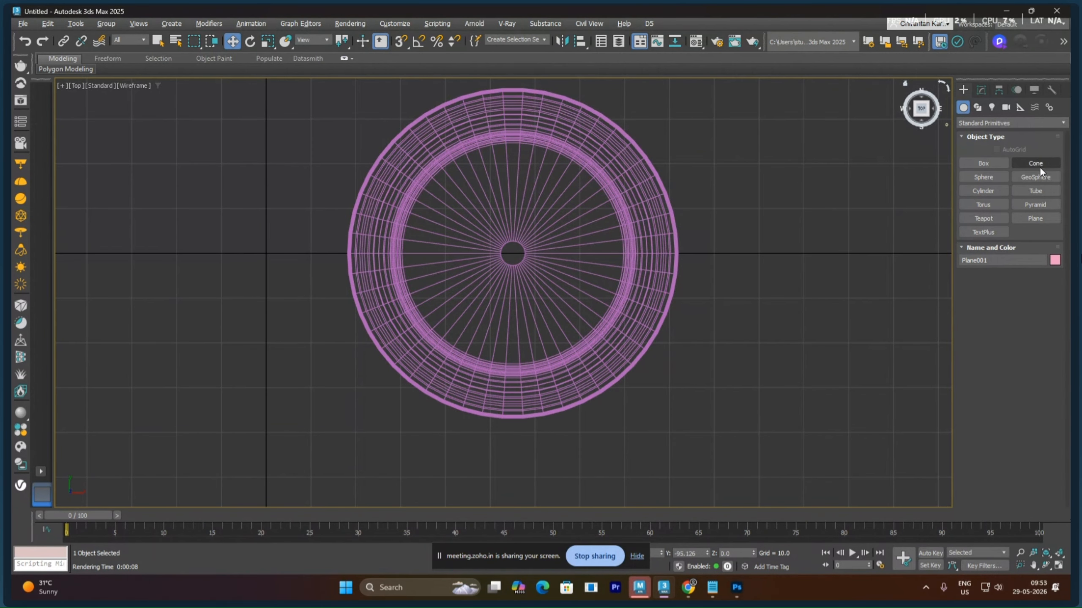
click(983, 190)
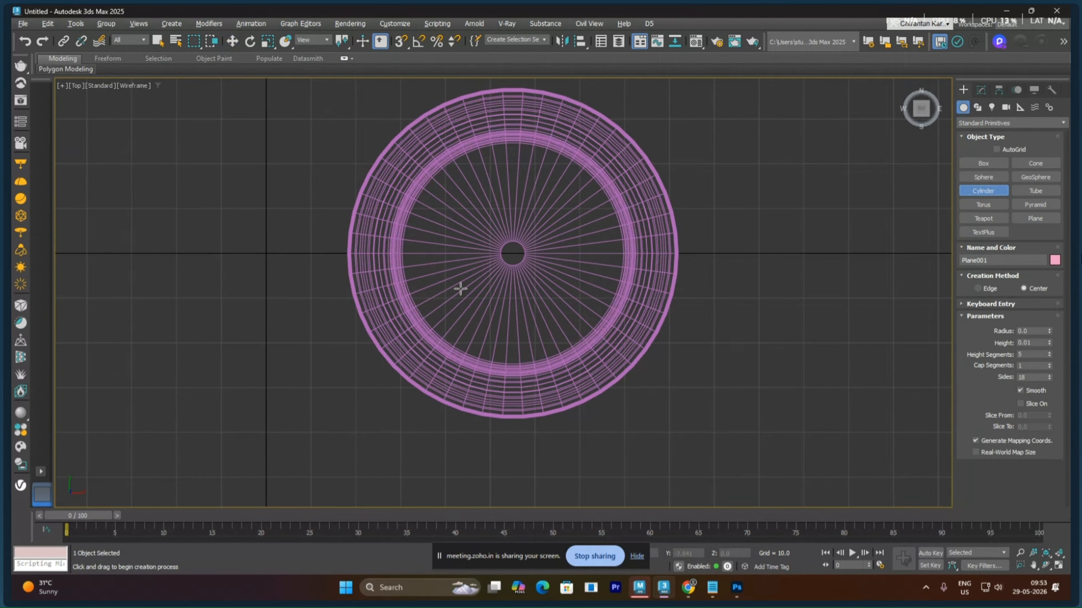
drag(513, 255, 631, 349)
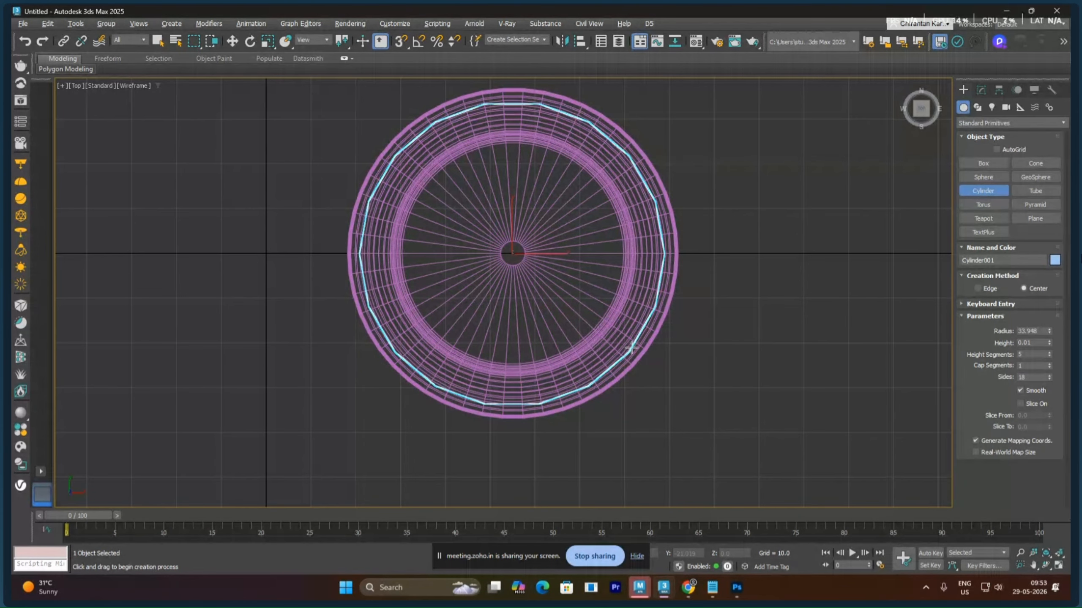
key(f)
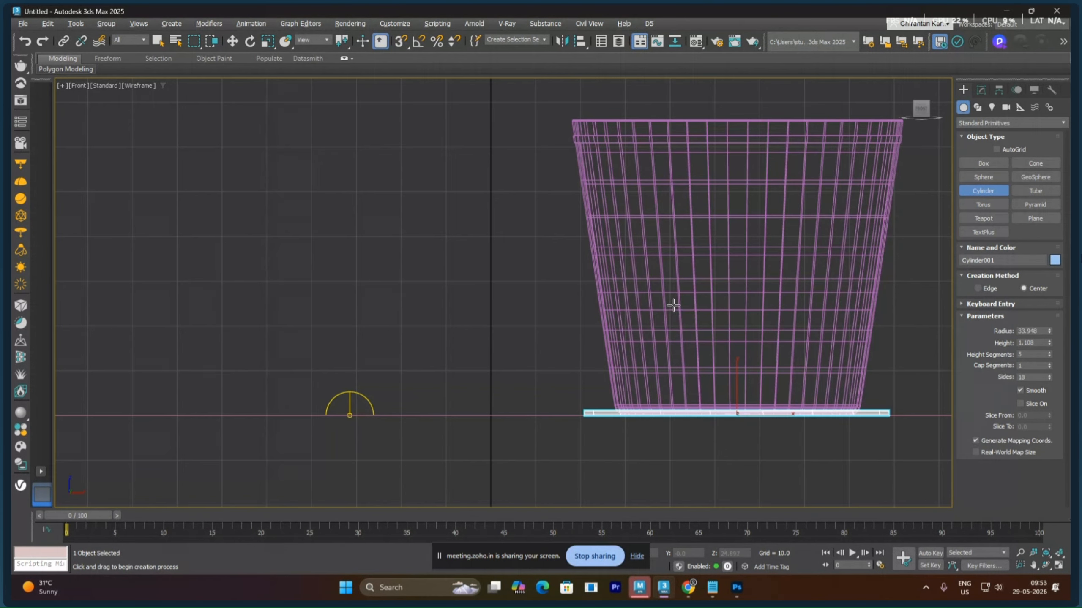
Raise the cylinder inside the pot to a height of about 52.6, just below the rim, and check its fit in the Perspective view
middle_drag(673, 305, 553, 317)
key(w)
drag(617, 382, 610, 152)
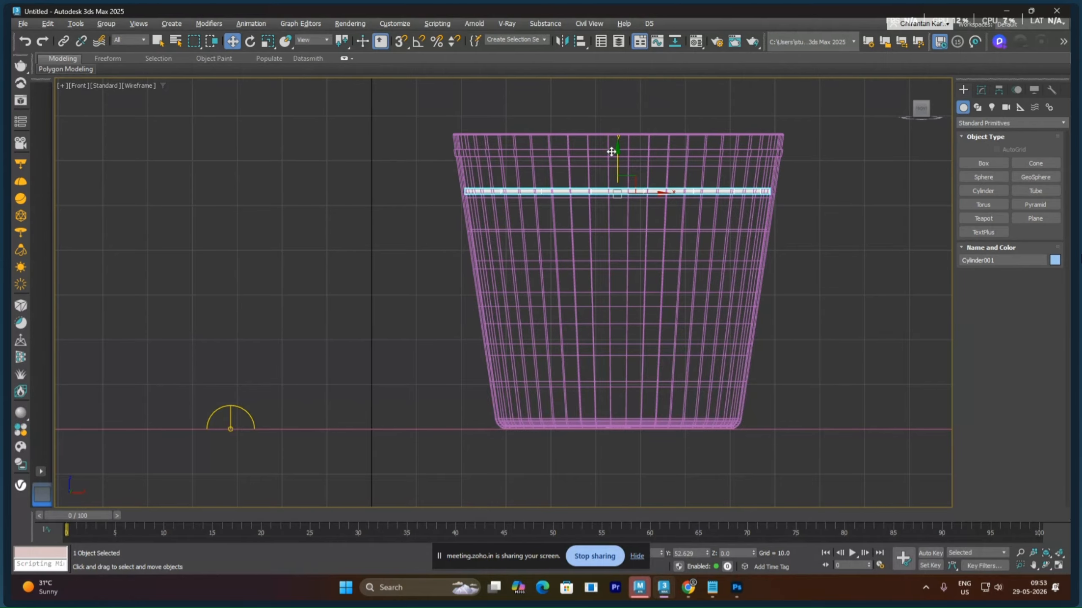
key(p)
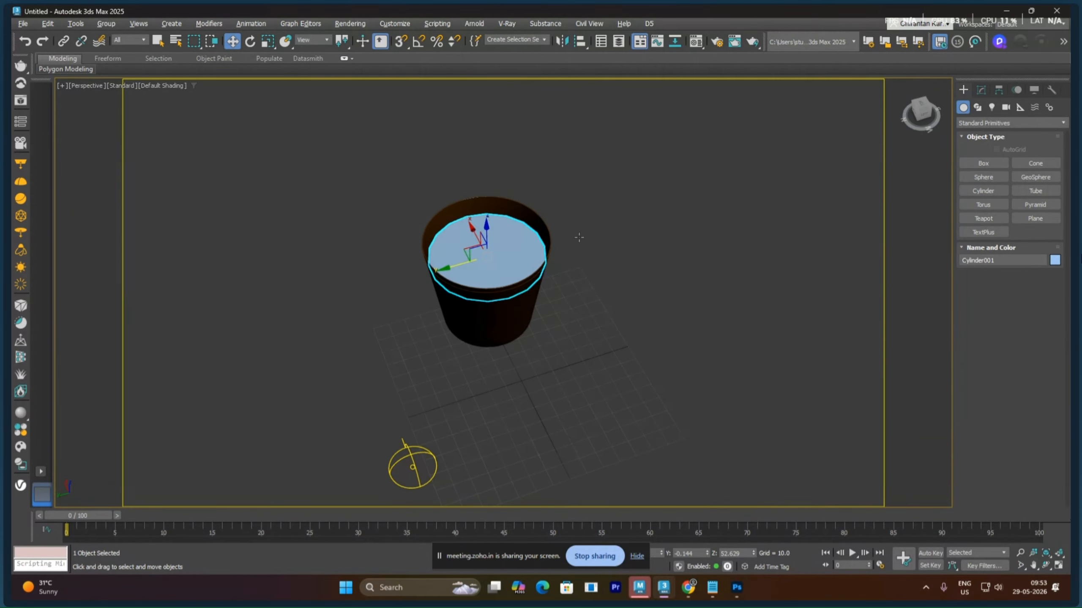
scroll(579, 237, up, 10)
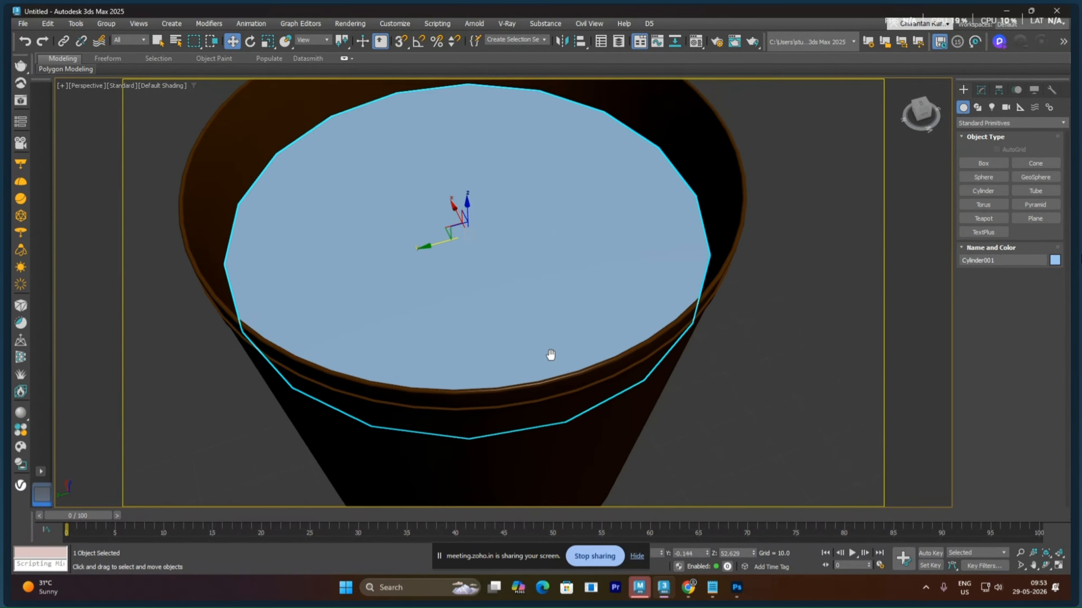
middle_drag(551, 355, 549, 365)
scroll(527, 311, down, 3)
scroll(527, 311, up, 1)
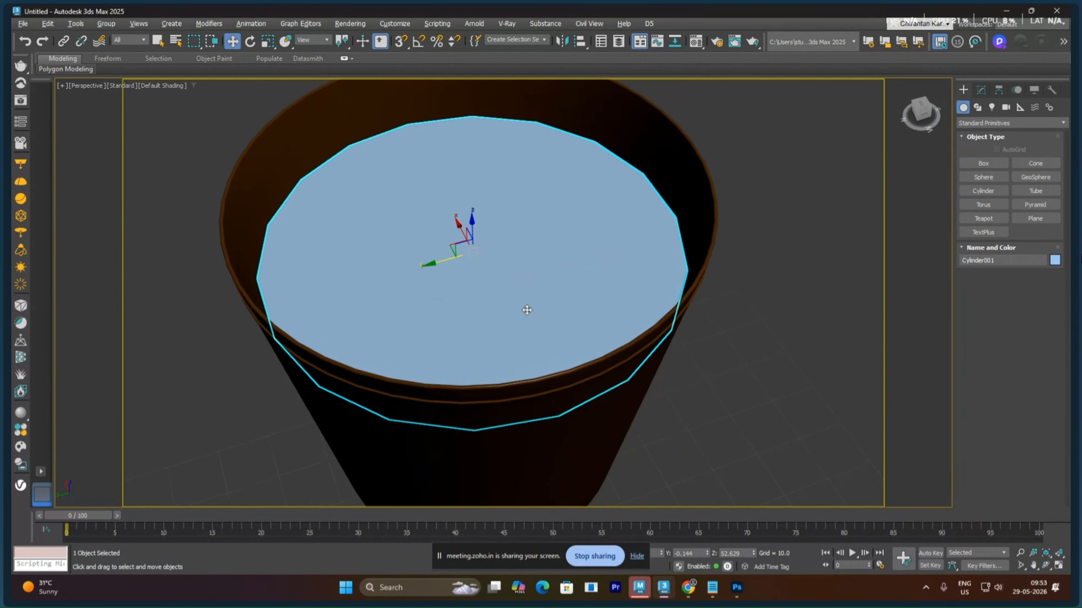
scroll(527, 310, down, 4)
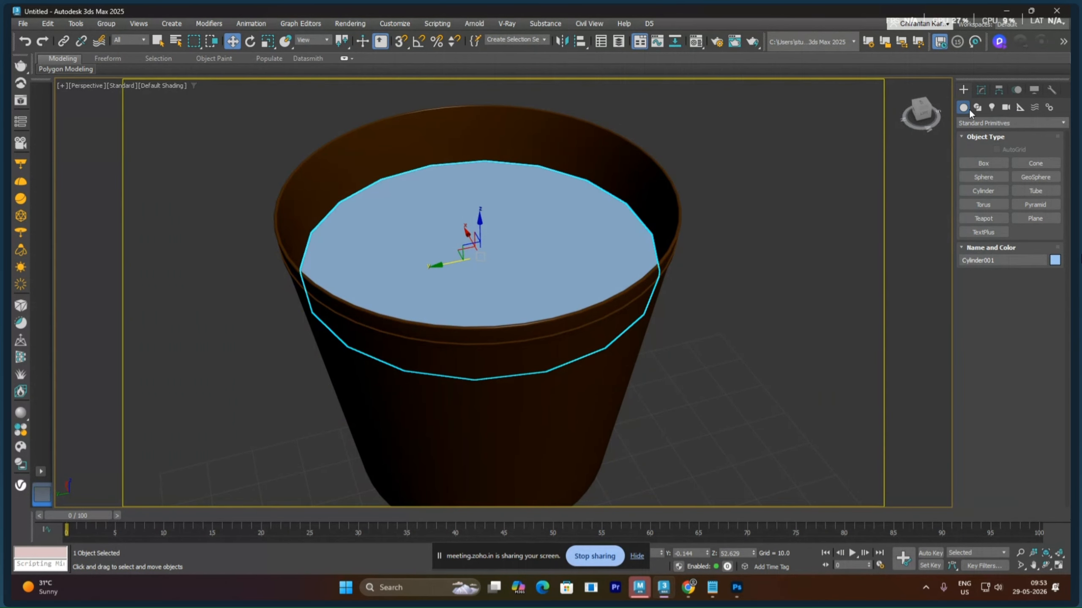
Set the soil cylinder to 1 height segment and 30 sides
click(981, 90)
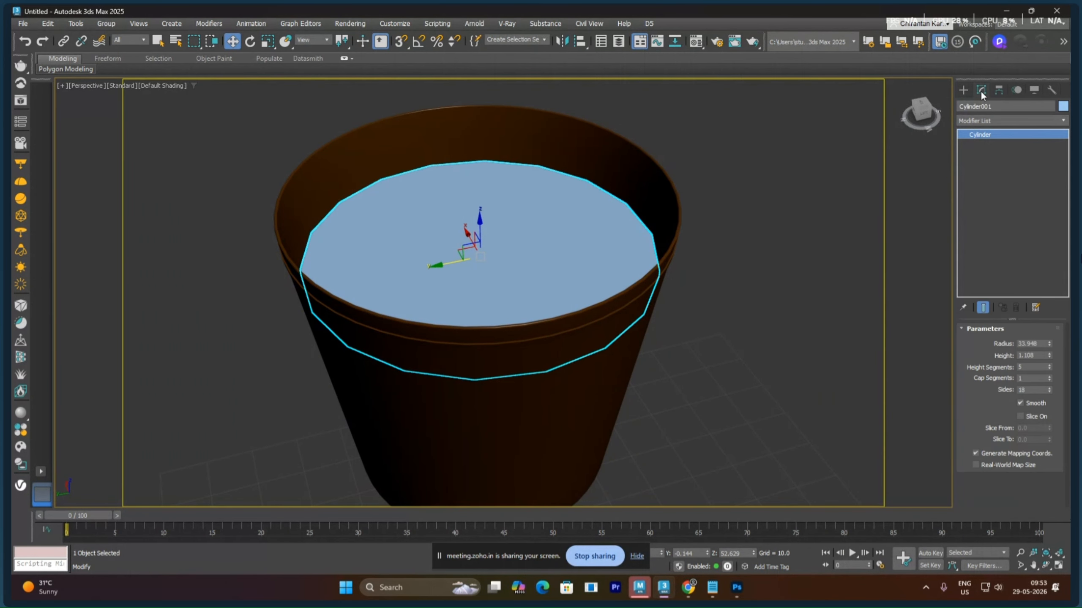
double_click(1032, 367)
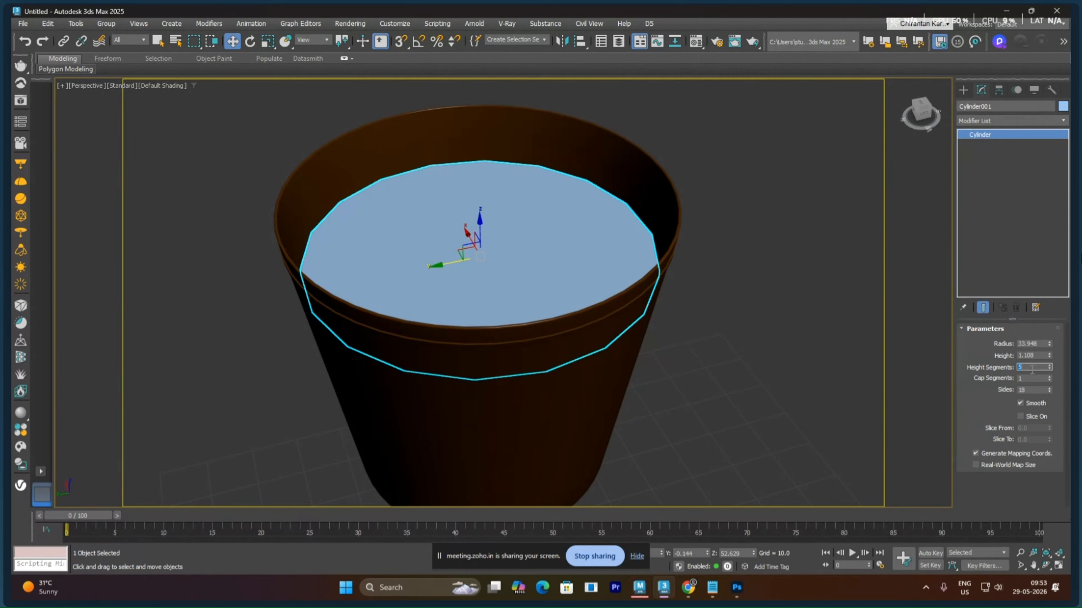
text(20)
double_click(1031, 378)
double_click(1041, 390)
text(30)
key(Return)
click(749, 287)
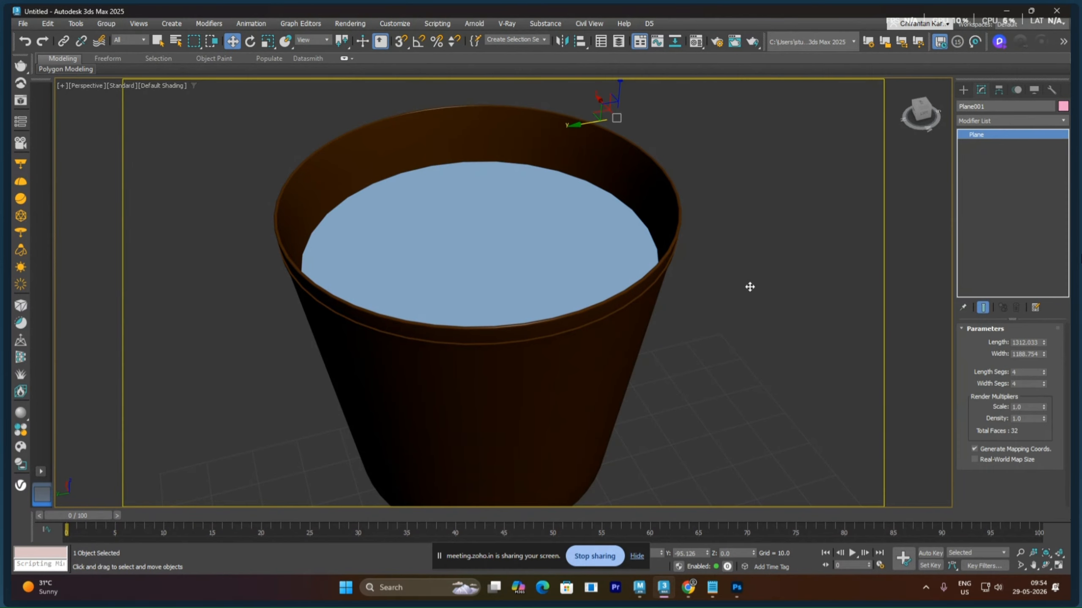
Reselect the soil cylinder, set its cap segments to 8 and display the shaded model with edged faces
click(503, 225)
alt+middle_drag(512, 246, 513, 241)
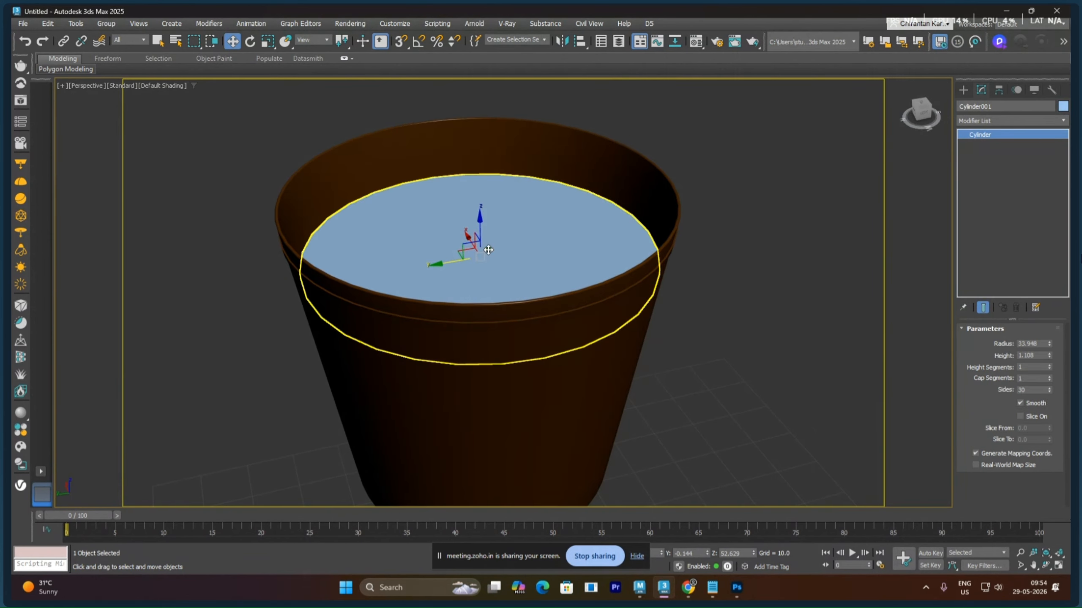
scroll(513, 241, up, 3)
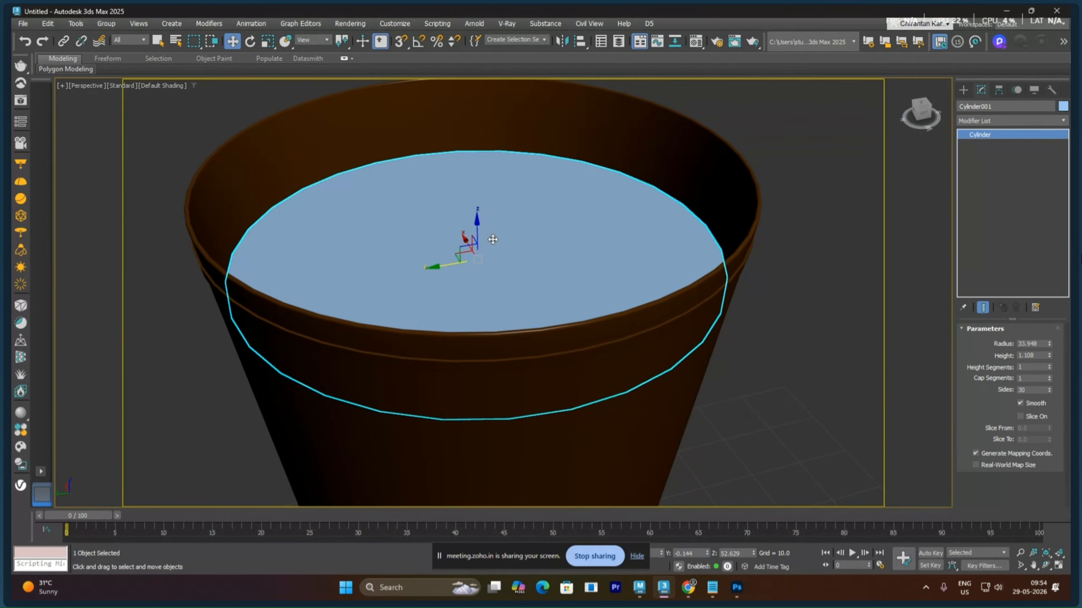
key(F3)
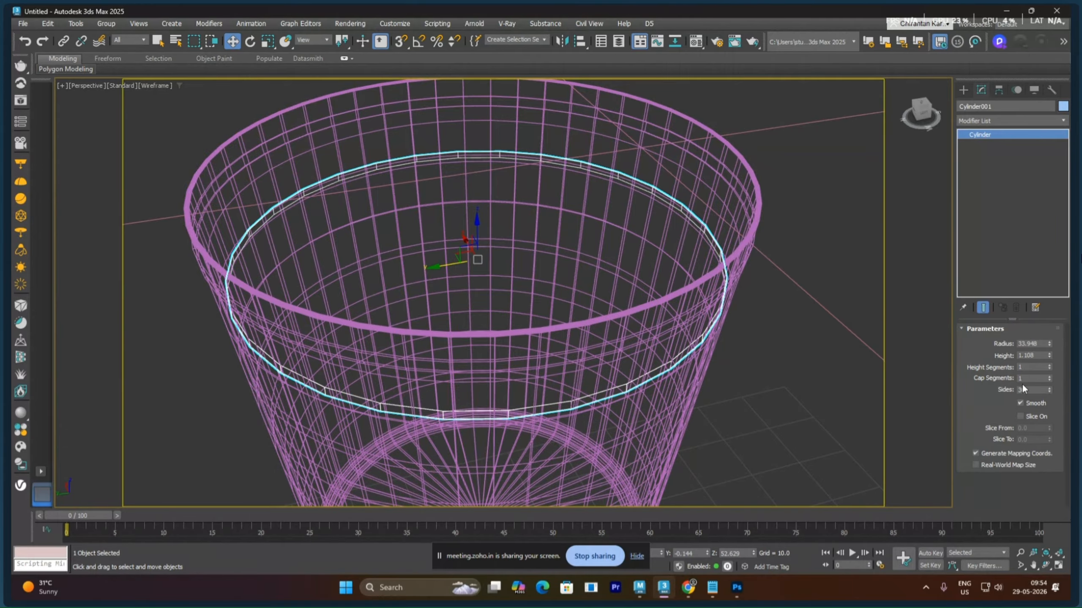
click(1035, 379)
text(8)
key(Return)
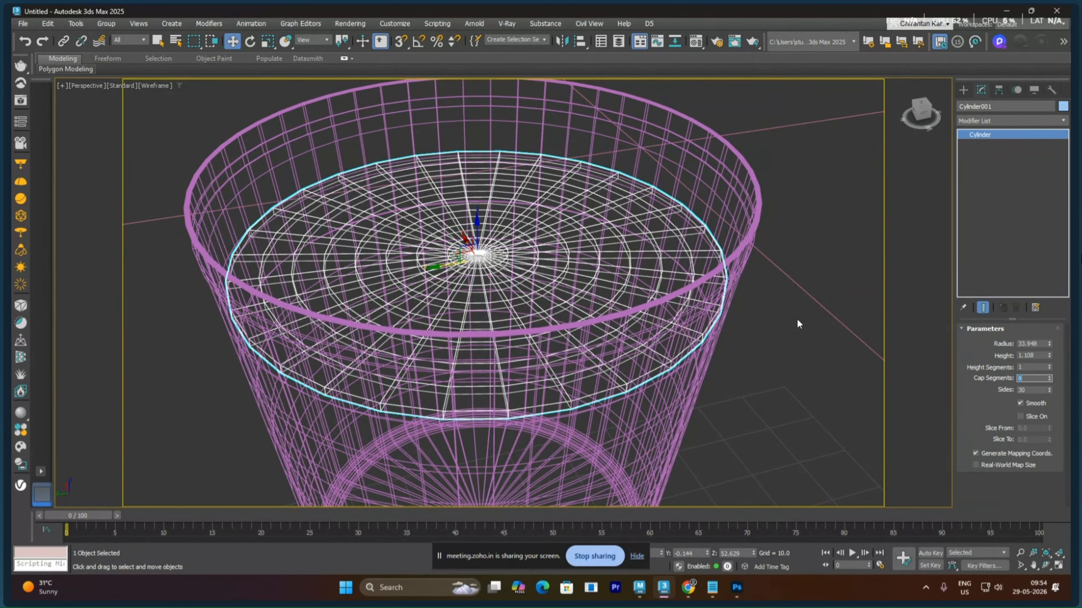
key(F3)
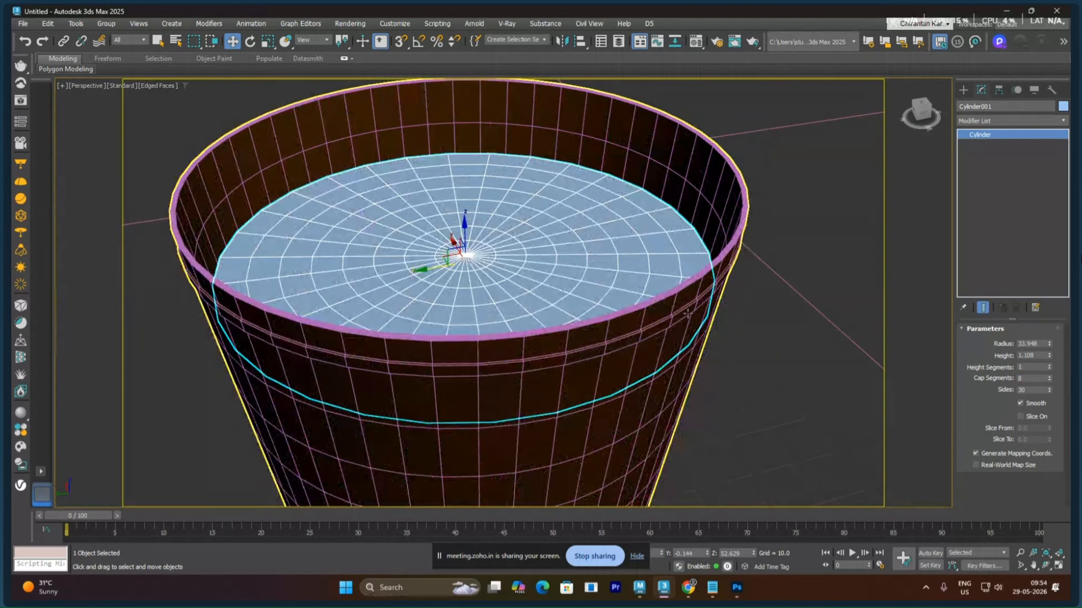
alt+middle_drag(563, 276, 552, 269)
Assign the fourth material slot to the soil cylinder and change its type to VRayMtl
key(m)
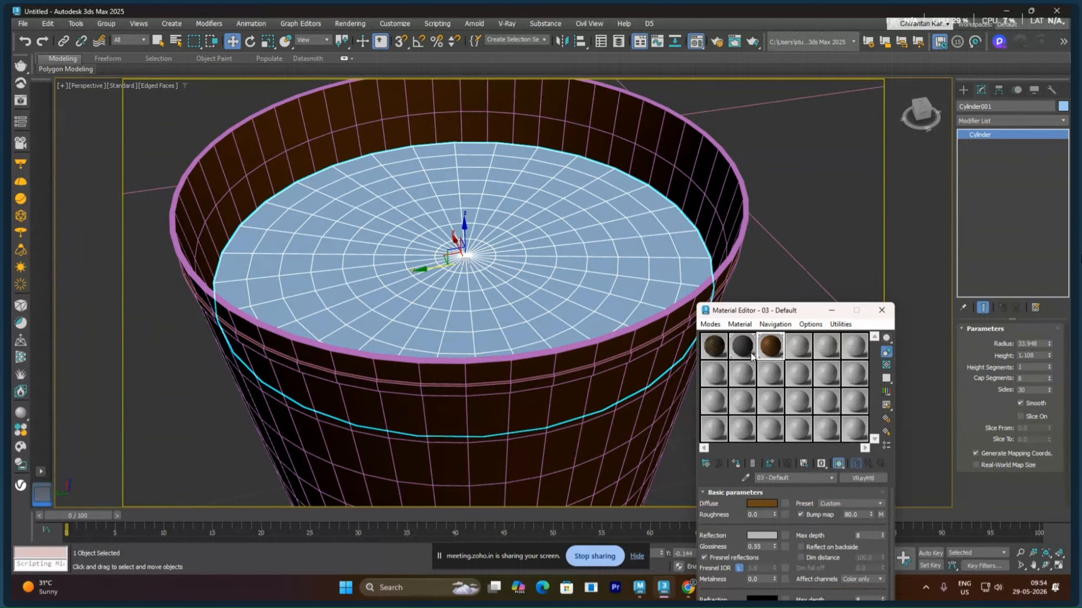
click(797, 350)
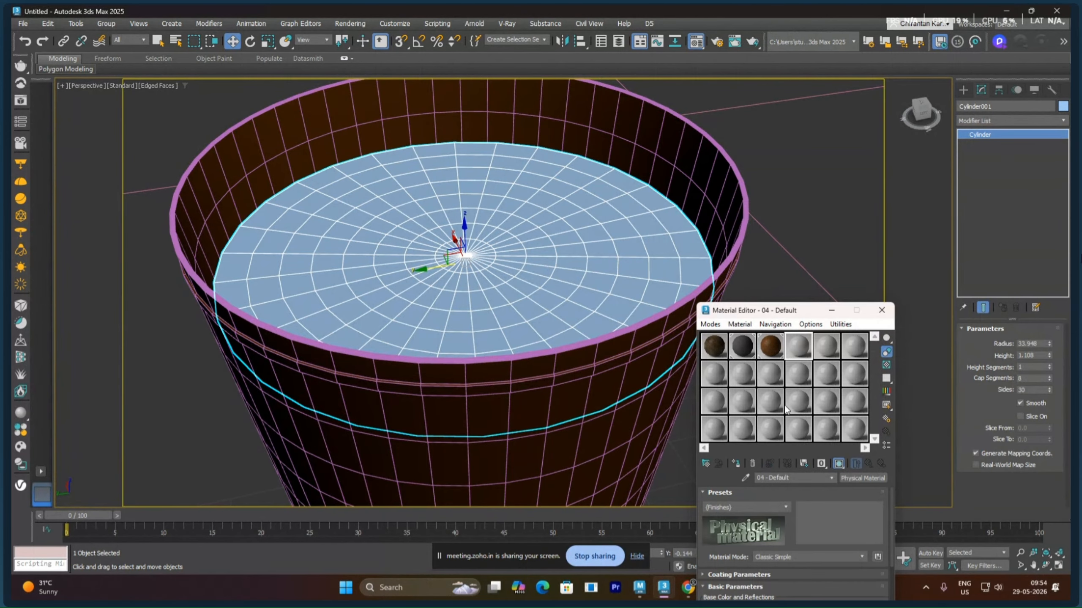
click(736, 463)
click(847, 476)
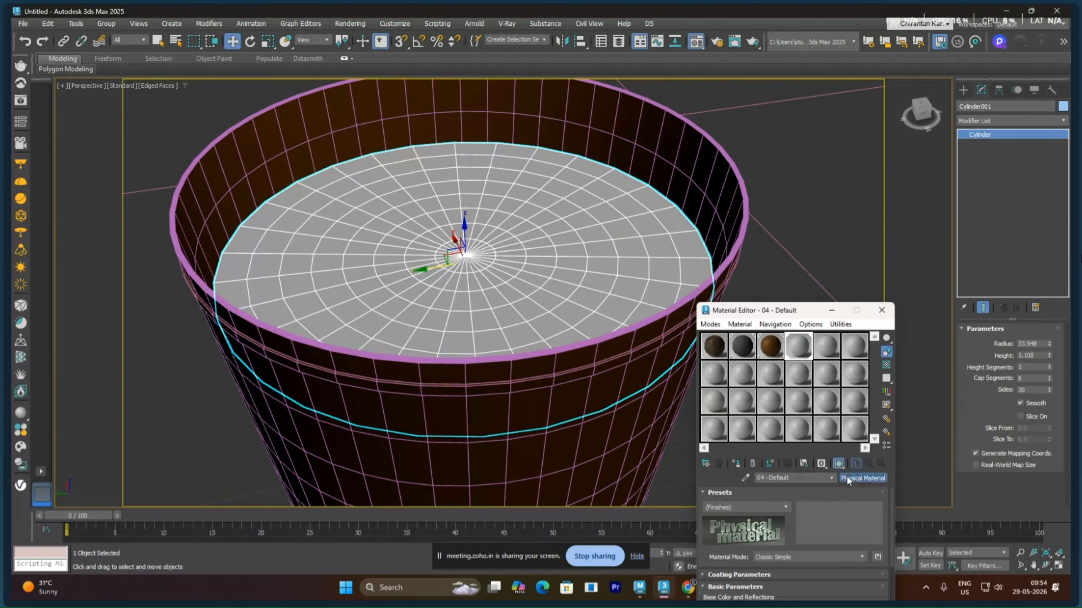
scroll(500, 404, down, 2)
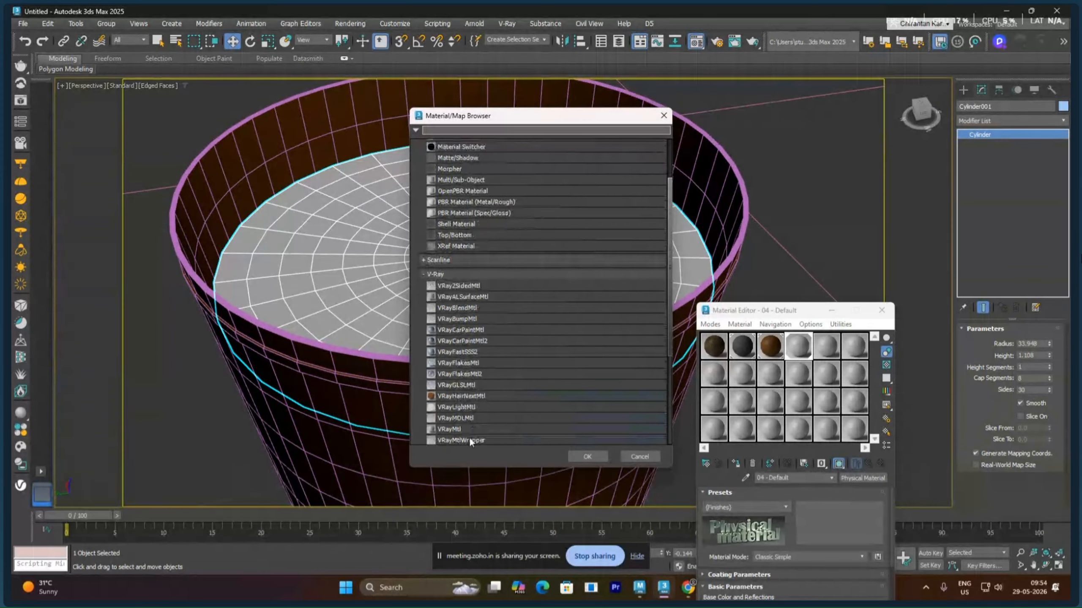
double_click(461, 428)
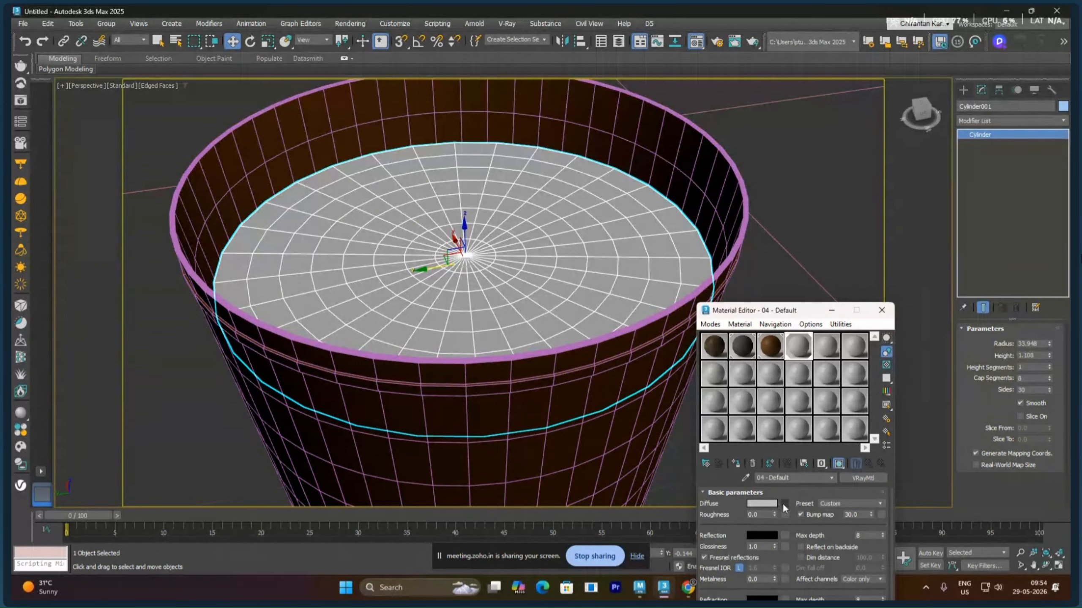
Choose a Bitmap for the soil material's diffuse map and browse the Images folder for the texture file
click(785, 504)
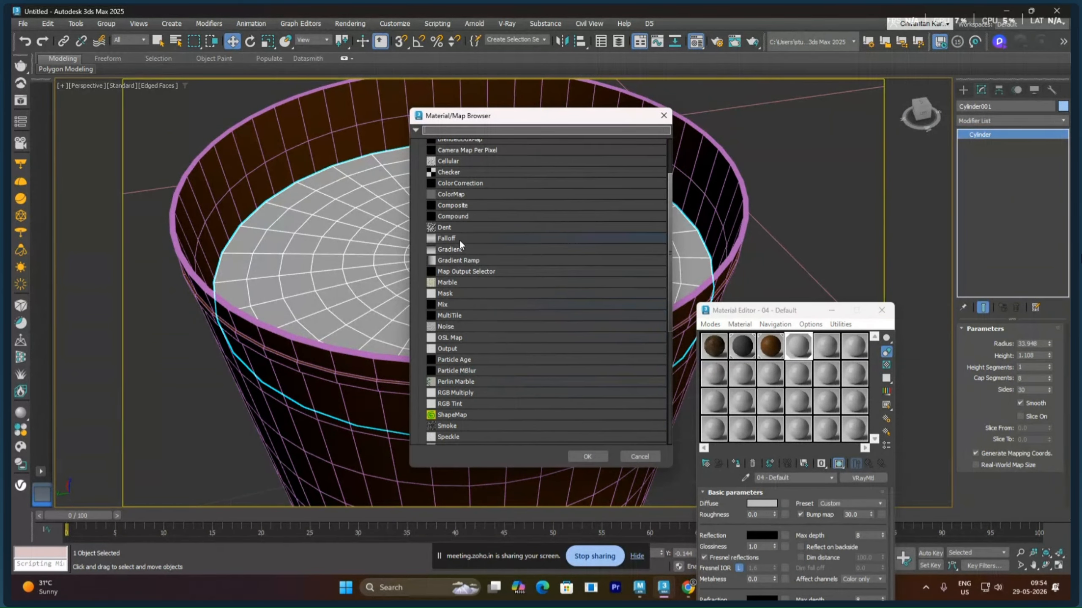
scroll(458, 192, up, 2)
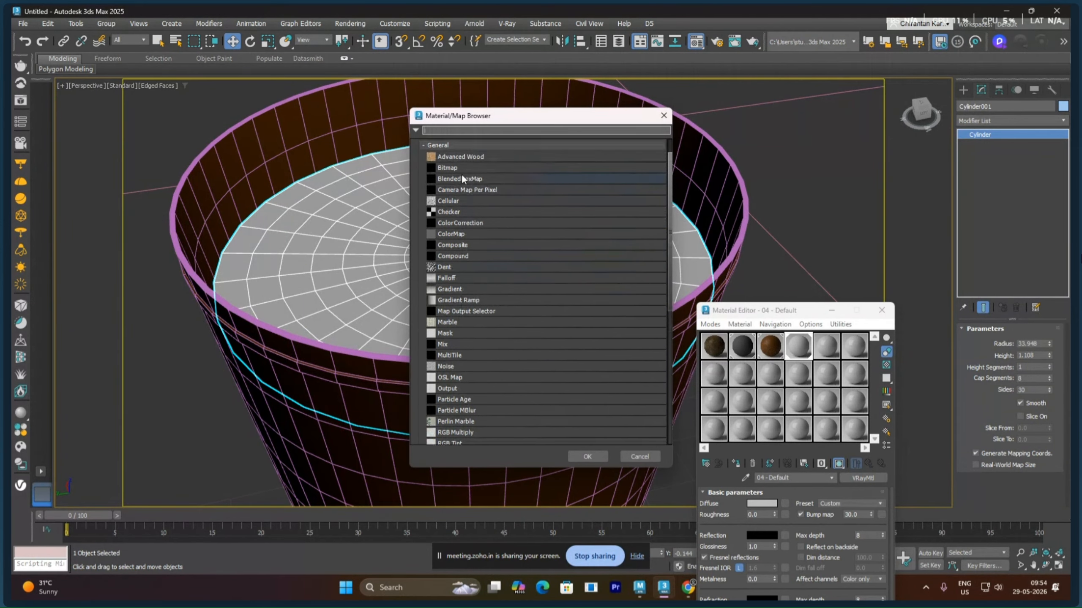
double_click(458, 181)
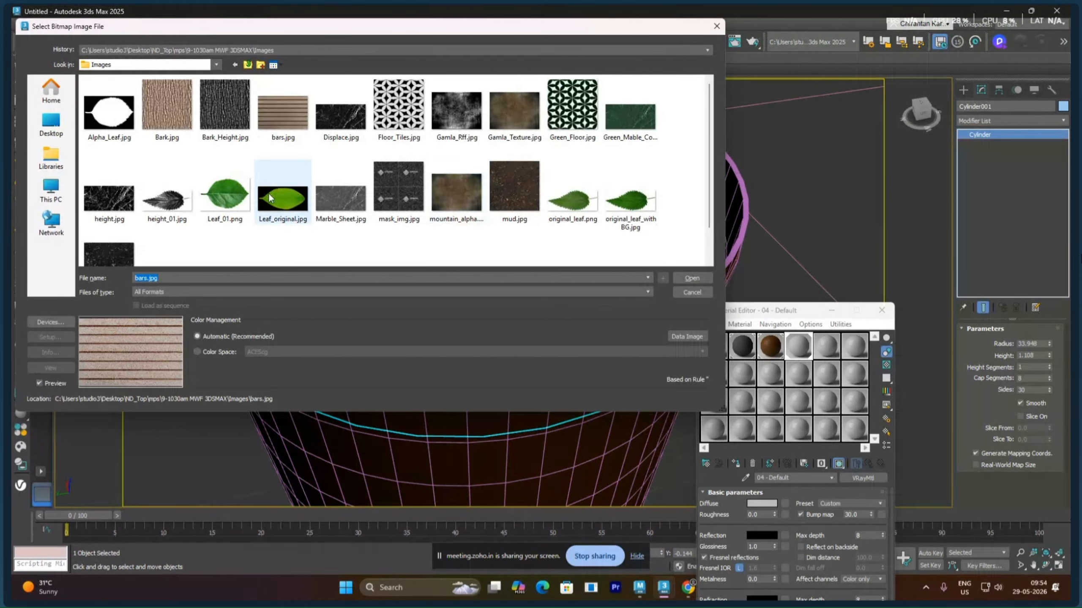
scroll(307, 212, down, 1)
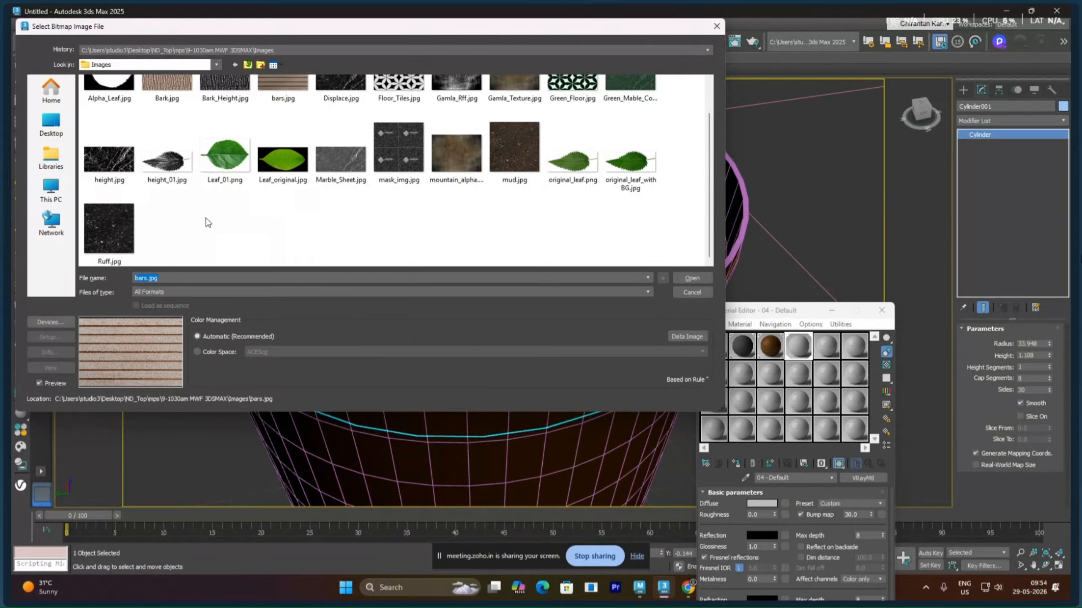
Load mud.jpg as the material's diffuse bitmap and show the material on the soil cylinder inside the pot
click(506, 159)
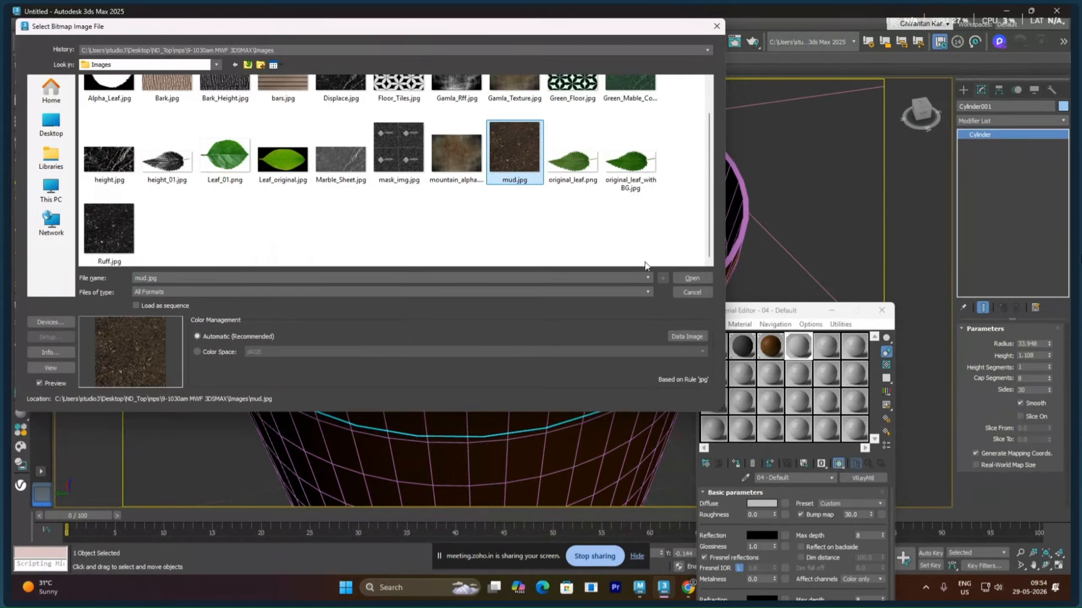
click(694, 278)
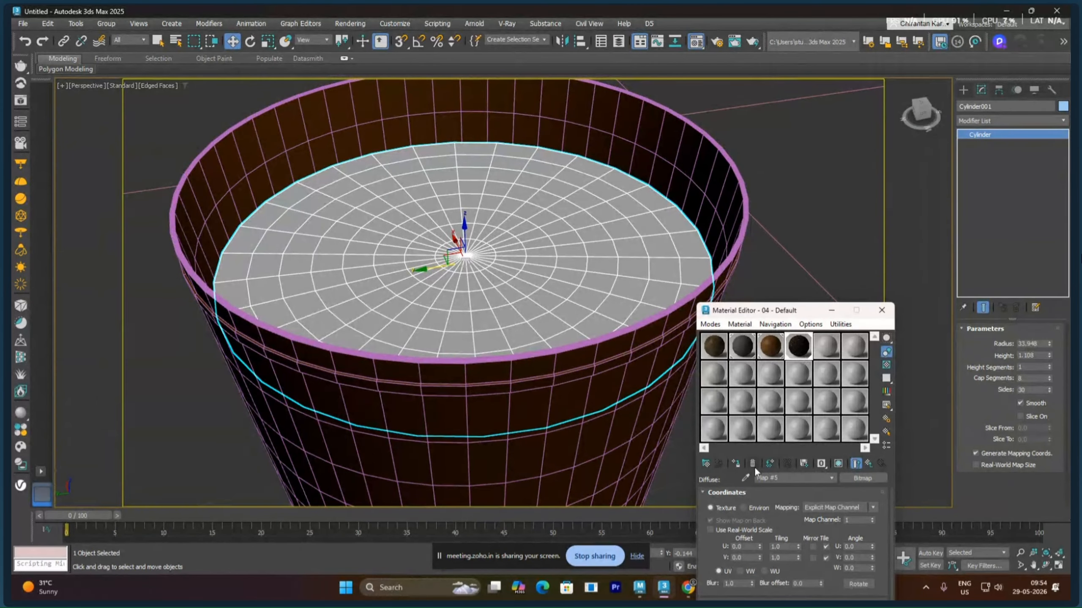
click(735, 465)
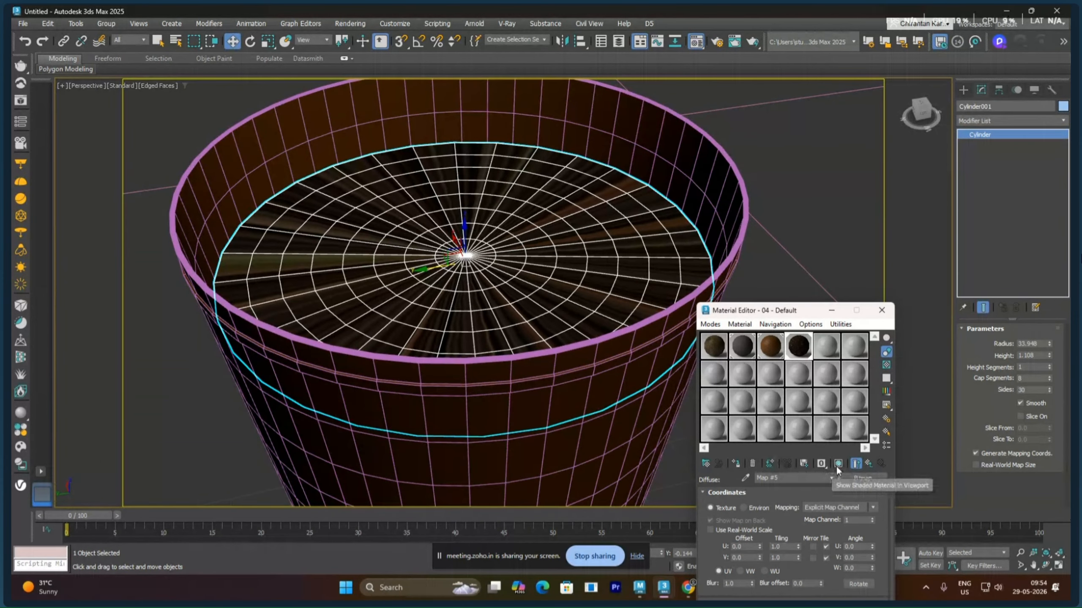
Add a UVW Map modifier with planar mapping to the soil cylinder and check the mud texture up close
click(990, 121)
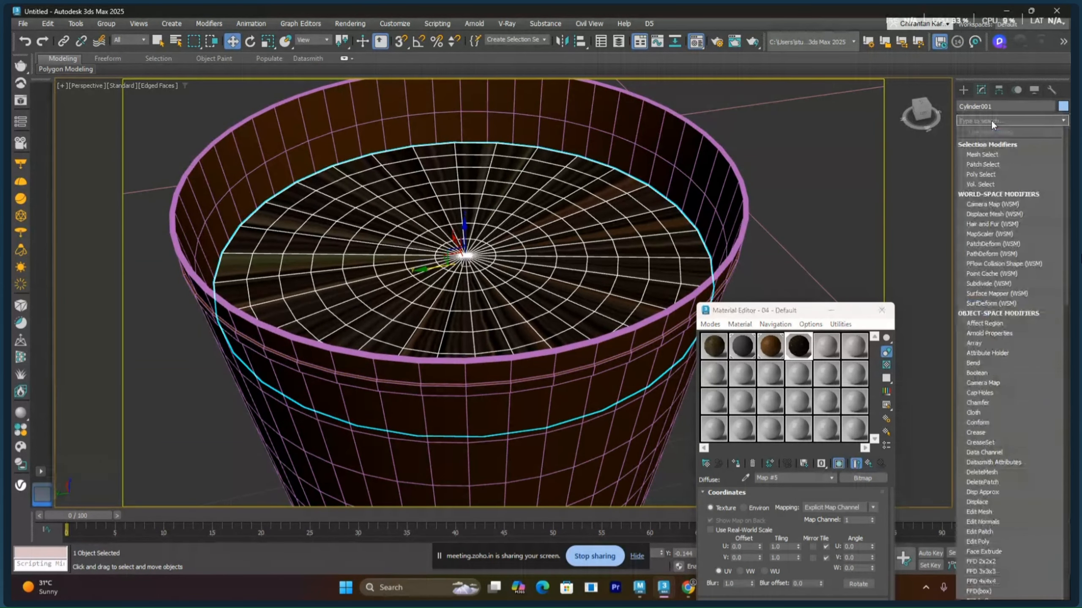
text(u)
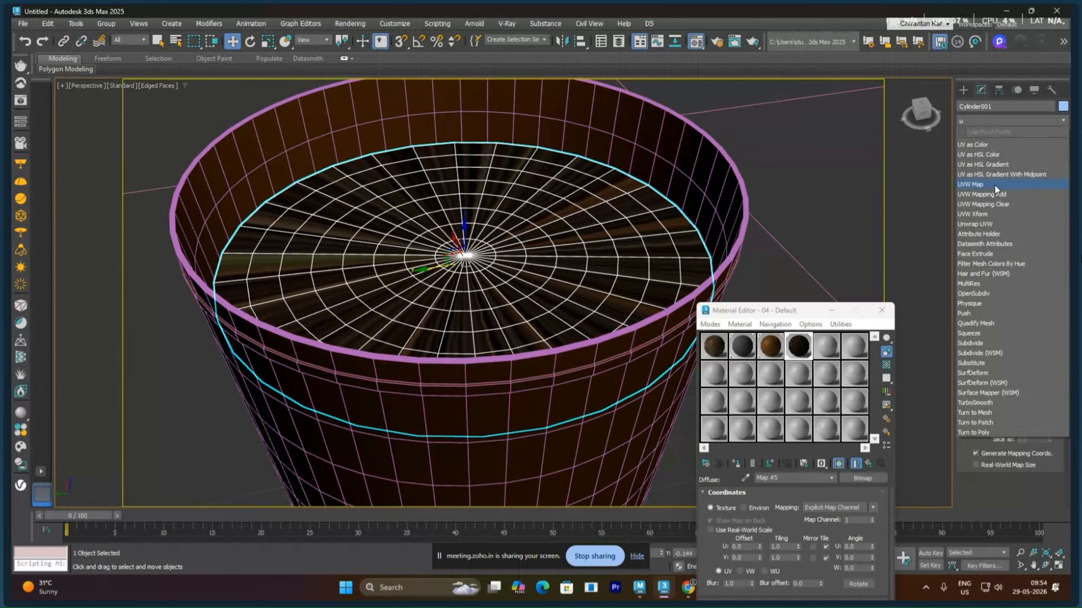
click(993, 185)
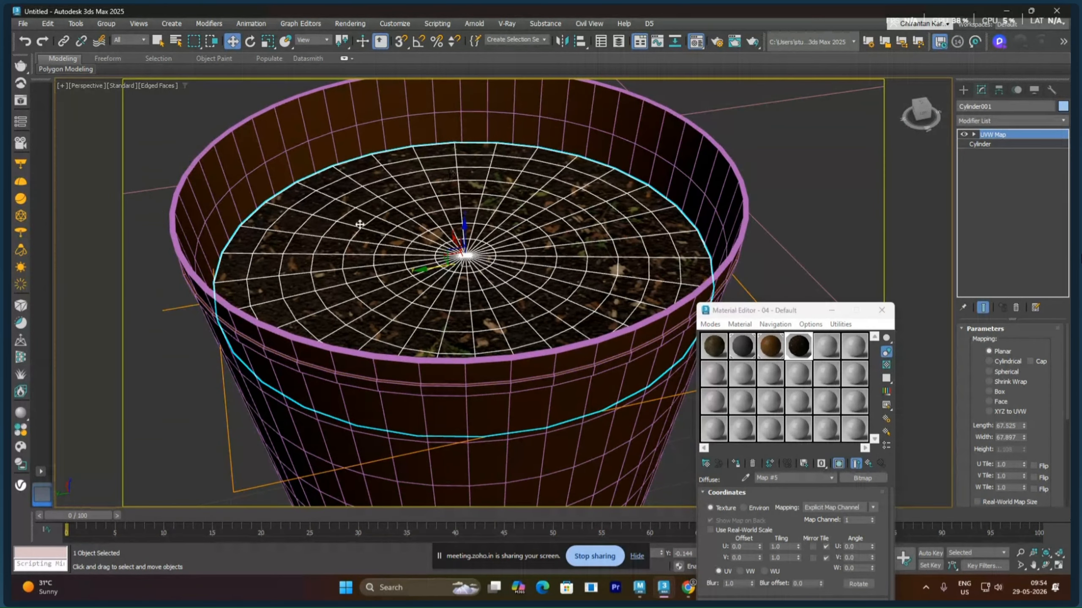
click(824, 266)
mouse_move(542, 314)
alt+middle_down()
mouse_move(554, 322)
mouse_move(552, 301)
alt+middle_up()
scroll(551, 300, up, 5)
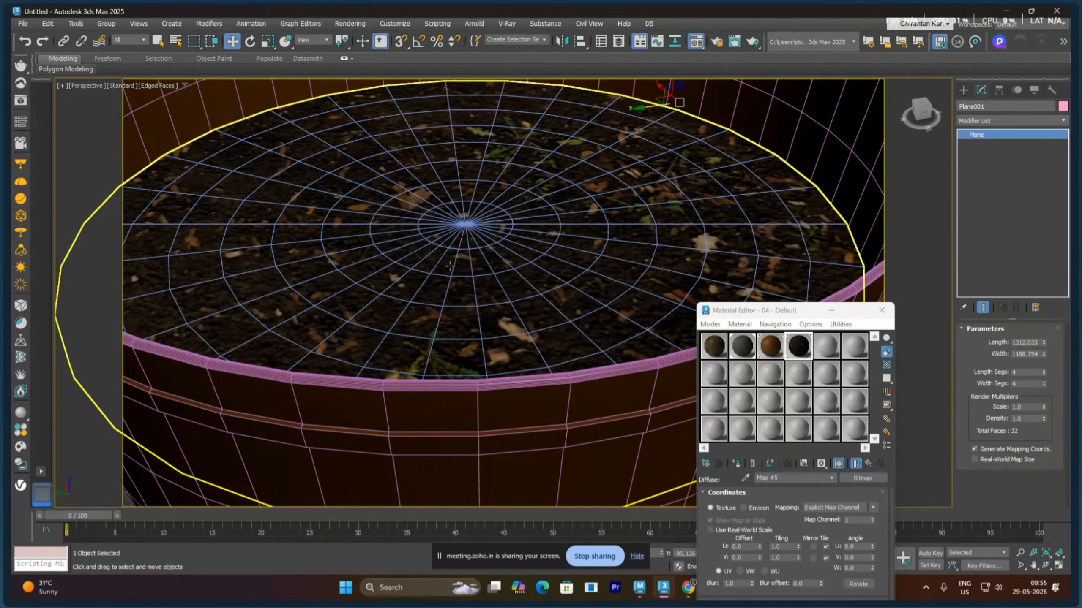
scroll(447, 267, down, 5)
click(596, 247)
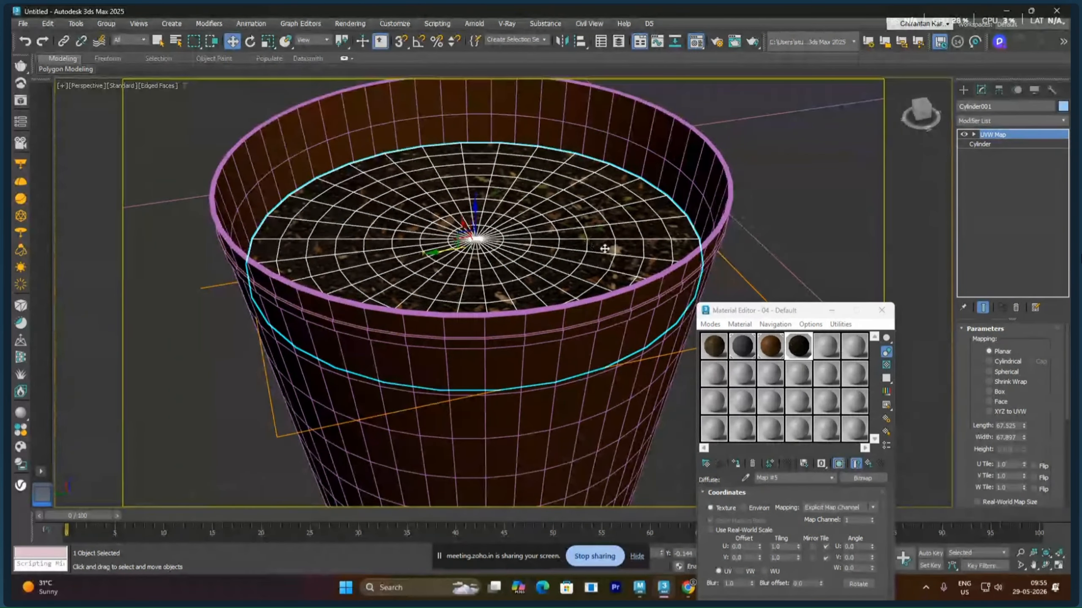
Load Ruff.jpg as the bitmap for the soil material's Bump map
drag(779, 312, 858, 112)
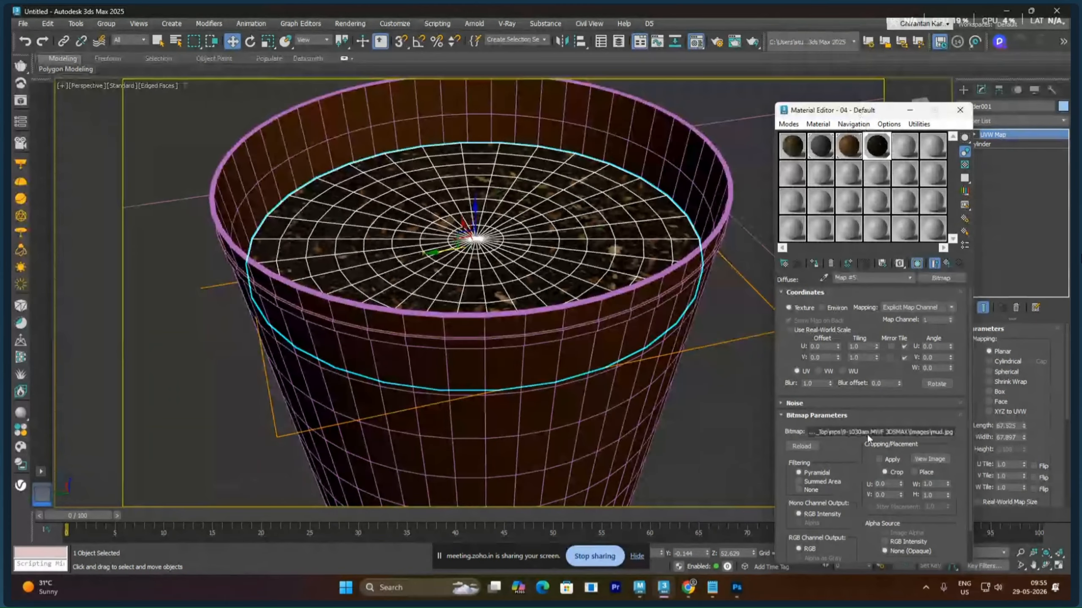
scroll(840, 390, down, 2)
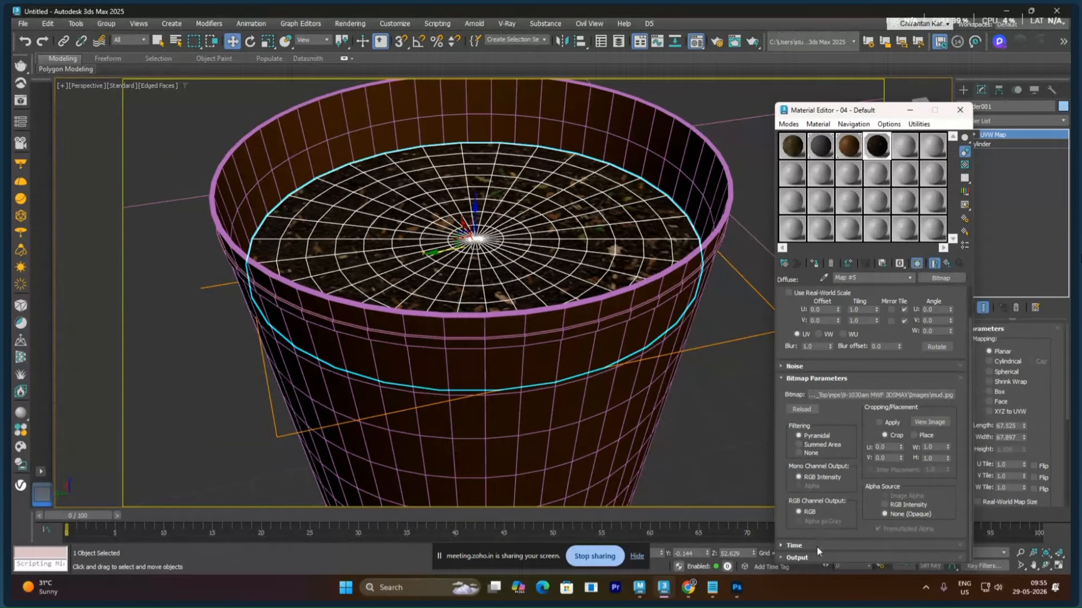
click(947, 264)
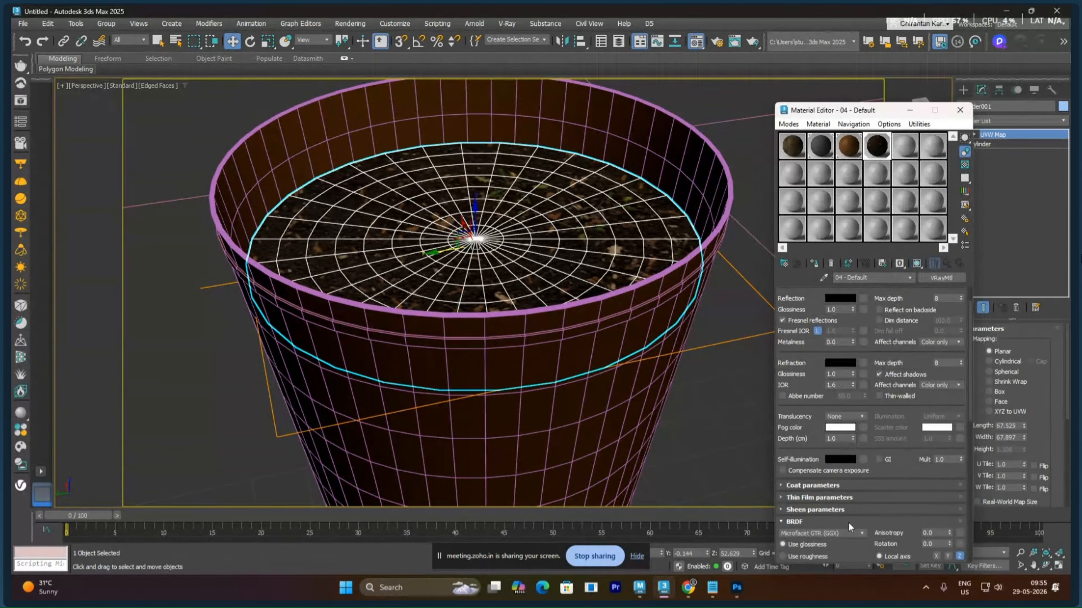
scroll(793, 426, down, 5)
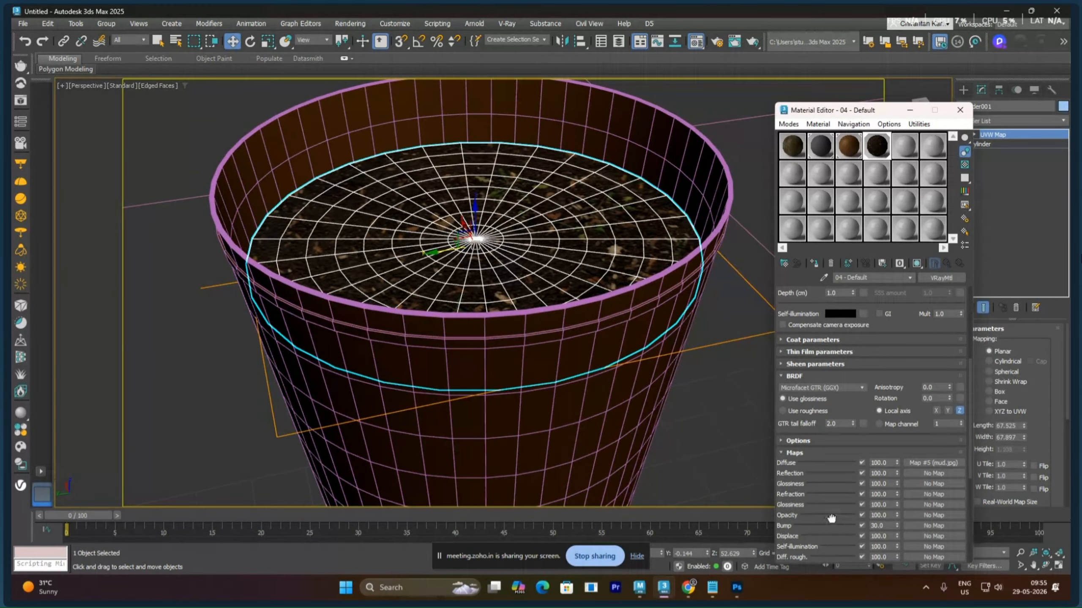
scroll(816, 486, down, 2)
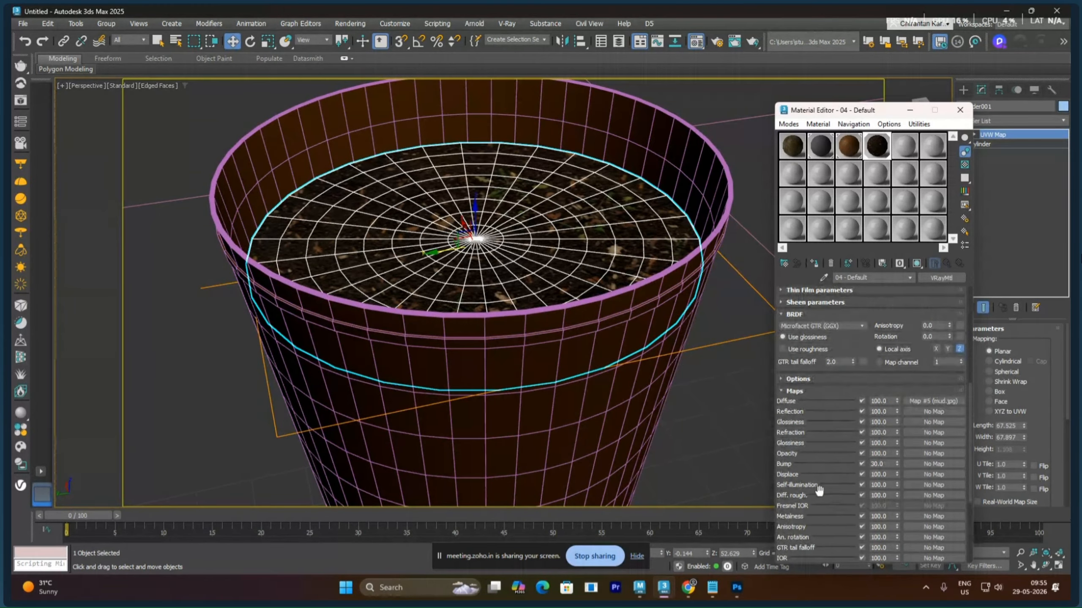
click(919, 463)
double_click(456, 180)
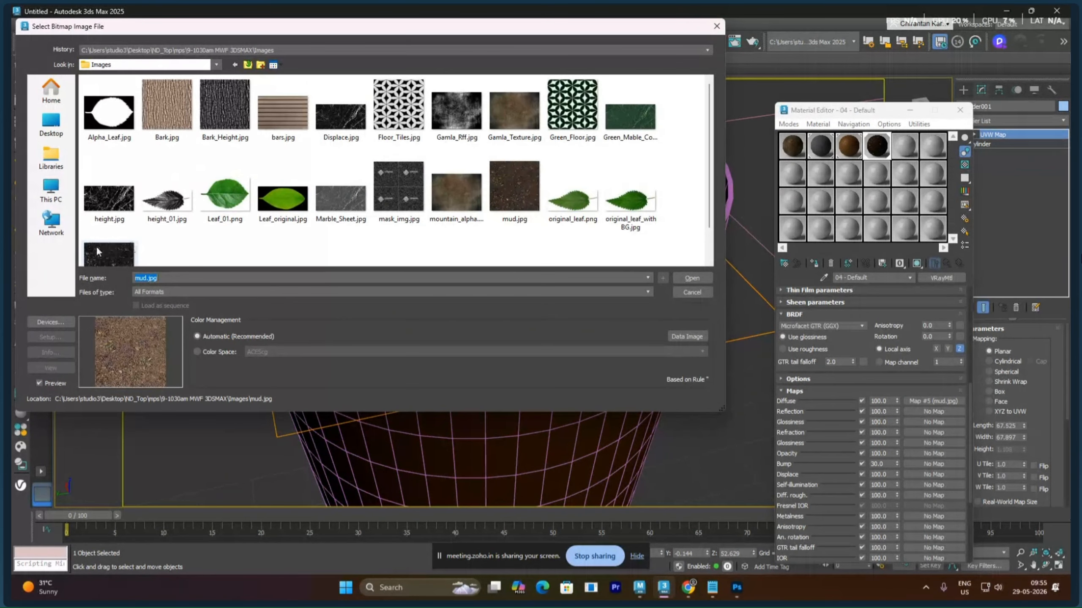
click(108, 247)
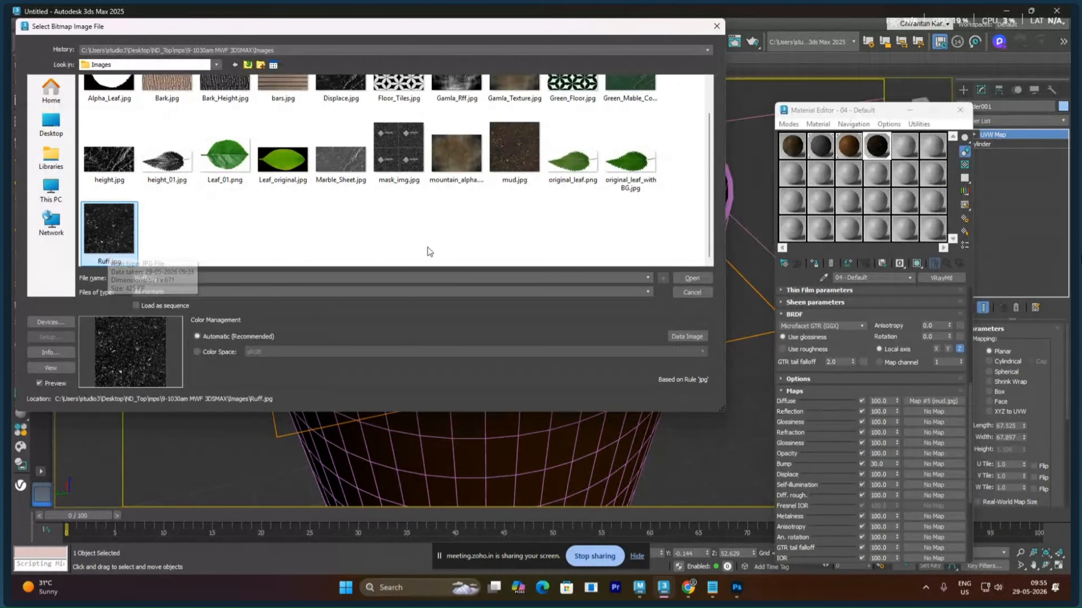
click(685, 280)
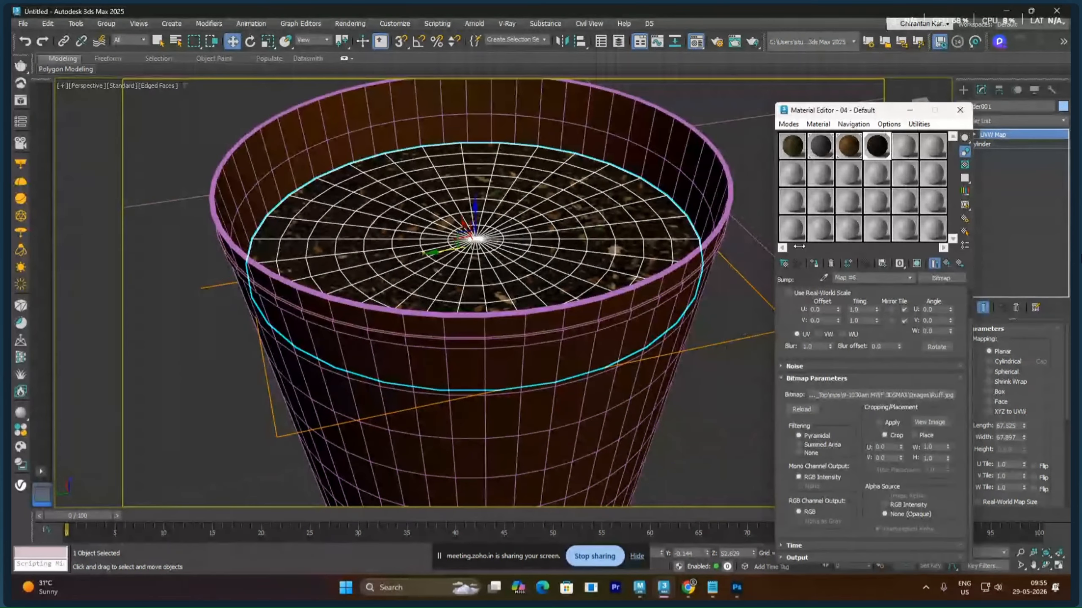
Open an enlarged sample preview of the soil material and examine its bump detail
double_click(878, 153)
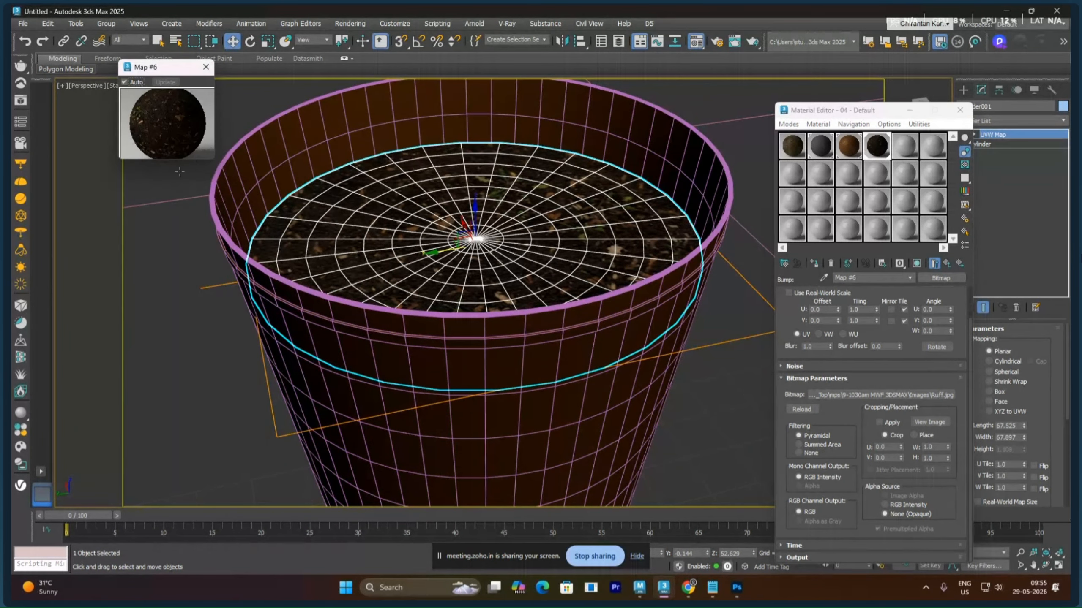
drag(210, 158, 541, 487)
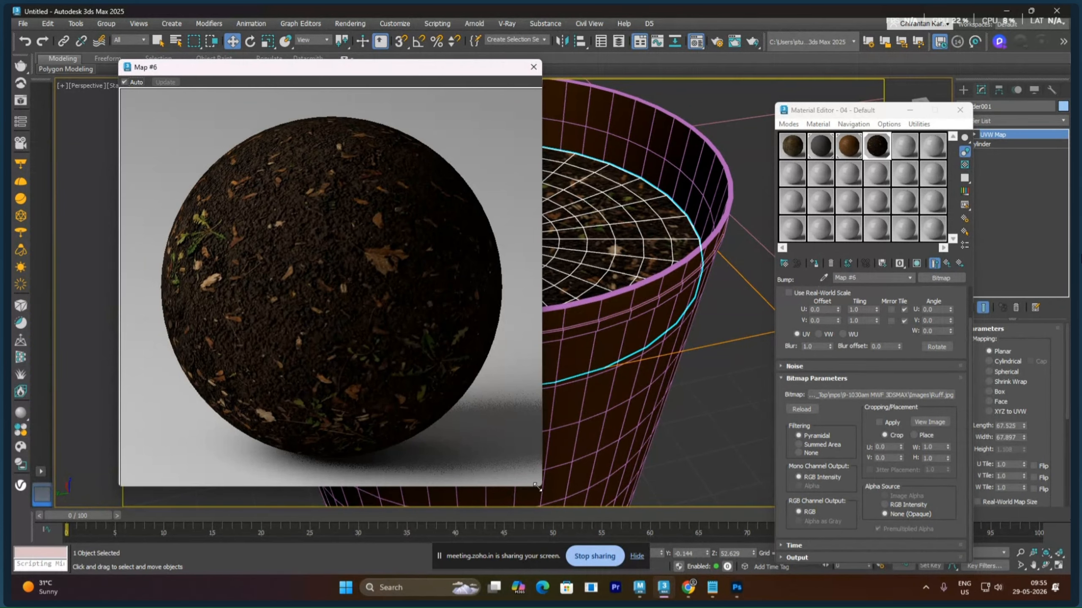
drag(536, 486, 589, 516)
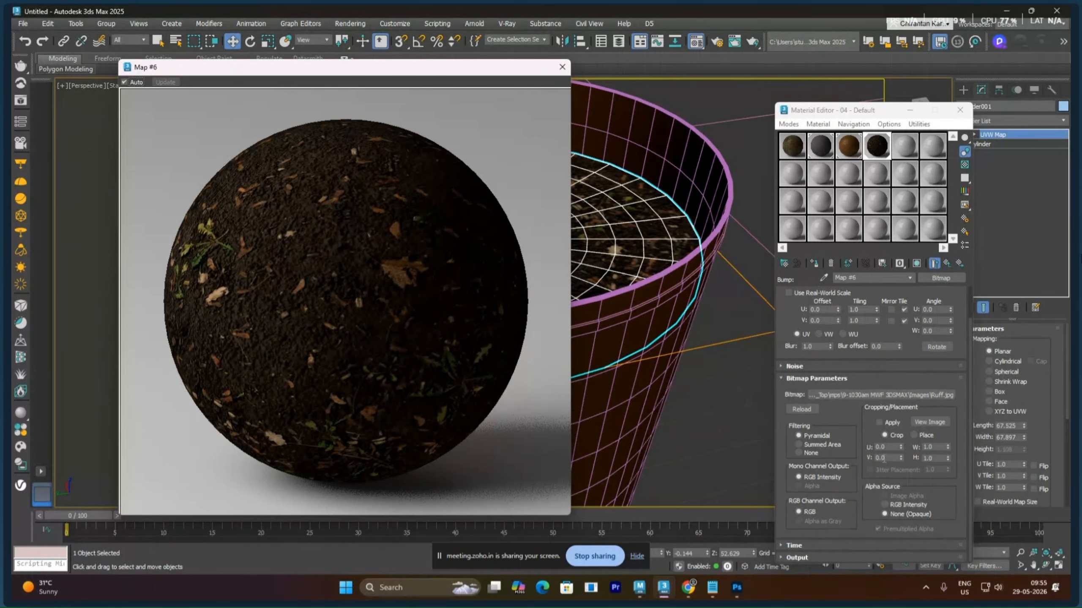
scroll(788, 333, up, 1)
scroll(787, 334, up, 3)
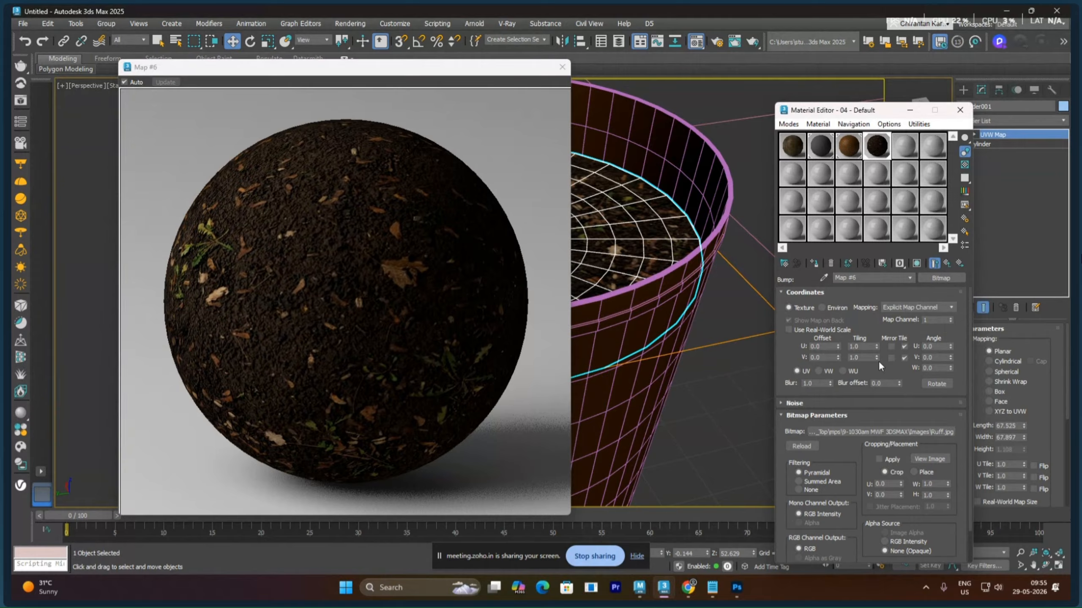
Set the soil material's reflection colour to a grey with value 155 and its reflection glossiness to 0.45
click(946, 263)
click(840, 335)
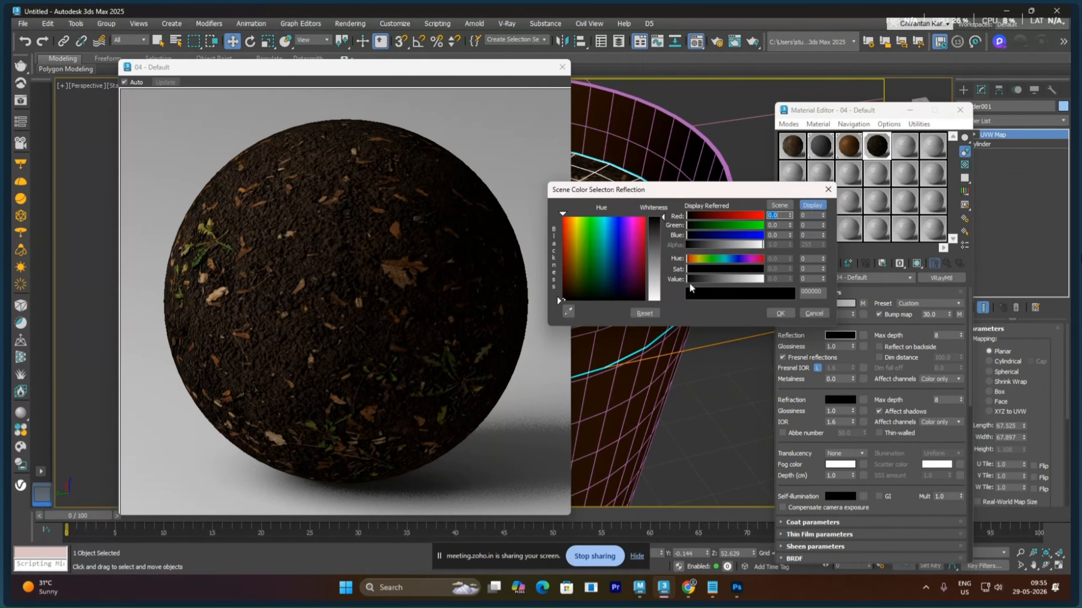
drag(663, 248, 663, 271)
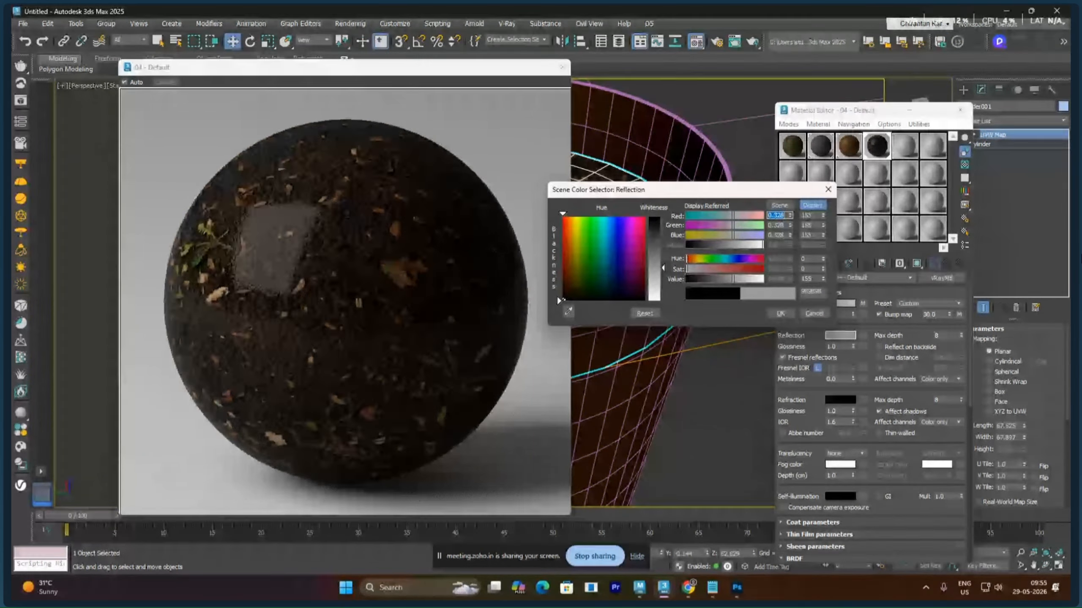
click(786, 314)
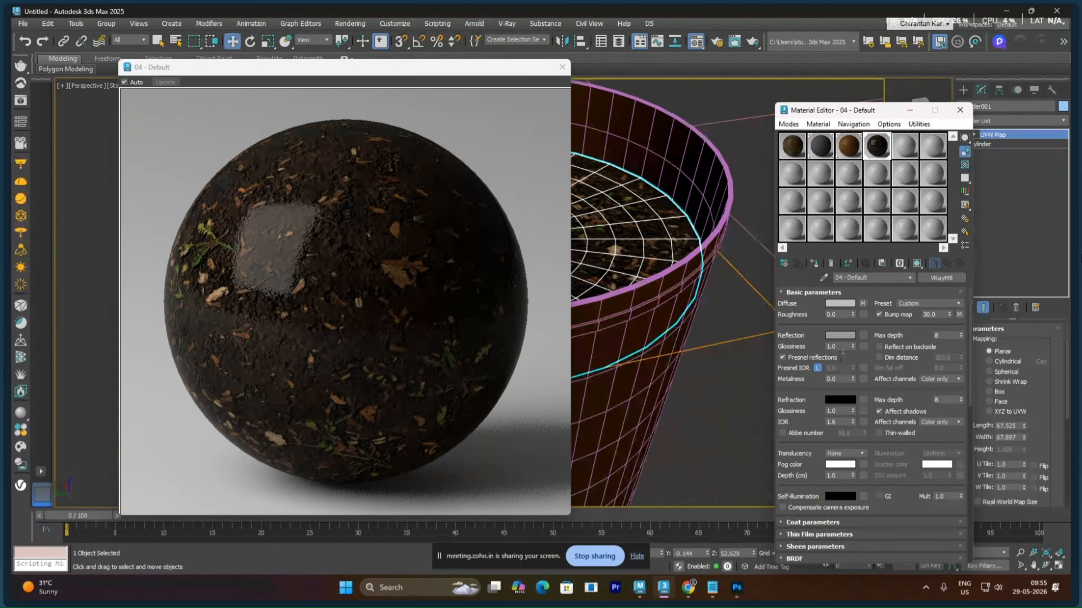
double_click(844, 347)
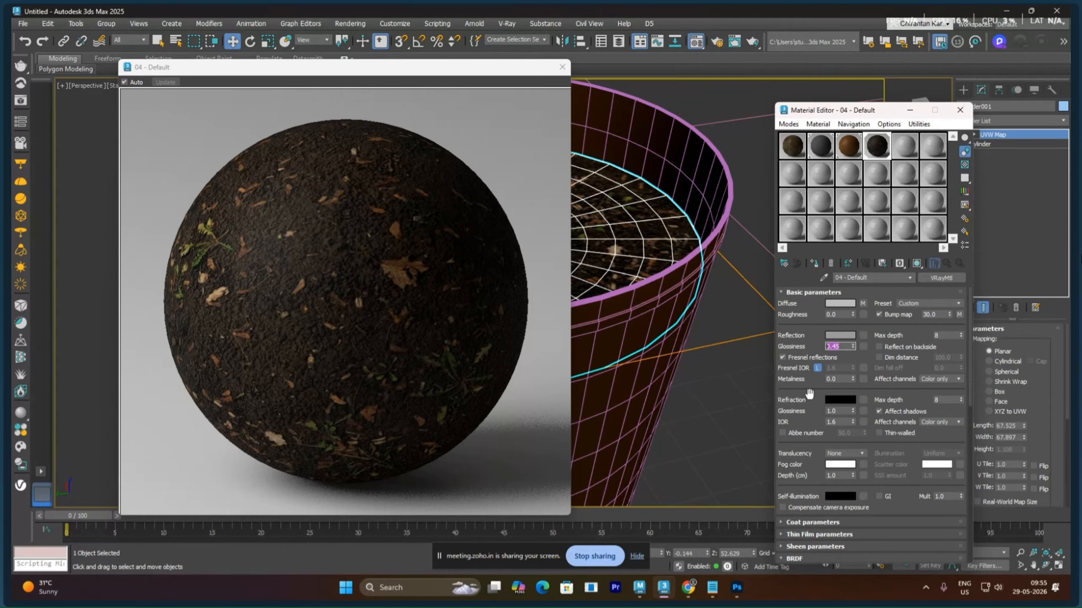
Copy the Ruff.jpg bump map to the Displace slot as an instance and set the displacement amount to 2.0
scroll(805, 384, down, 5)
scroll(800, 368, down, 10)
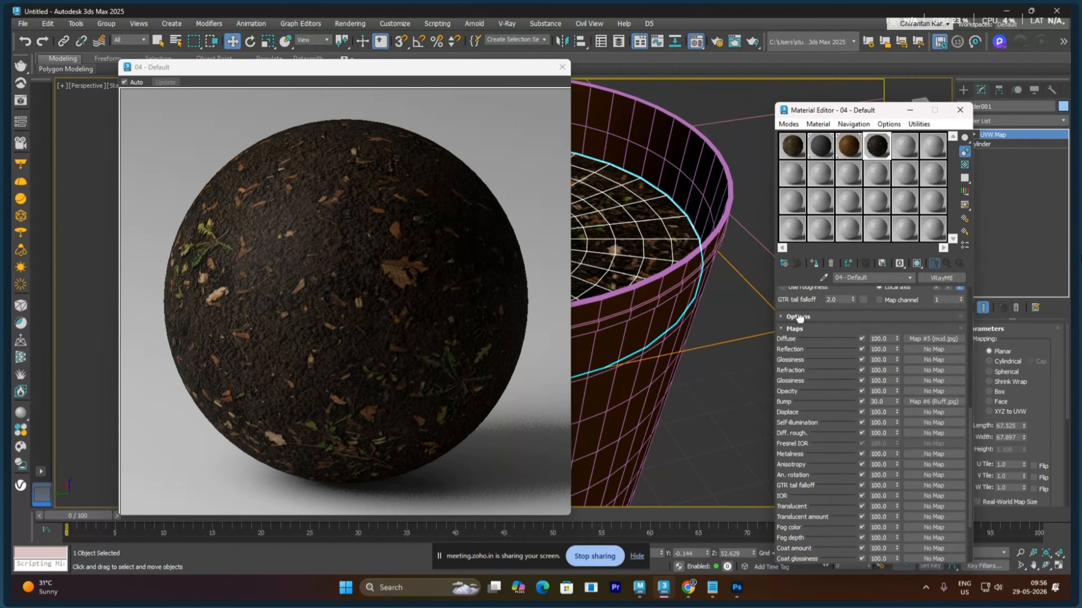
drag(916, 397, 918, 404)
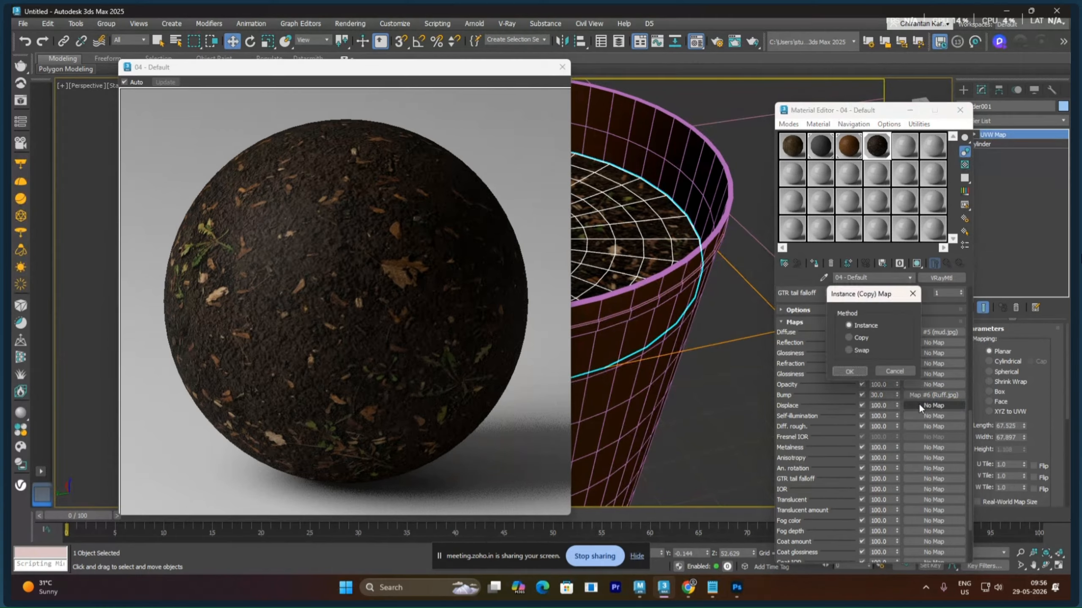
click(852, 370)
double_click(889, 406)
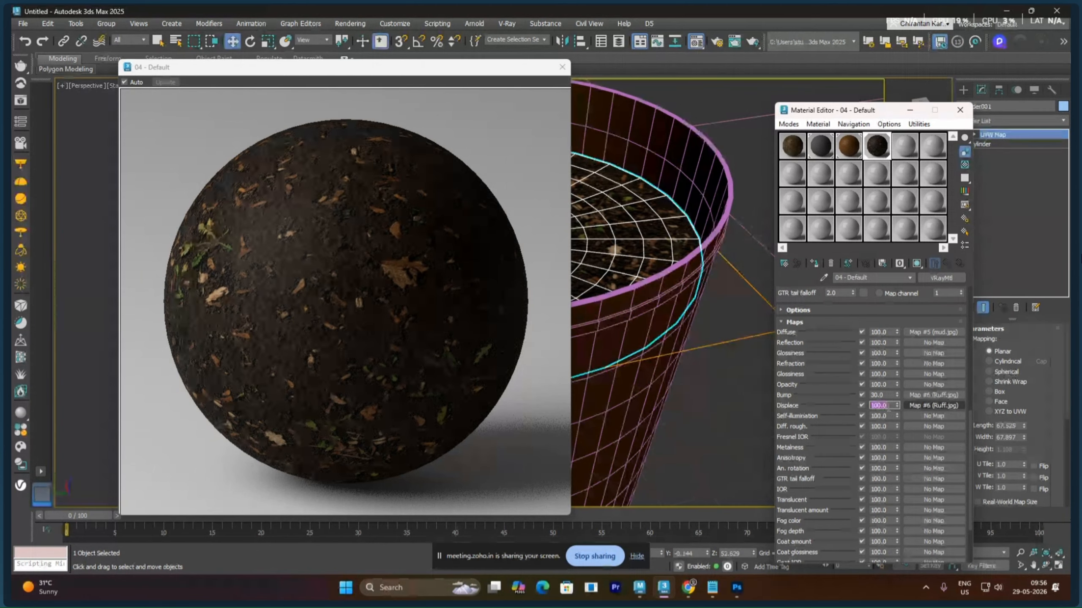
key(Return)
Close the material preview and run a test render of the pot to check the soil surface
click(559, 71)
scroll(524, 232, down, 2)
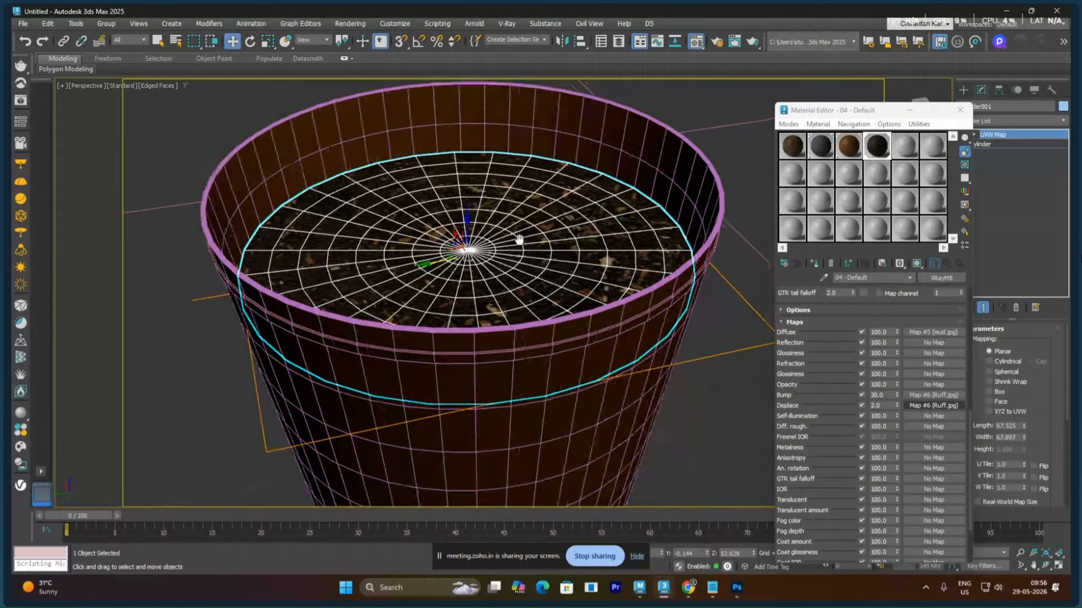
key(shift+q)
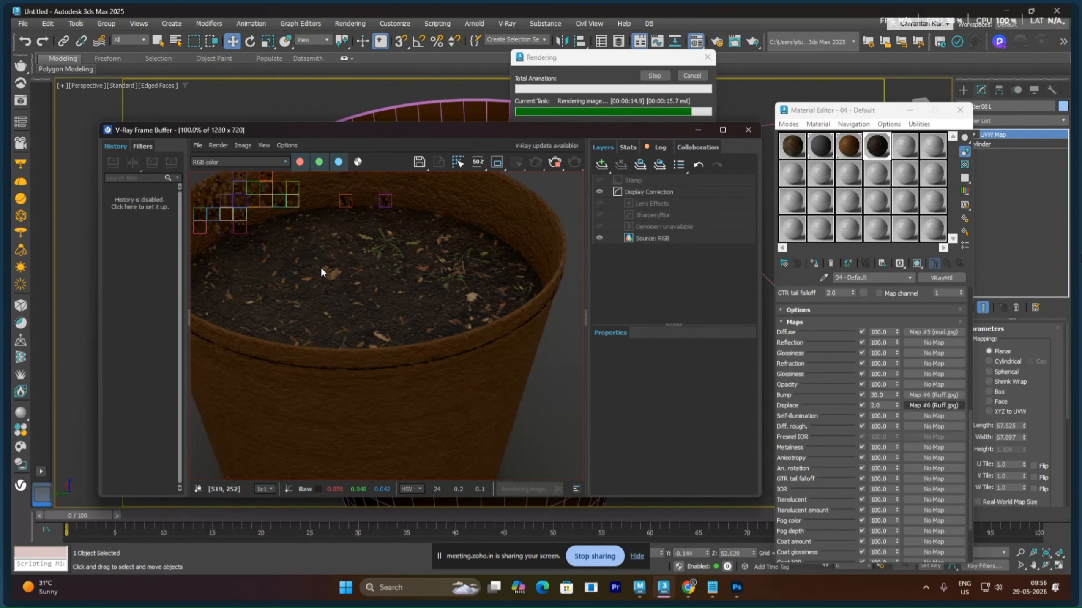
click(748, 130)
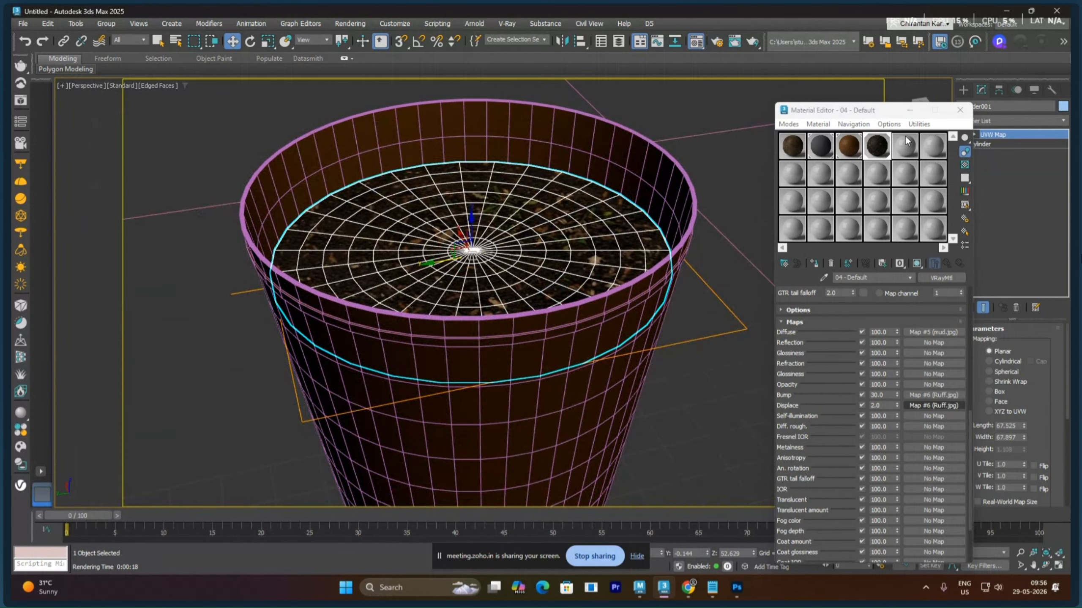
Add an Edit Poly modifier above the soil cylinder's UVW Map and switch to vertex-level editing
drag(895, 110, 863, 247)
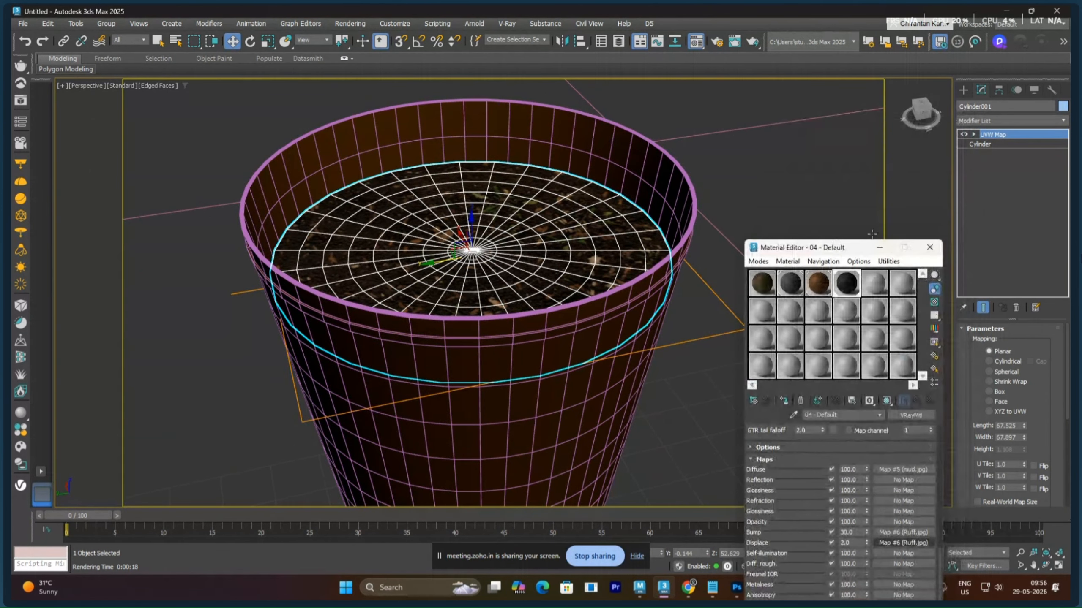
click(1004, 121)
text(e)
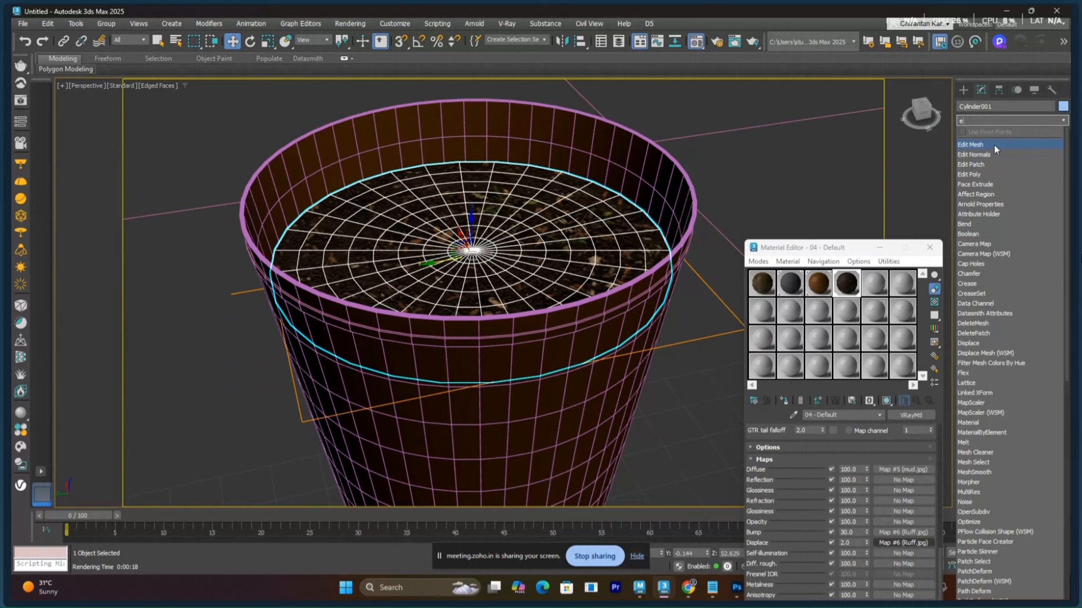
click(988, 172)
click(972, 134)
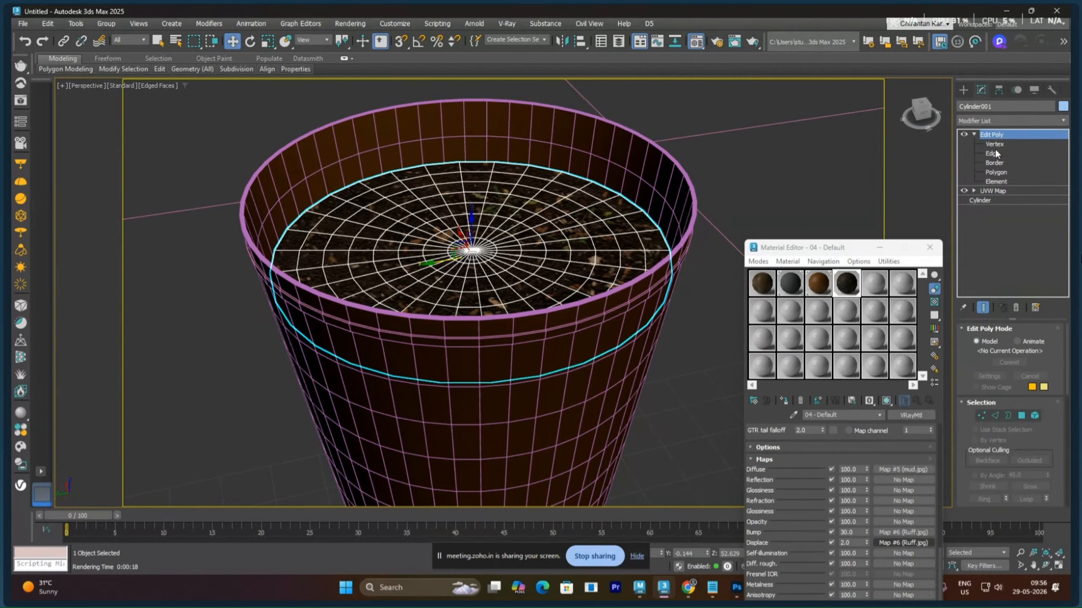
click(995, 172)
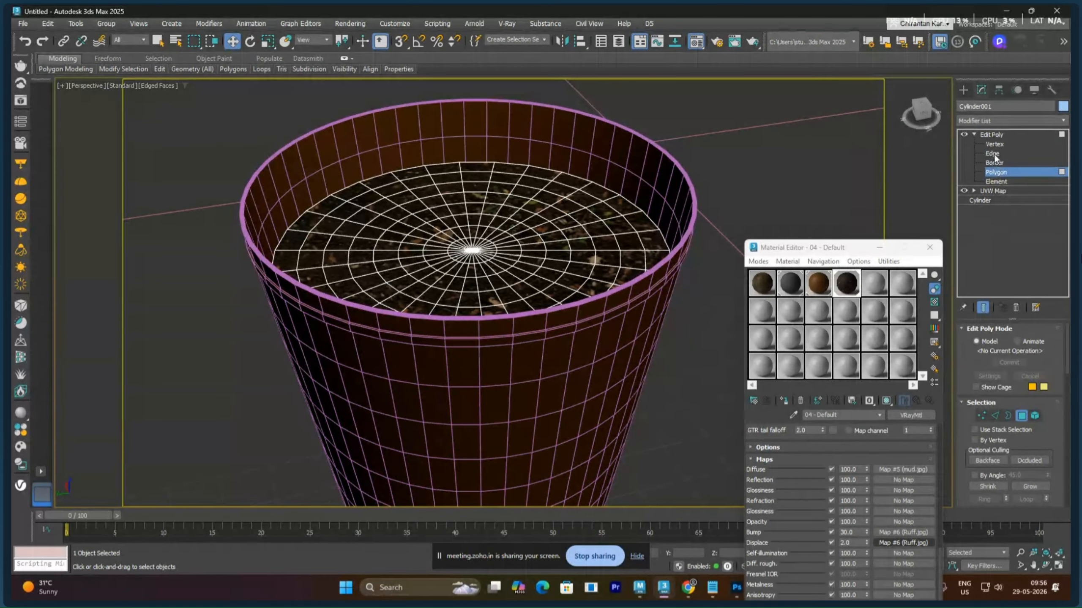
key(1)
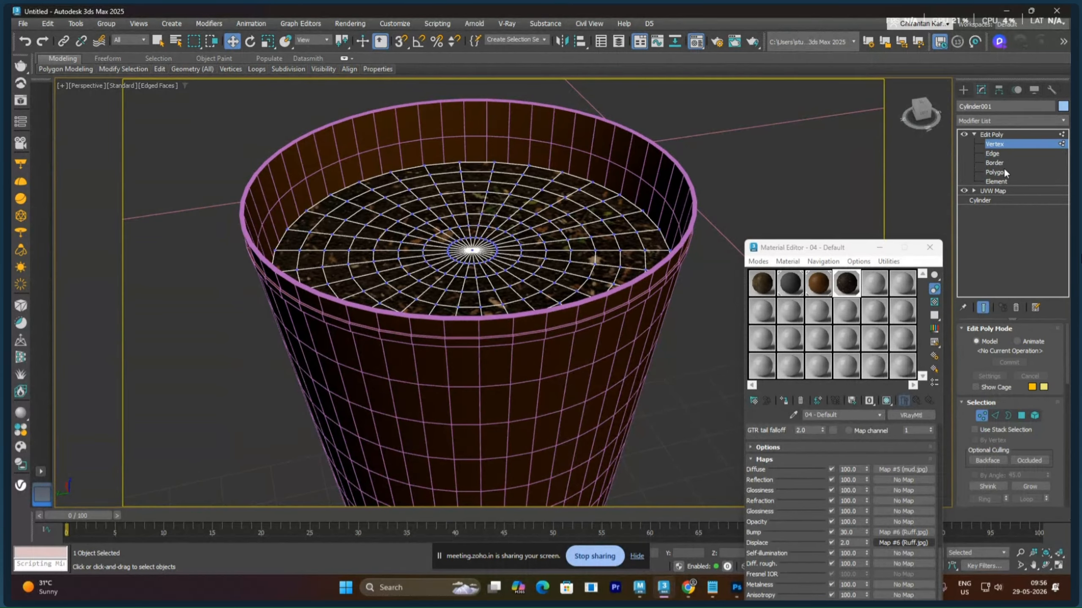
Select the soil's centre polygons with By Vertex at polygon level and grow the selection across the whole top surface
click(1004, 172)
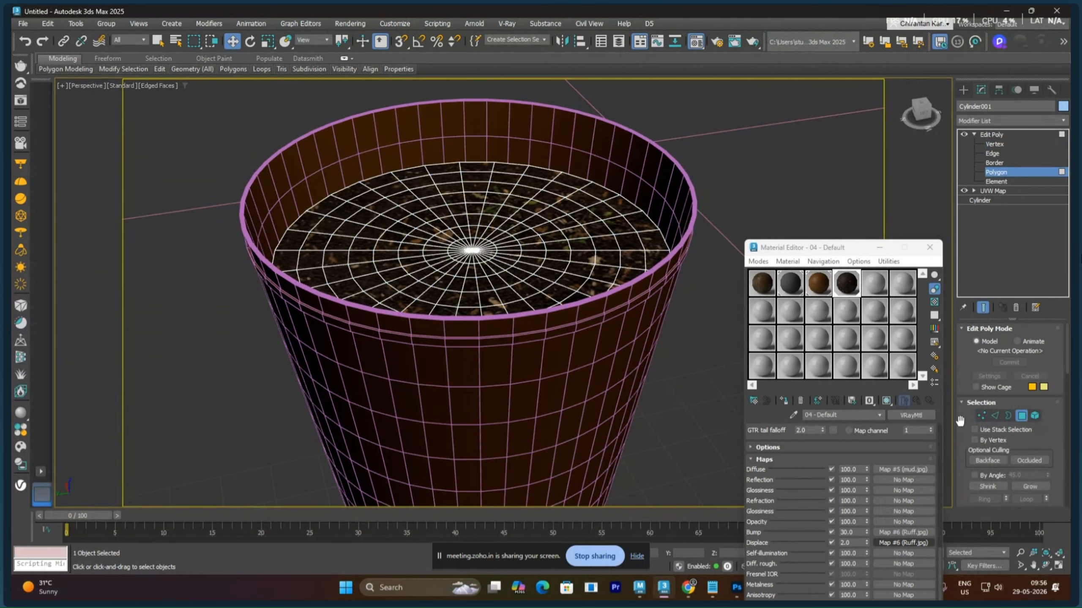
scroll(973, 417, down, 2)
click(973, 408)
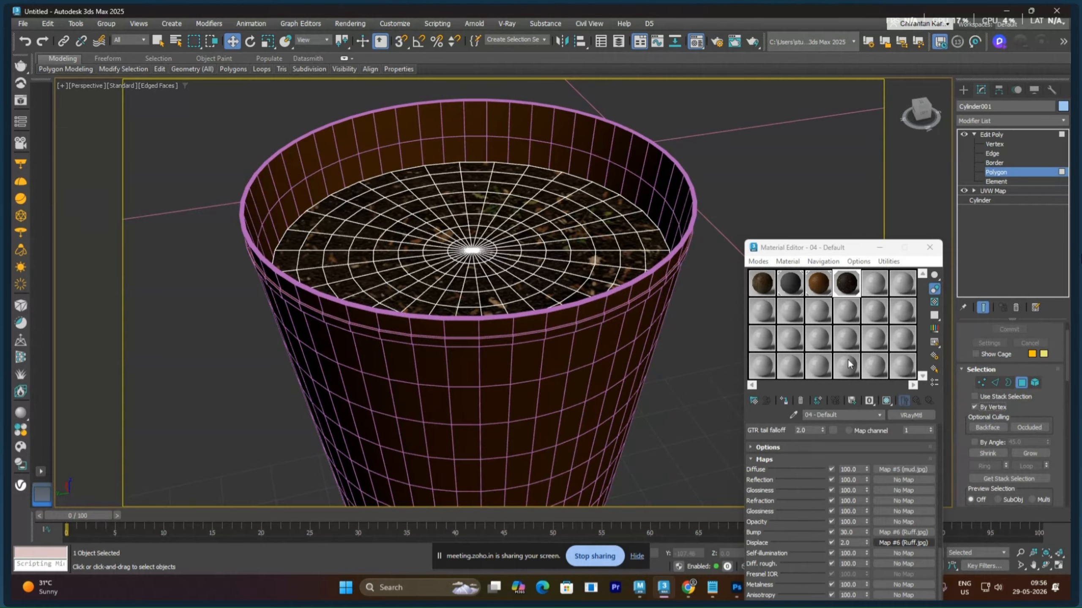
click(473, 250)
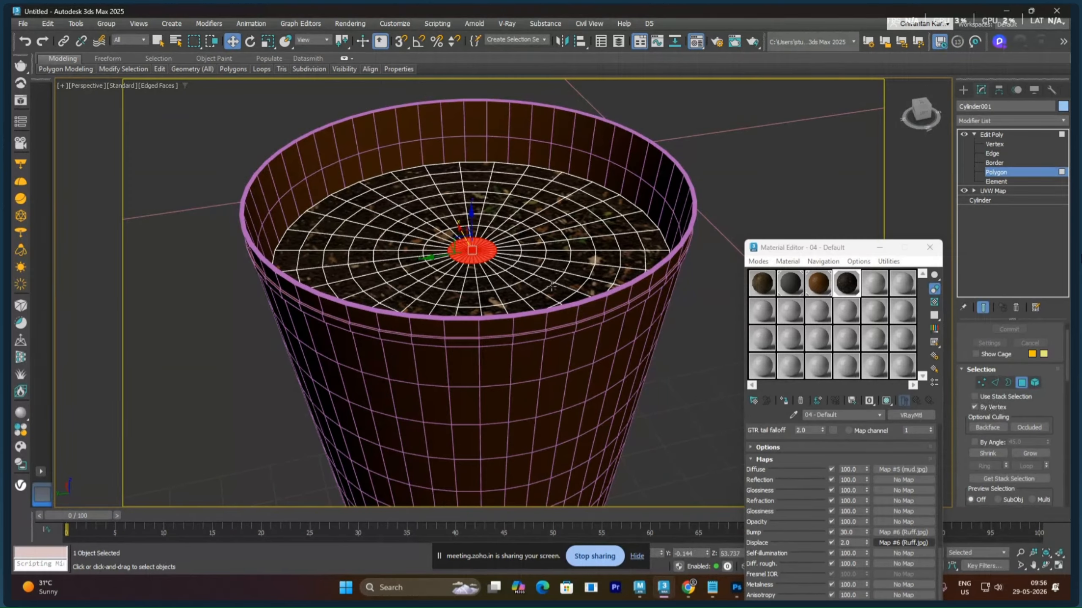
click(1027, 453)
click(1027, 452)
click(1027, 453)
click(1028, 453)
click(1028, 453)
click(1028, 453)
click(1029, 453)
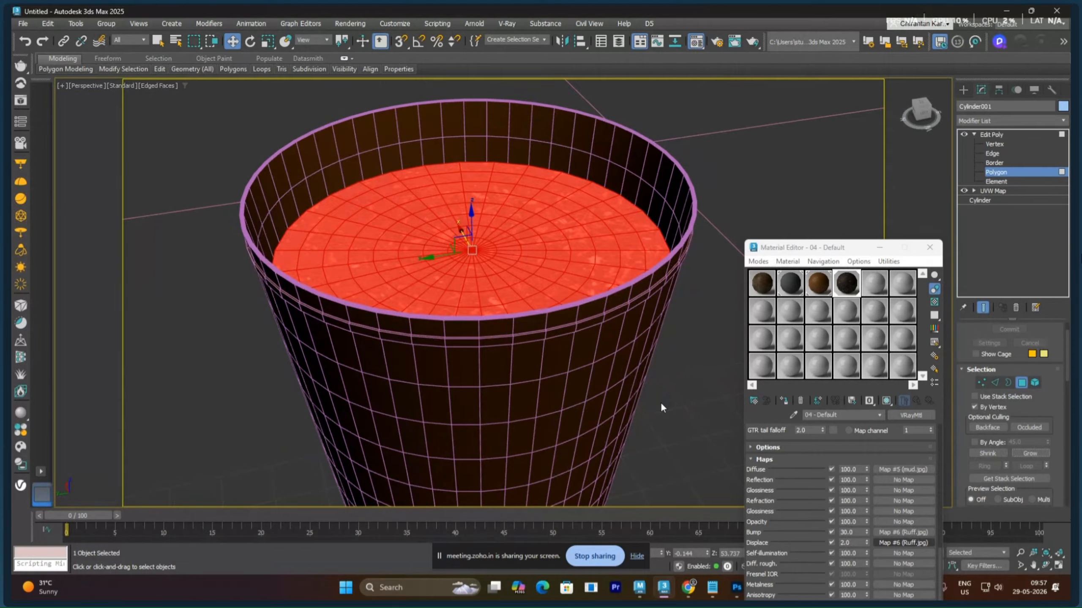
Add a Noise modifier to the selected soil polygons and enable Fractal
click(1009, 120)
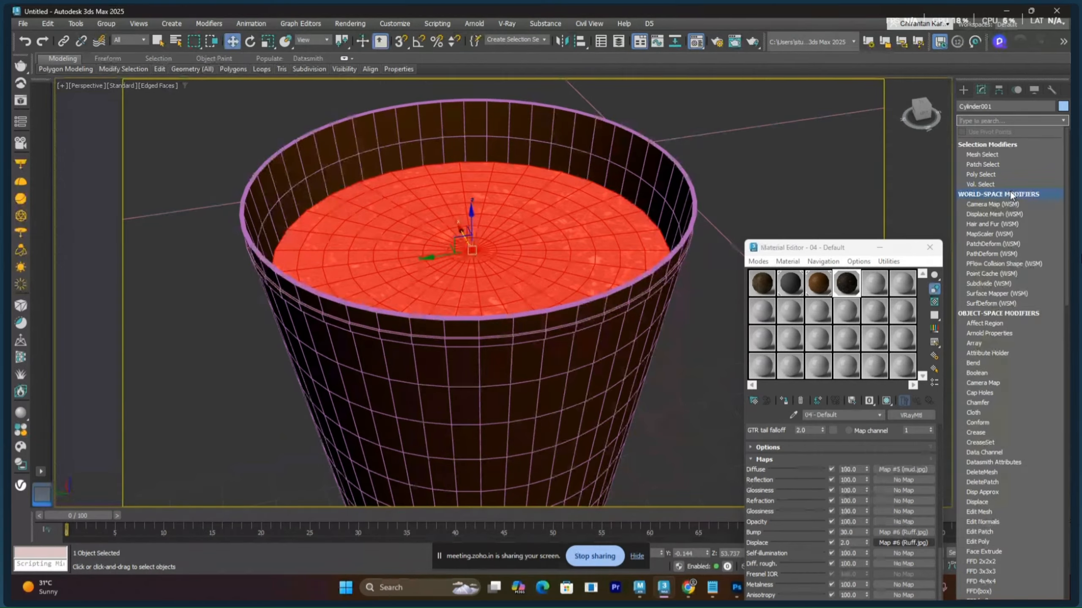
scroll(1010, 191, down, 10)
click(982, 144)
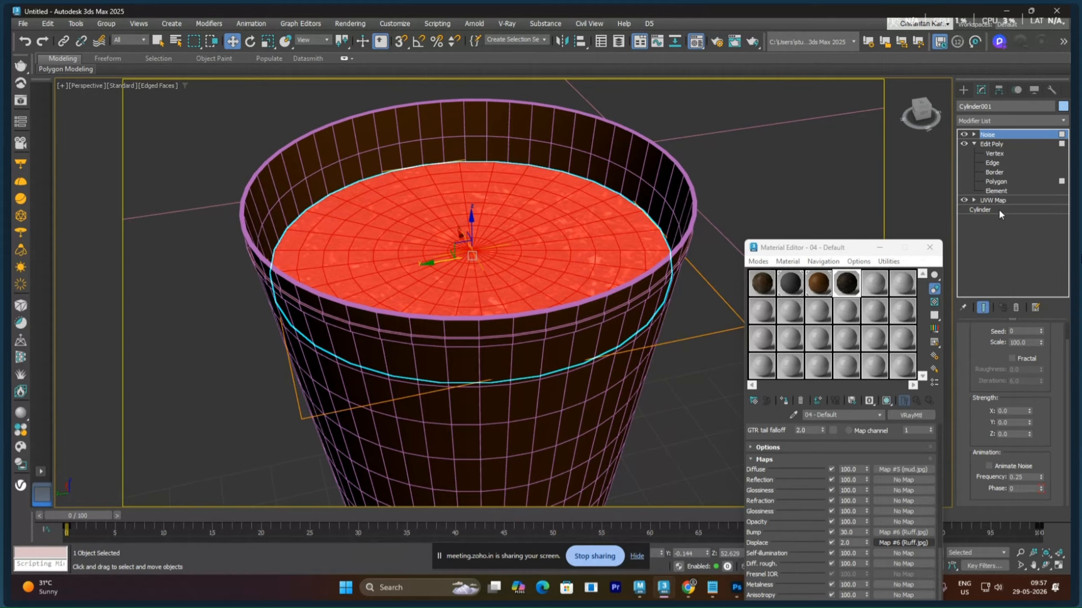
drag(987, 339, 983, 361)
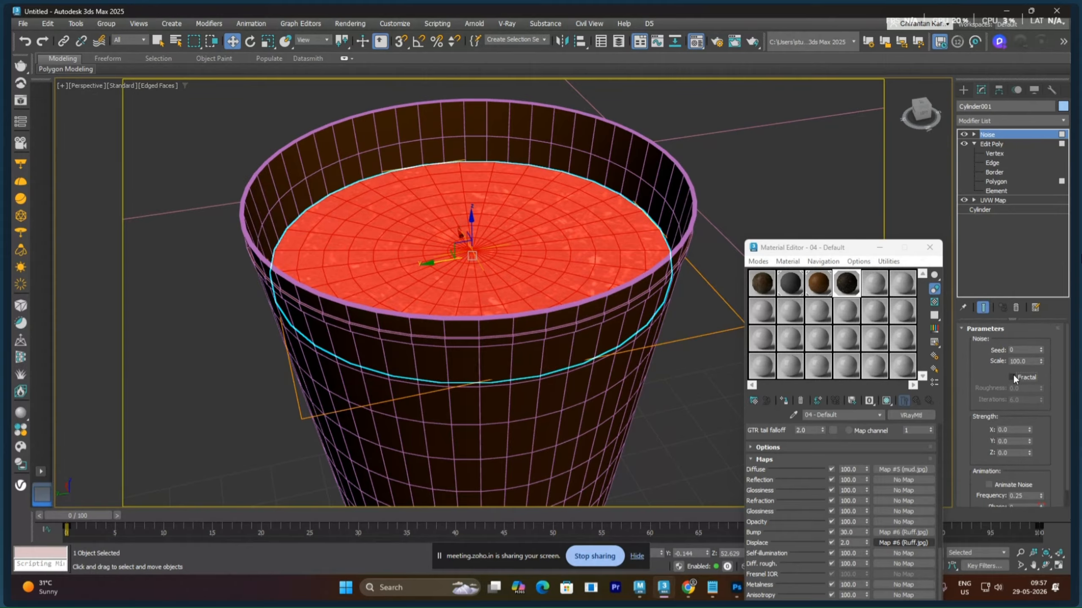
click(1012, 377)
click(1024, 389)
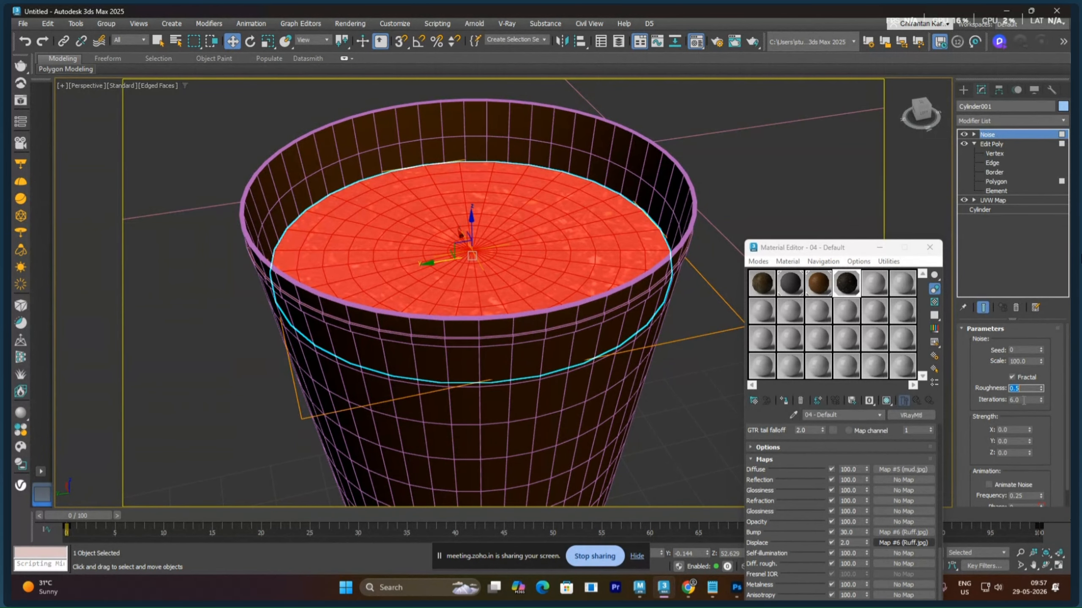
Set the Noise strength to X 3, Y 3 and Z 5, and reduce the noise scale to 22
click(1012, 430)
text(3)
key(Return)
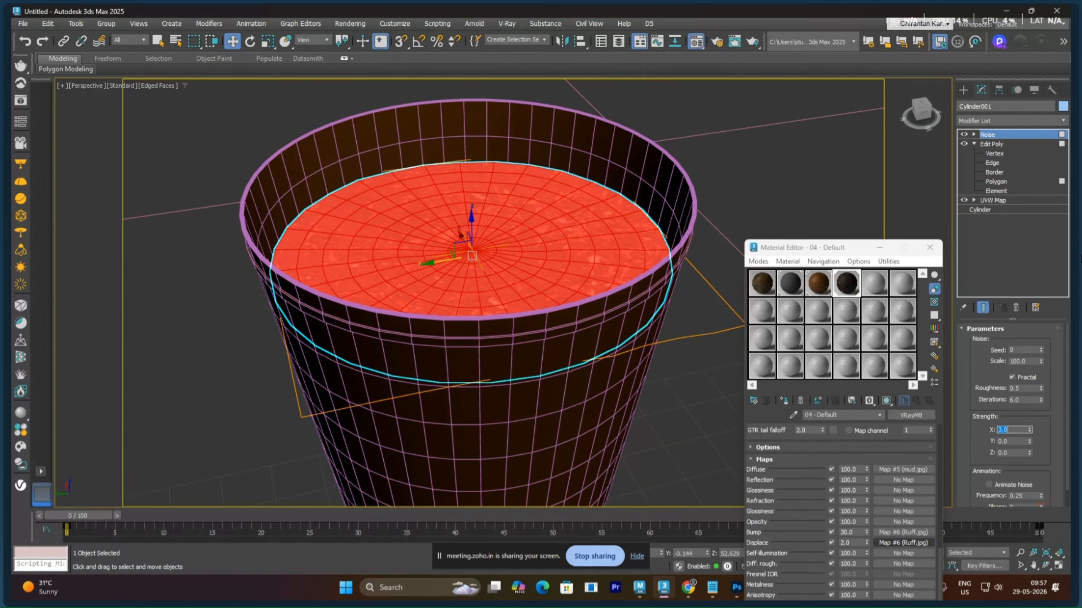
key(Tab)
text(3)
key(Return)
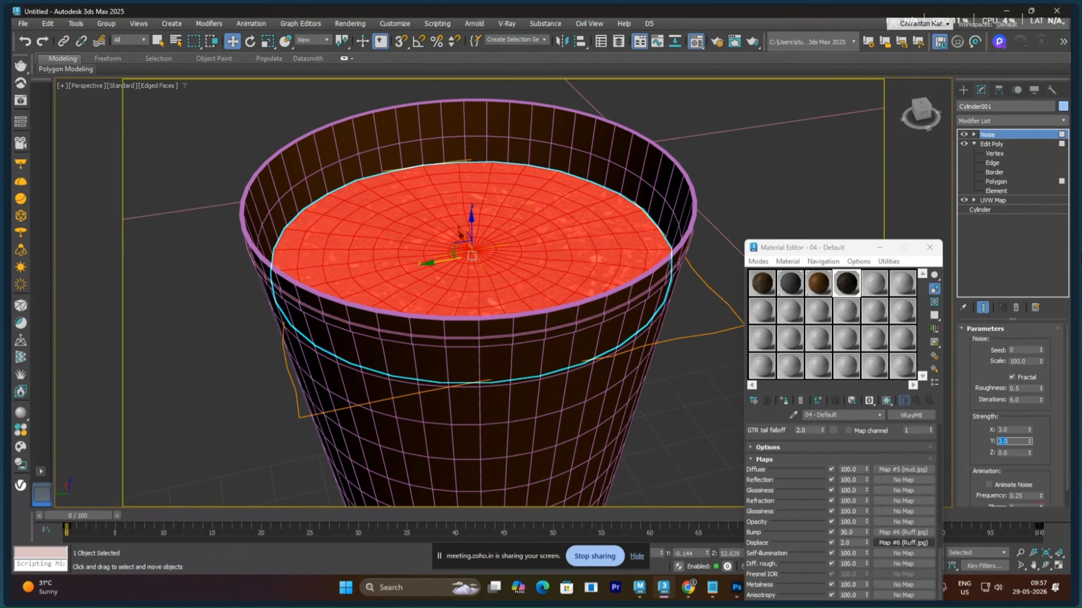
key(Tab)
text(5)
key(Return)
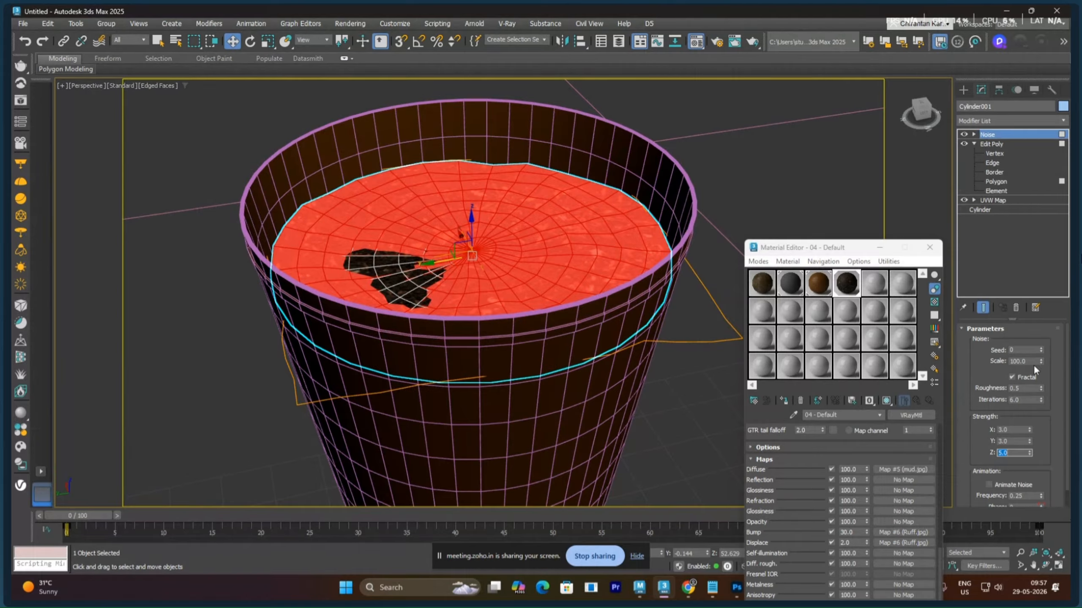
drag(1042, 363, 1044, 401)
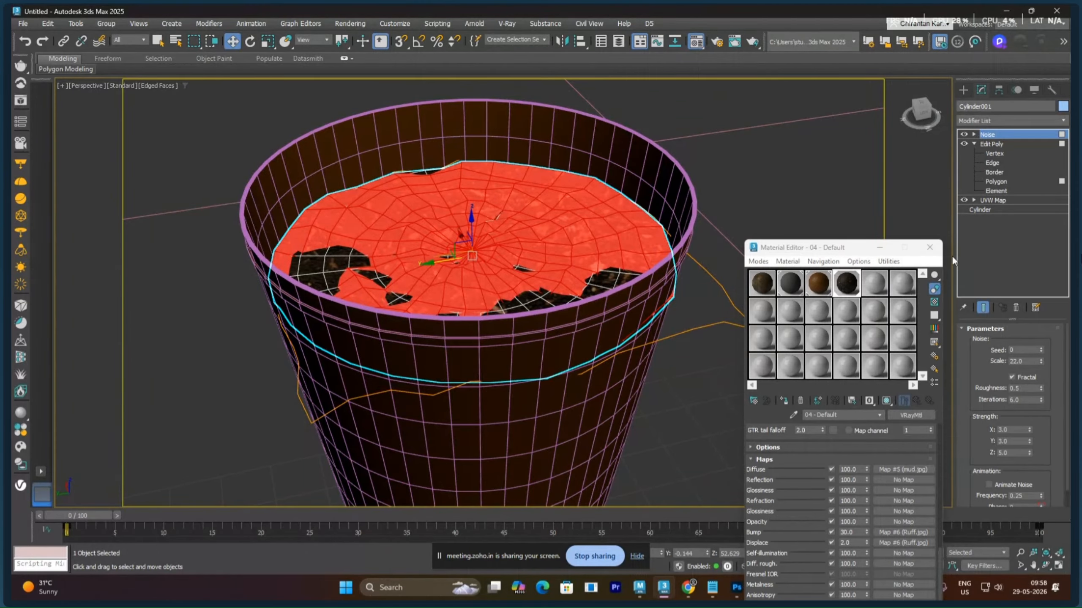
Run a test render of the pot to check the uneven soil surface, then close the frame buffer
click(987, 135)
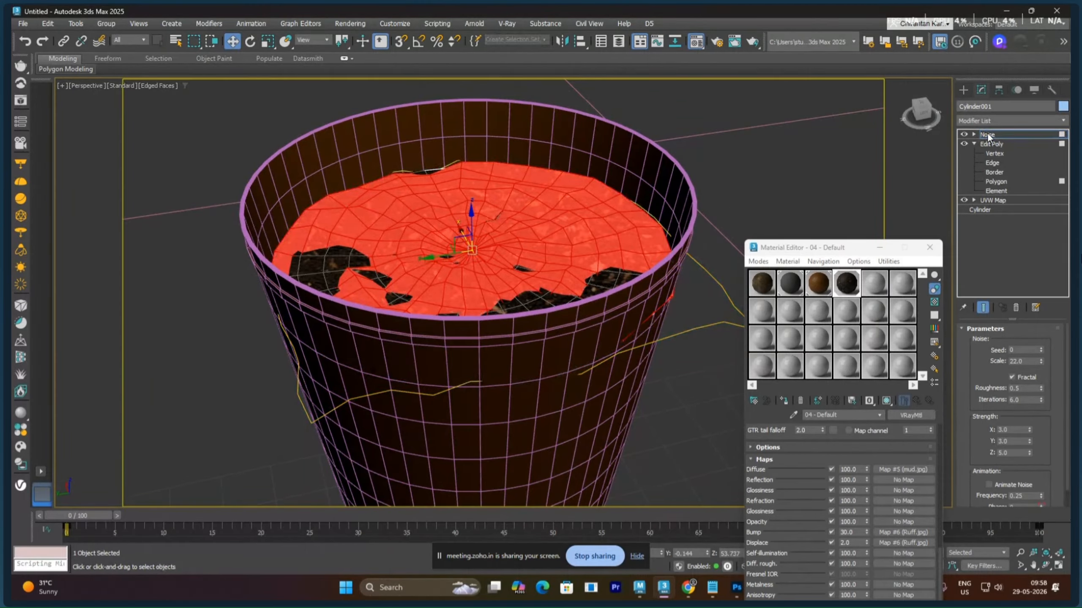
middle_drag(724, 250, 703, 268)
key(shift+q)
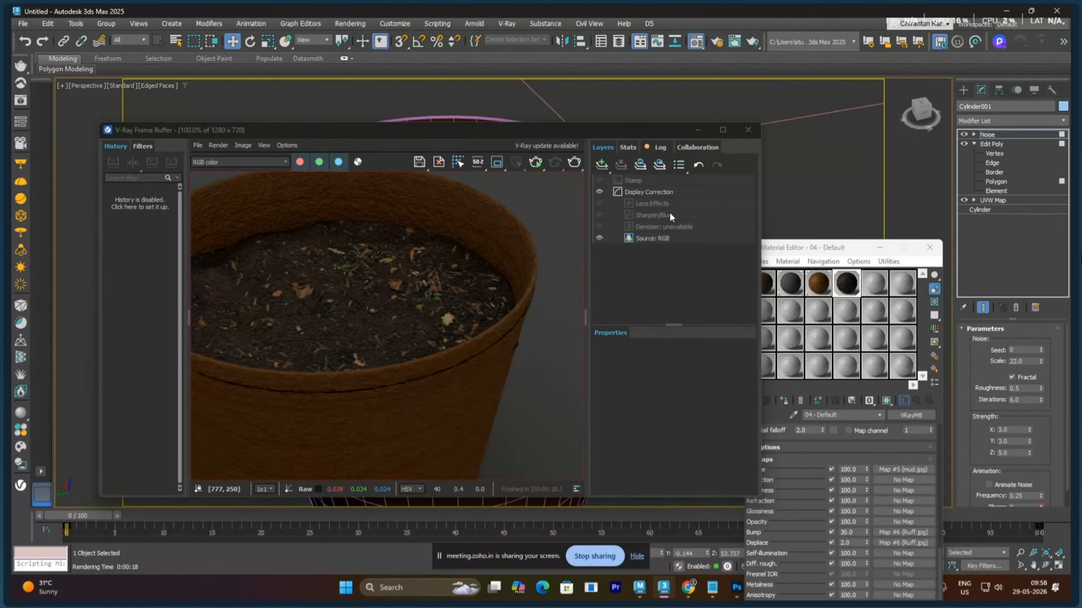
click(748, 130)
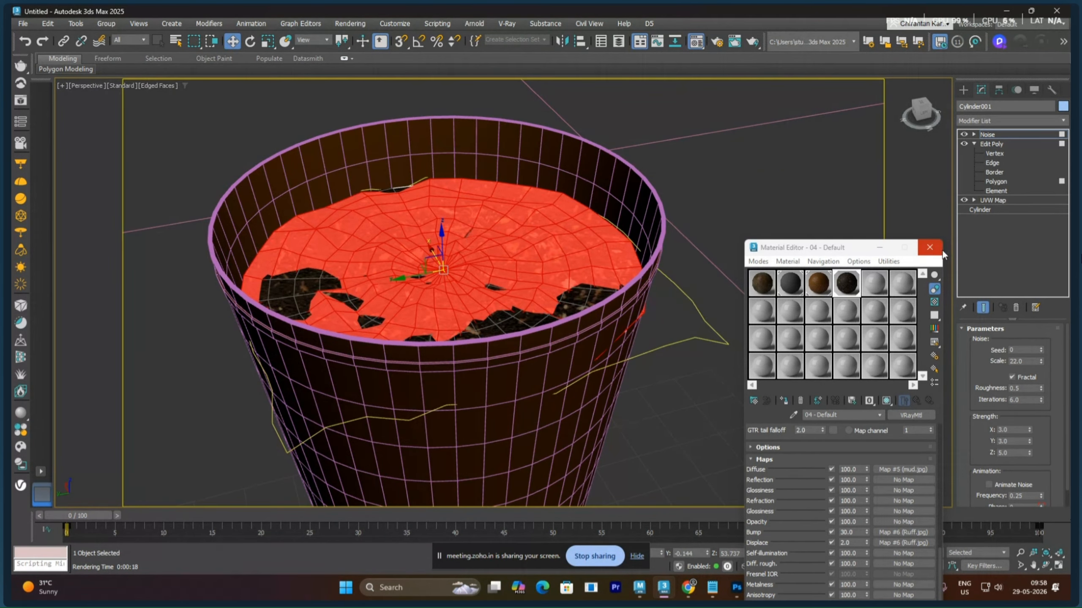
Close the Material Editor, deselect the soil and turn off edged faces to view the whole shaded pot
click(930, 248)
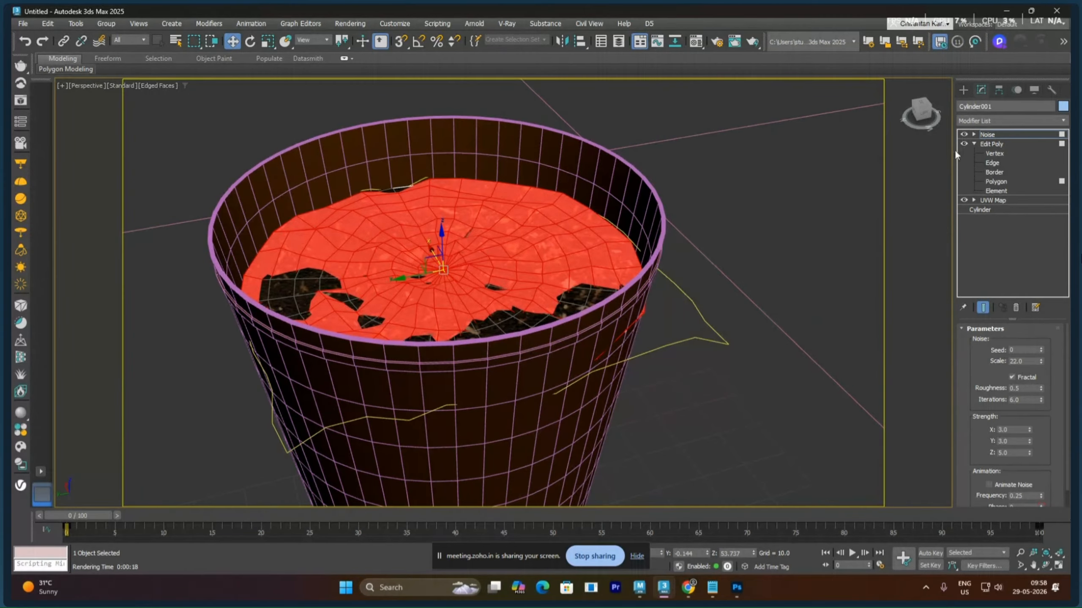
click(860, 191)
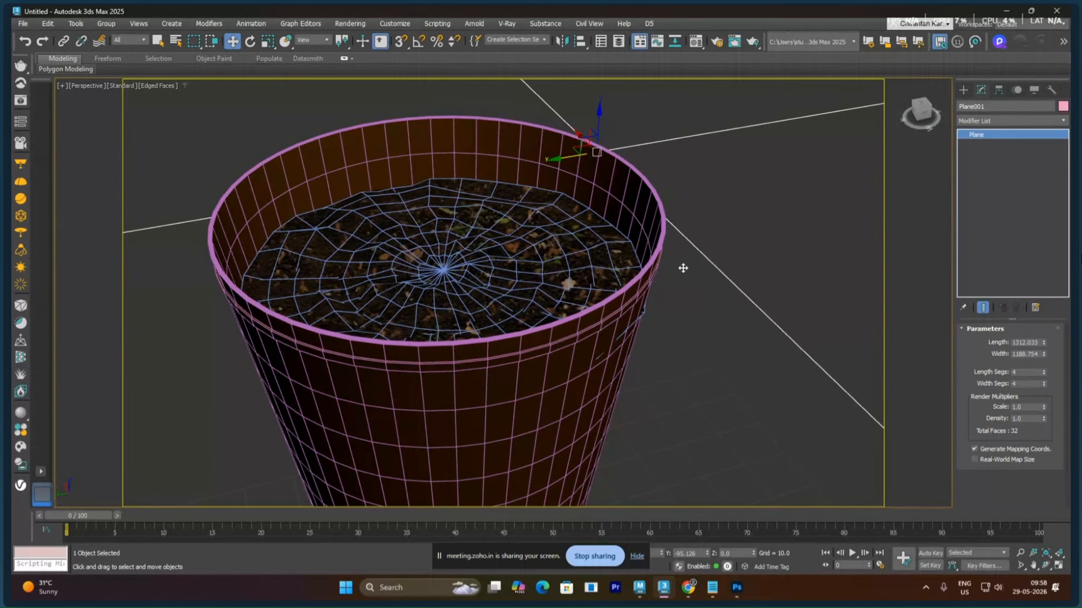
scroll(683, 268, down, 5)
key(F4)
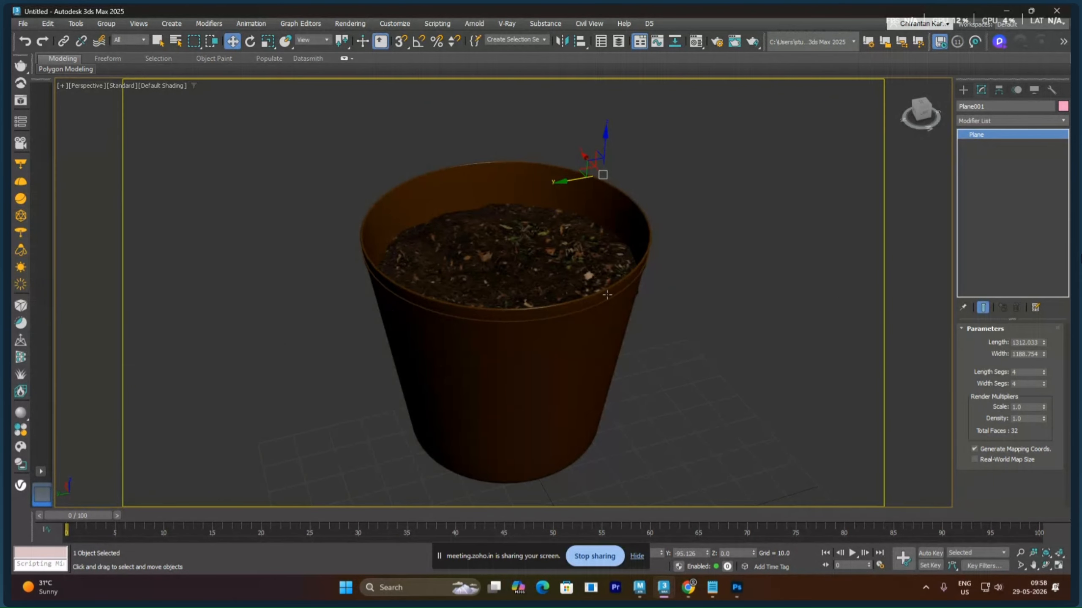
alt+middle_drag(607, 294, 548, 322)
scroll(560, 317, up, 3)
scroll(560, 318, down, 4)
scroll(548, 317, up, 1)
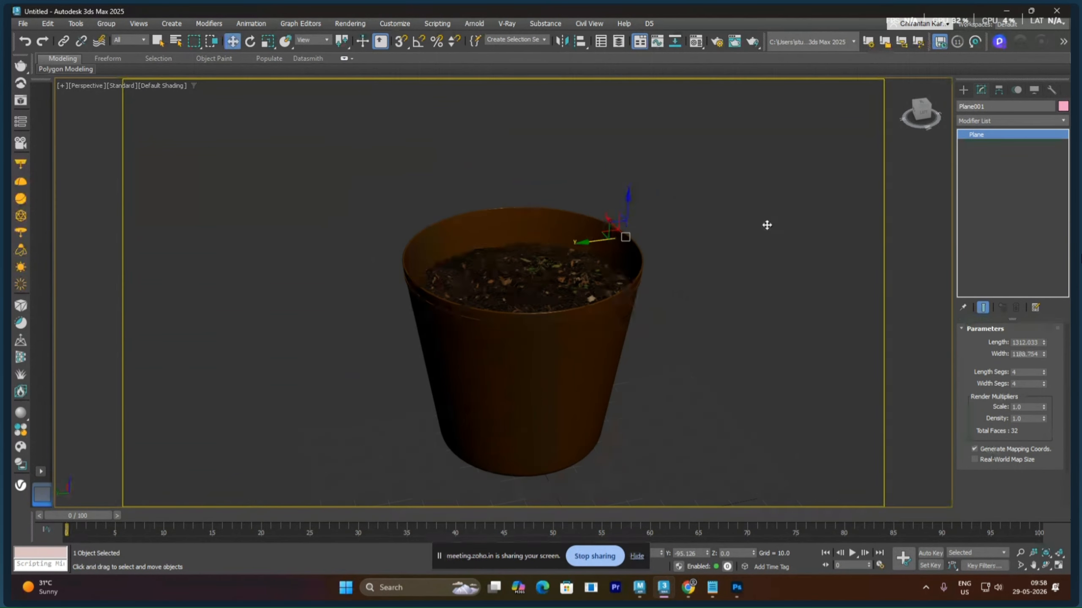
Place a Big Yucca from the AEC Extended foliage objects on the ground beside the pot
click(962, 90)
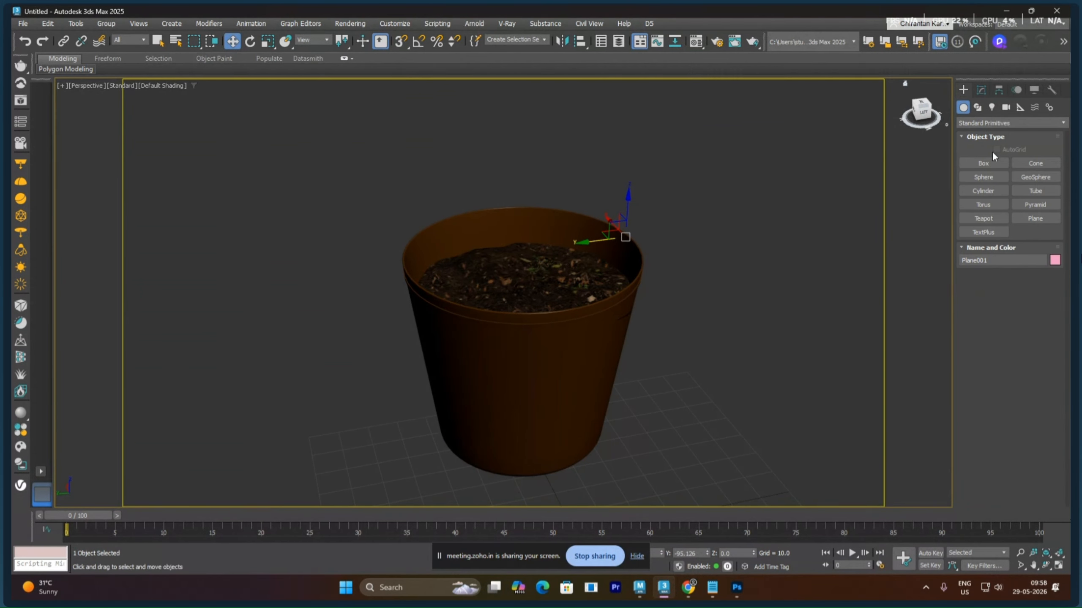
click(967, 123)
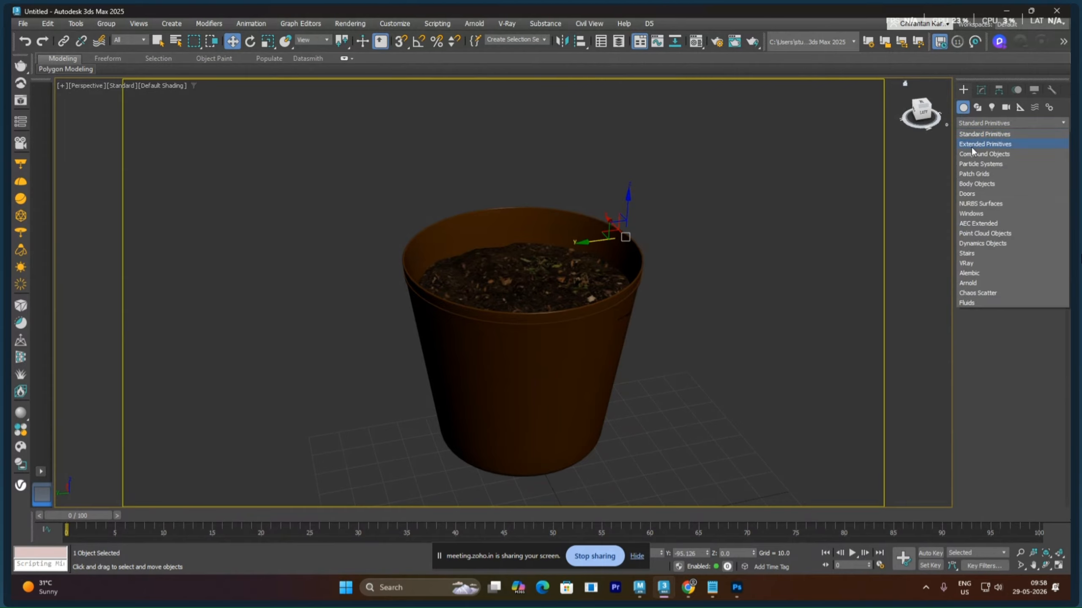
click(984, 222)
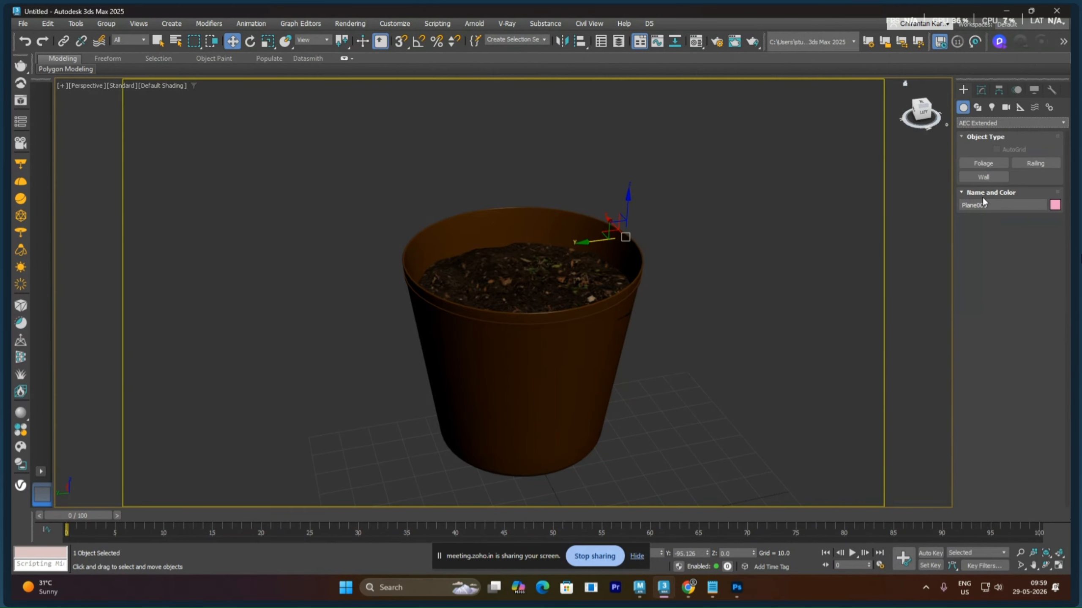
click(980, 163)
drag(1046, 281, 1046, 360)
click(1000, 336)
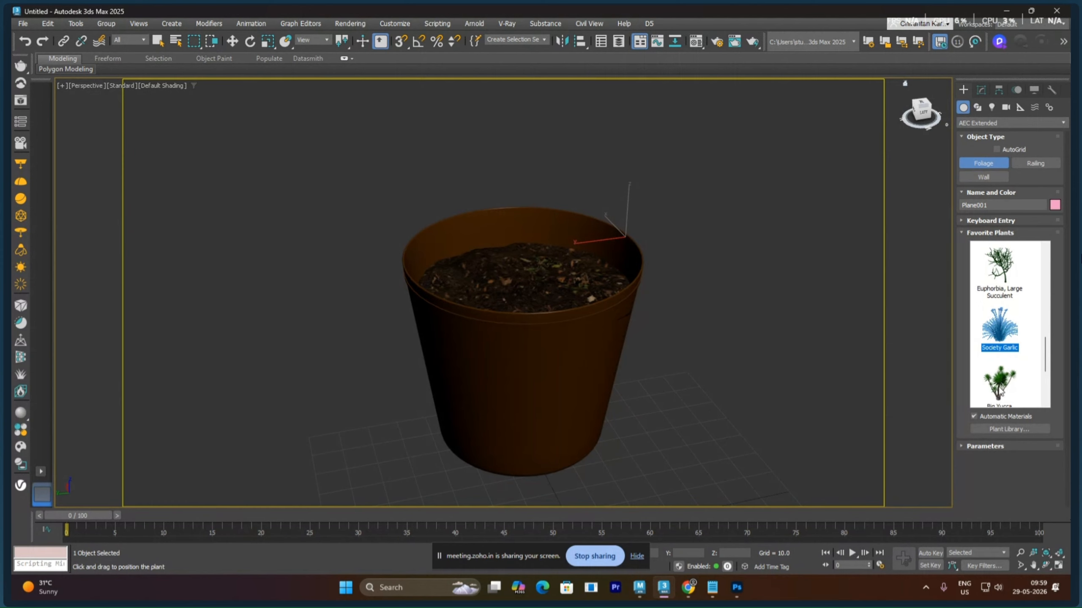
click(1000, 386)
click(691, 422)
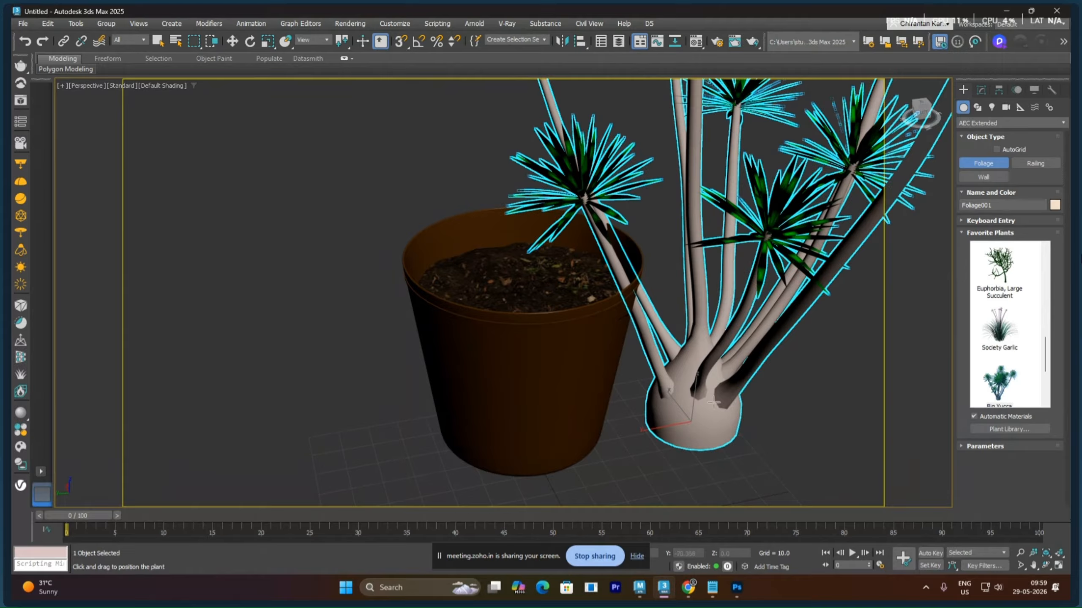
Align the yucca to the soil cylinder centre to centre on the X, Y and Z positions
key(alt+a)
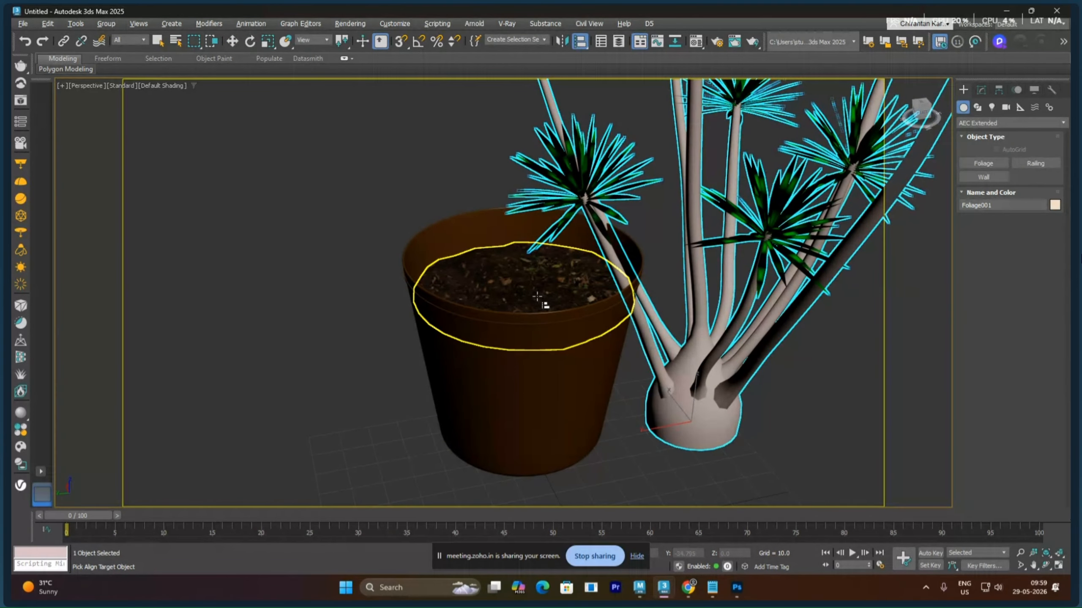
click(538, 297)
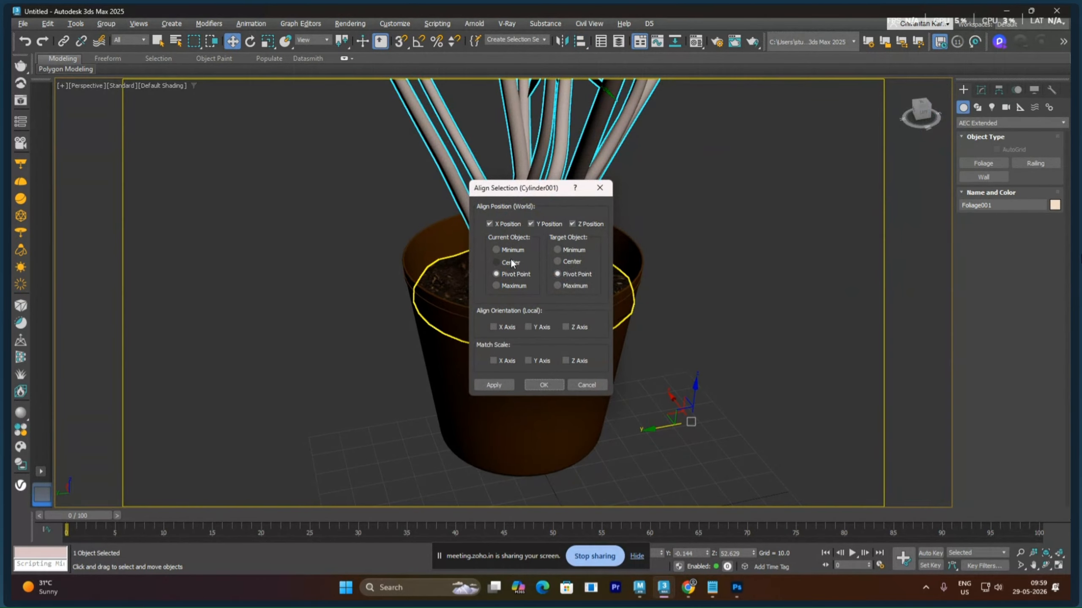
click(511, 262)
click(562, 260)
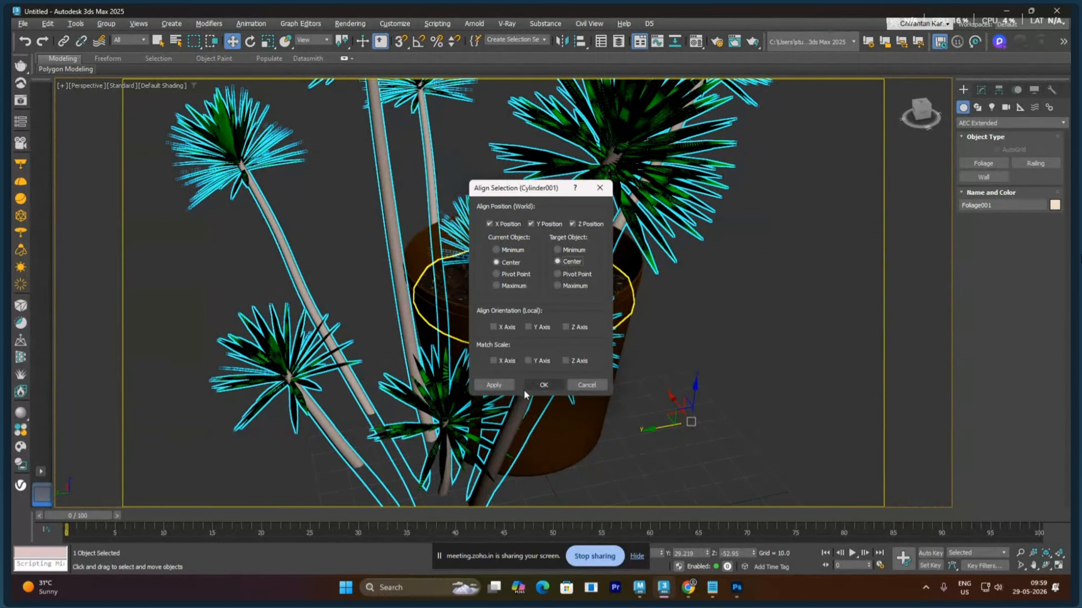
click(544, 385)
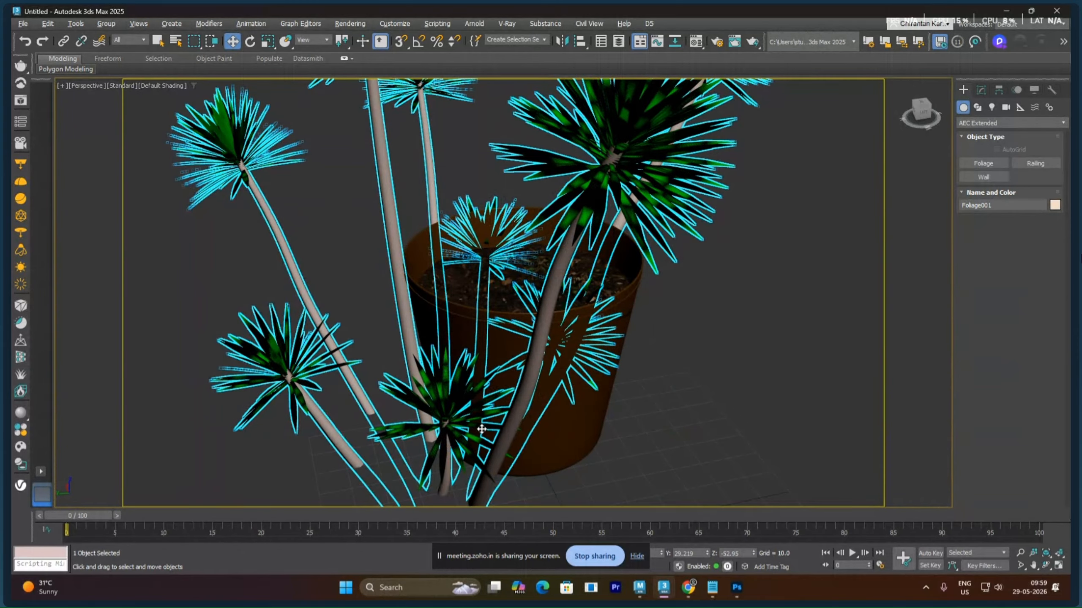
Raise the yucca vertically to a Z position of about 44.3 so its base sits in the soil
alt+middle_drag(482, 429, 584, 375)
scroll(669, 389, down, 6)
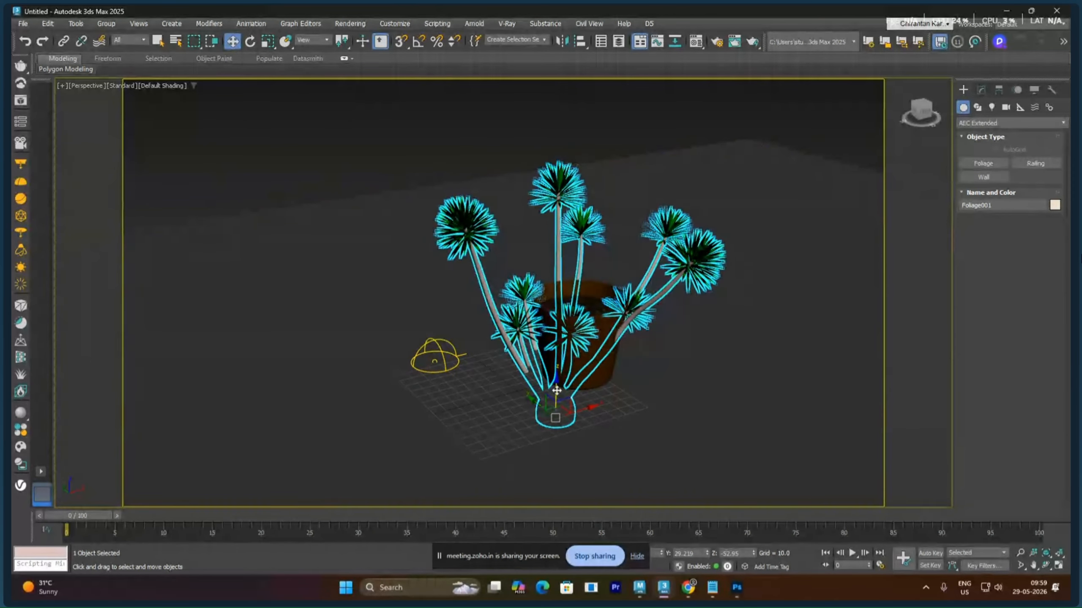
scroll(555, 280, up, 4)
scroll(554, 280, up, 5)
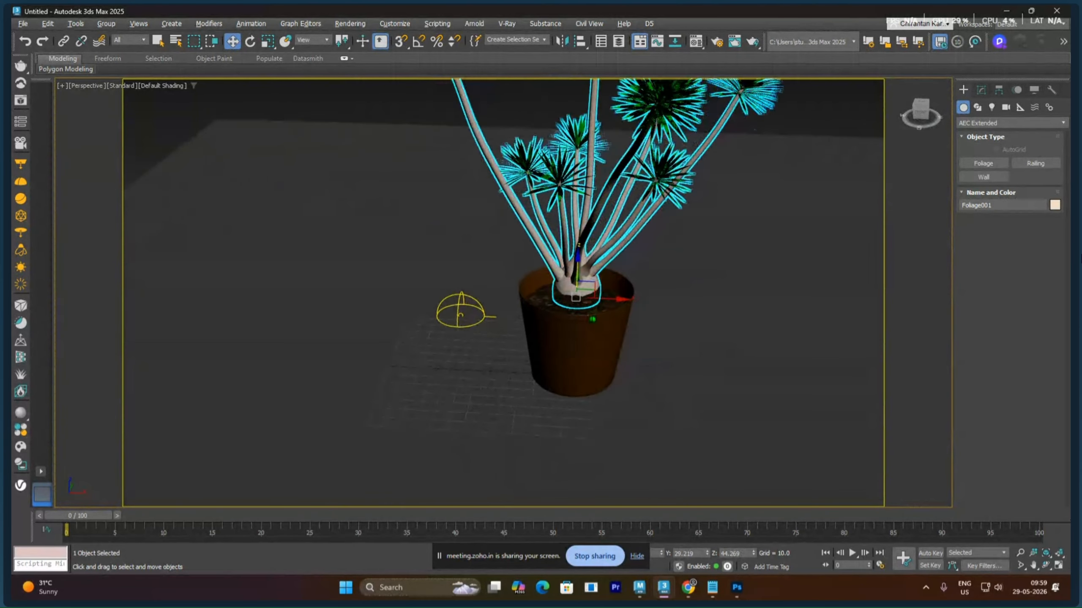
mouse_move(554, 280)
middle_down()
mouse_move(577, 294)
mouse_move(515, 314)
mouse_move(561, 297)
middle_up()
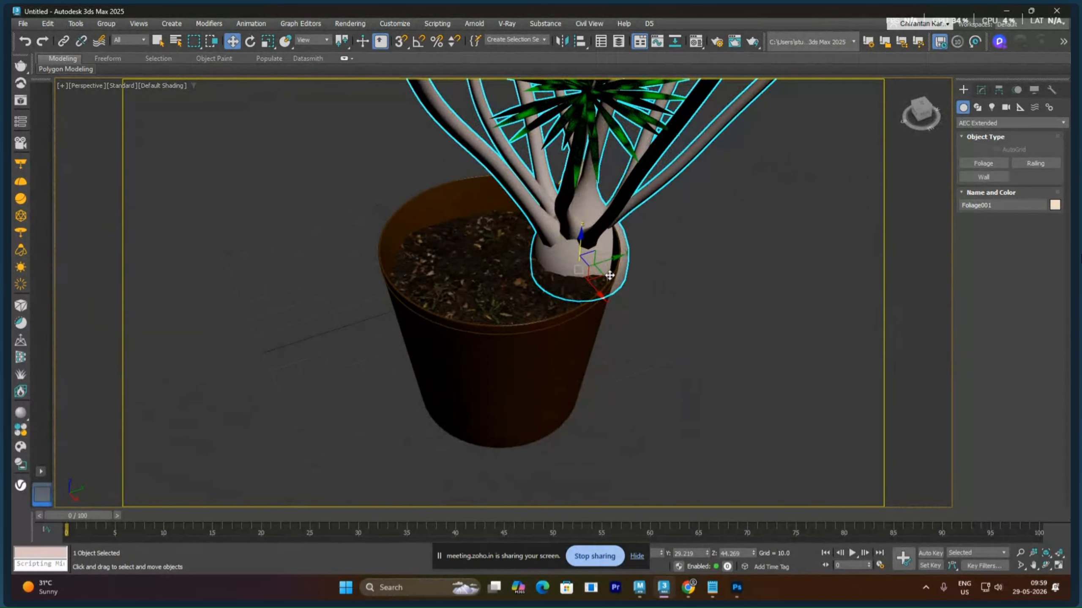
Move the yucca horizontally to a Y position of about 1.35 so its trunk stands in the middle of the pot
scroll(611, 259, down, 4)
mouse_move(610, 259)
alt+middle_down()
mouse_move(604, 289)
mouse_move(693, 314)
mouse_move(620, 276)
alt+middle_up()
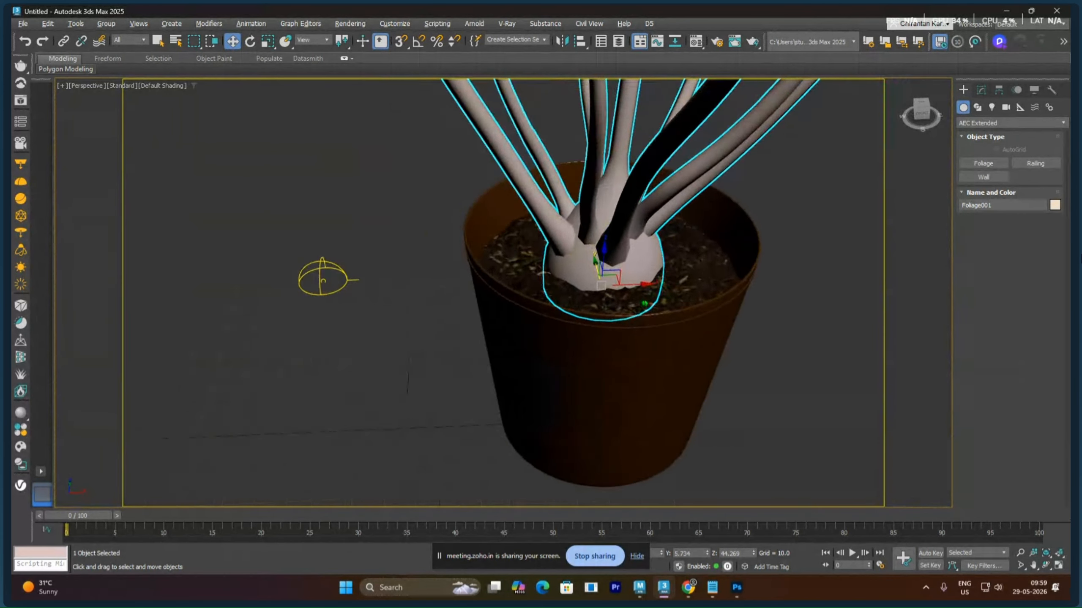
scroll(621, 276, up, 5)
scroll(682, 281, up, 5)
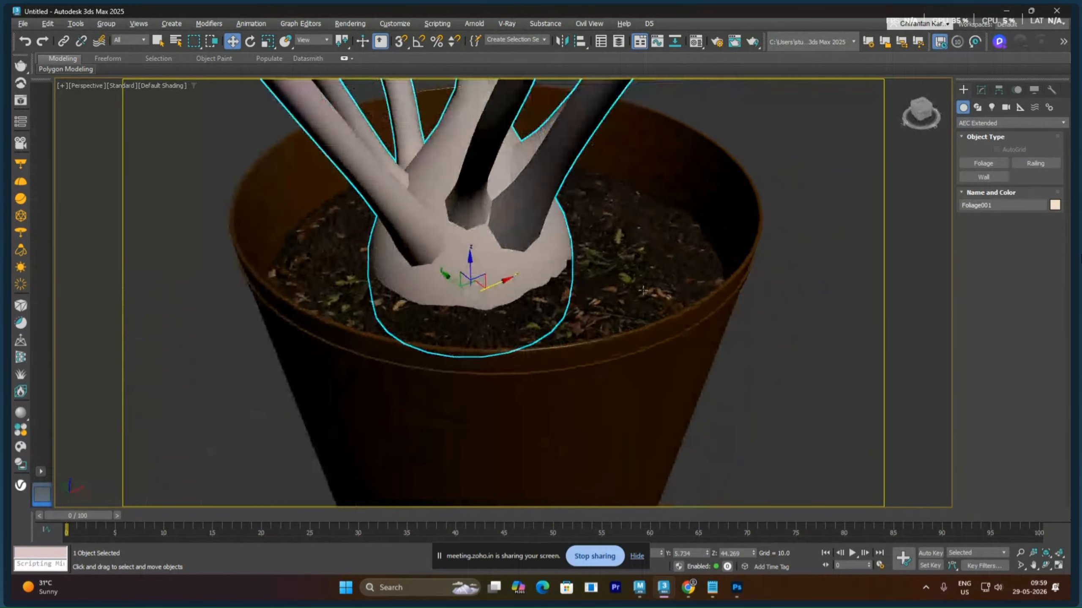
drag(360, 425, 423, 423)
scroll(422, 423, down, 3)
alt+middle_drag(613, 354, 624, 360)
scroll(625, 360, down, 10)
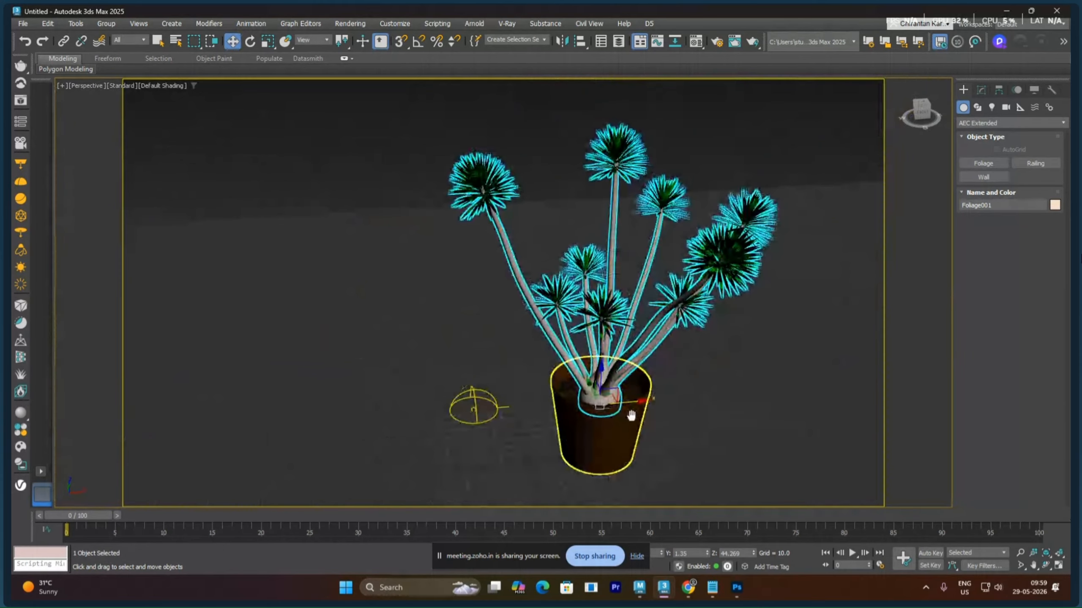
alt+middle_drag(724, 372, 685, 336)
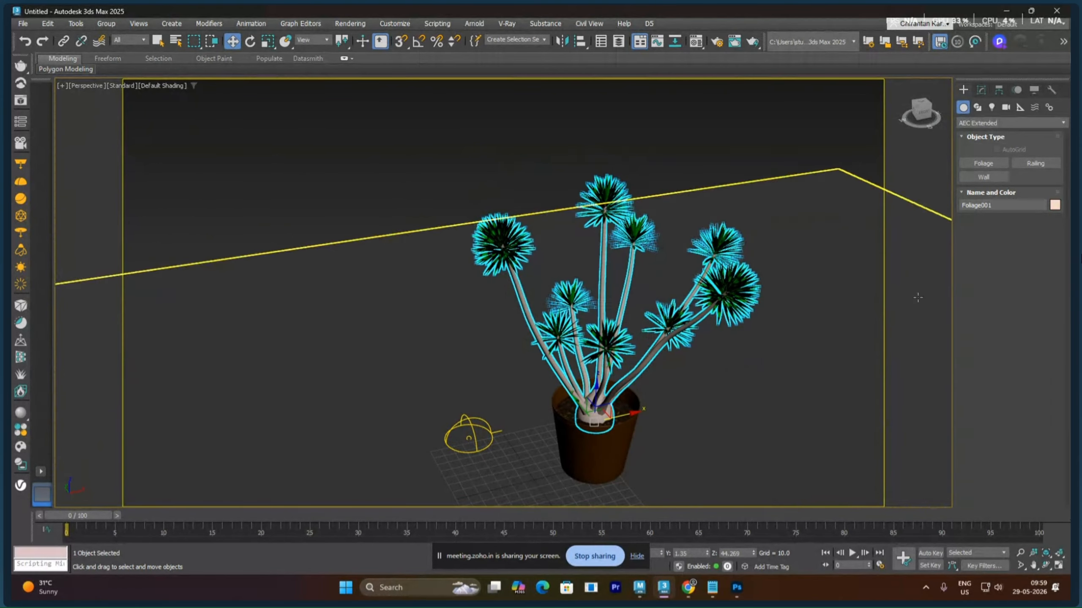
Set the yucca's height to 81
click(981, 90)
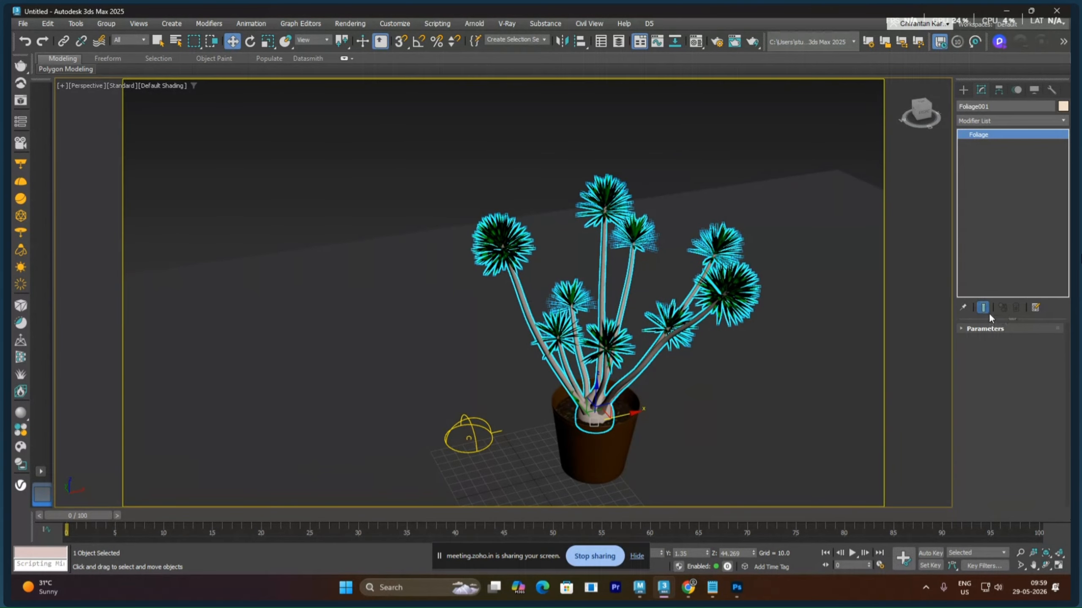
click(963, 329)
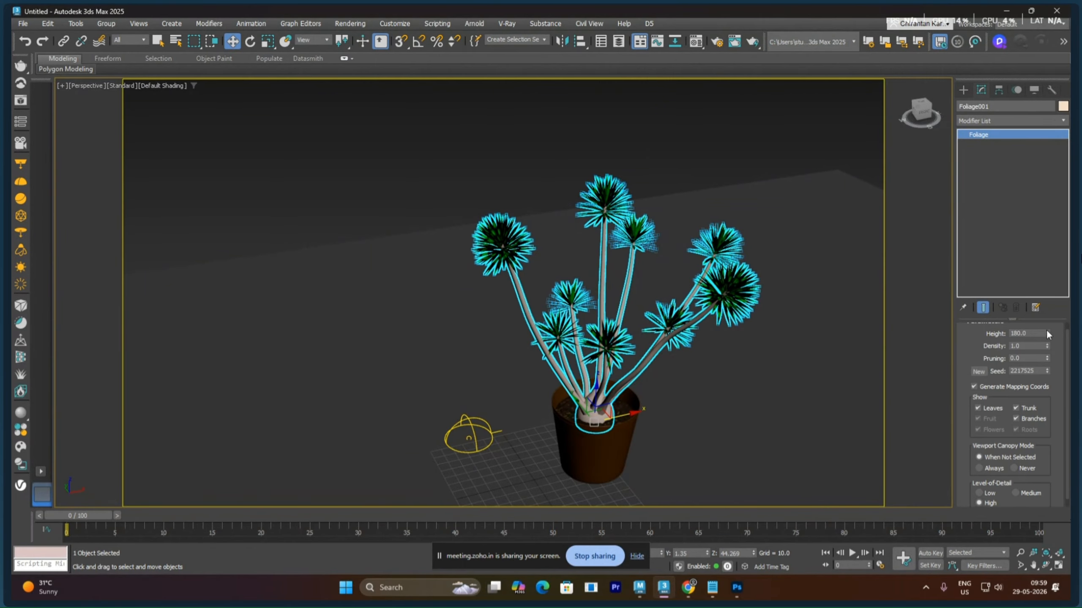
drag(1046, 332, 1046, 375)
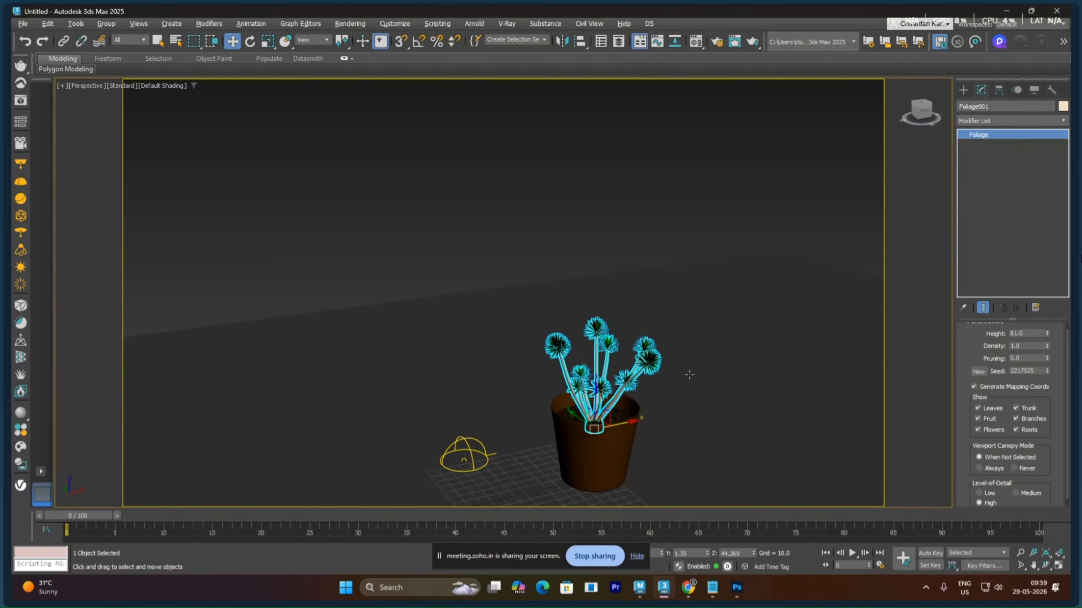
scroll(689, 374, up, 4)
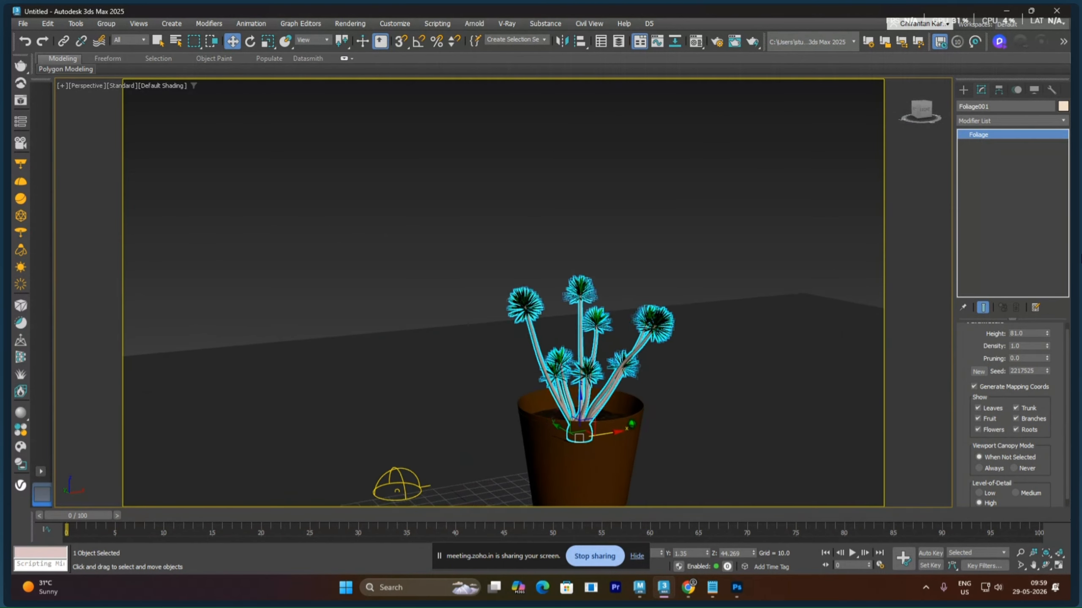
scroll(632, 424, up, 2)
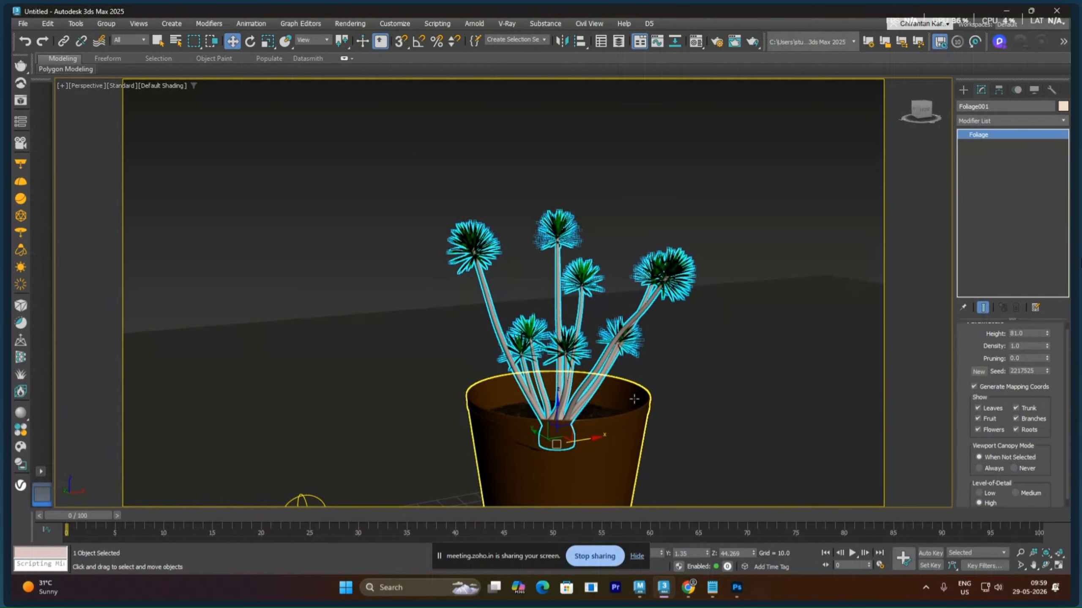
Set the yucca's viewport canopy mode to Never so its leaves display in full
click(718, 234)
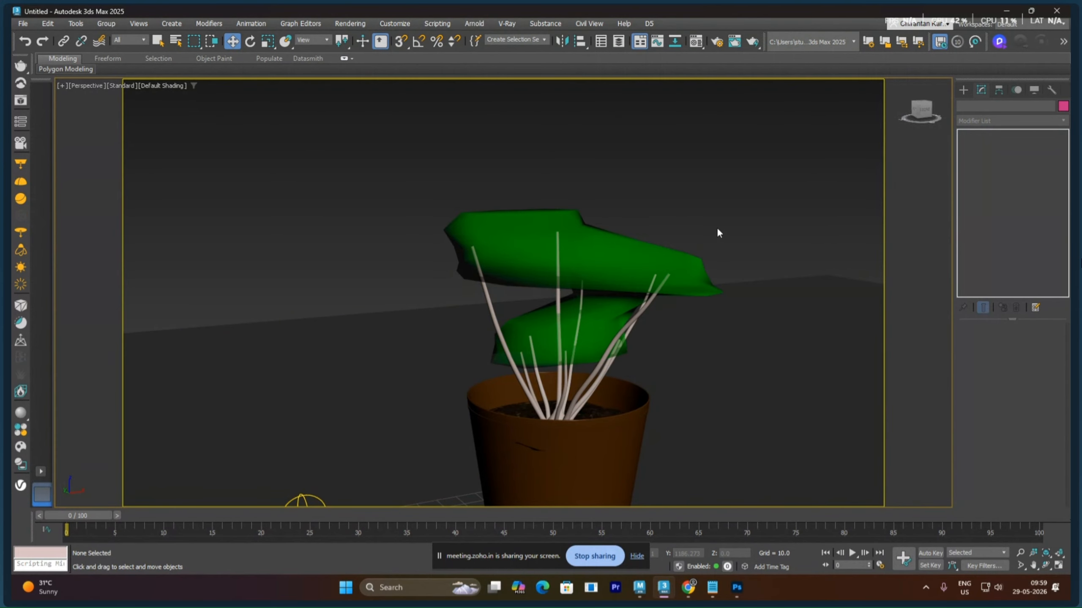
click(672, 266)
scroll(1013, 426, down, 2)
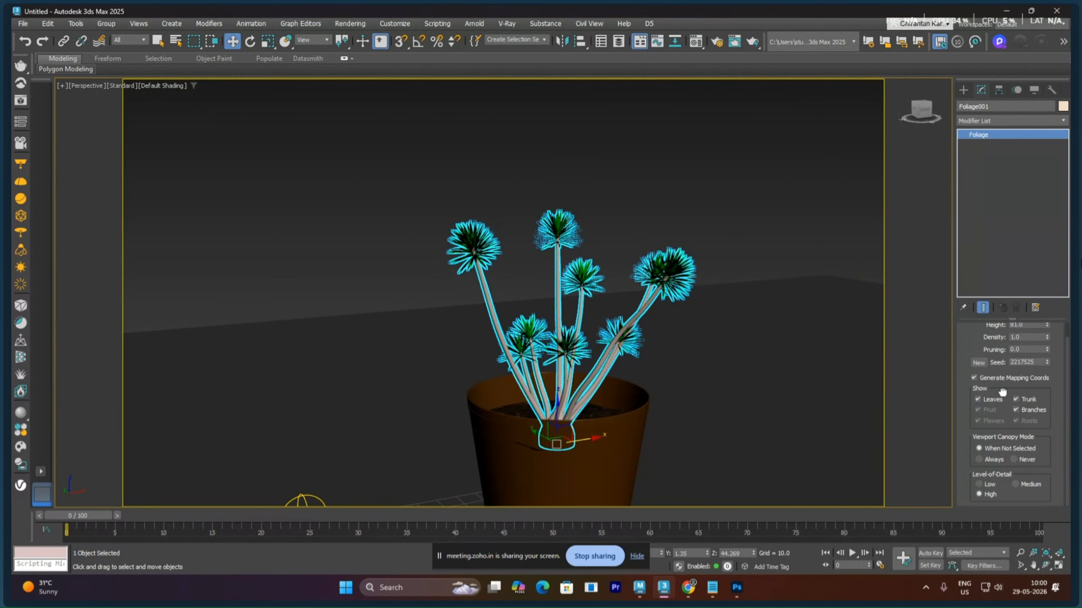
click(1031, 459)
click(734, 244)
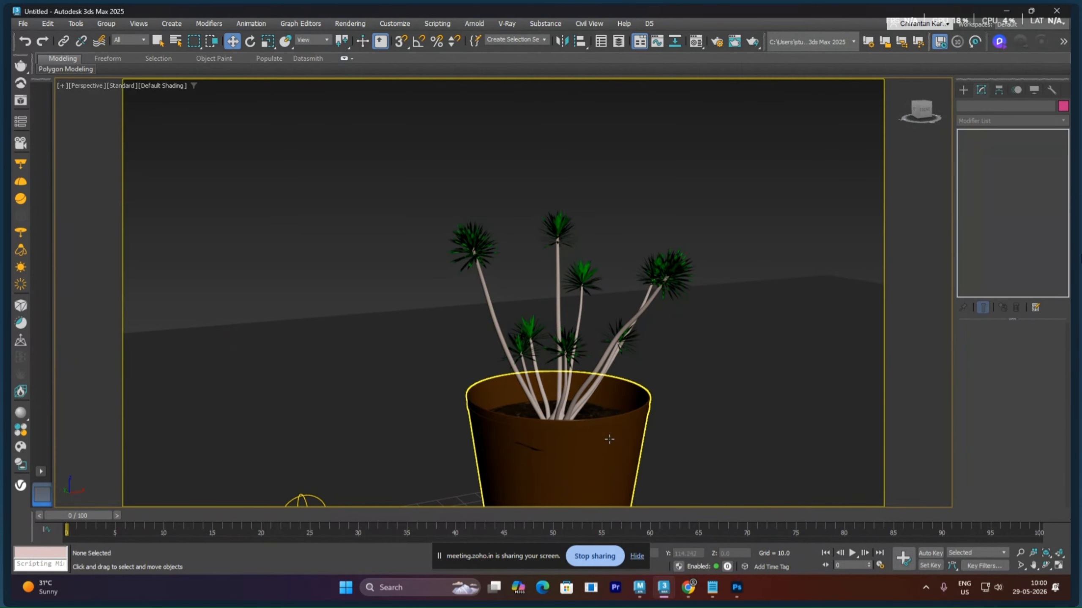
Render a closer perspective view of the pot to check the yucca and the soil surface
alt+middle_drag(620, 391, 624, 299)
scroll(615, 301, up, 2)
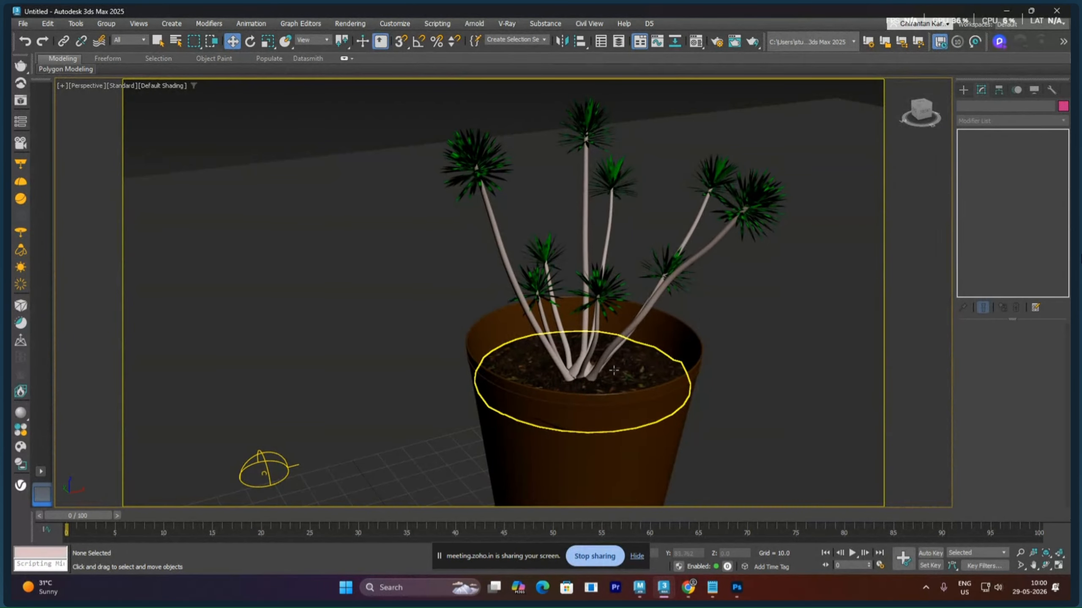
middle_drag(613, 370, 588, 366)
key(shift+q)
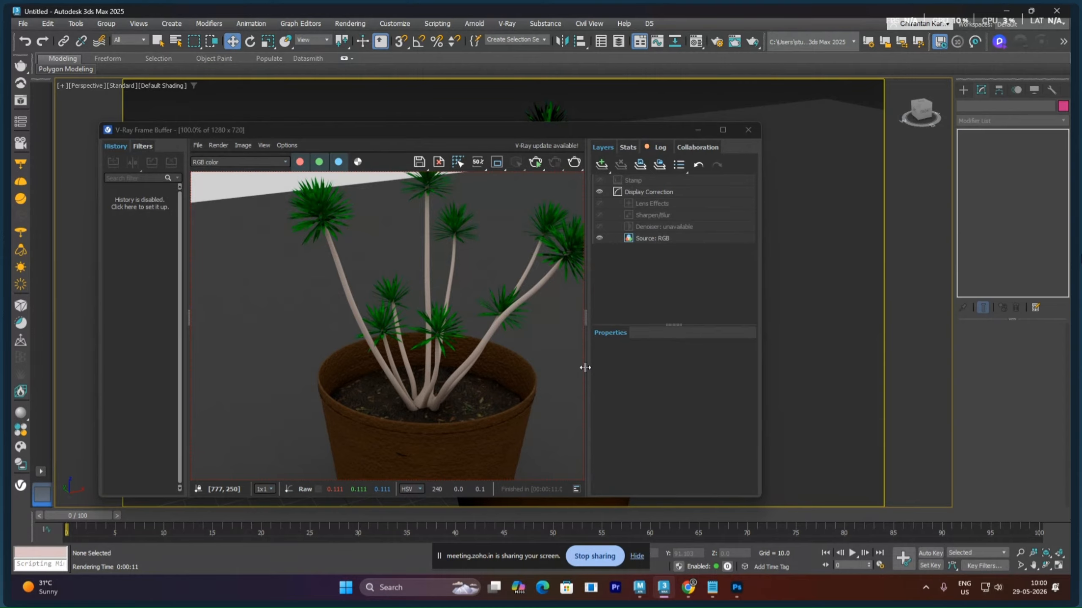
click(748, 130)
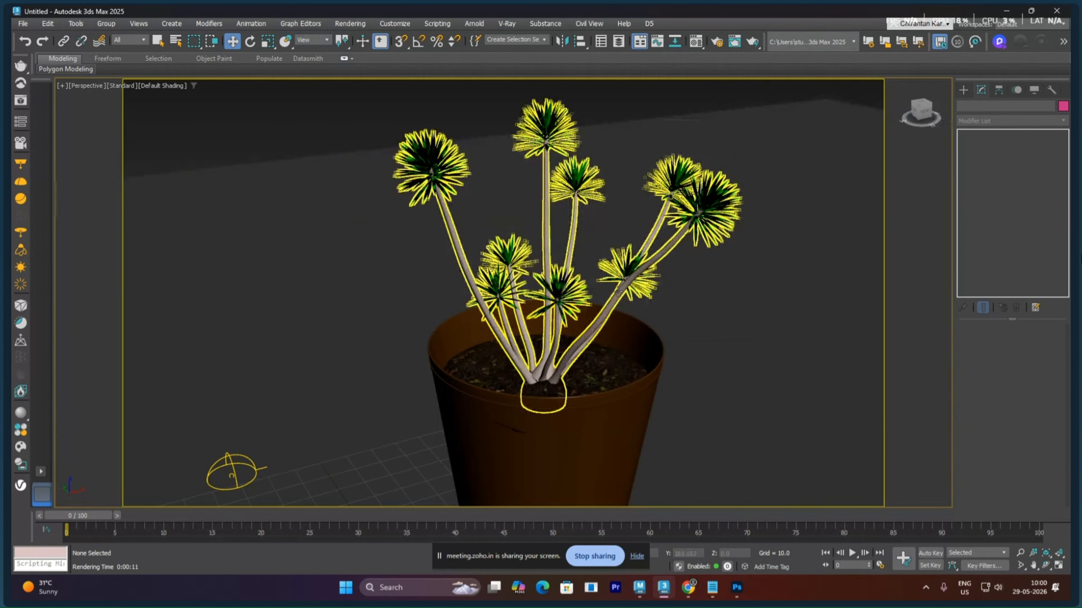
Delete the yucca from the pot
click(626, 282)
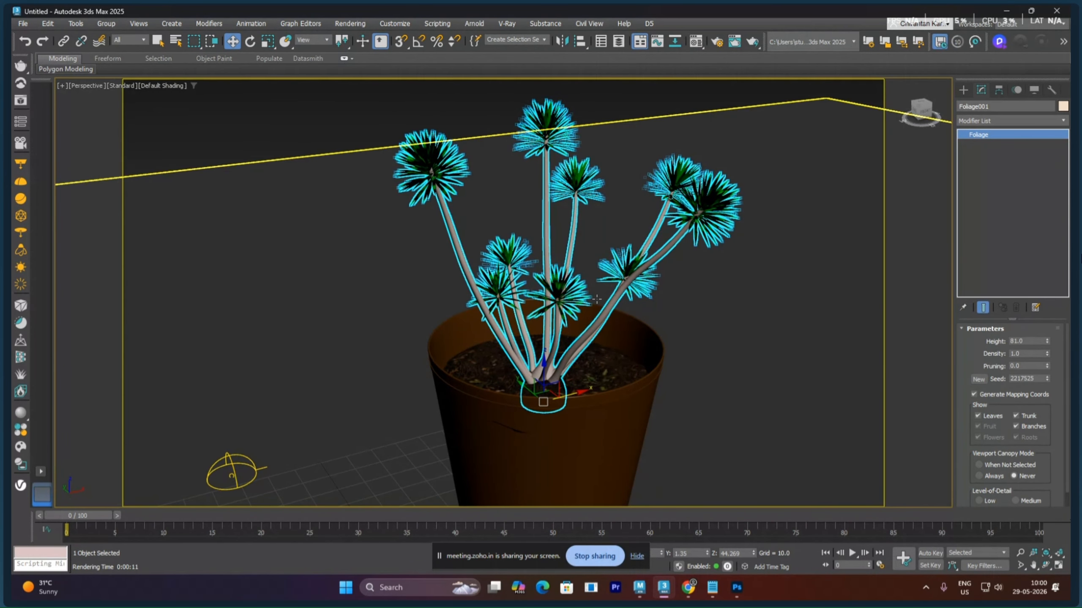
key(Delete)
Try a Generic Palm from the AEC Extended foliage objects near the pot, then delete it
click(960, 92)
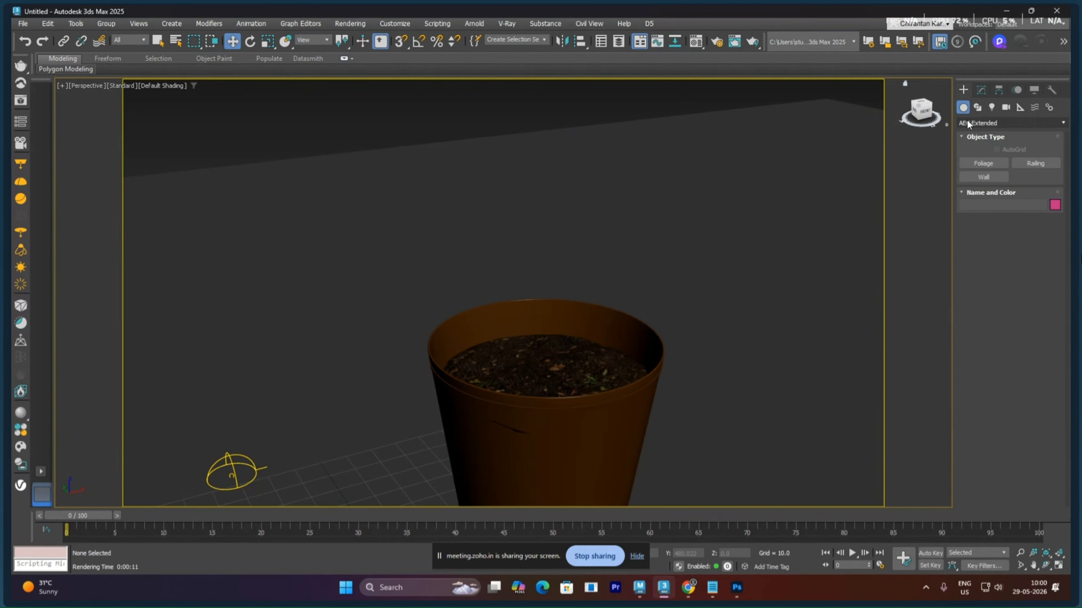
click(977, 164)
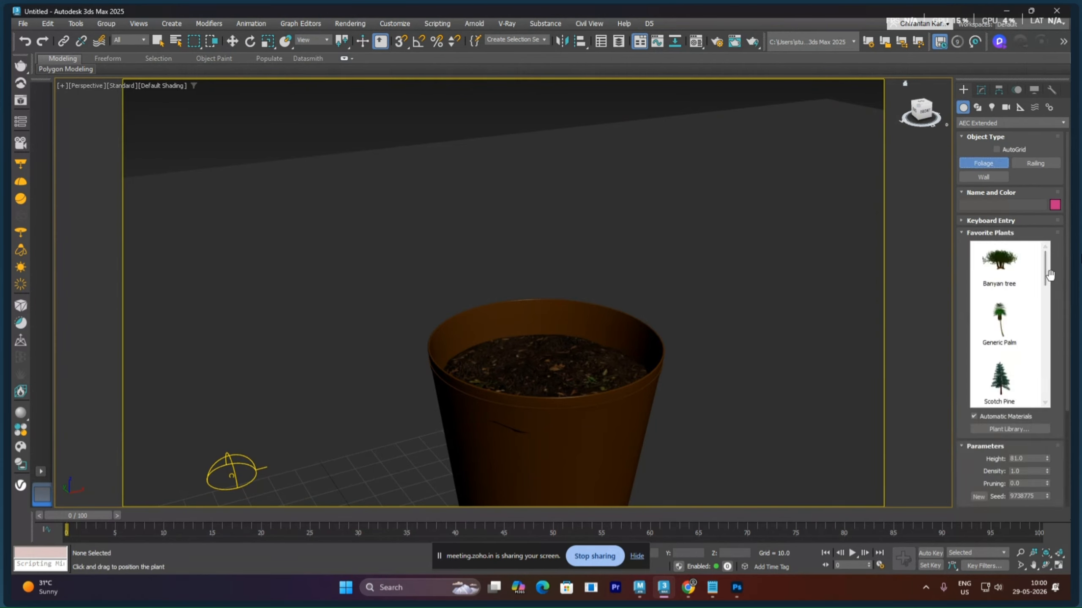
mouse_move(1048, 281)
mouse_down()
mouse_move(1047, 352)
mouse_move(1046, 282)
mouse_up()
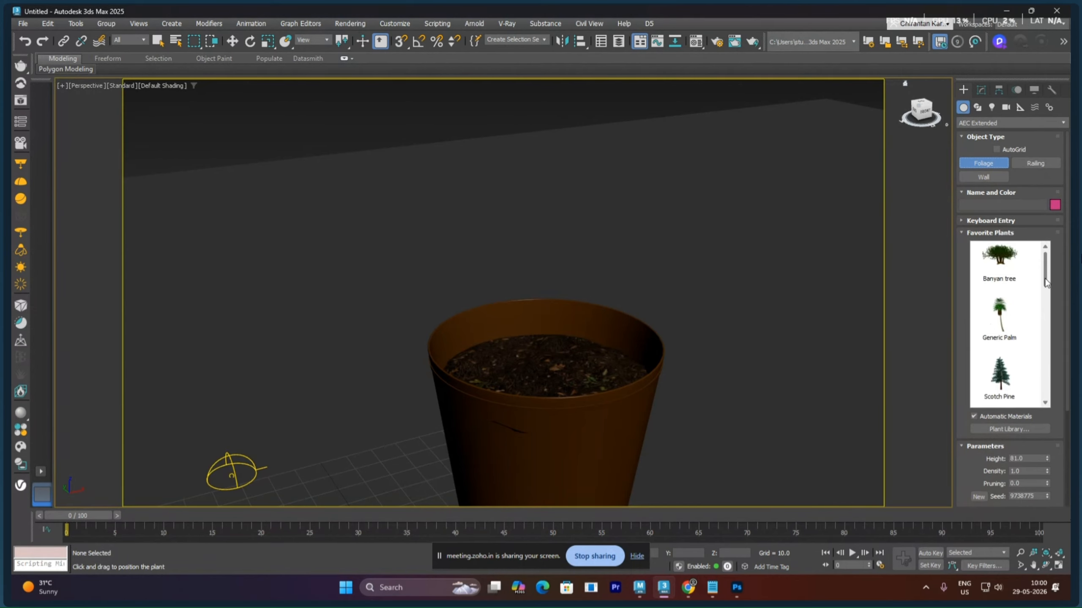
click(1001, 323)
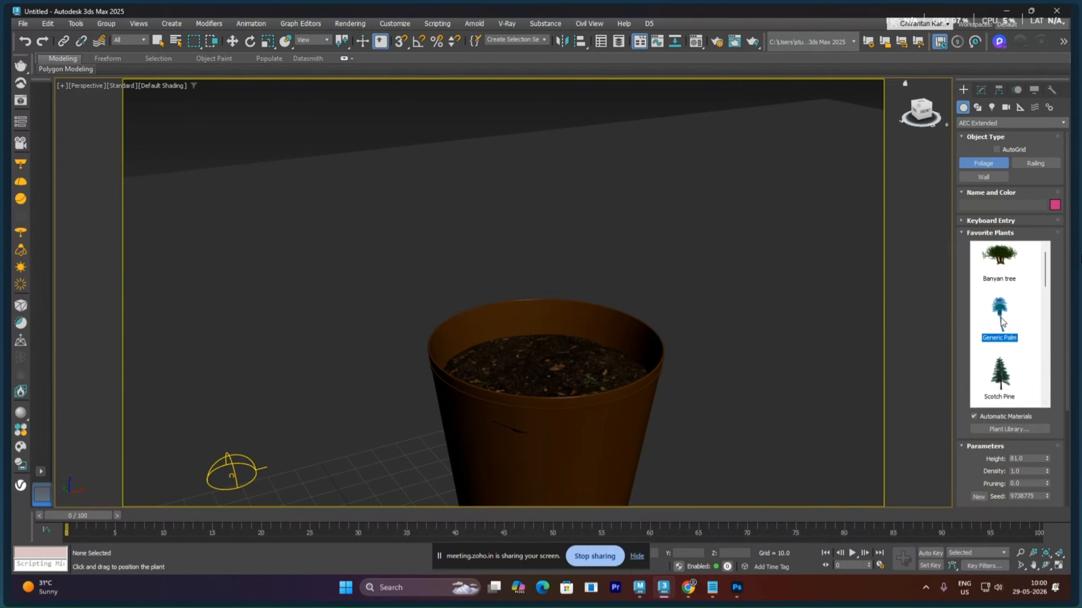
click(542, 376)
scroll(577, 410, down, 5)
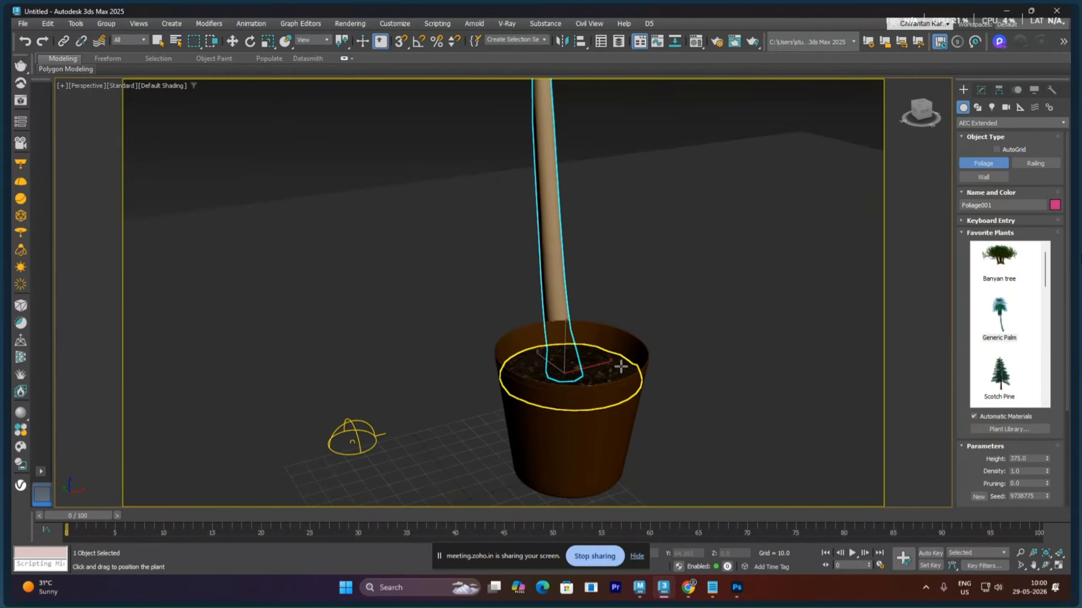
alt+middle_drag(640, 349, 694, 452)
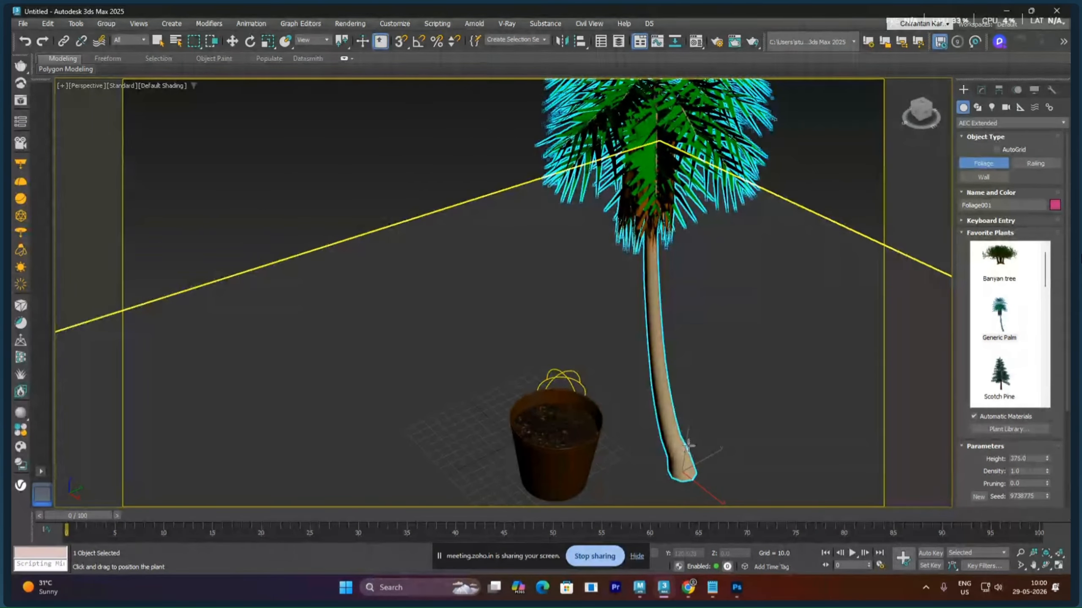
right_click(687, 444)
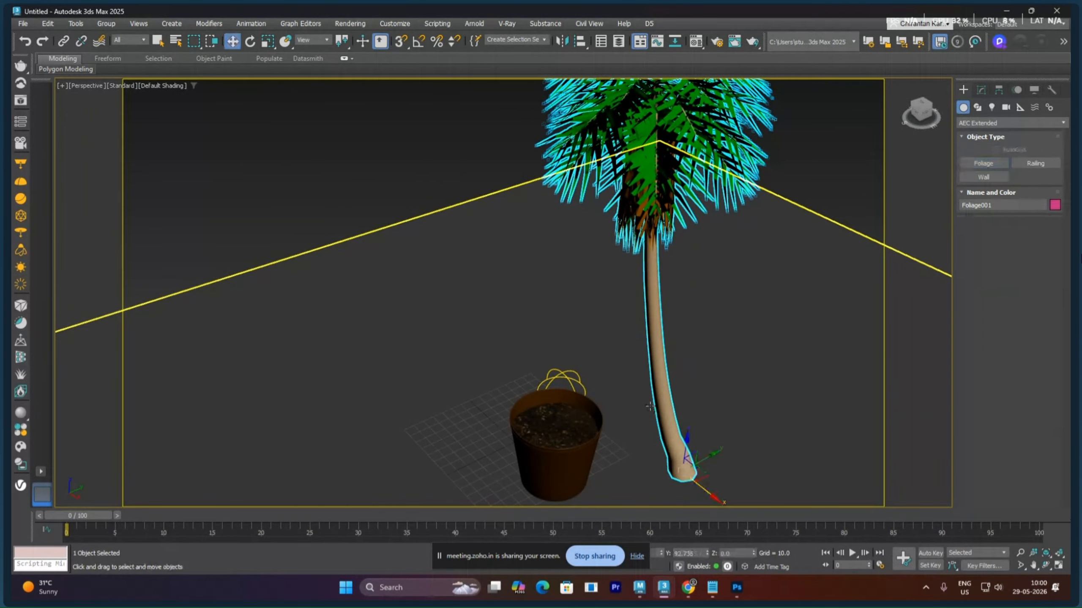
alt+middle_drag(688, 443, 638, 344)
key(Delete)
Place a Society Garlic foliage plant at the centre of the soil surface with AutoGrid enabled
middle_drag(669, 376, 684, 397)
click(705, 367)
scroll(706, 366, up, 7)
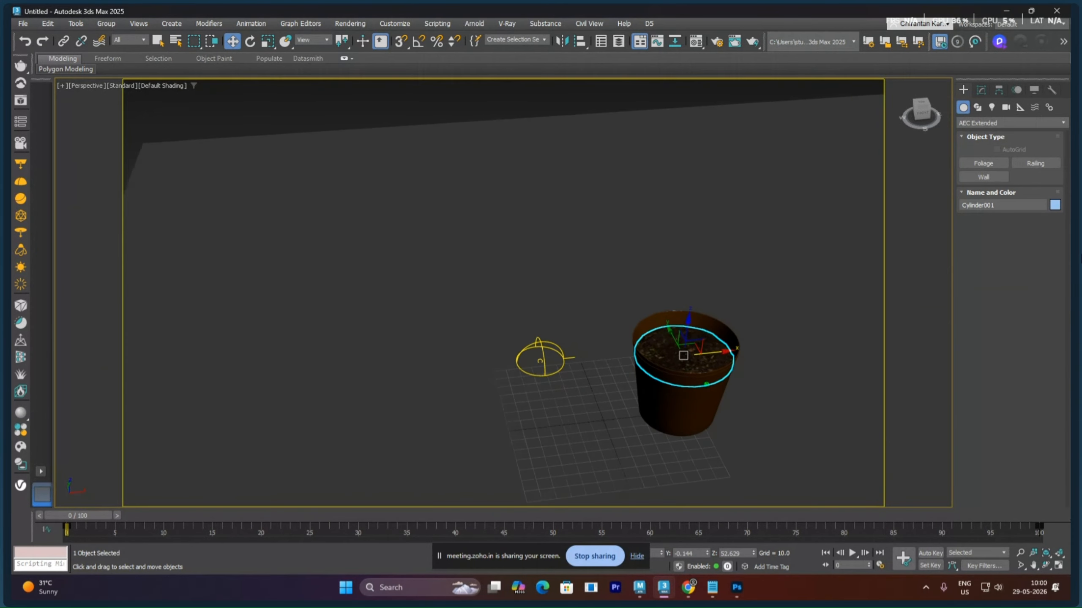
middle_drag(703, 360, 643, 363)
click(981, 164)
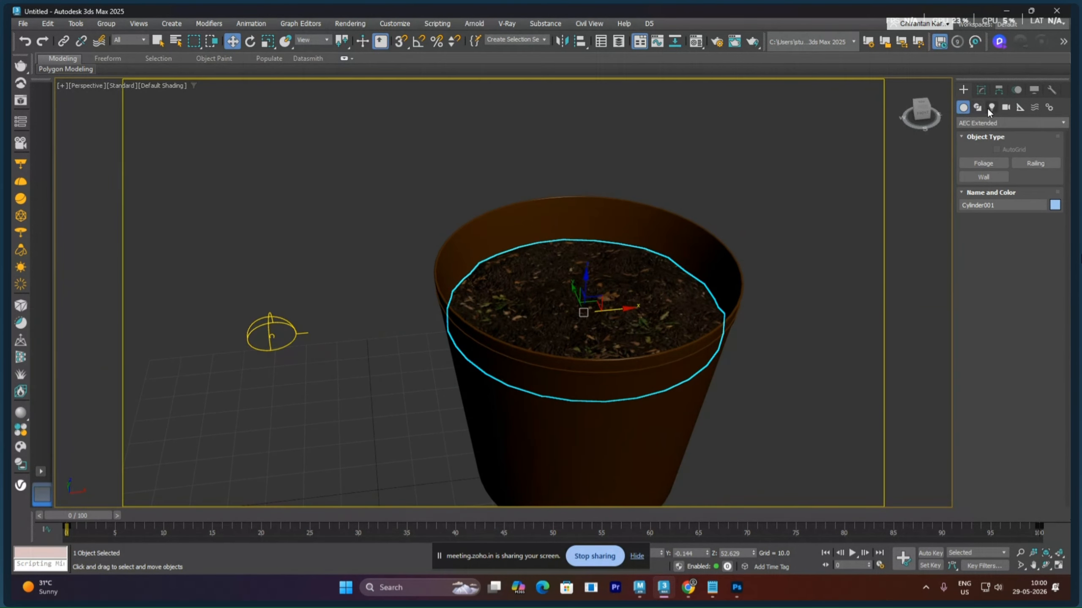
click(971, 123)
click(970, 123)
click(983, 165)
drag(1045, 273, 1048, 372)
click(999, 298)
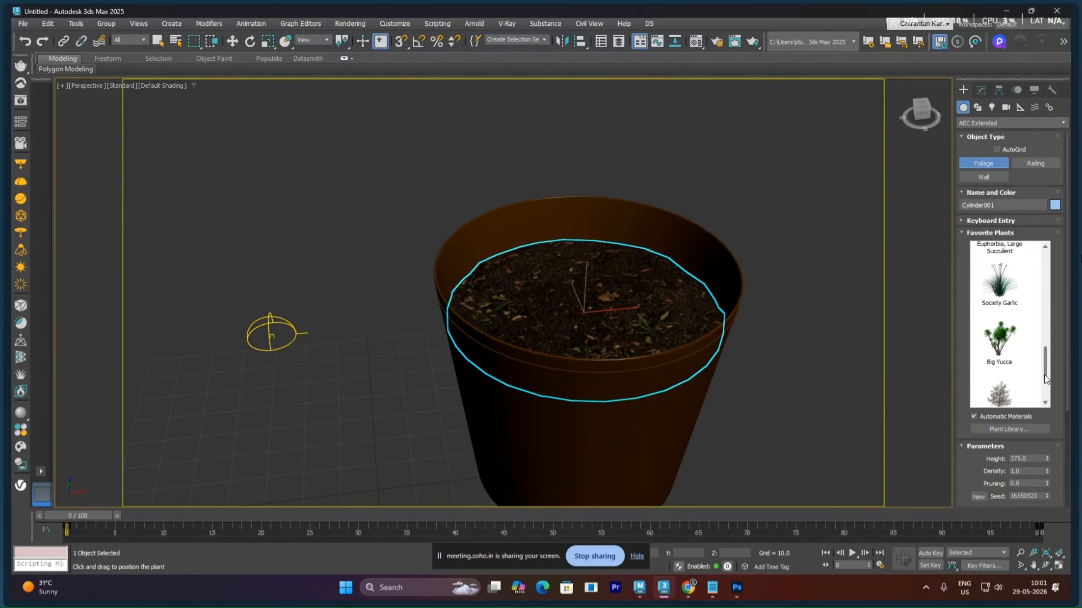
middle_drag(719, 316, 629, 326)
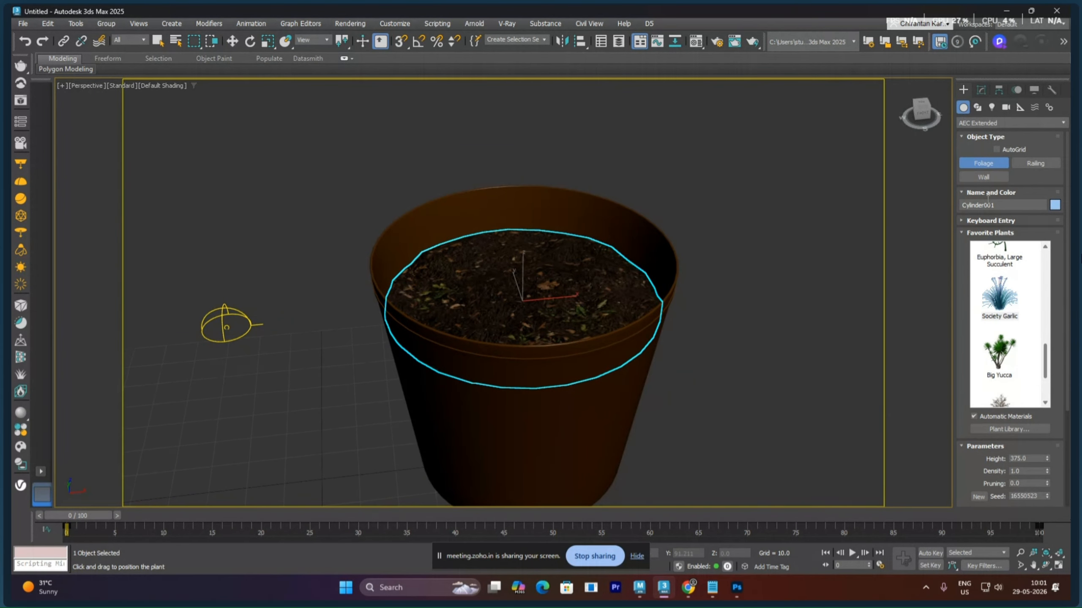
click(996, 149)
click(522, 298)
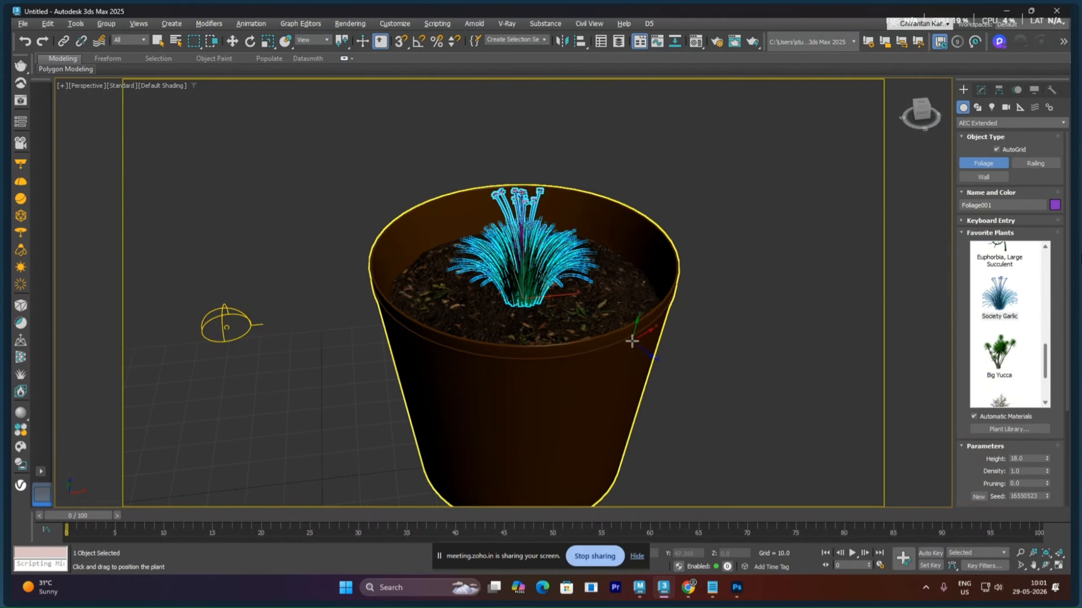
Set the Society Garlic's height to about 102.5 so its leaves spread beyond the pot's rim
alt+middle_drag(632, 341, 652, 333)
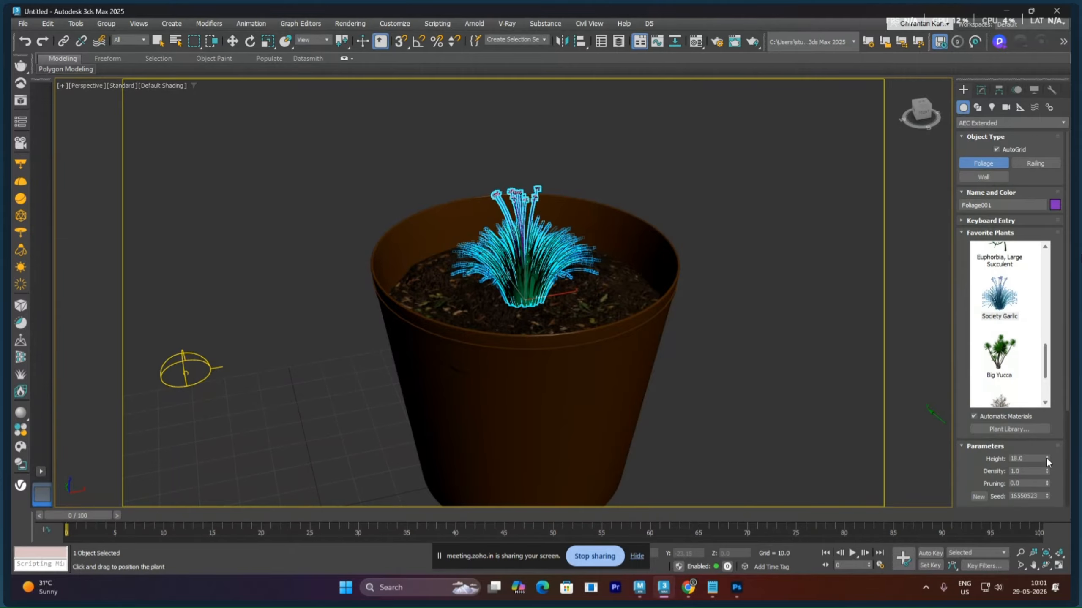
drag(1046, 458, 1044, 163)
scroll(682, 302, down, 4)
middle_drag(685, 297, 616, 399)
scroll(619, 411, down, 3)
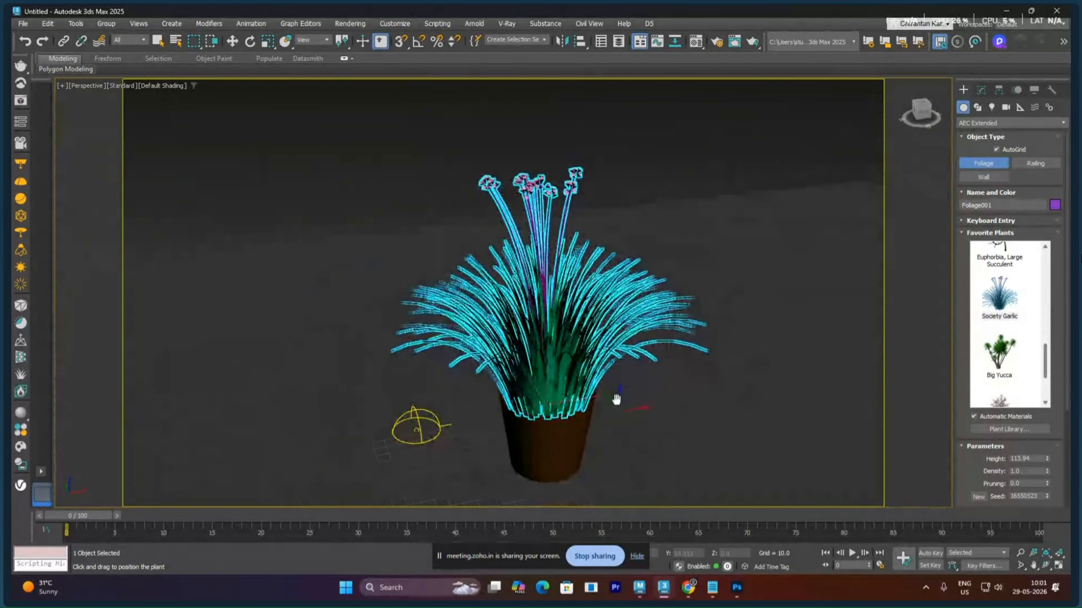
key(w)
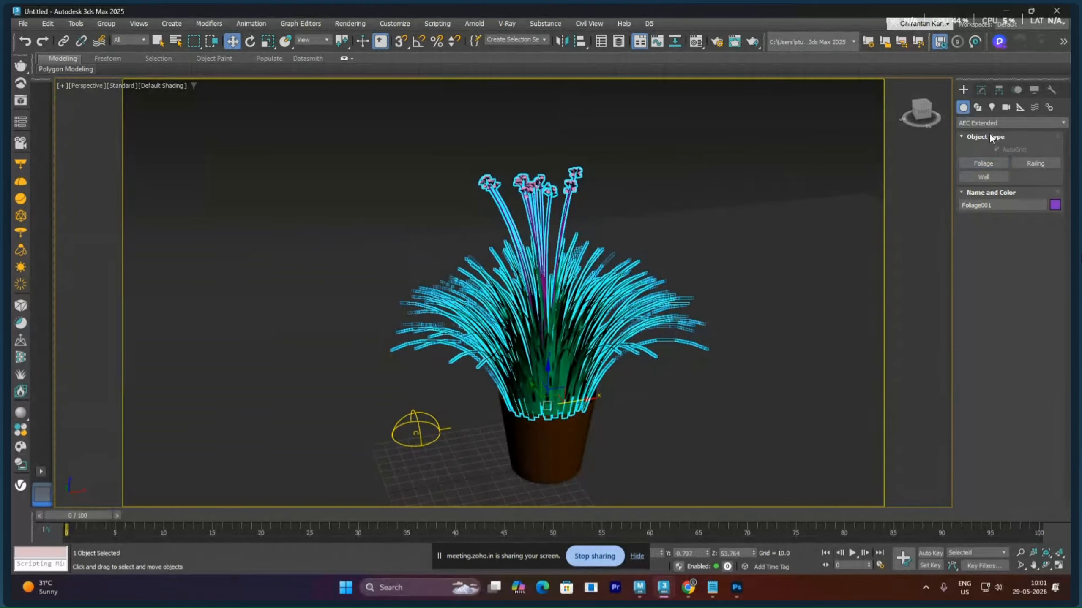
click(981, 89)
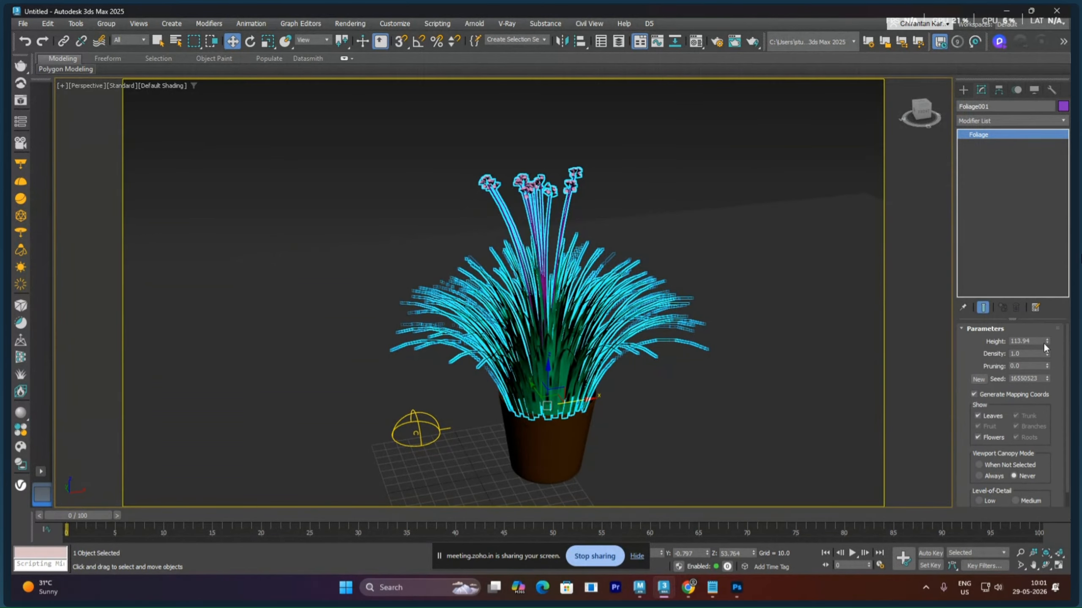
drag(1046, 341, 1046, 358)
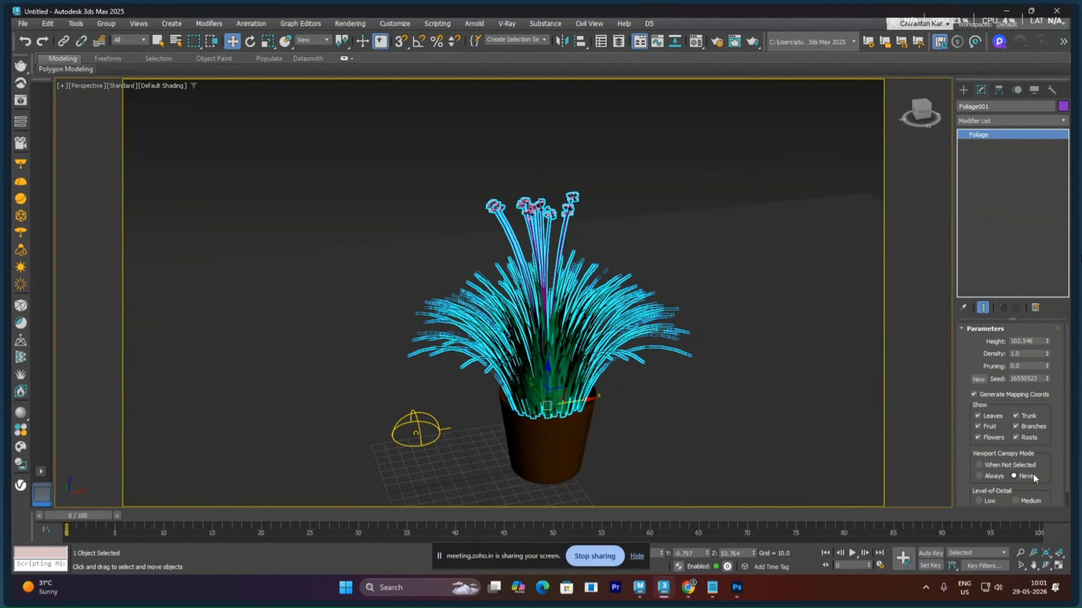
click(680, 142)
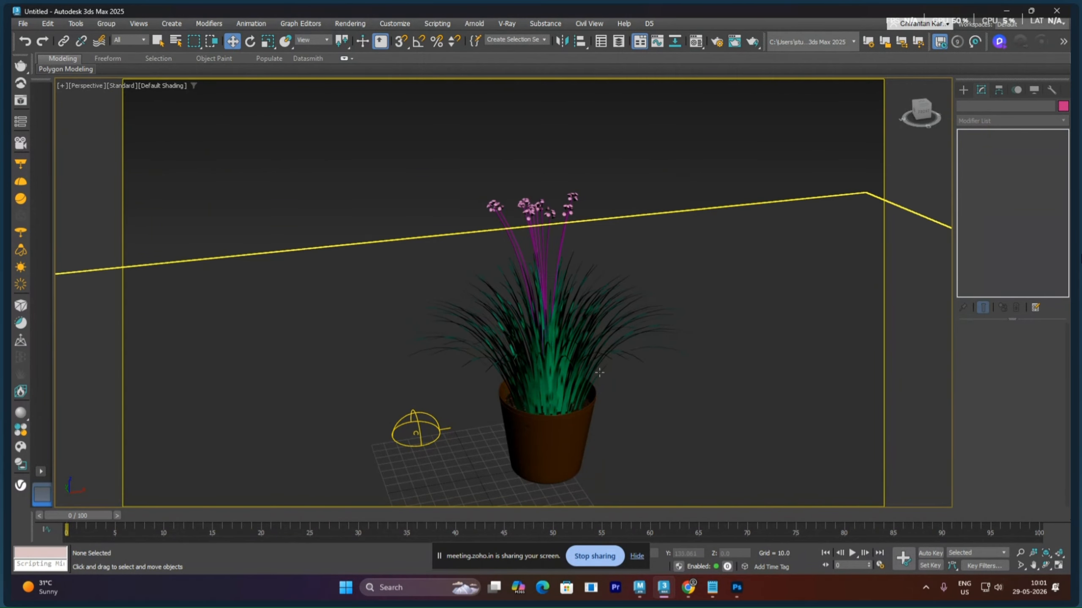
Render the perspective view of the potted Society Garlic and examine the result and the surrounding scene
alt+middle_drag(599, 372, 572, 395)
scroll(578, 374, up, 3)
middle_drag(572, 392, 572, 357)
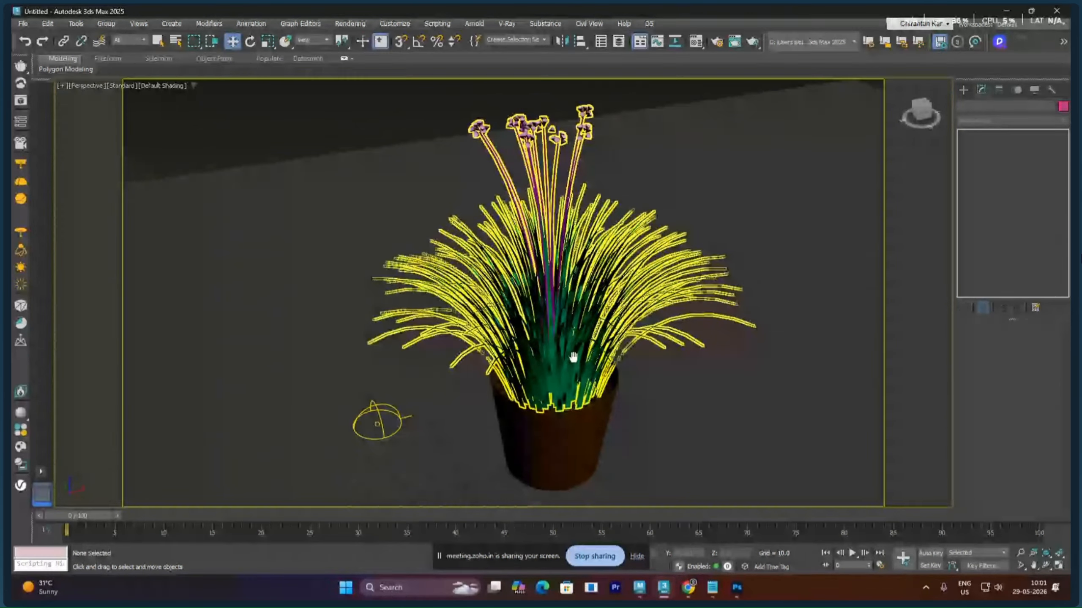
key(shift+q)
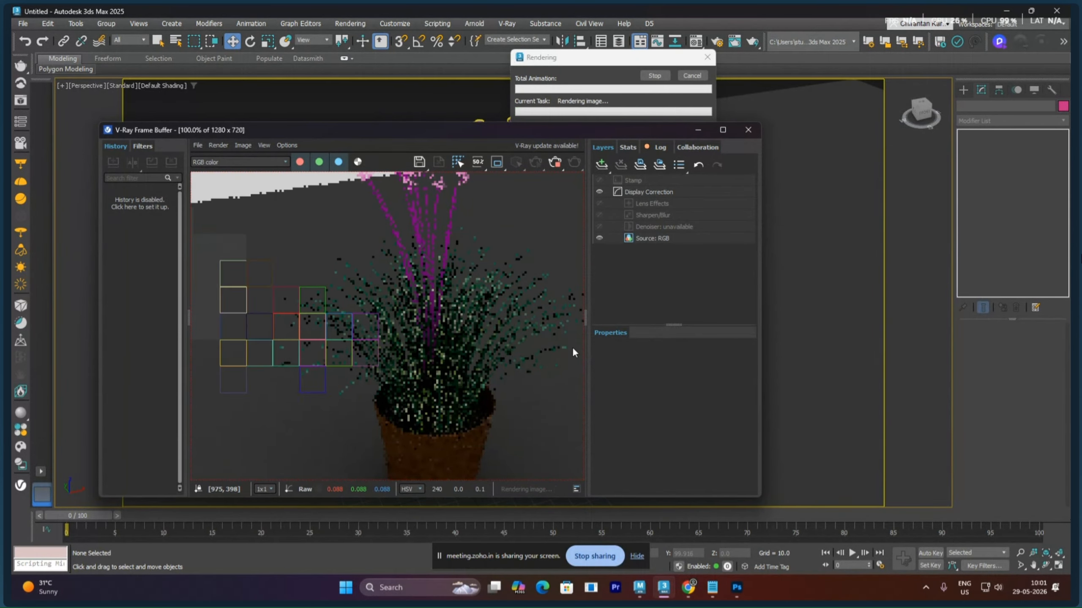
scroll(523, 373, down, 2)
scroll(450, 368, up, 2)
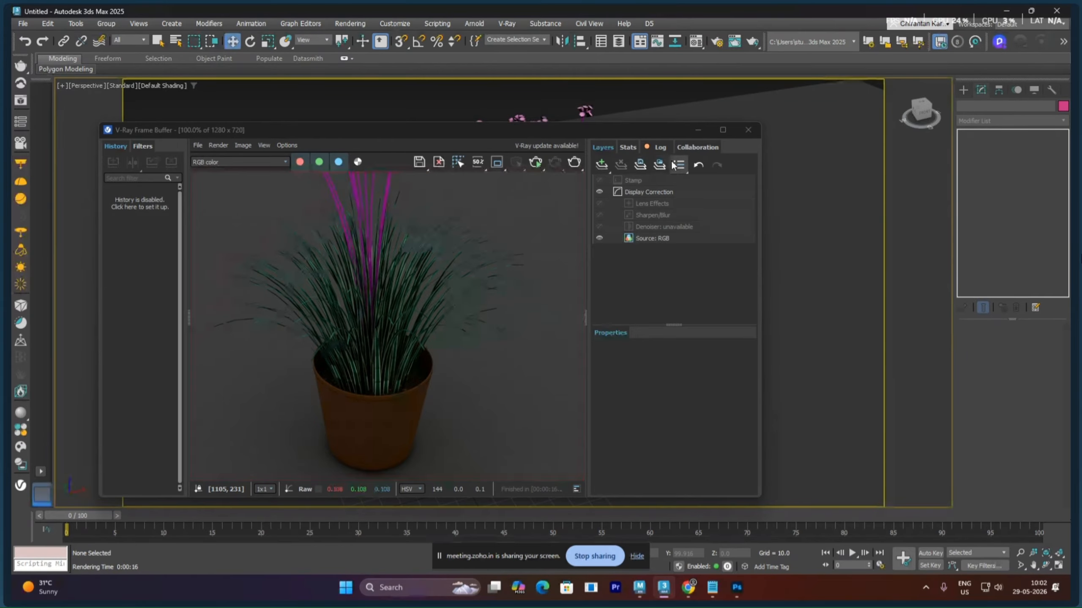
click(748, 130)
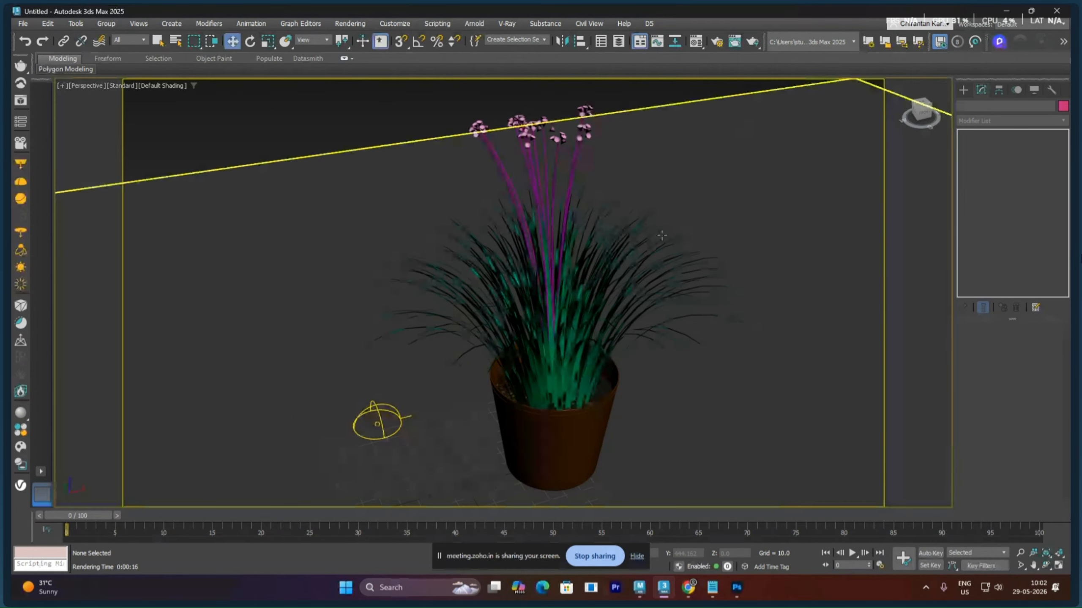
scroll(635, 256, down, 6)
mouse_move(645, 299)
alt+middle_down()
mouse_move(630, 326)
mouse_move(607, 330)
mouse_move(599, 308)
mouse_move(600, 337)
alt+middle_up()
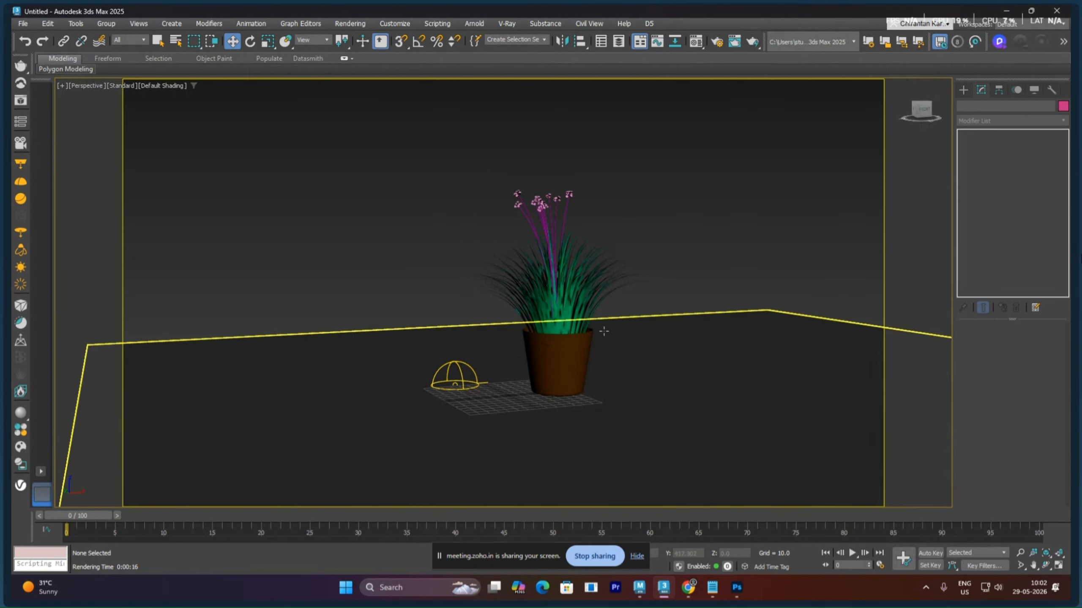
Render the potted Society Garlic in perspective from a higher, closer angle and examine the whole plant and pot
click(454, 384)
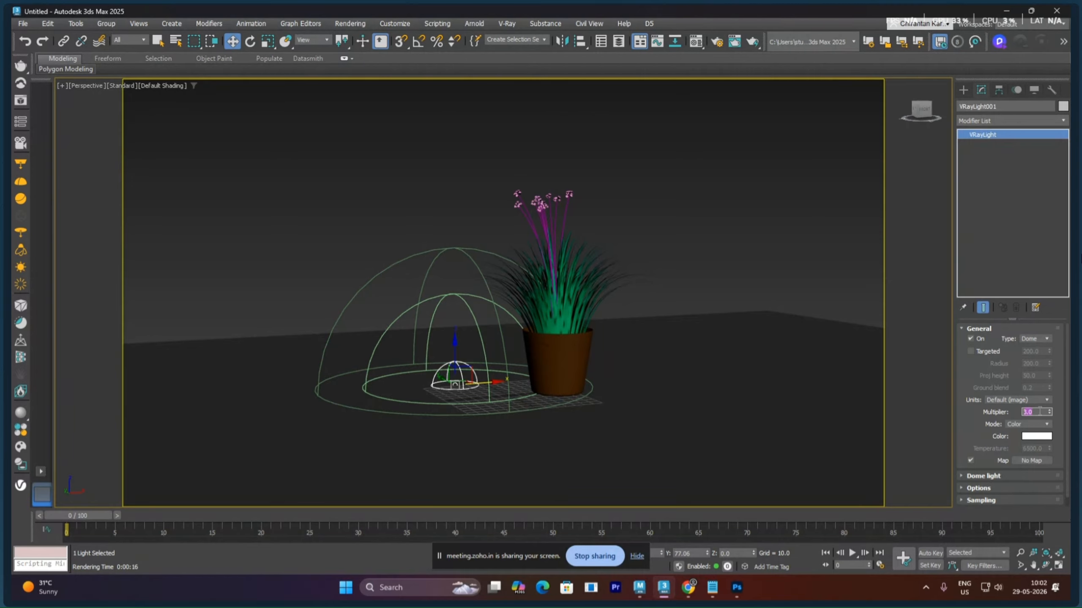
click(678, 268)
click(571, 317)
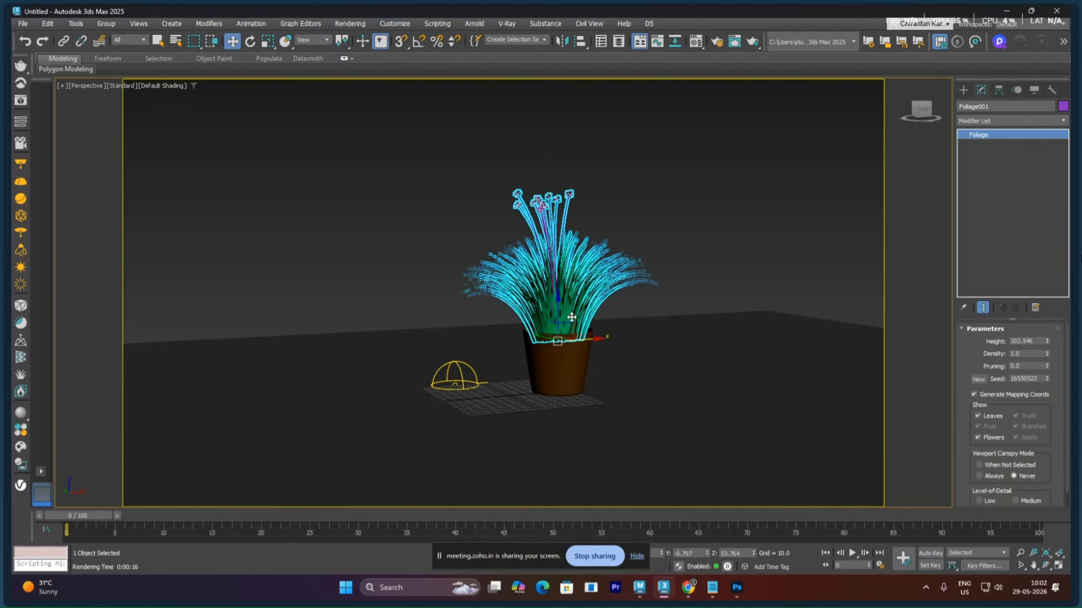
alt+middle_drag(571, 317, 558, 366)
scroll(581, 332, up, 5)
key(shift+q)
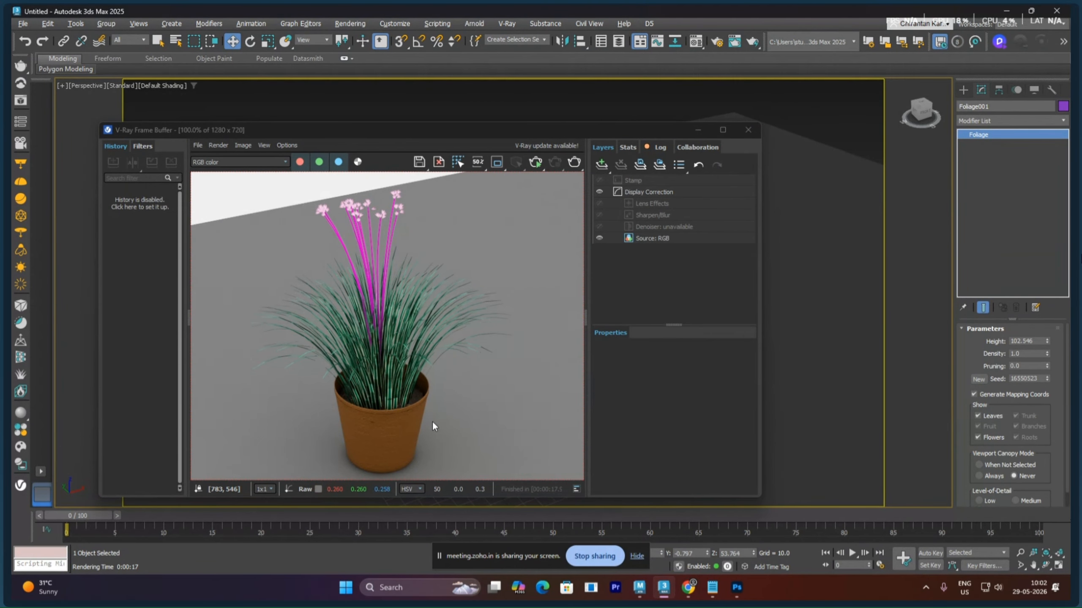
click(739, 131)
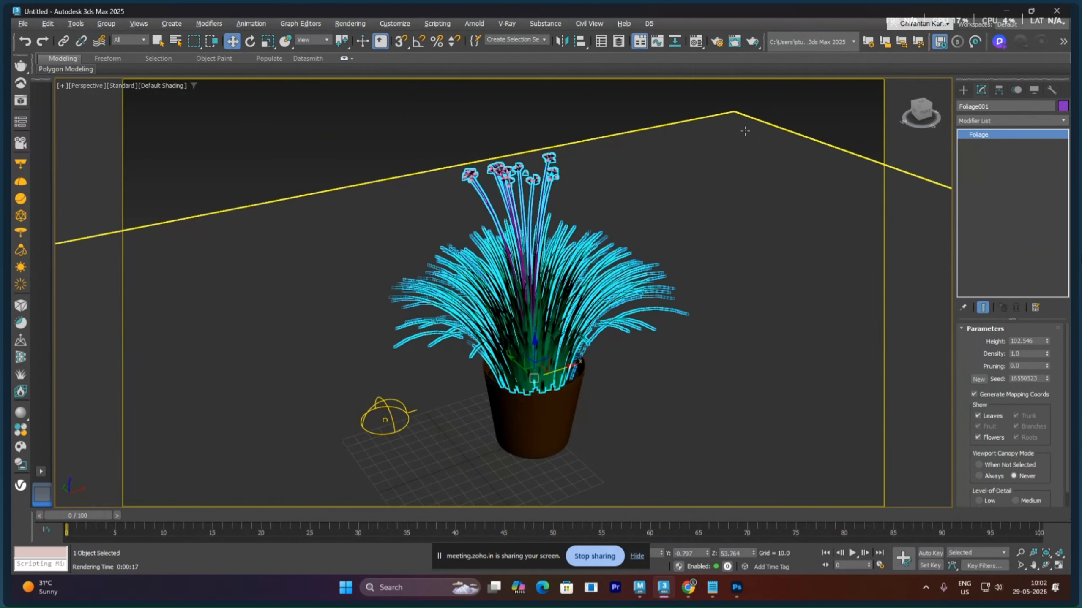
Render a close-up of the pot's upper part, framing the rim, the soil and the base of the leaves
scroll(541, 396, up, 5)
scroll(549, 354, up, 6)
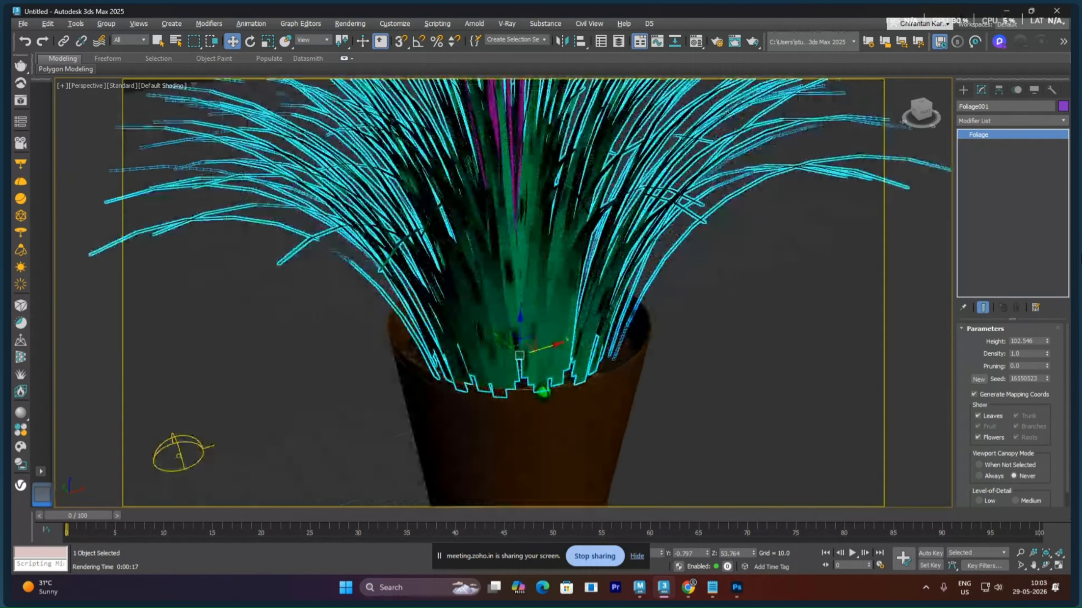
key(shift+q)
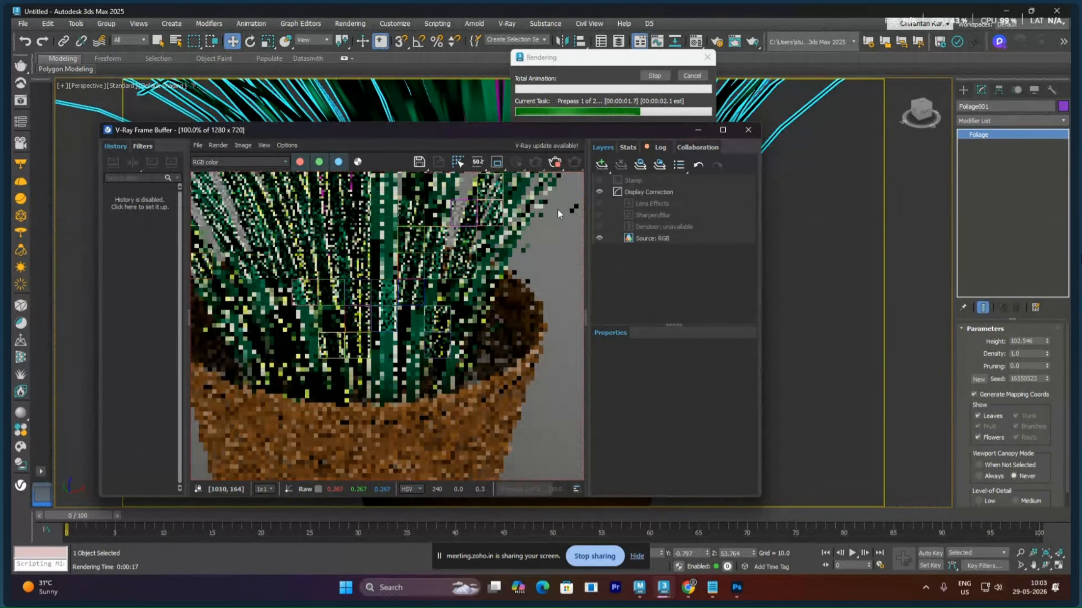
drag(577, 129, 625, 79)
scroll(480, 268, down, 1)
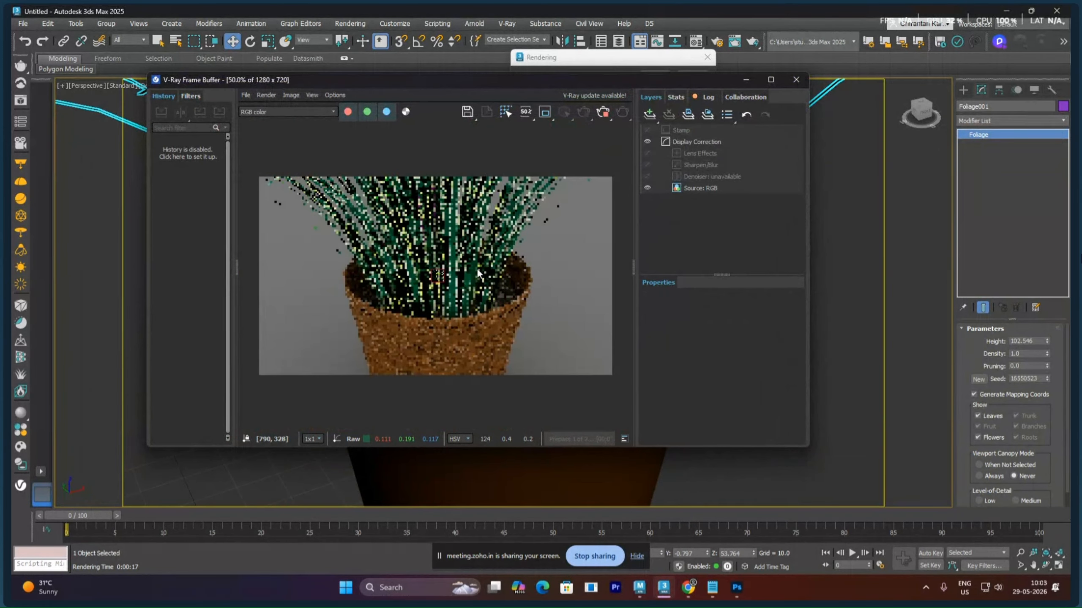
scroll(412, 295, up, 1)
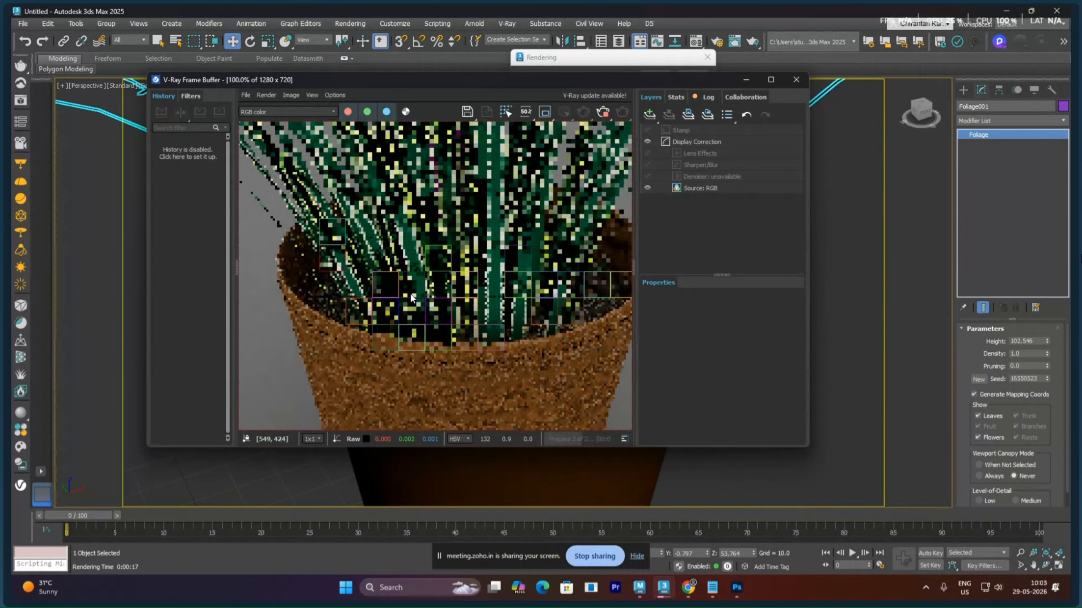
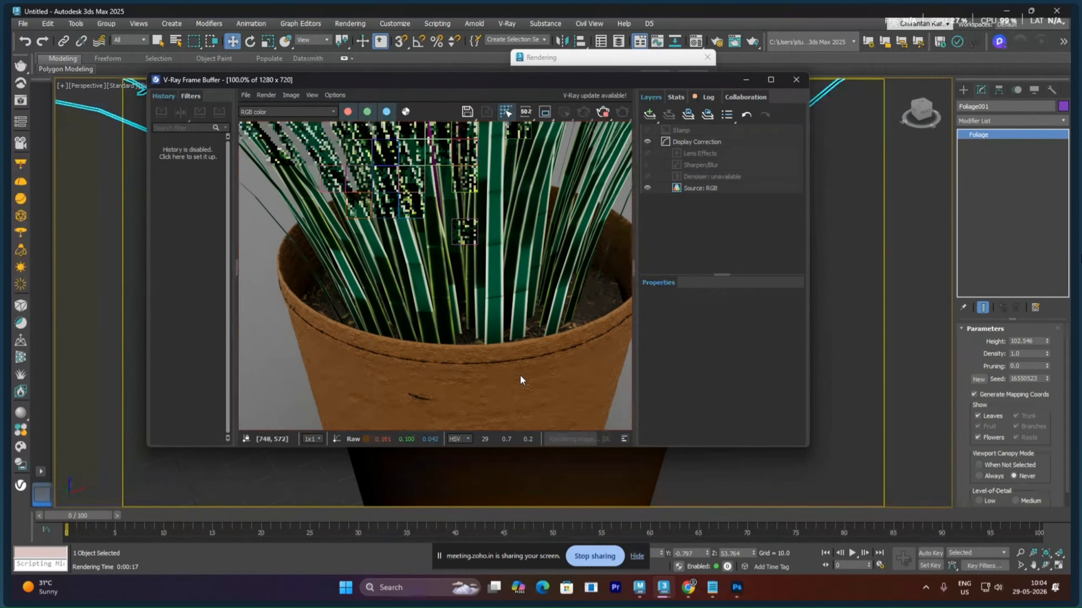
Examine the leaf bases, soil surface and pot rim texture at several magnifications in the close-up render, then close it
scroll(521, 378, down, 1)
scroll(508, 352, up, 2)
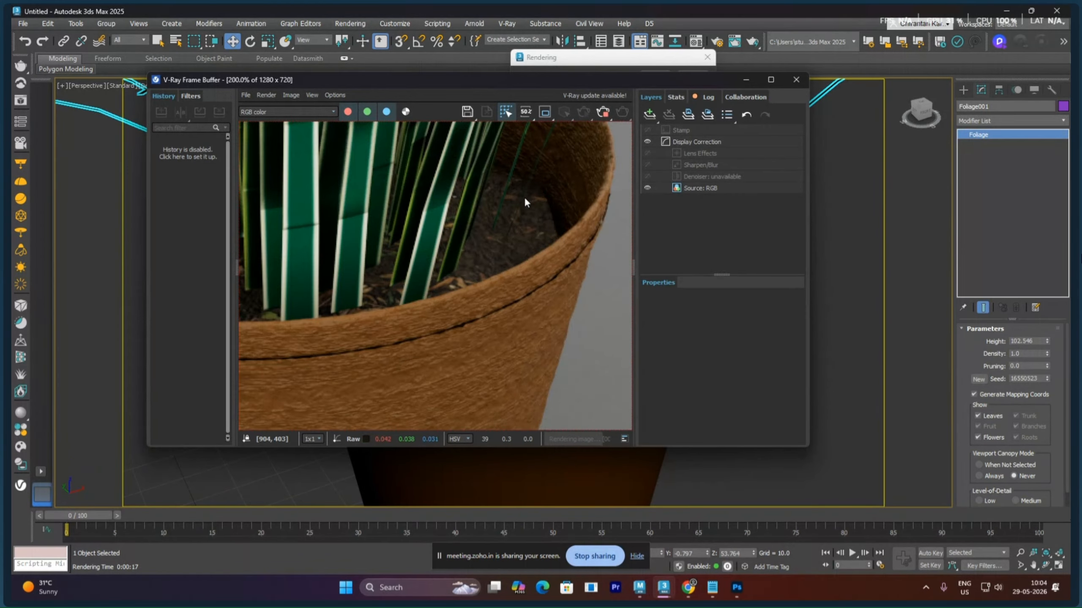
middle_drag(374, 307, 550, 353)
middle_drag(428, 350, 589, 351)
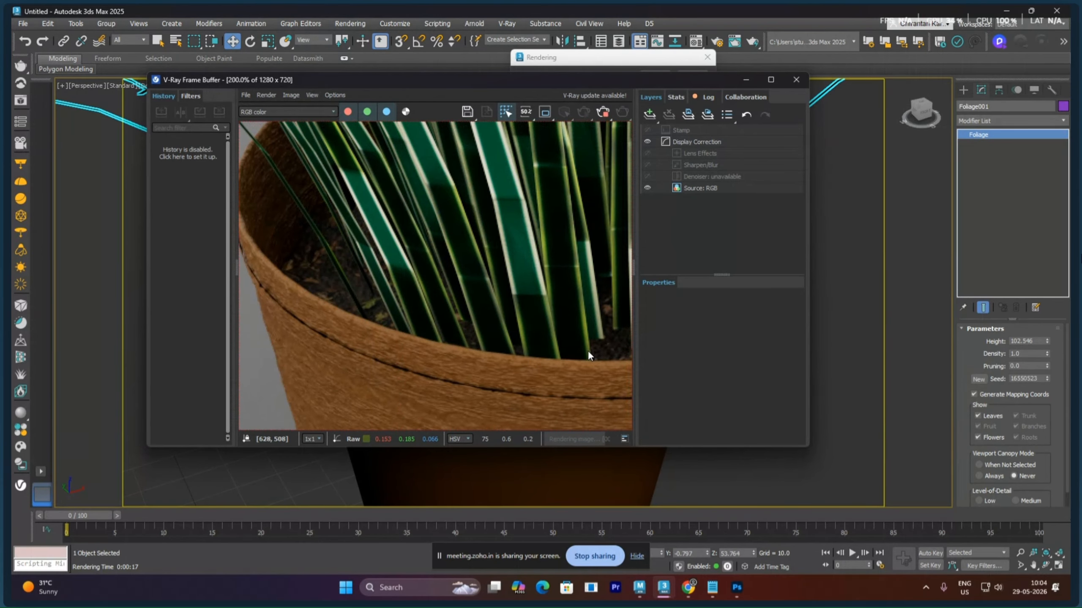
middle_drag(548, 310, 541, 336)
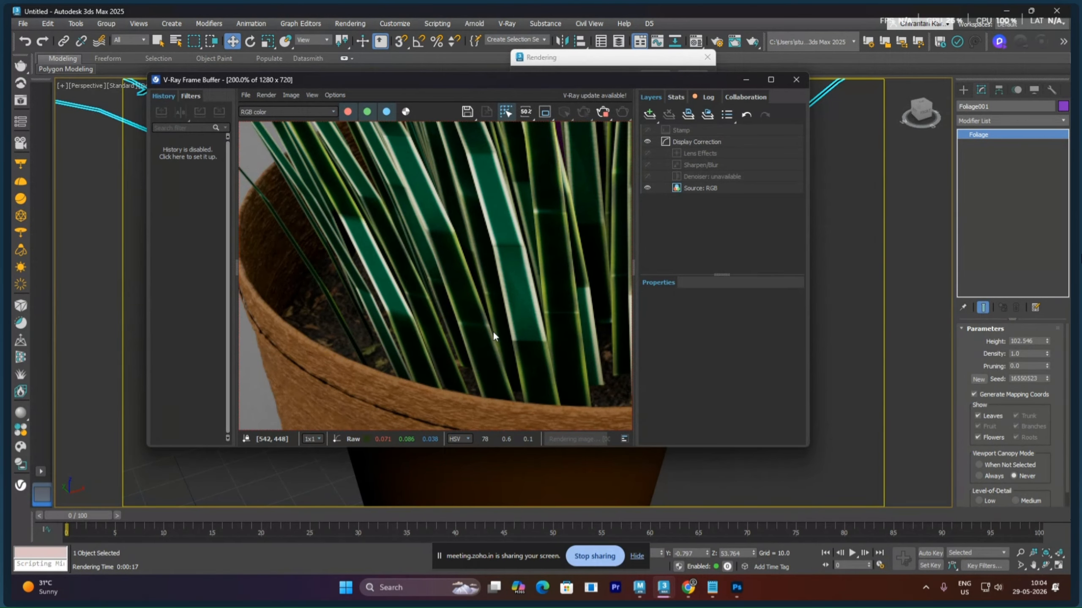
scroll(492, 331, down, 1)
scroll(541, 327, down, 1)
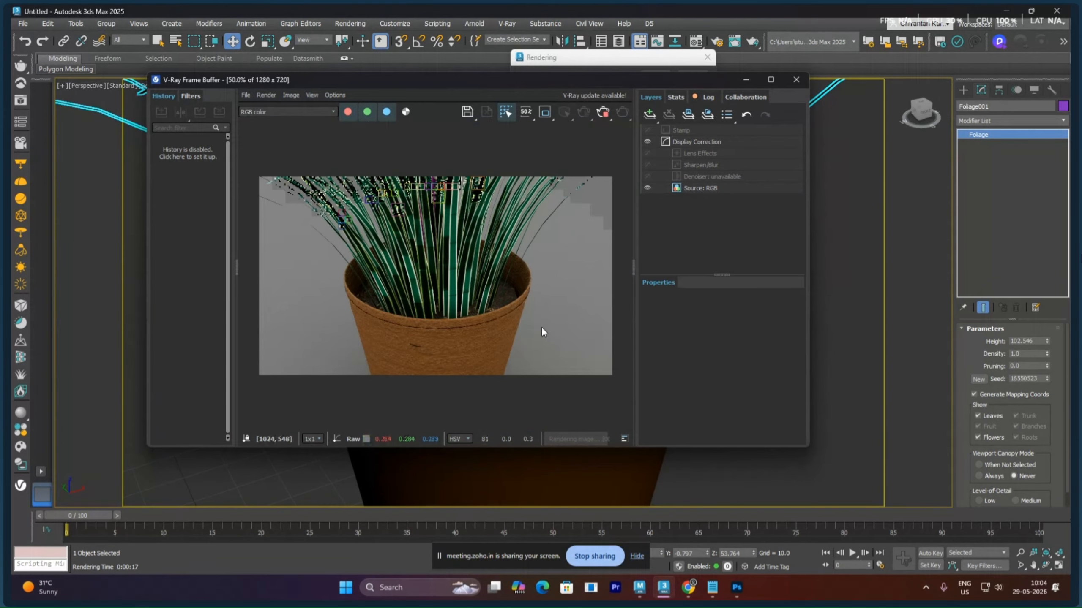
scroll(515, 321, up, 1)
middle_drag(510, 311, 589, 319)
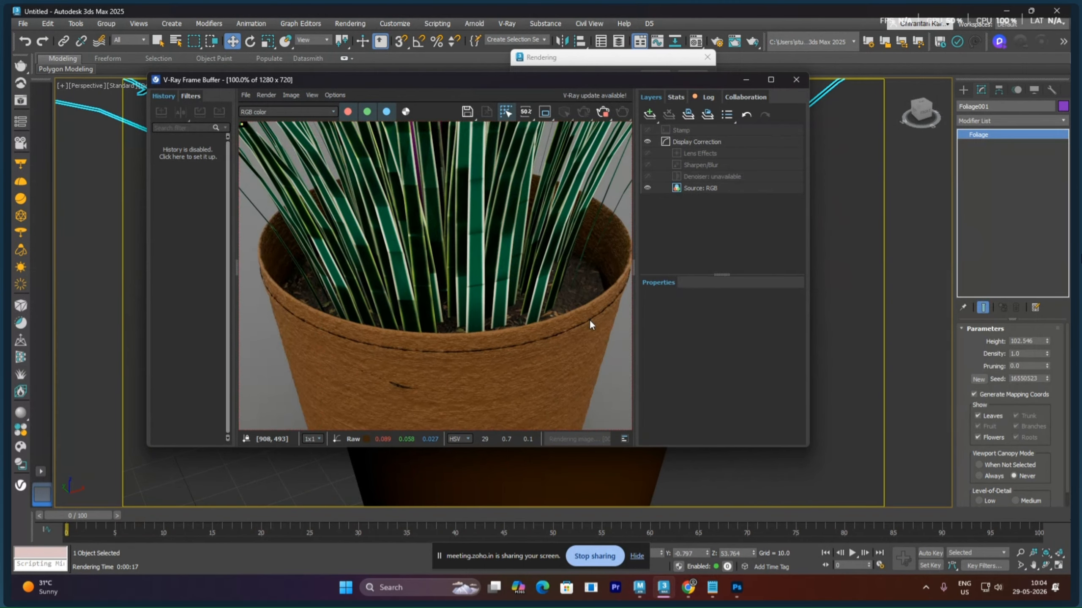
click(796, 80)
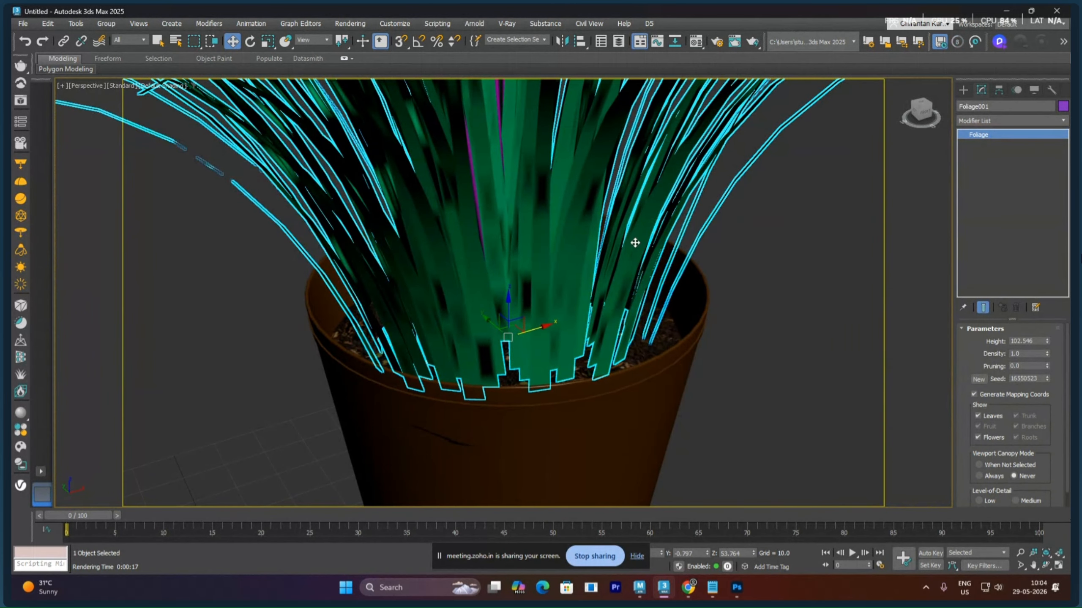
Select the pot and review the settings of the four materials 01 to 04 - Default in the Material Editor
click(656, 389)
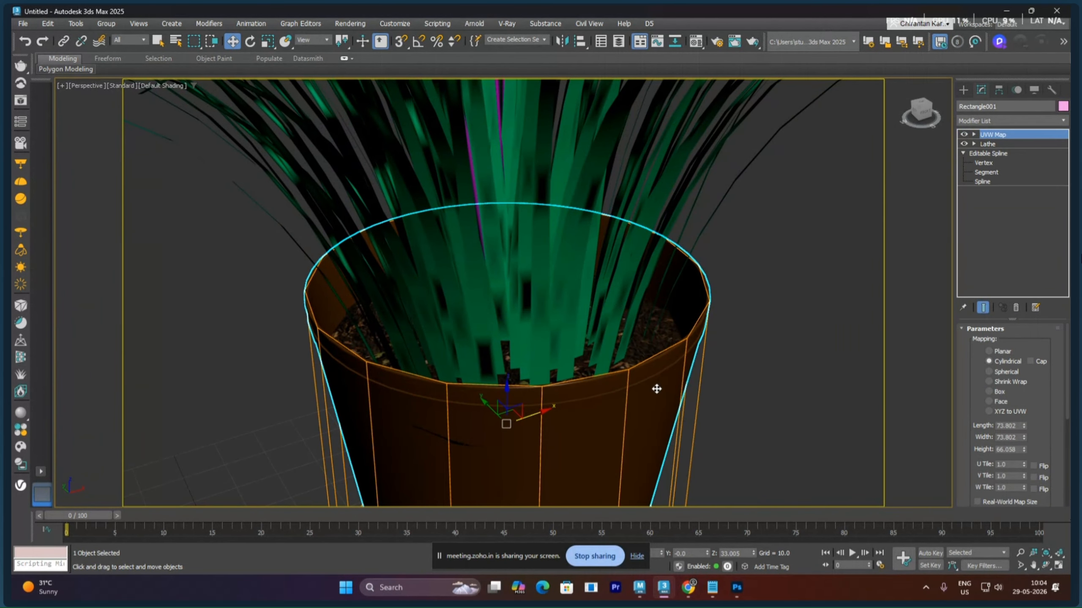
key(m)
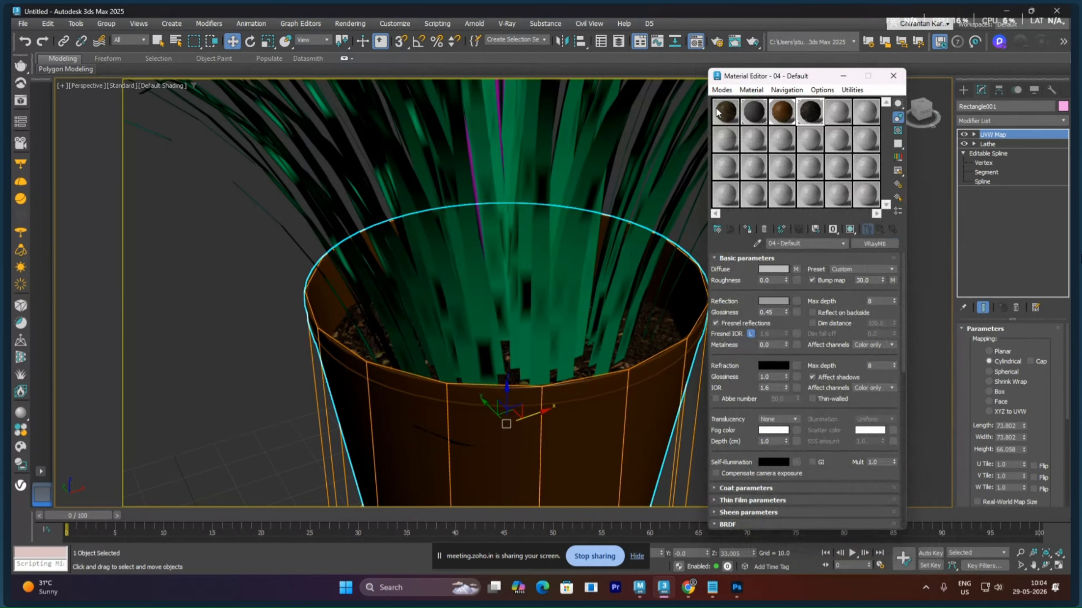
click(720, 115)
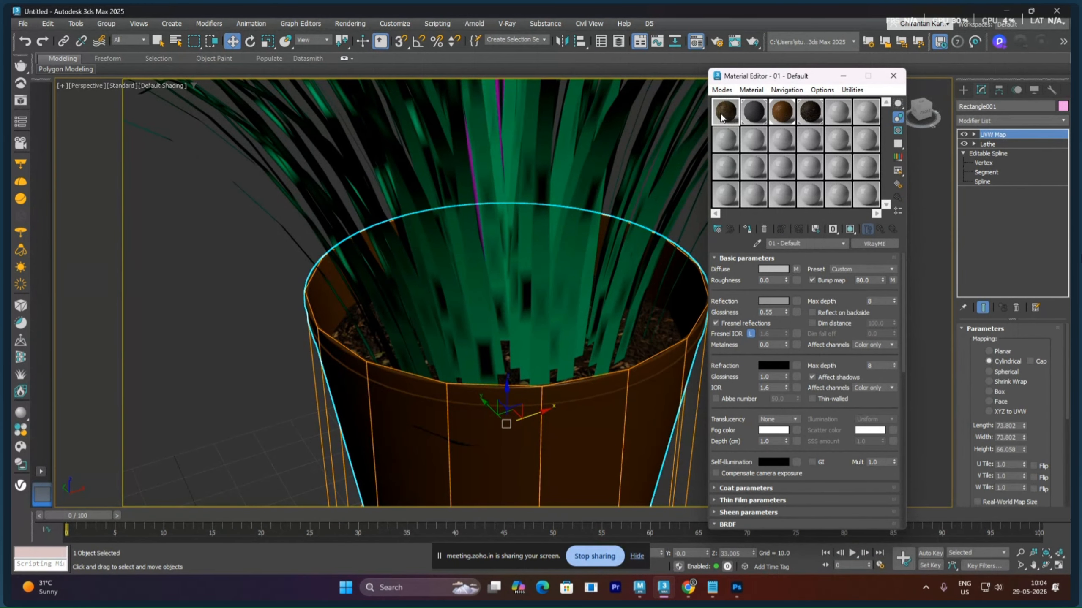
click(753, 124)
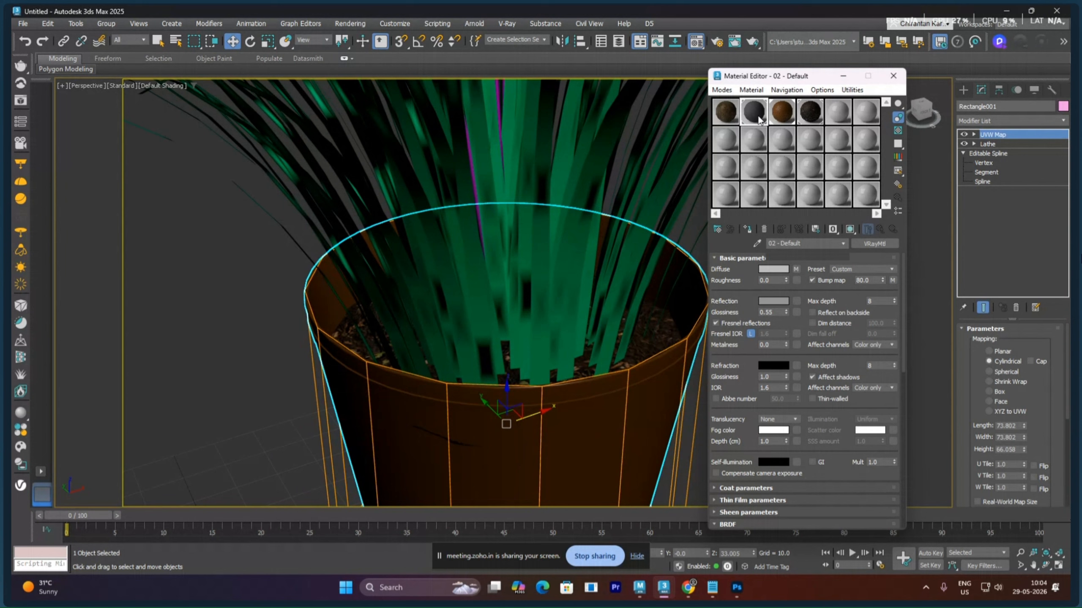
click(787, 122)
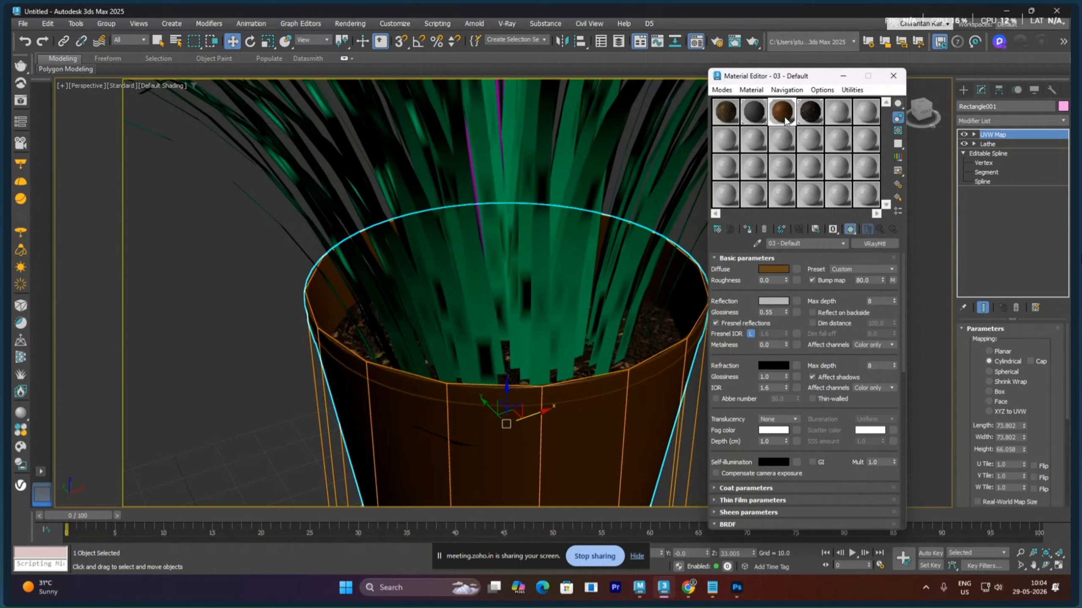
click(810, 121)
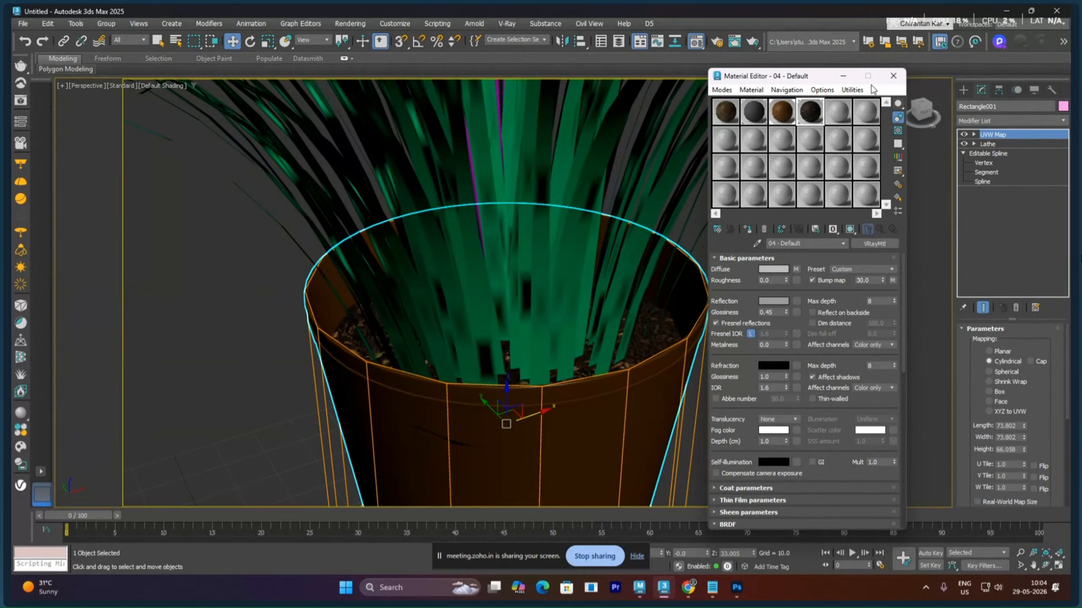
click(893, 75)
Start saving the scene under the file name gmla and open the ND_Top folder on the Desktop as location
scroll(502, 209, down, 5)
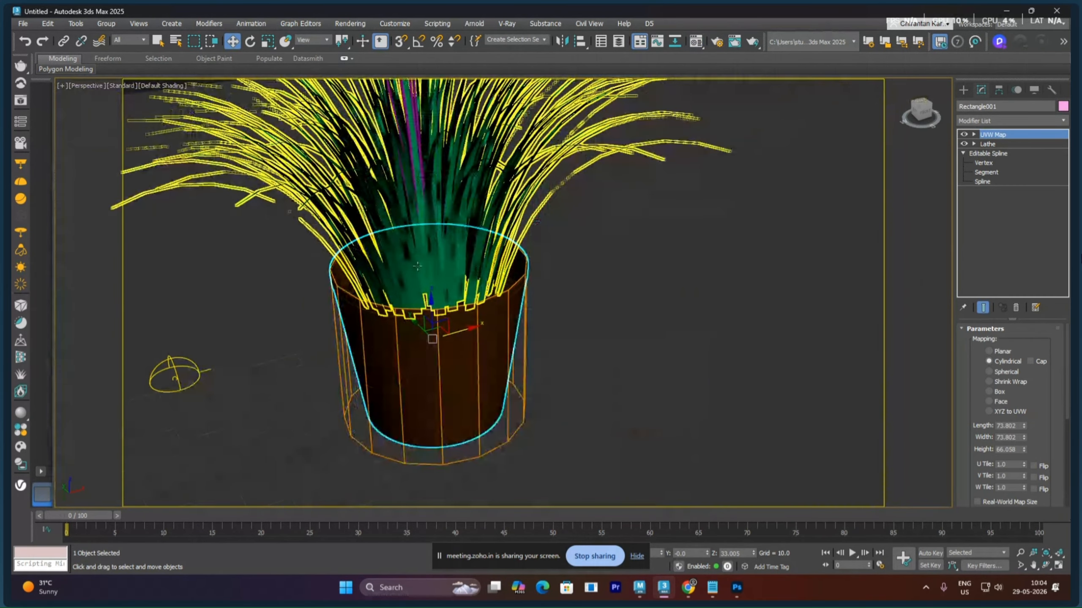
key(ctrl+s)
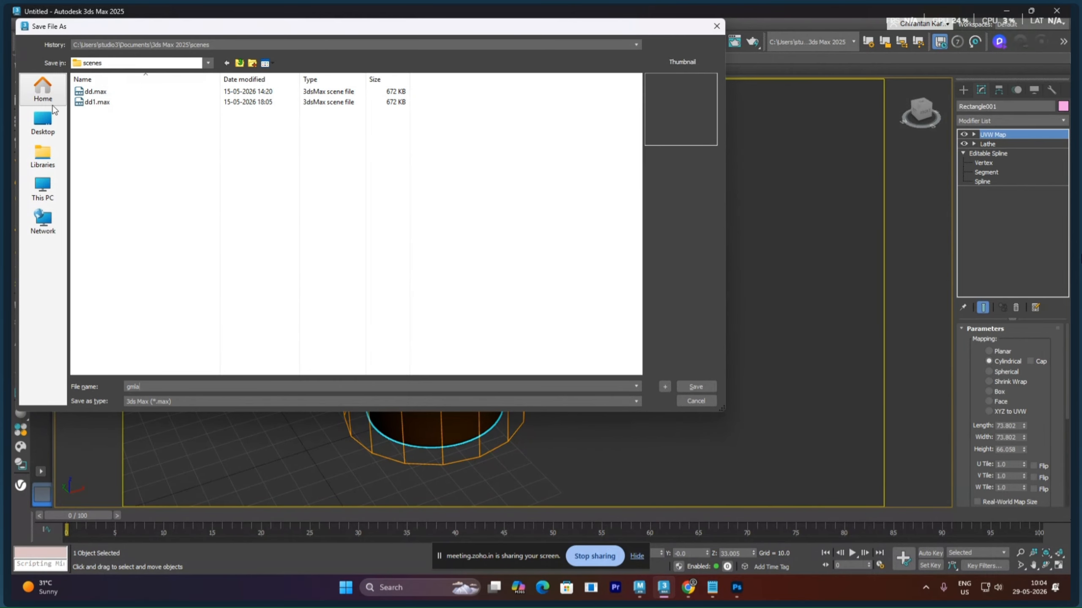
click(44, 130)
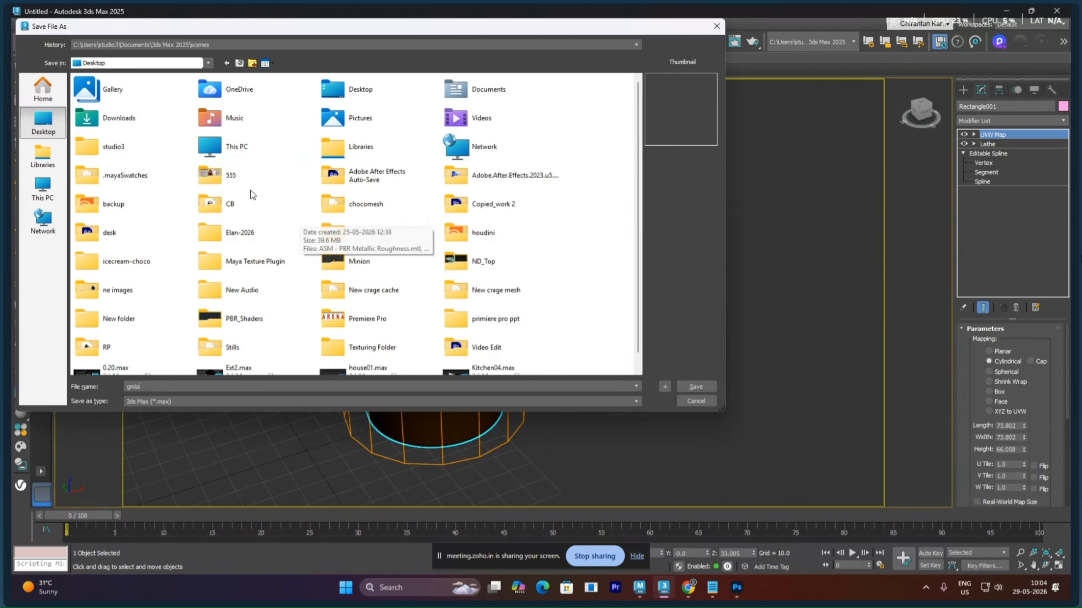
click(360, 295)
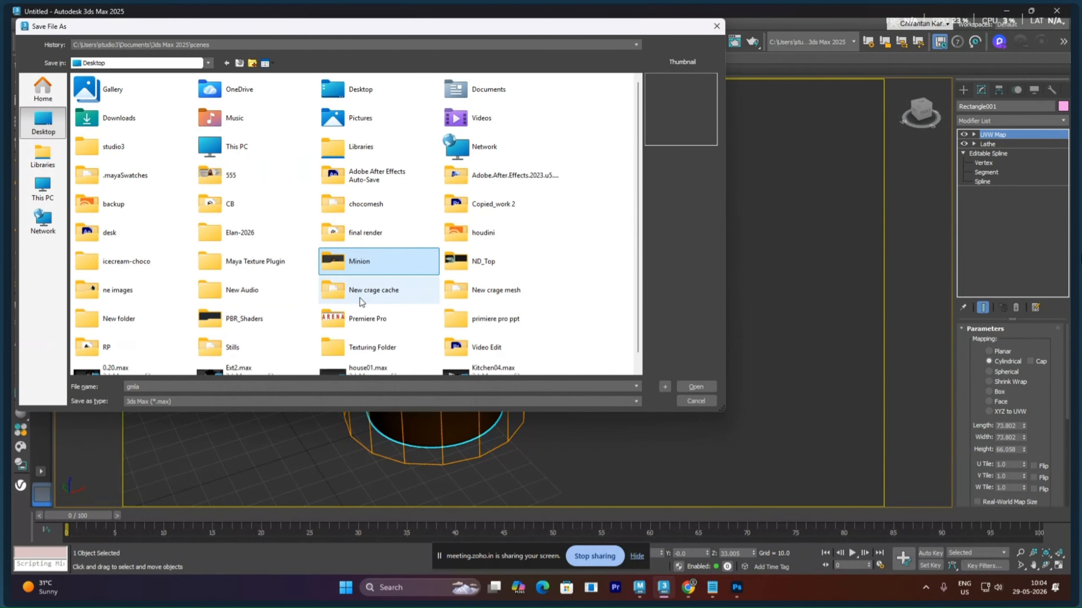
click(256, 326)
scroll(125, 324, down, 1)
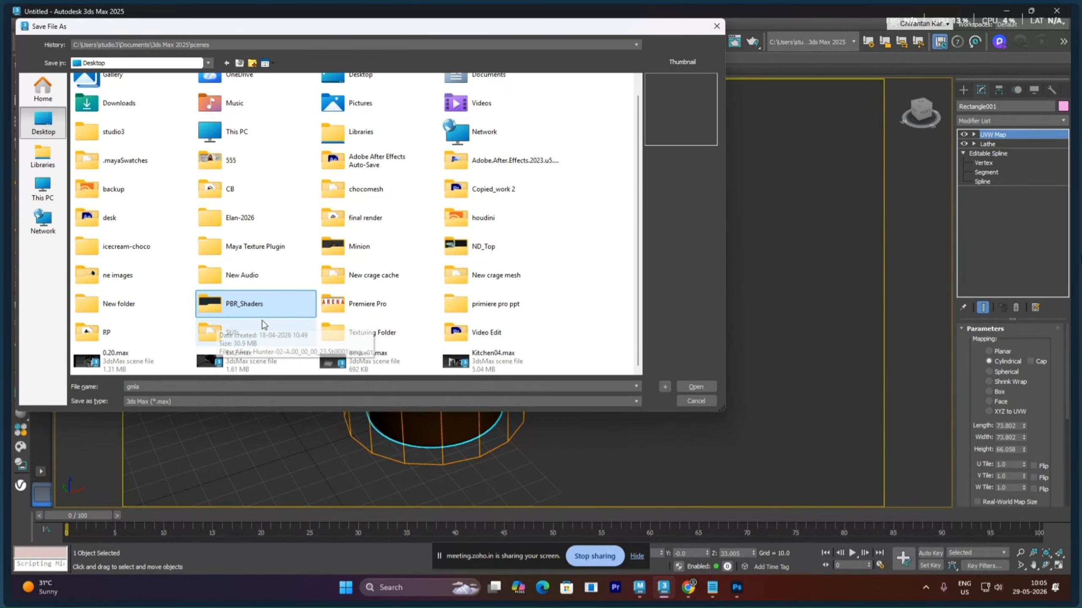
key(Right)
key(Up)
key(Up)
key(Right)
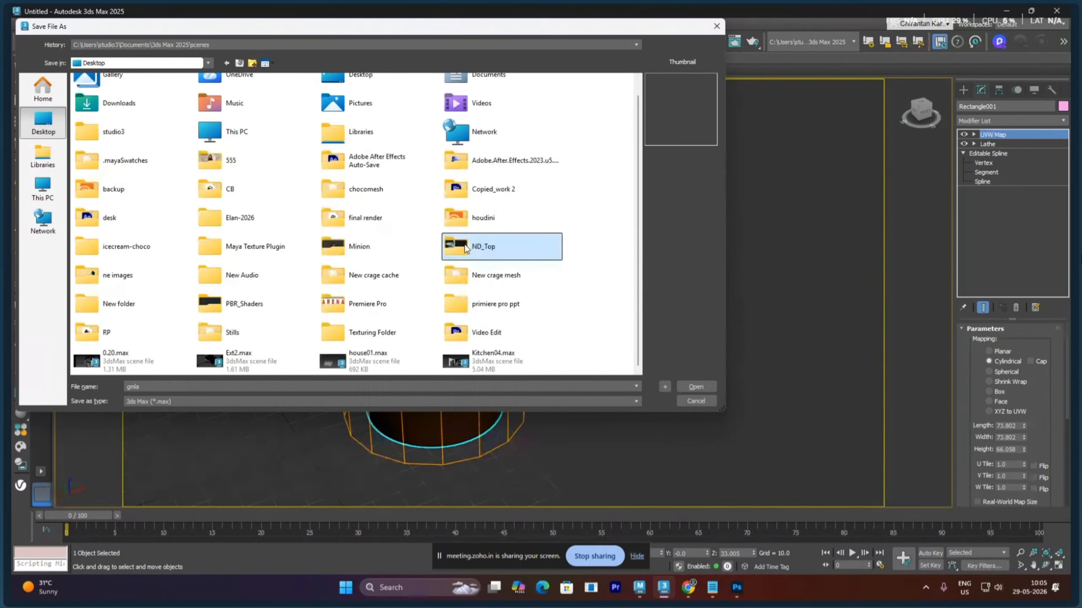
key(Return)
Save the gmla scene in the May-2026 folder, reached through mps and 9-1030am MWF 3DSMAX inside ND_Top
click(124, 208)
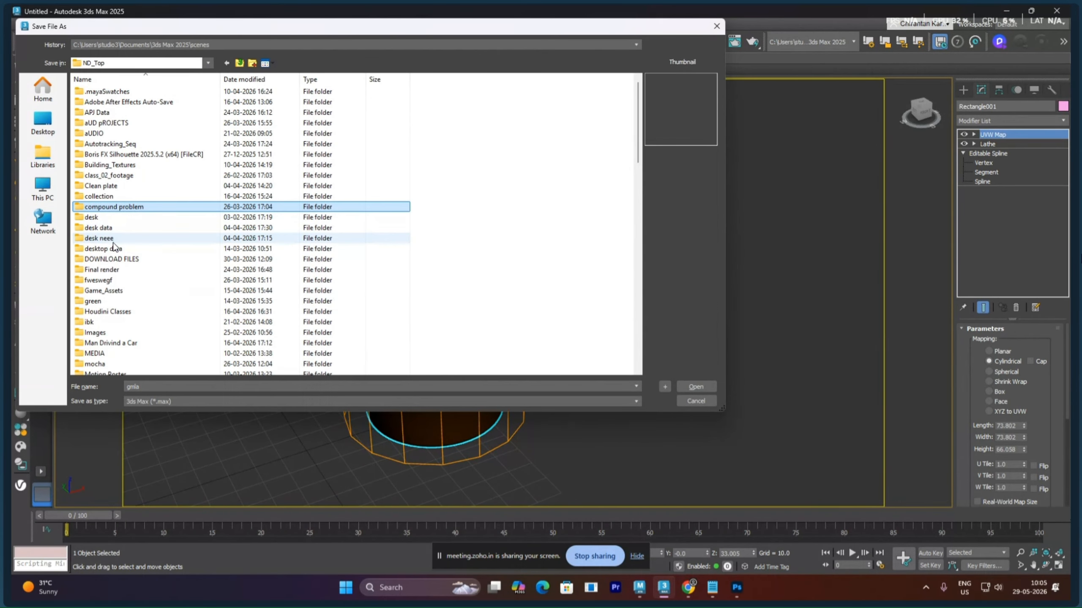
scroll(114, 250, down, 2)
scroll(112, 264, down, 2)
double_click(109, 270)
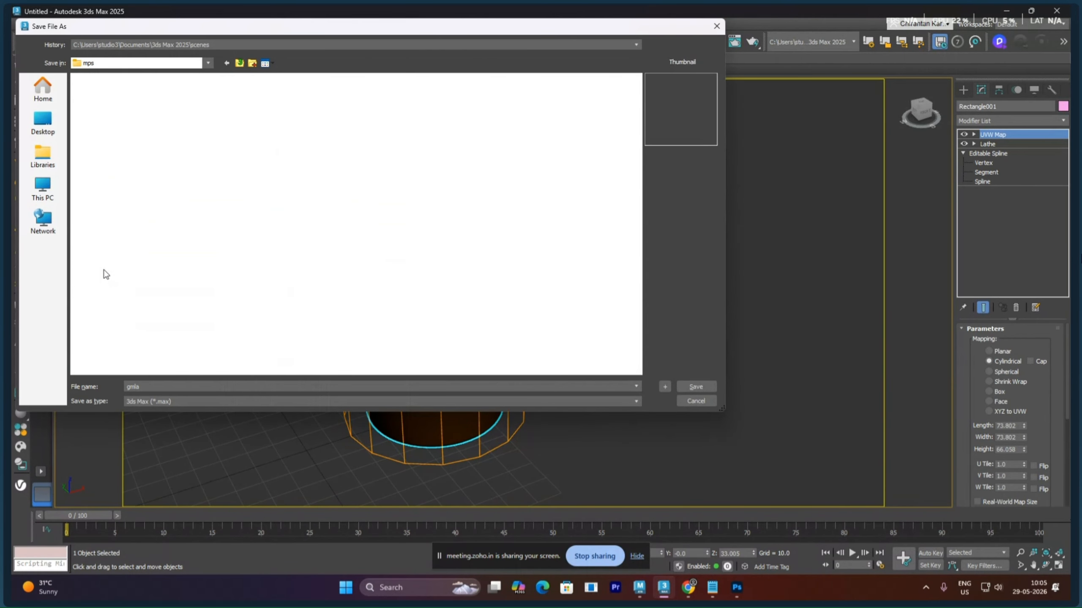
double_click(104, 123)
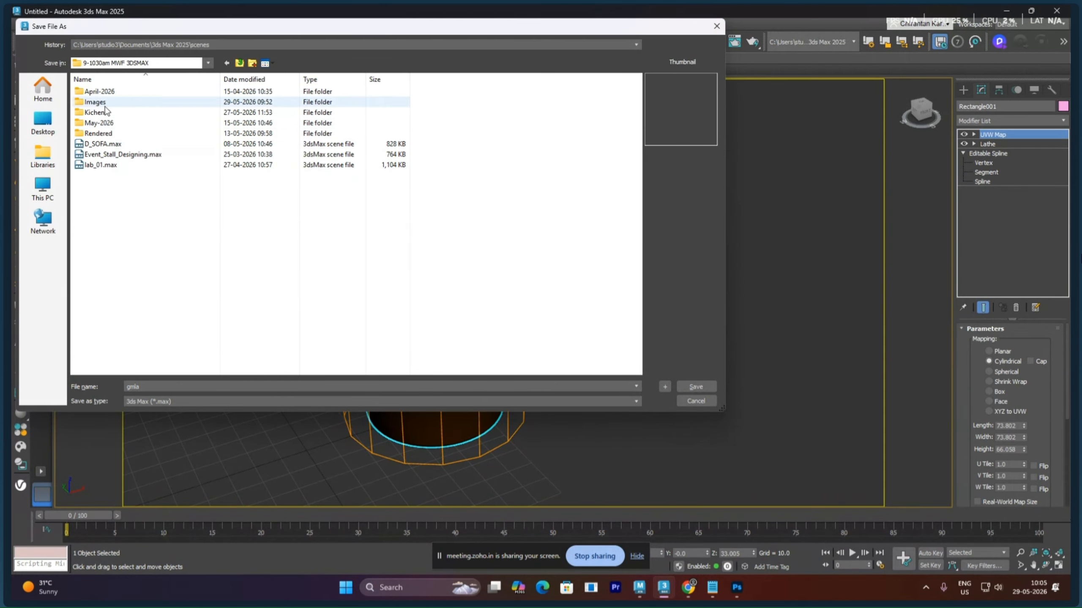
double_click(106, 122)
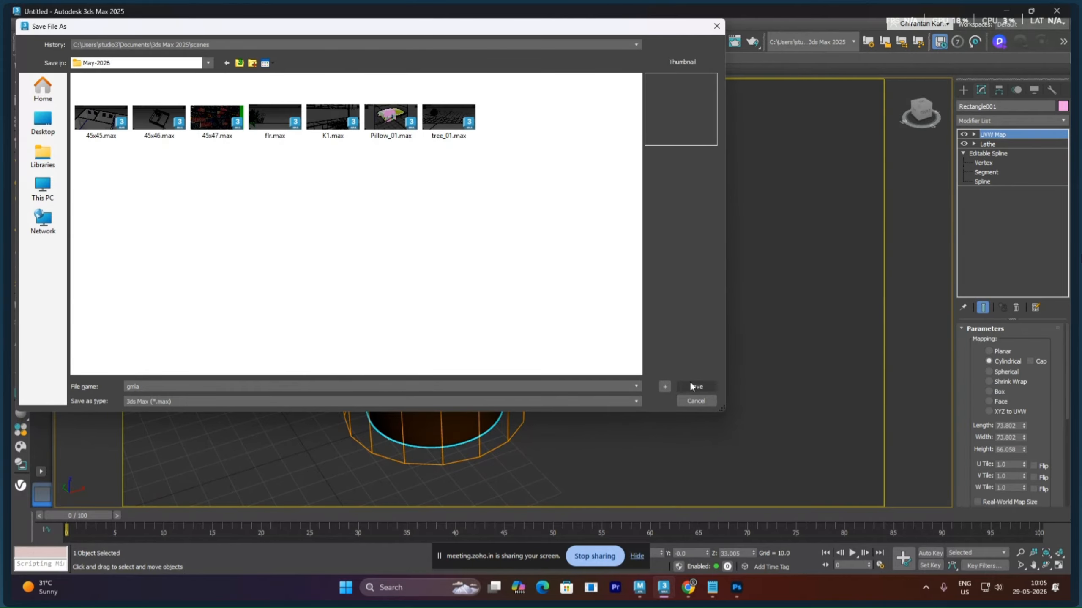
click(694, 386)
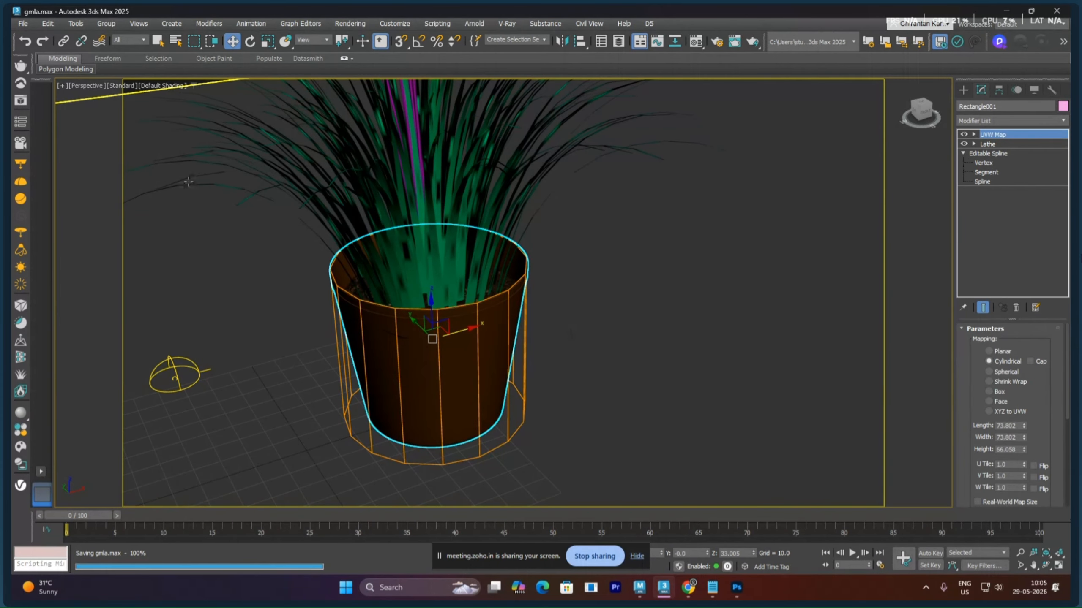
Reset the program to a new empty scene and confirm the reset
click(22, 23)
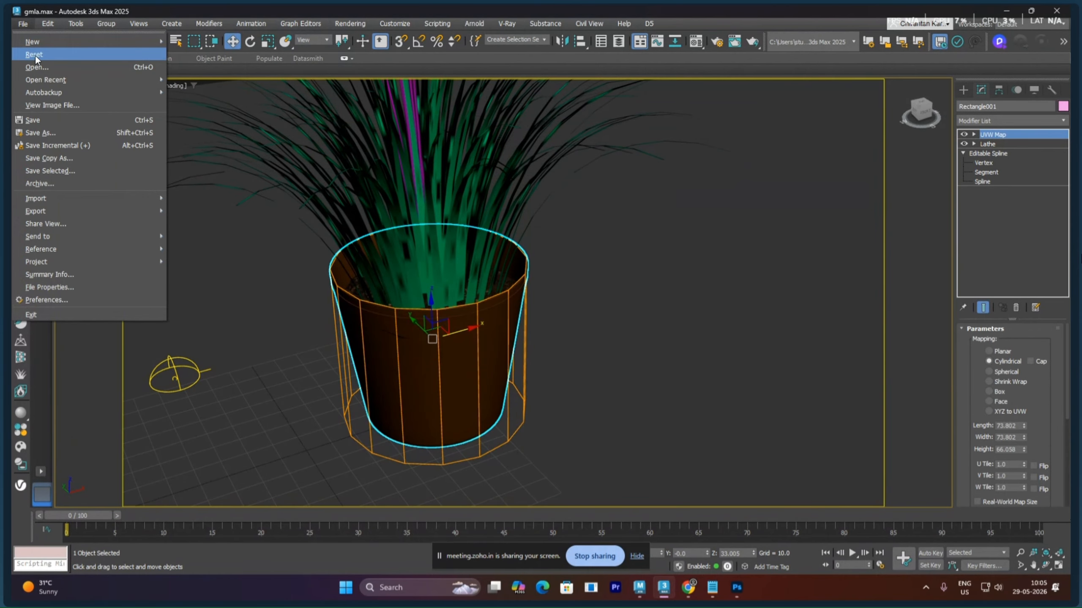
click(35, 56)
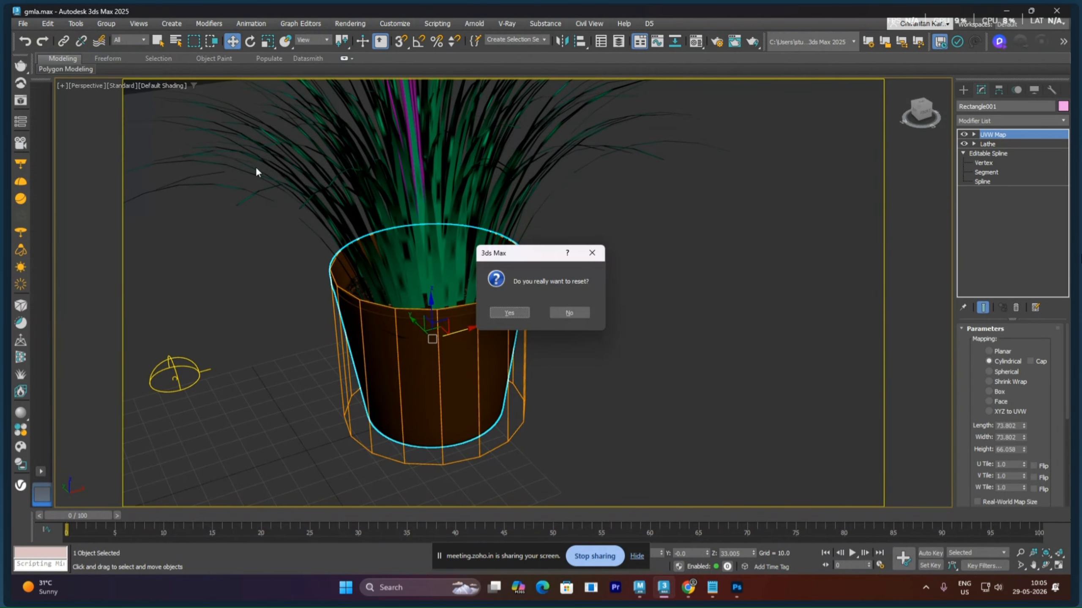
click(509, 313)
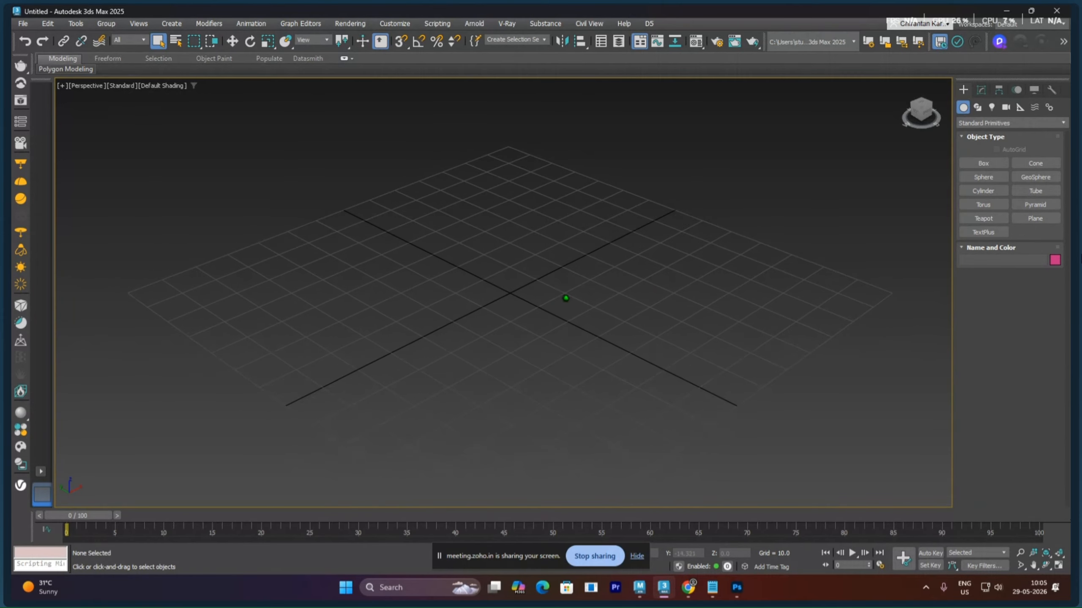
Reopen the gmla.max scene from the recently used files
alt+middle_drag(566, 299, 610, 411)
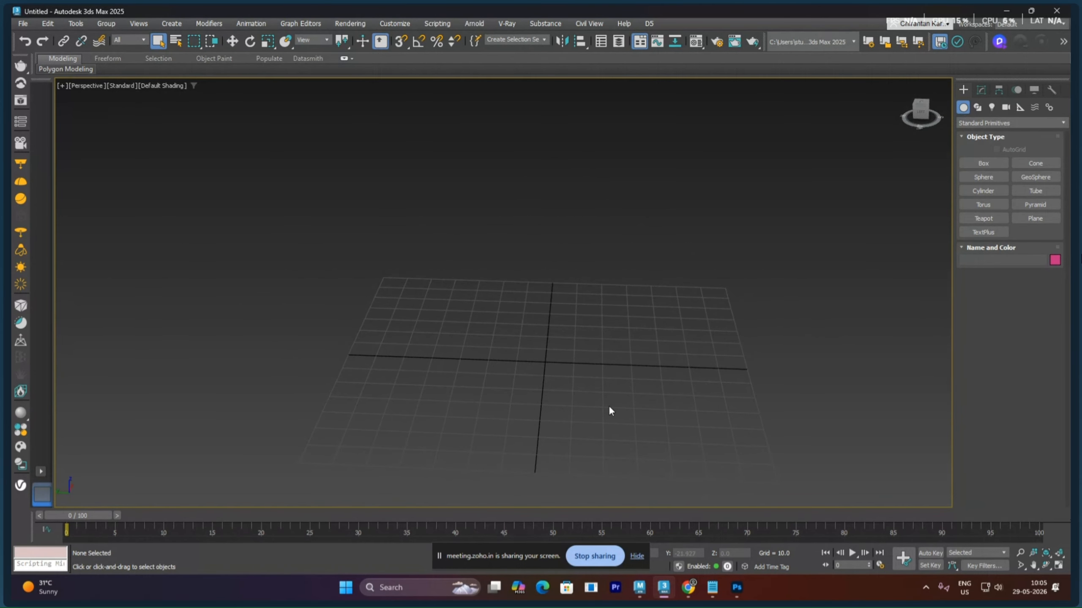
scroll(604, 402, up, 2)
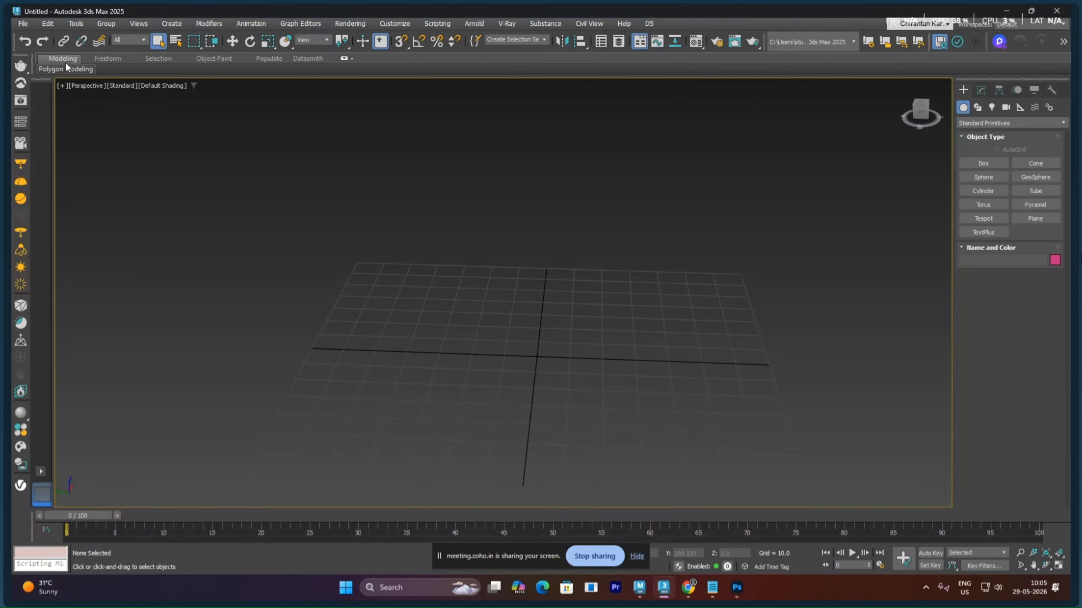
click(24, 23)
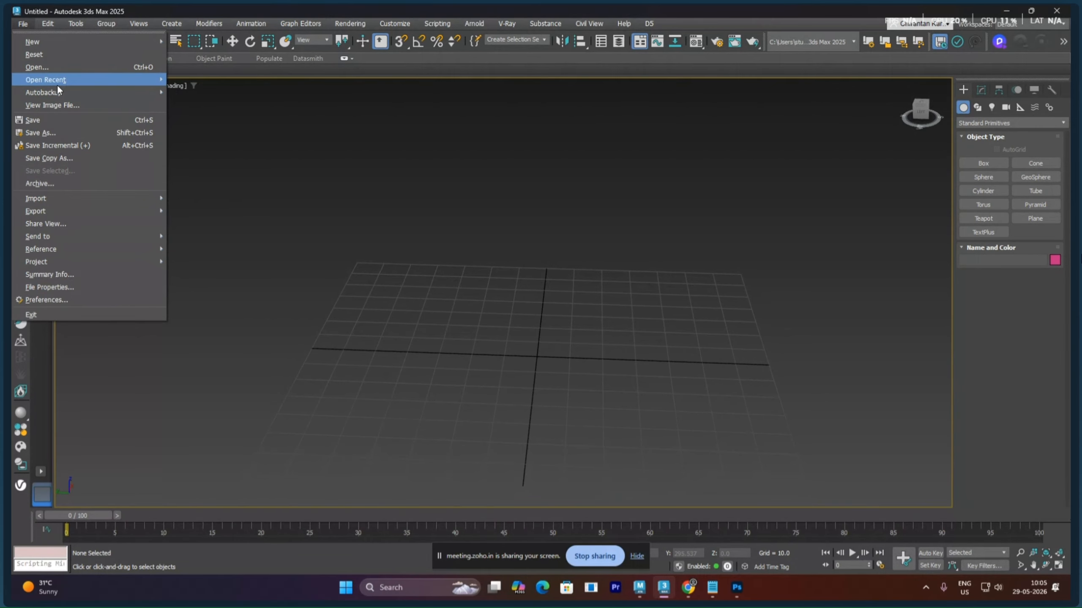
mouse_move(57, 81)
click(202, 82)
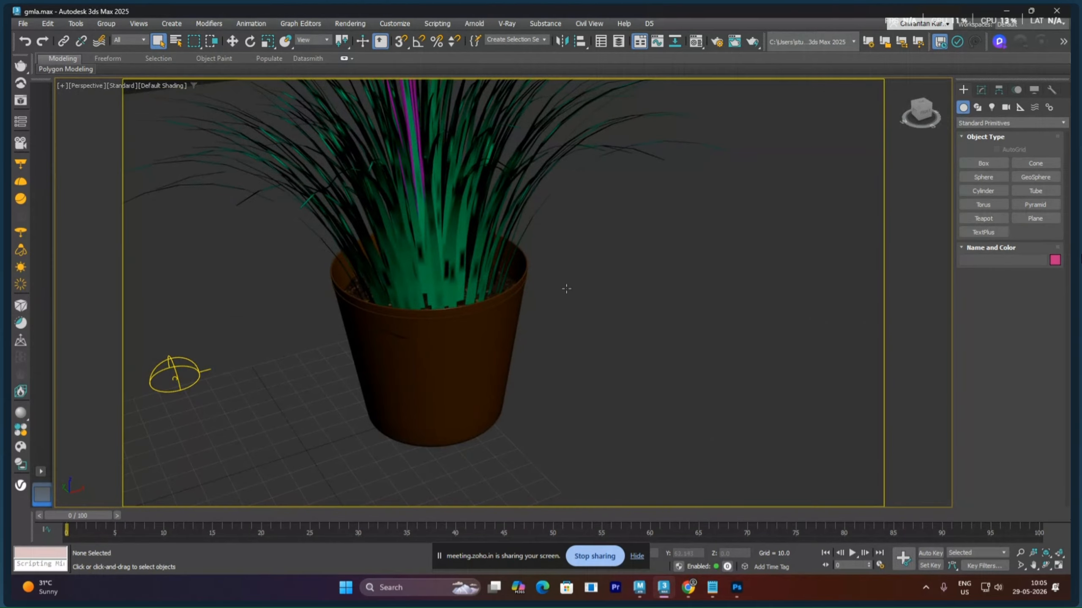
scroll(565, 288, down, 4)
middle_drag(582, 303, 573, 379)
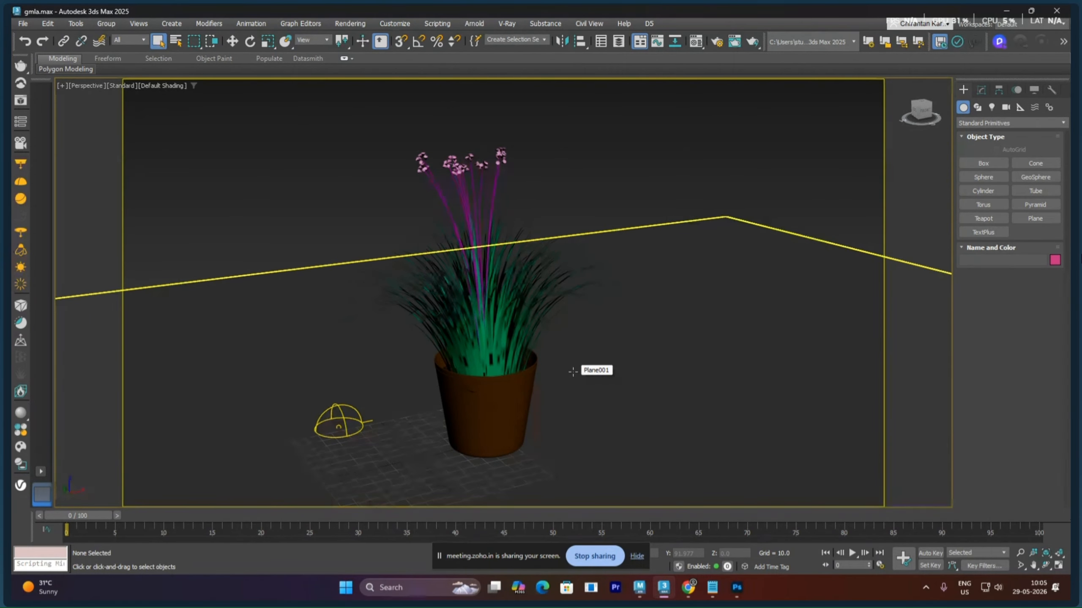
Open the Material Editor beside the plant and take a brief look at the Material/Map Browser
key(m)
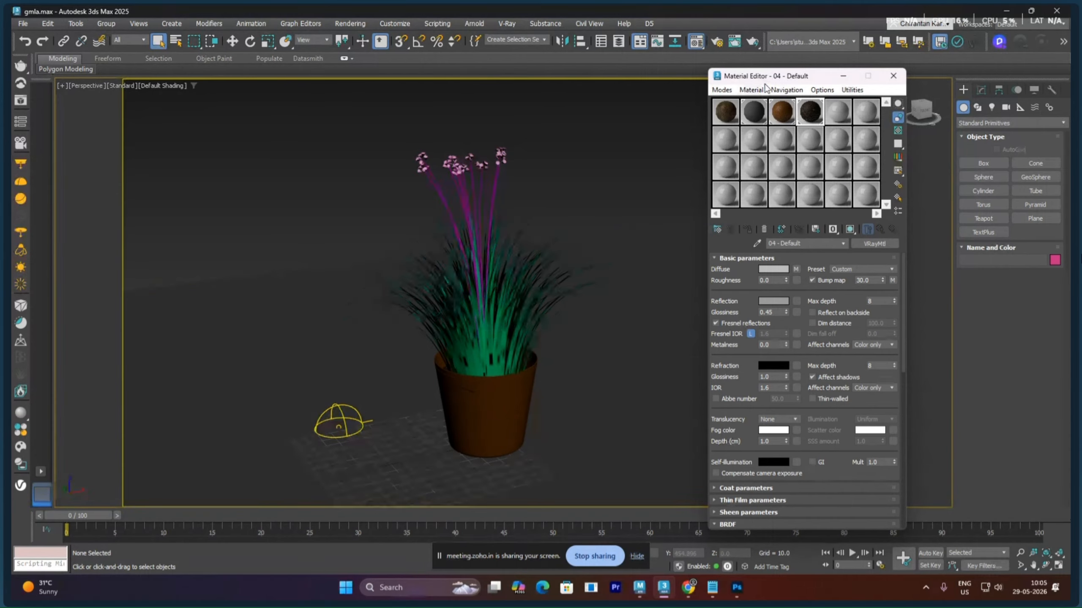
drag(768, 80, 727, 75)
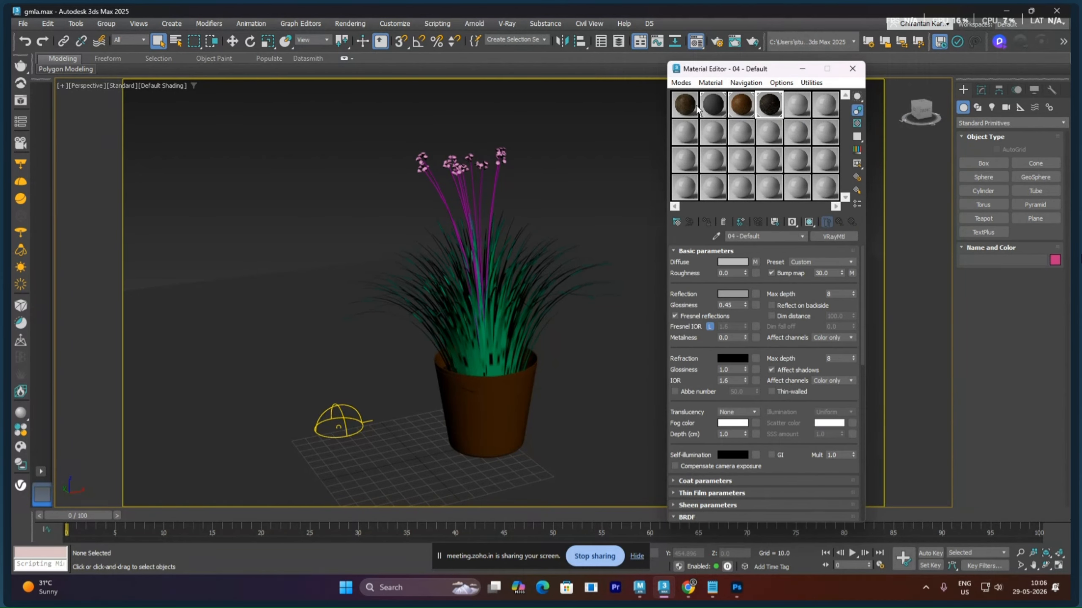
drag(685, 106, 485, 357)
click(676, 222)
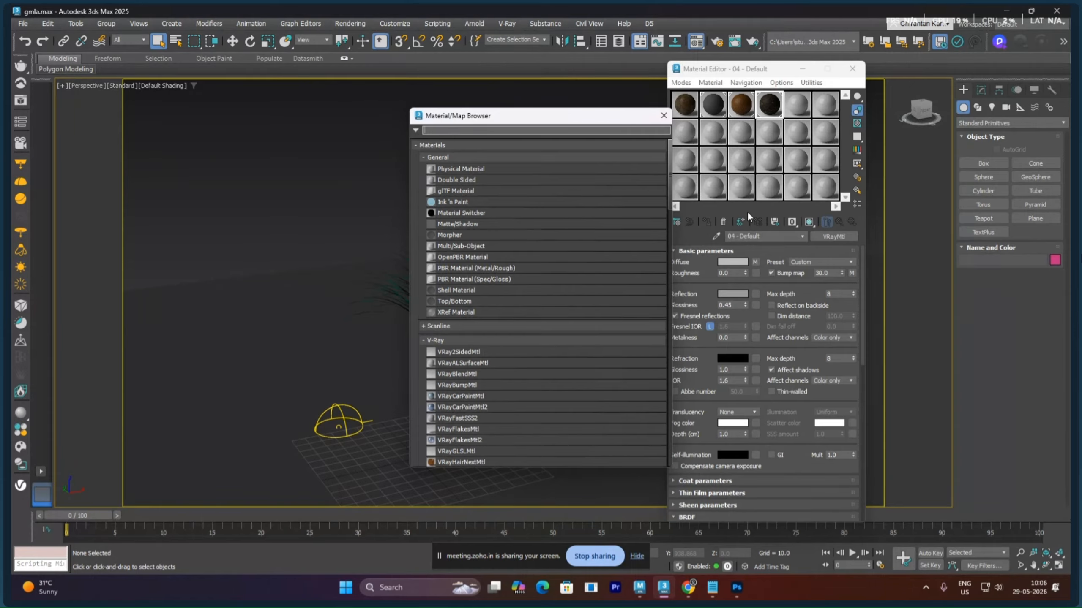
click(662, 115)
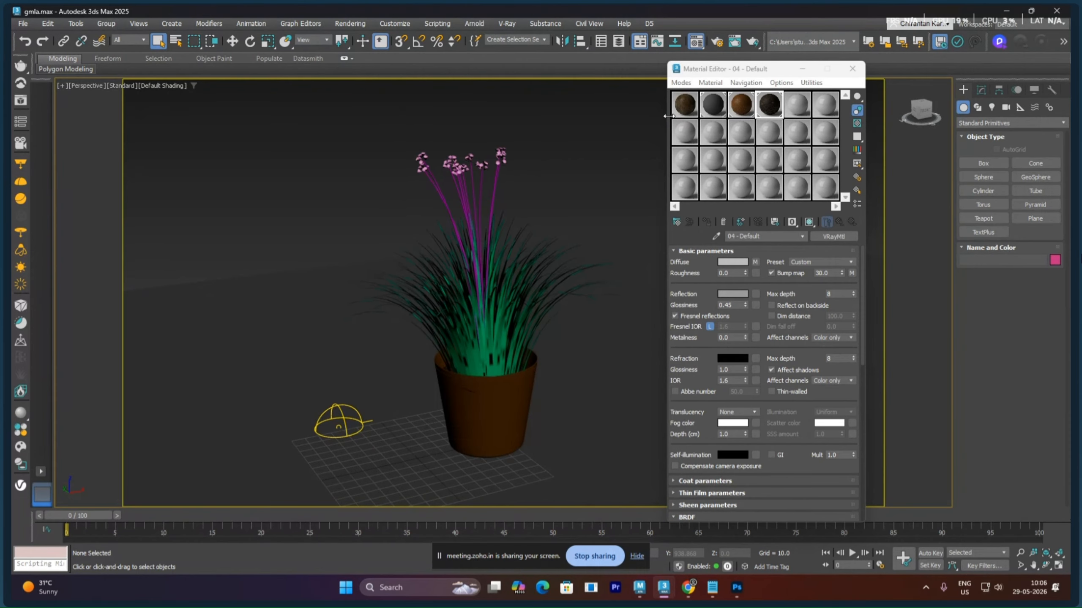
Show a large preview of the first material, 01 - Default, and rename the material Old_G_Texture
click(685, 109)
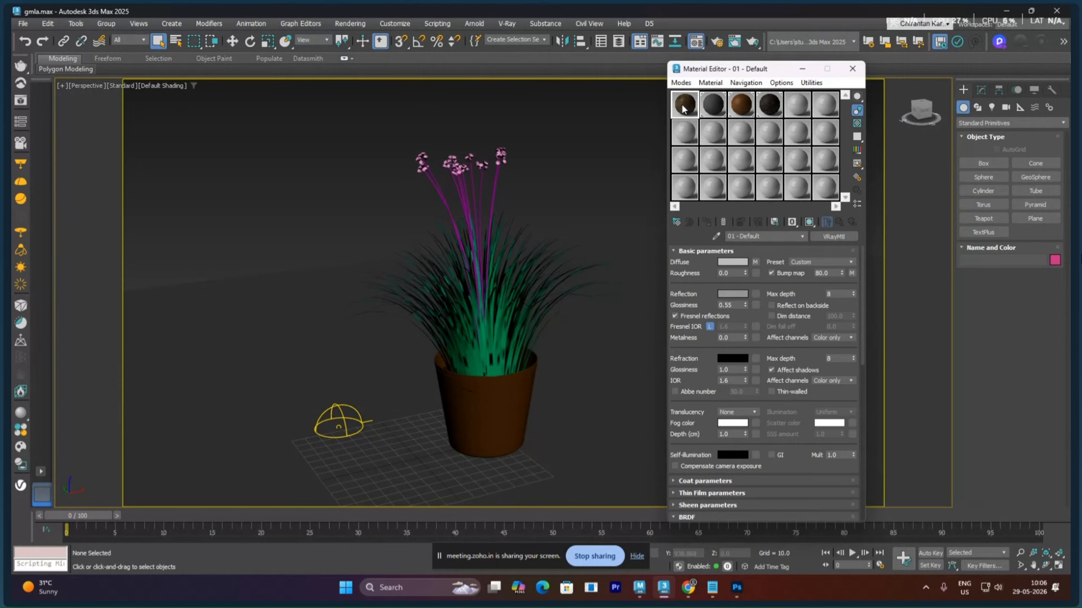
double_click(683, 106)
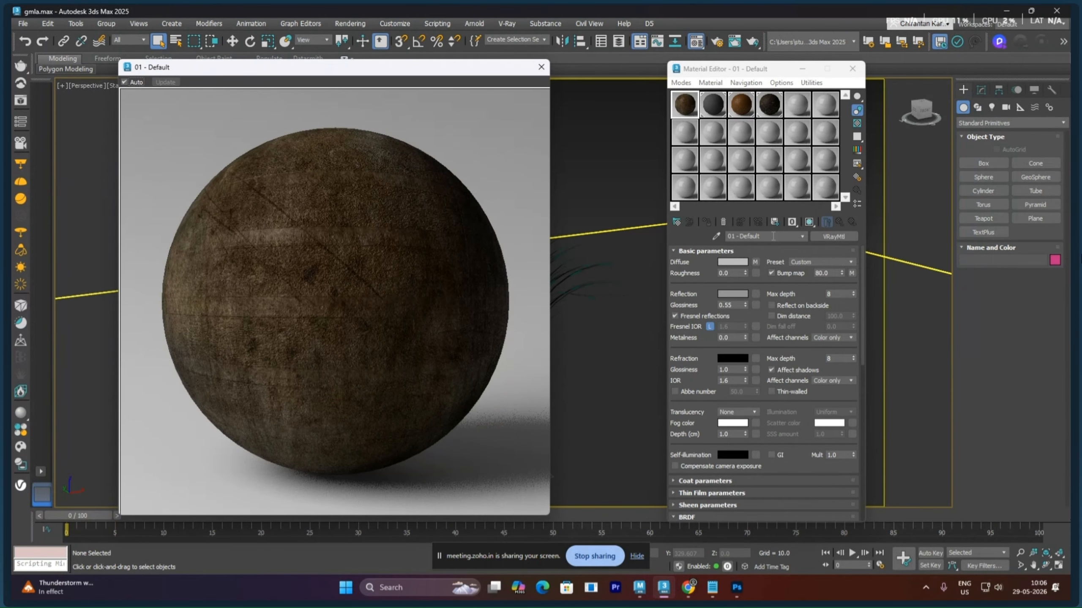
drag(756, 236, 719, 234)
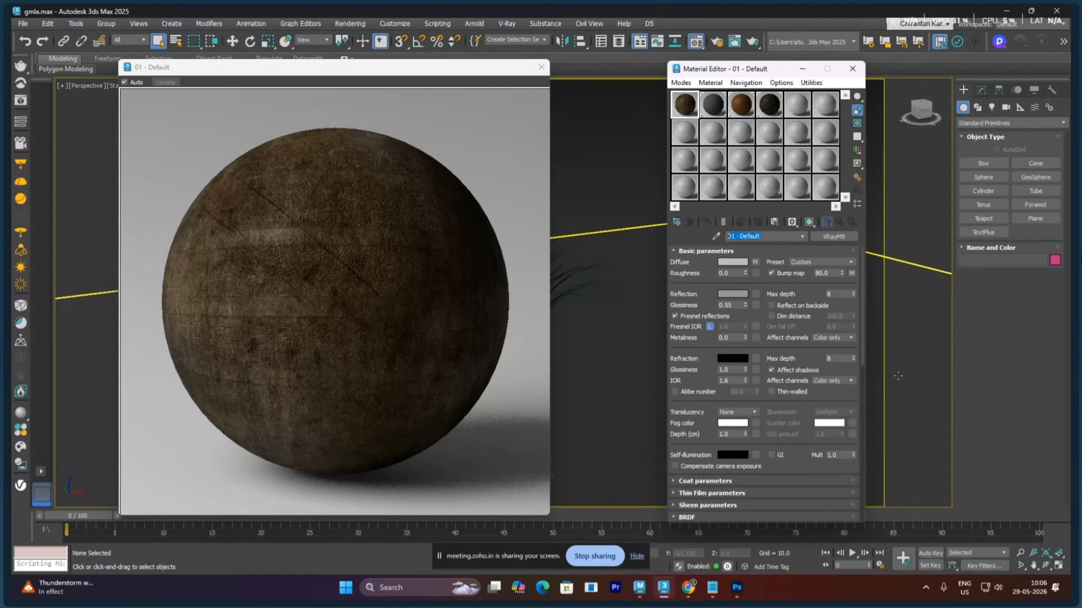
text(Old)
key(Return)
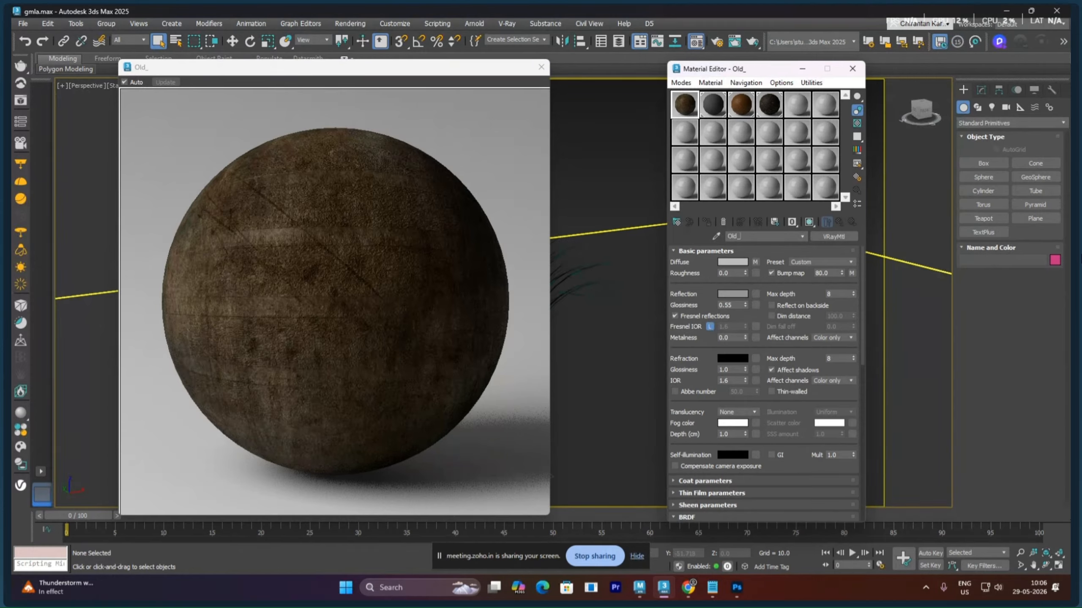
text(_G_Texture)
Show a large preview of the brown material 03 - Default and rename the material New_G_Texture
click(714, 110)
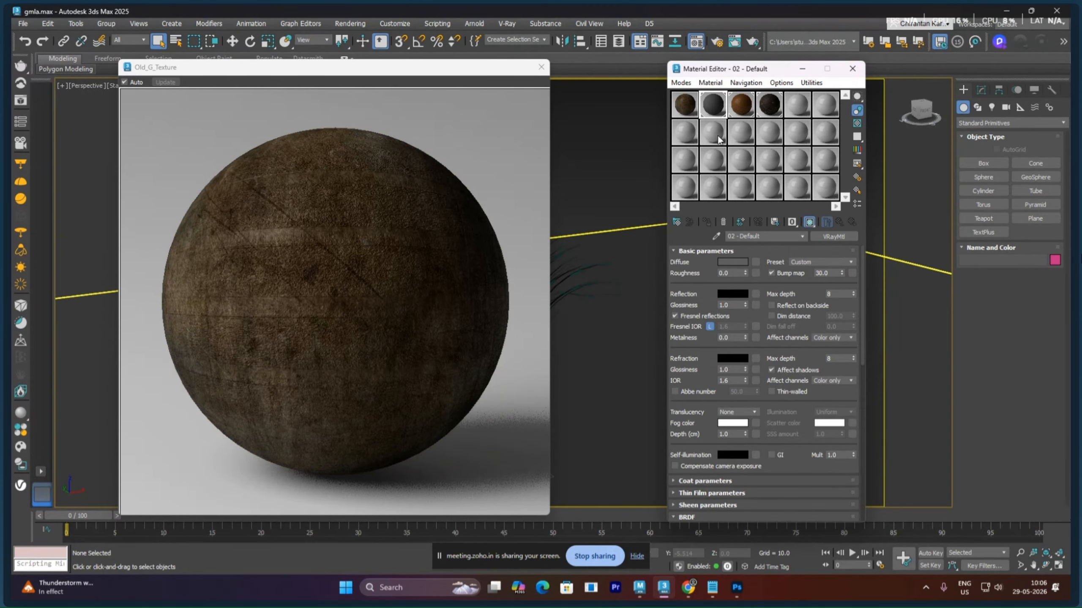
click(739, 109)
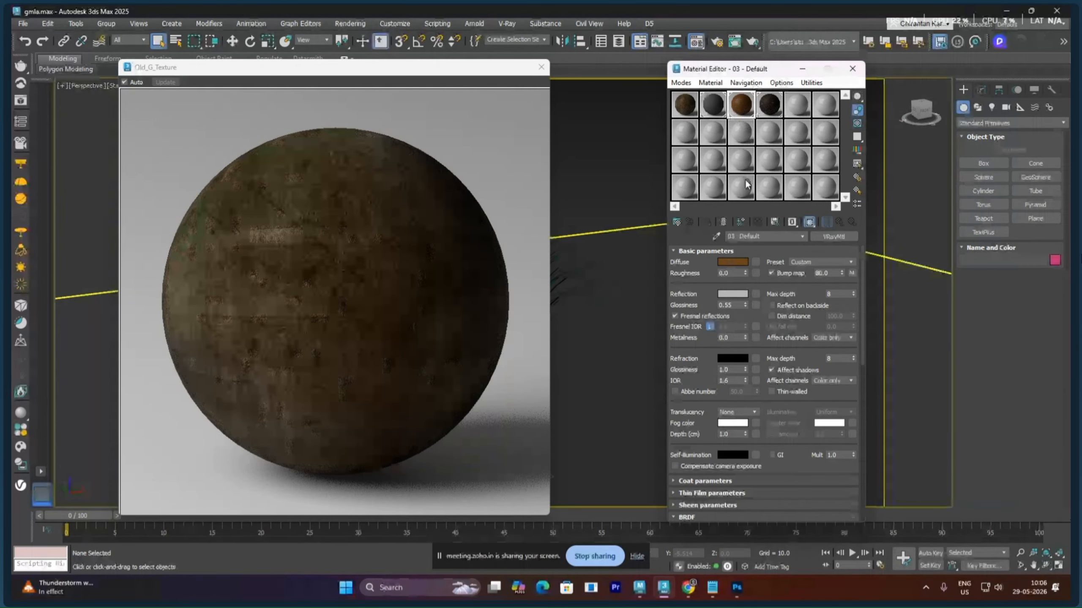
click(541, 66)
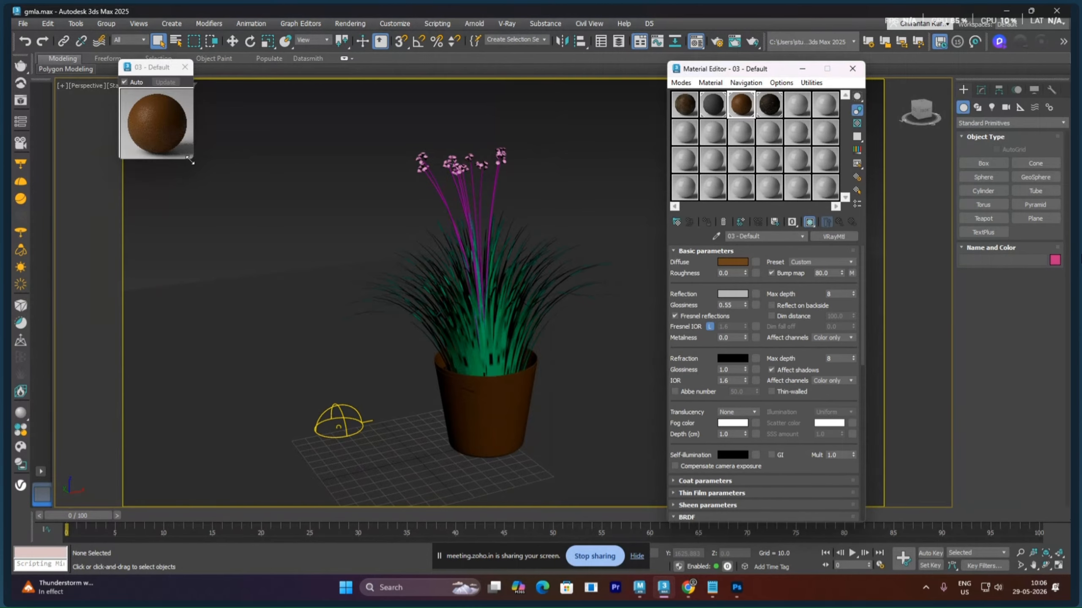
drag(188, 162, 498, 463)
click(766, 236)
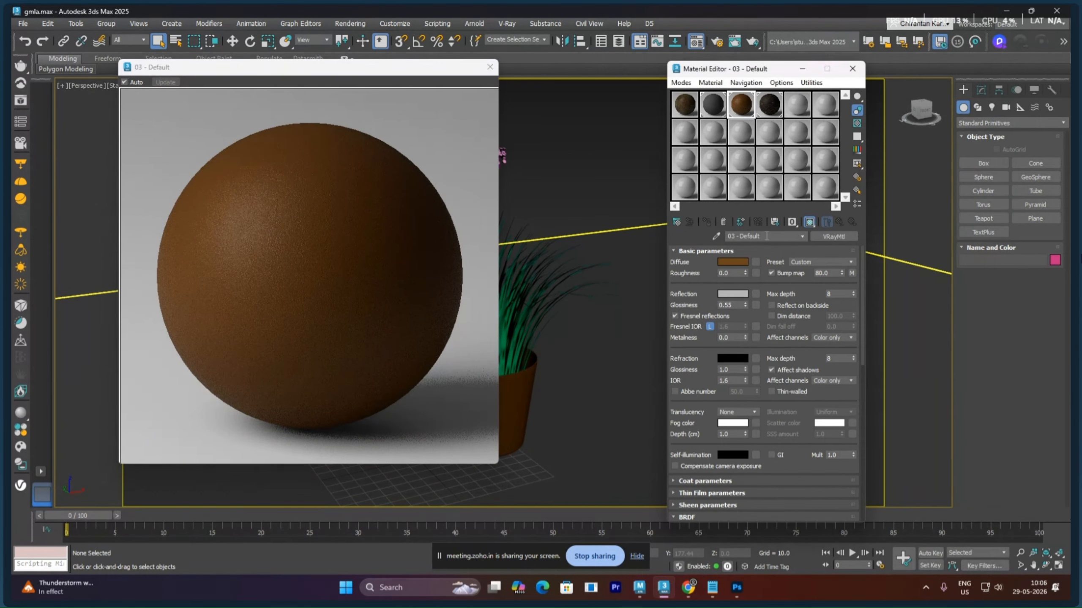
drag(766, 236, 725, 237)
text(New_)
text(G//_)
text(Texture)
Rename the fourth material, 04 - Default, as G_Mud
click(775, 113)
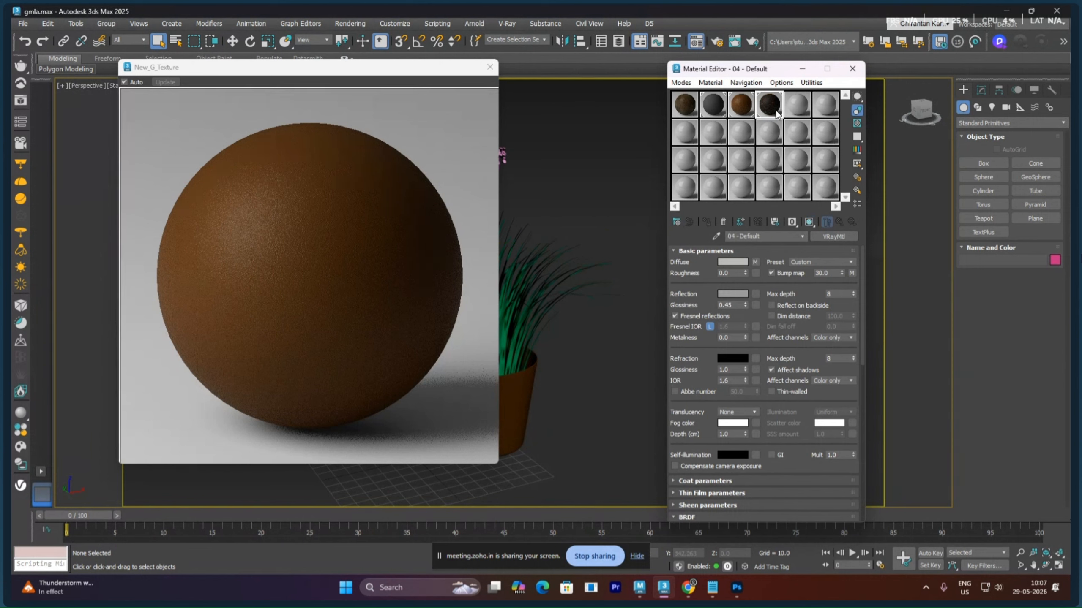
click(772, 237)
text(Mu)
key(BackSpace)
key(BackSpace)
text(G_Mud)
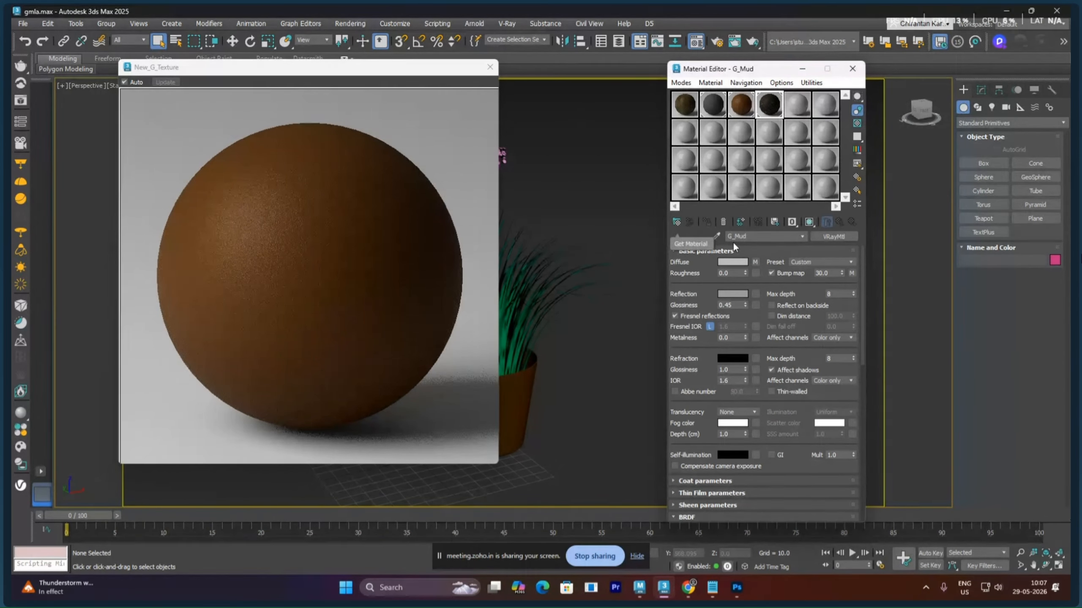
Select the Old_G_Texture material and start creating a new material library from the Material/Map Browser
click(683, 111)
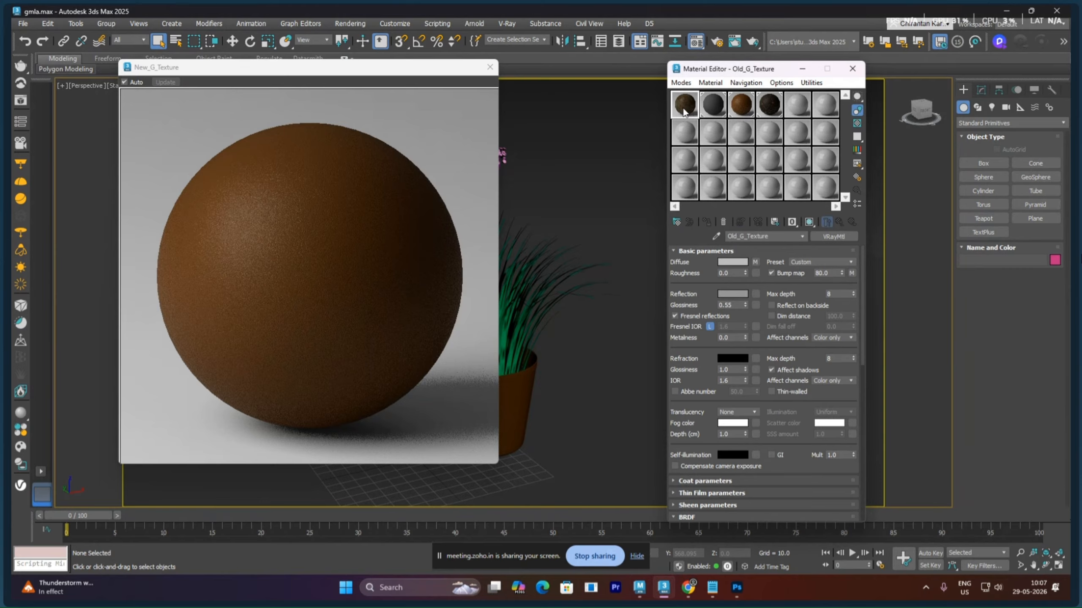
double_click(784, 236)
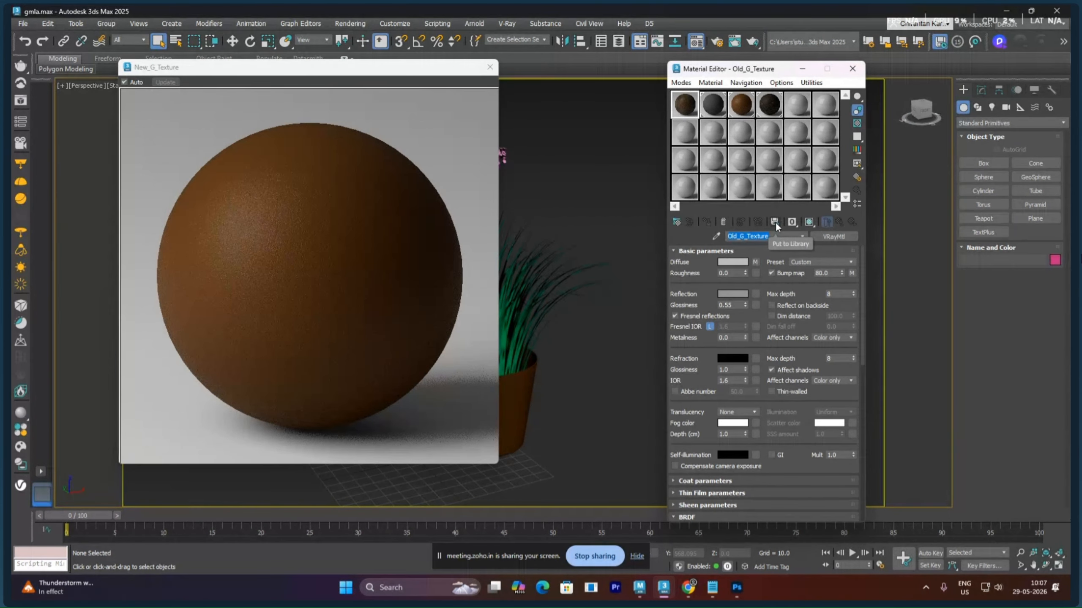
click(677, 222)
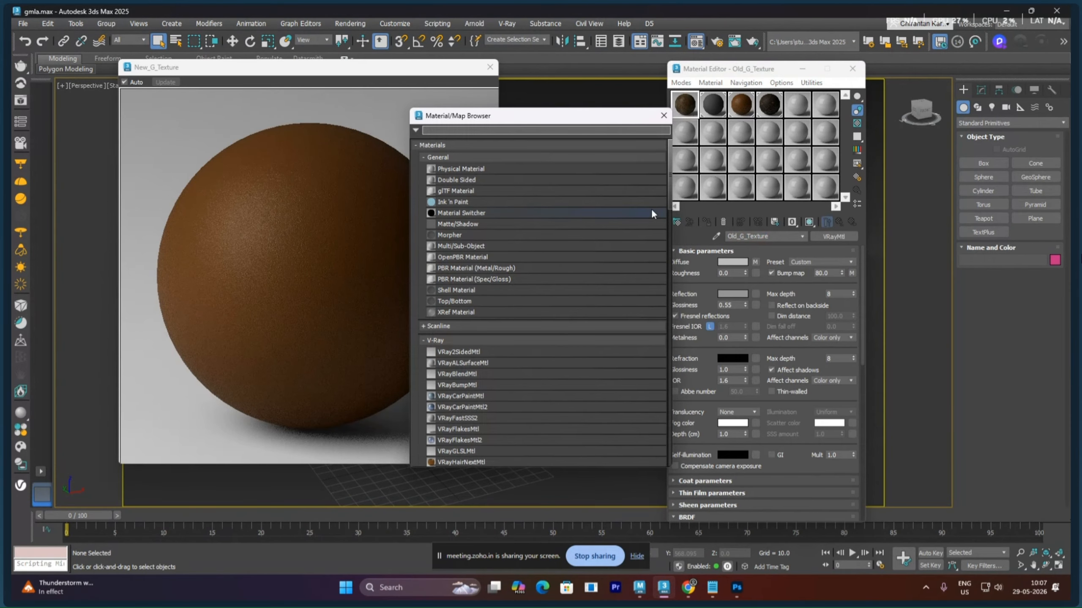
click(415, 130)
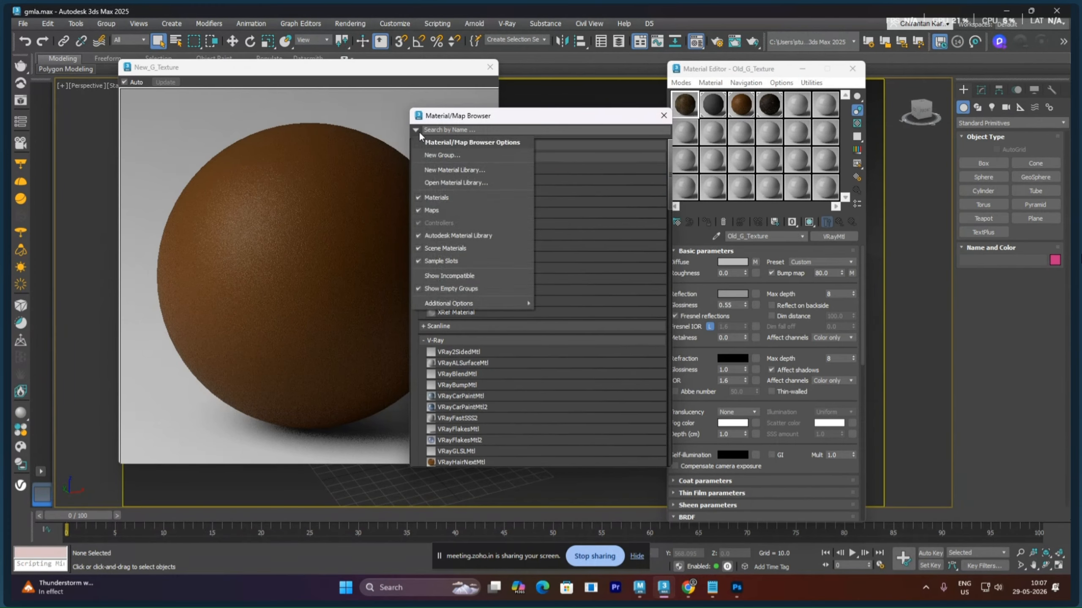
click(491, 170)
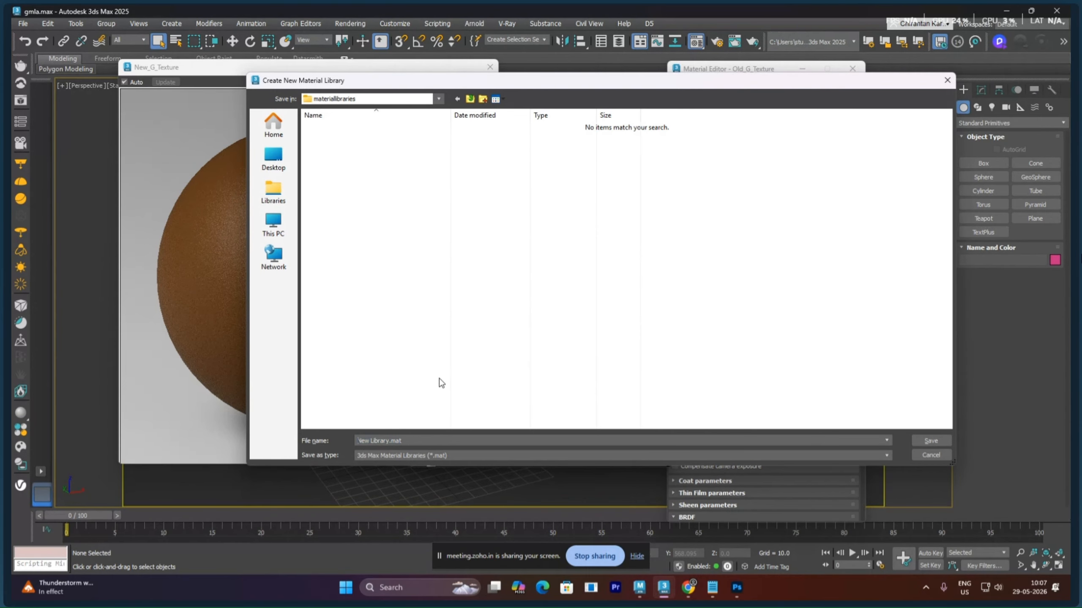
Name the new material library Props_material.mat and save it in the materiallibraries folder
key(Delete)
key(Delete)
key(Delete)
key(Delete)
key(Delete)
key(Delete)
key(Delete)
key(Delete)
key(Delete)
key(Delete)
key(Delete)
text(Props_material)
drag(409, 440, 344, 443)
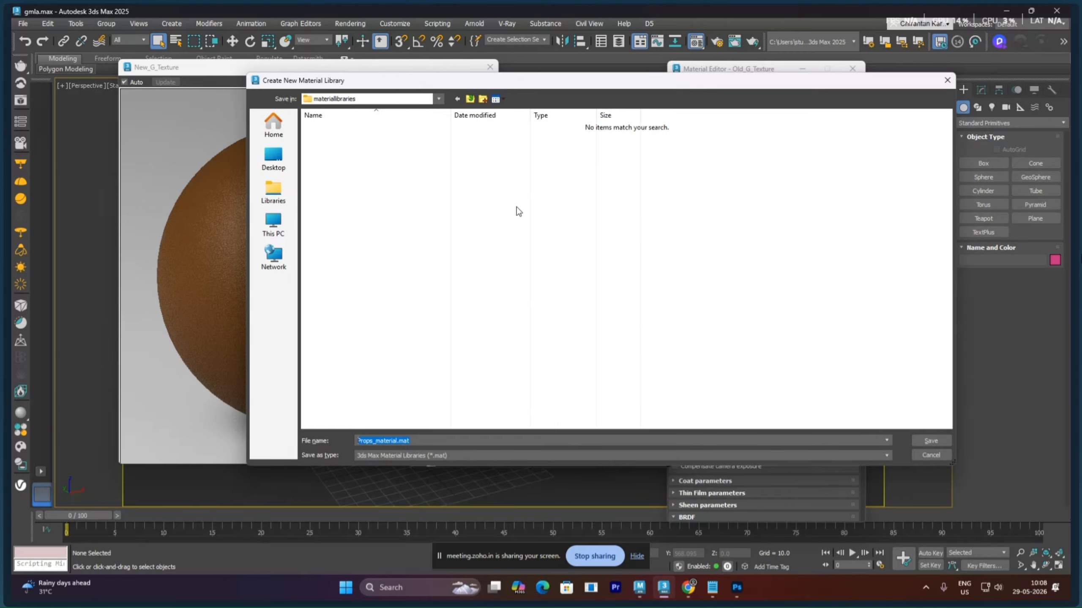
click(931, 442)
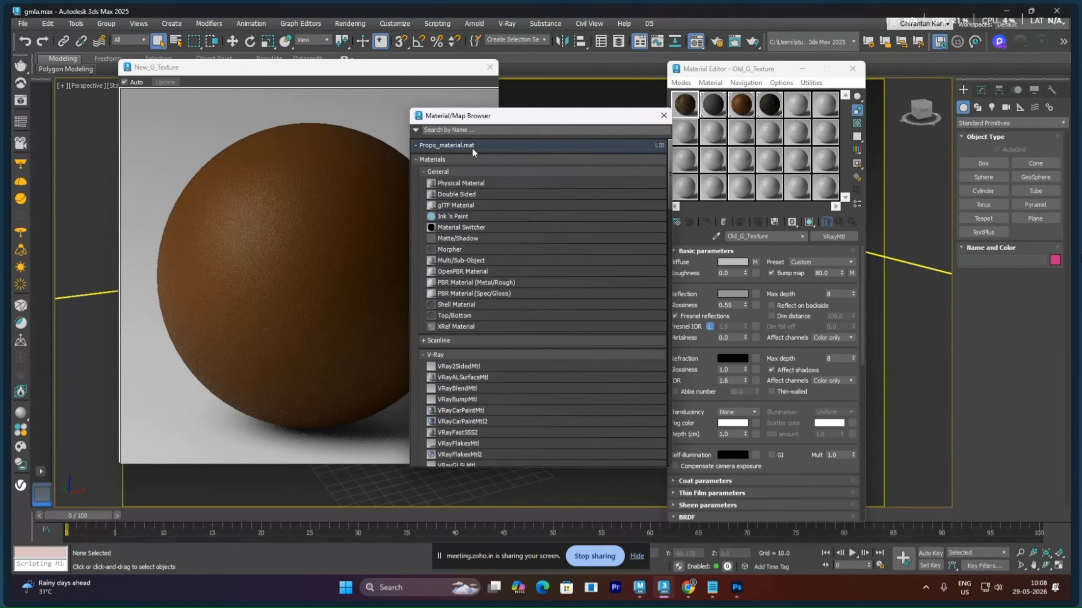
Collapse the Materials and Maps groups in the Material/Map Browser and select the Props_material.mat library
click(416, 160)
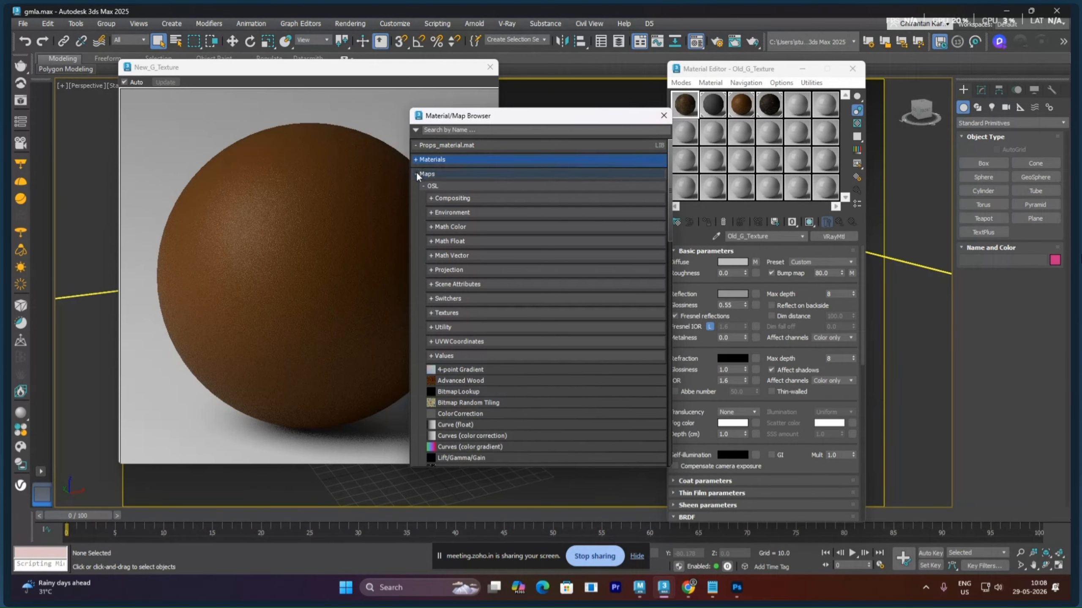
click(417, 174)
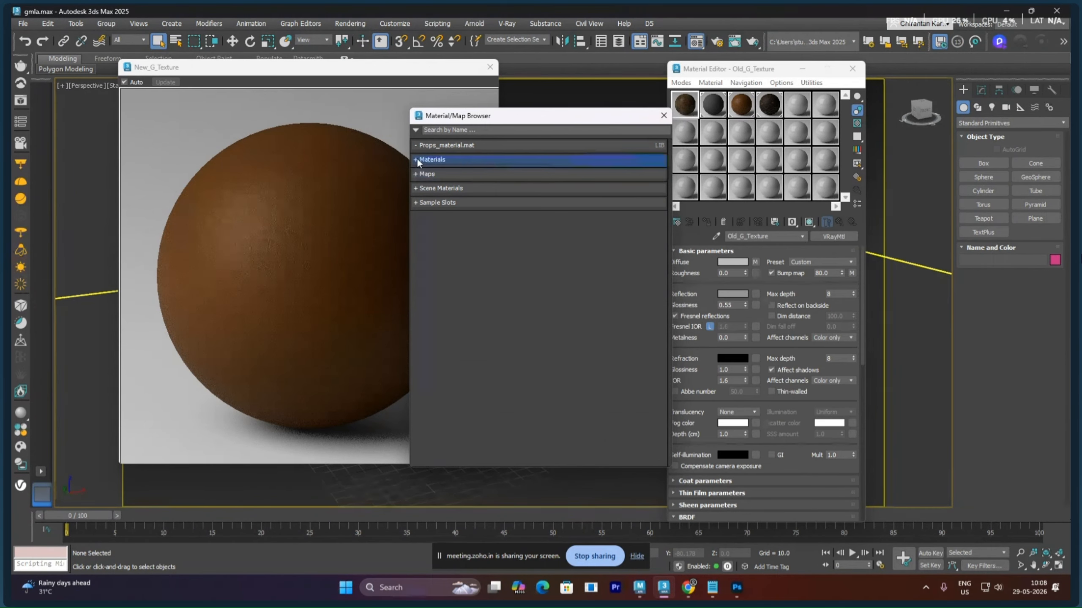
click(416, 159)
click(416, 158)
click(427, 146)
click(427, 145)
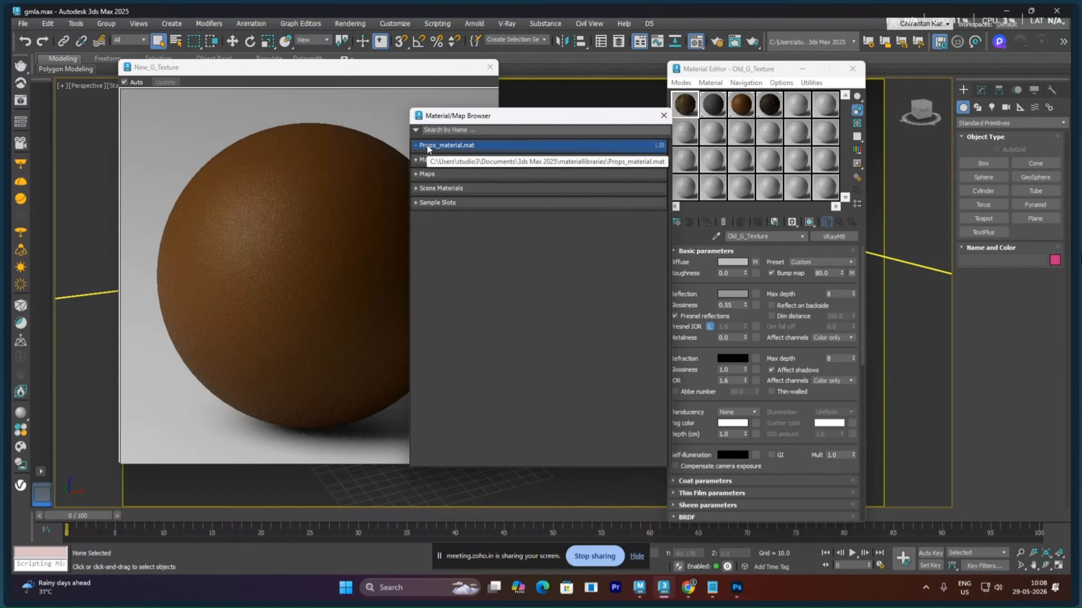
drag(590, 119, 456, 111)
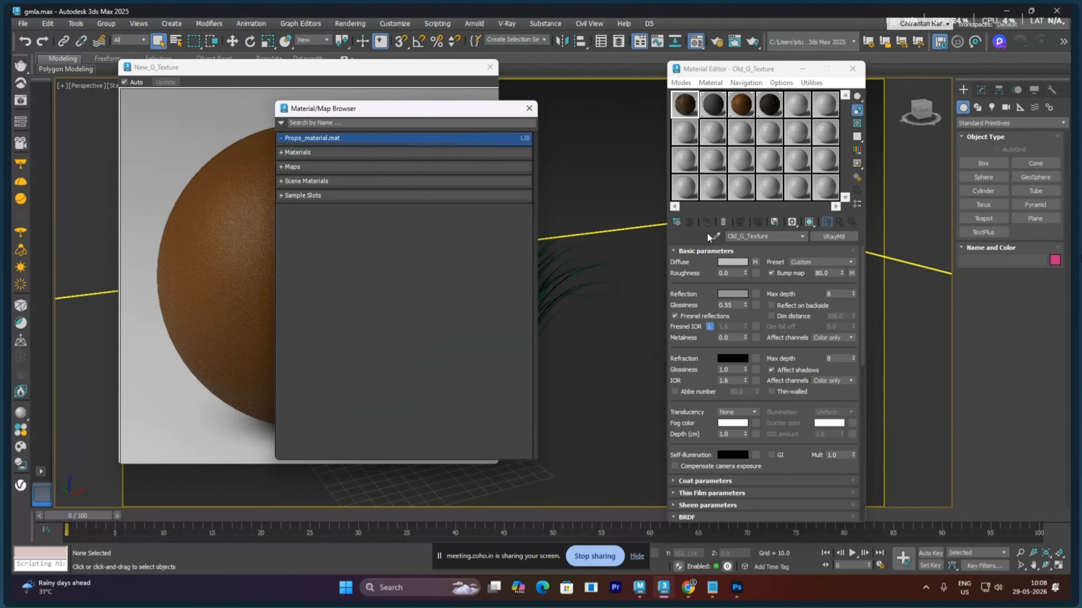
Close the enlarged New_G_Texture preview and put the Old_G_Texture material into the Props_material.mat library under its current name
click(774, 222)
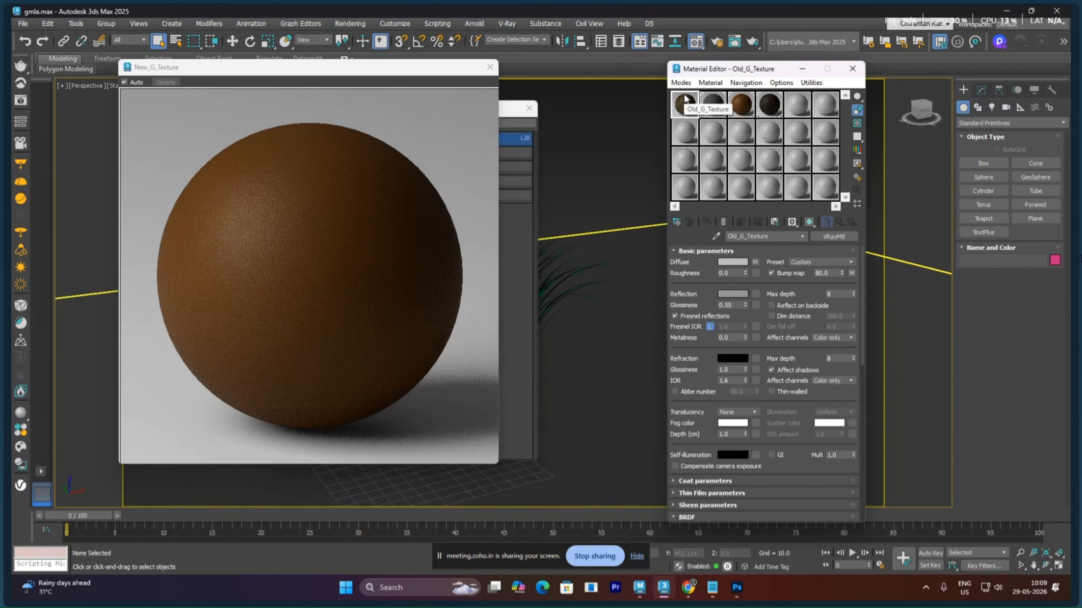
drag(380, 72, 299, 159)
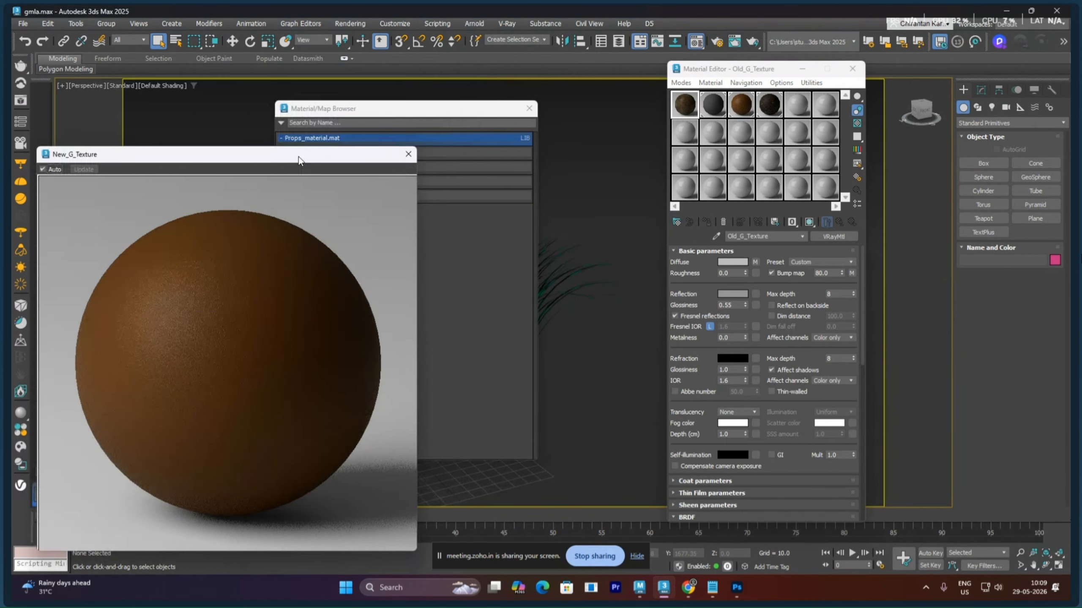
click(408, 154)
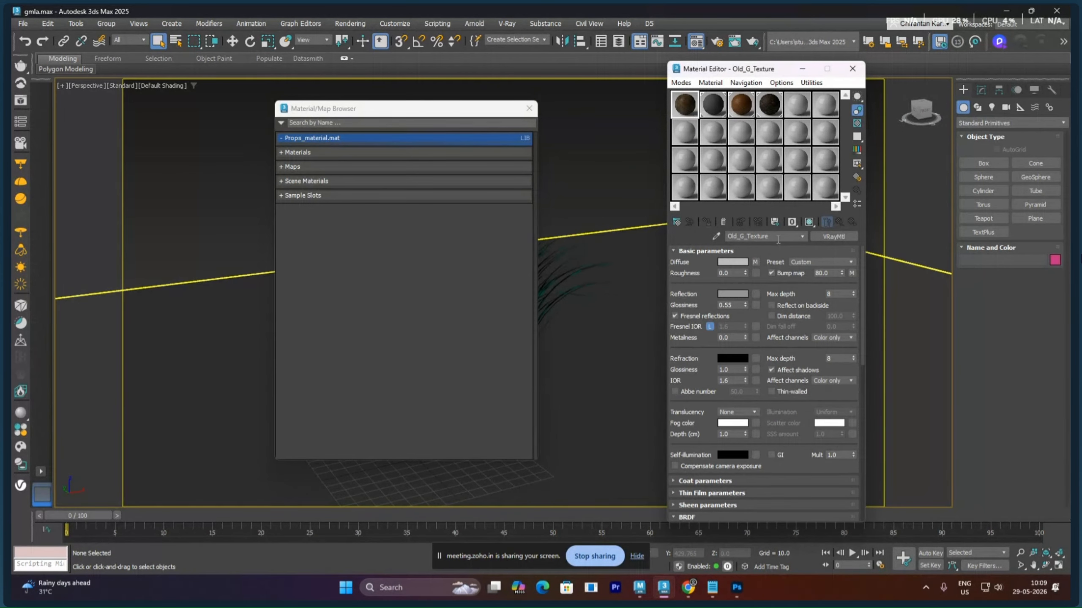
click(776, 223)
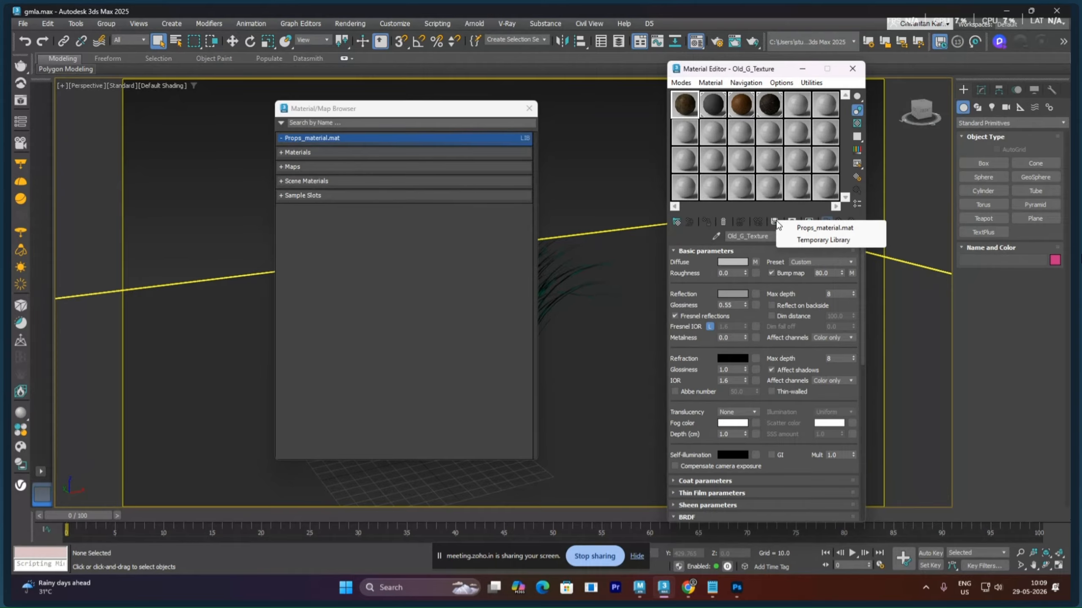
click(808, 230)
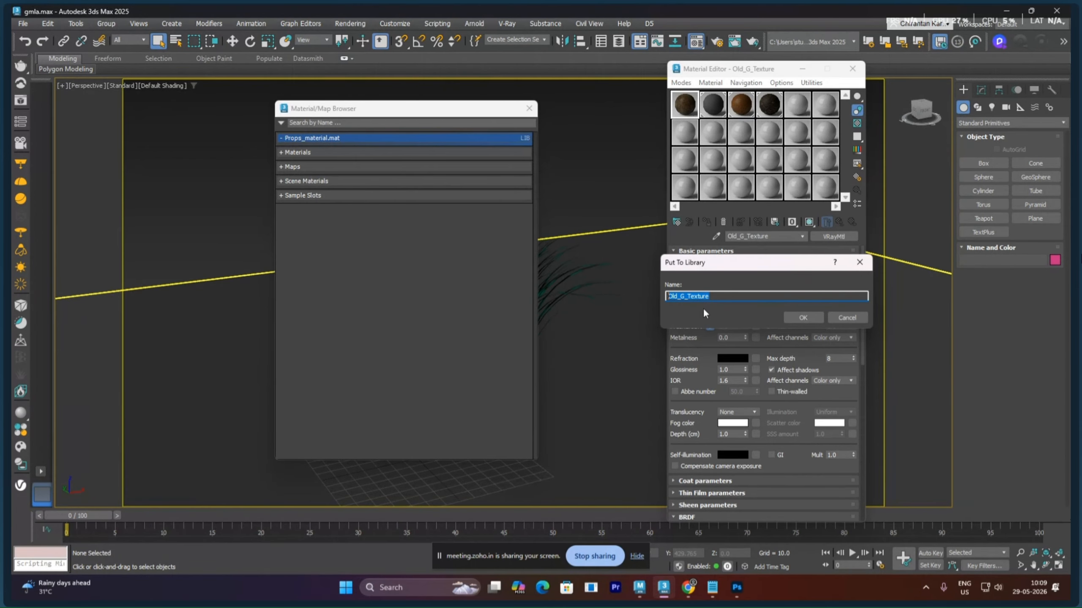
click(803, 317)
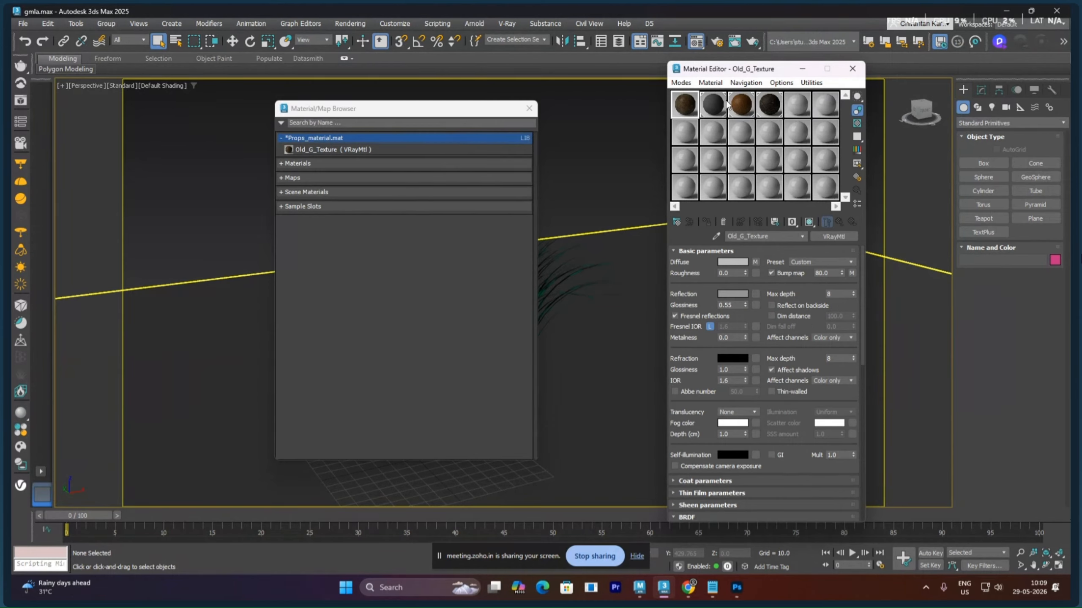
Put the New_G_Texture material into the Props_material.mat library under its current name
click(743, 107)
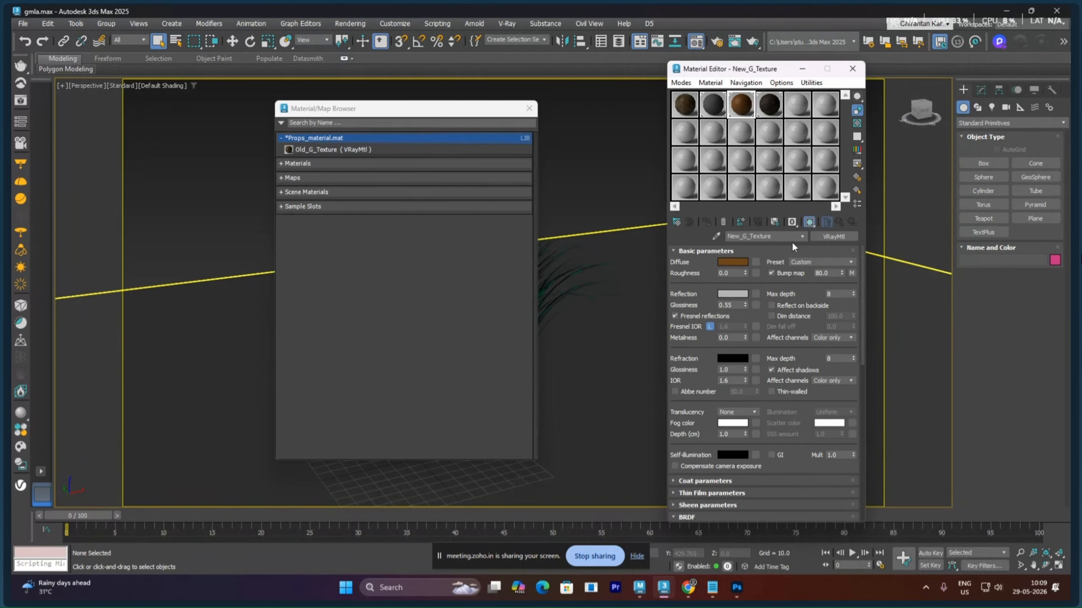
click(774, 222)
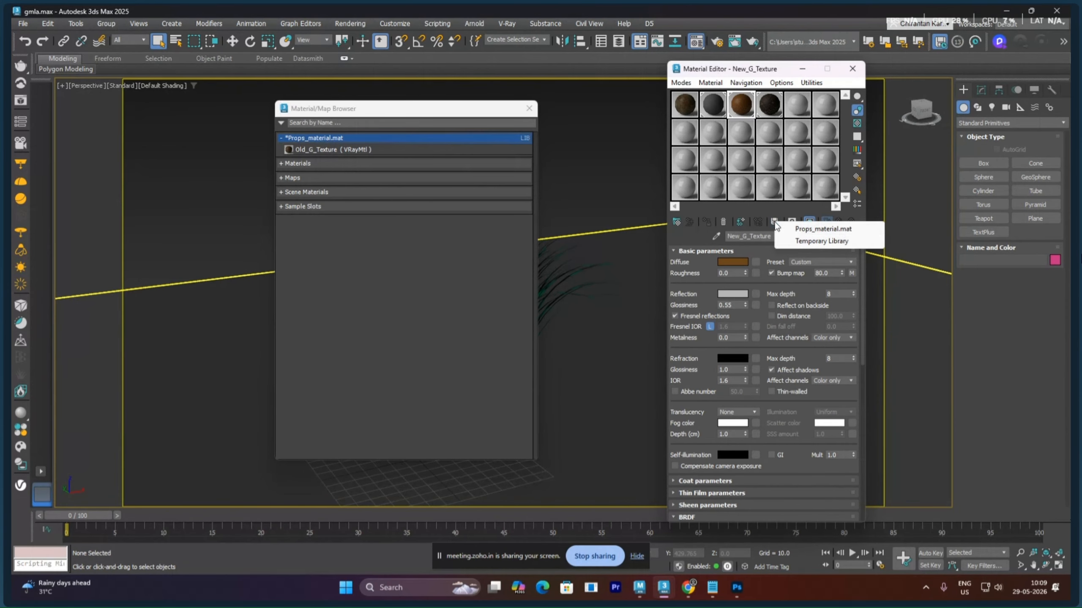
click(798, 230)
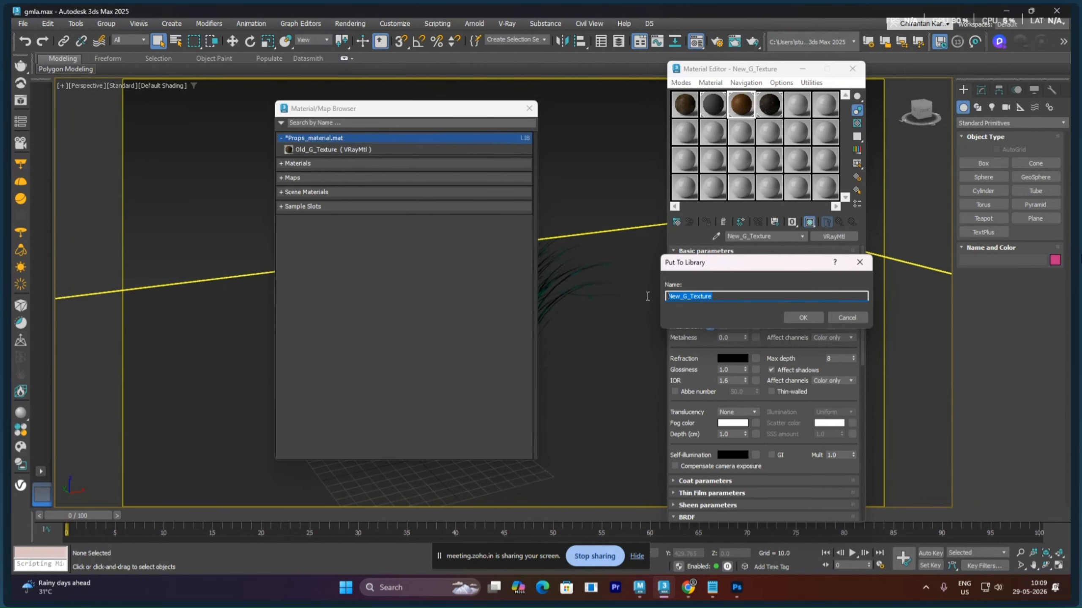
click(794, 320)
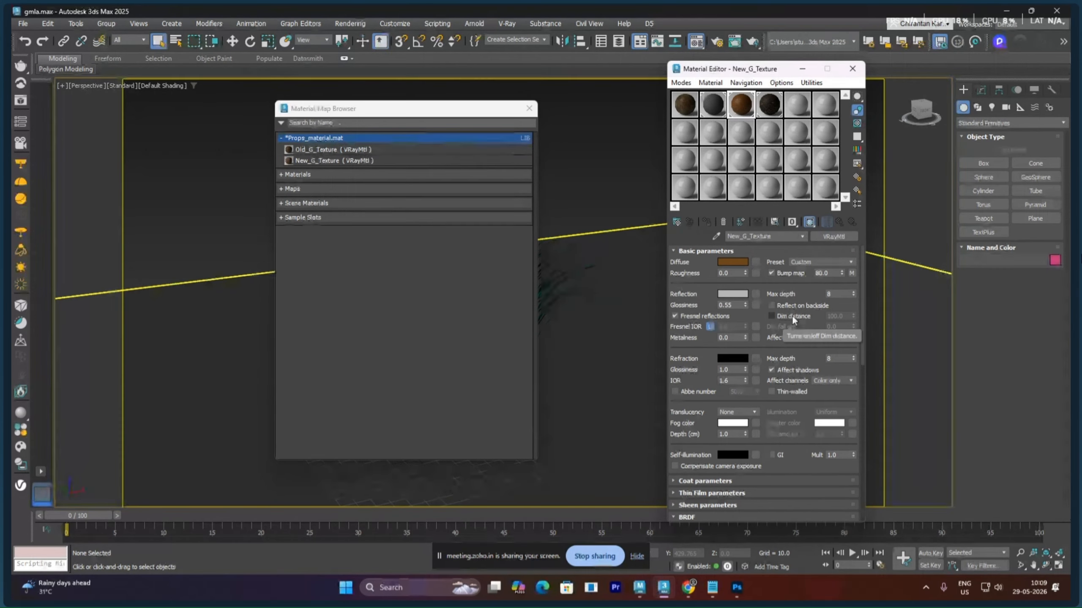
Put the G_Mud material into the Props_material.mat library under its current name
click(771, 107)
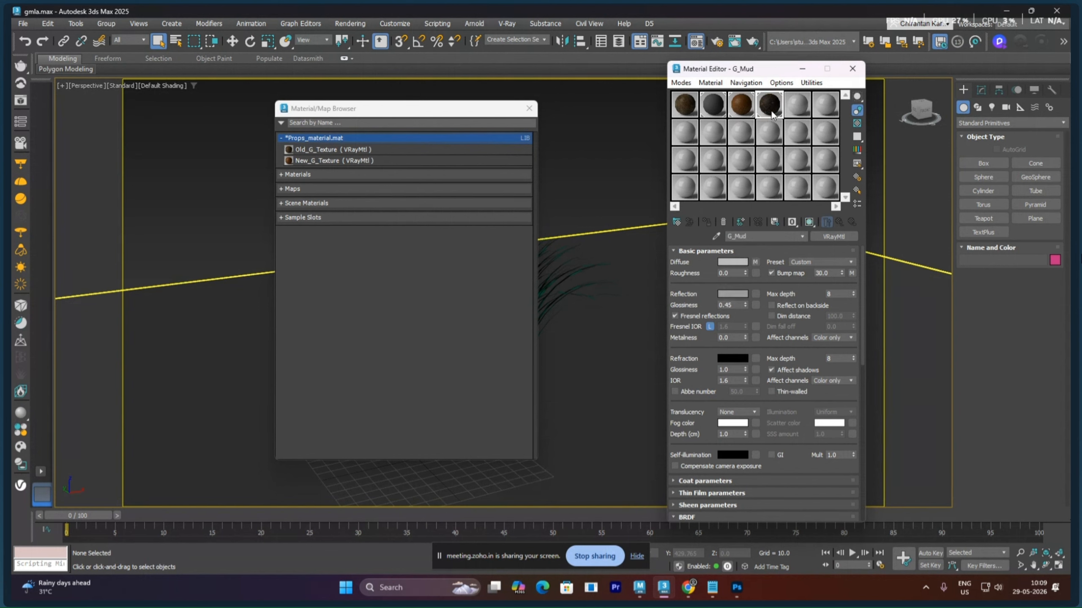
click(774, 223)
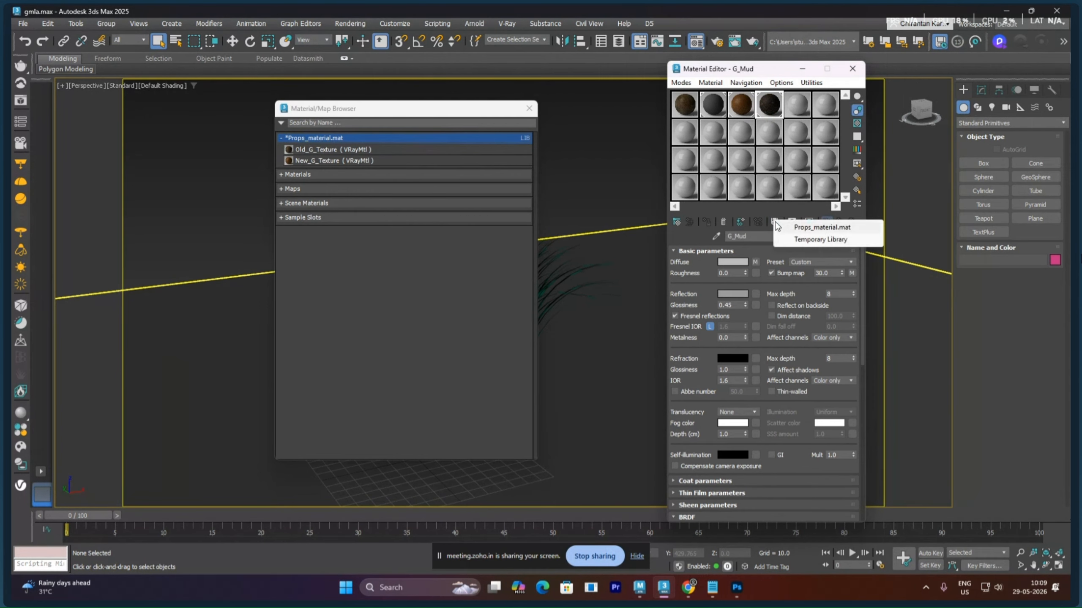
click(802, 228)
click(804, 317)
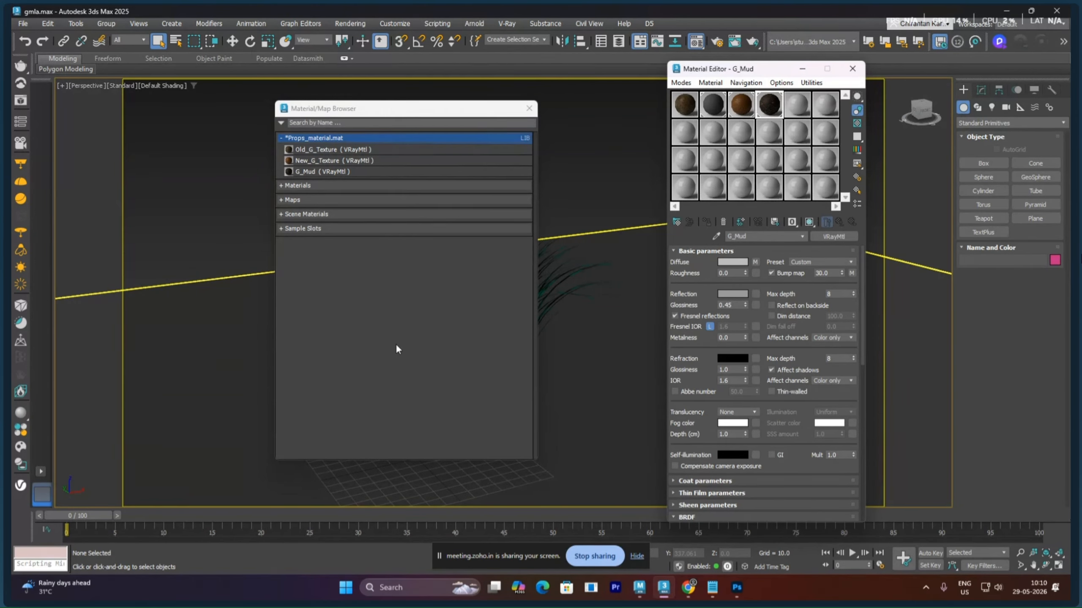
Save the Props_material.mat library with its added materials, overwriting the existing file in the materiallibraries folder
click(312, 139)
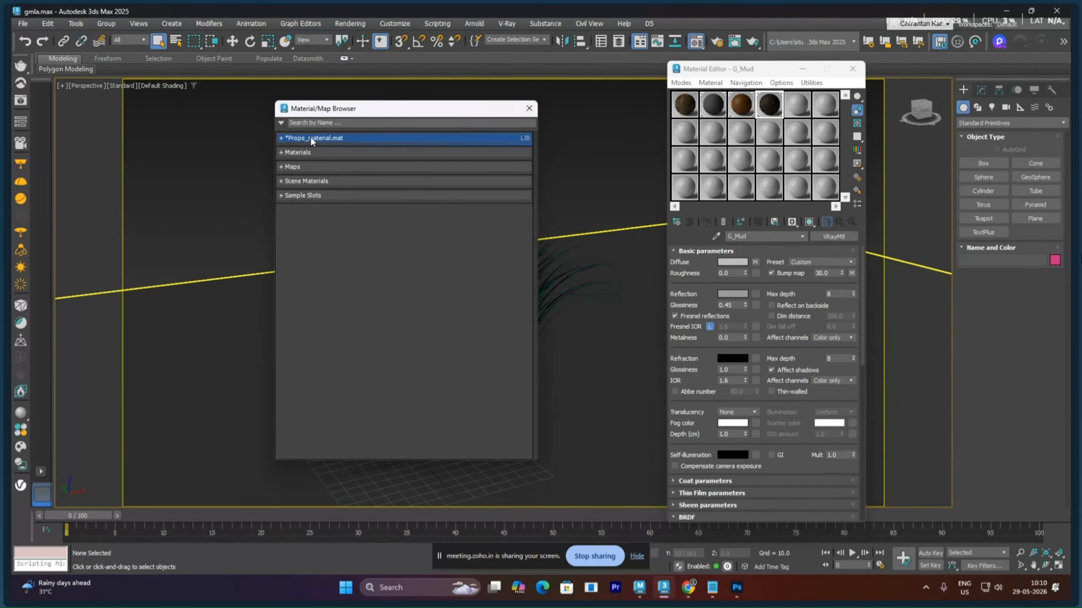
click(312, 139)
right_click(312, 139)
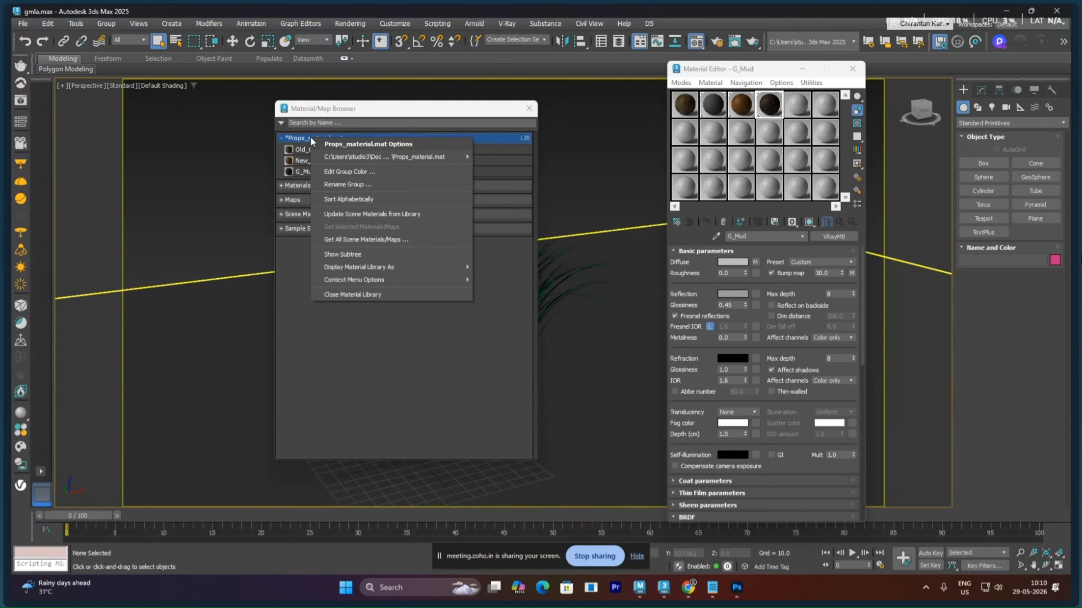
mouse_move(360, 157)
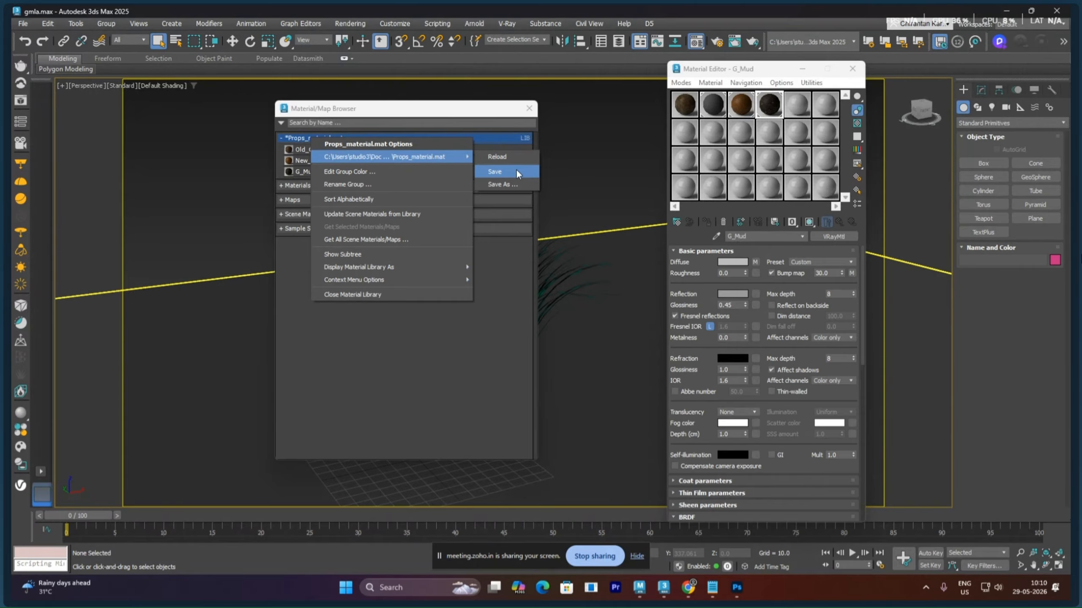
click(517, 184)
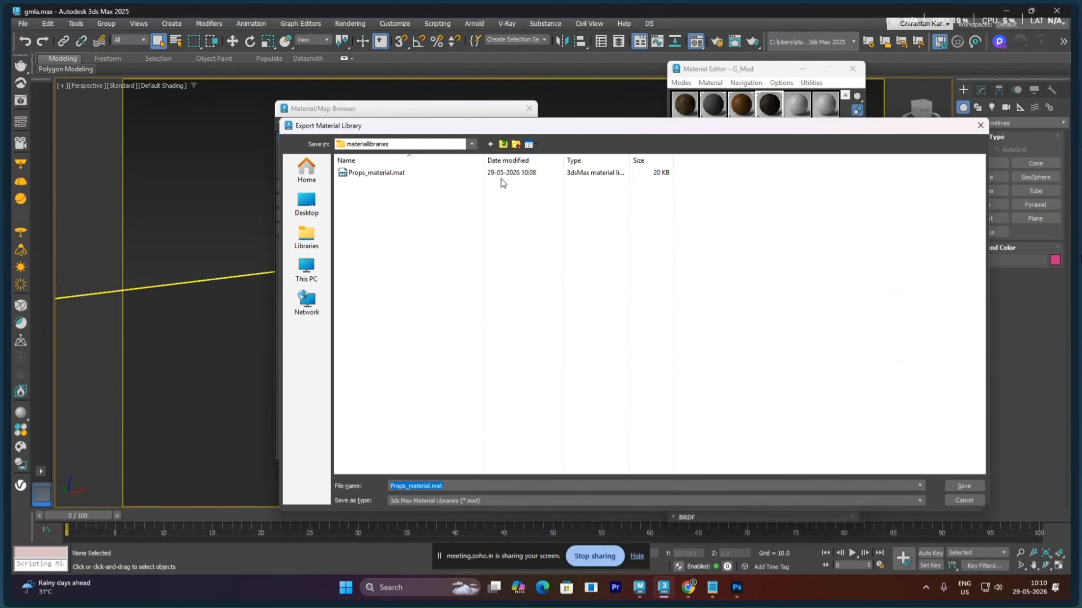
click(391, 174)
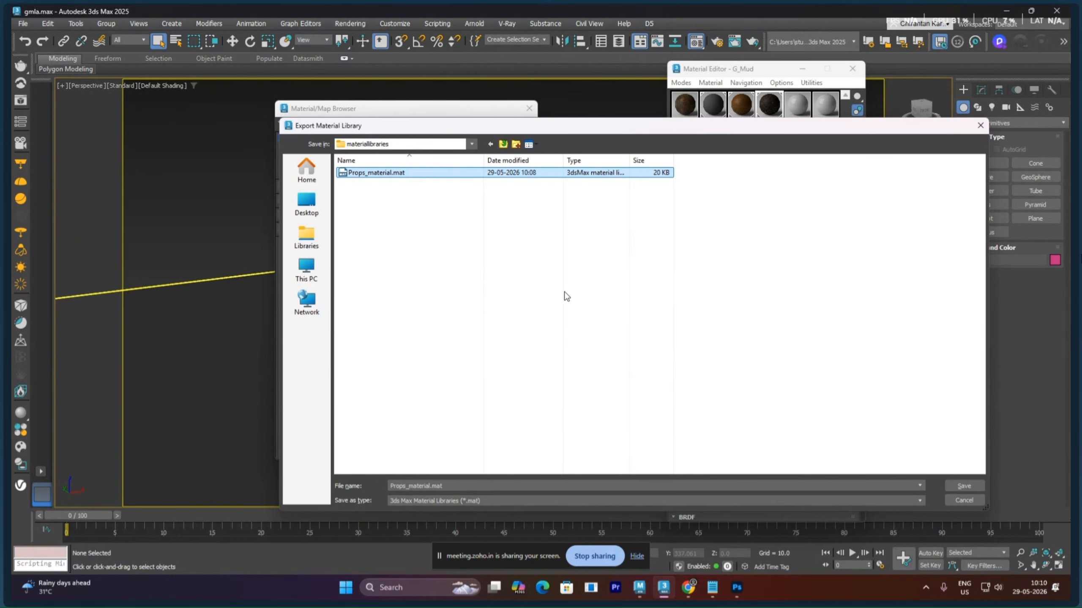
click(950, 486)
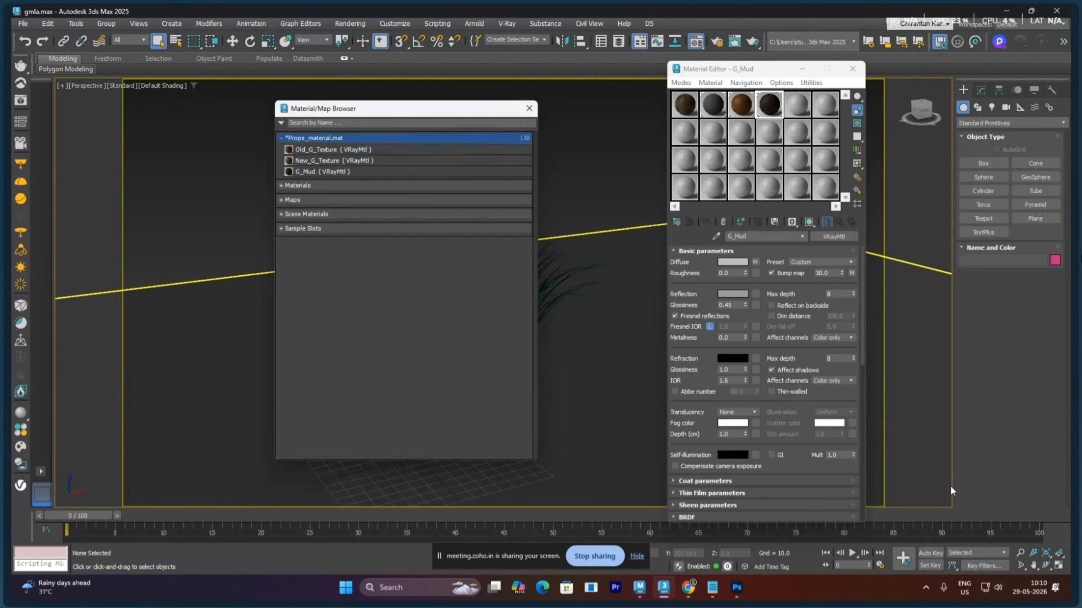
click(574, 297)
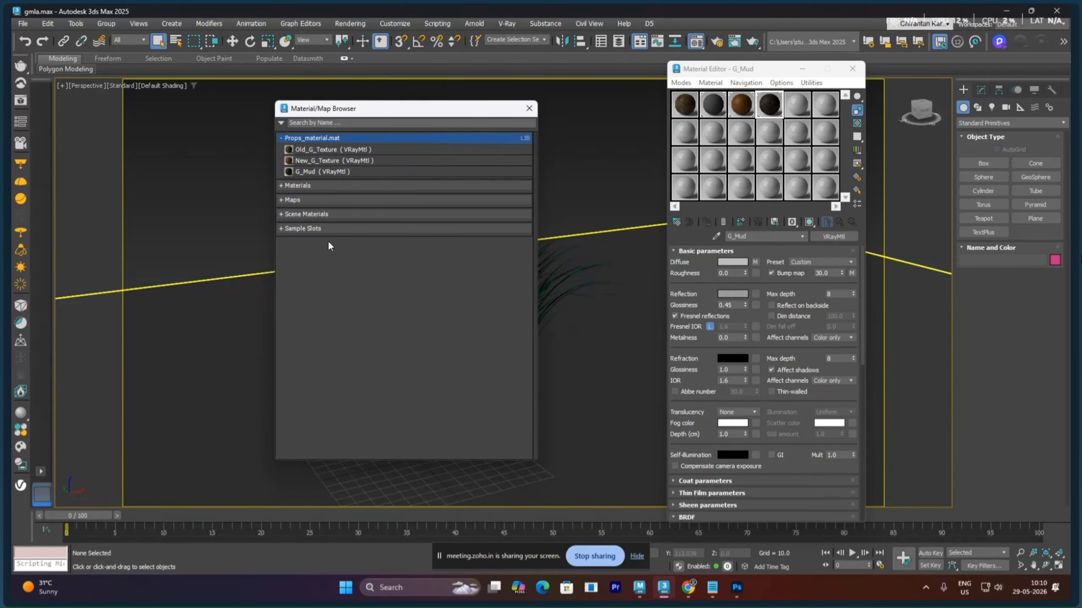
Collapse the library and close the Material/Map Browser, then reset the scene without saving changes
click(282, 139)
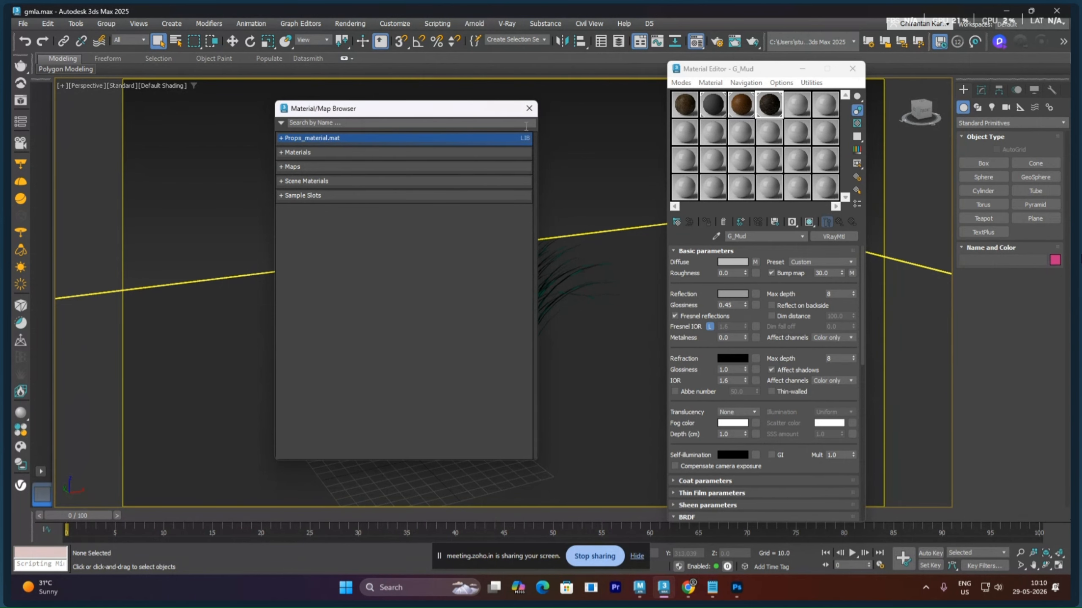
click(529, 108)
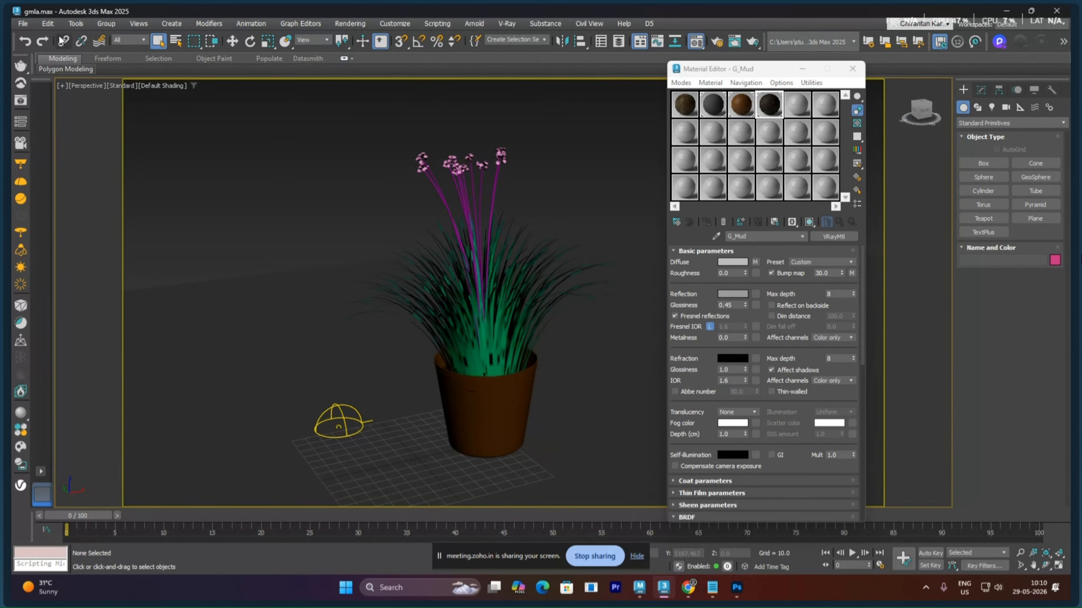
click(23, 23)
click(46, 60)
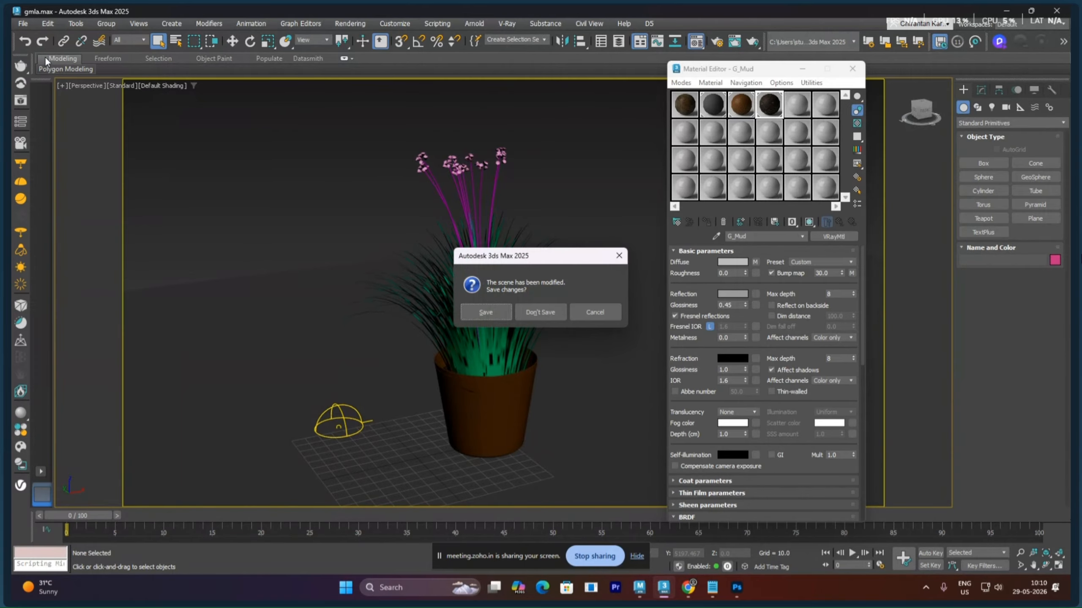
click(535, 312)
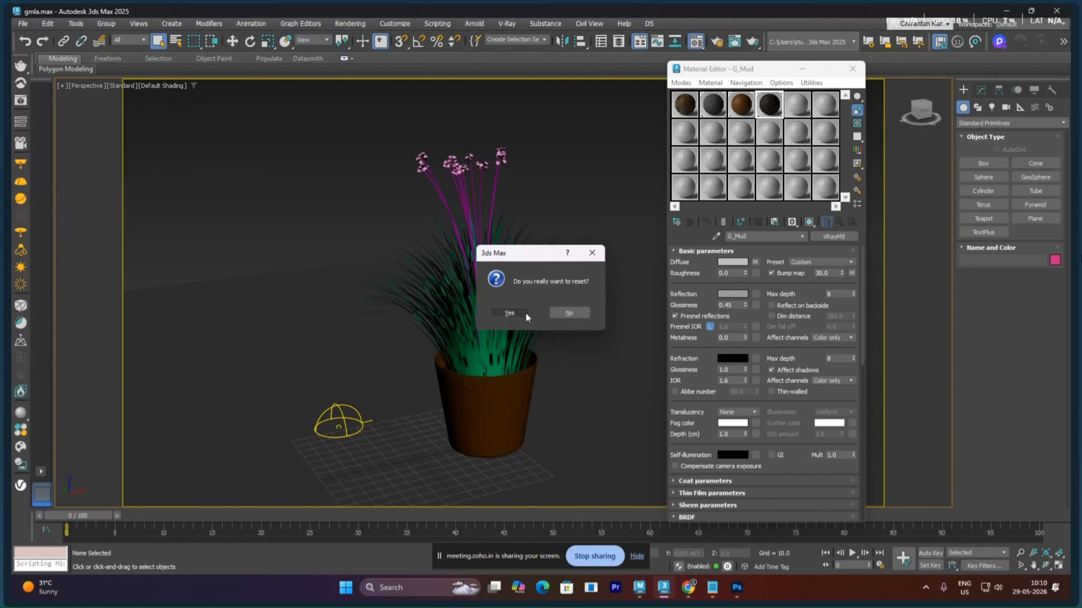
click(525, 312)
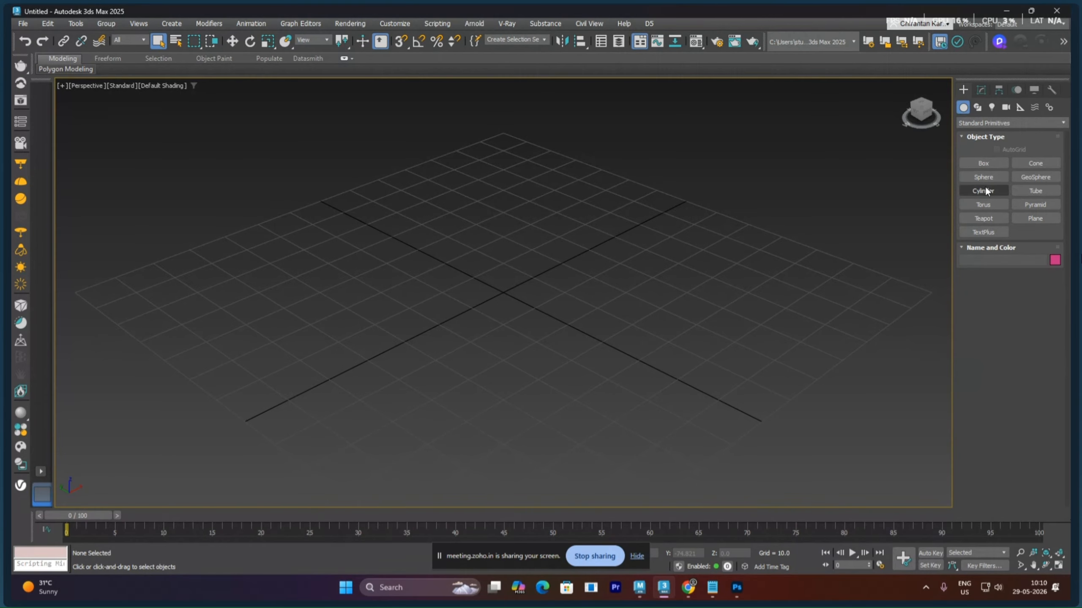
Create a pot-shaped cone at the grid centre with base radius about 13.4, top radius about 23.8 and height about 36.7
click(1036, 163)
drag(510, 294, 533, 323)
click(533, 151)
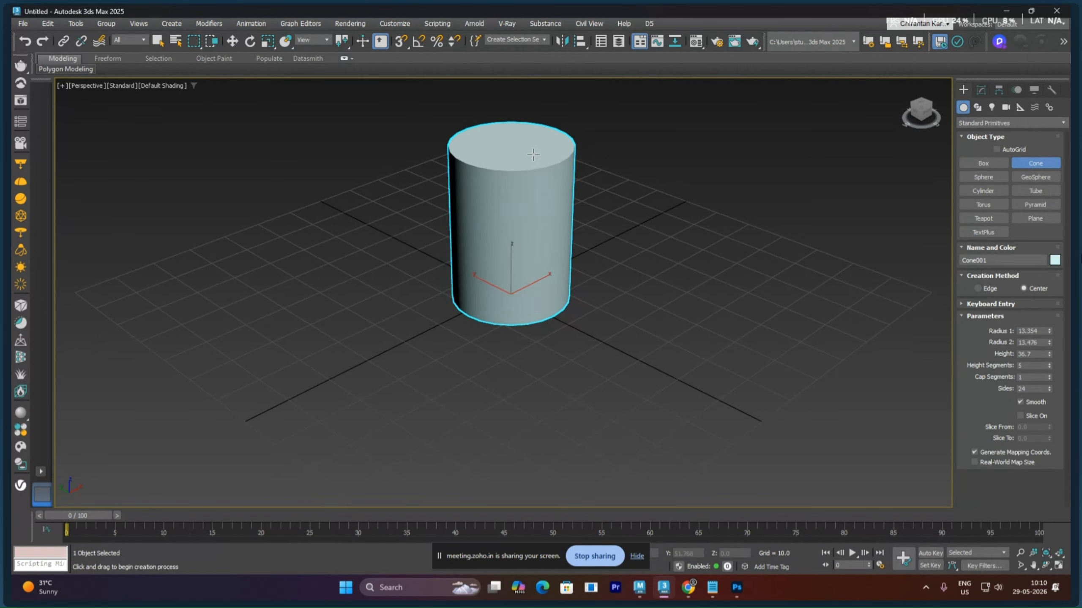
click(553, 107)
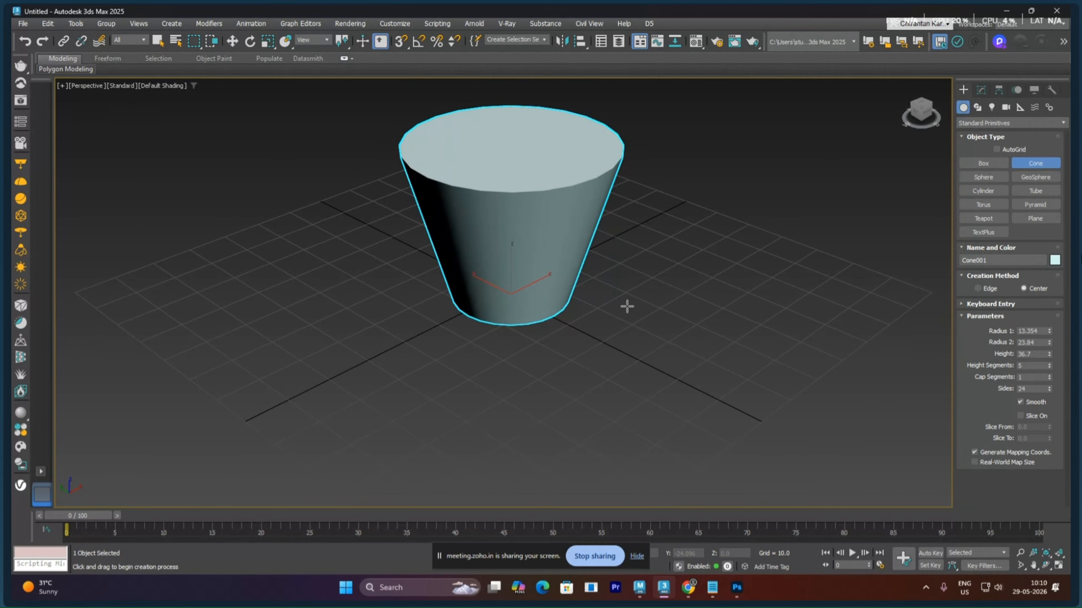
Convert the cone to an Editable Poly
middle_drag(627, 306, 606, 339)
right_click(482, 188)
right_click(482, 186)
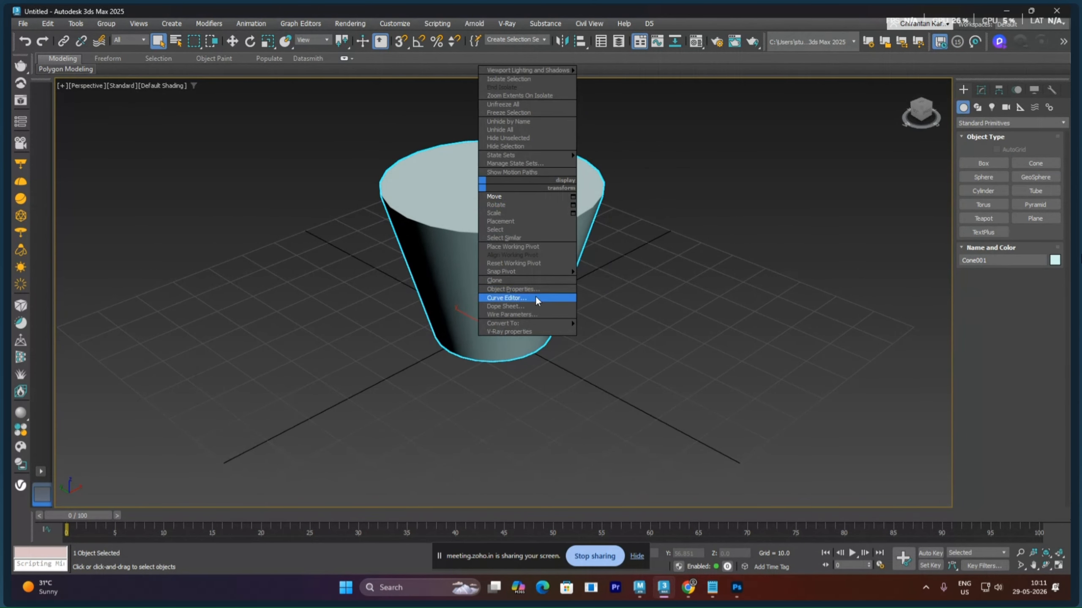
mouse_move(539, 325)
click(609, 332)
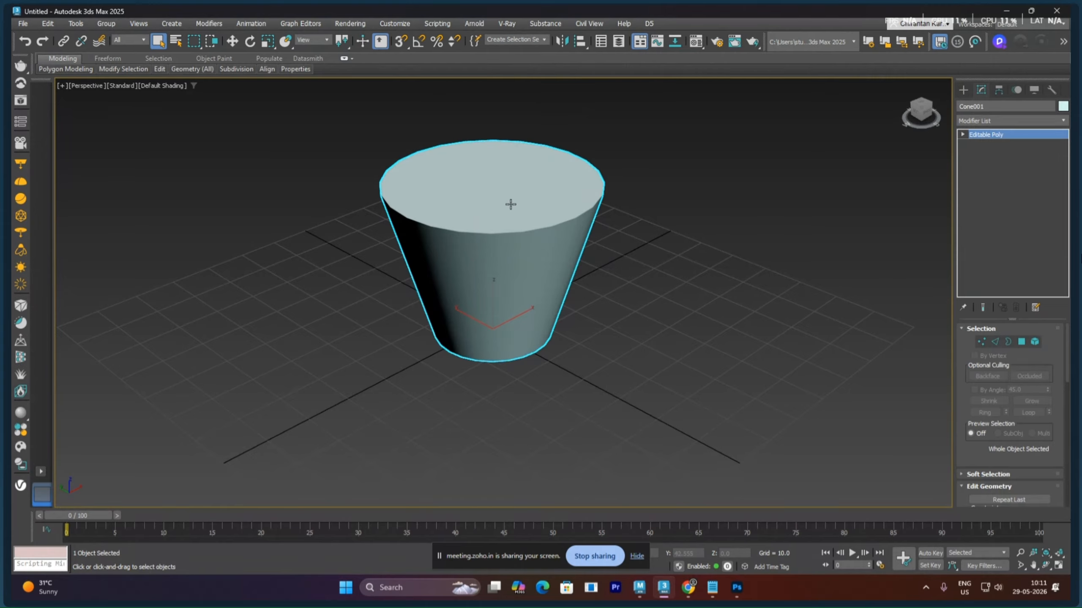
At polygon level, delete the cone's top cap and one polygon in its back wall
click(963, 134)
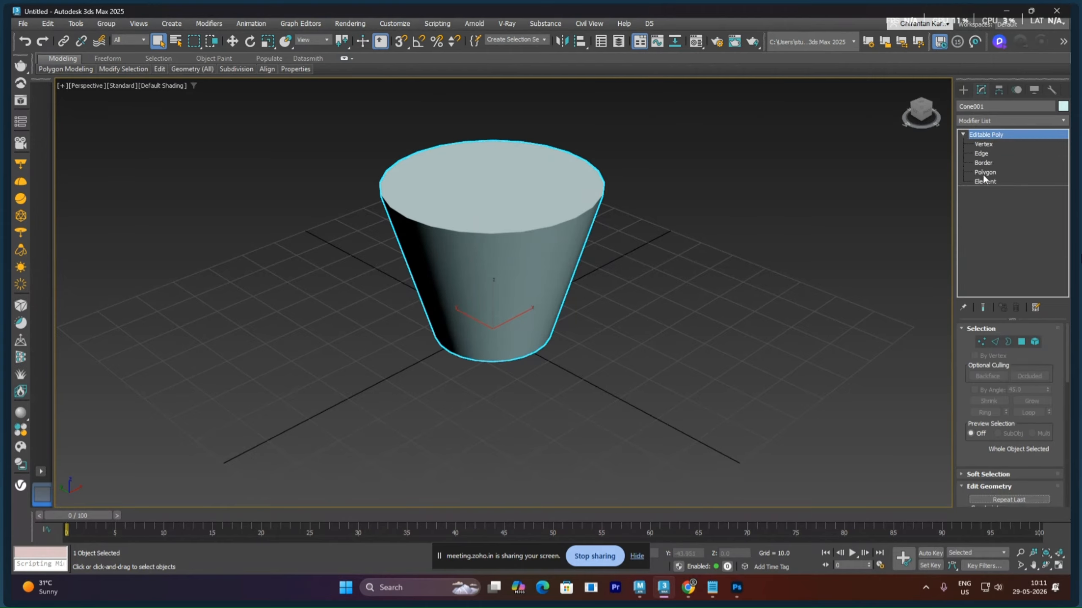
click(984, 172)
click(509, 209)
key(Delete)
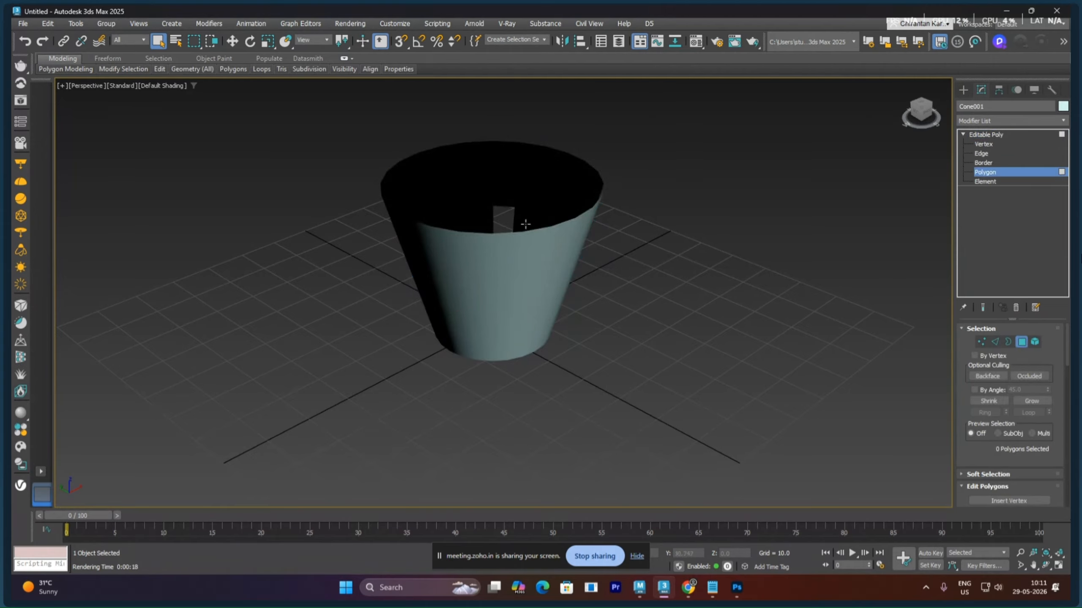
In wireframe display, delete the polygon that closes the bottom of the pot
alt+middle_drag(545, 268, 763, 237)
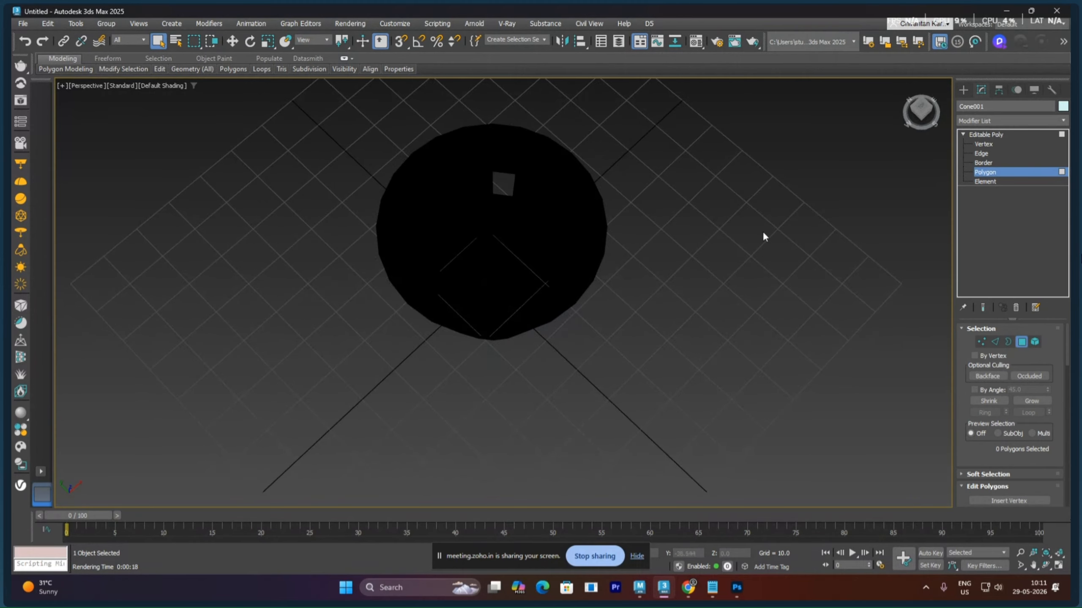
click(990, 144)
key(F3)
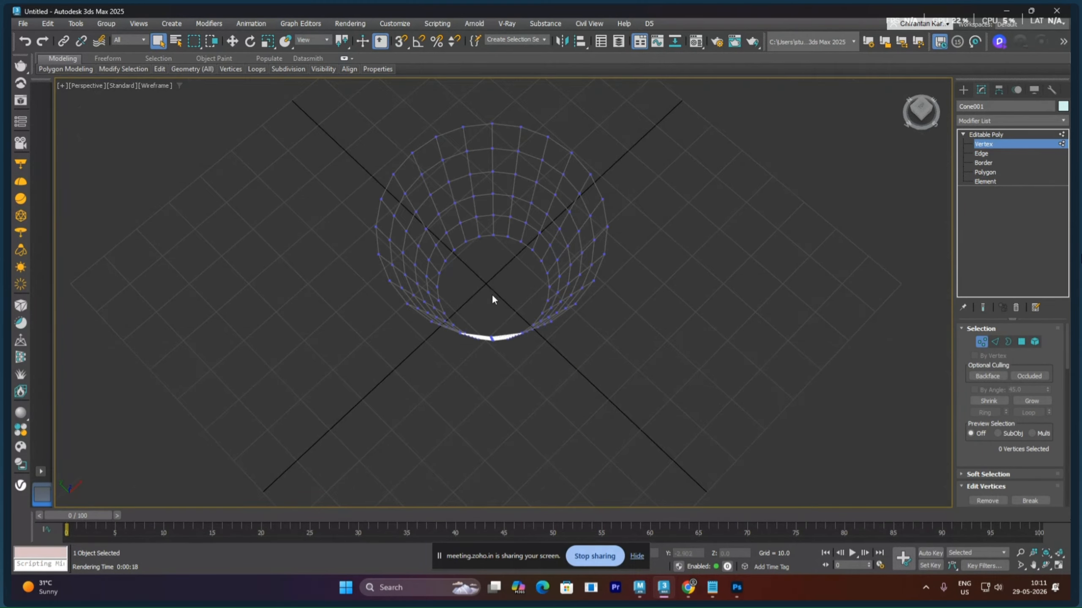
scroll(492, 295, up, 5)
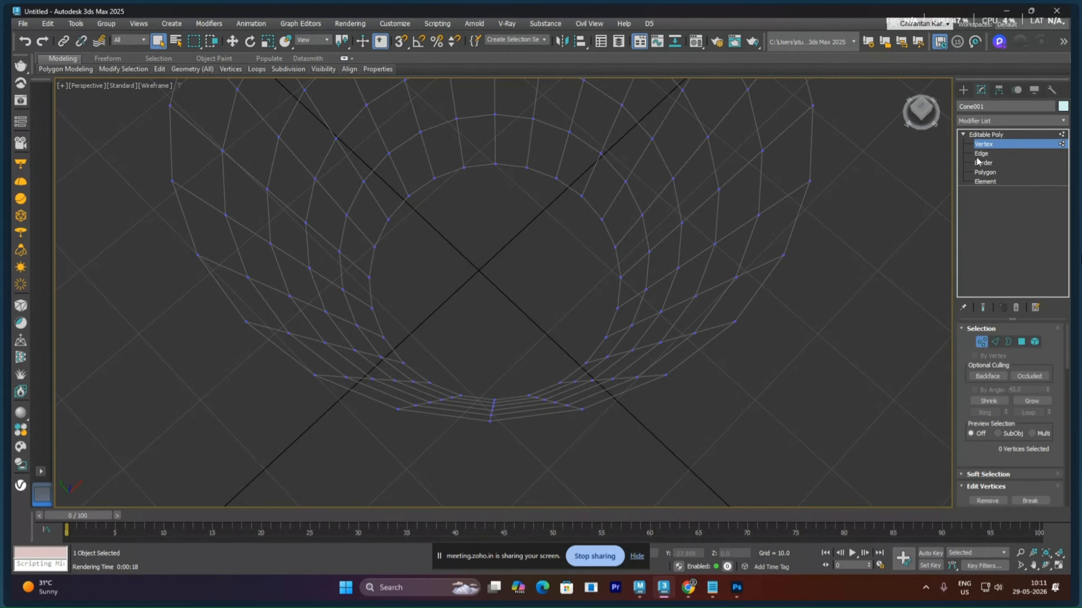
click(983, 172)
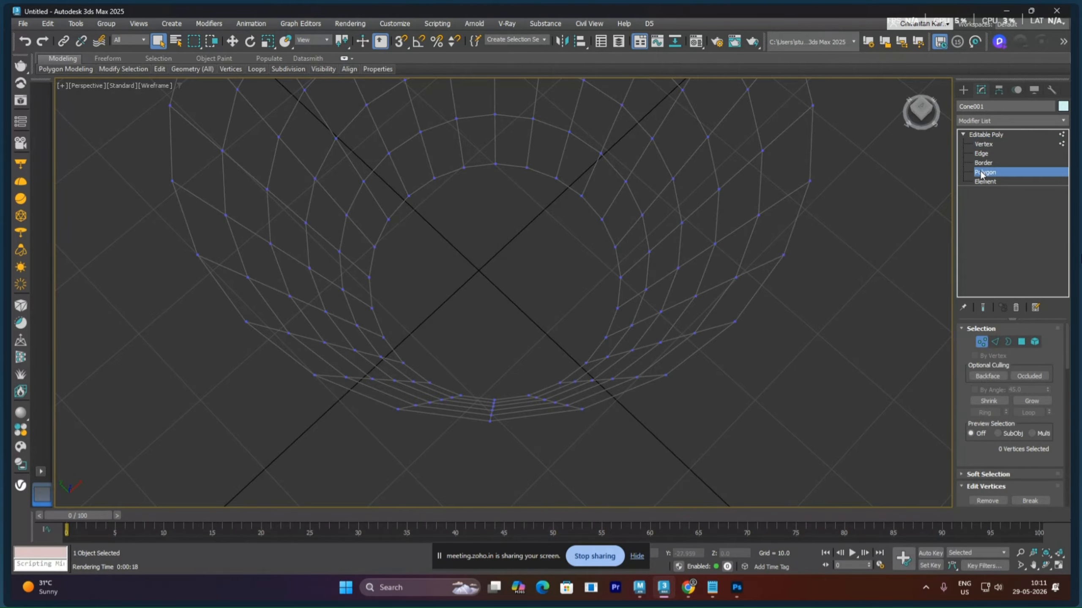
click(532, 262)
key(Delete)
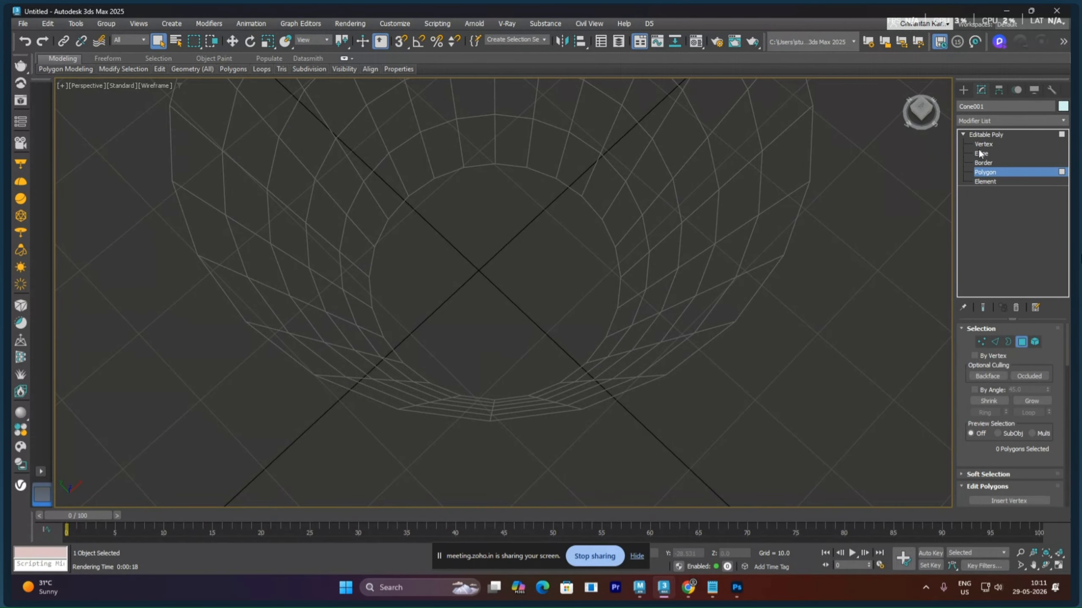
Select the pot's bottom border and scale copies of it inward into concentric floor rings around a small central drain hole
click(982, 162)
click(615, 247)
right_click(543, 252)
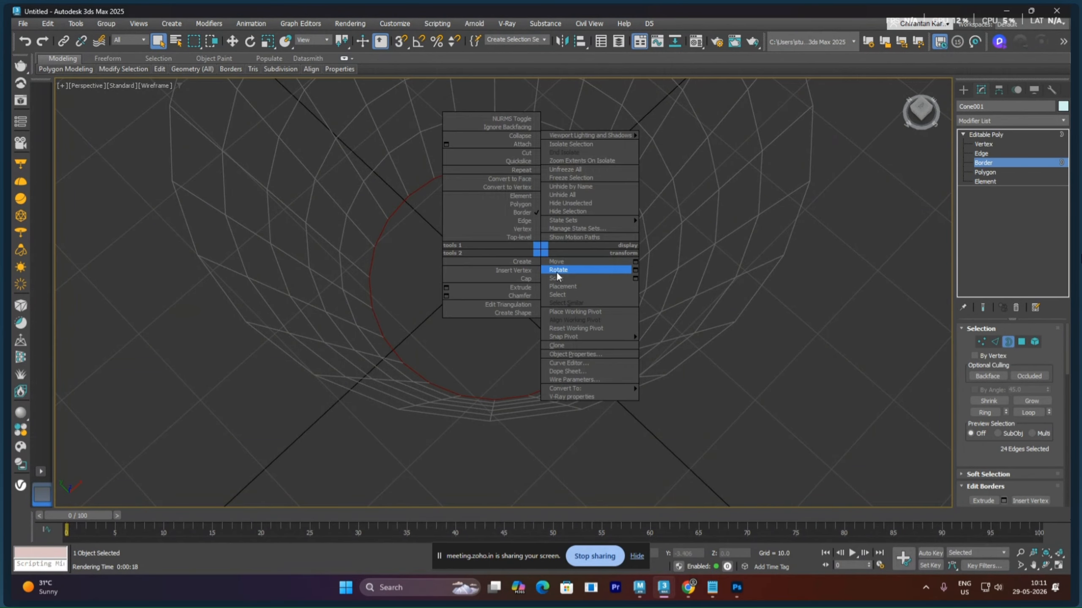
click(556, 278)
drag(494, 287, 465, 340)
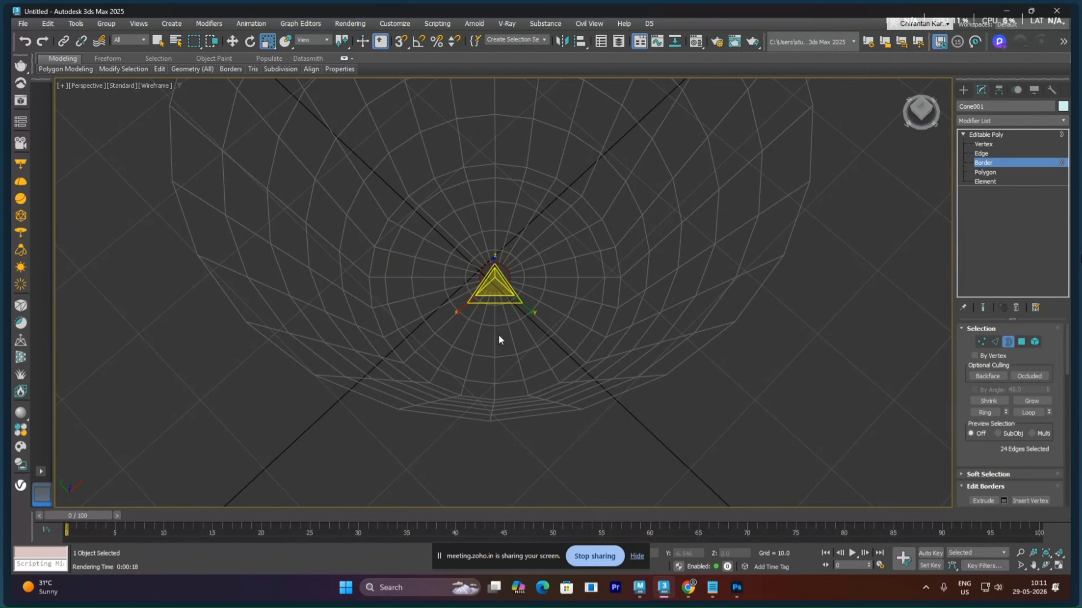
click(806, 333)
Add a Shell modifier to the whole pot to give its walls thickness
click(998, 135)
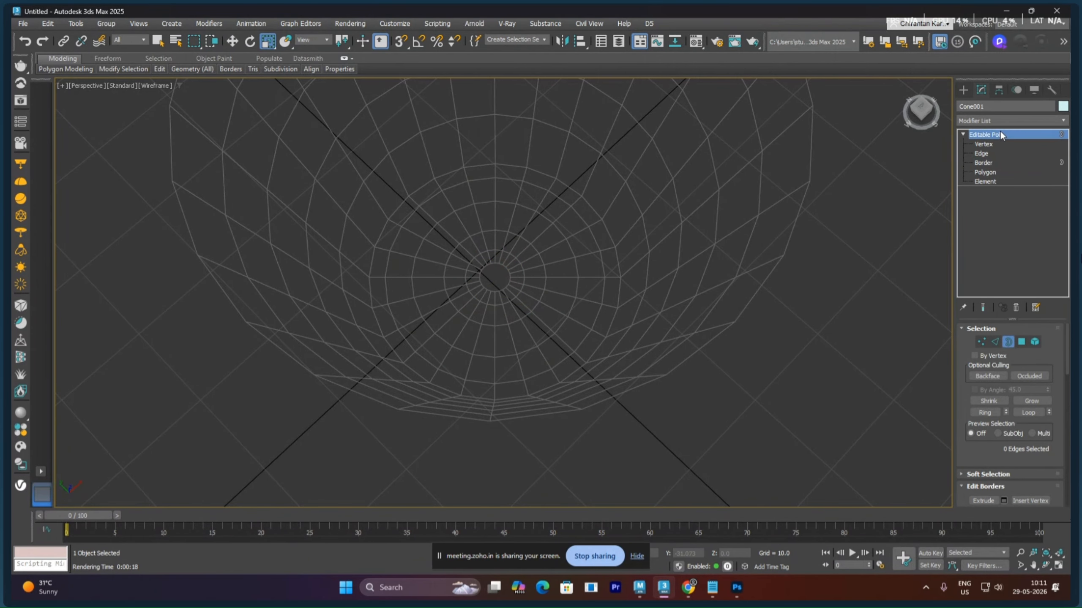
click(1001, 121)
text(s)
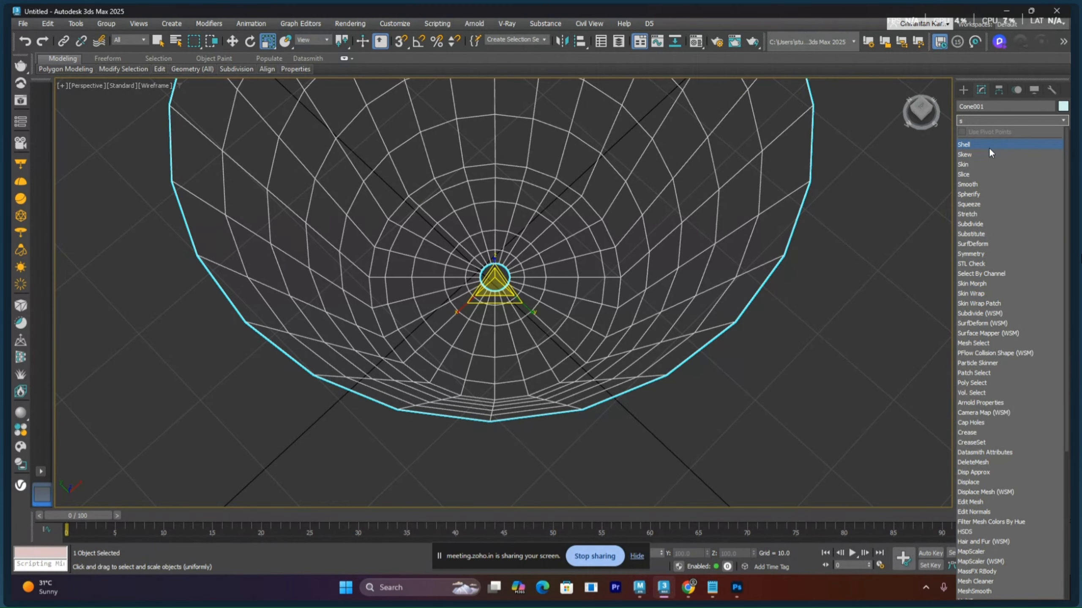
click(985, 145)
alt+middle_drag(762, 277, 605, 265)
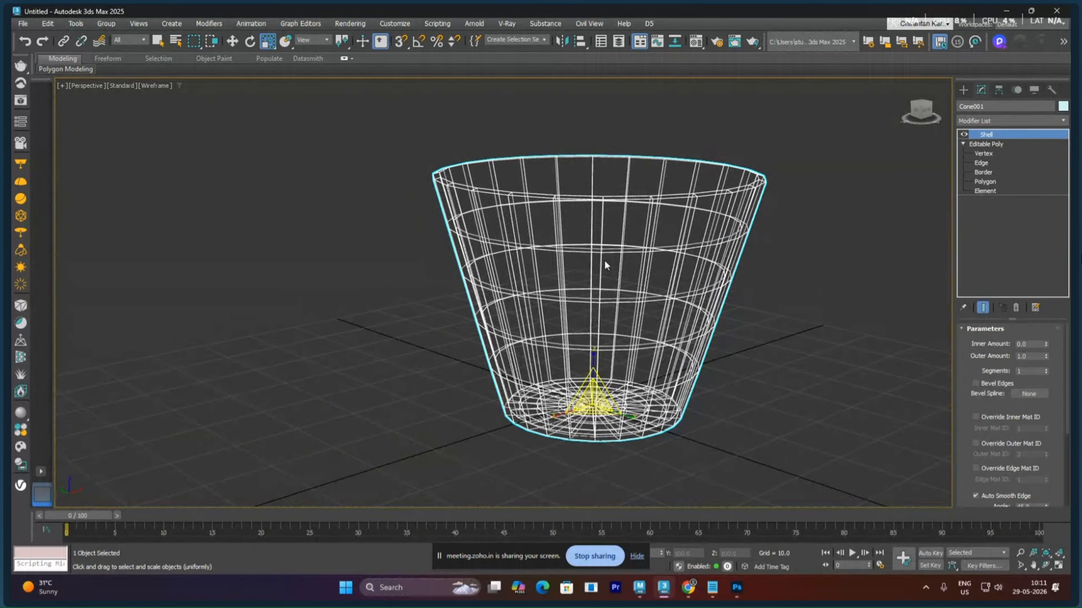
click(981, 144)
mouse_move(537, 247)
alt+middle_down()
mouse_move(515, 230)
mouse_move(517, 245)
alt+middle_up()
click(986, 134)
Add an Edit Poly modifier above Shell and show its sub-object levels
click(986, 121)
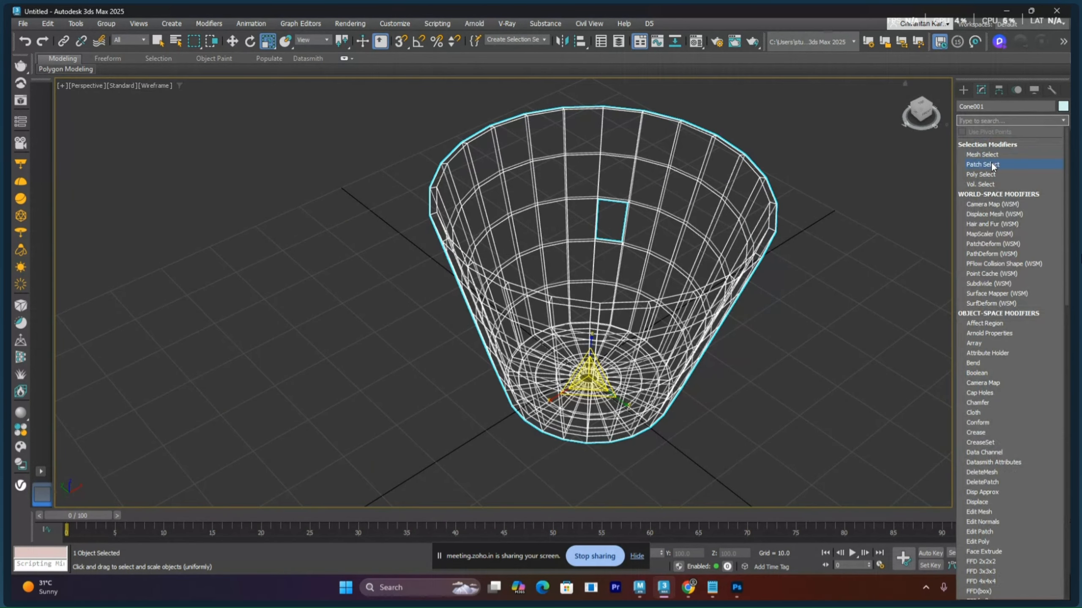
scroll(990, 161, down, 10)
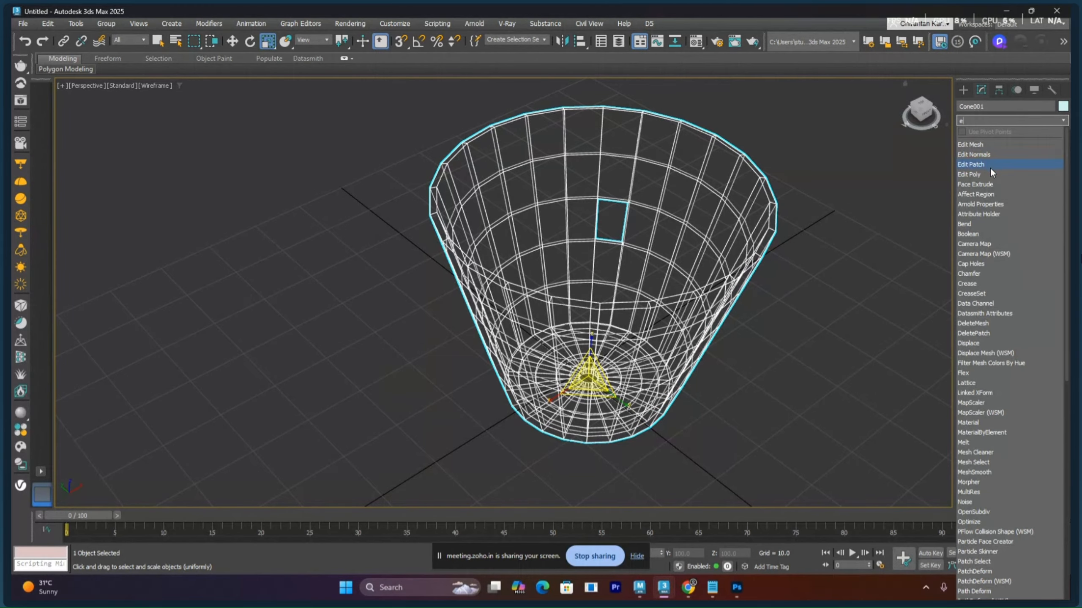
click(989, 167)
click(973, 135)
Select the outer horizontal edge loop just below the pot's rim and switch the viewport to shaded display with edged faces
click(992, 153)
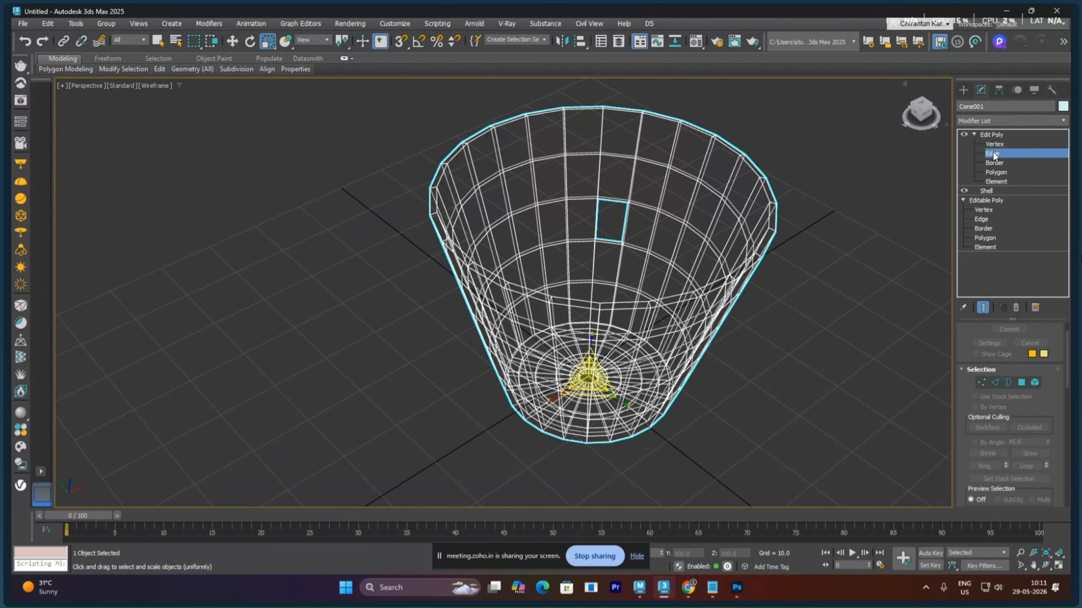
mouse_move(579, 276)
alt+middle_down()
mouse_move(580, 262)
mouse_move(547, 234)
mouse_move(560, 210)
mouse_move(716, 254)
mouse_move(715, 242)
alt+middle_up()
double_click(546, 230)
key(F3)
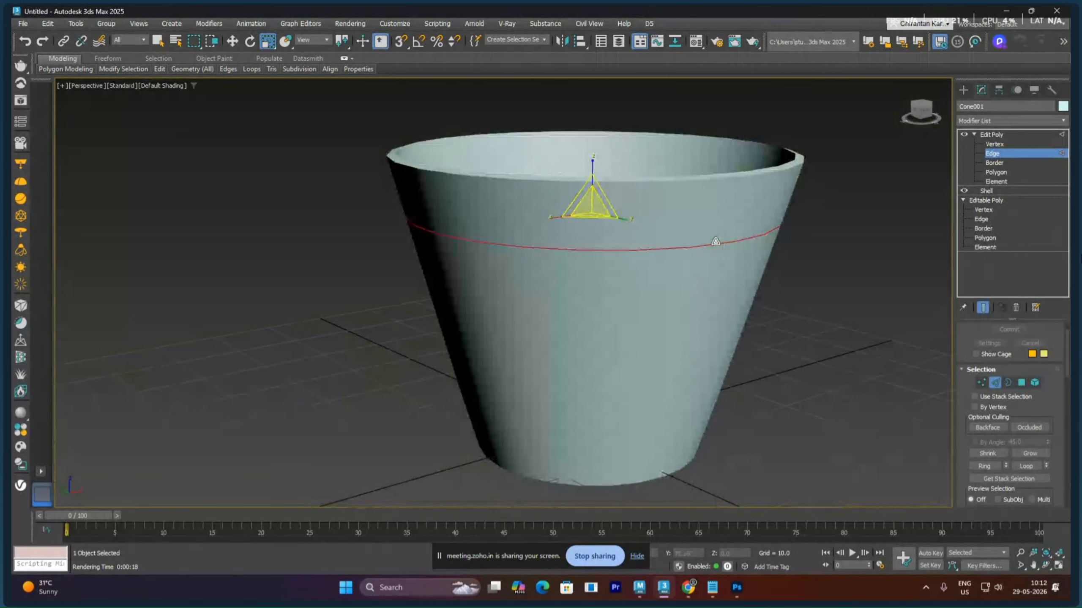
key(F4)
Chamfer the selected edge loop by about 0.918 with 0 segments
scroll(700, 280, up, 3)
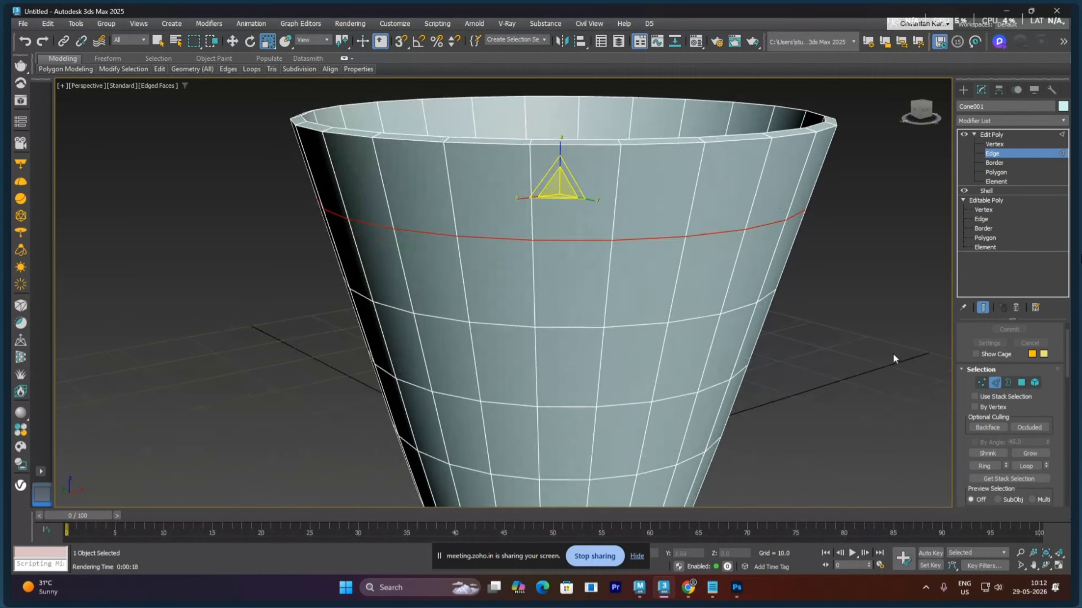
scroll(975, 383, down, 5)
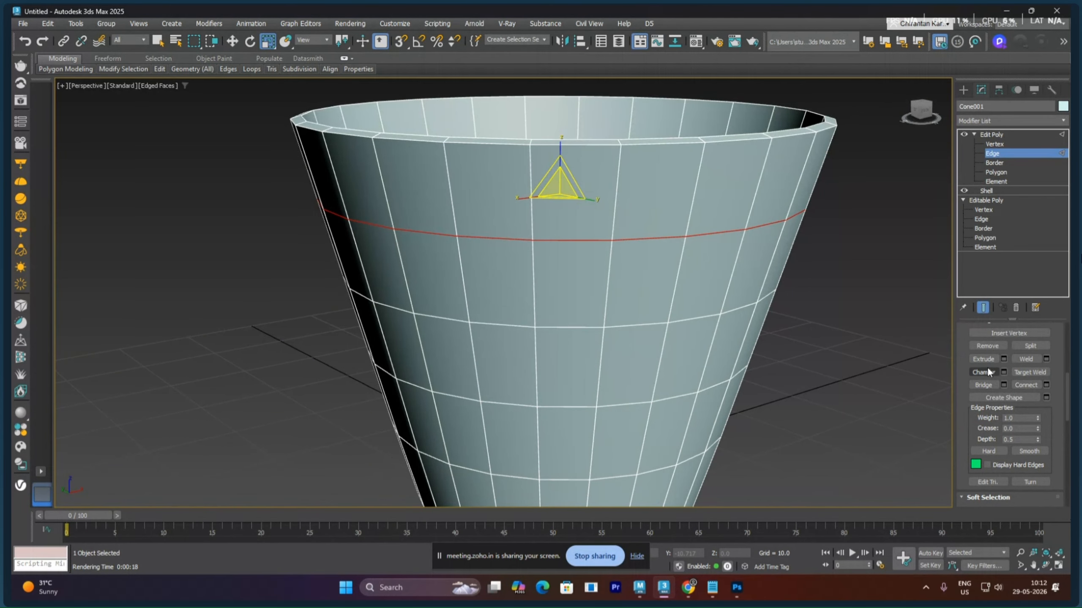
click(1003, 372)
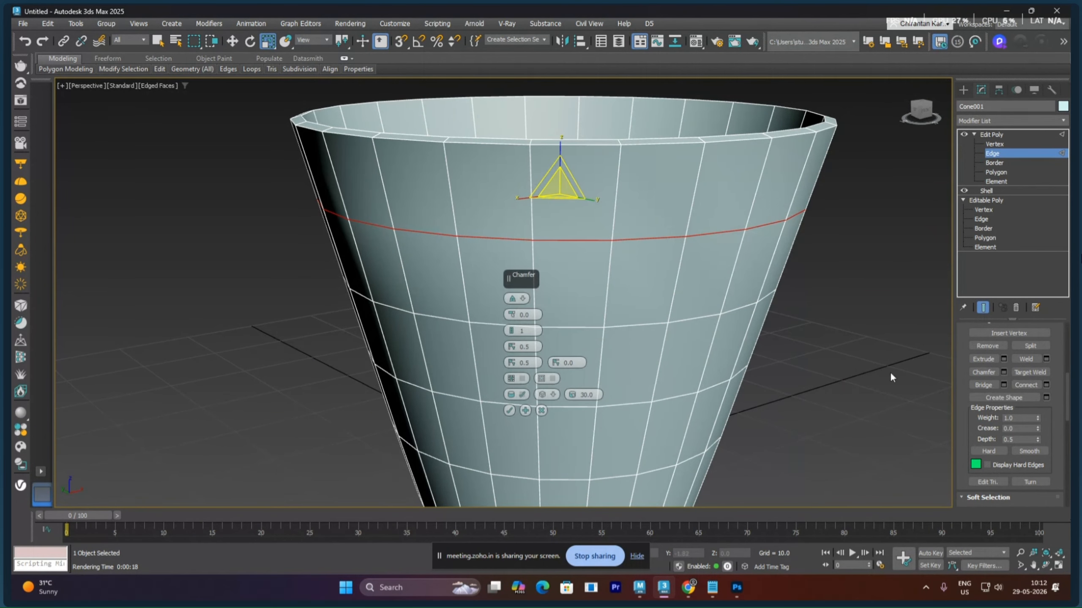
drag(511, 319, 510, 313)
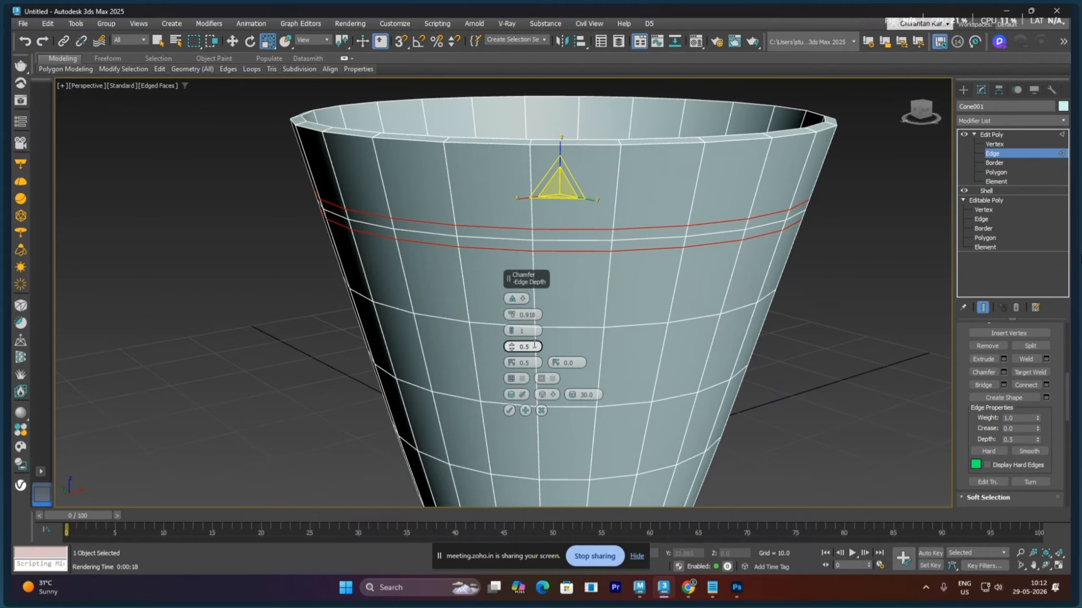
double_click(530, 328)
text(0)
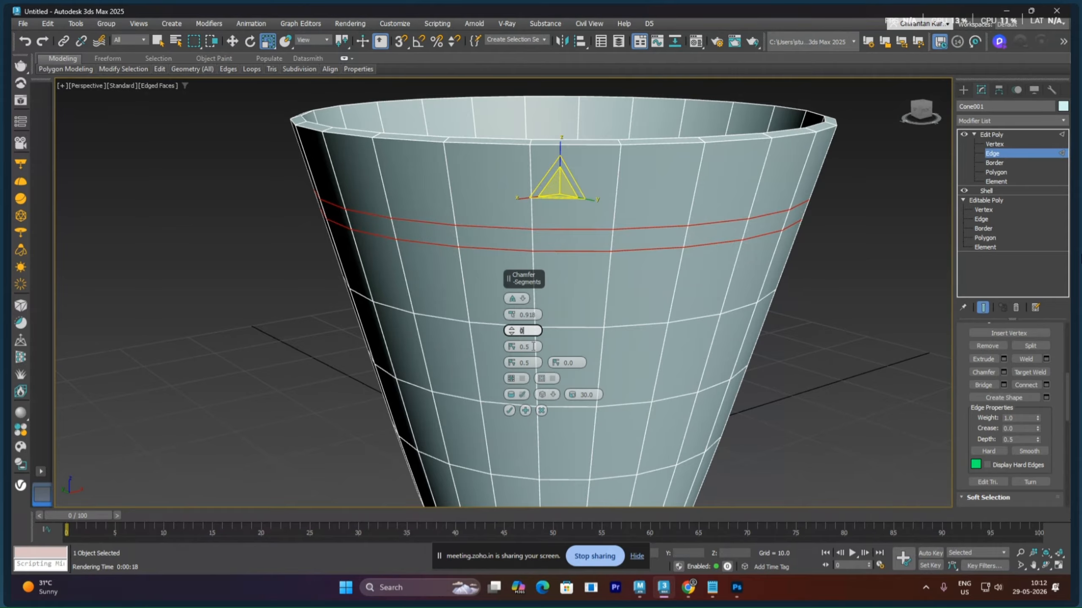
click(509, 410)
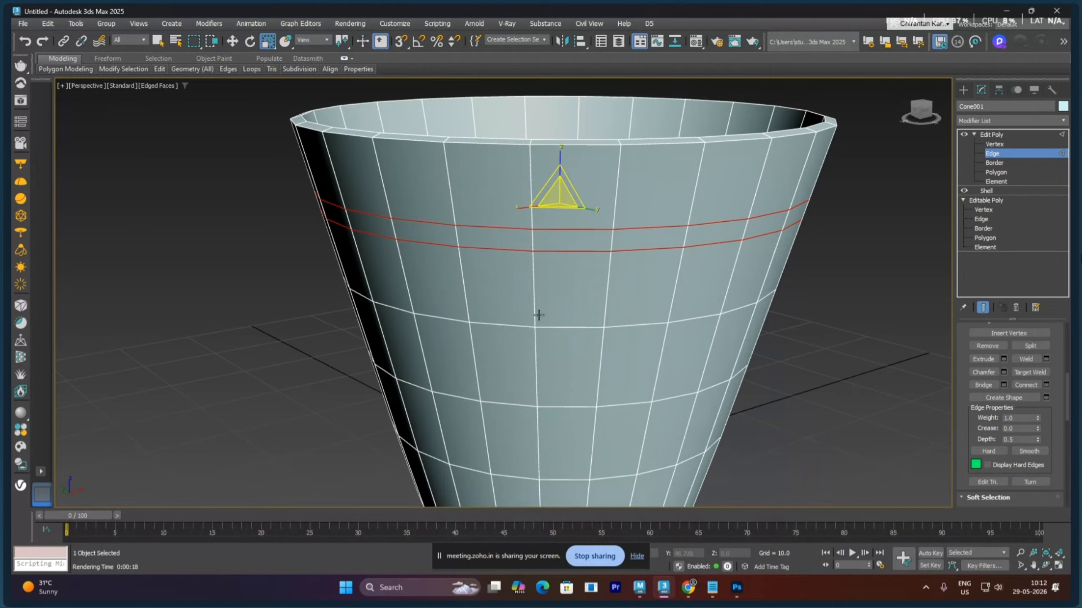
Select the narrow ring of polygons between the chamfered loops, extrude it outward as one continuous band by about 0.816, and leave polygon level
click(992, 172)
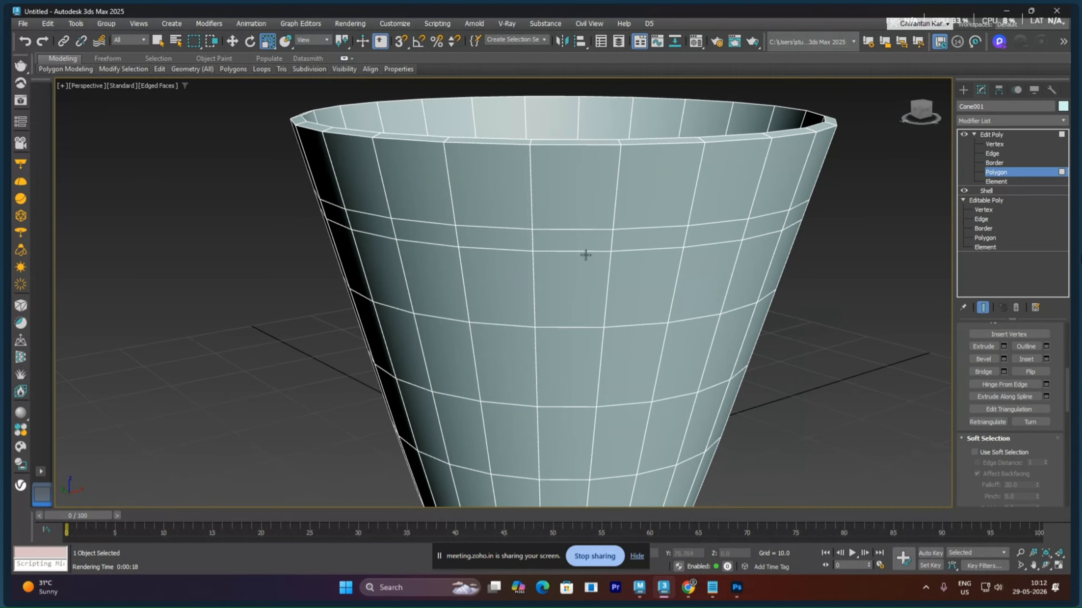
click(580, 241)
shift+click(670, 240)
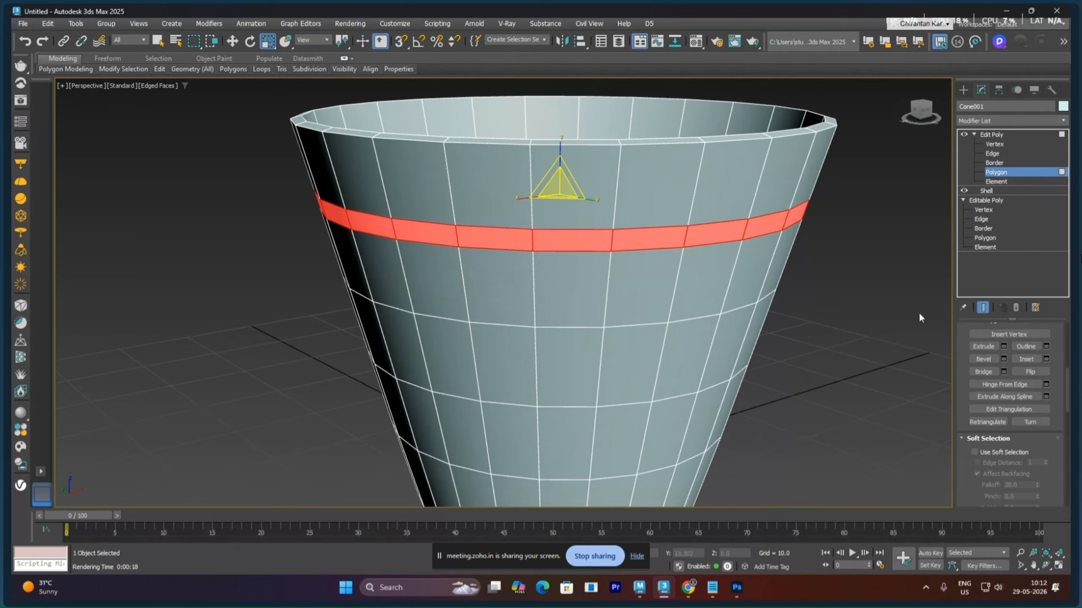
click(1003, 346)
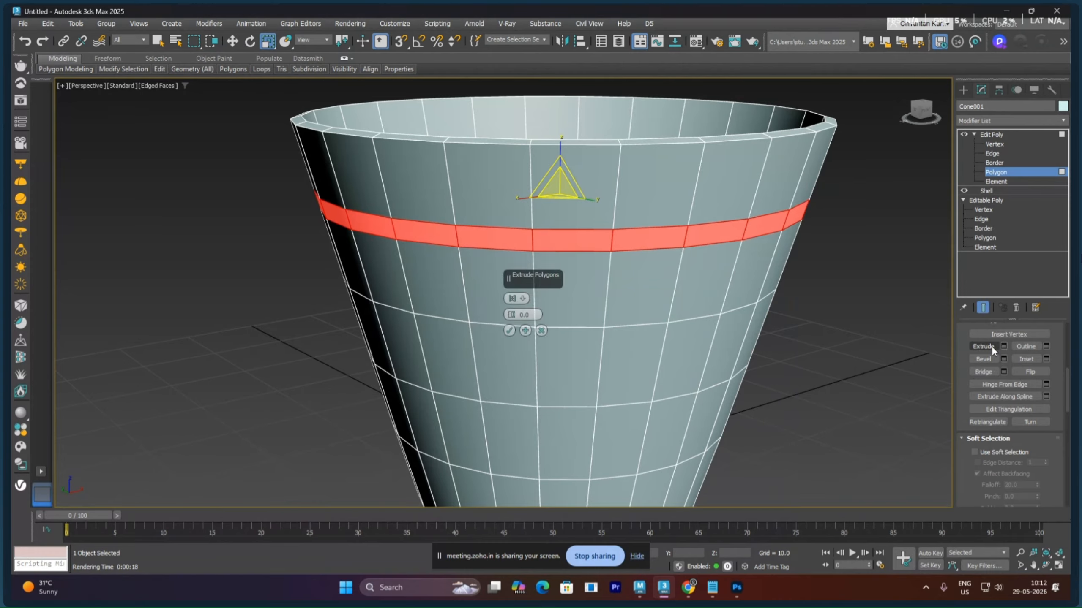
click(511, 301)
click(540, 315)
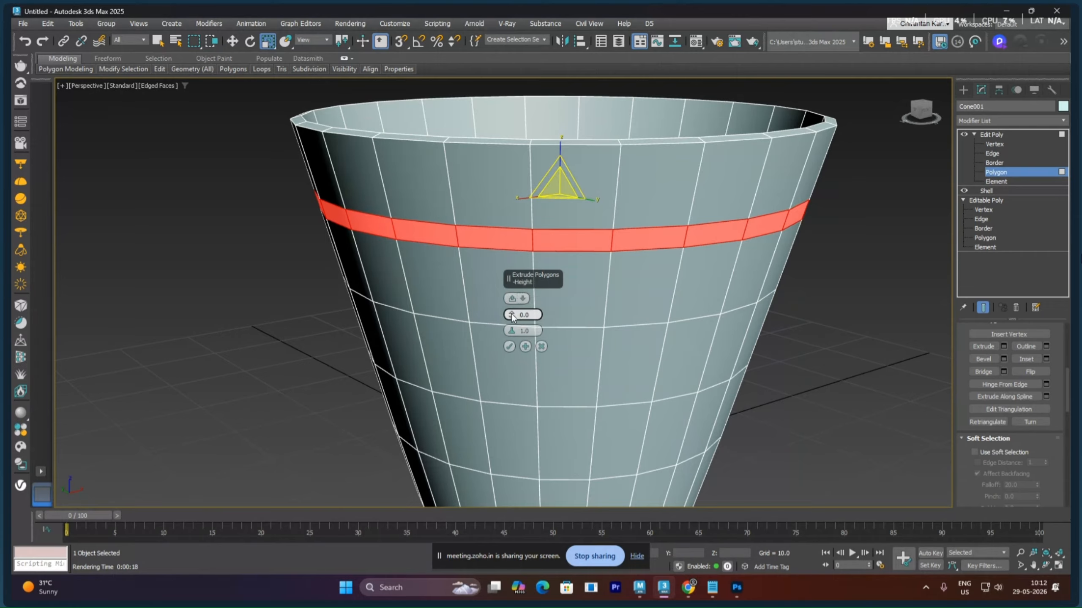
drag(512, 317, 514, 308)
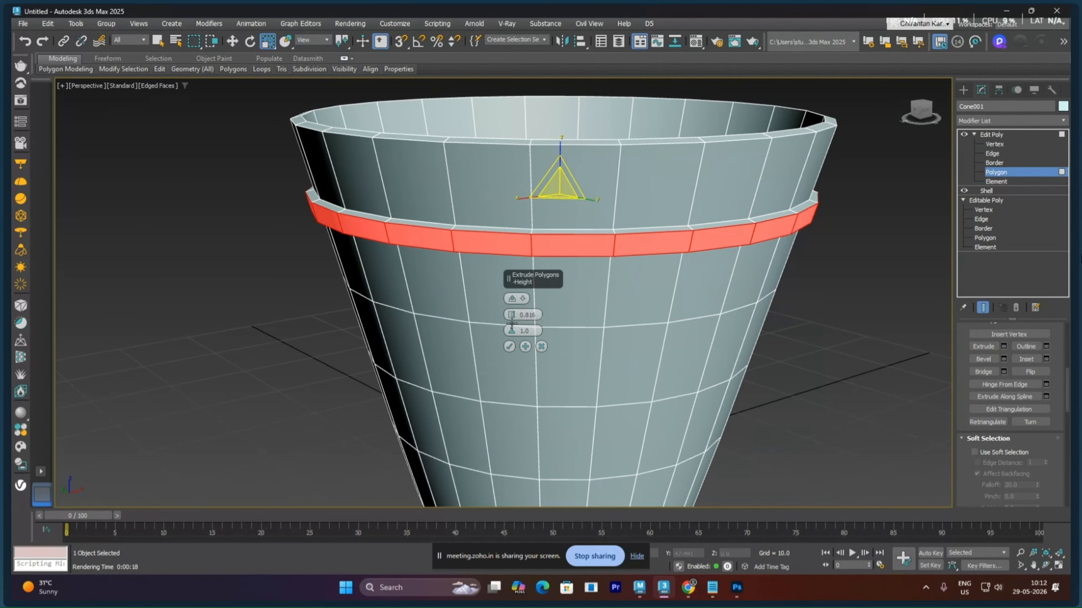
click(509, 348)
click(831, 335)
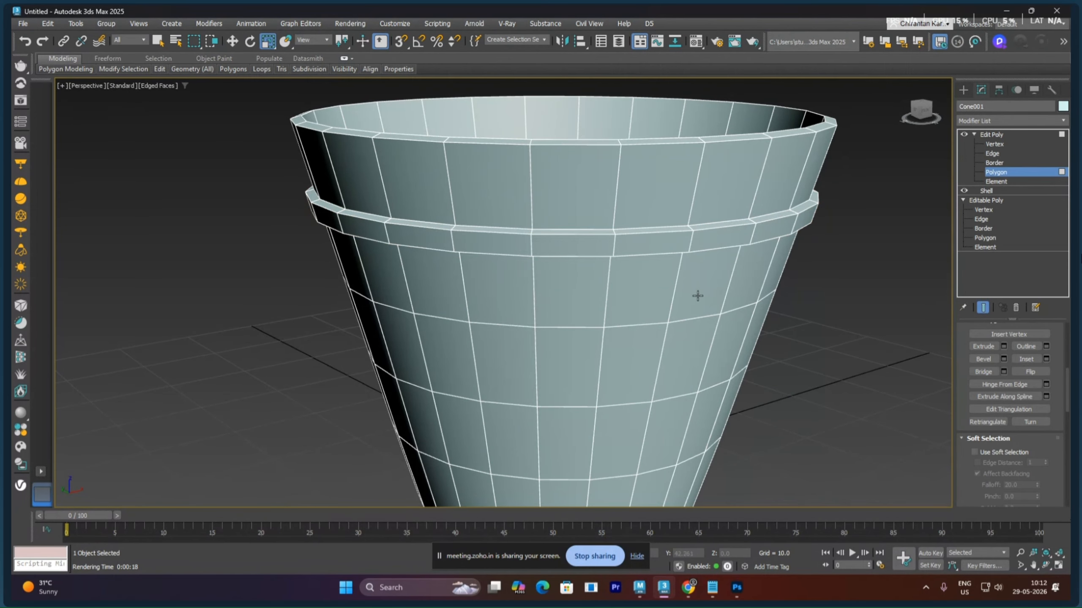
scroll(681, 294, down, 5)
alt+middle_drag(663, 322, 603, 311)
scroll(576, 323, up, 3)
click(989, 134)
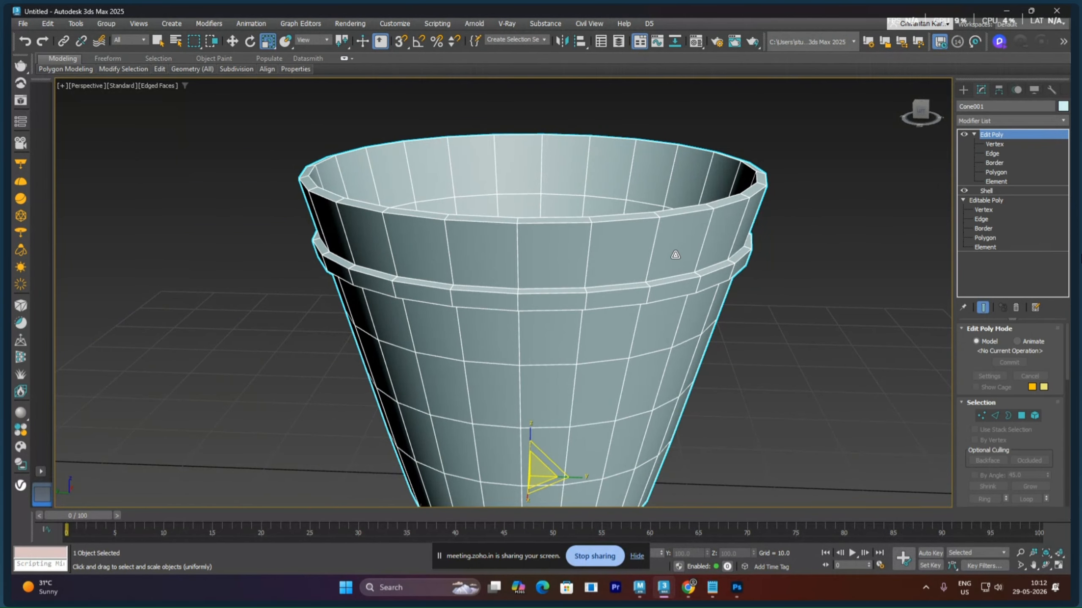
From the Material Editor, examine the Props_material.mat library and the available material types in the Material/Map Browser, then close the browser
key(m)
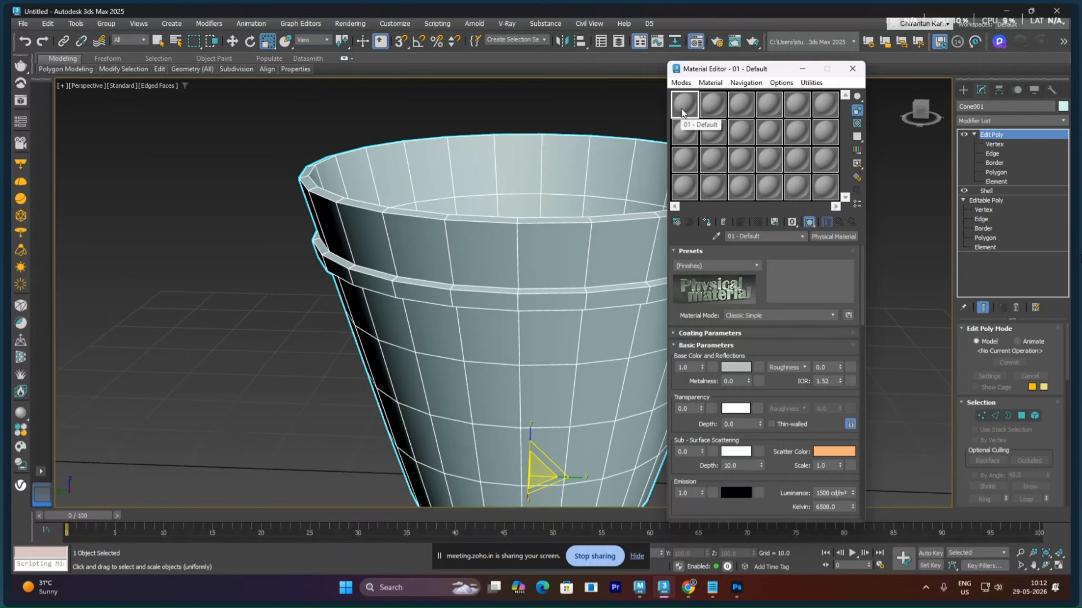
click(675, 221)
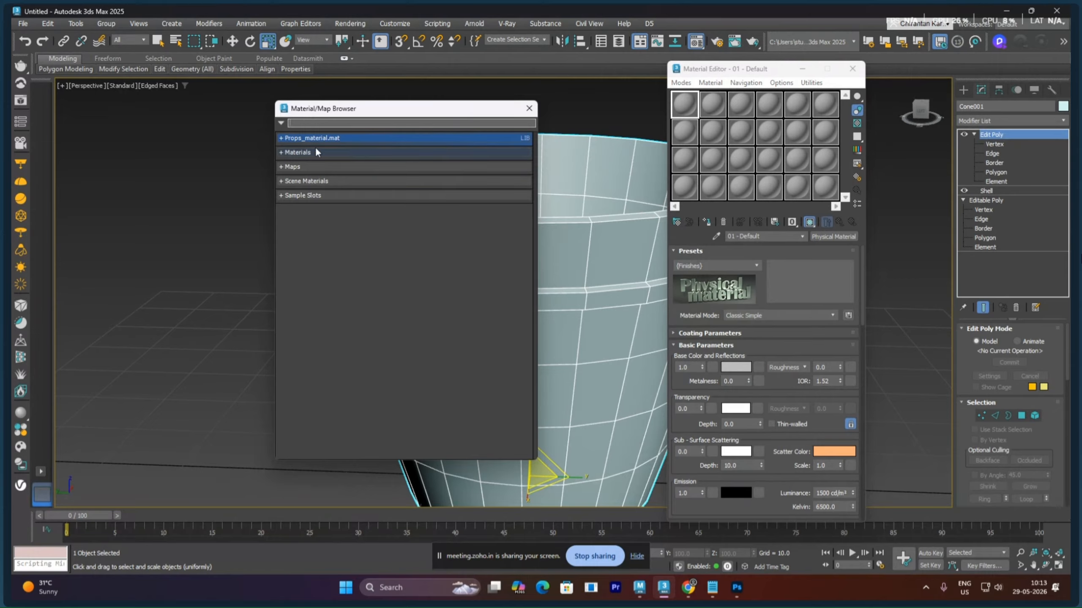
click(281, 138)
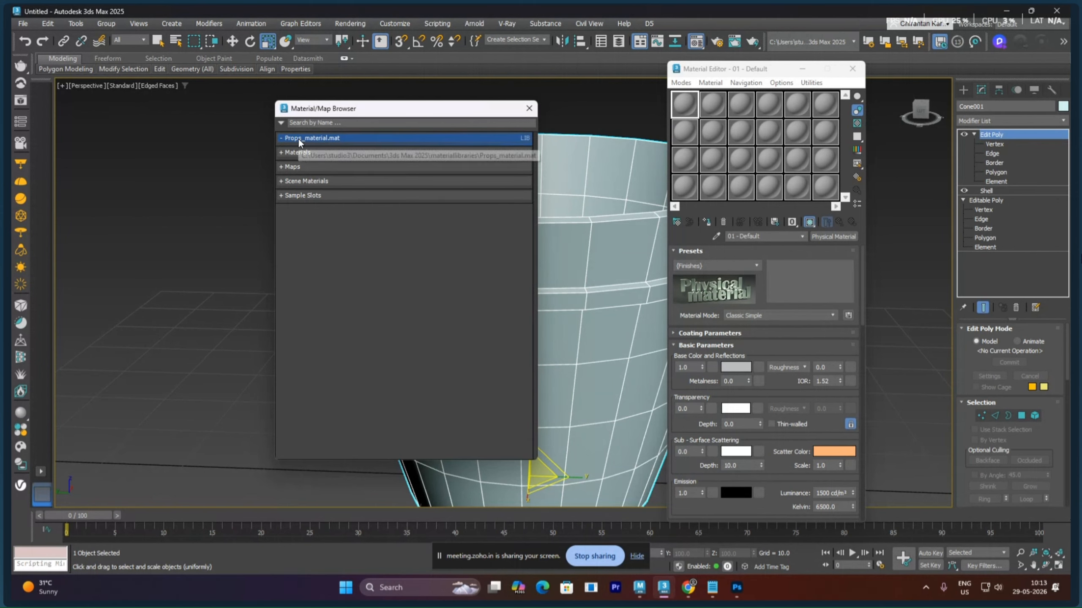
click(281, 152)
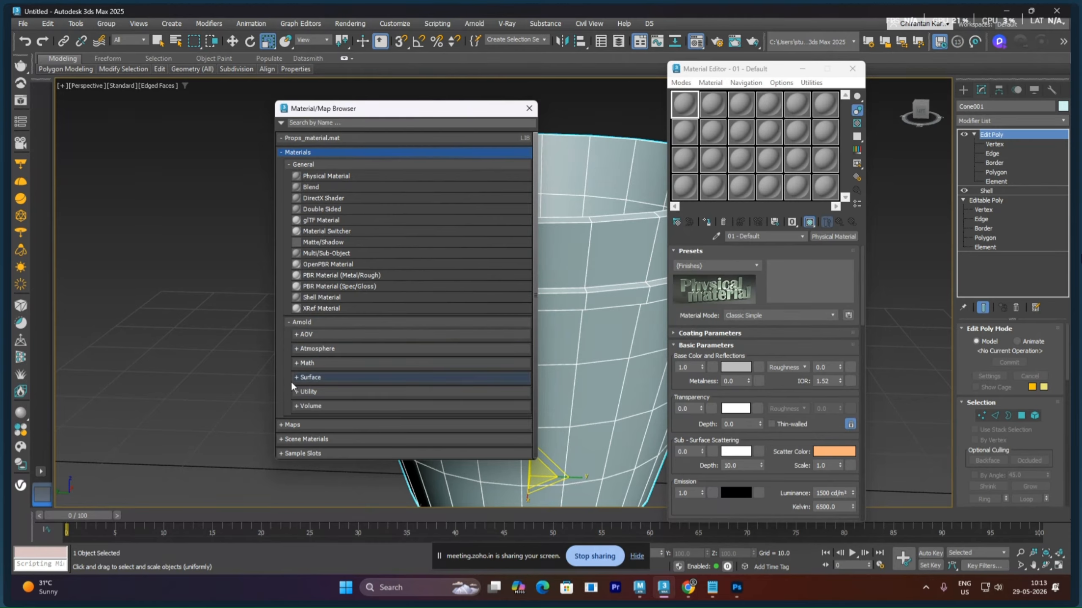
click(529, 108)
Open Render Setup and set the renderer to V-Ray 7
click(356, 24)
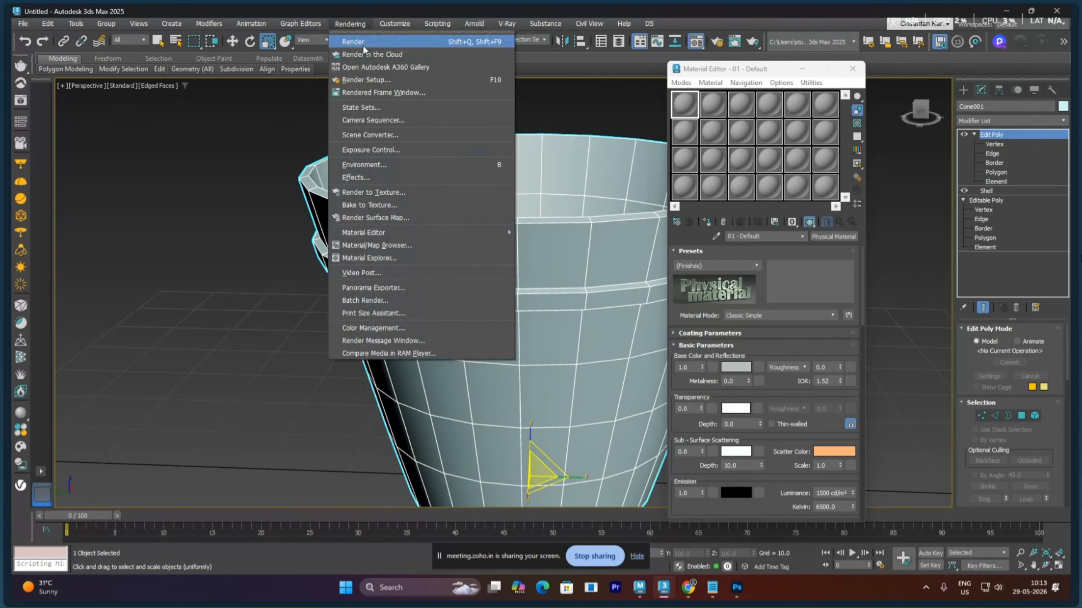
click(375, 79)
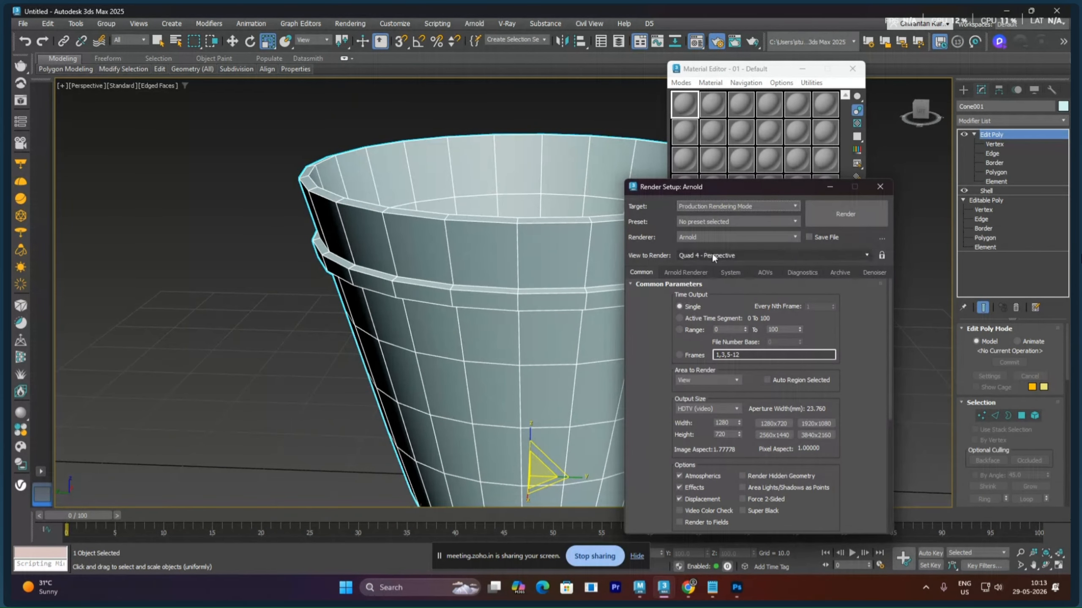
click(710, 238)
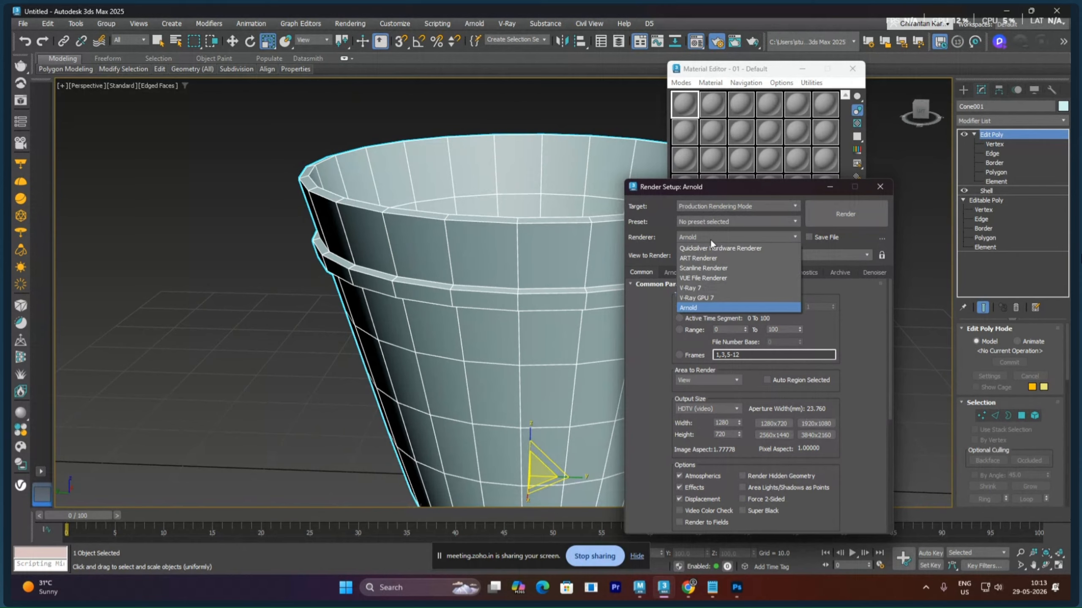
click(710, 288)
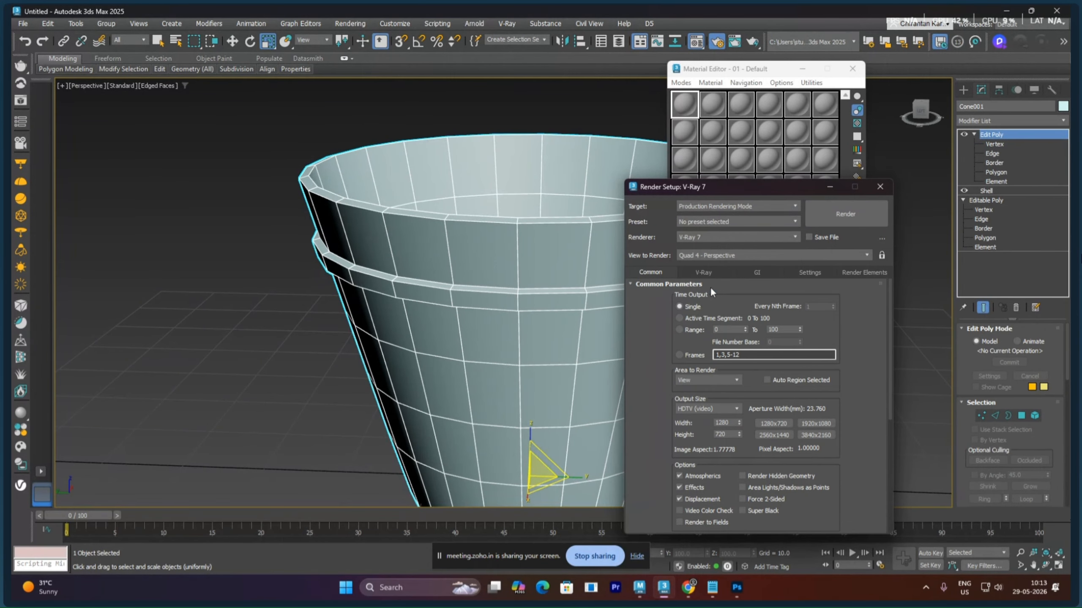
Load Old_G_Texture, New_G_Texture and G_Mud from the Props_material.mat library into the first three sample slots of the Material Editor
click(879, 186)
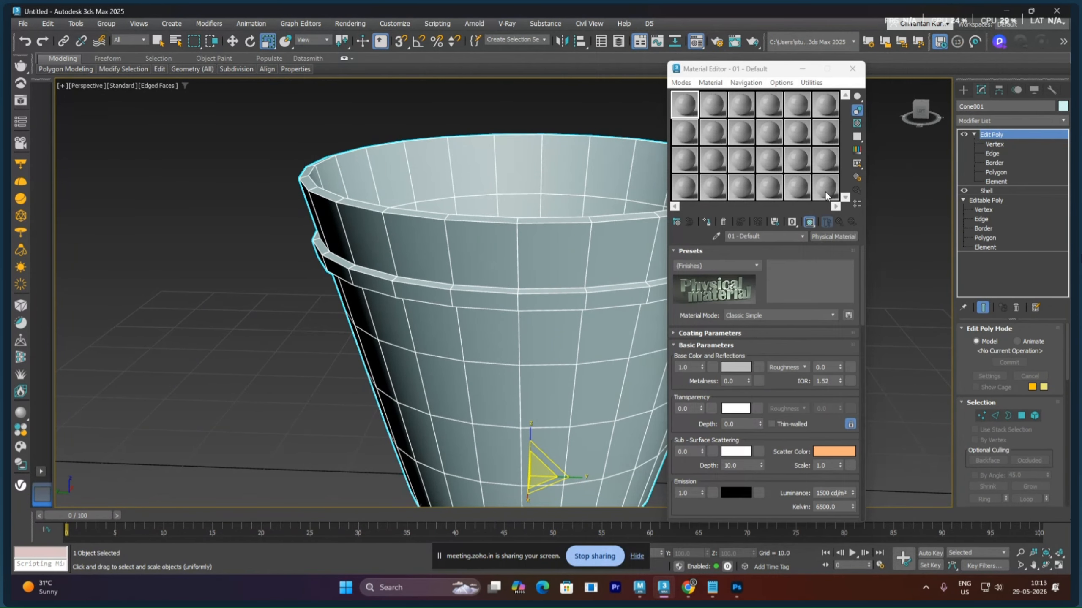
click(677, 221)
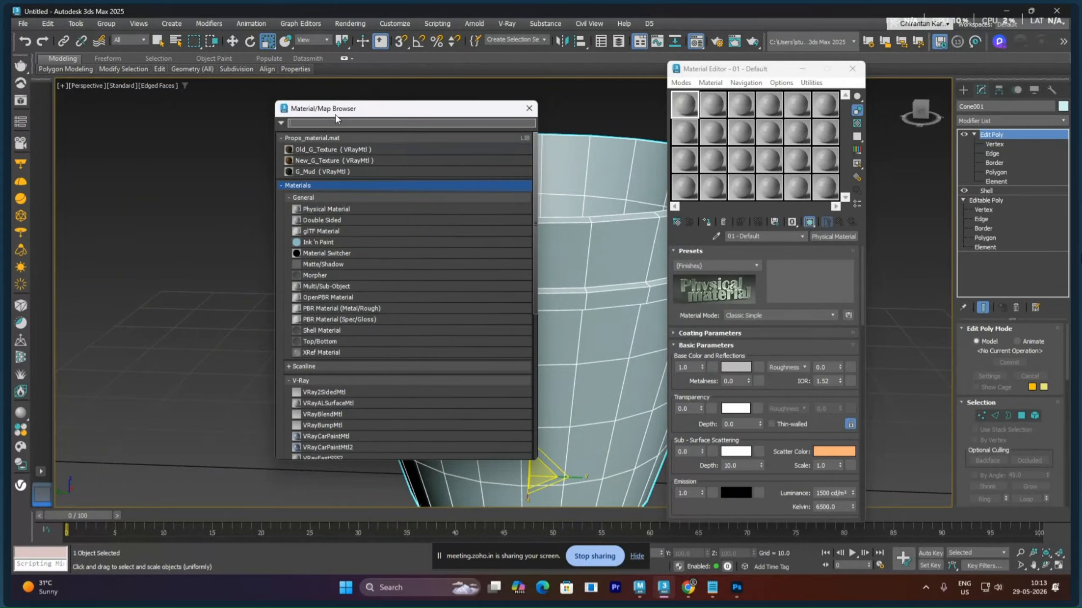
drag(335, 112, 229, 112)
click(677, 111)
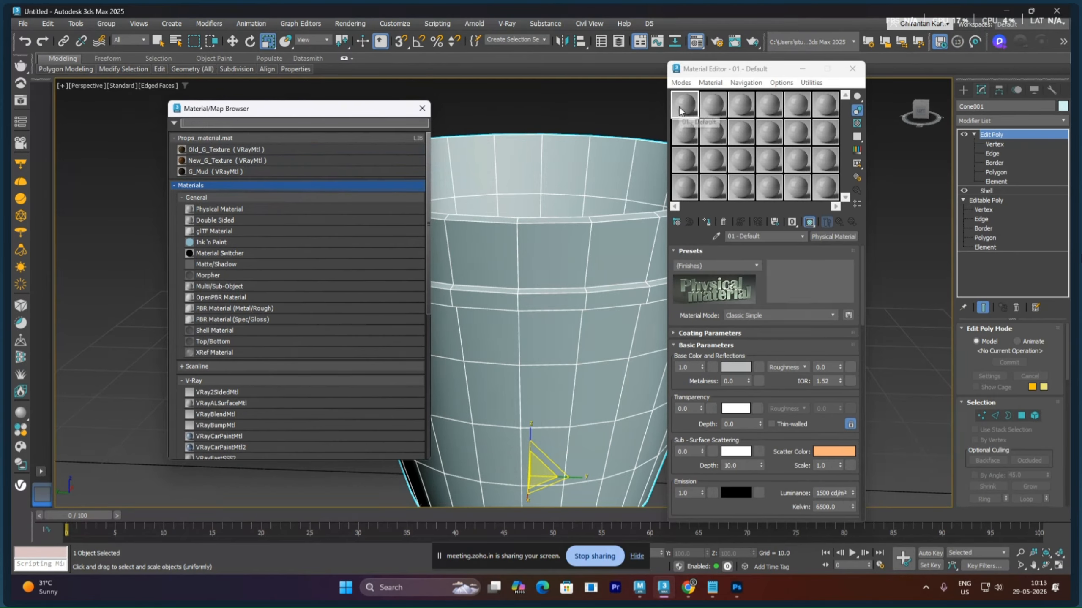
double_click(225, 150)
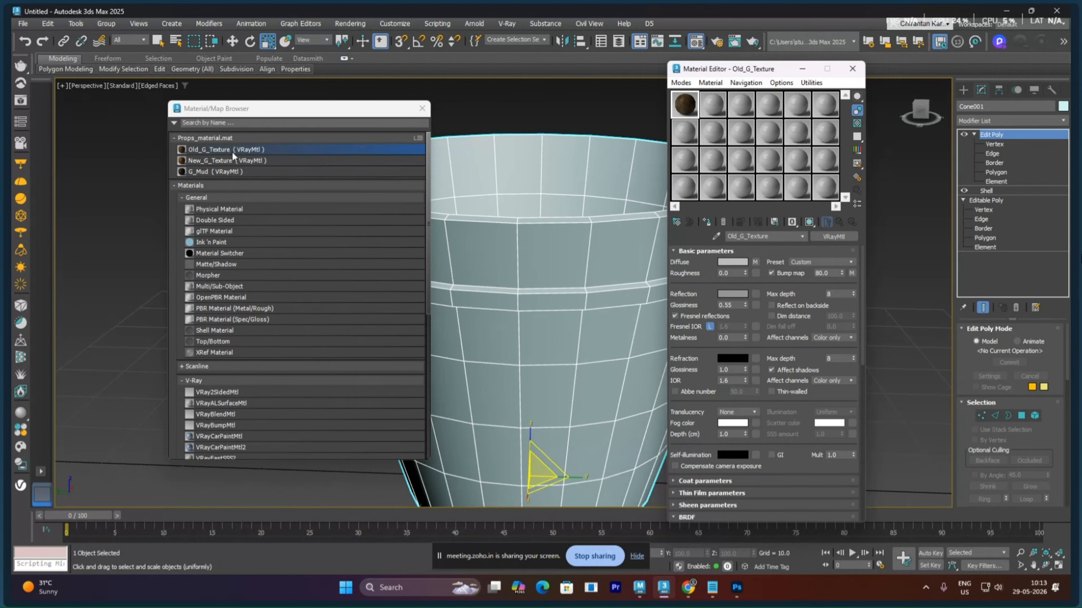
click(706, 111)
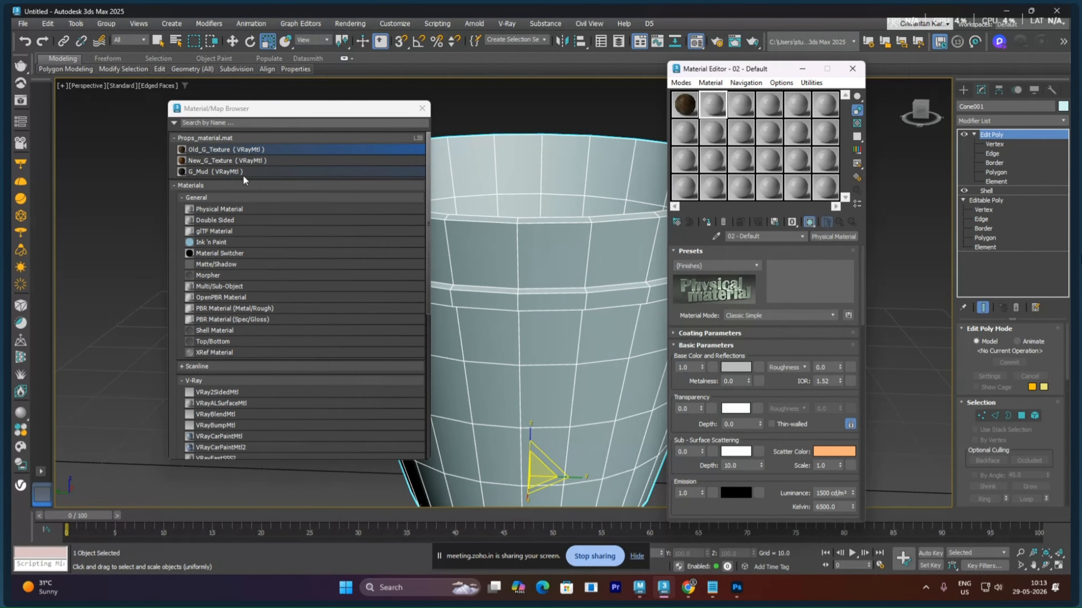
click(220, 160)
double_click(220, 161)
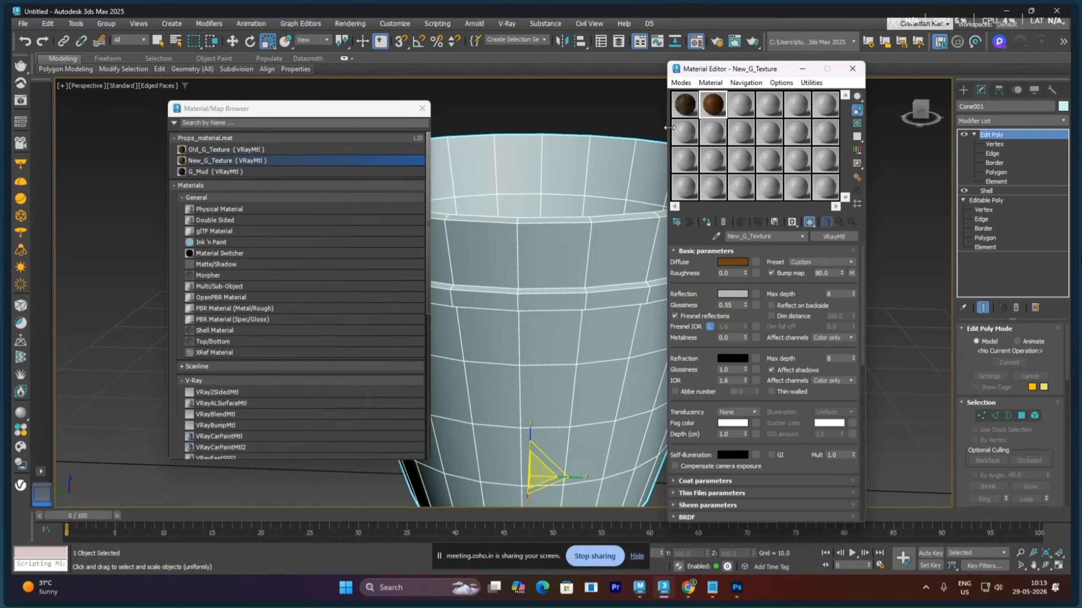
click(743, 108)
double_click(237, 171)
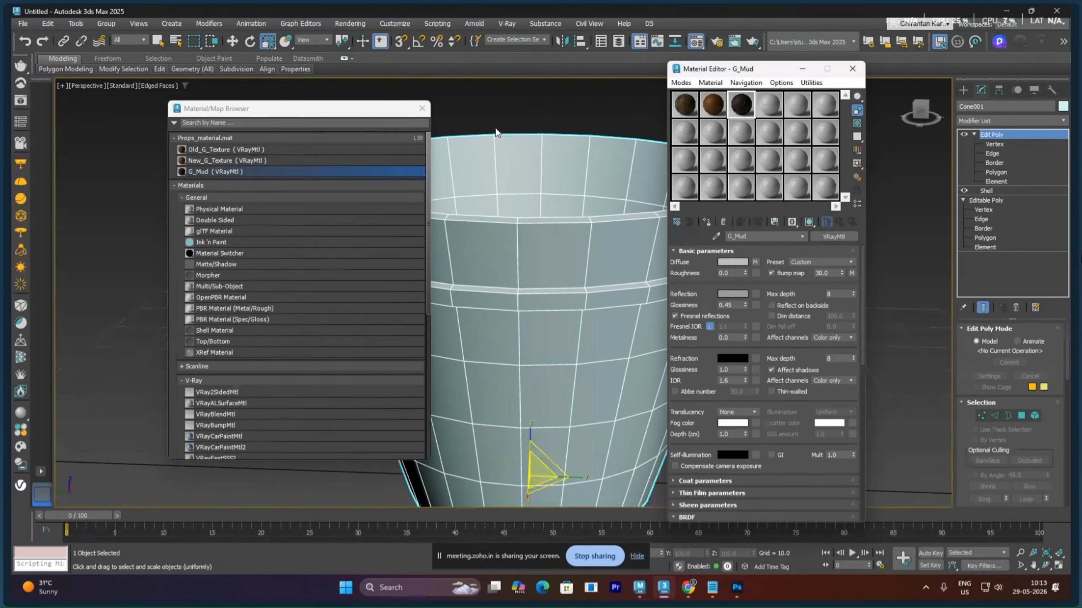
click(422, 108)
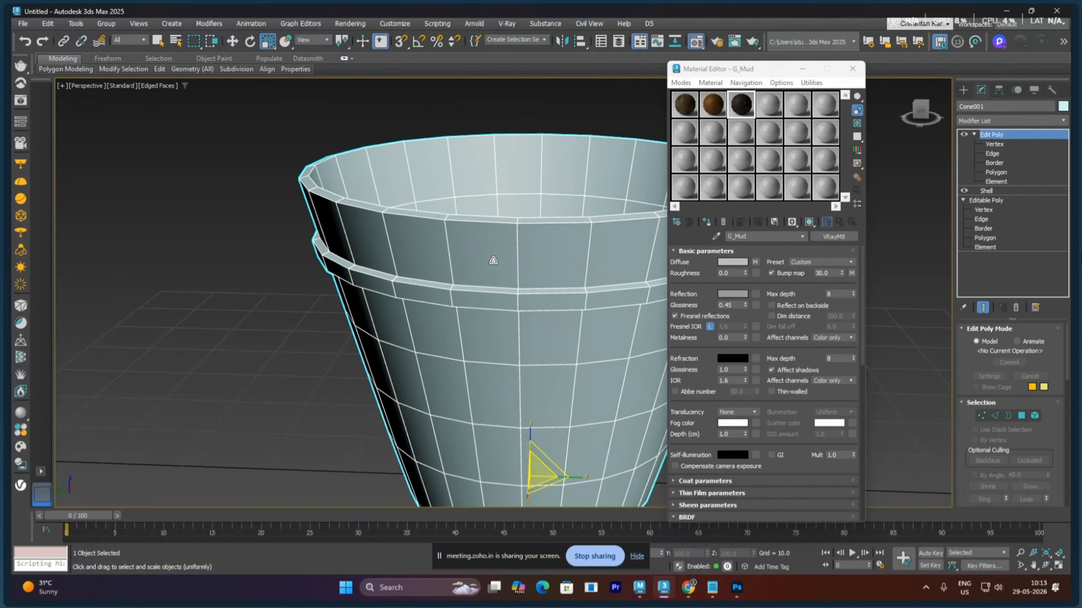
Try Old_G_Texture, New_G_Texture and G_Mud one after another on the selected pot to compare their looks
click(684, 106)
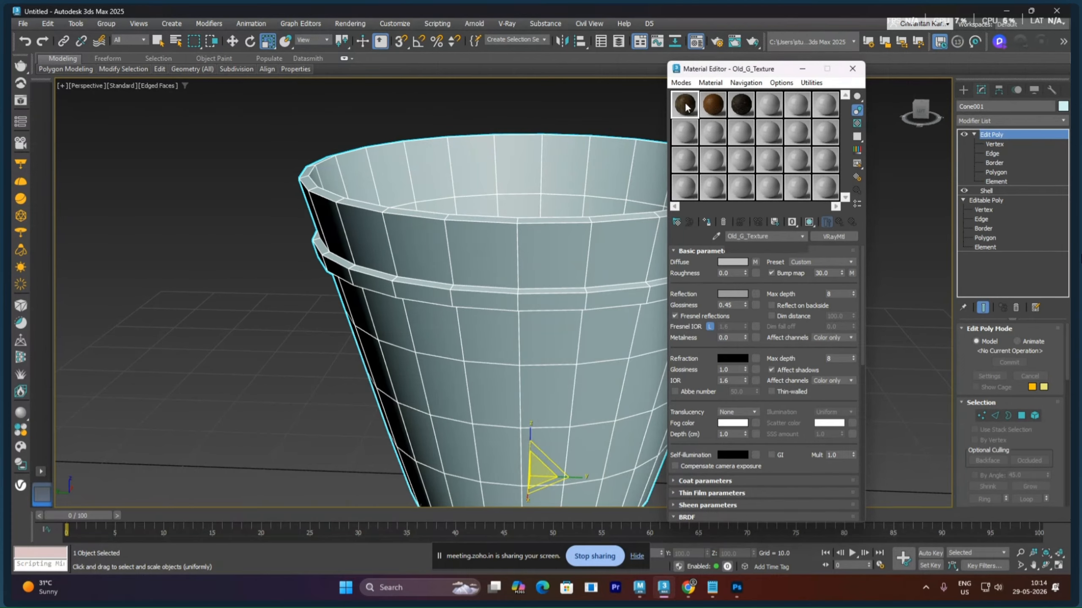
click(709, 225)
middle_drag(543, 258, 481, 249)
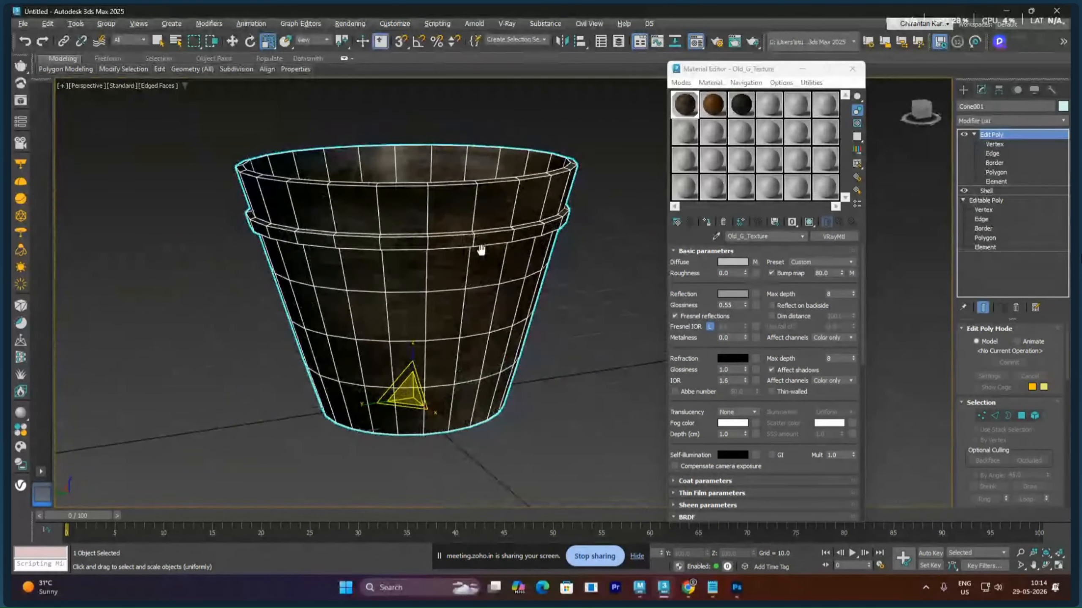
click(708, 108)
click(706, 222)
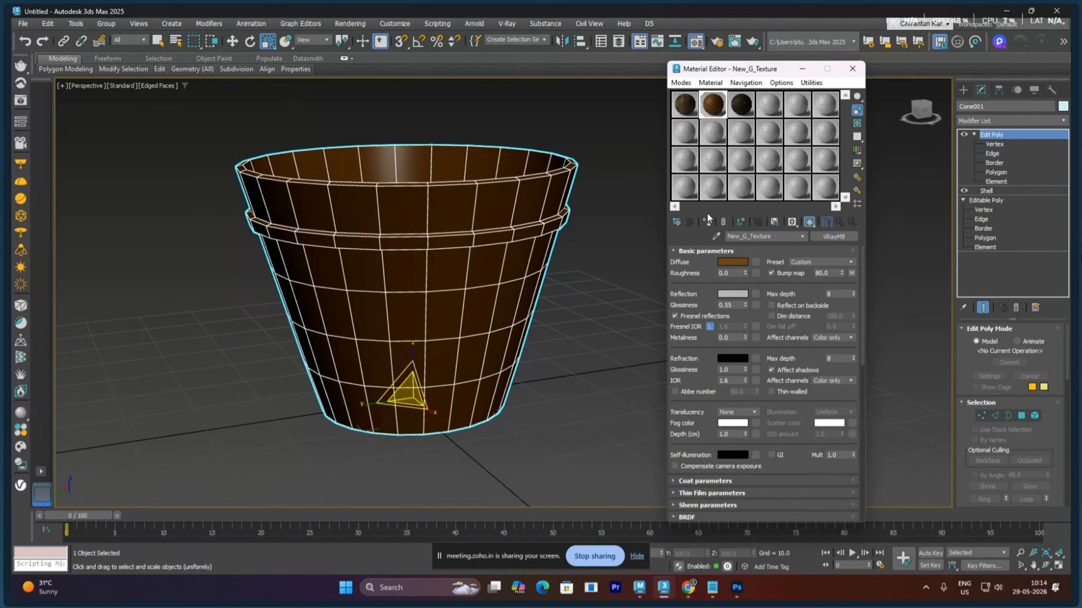
click(741, 104)
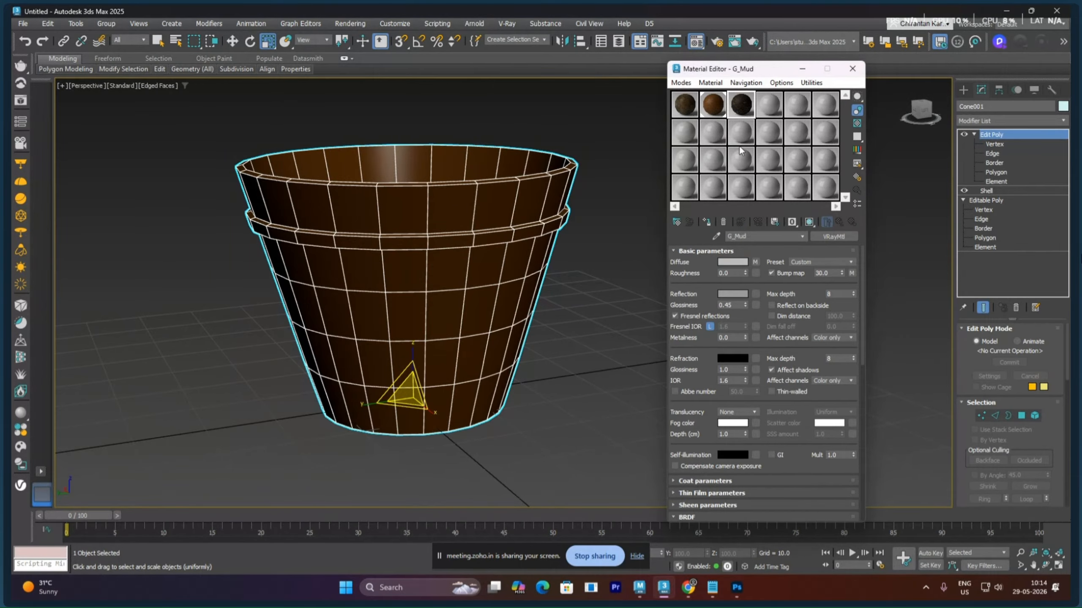
click(706, 222)
mouse_move(490, 269)
alt+middle_down()
mouse_move(522, 205)
mouse_move(512, 244)
mouse_move(494, 261)
mouse_move(490, 252)
alt+middle_up()
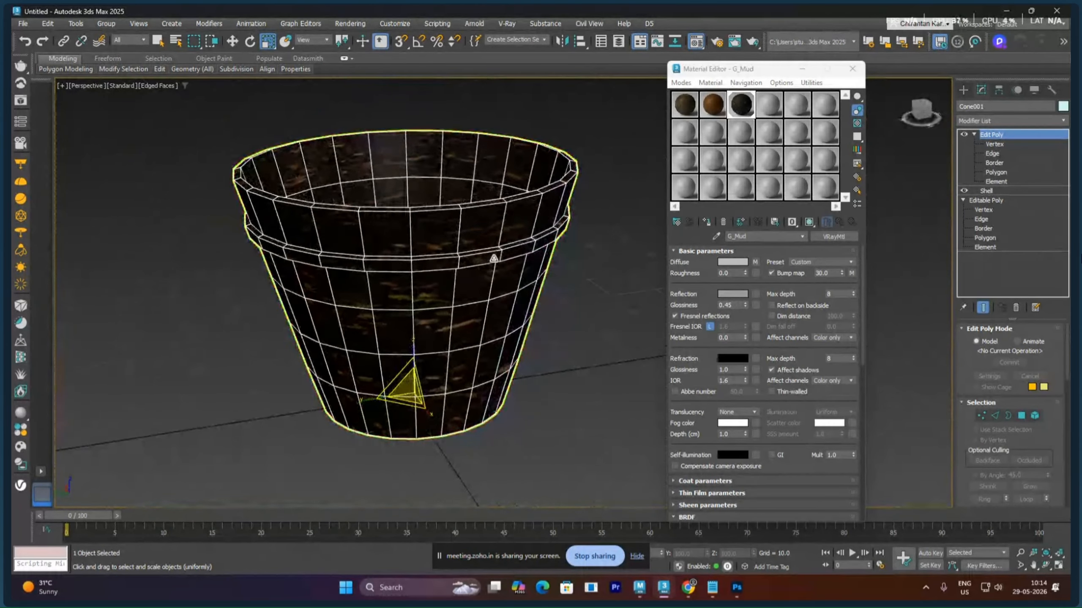
Assign Old_G_Texture to the pot and close the Material Editor
double_click(686, 110)
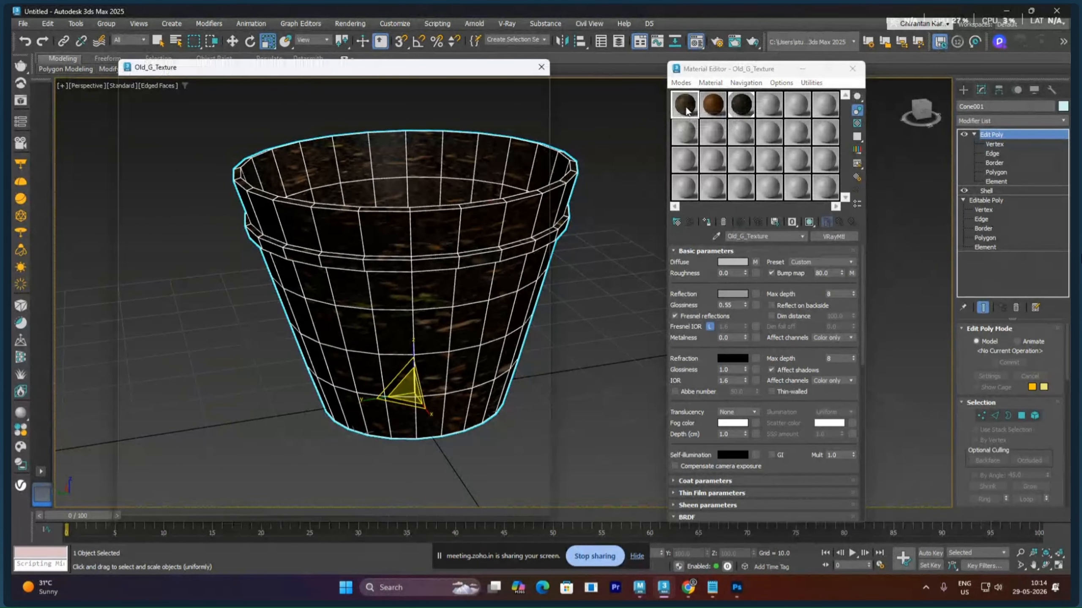
click(545, 73)
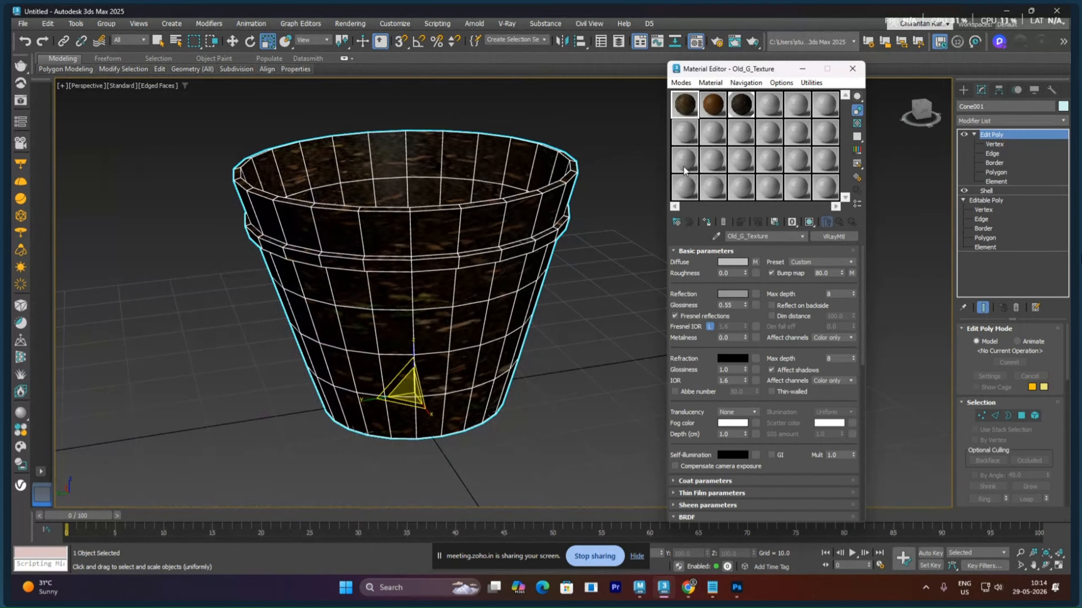
click(705, 222)
alt+middle_drag(617, 290, 542, 281)
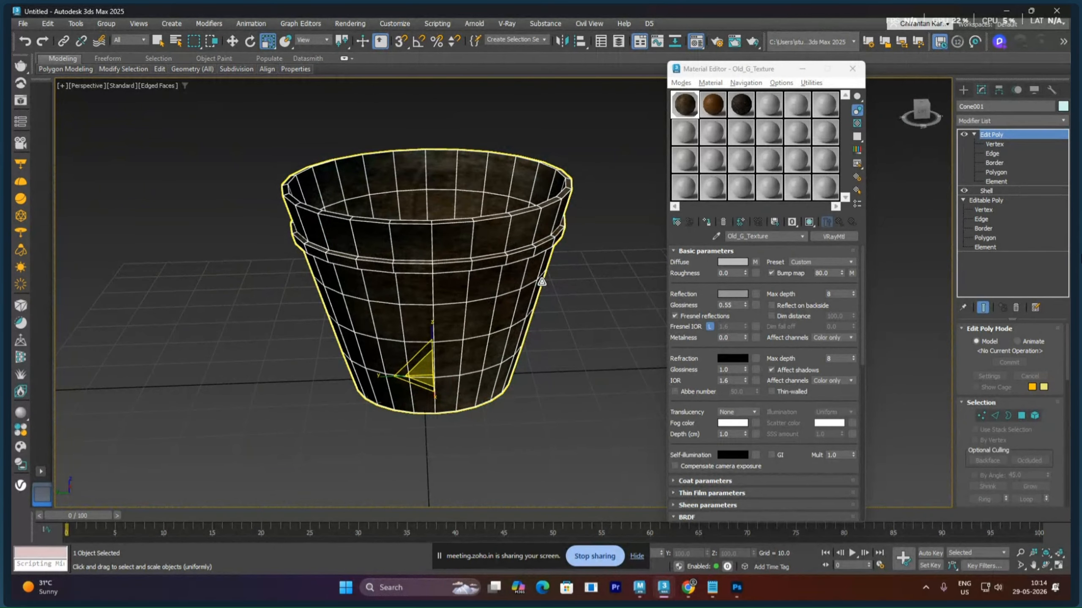
click(852, 69)
Reset the scene to start with an empty one
click(23, 23)
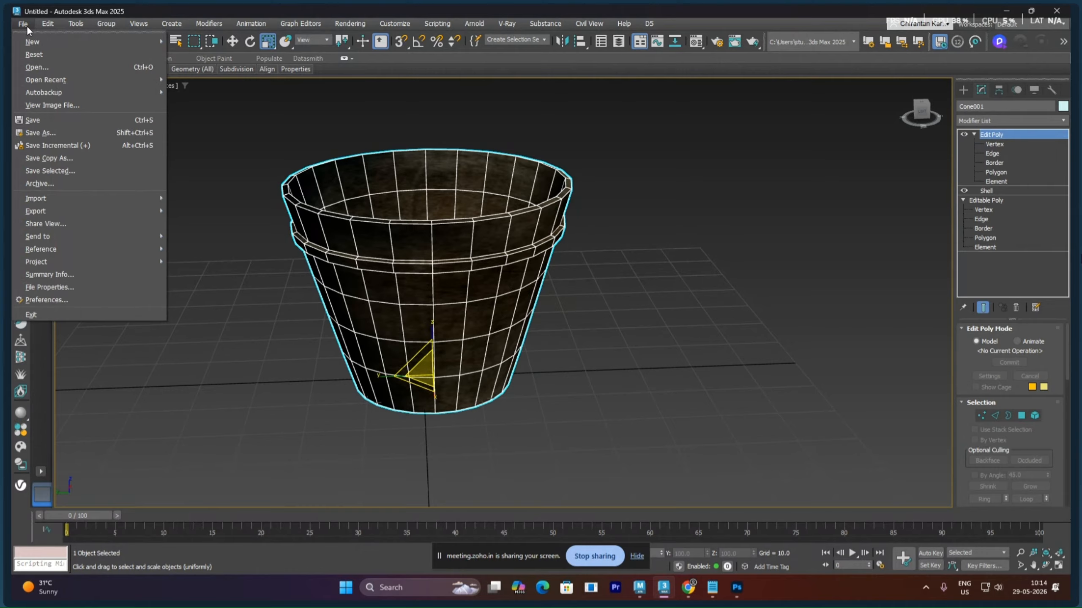
click(35, 48)
click(539, 315)
click(513, 310)
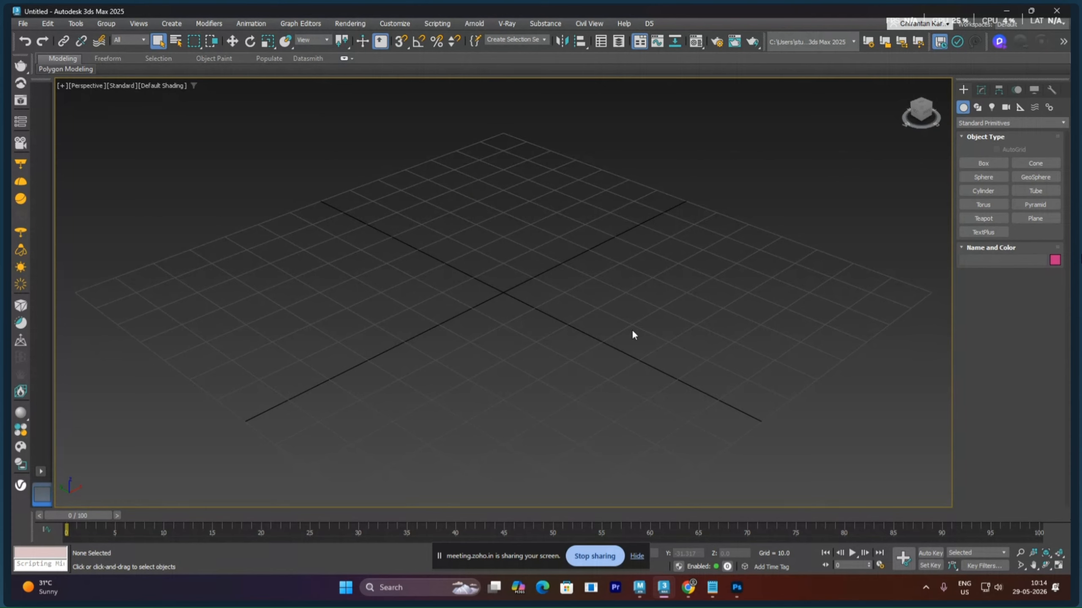
Create a sphere with a radius of about 8.49 on the grid, near the X axis
click(991, 176)
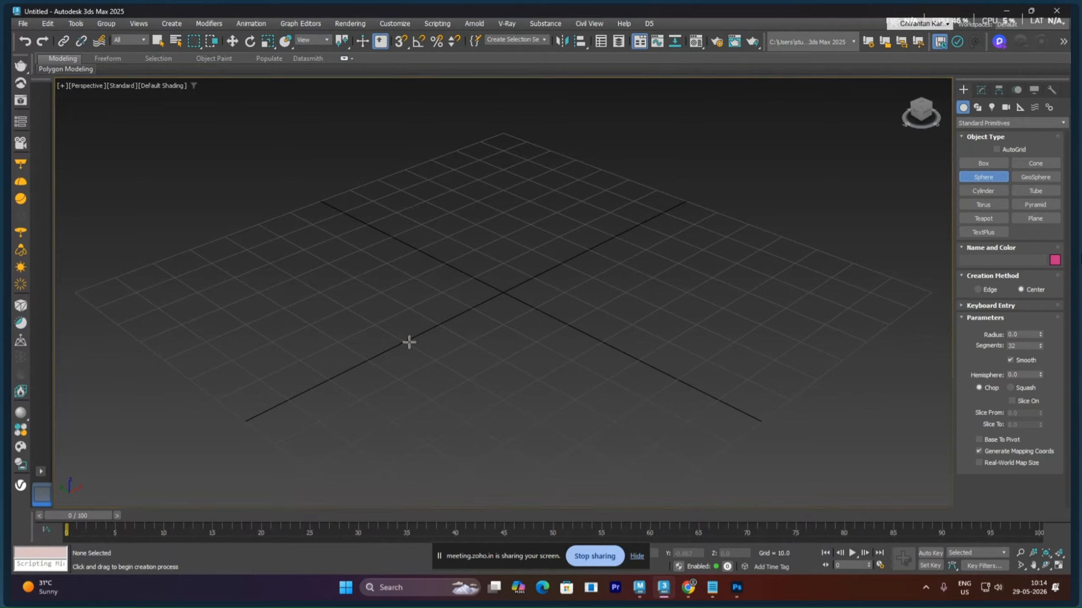
drag(408, 343, 423, 362)
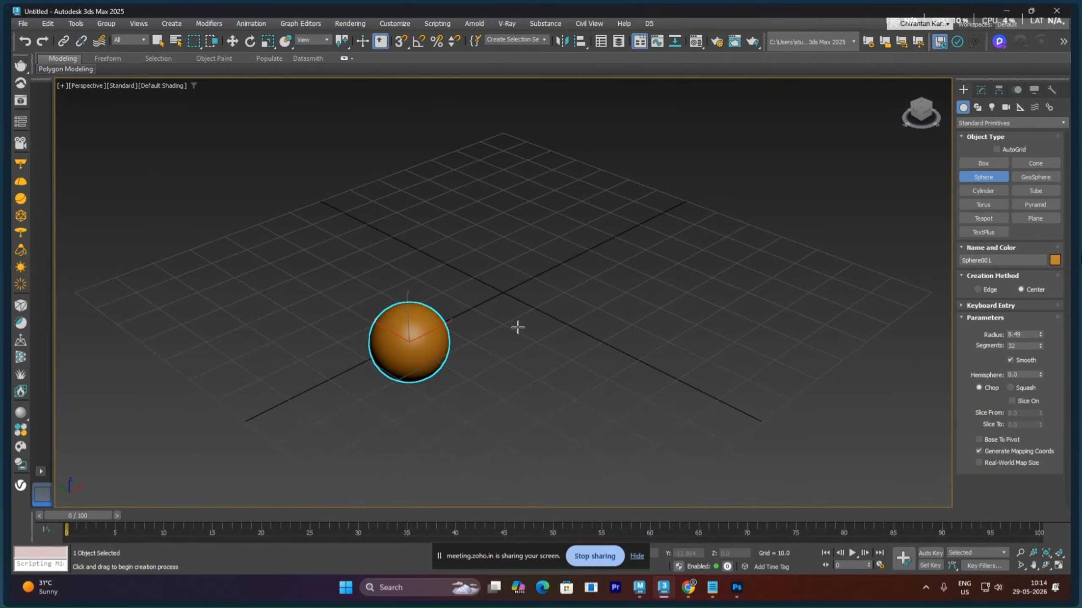
right_click(500, 307)
Clone the sphere along the X axis as two independent copies, giving a row of three spaced spheres
right_click(449, 326)
click(461, 338)
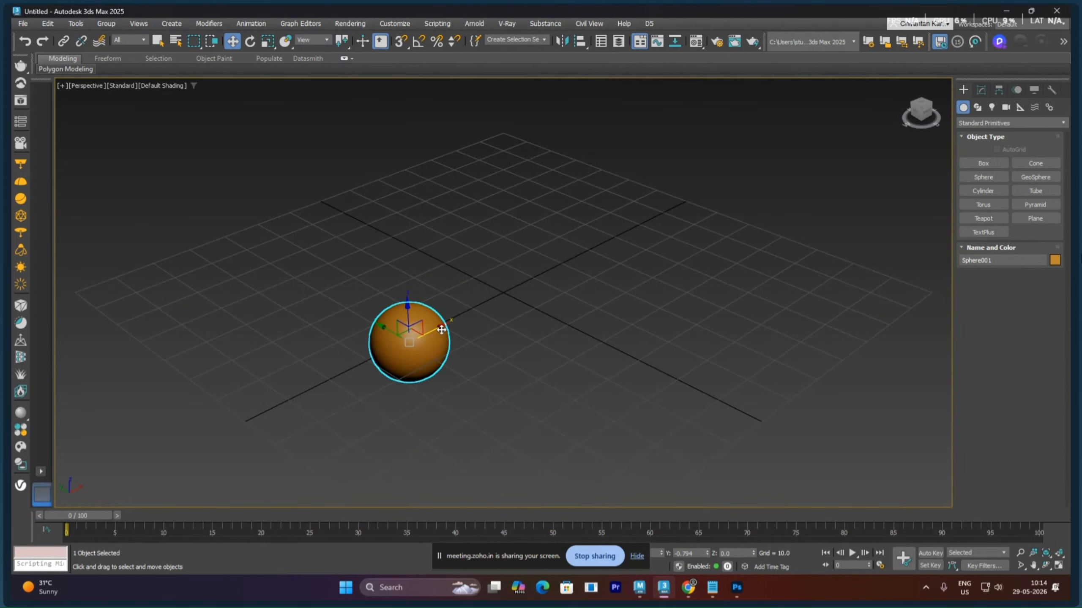
mouse_move(434, 321)
shift+mouse_down()
mouse_move(525, 289)
mouse_move(534, 297)
shift+mouse_up()
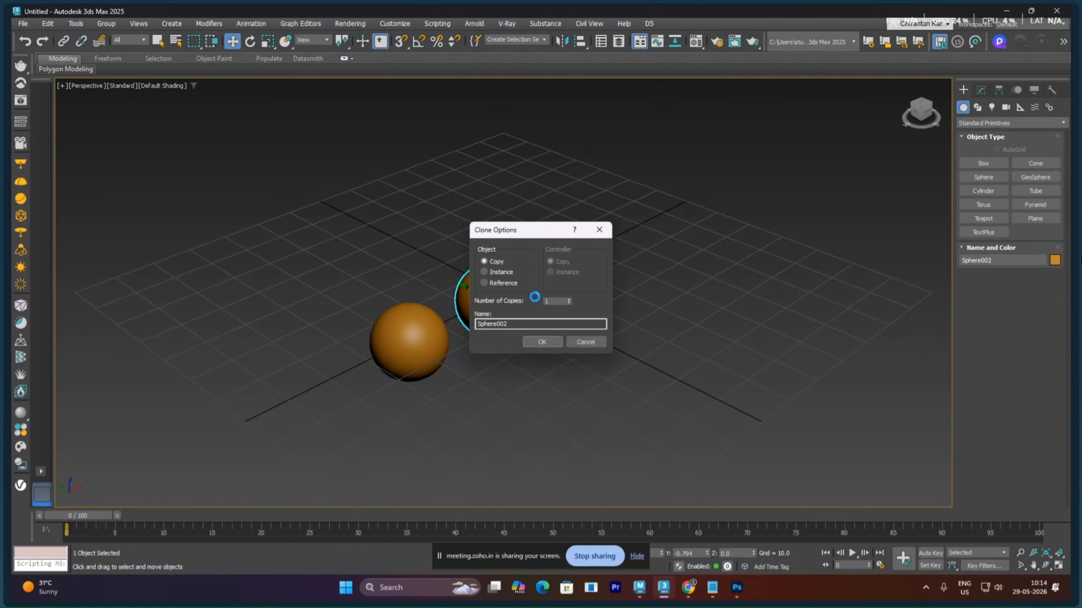
click(569, 300)
click(549, 342)
alt+middle_drag(549, 342, 590, 322)
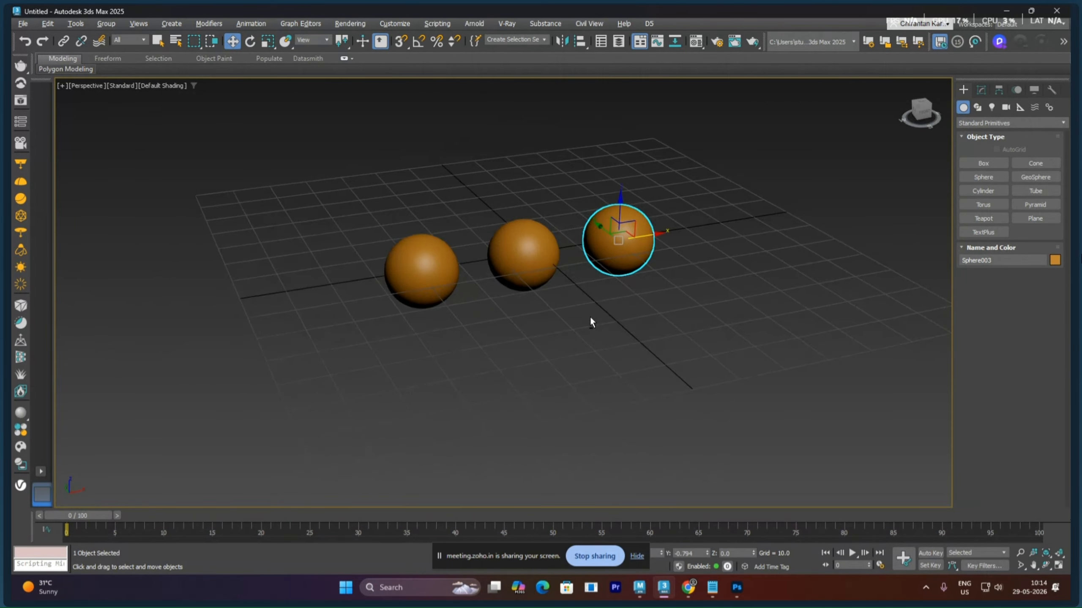
scroll(554, 294, up, 5)
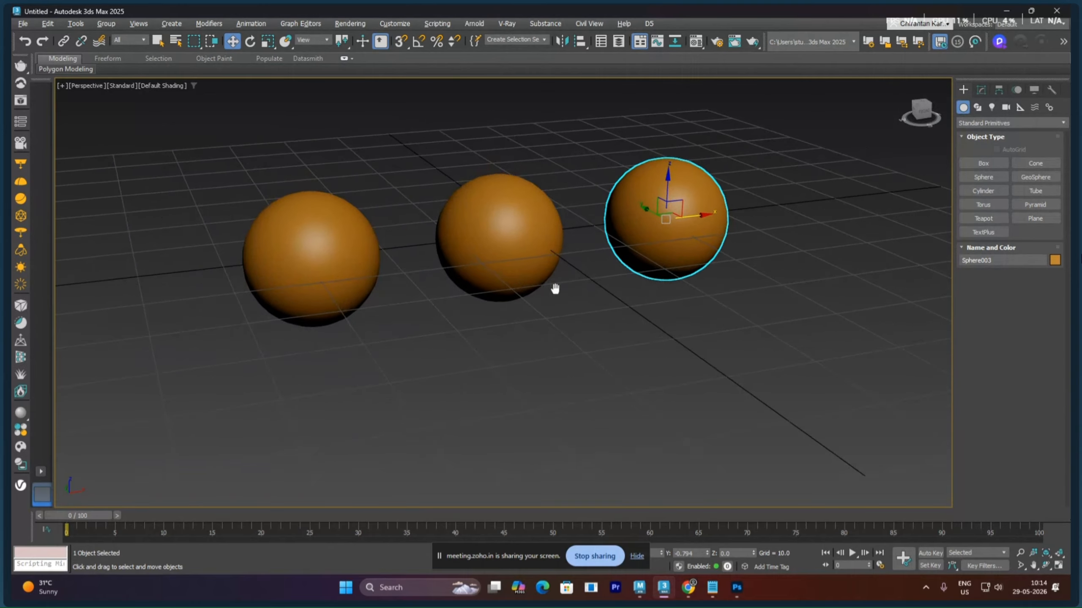
alt+middle_drag(554, 289, 561, 306)
Check the Props_material.mat library in the Material/Map Browser for available materials, then close the browser
key(m)
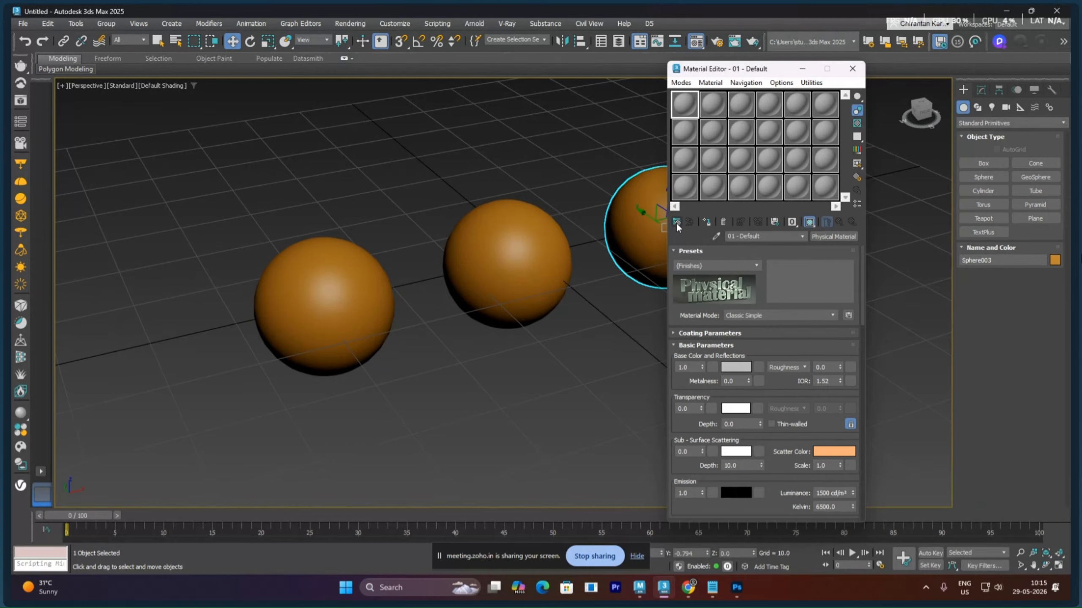
click(677, 222)
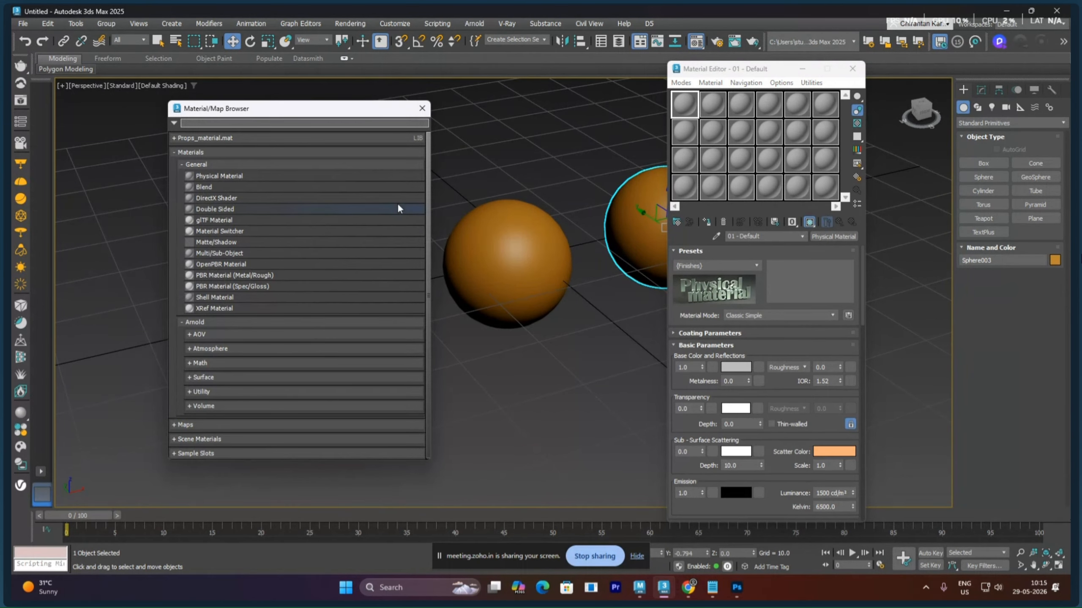
click(192, 136)
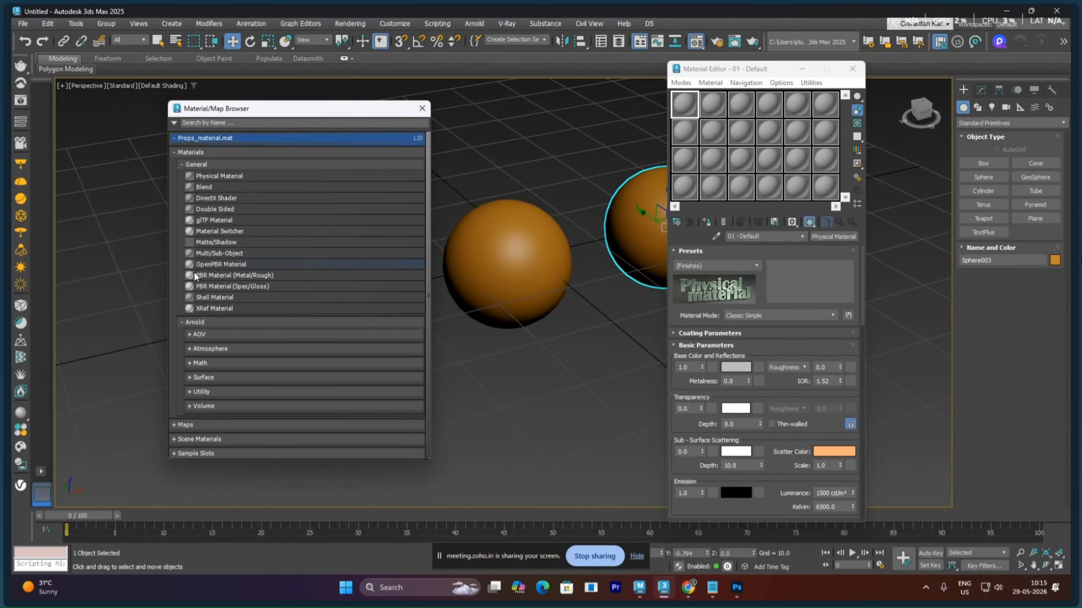
click(422, 108)
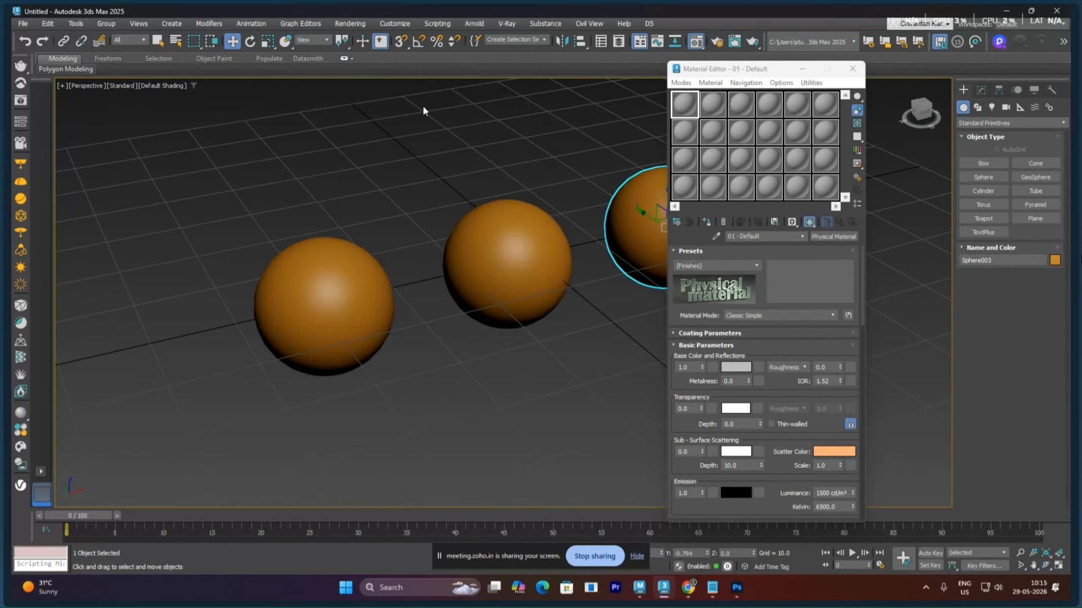
Set the renderer to V-Ray 7 in Render Setup and close the dialog
click(350, 23)
click(367, 82)
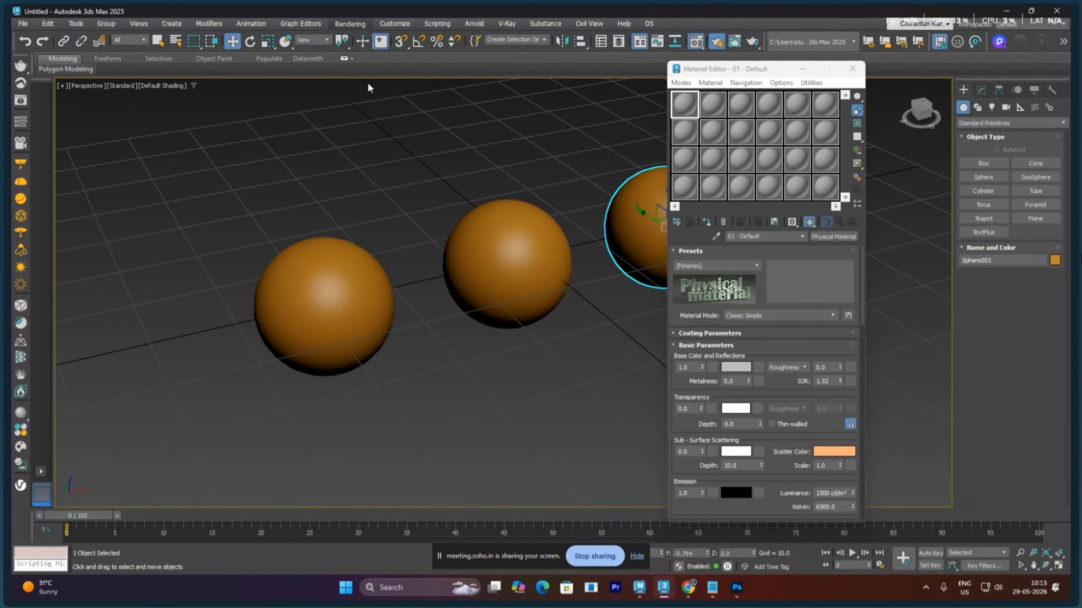
click(688, 237)
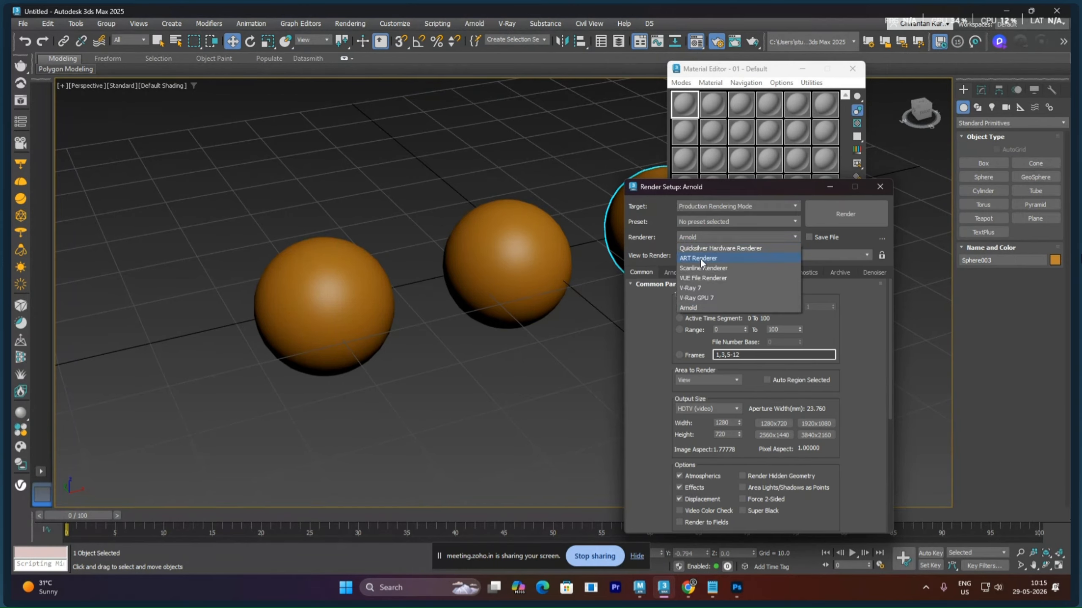
click(707, 287)
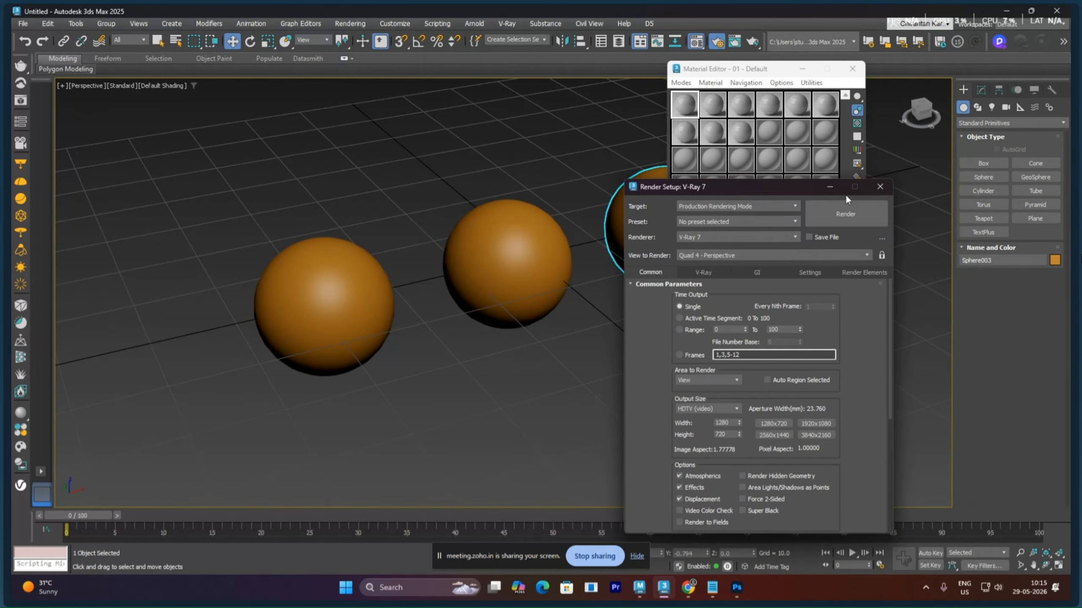
click(879, 187)
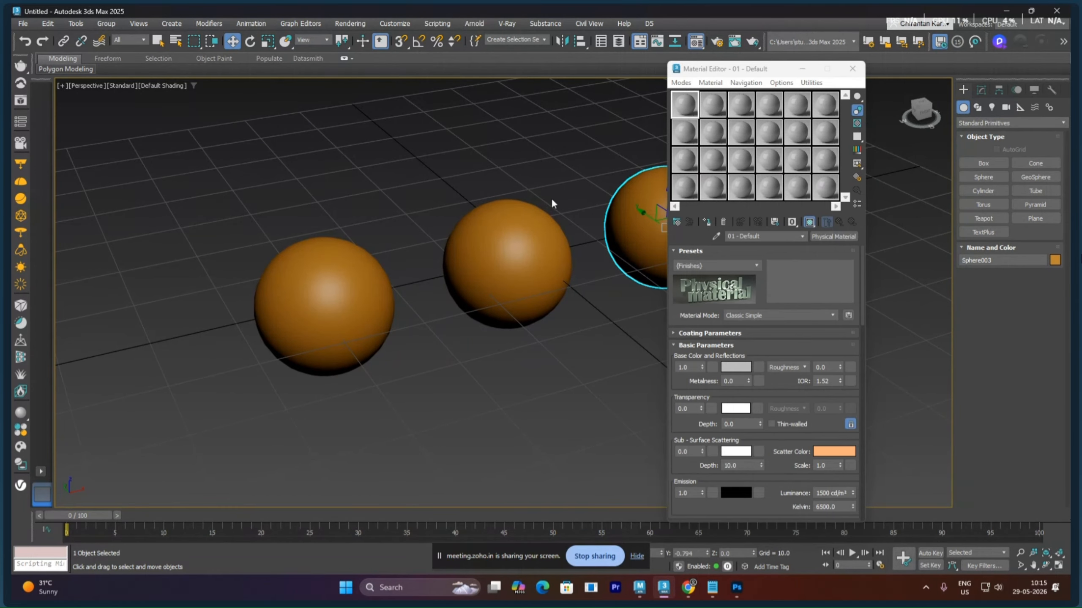
Load Old_G_Texture from the Props_material.mat library into the first sample slot and move the browser off the spheres
click(676, 222)
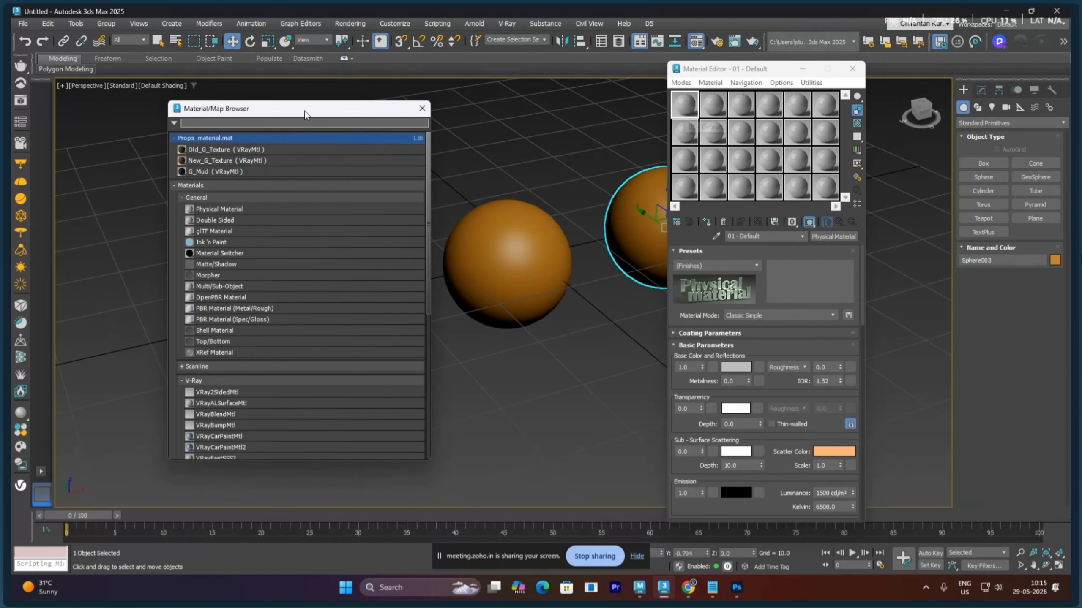
drag(289, 111, 239, 132)
click(678, 110)
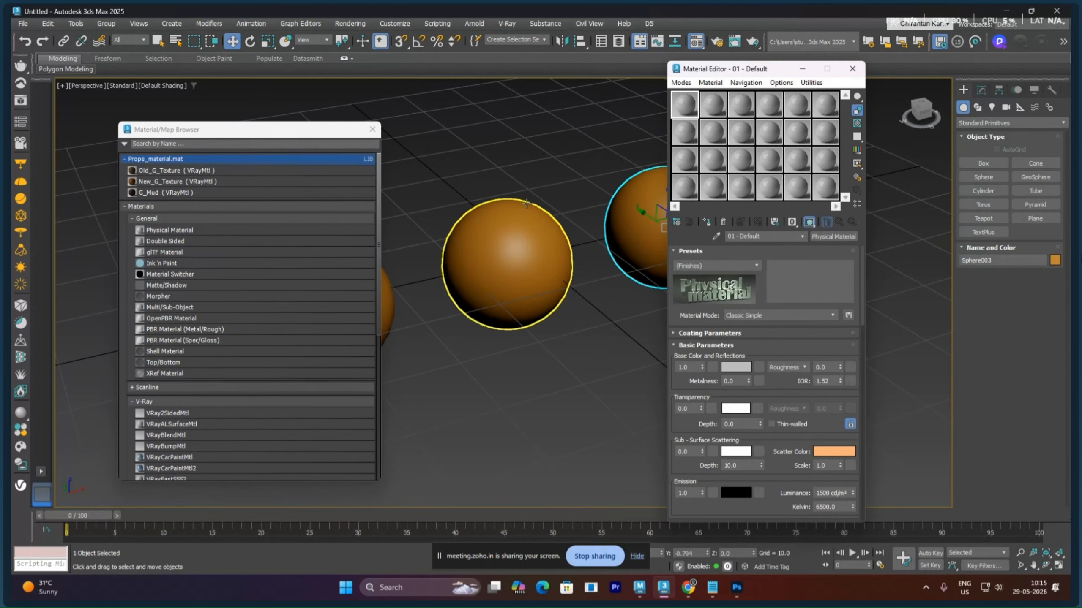
click(194, 171)
double_click(195, 170)
drag(208, 132, 477, 327)
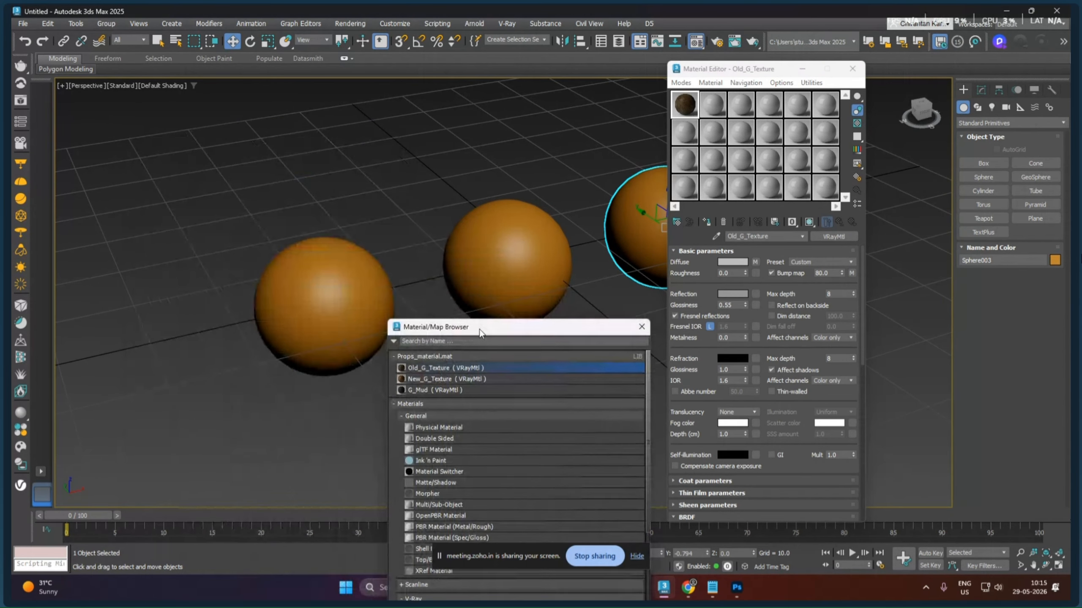
Assign Old_G_Texture to the first sphere of the row and move the Material/Map Browser clear of the middle sphere
click(373, 279)
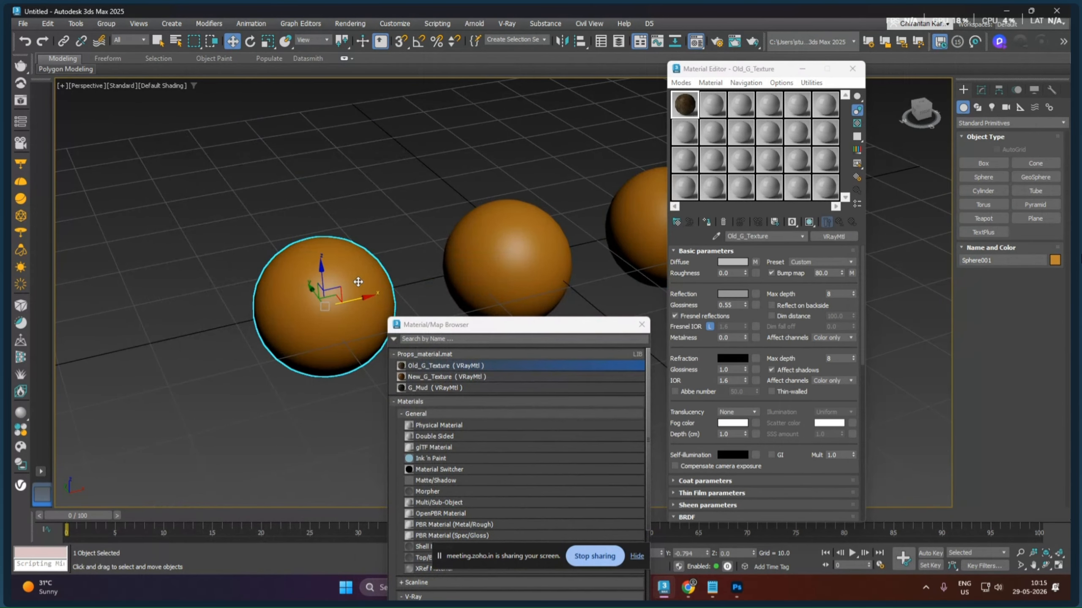
click(708, 222)
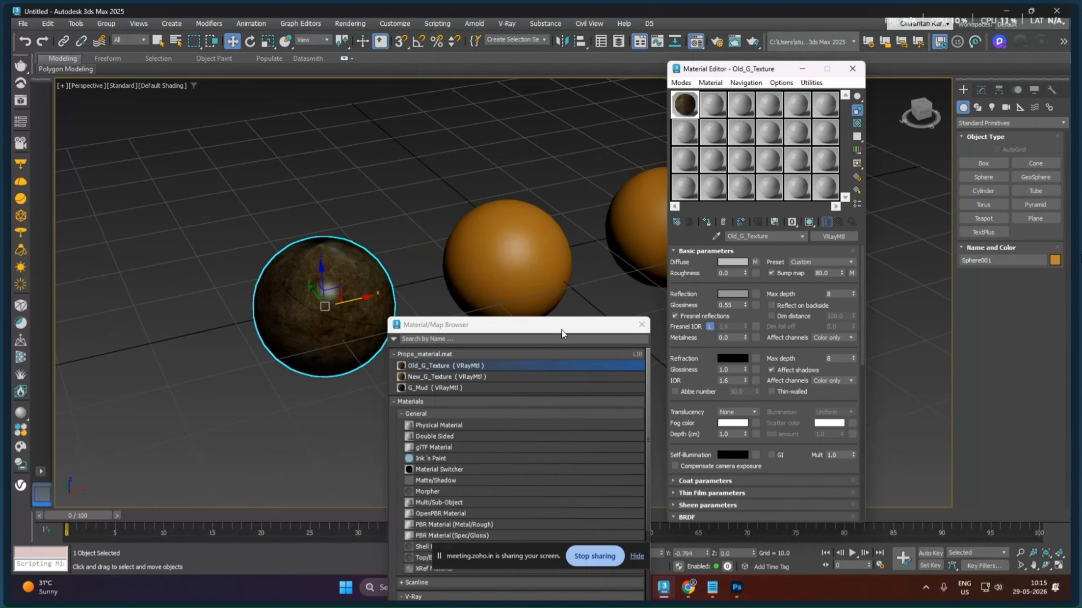
drag(562, 325, 300, 122)
Apply New_G_Texture from the Props_material.mat library to the middle sphere and pick it into the second sample slot
click(707, 111)
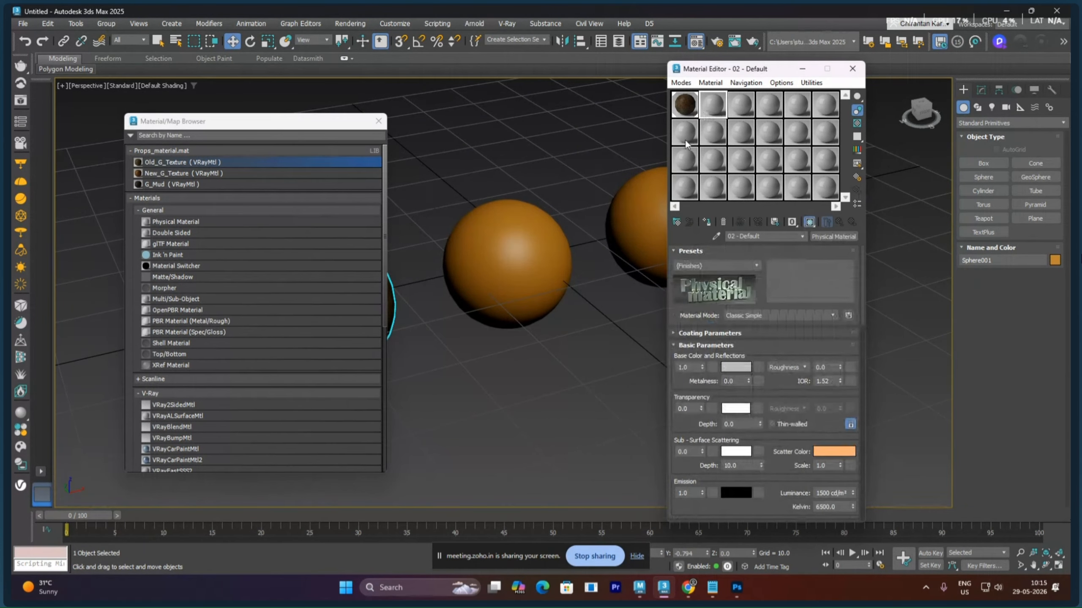
click(481, 234)
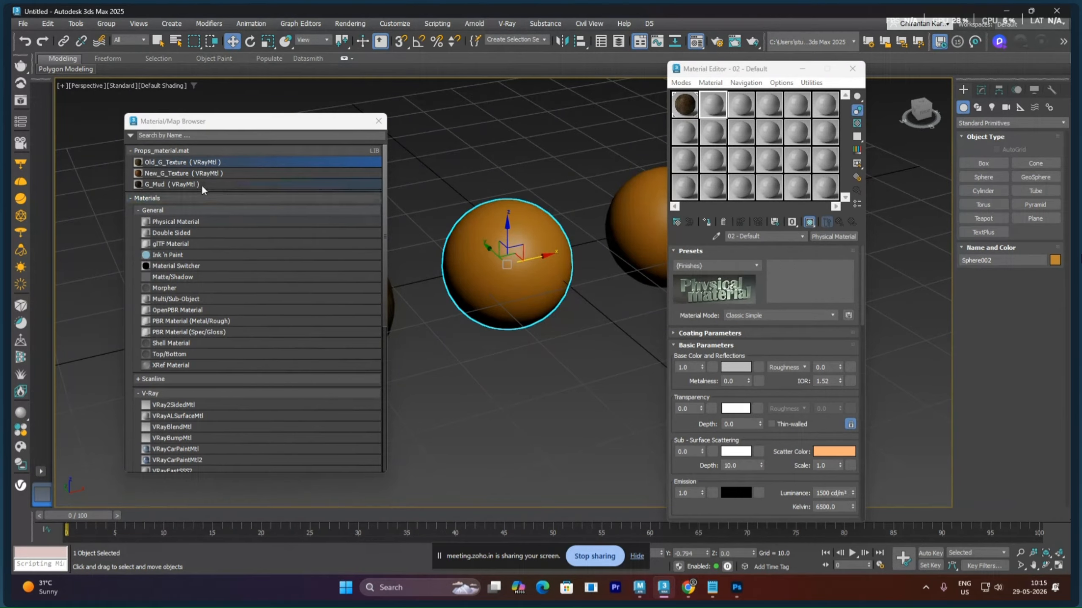
click(174, 172)
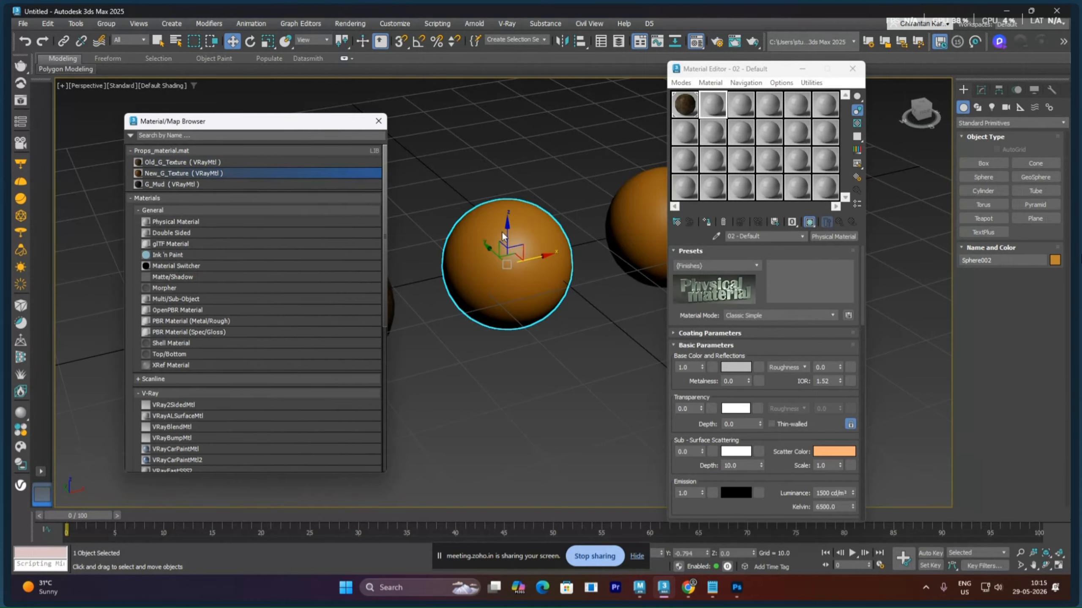
drag(174, 173, 502, 233)
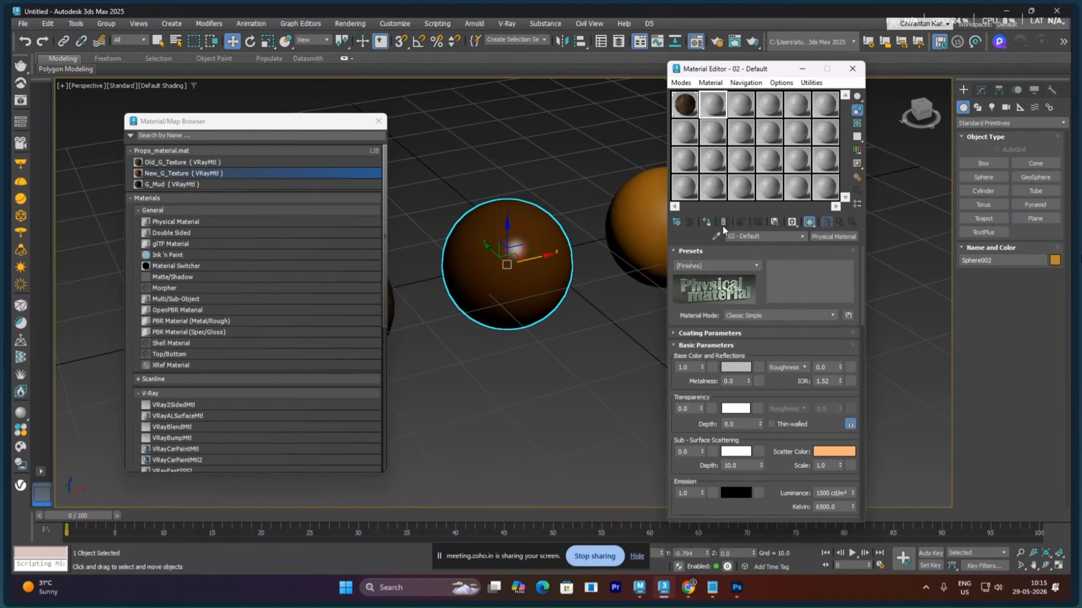
click(716, 236)
click(551, 255)
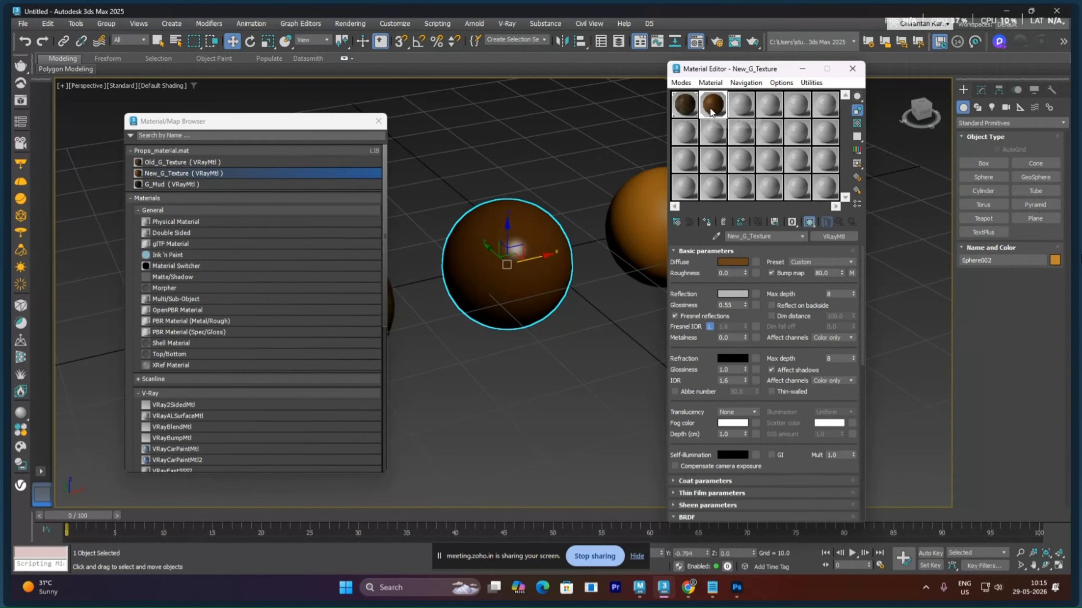
Apply G_Mud from the Props_material.mat library to the third sphere and pick it into the third sample slot
click(189, 186)
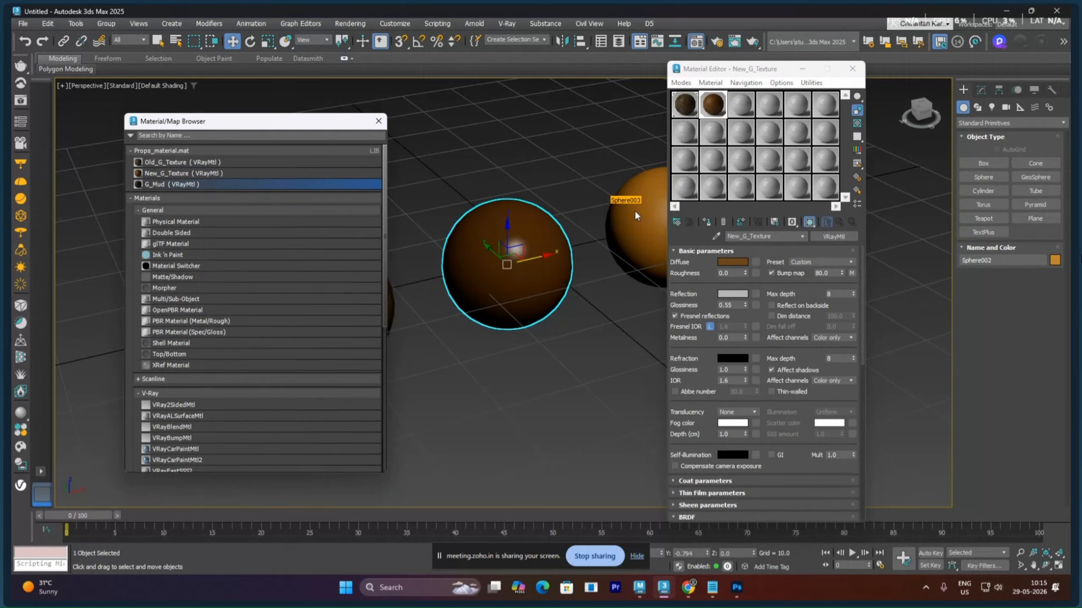
drag(635, 214, 635, 213)
click(741, 104)
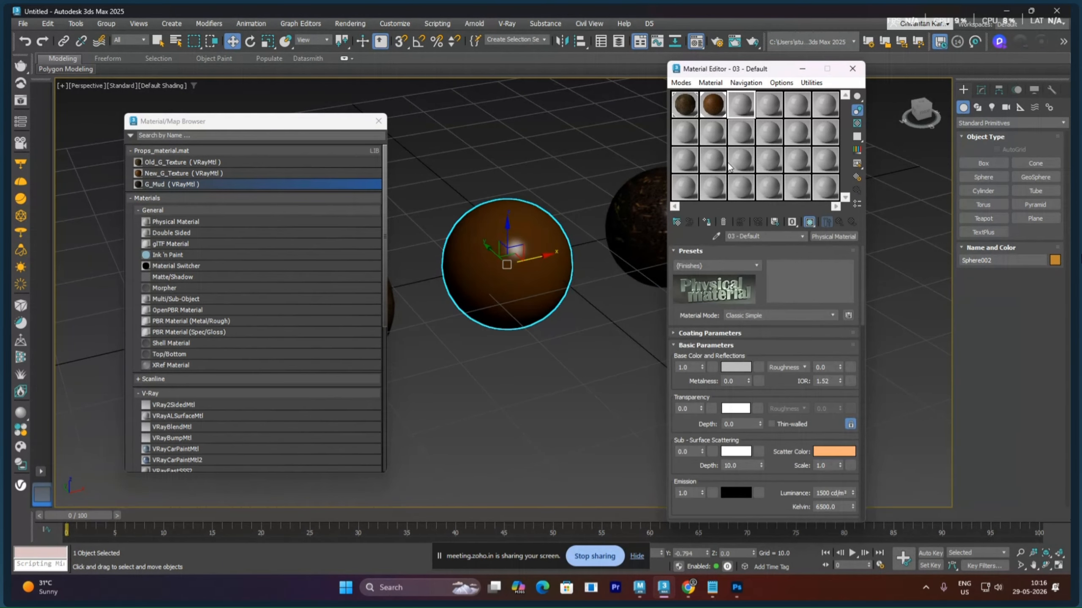
click(715, 237)
click(634, 221)
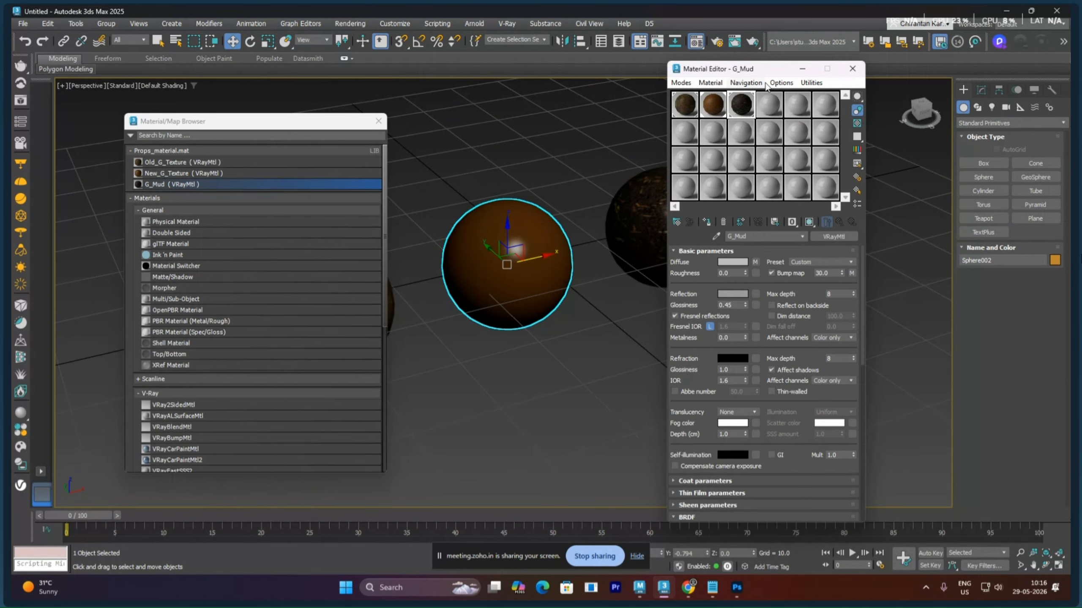
Move the material windows clear of the spheres and convert the Old_G_Texture sphere to an Editable Poly
drag(743, 74, 900, 100)
drag(279, 125, 629, 357)
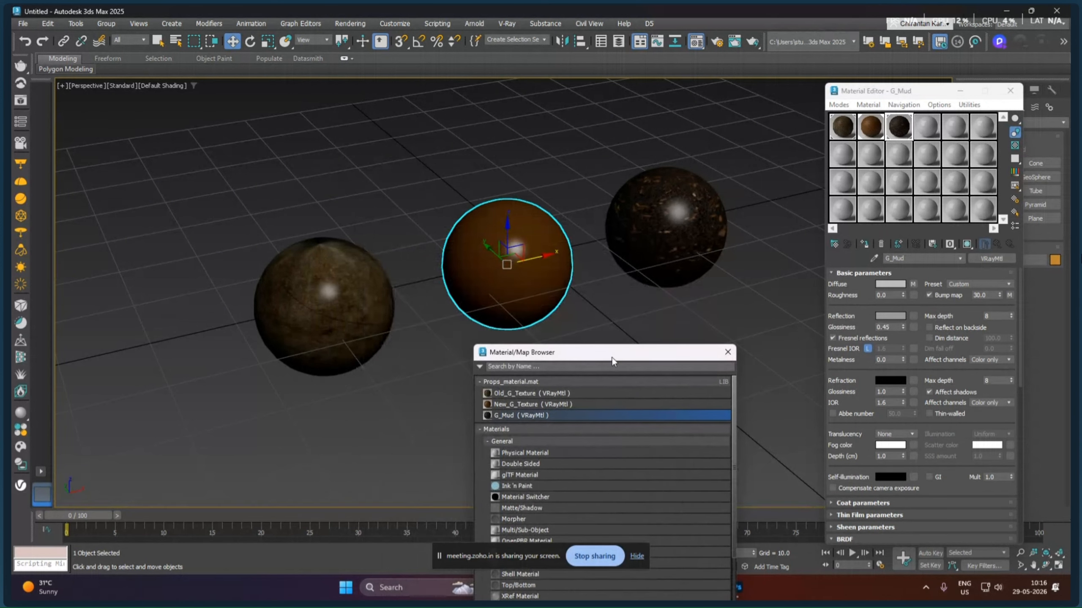
click(327, 284)
right_click(324, 276)
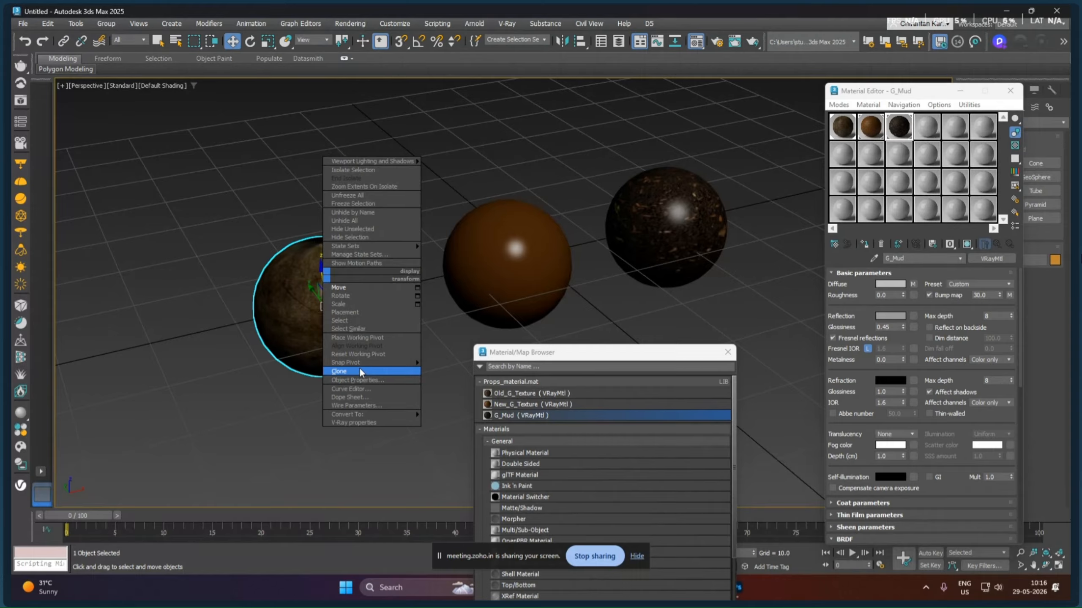
mouse_move(363, 414)
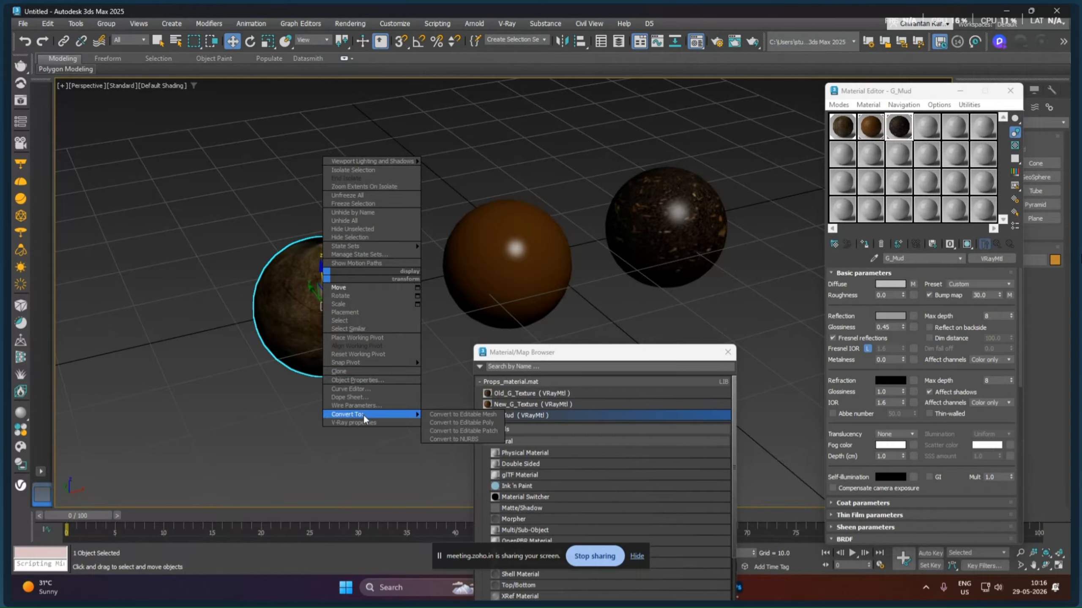
click(438, 422)
drag(604, 354, 490, 408)
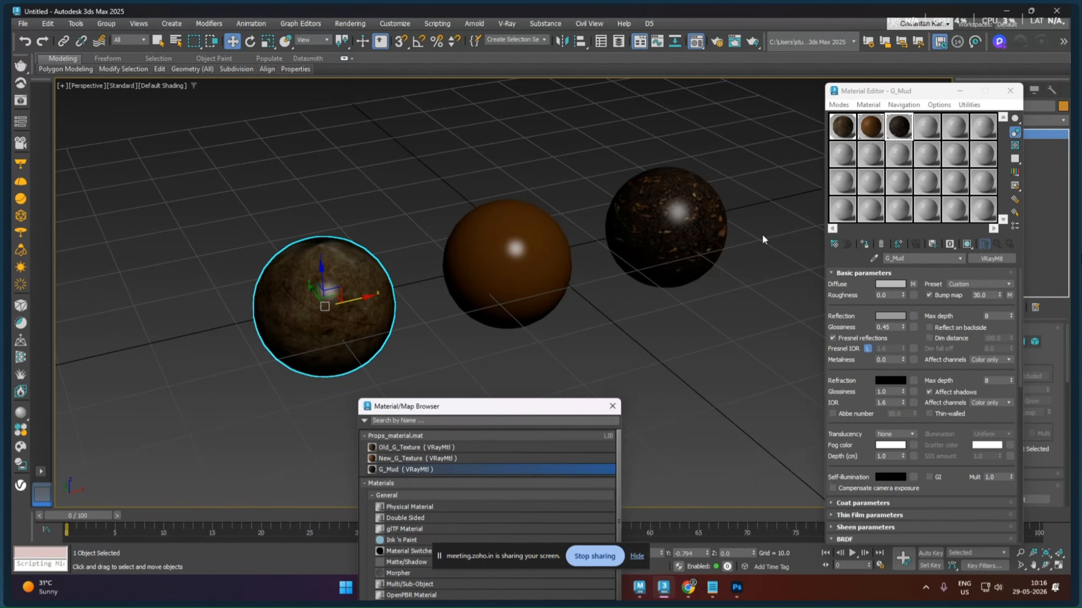
Close the Material Editor and attach Sphere002 and Sphere003 to the editable poly sphere with Match Material IDs to Material
click(1011, 98)
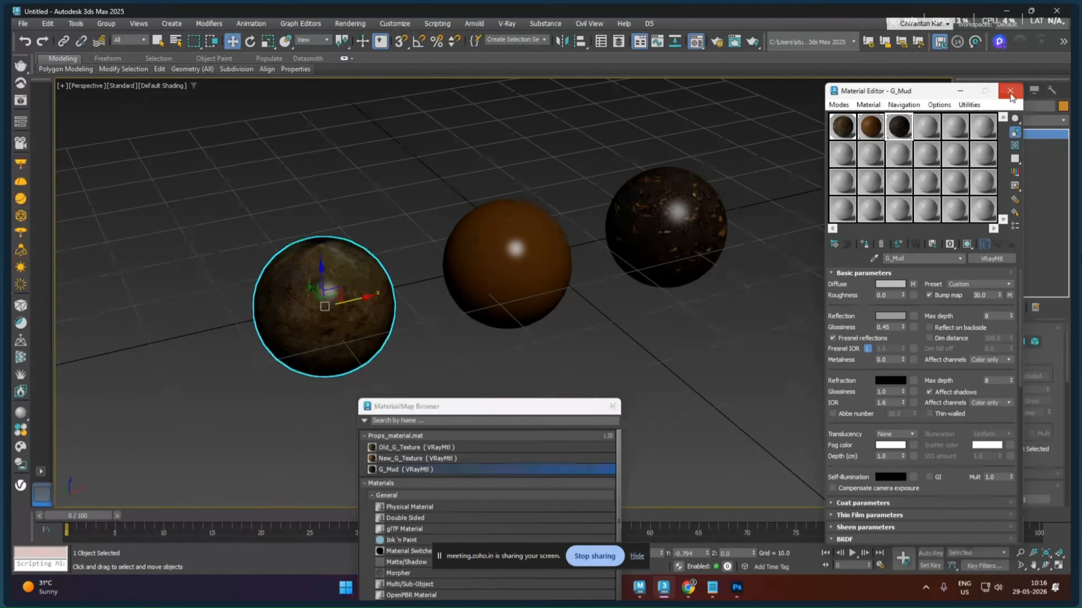
click(1011, 96)
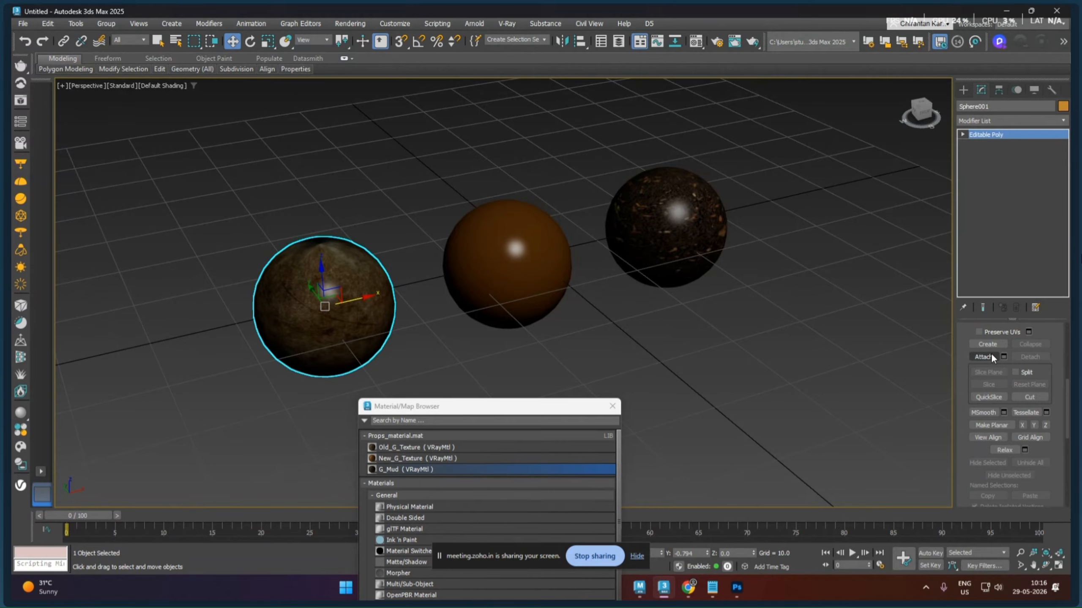
click(990, 357)
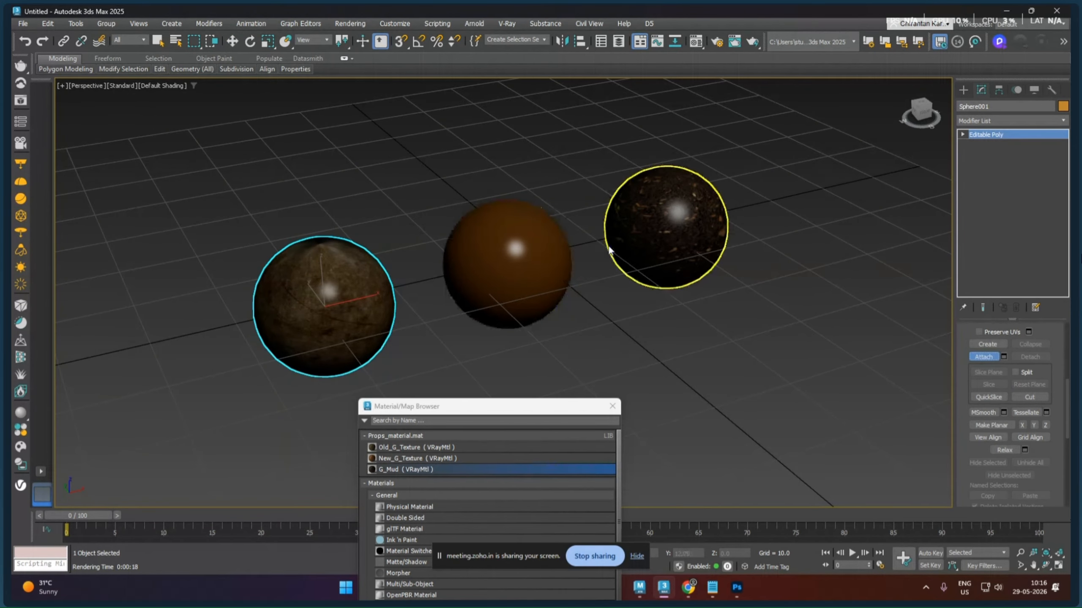
click(1004, 357)
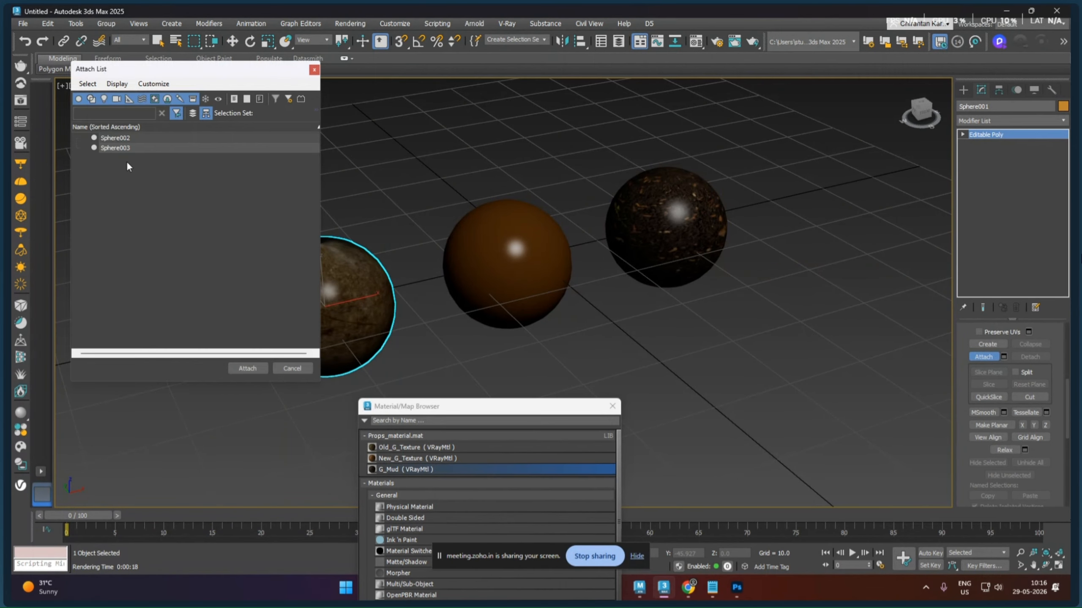
click(119, 138)
ctrl+click(122, 149)
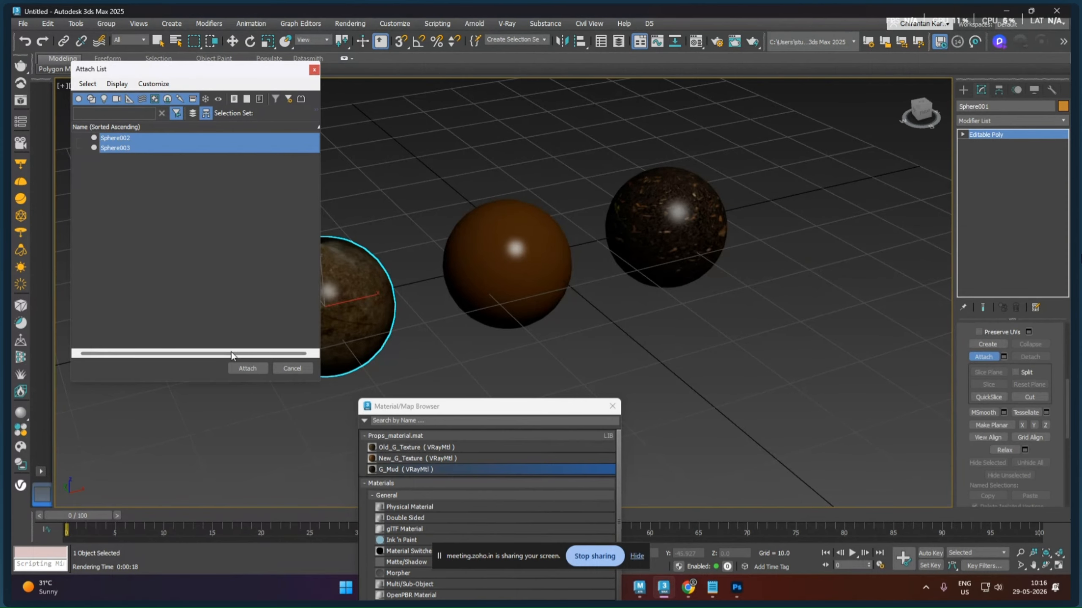
click(245, 368)
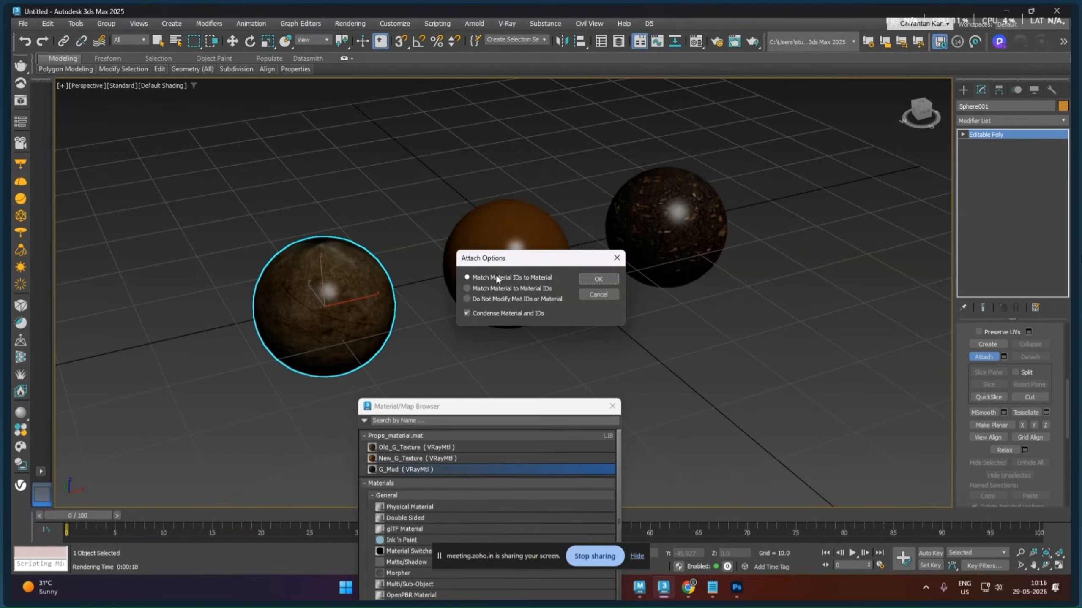
click(590, 280)
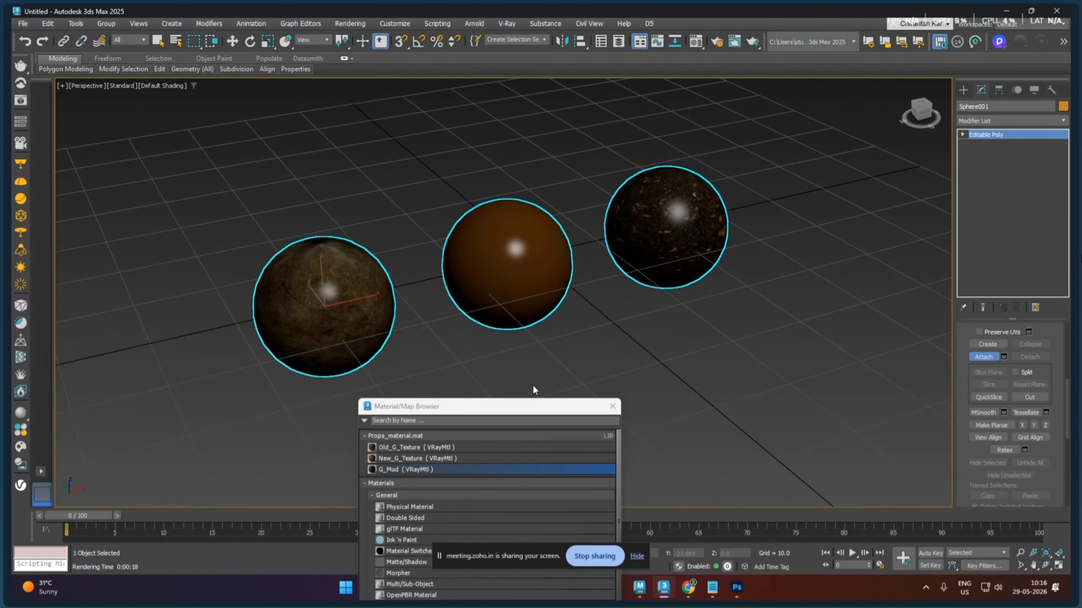
drag(516, 408, 184, 153)
key(w)
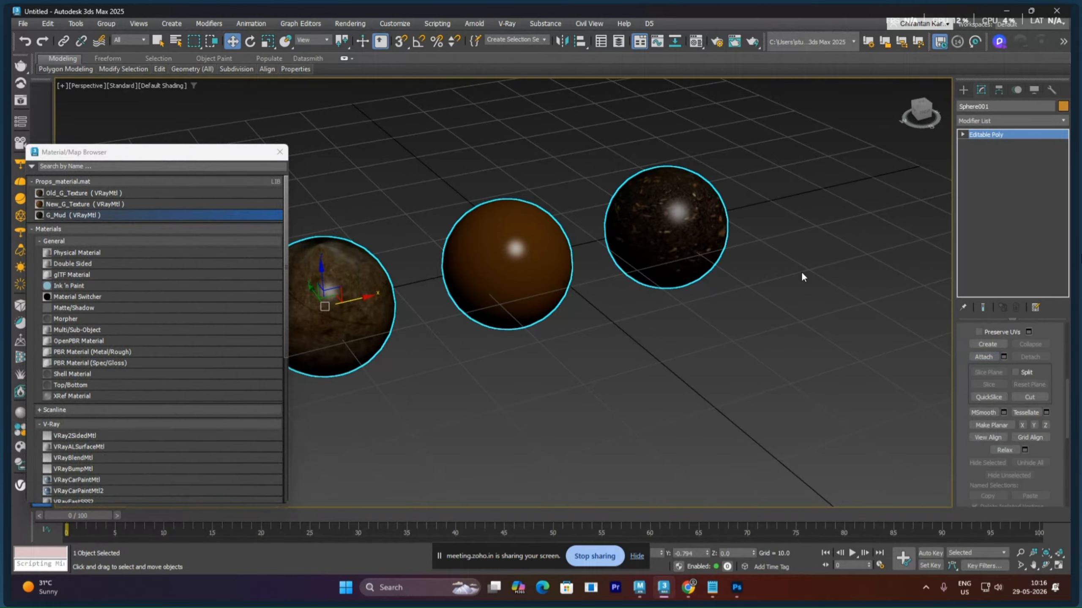
right_click(802, 277)
click(816, 284)
Close the Material/Map Browser and reset the Material Editor sample slots
click(280, 153)
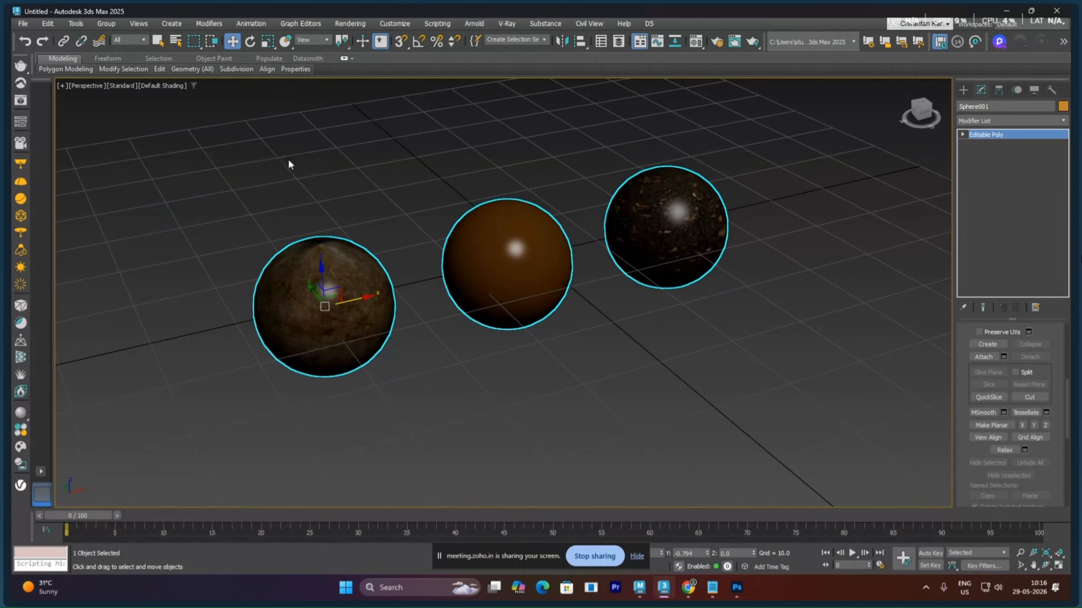
key(m)
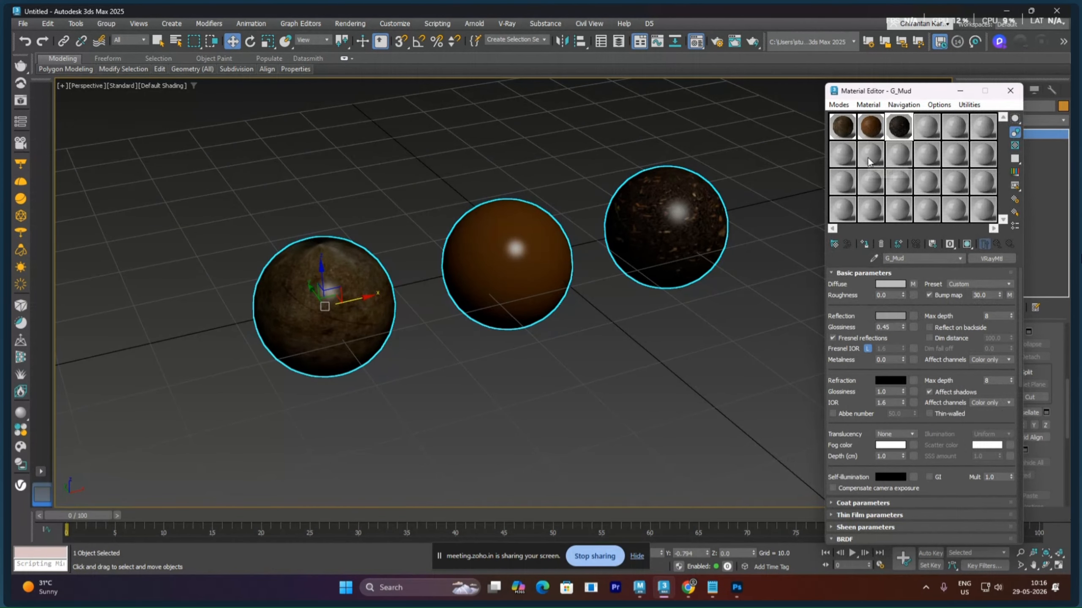
click(968, 104)
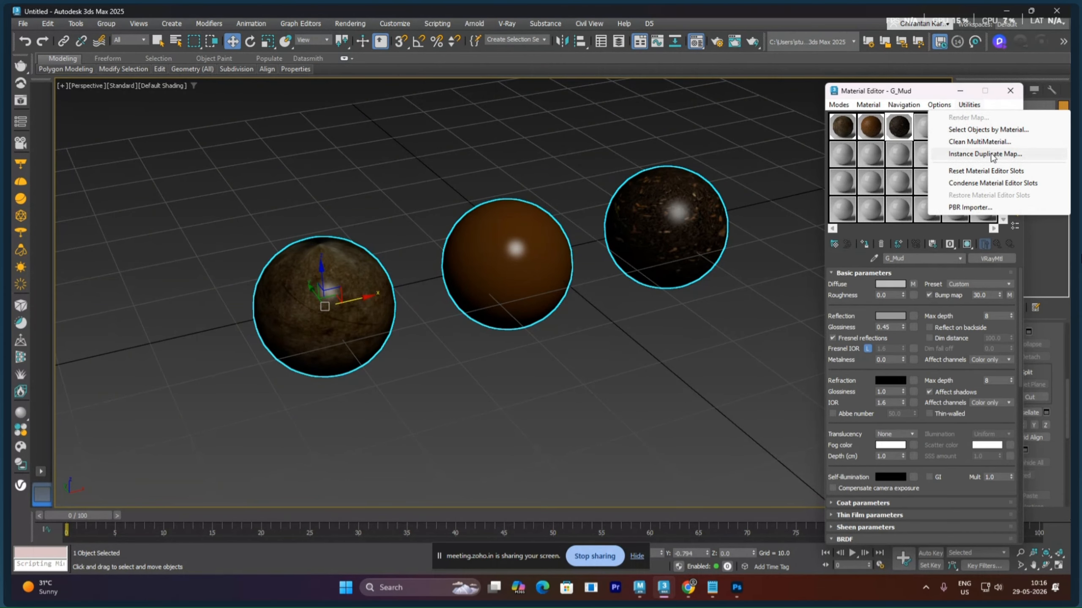
click(985, 170)
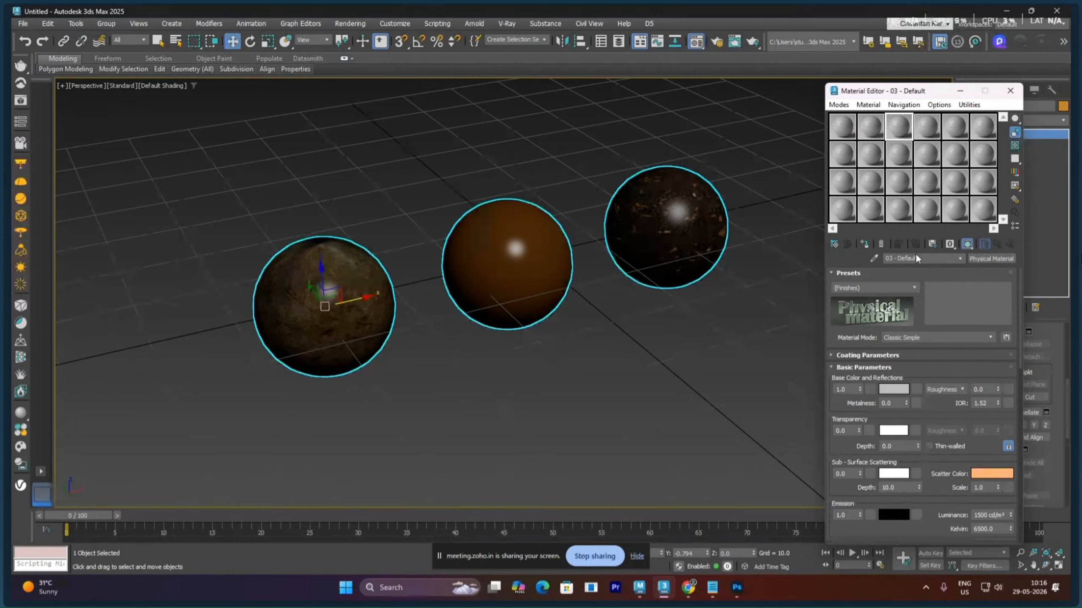
Pick the attached spheres' combined material into the first sample slot of the second row
click(839, 161)
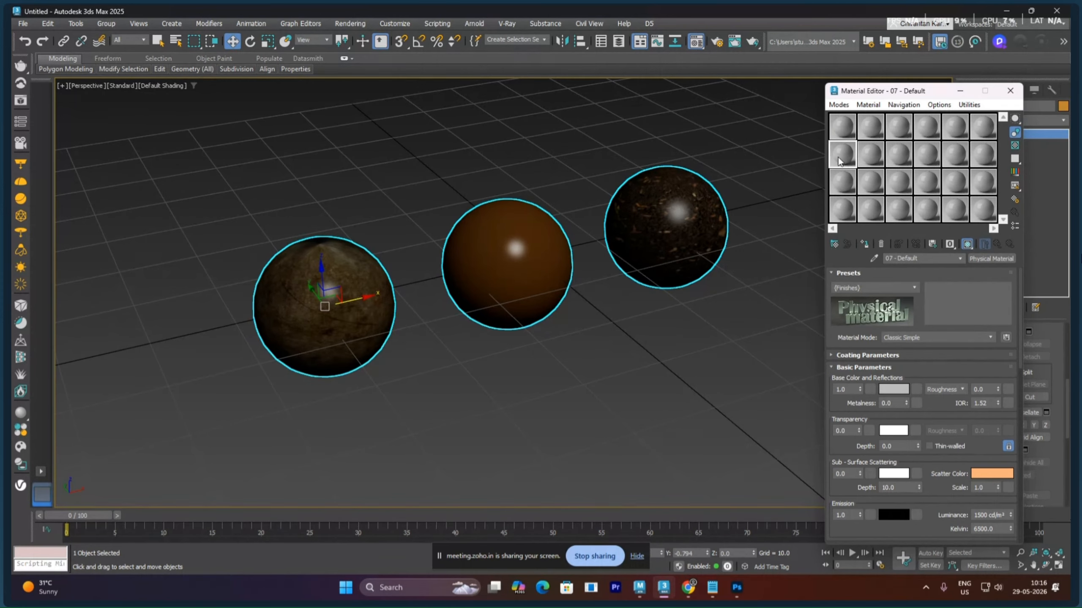
click(872, 258)
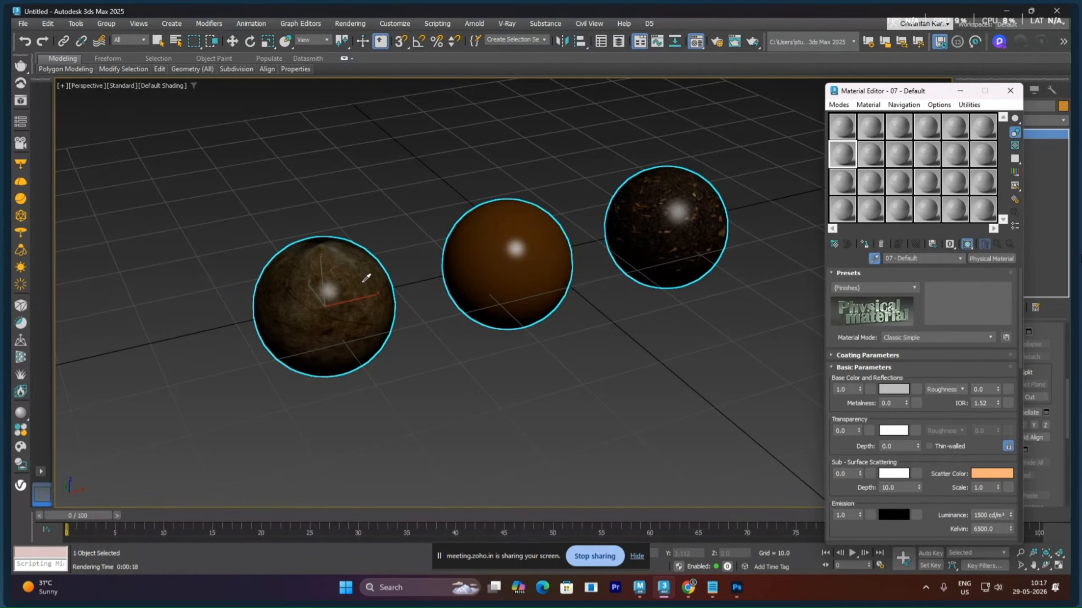
click(373, 275)
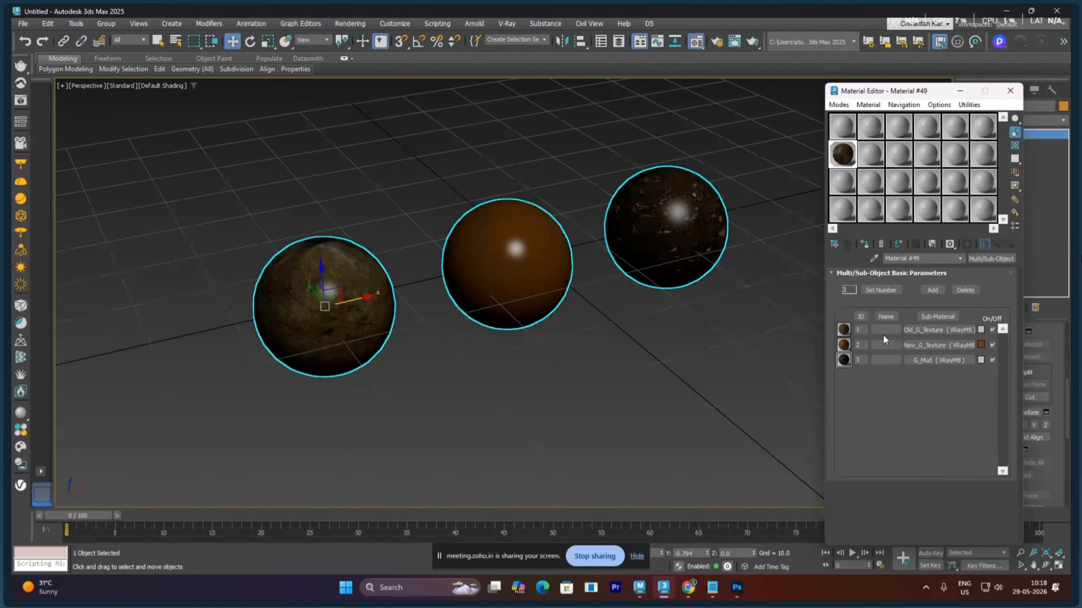
Raise the attached spheres about 9.1 units along the Z axis
right_click(501, 327)
click(529, 335)
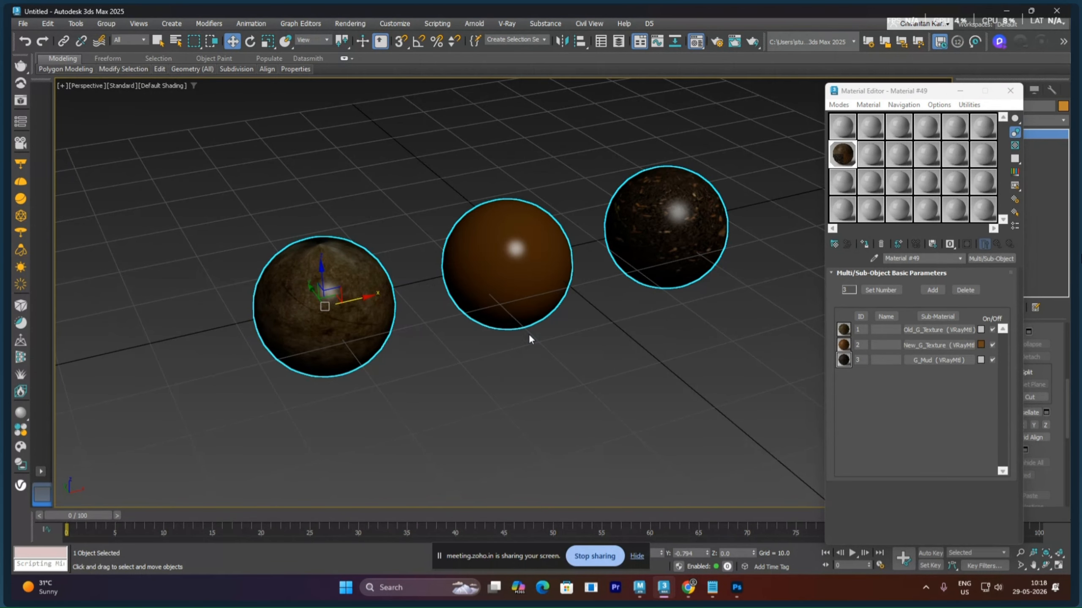
middle_drag(529, 335, 566, 319)
scroll(481, 345, up, 2)
drag(258, 140, 439, 258)
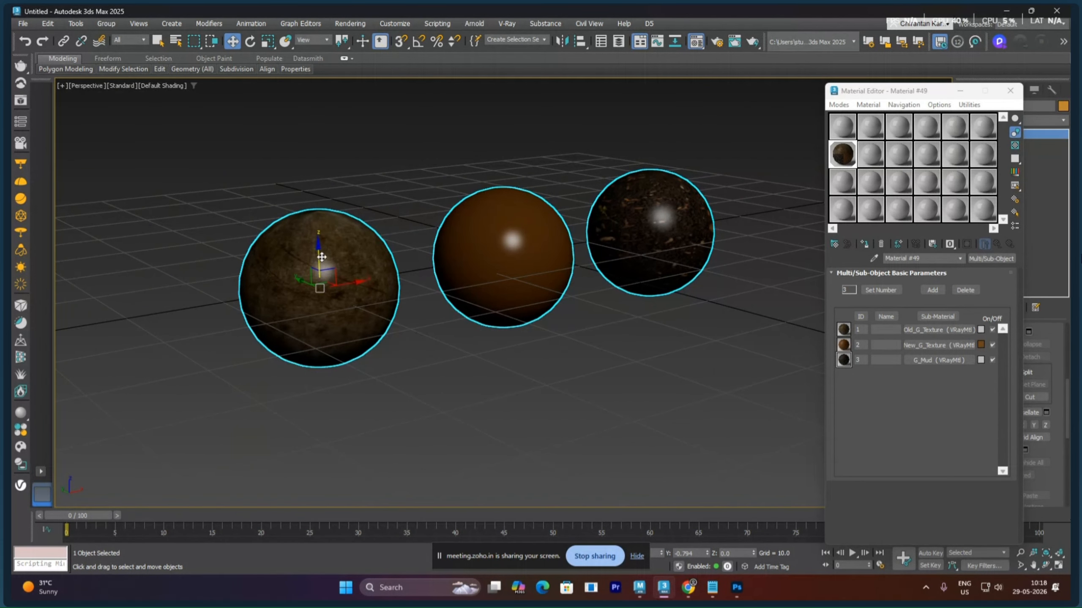
drag(318, 258, 315, 176)
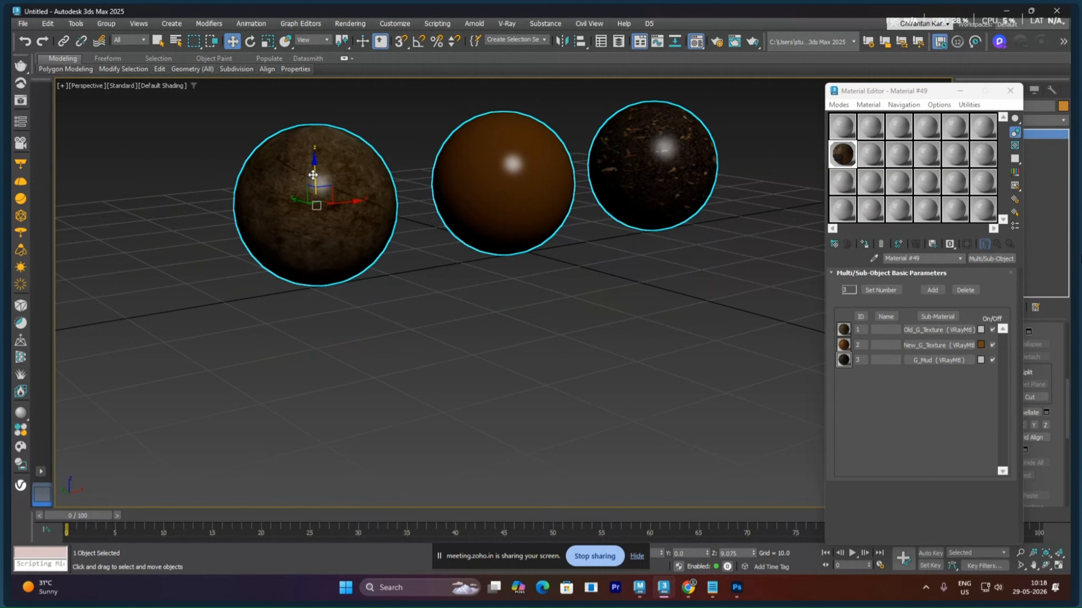
alt+middle_drag(434, 262, 444, 282)
scroll(515, 286, down, 4)
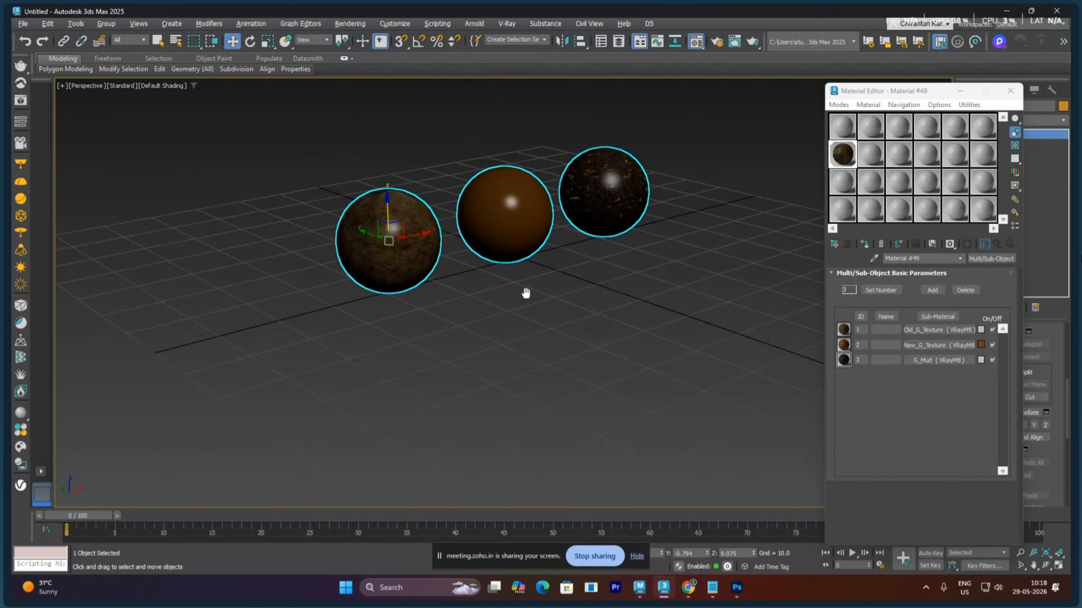
alt+middle_drag(526, 292, 502, 311)
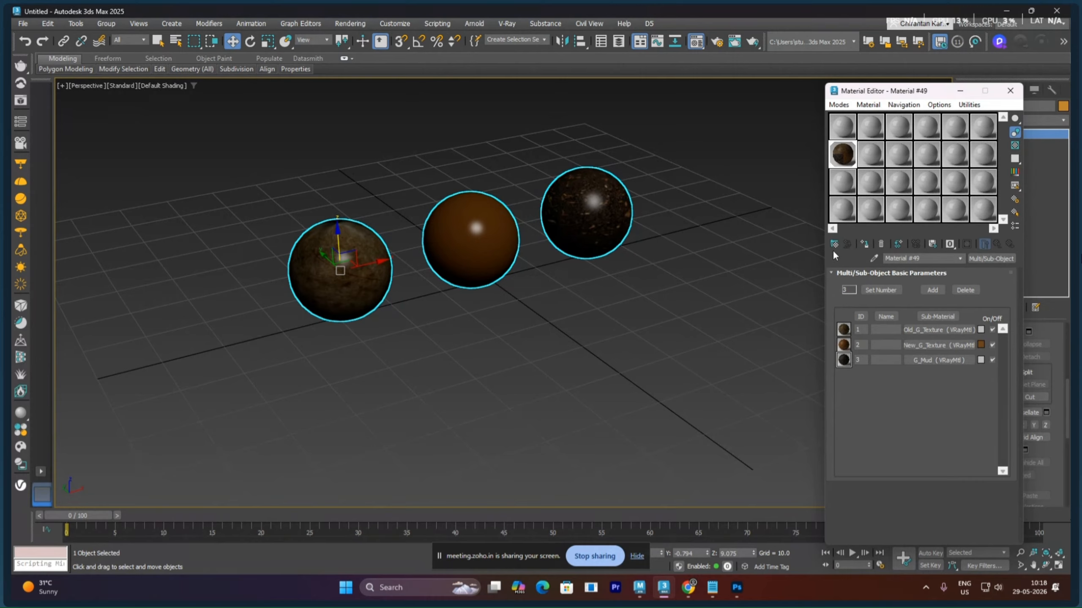
Rename the Multi/Sub-Object material as Props_All_Mats and put it into the Props_material.mat library
drag(926, 258, 901, 261)
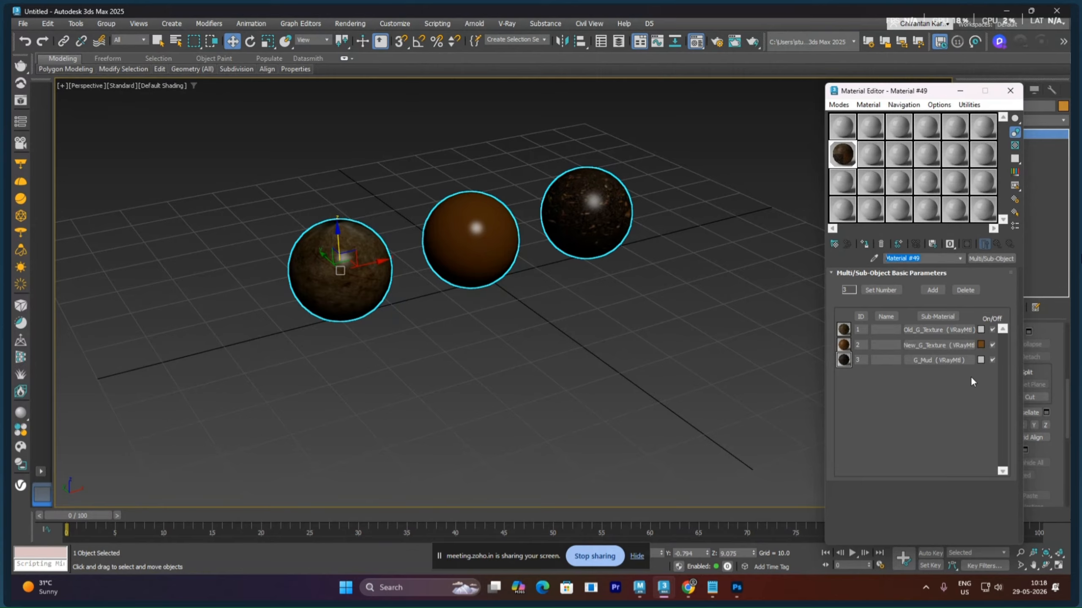
text(Props_All_Mats)
click(932, 244)
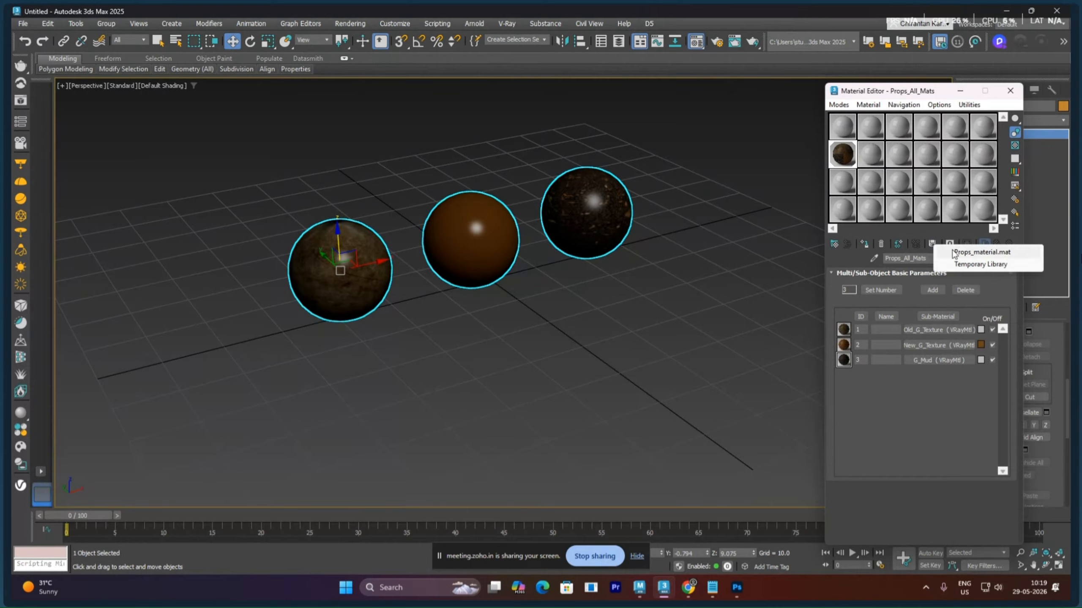
click(957, 252)
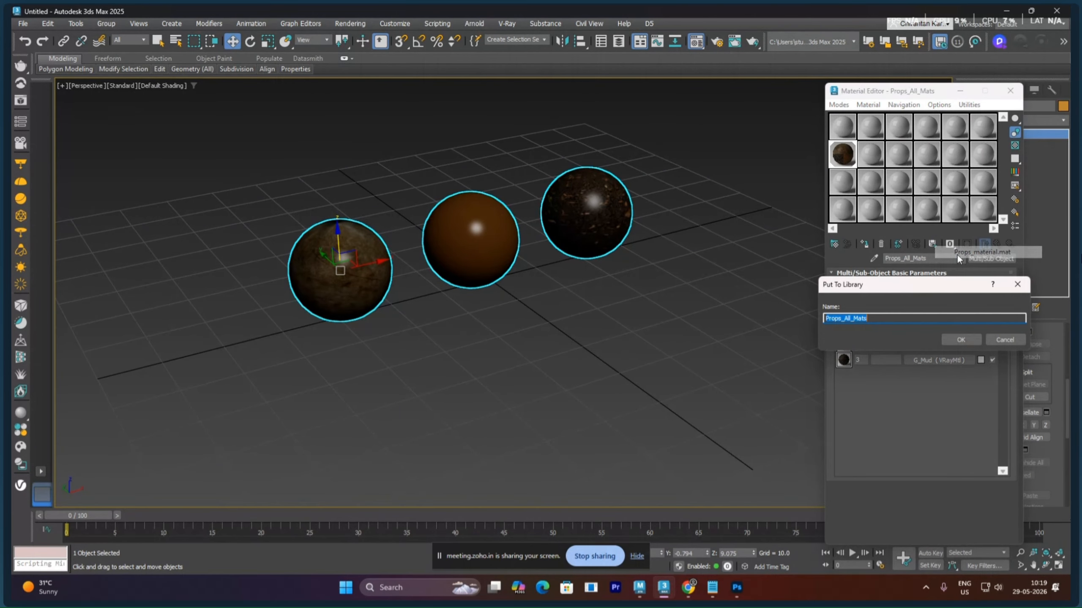
click(962, 341)
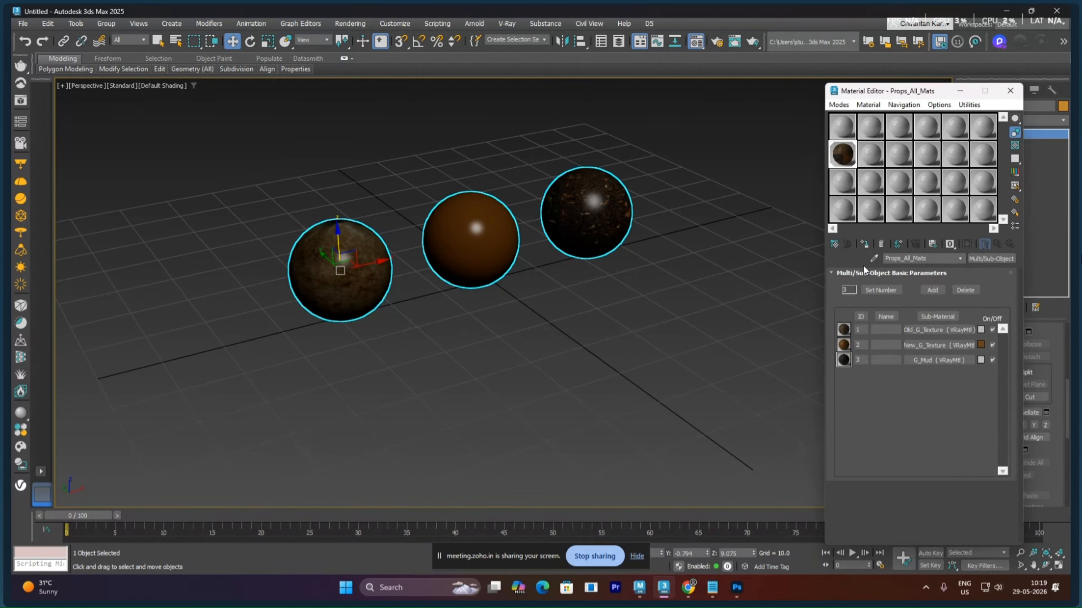
Save the updated material library over the existing Props_material.mat file in the materiallibraries folder
click(837, 245)
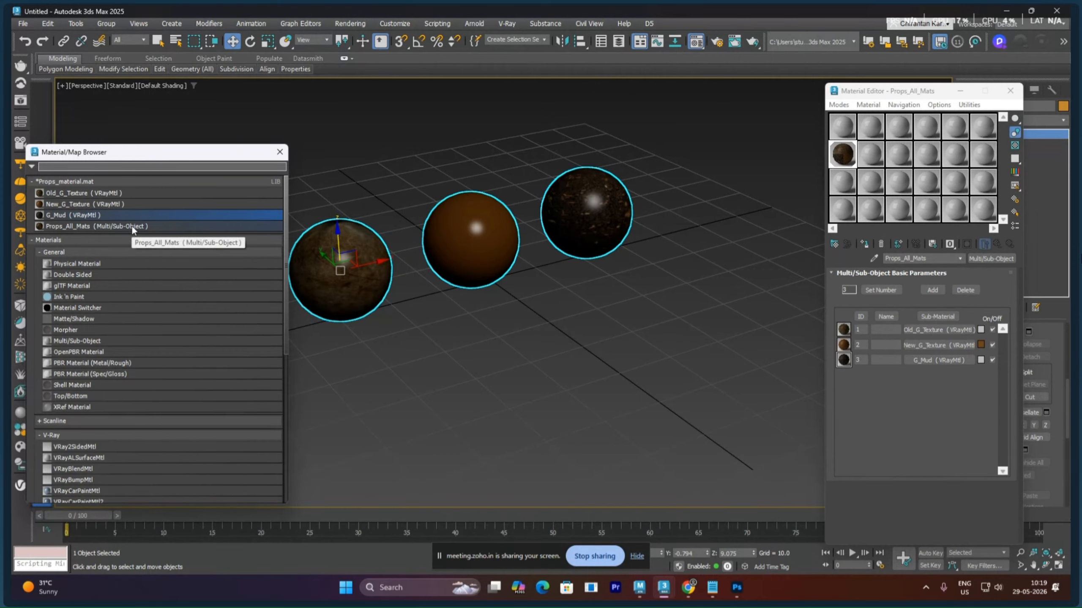
right_click(120, 183)
mouse_move(185, 204)
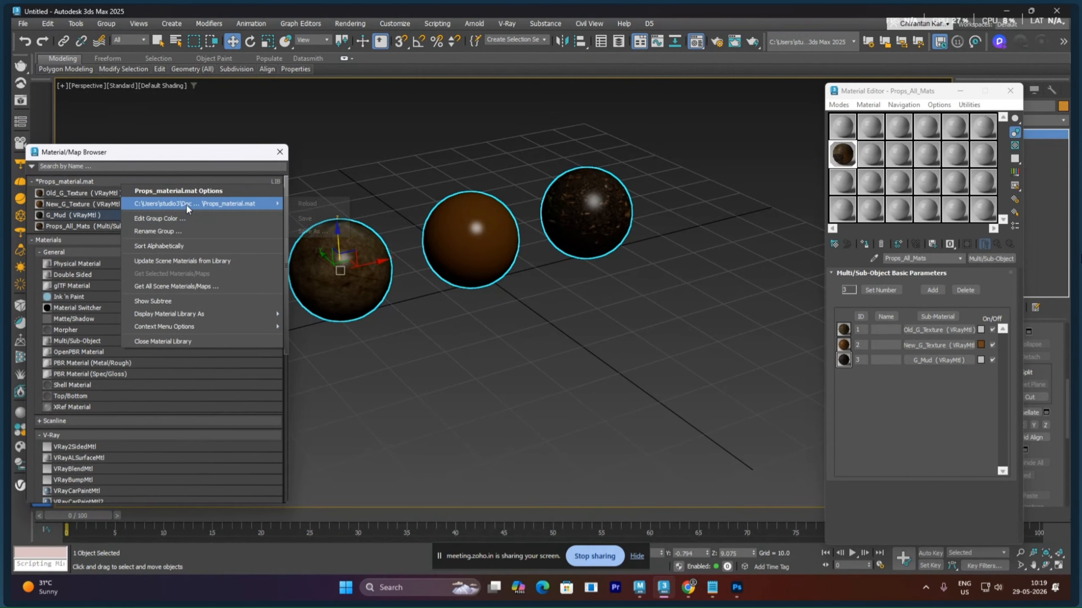
click(318, 231)
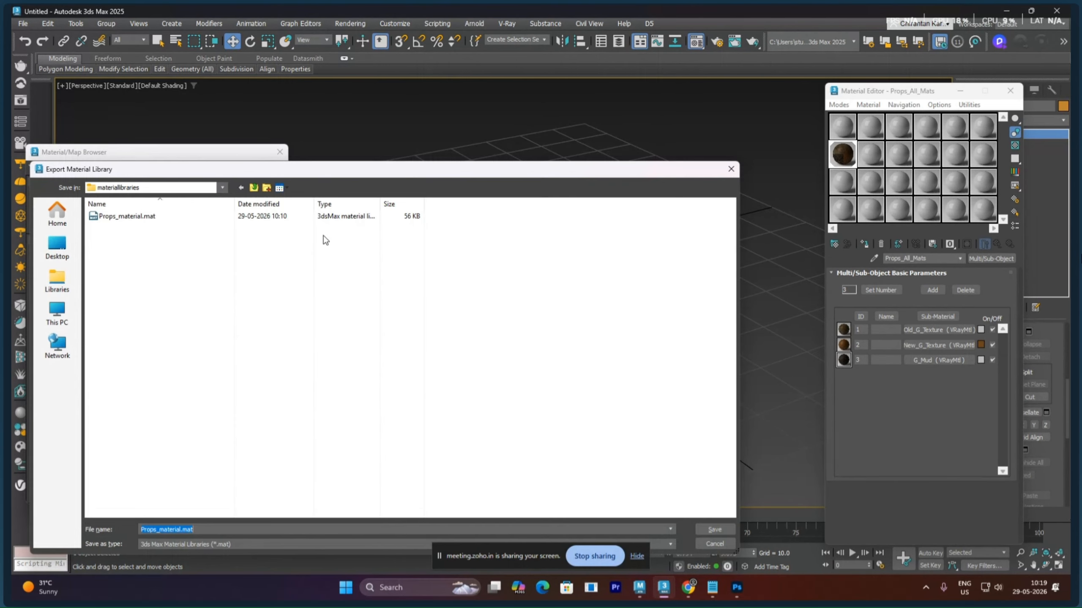
click(155, 226)
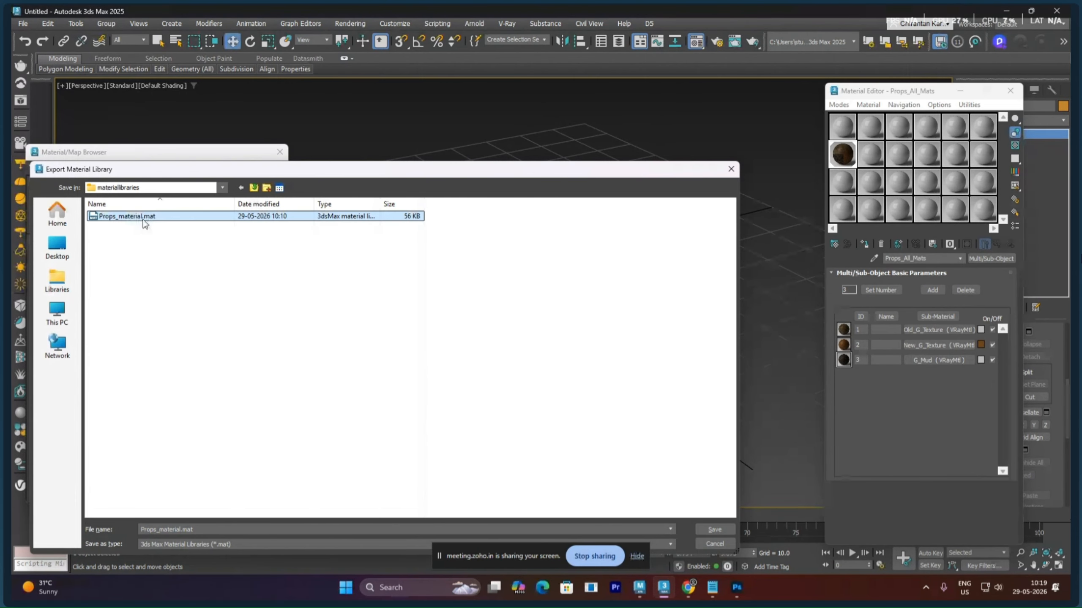
click(706, 529)
click(573, 298)
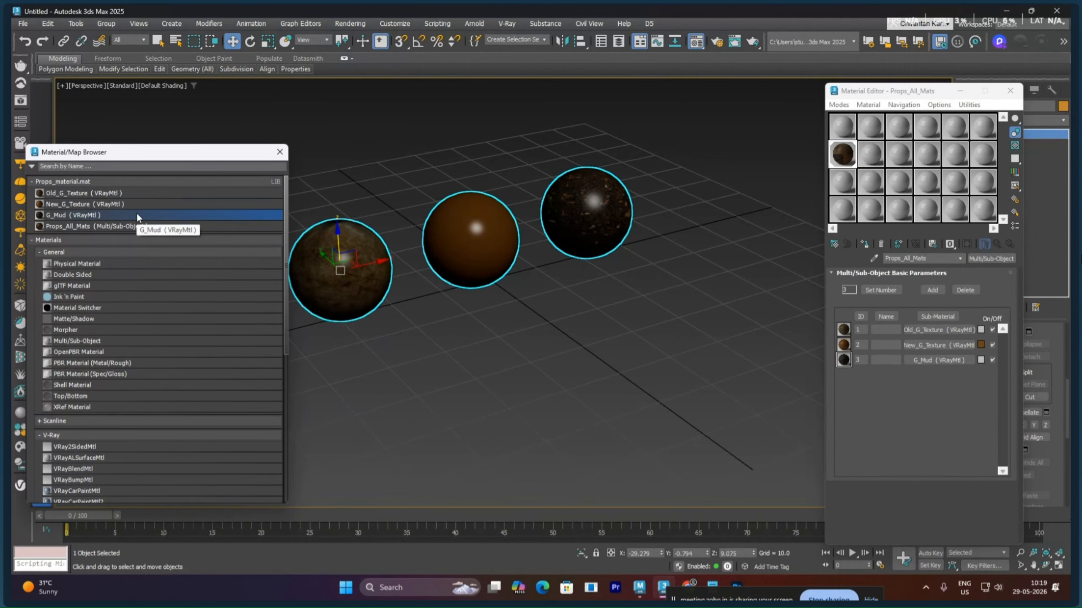
Remove the individual Old_G_Texture, New_G_Texture and G_Mud materials from the Props_material.mat library
drag(116, 160, 474, 133)
click(444, 166)
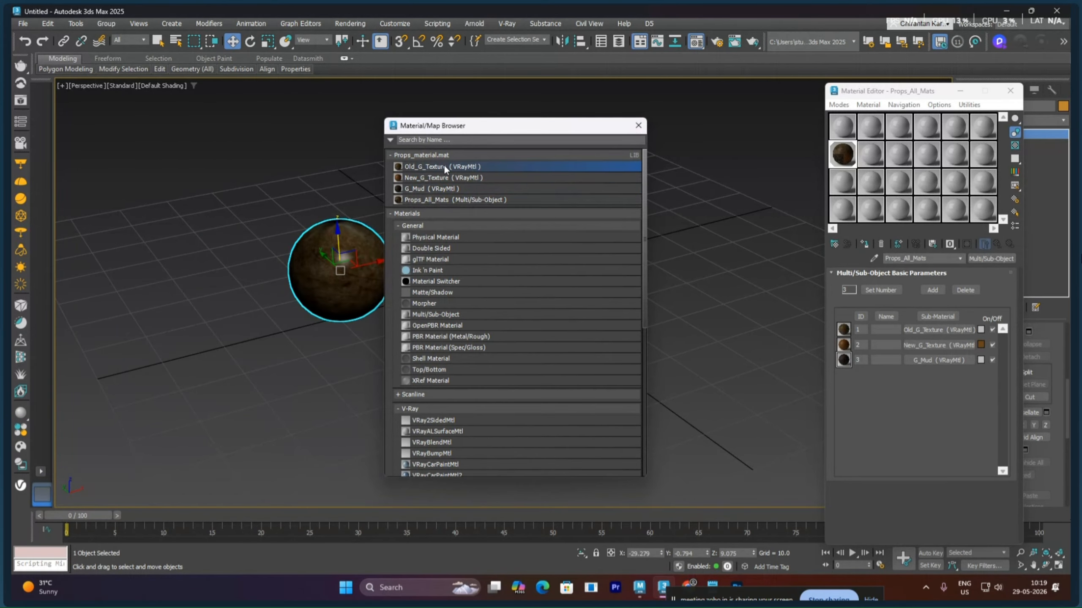
click(437, 178)
click(431, 186)
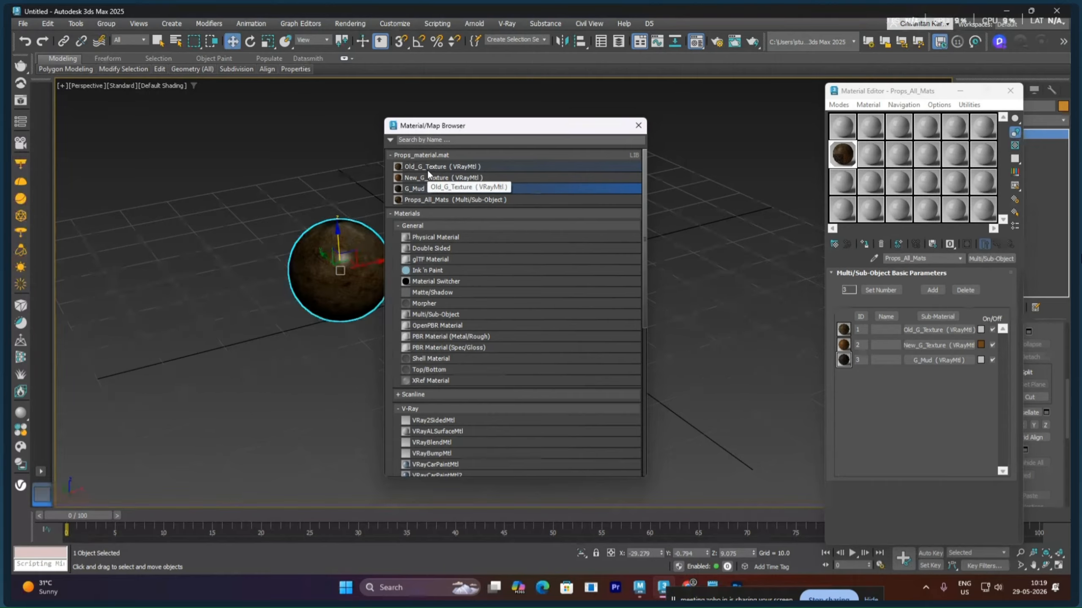
click(453, 200)
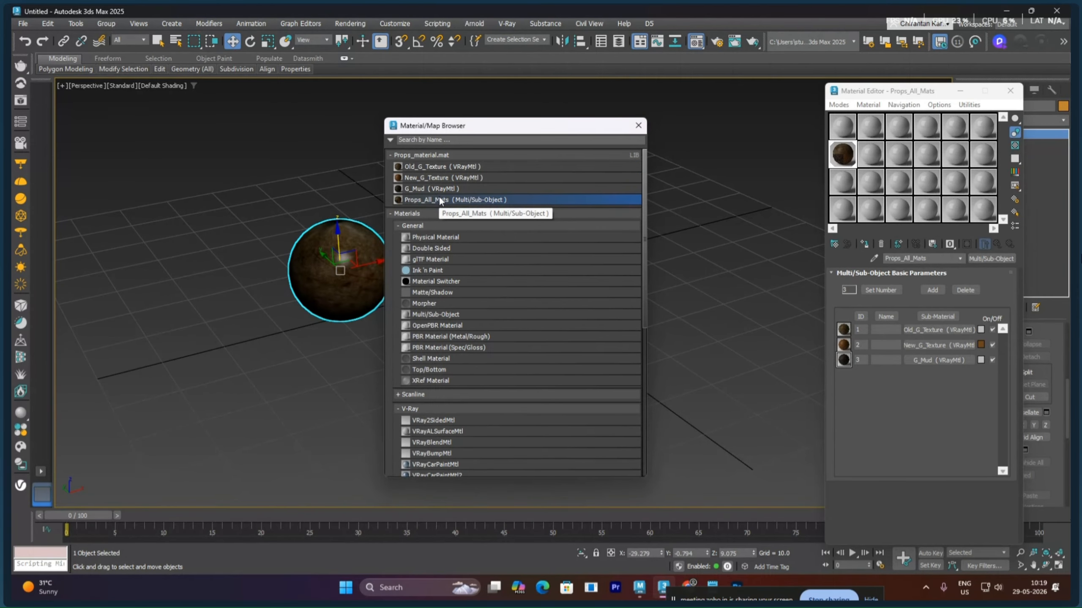
click(428, 166)
right_click(428, 165)
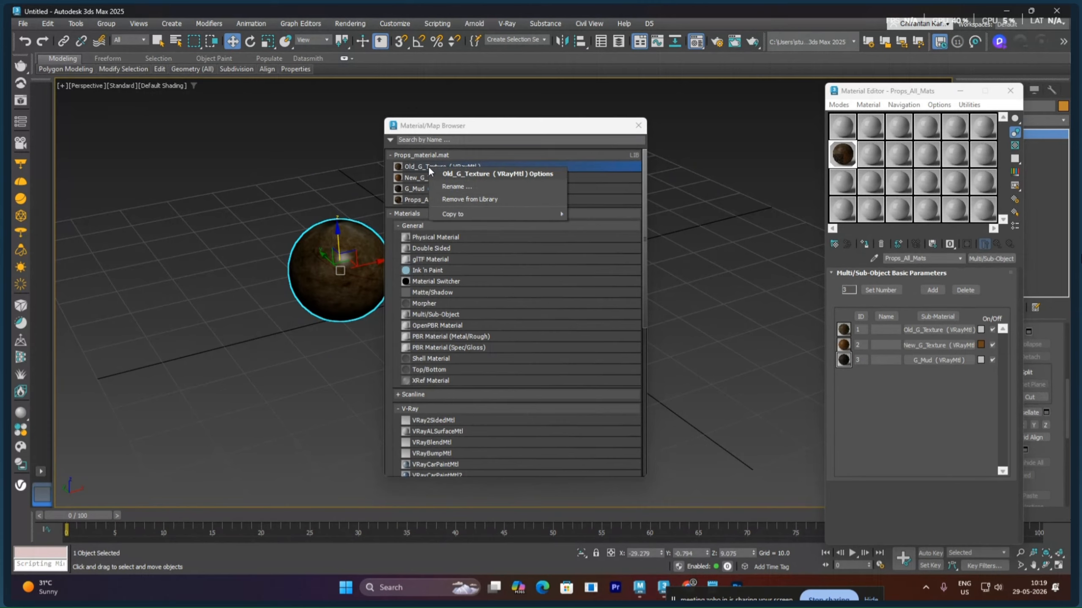
click(461, 199)
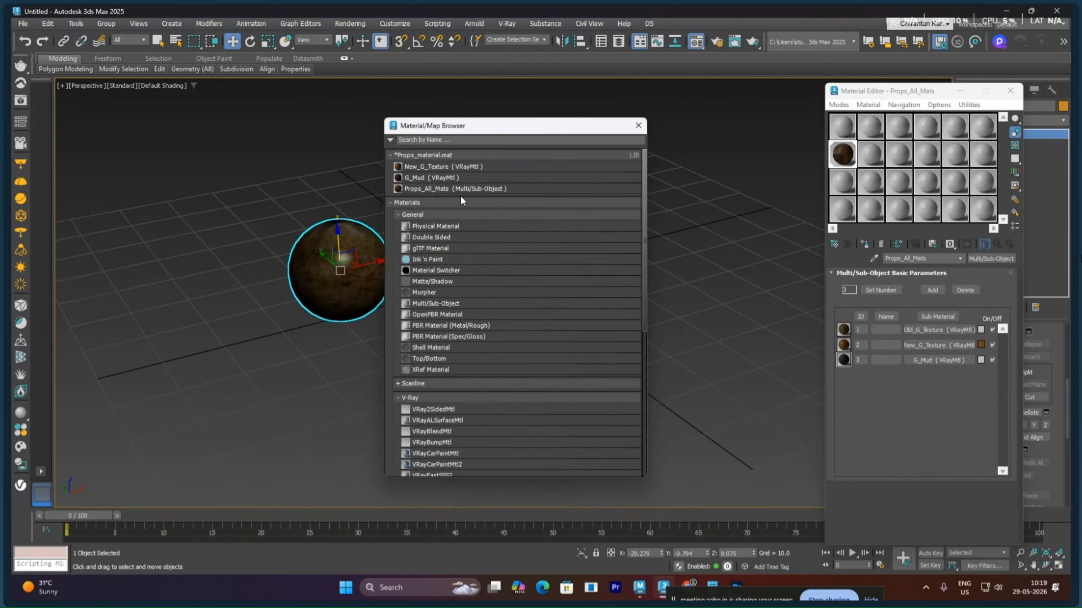
right_click(435, 165)
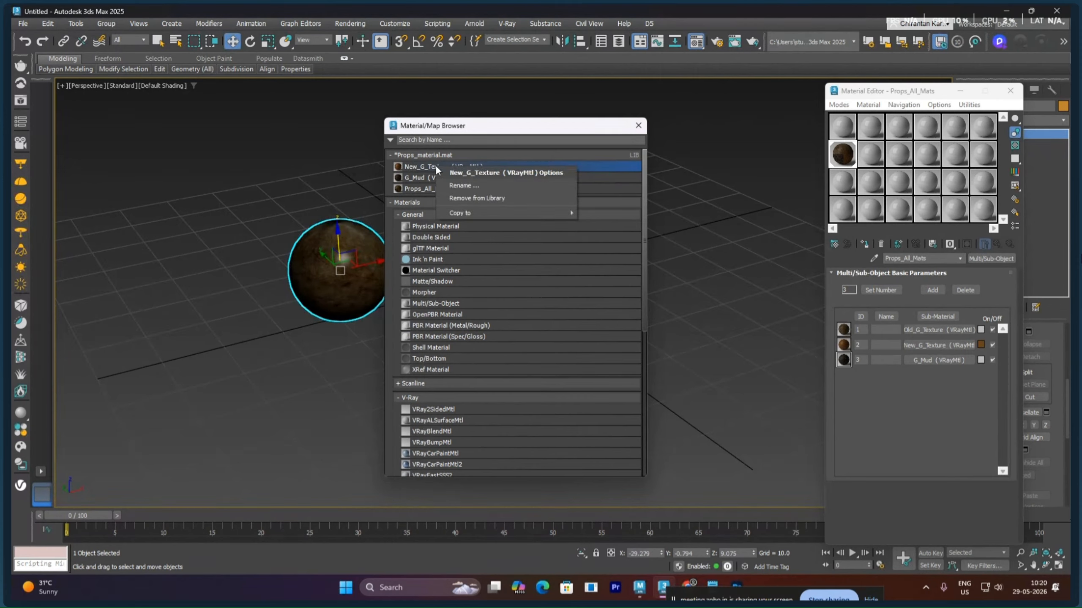
click(461, 197)
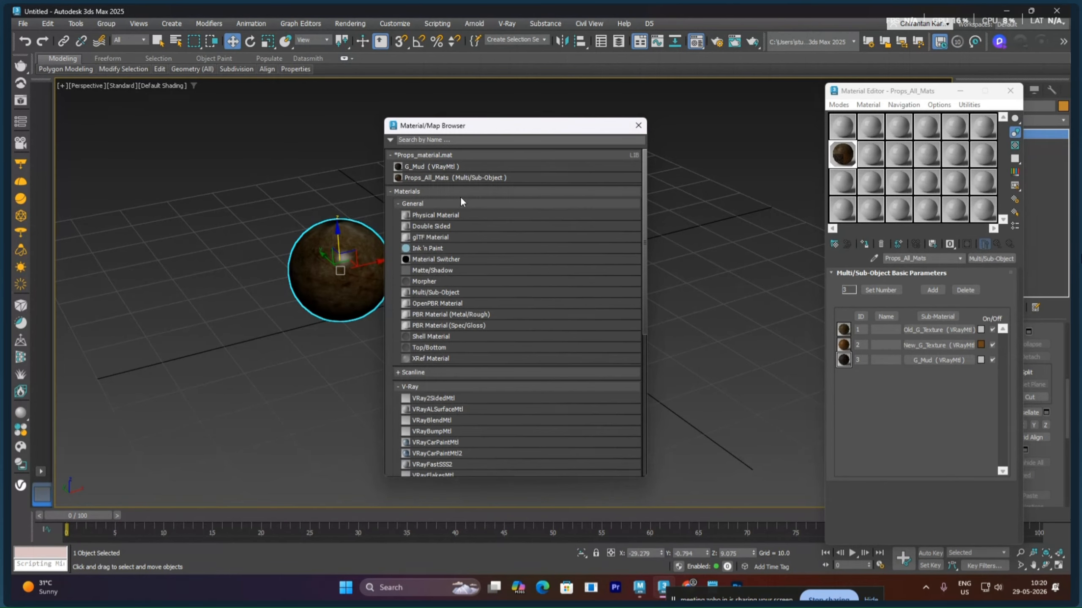
right_click(429, 164)
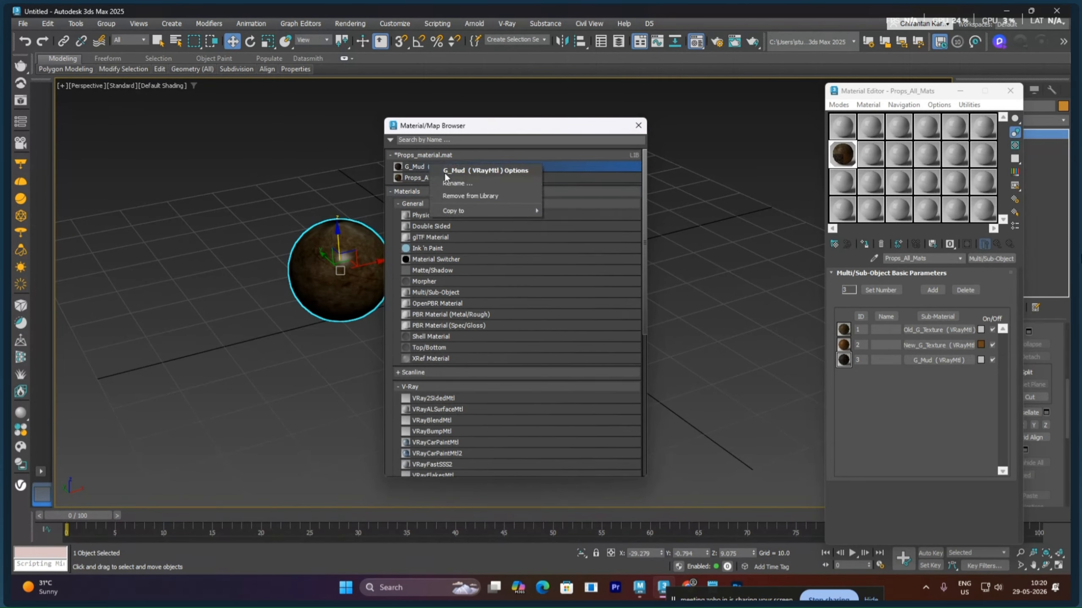
click(465, 196)
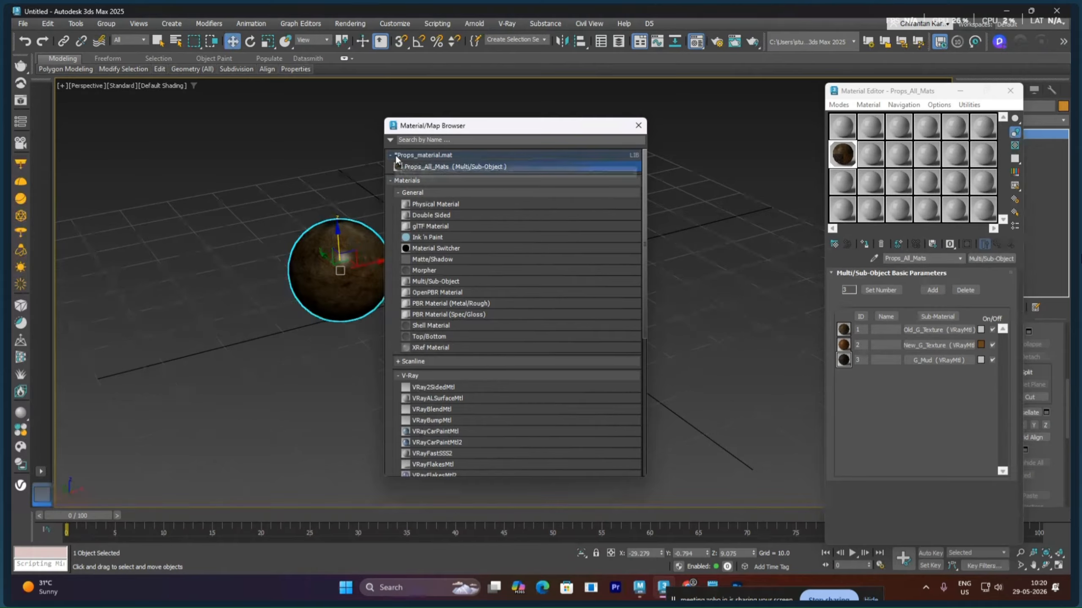
Save the reduced library, overwriting Props_material.mat
right_click(430, 155)
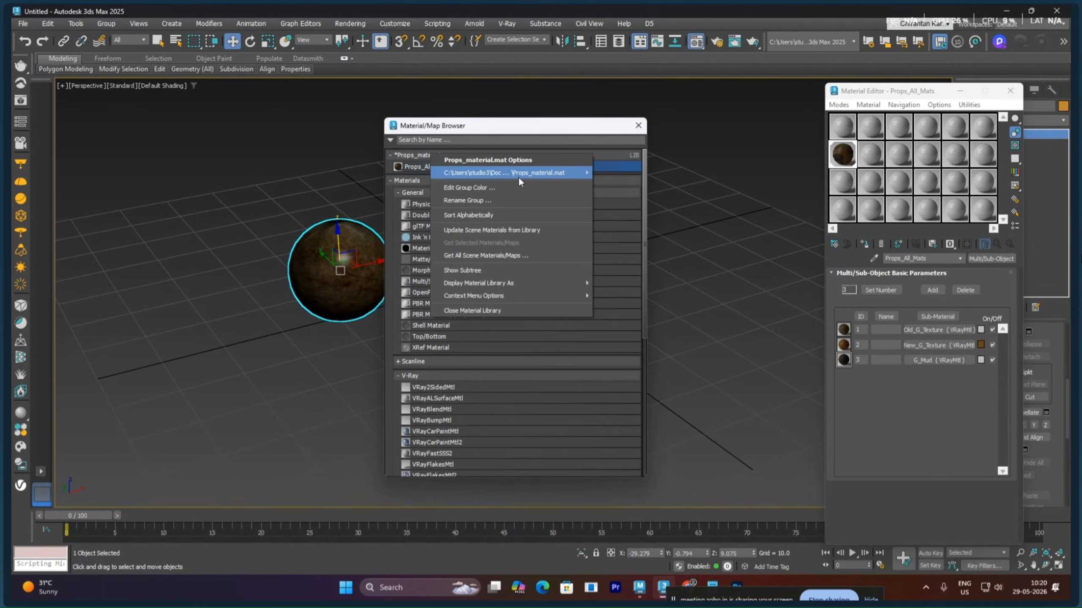
mouse_move(554, 176)
click(622, 199)
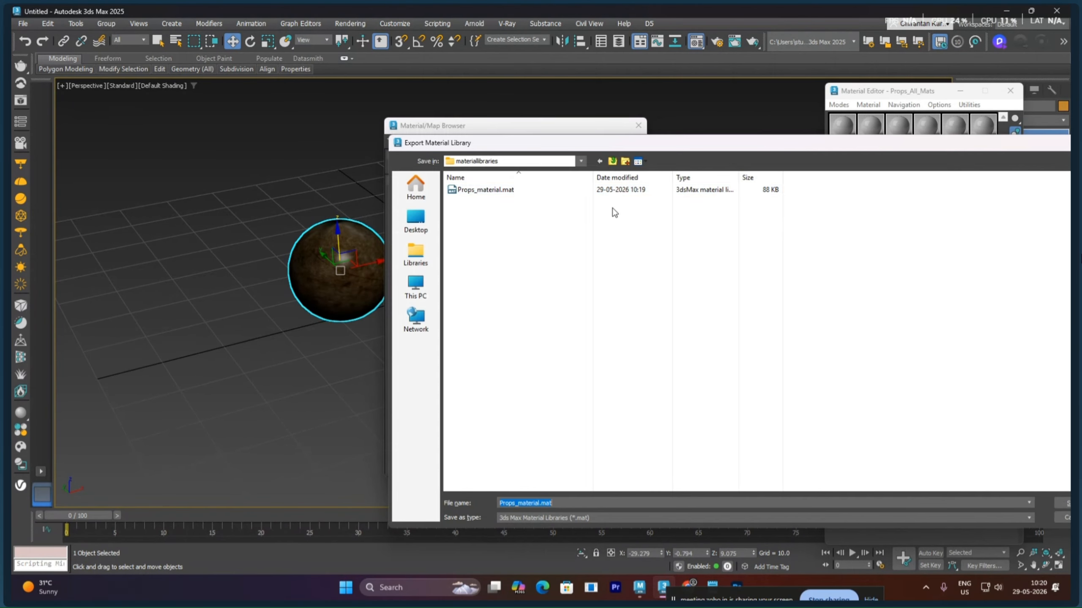
click(1064, 503)
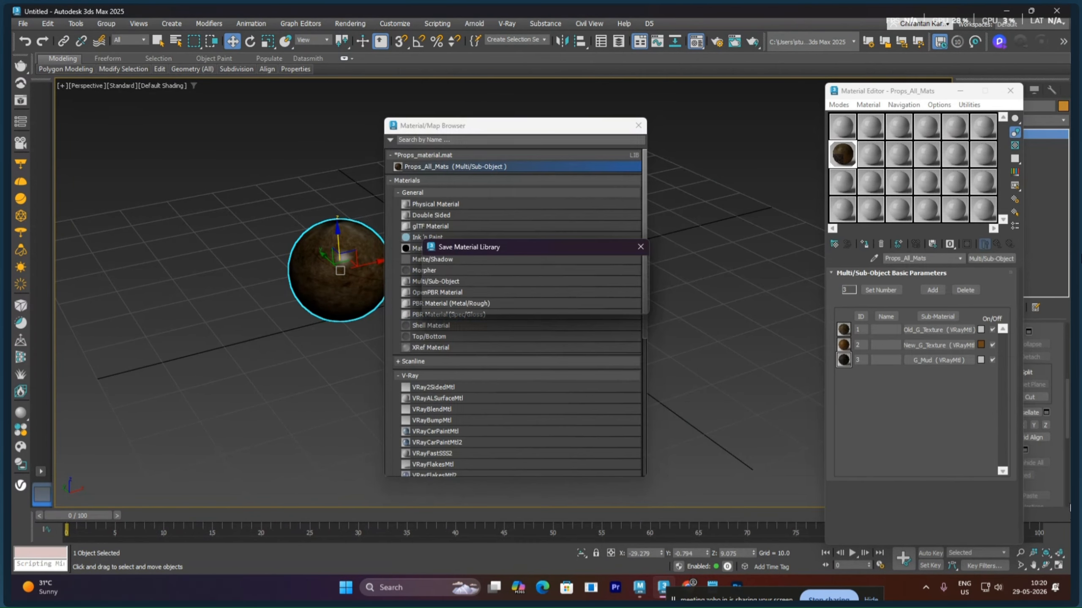
click(574, 296)
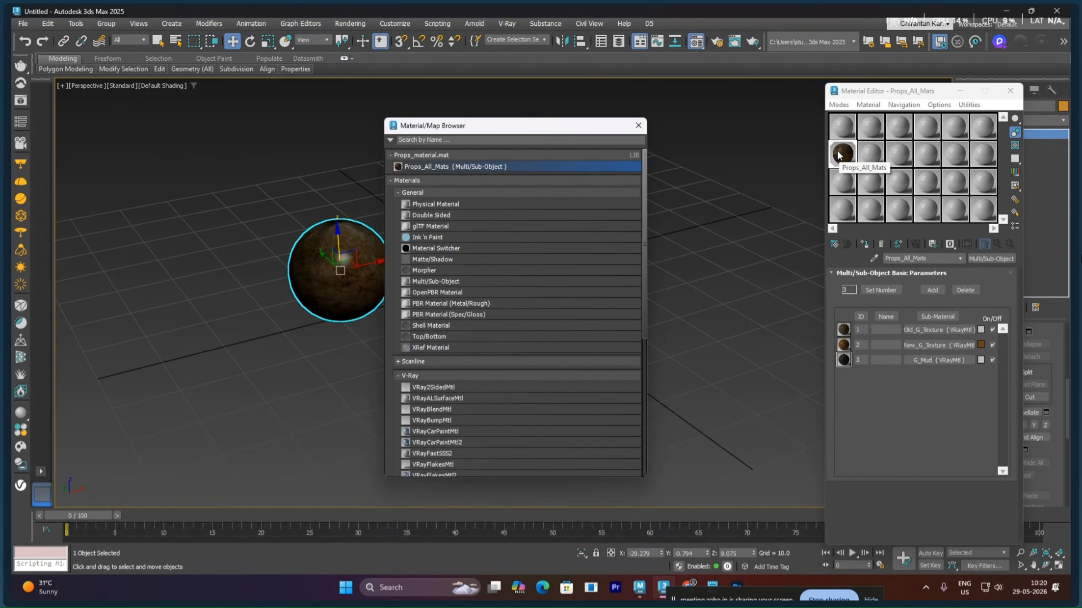
Close the Material/Map Browser and Material Editor, and reset the scene without saving the changes
click(638, 125)
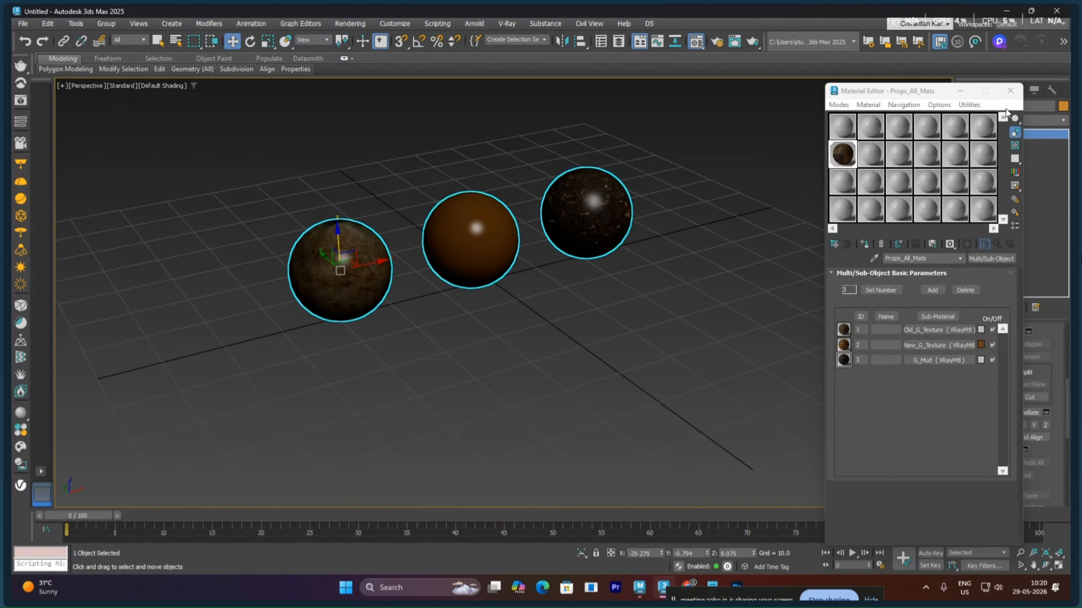
click(1009, 90)
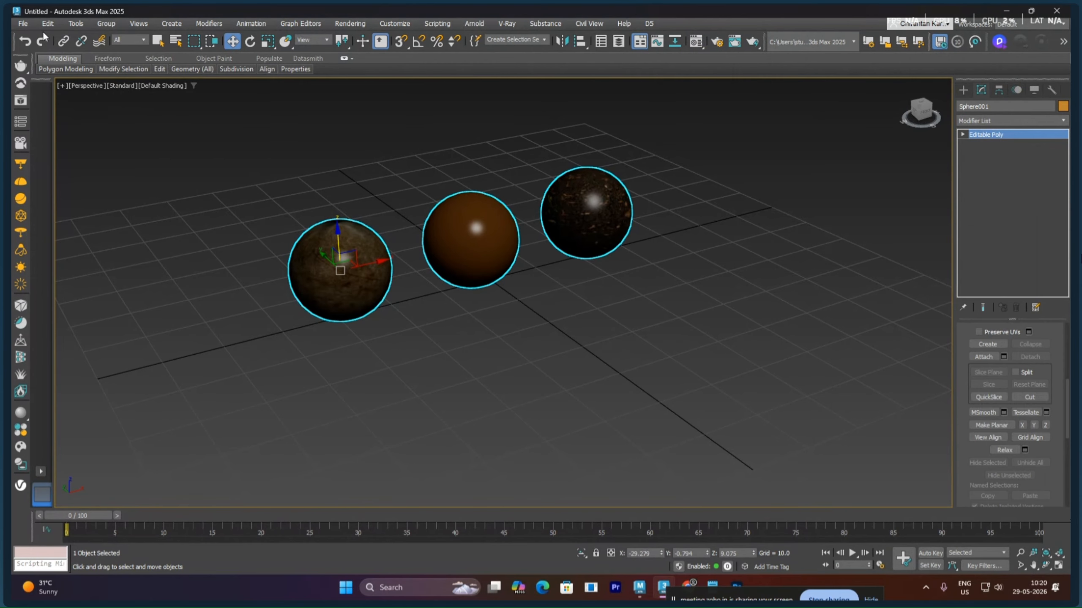
click(22, 23)
click(37, 52)
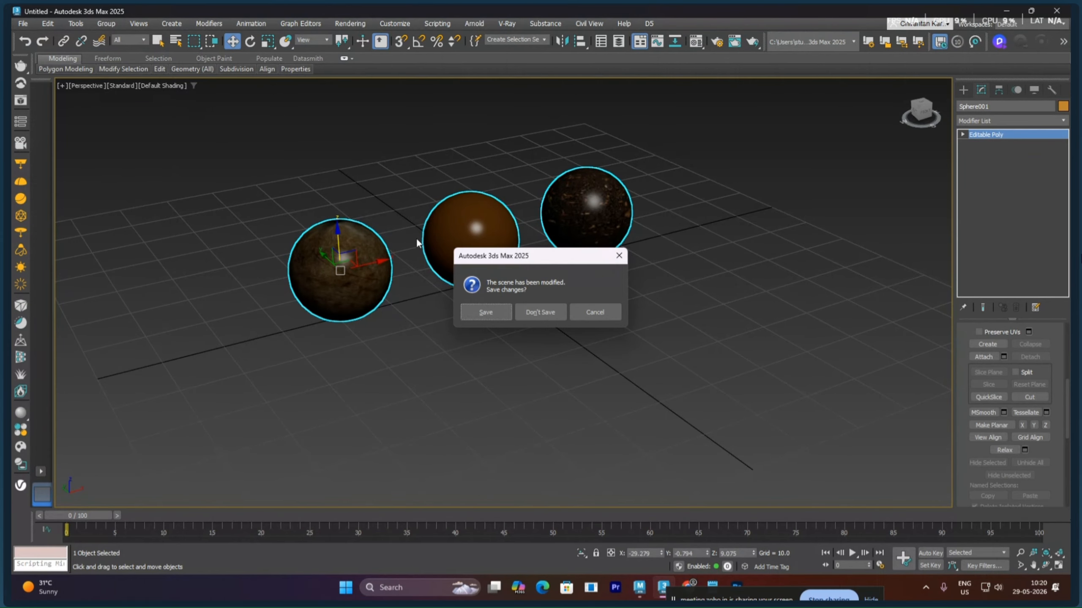
click(529, 312)
click(507, 310)
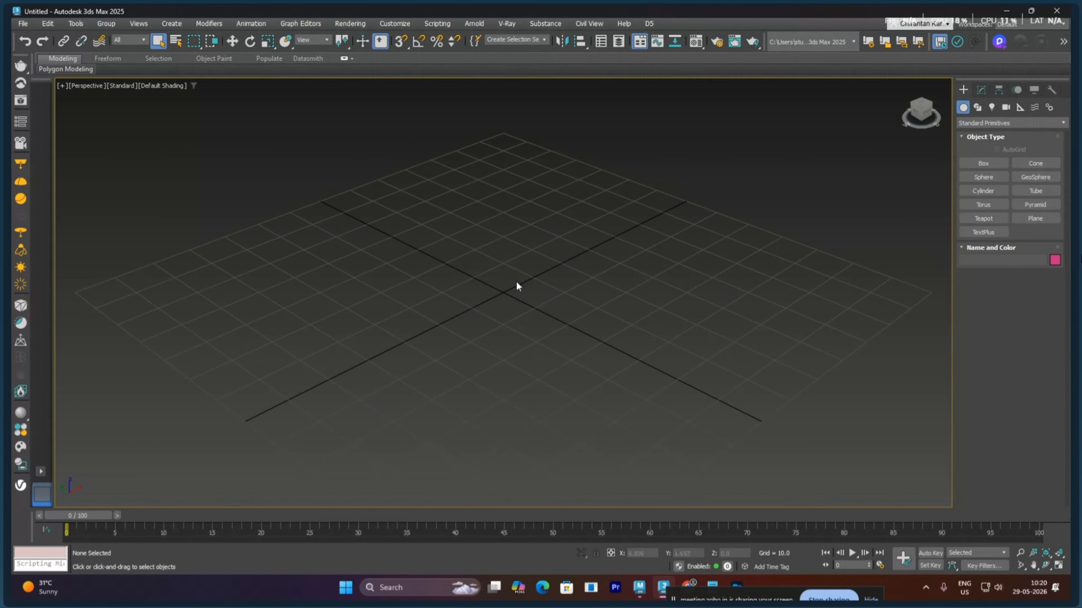
Set the renderer to V-Ray 7 in Render Setup and close the dialog
click(351, 24)
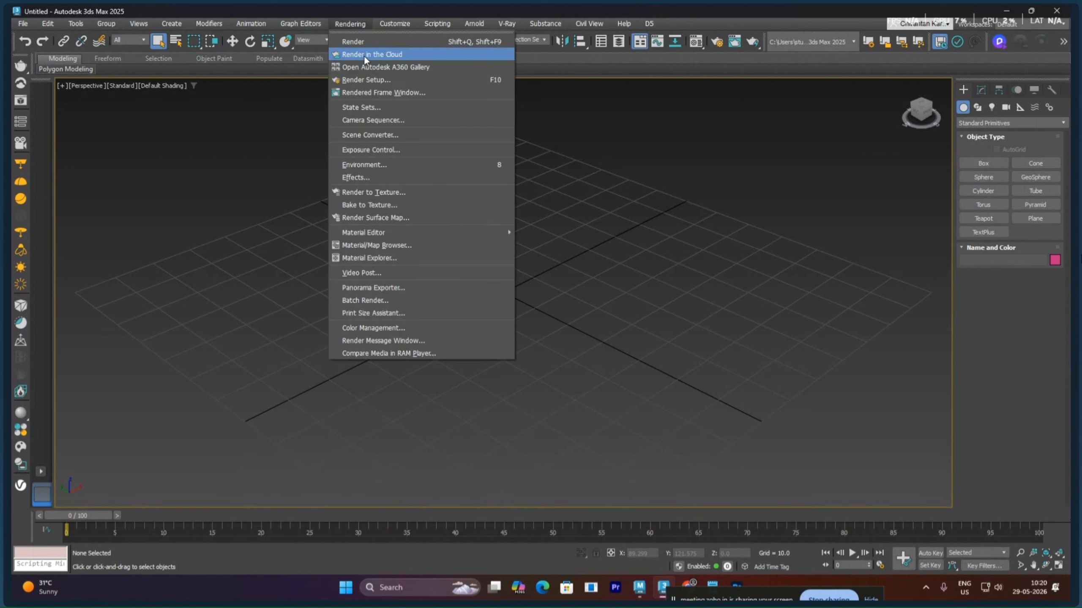
click(374, 79)
click(699, 240)
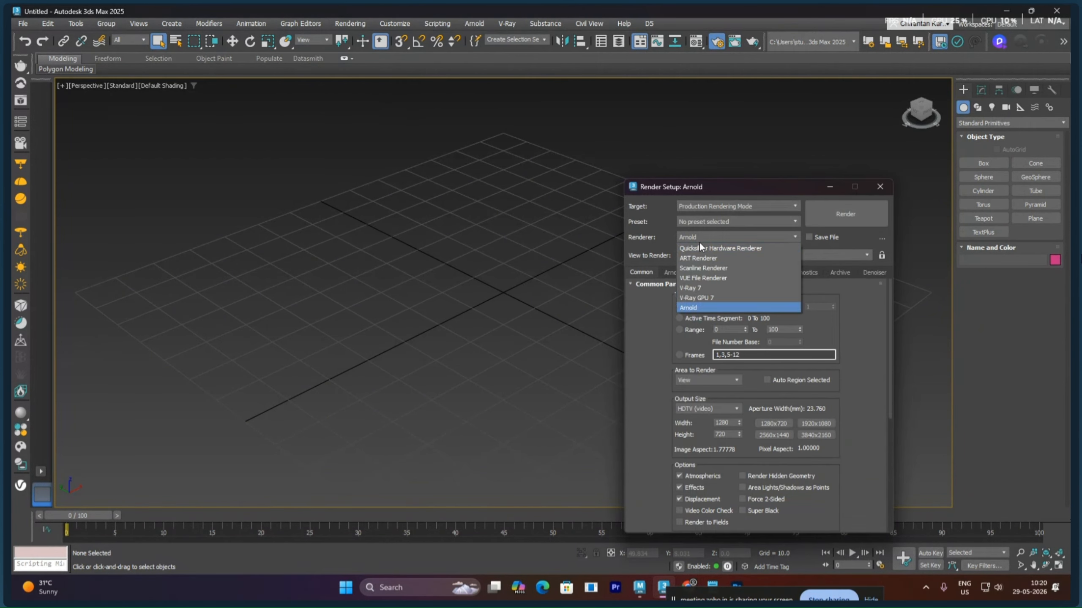
click(720, 287)
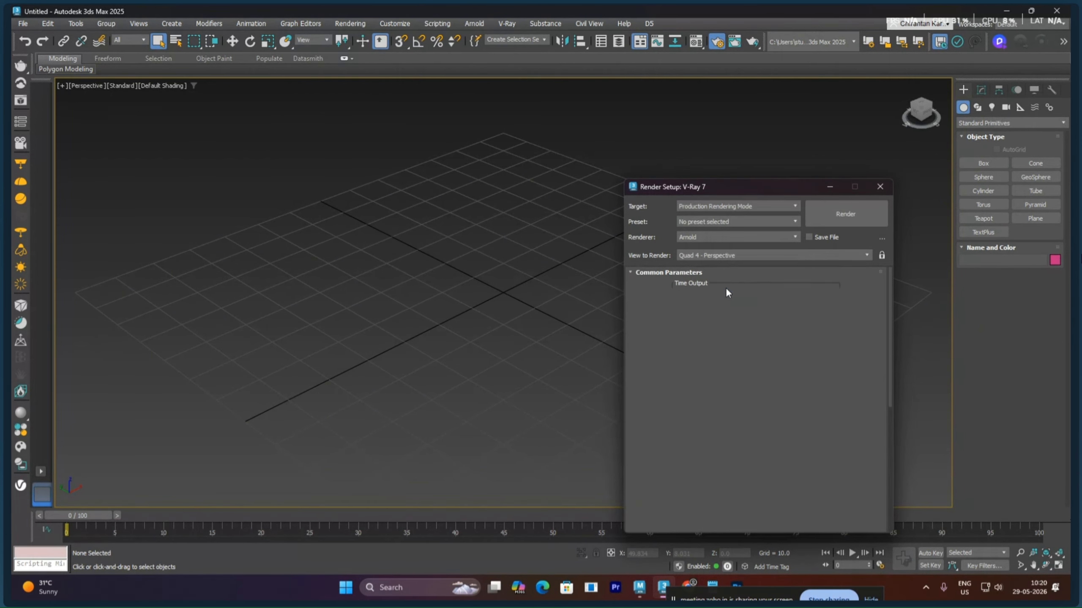
click(878, 187)
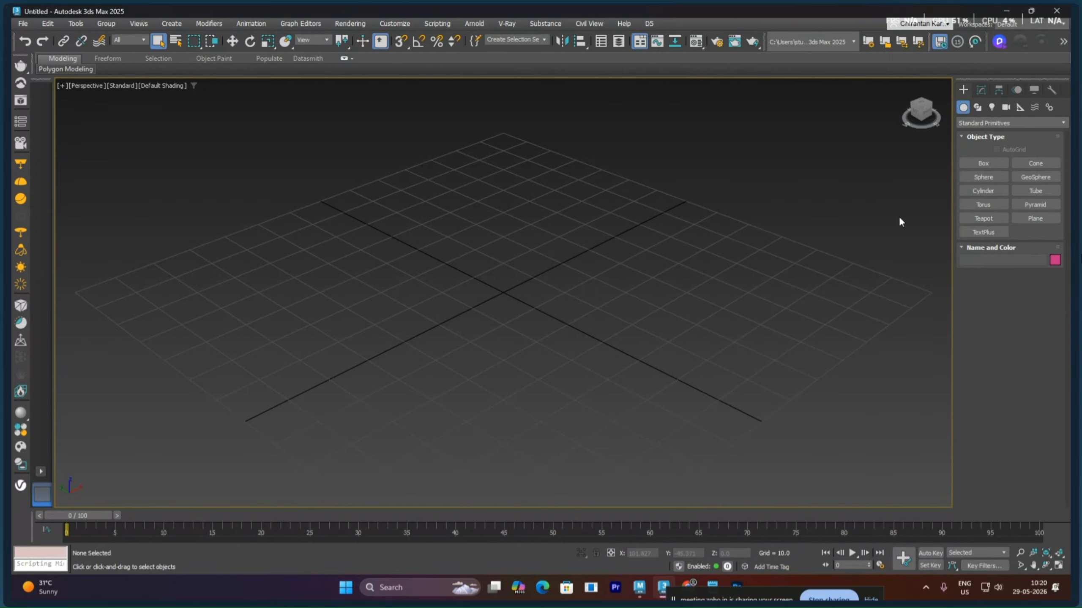
Load Props_All_Mats from the library into the first Material Editor sample slot and move the editor clear of the creation tools
key(m)
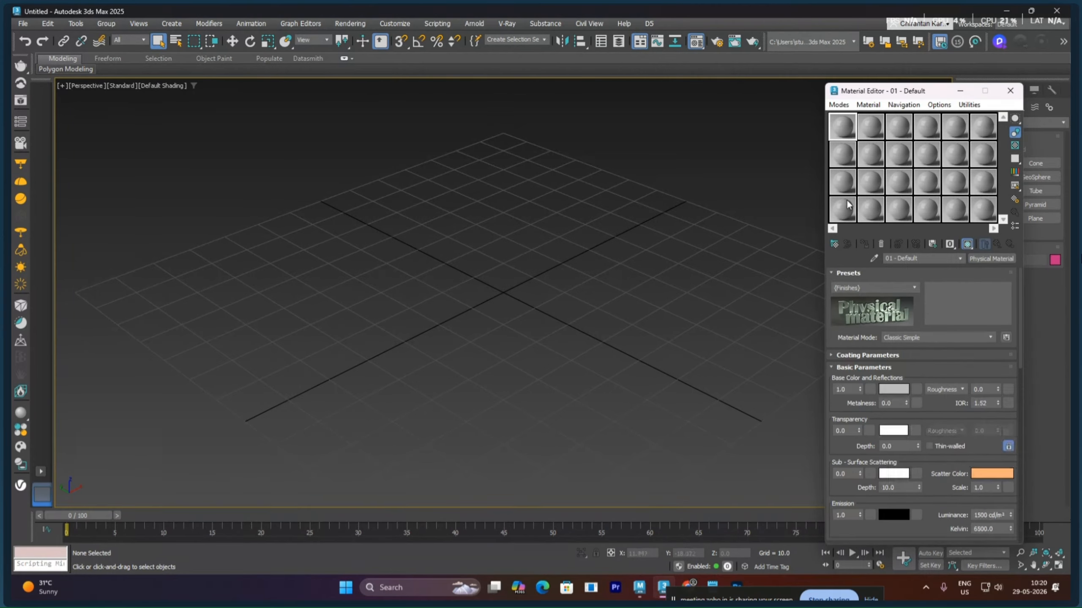
click(835, 245)
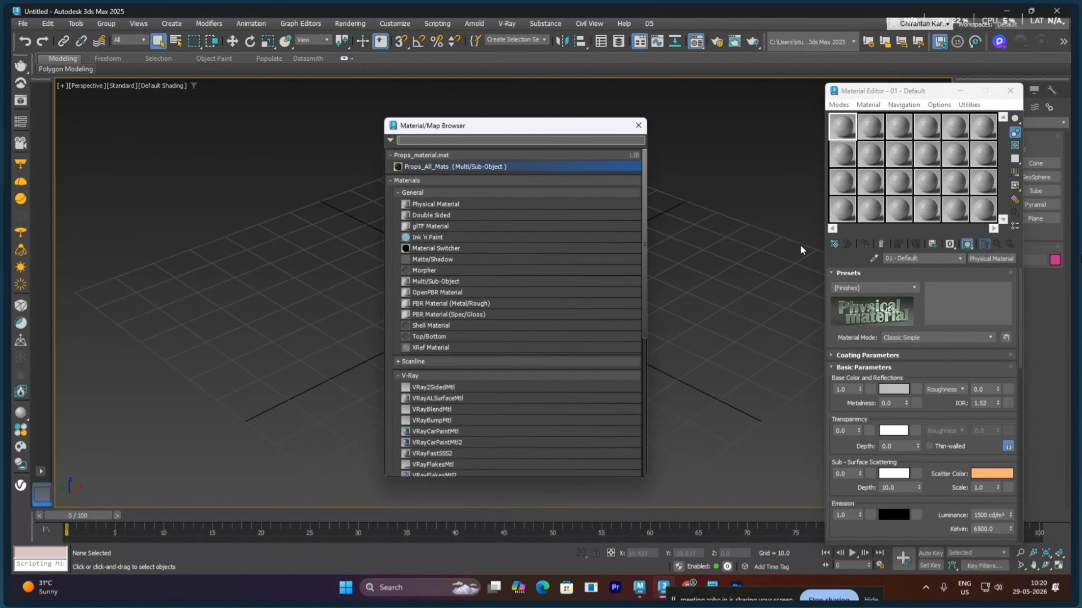
double_click(418, 167)
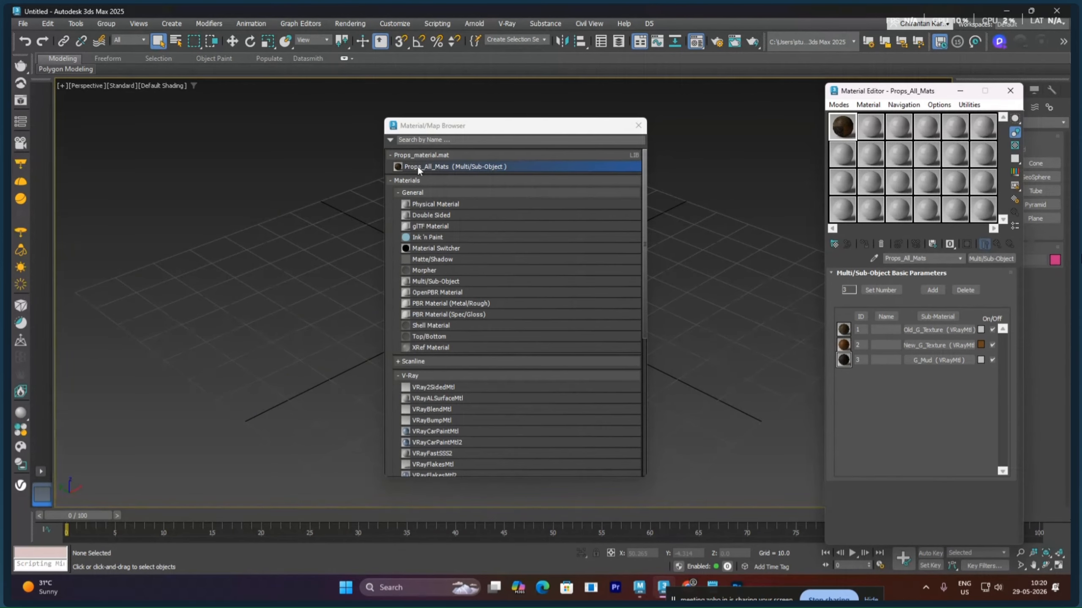
click(638, 125)
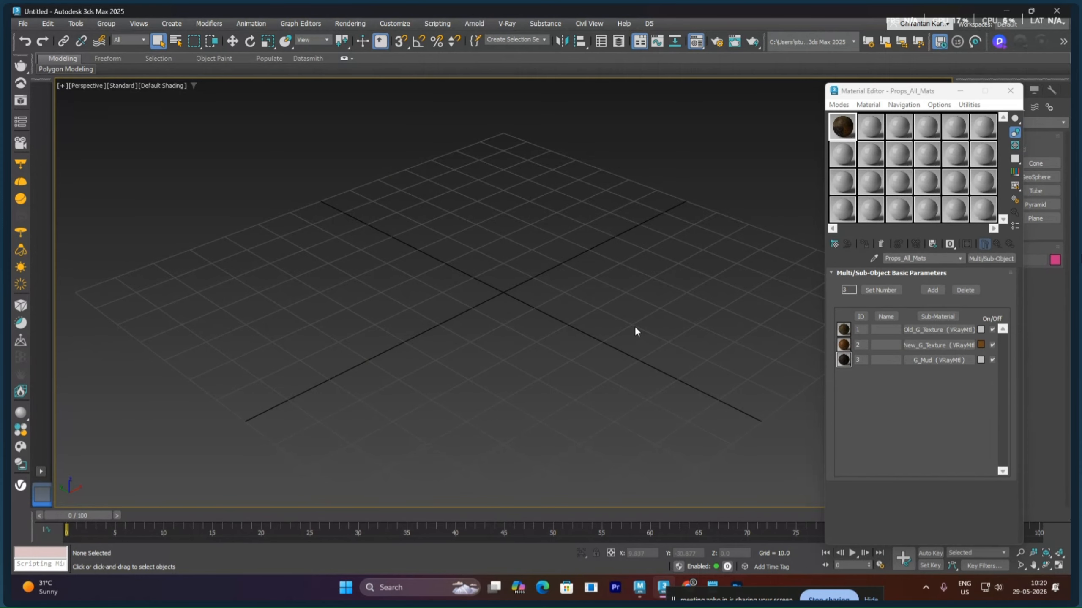
drag(917, 90, 770, 262)
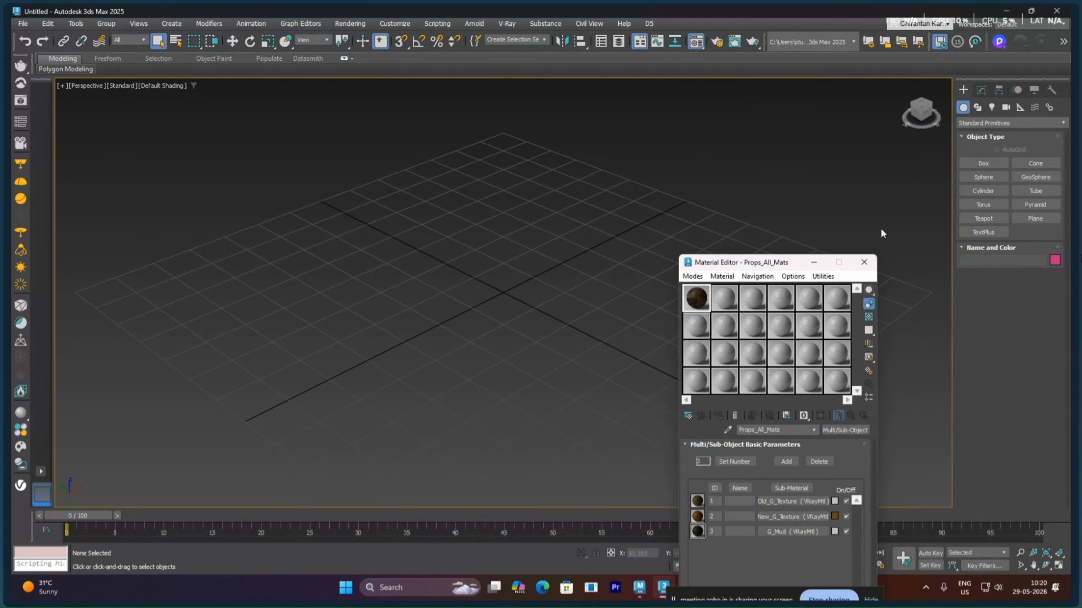
Create a thin upright box on the grid, about 4.2 long, 58.3 wide and 36.3 high
click(980, 164)
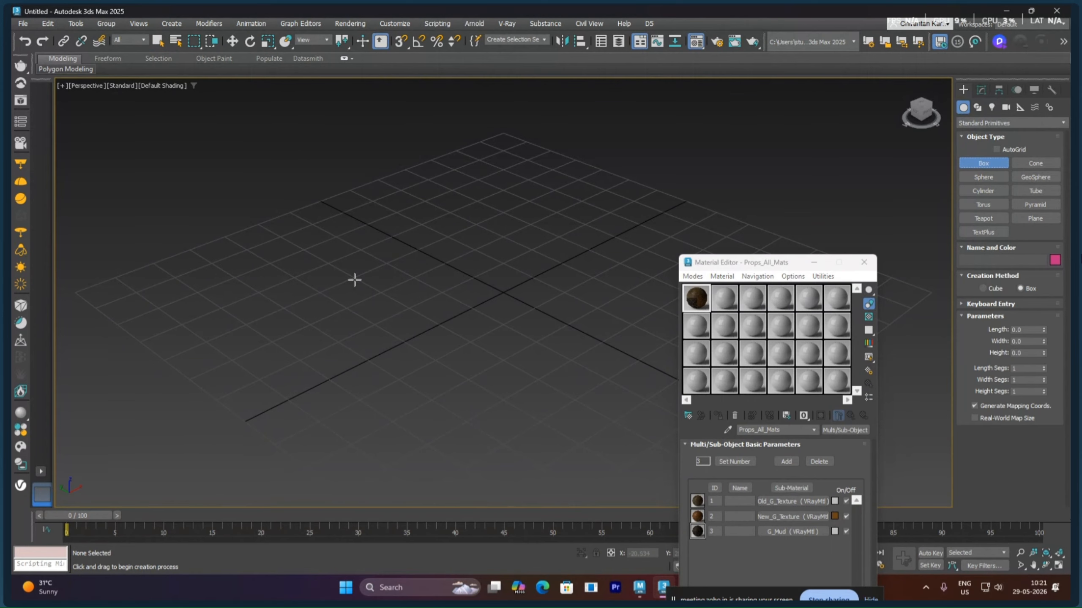
drag(305, 329, 505, 251)
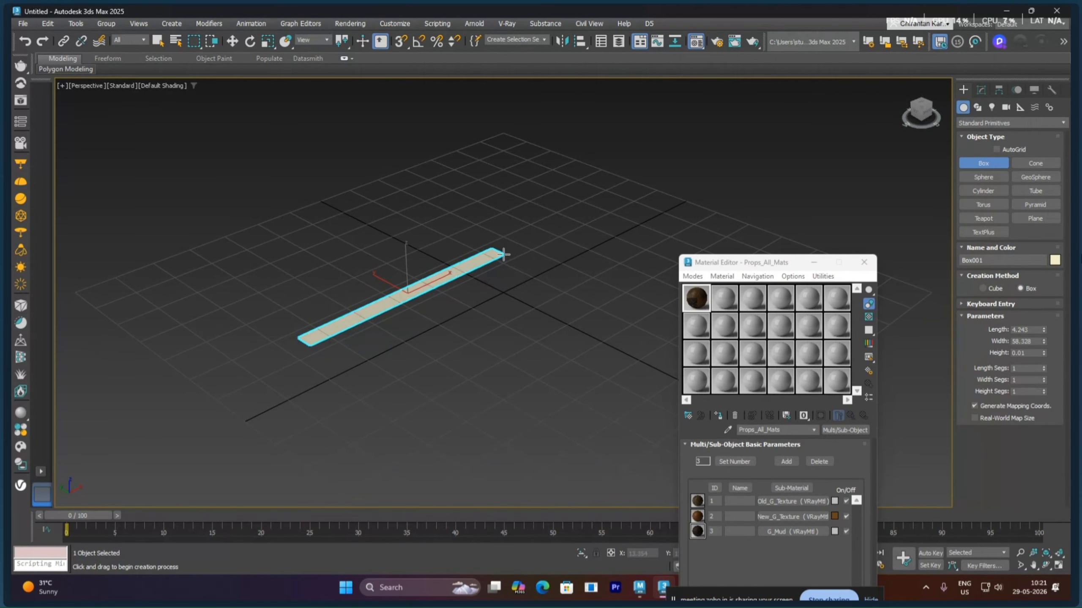
click(464, 172)
click(449, 88)
middle_drag(658, 264, 458, 277)
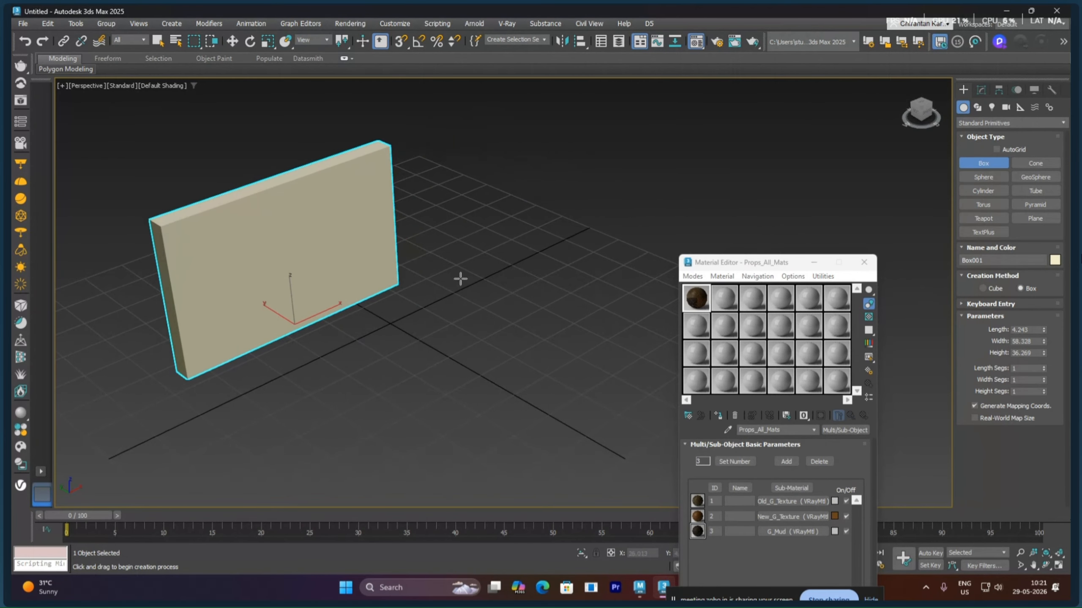
right_click(360, 286)
Clone the box along its X axis as two independent copies, forming a row of three panels
right_click(322, 304)
click(330, 317)
shift+drag(335, 314, 528, 241)
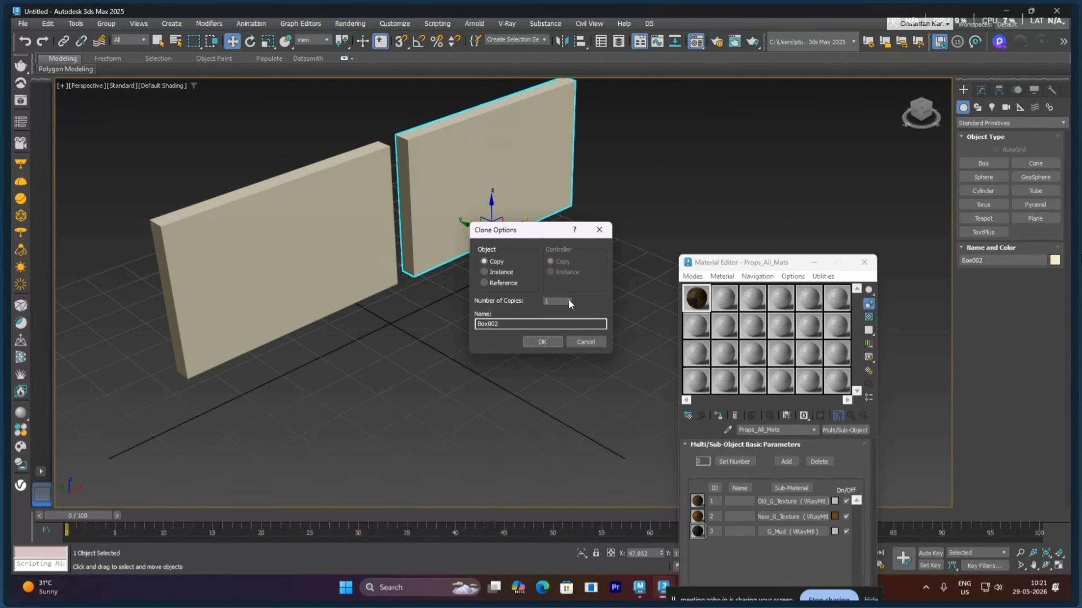
click(553, 344)
middle_drag(552, 346, 555, 367)
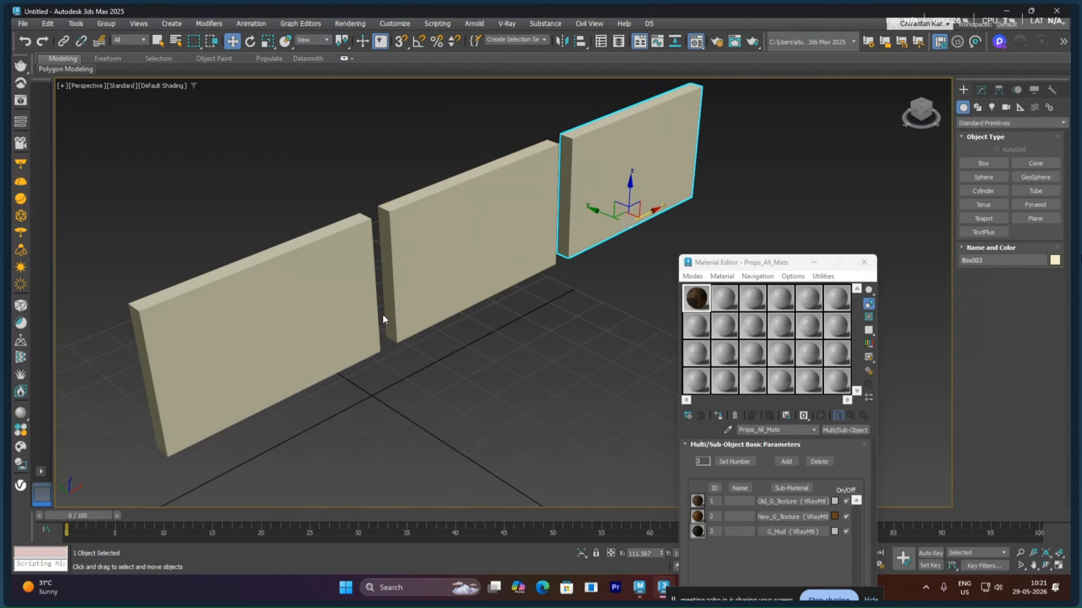
Convert each of the three boxes to Editable Poly
click(362, 311)
right_click(347, 308)
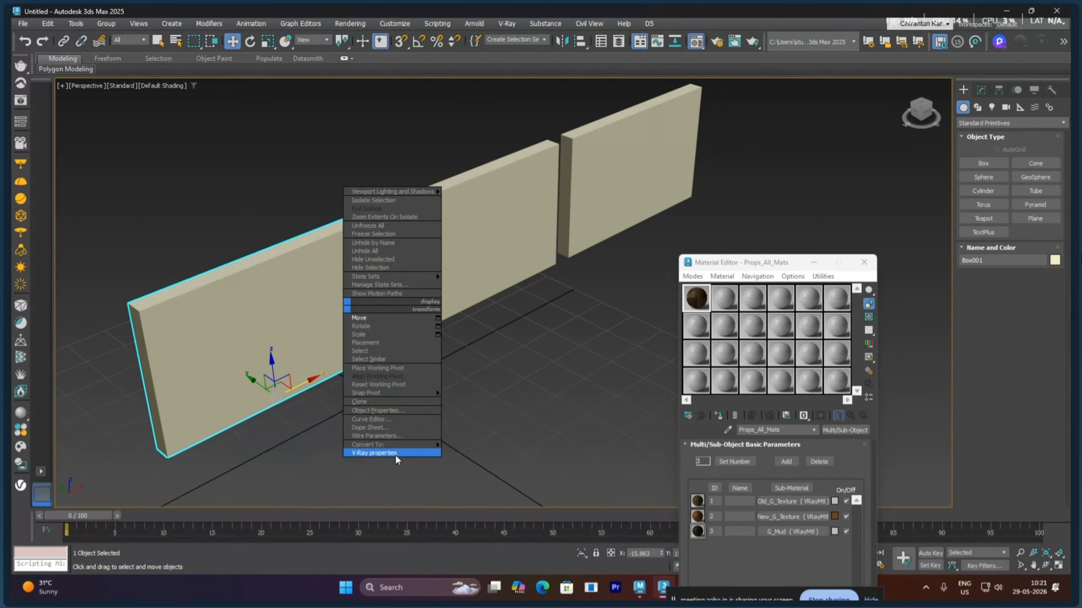
mouse_move(398, 444)
click(479, 453)
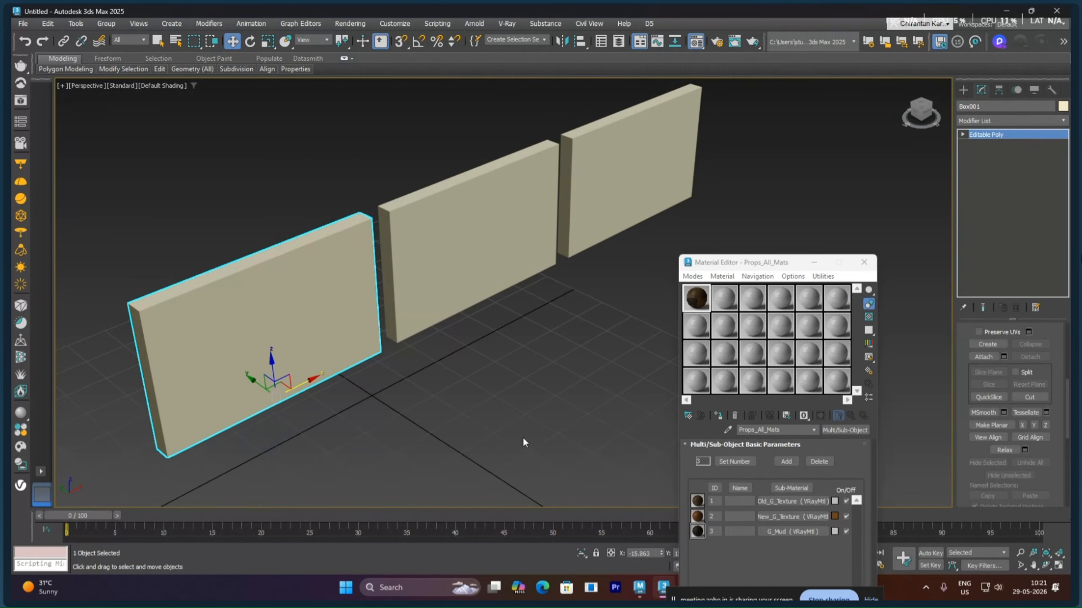
click(449, 263)
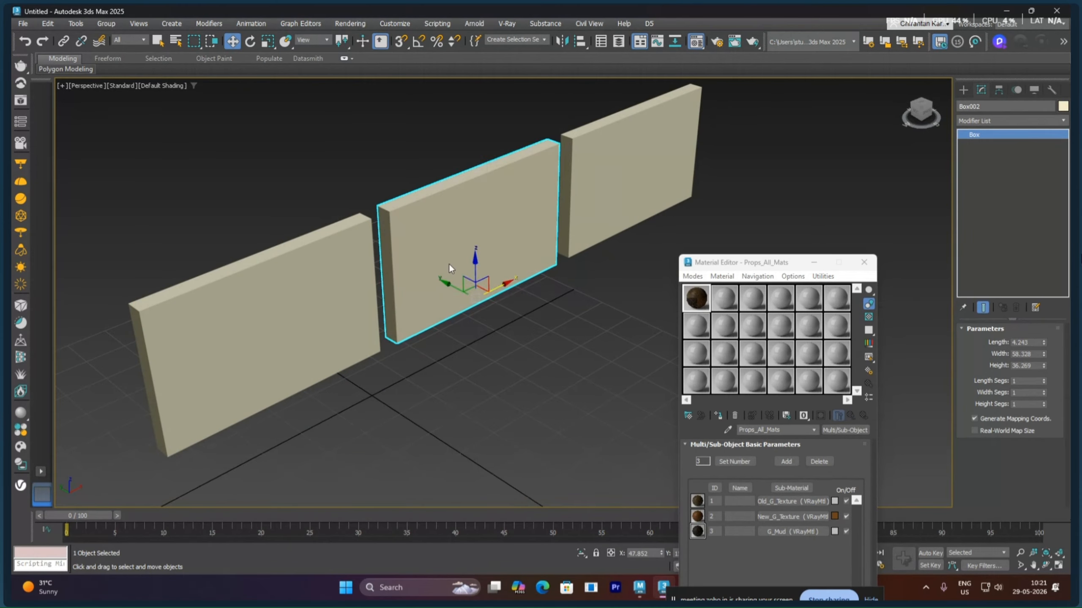
right_click(448, 262)
mouse_move(503, 403)
click(585, 408)
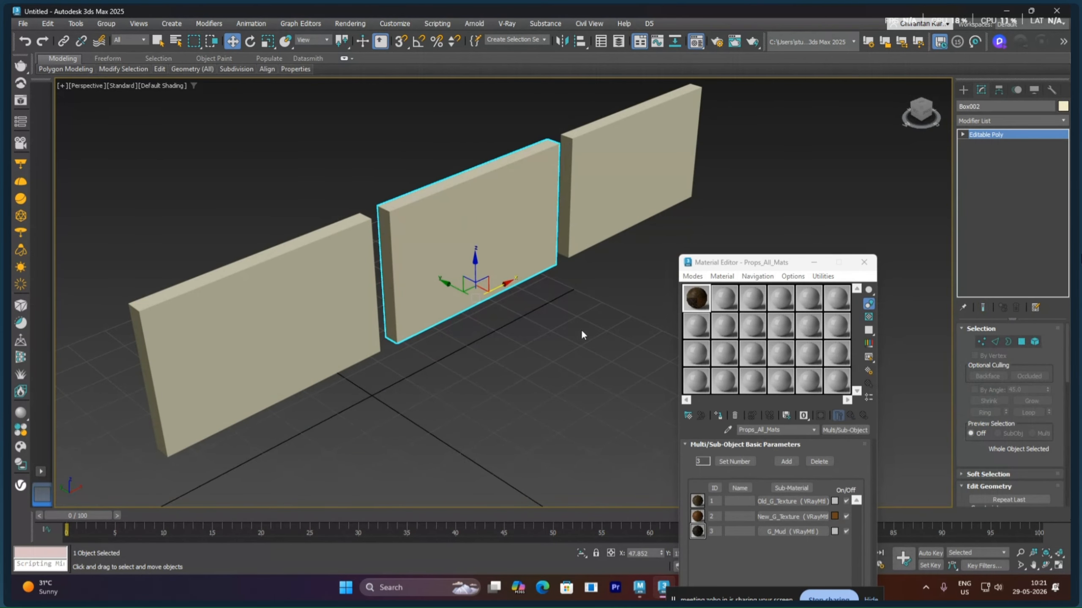
click(611, 231)
right_click(612, 231)
mouse_move(657, 365)
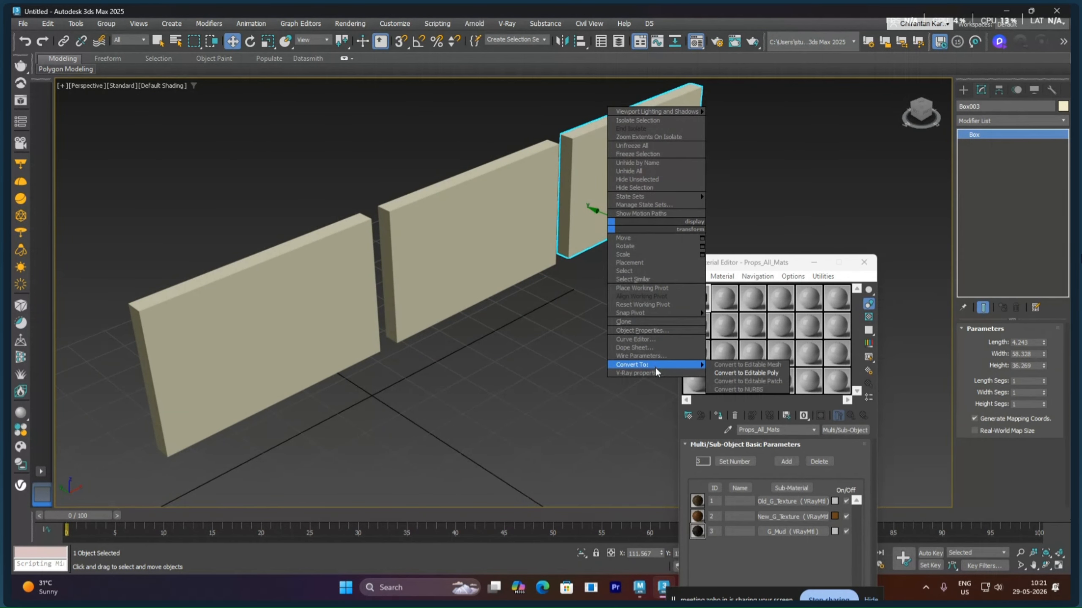
click(727, 373)
Assign the Props_All_Mats material to all three boxes at once
middle_drag(560, 359, 562, 348)
click(562, 347)
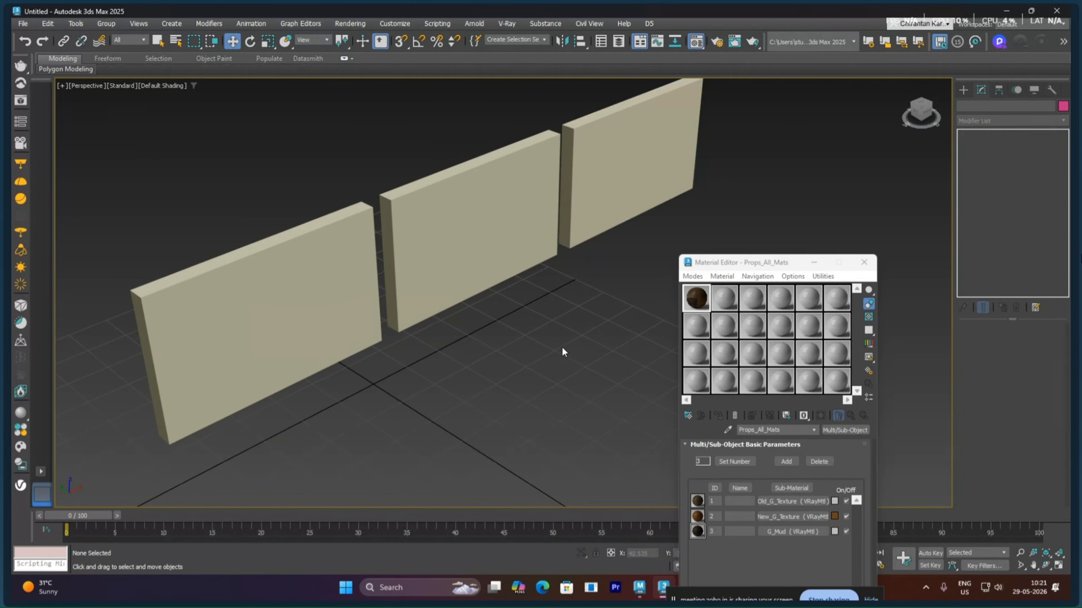
drag(734, 150, 165, 333)
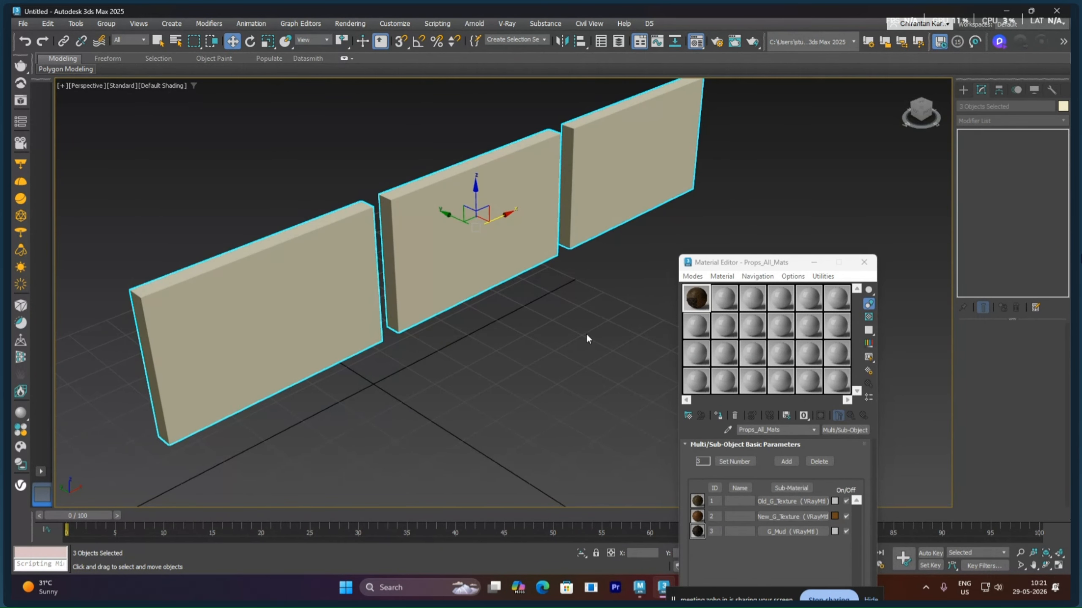
click(718, 415)
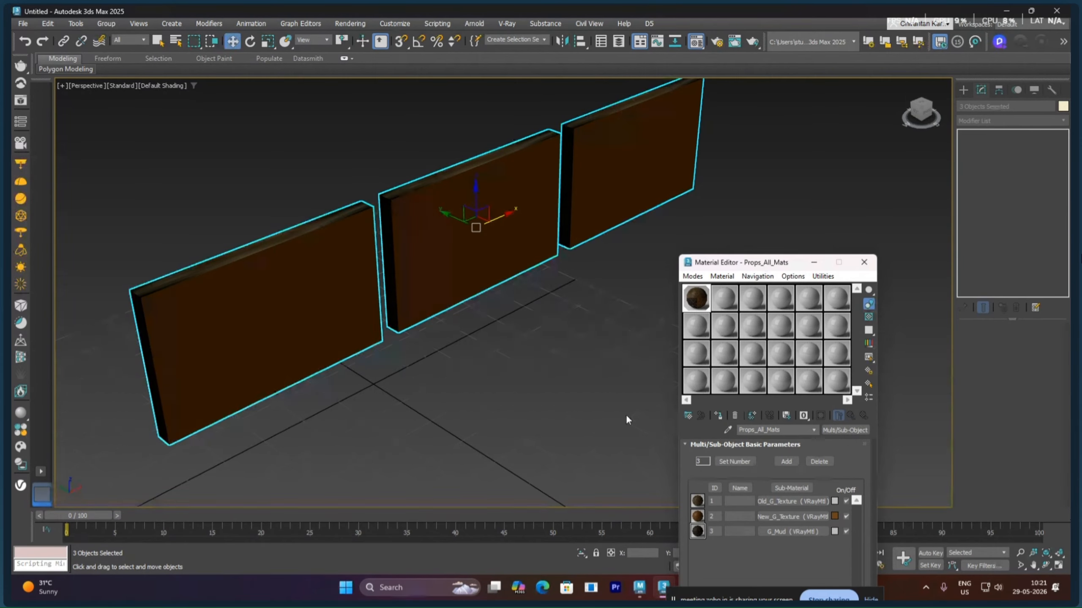
click(501, 396)
Set the material ID of the first box's whole element to 1, for the Old_G_Texture sub-material
click(322, 307)
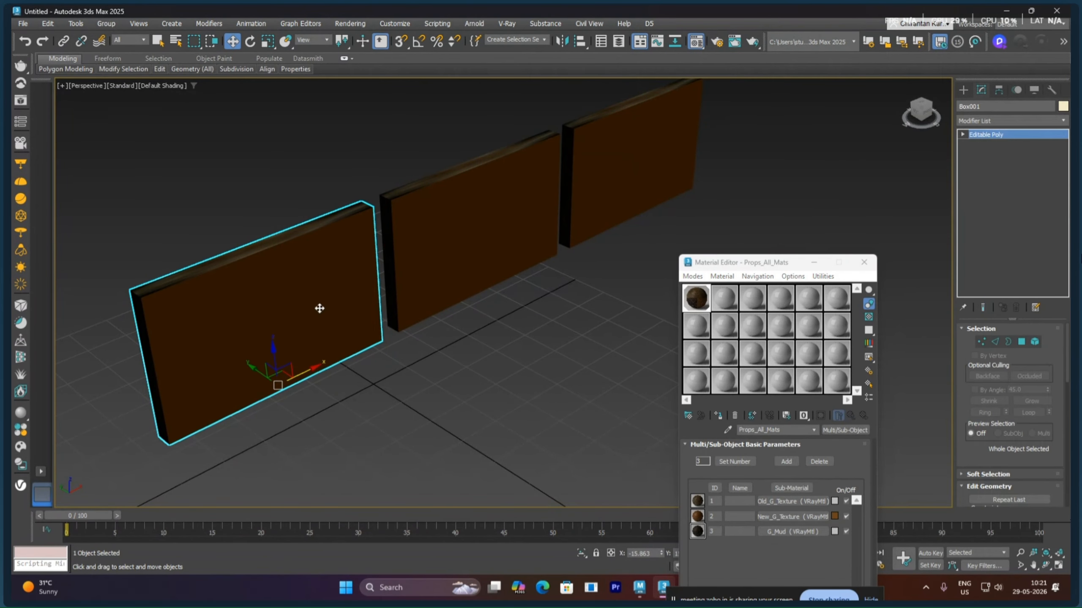
click(961, 135)
click(986, 181)
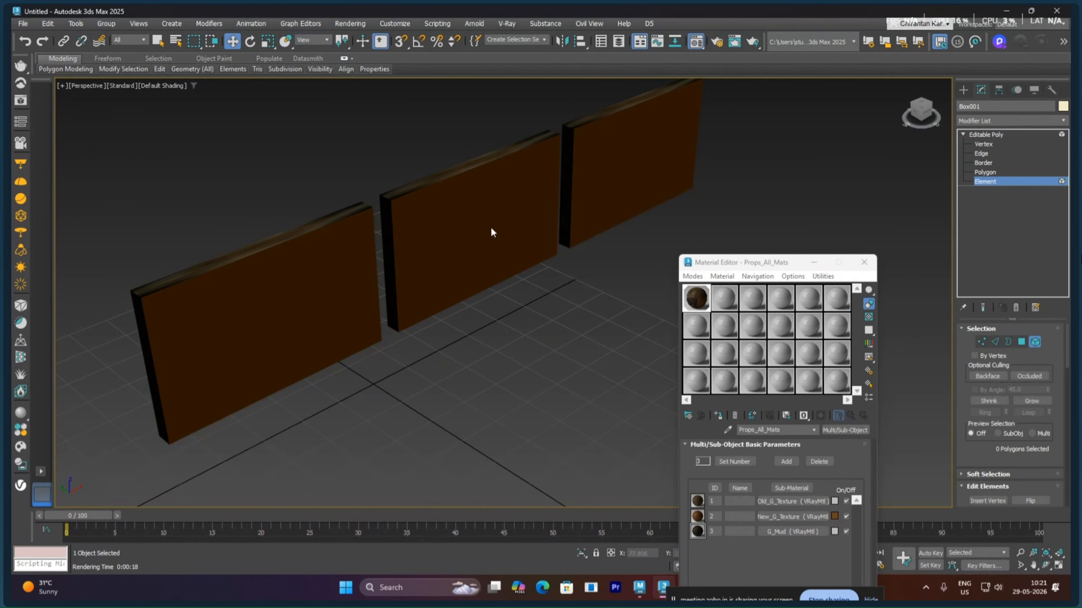
drag(295, 311, 295, 311)
scroll(1010, 444, down, 15)
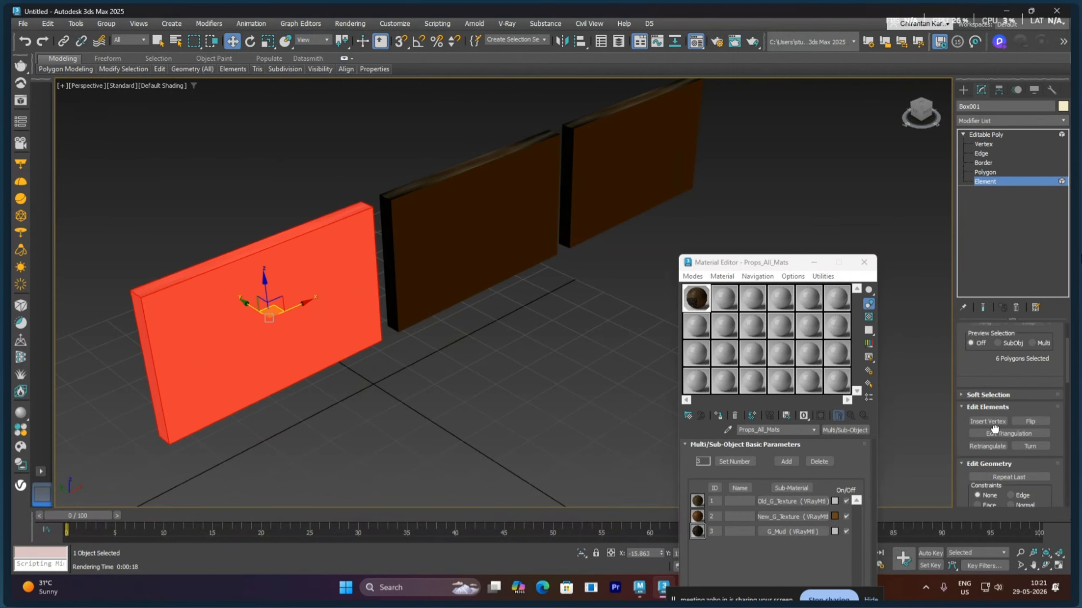
click(1040, 383)
text(1)
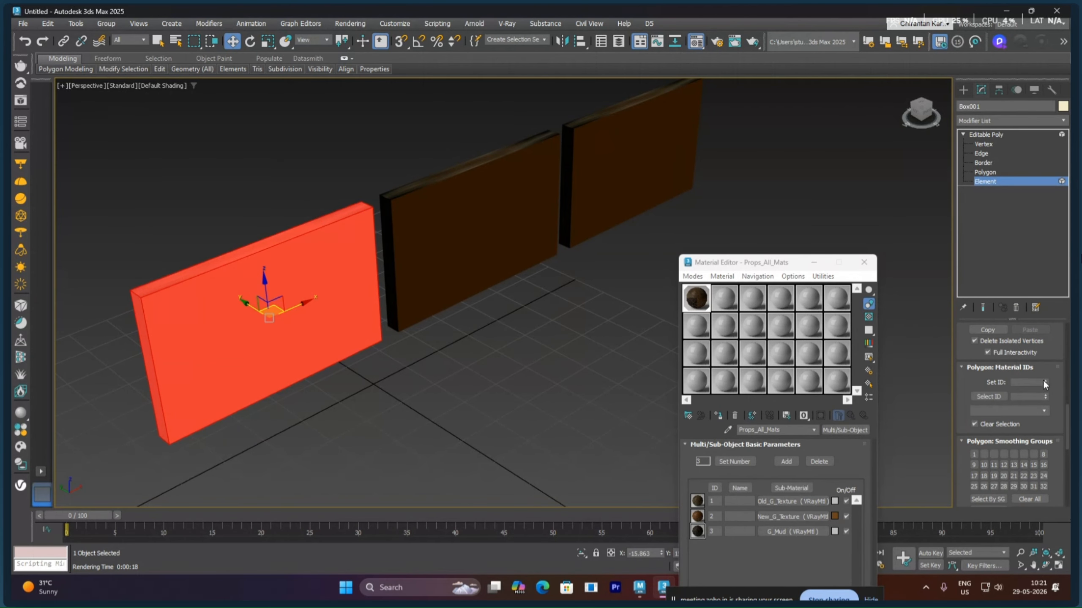
key(Return)
drag(466, 205, 467, 205)
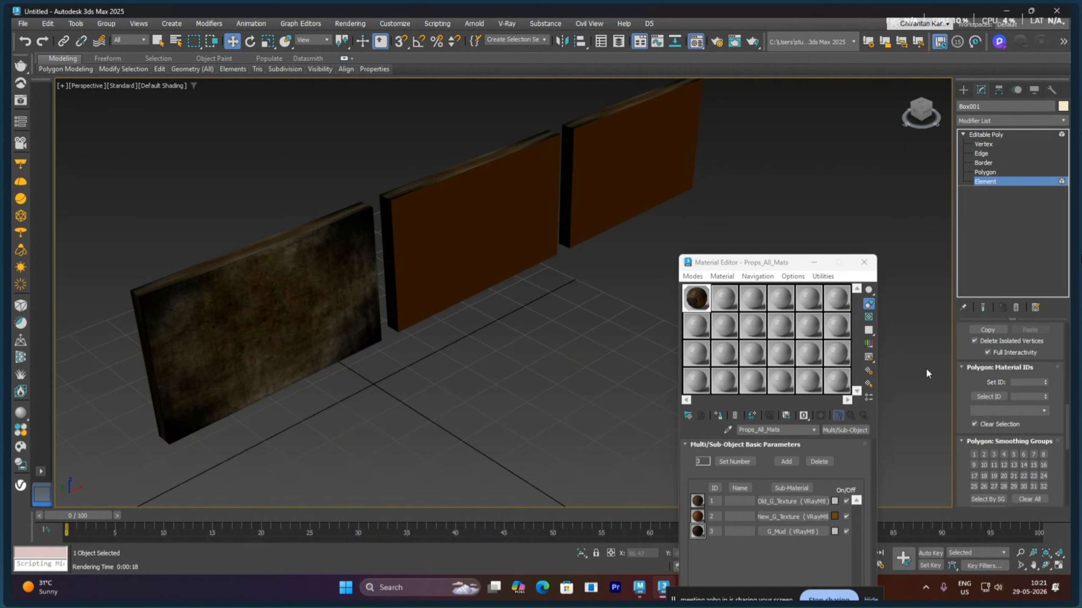
click(985, 135)
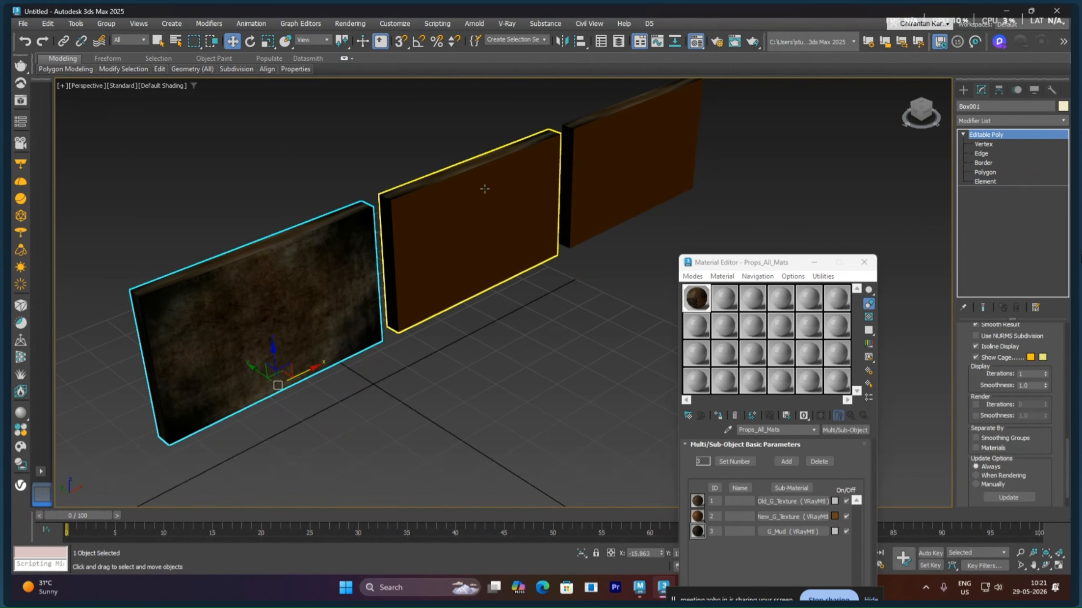
Set the material ID of the middle box's whole element to 2, for the New_G_Texture sub-material
click(477, 192)
key(5)
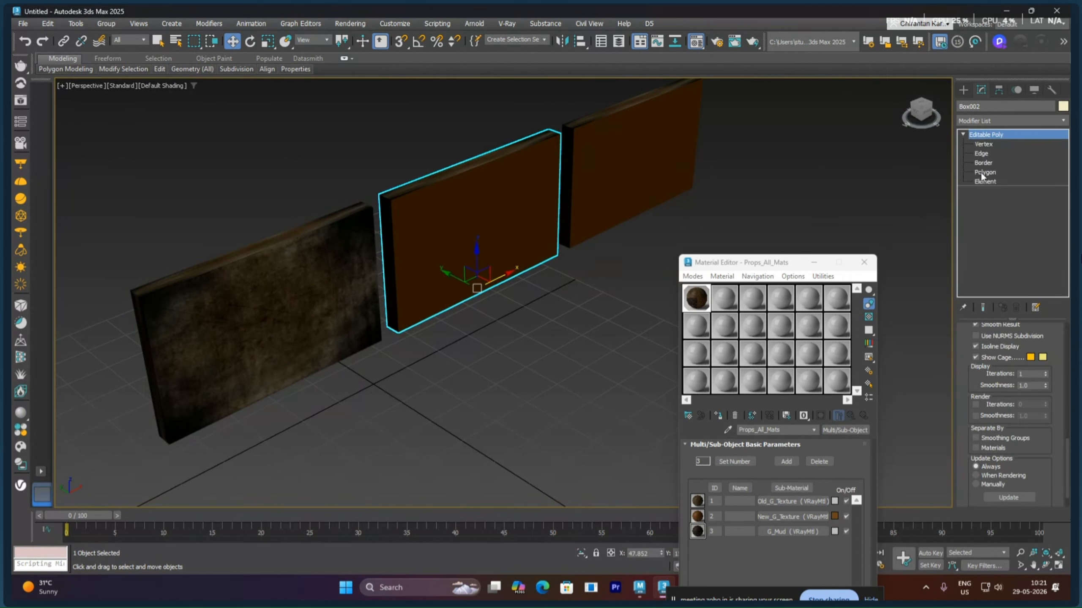
drag(418, 153, 550, 349)
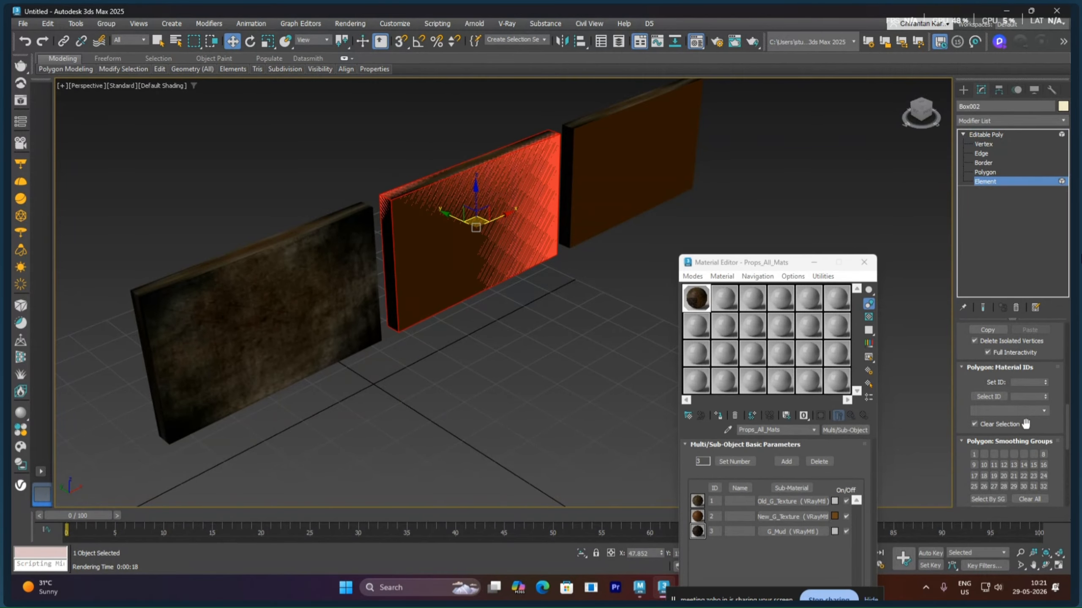
click(1043, 379)
click(551, 318)
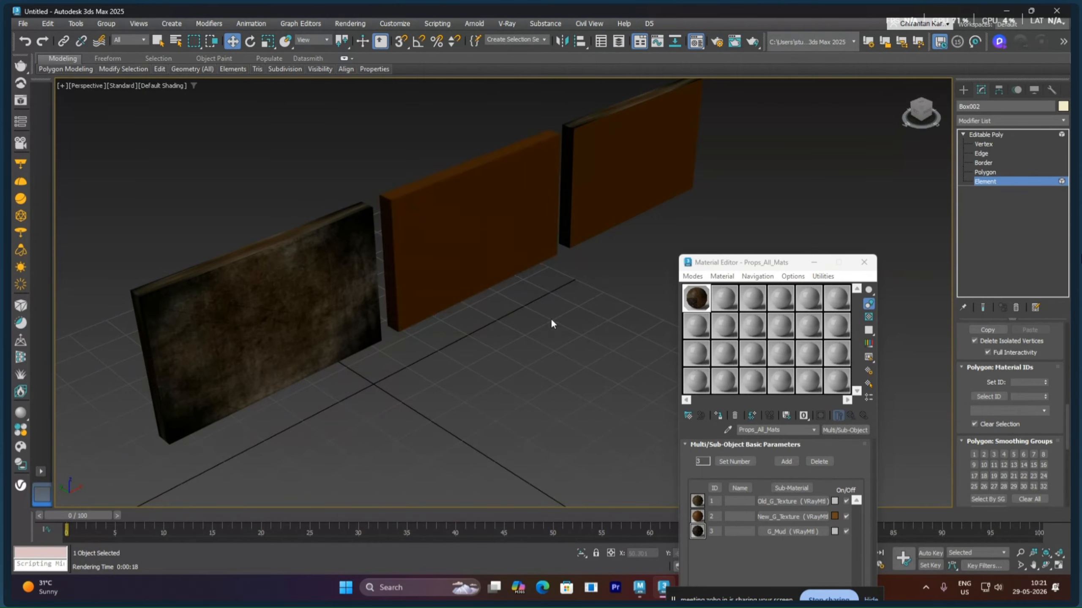
middle_drag(551, 317, 498, 363)
click(975, 134)
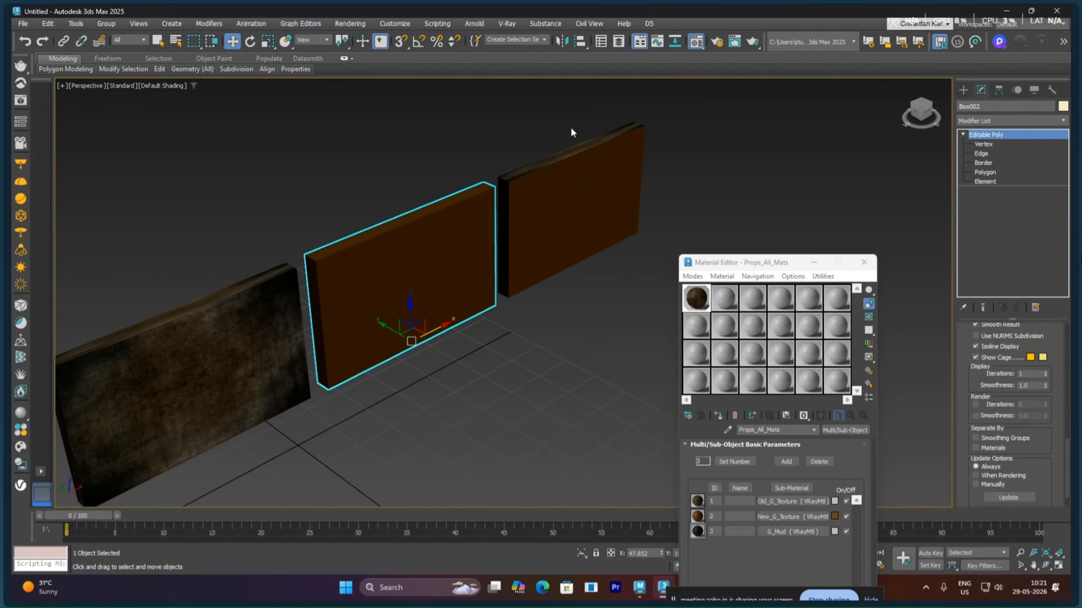
Set the material ID of the farthest box's whole element to 3, for the G_Mud sub-material
drag(507, 113, 622, 310)
click(961, 134)
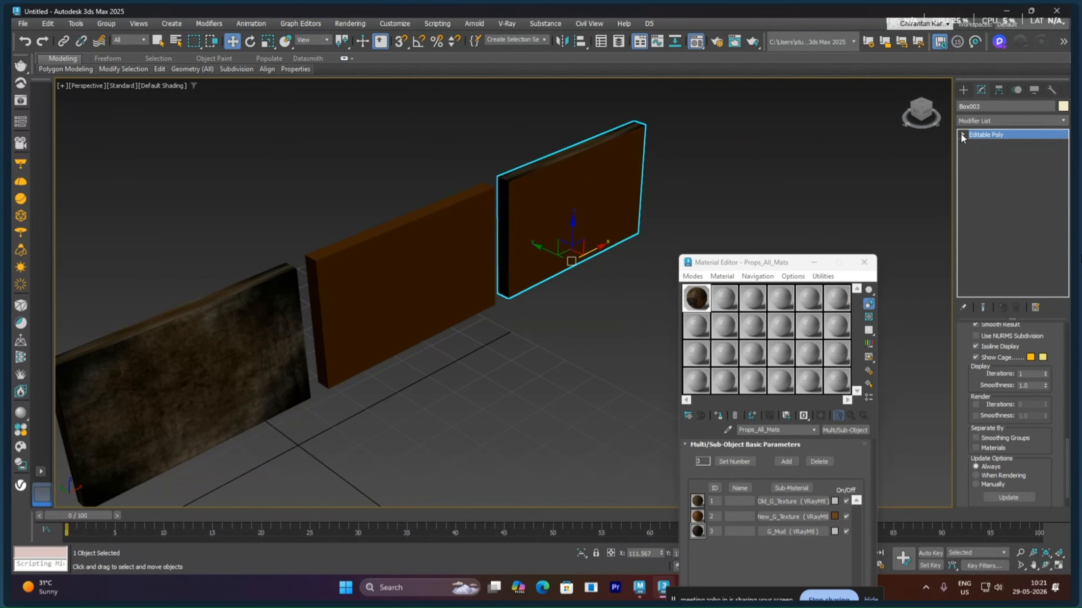
click(987, 182)
drag(592, 222, 592, 223)
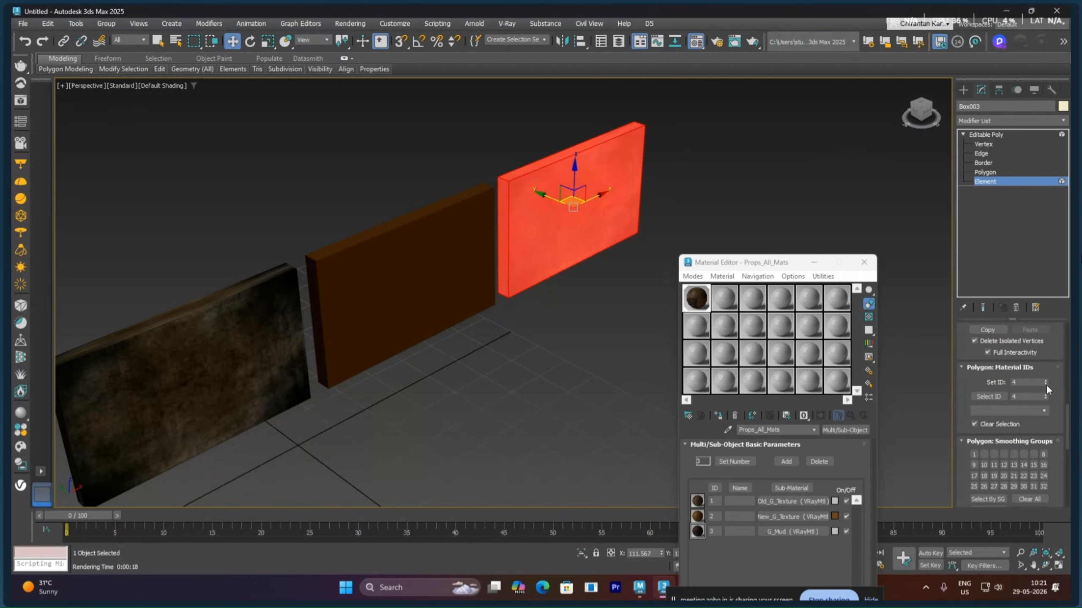
click(495, 350)
alt+middle_drag(495, 350, 580, 326)
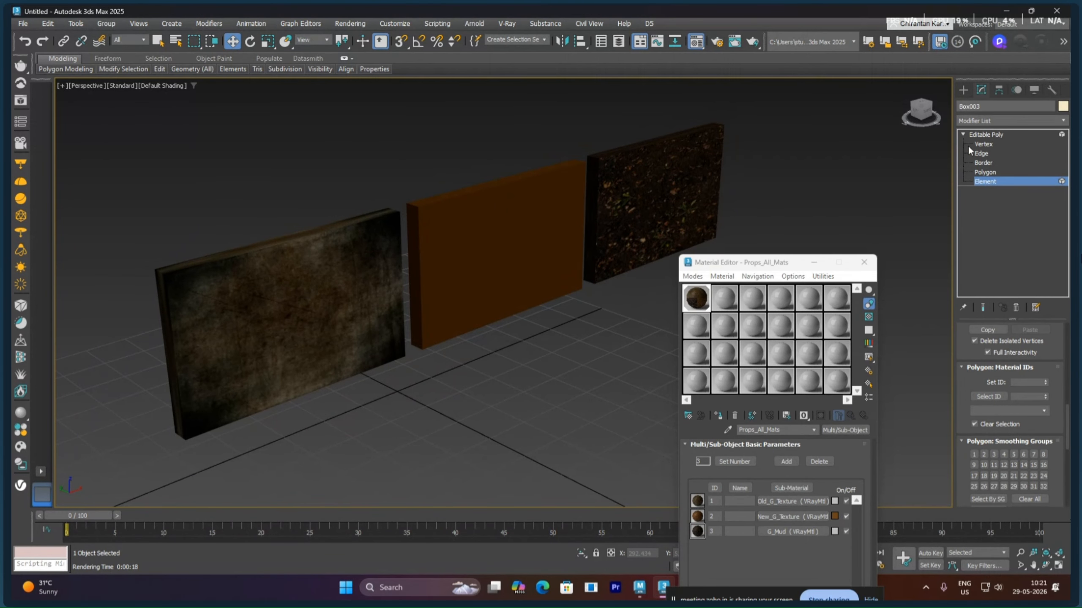
click(981, 135)
Add a UVW Map modifier to the middle box and set its mapping to Box
click(496, 338)
click(489, 307)
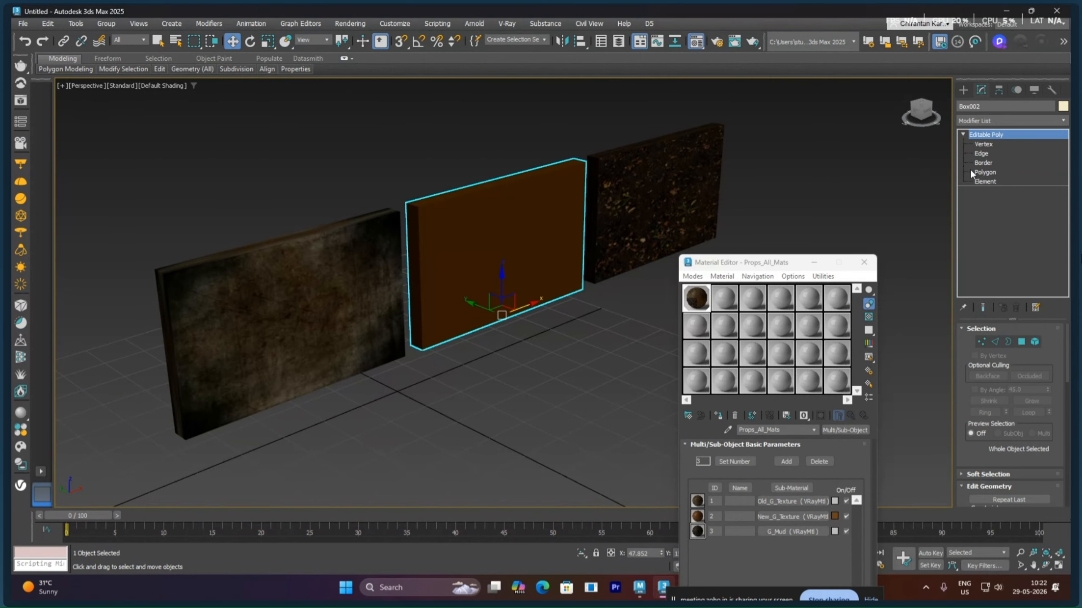
click(1006, 121)
text(u)
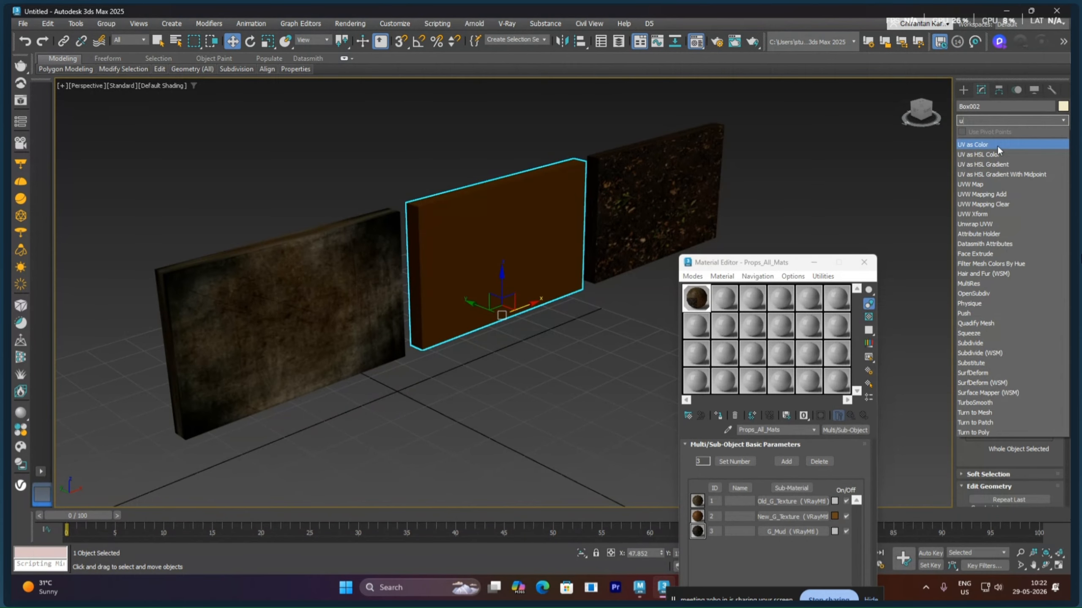
click(979, 184)
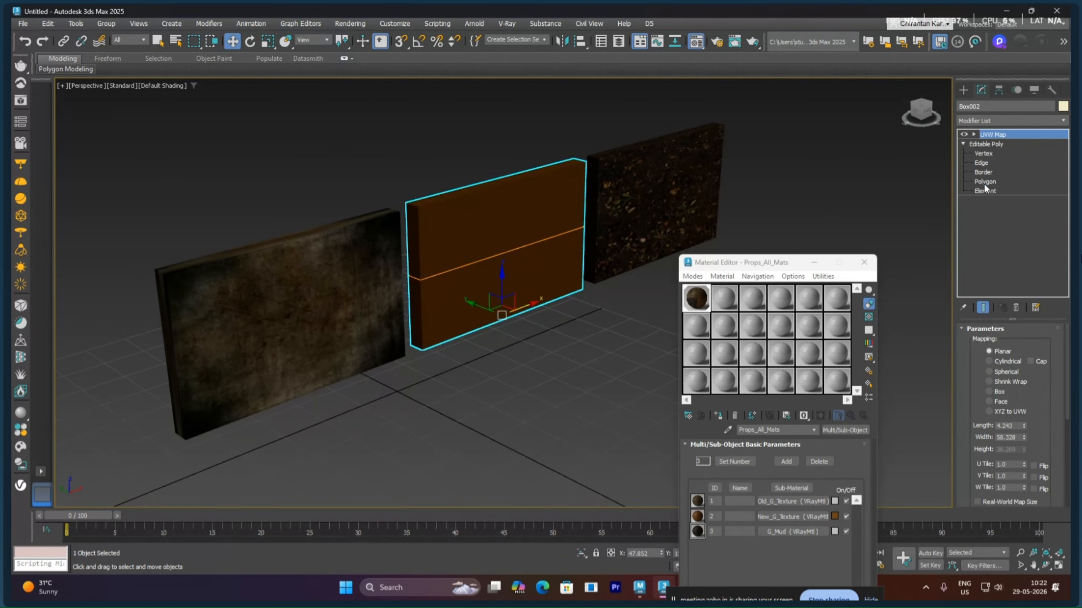
scroll(979, 397, down, 5)
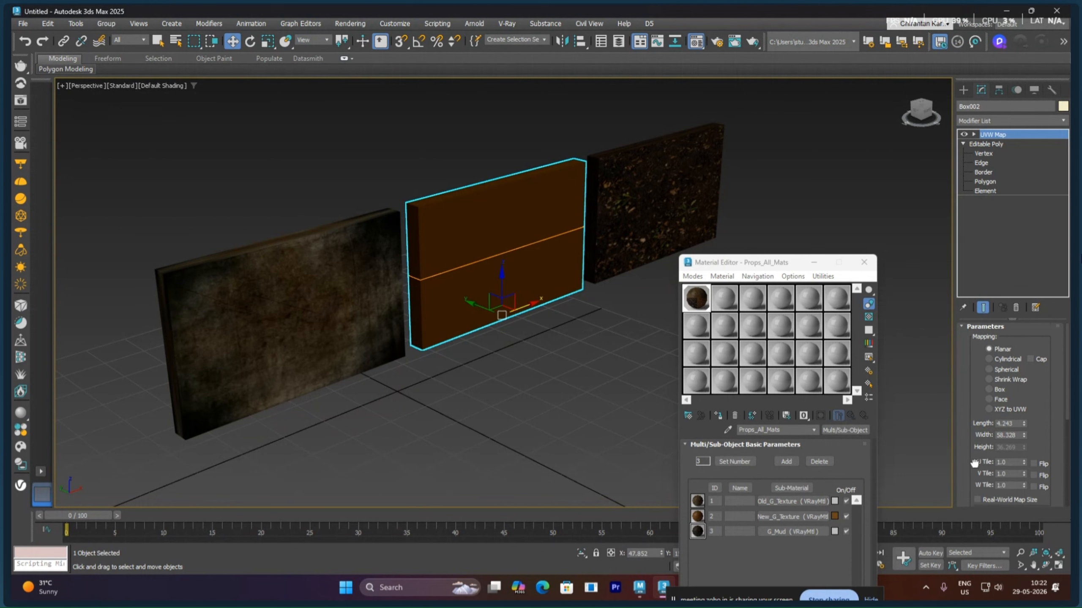
scroll(979, 397, up, 4)
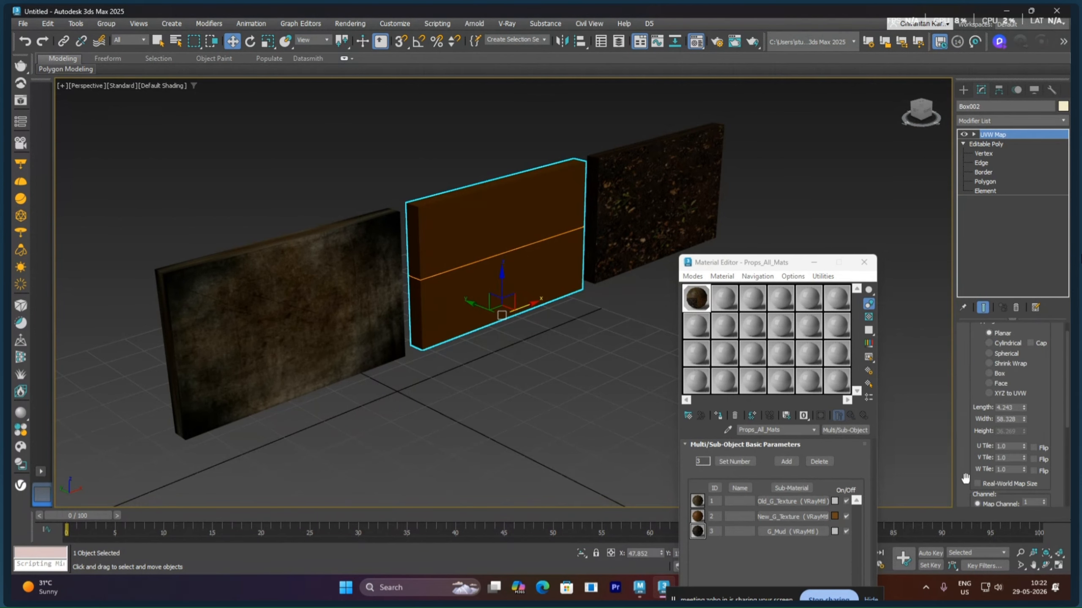
click(990, 373)
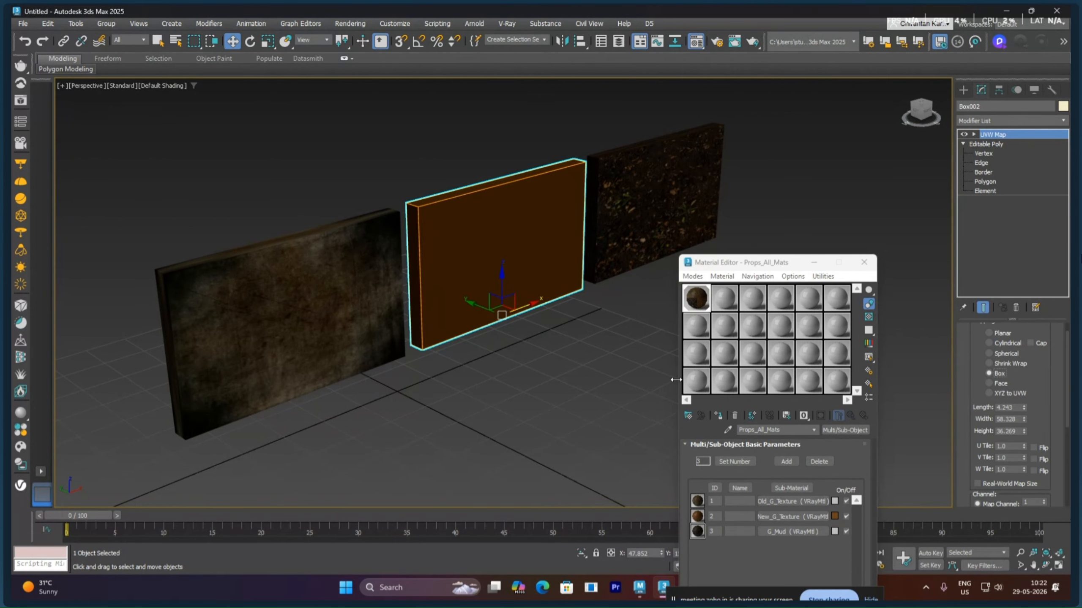
click(539, 371)
Place a V-Ray light of type Dome on the ground in front of the three boxes
scroll(492, 350, up, 2)
scroll(493, 349, up, 2)
mouse_move(493, 349)
alt+middle_down()
mouse_move(518, 331)
mouse_move(550, 347)
alt+middle_up()
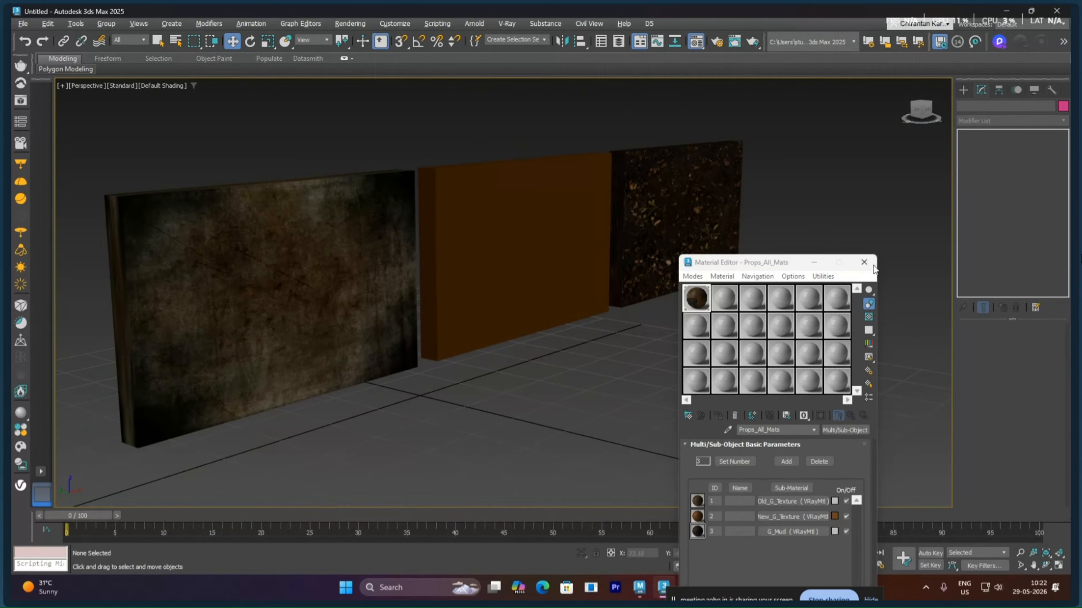
click(960, 91)
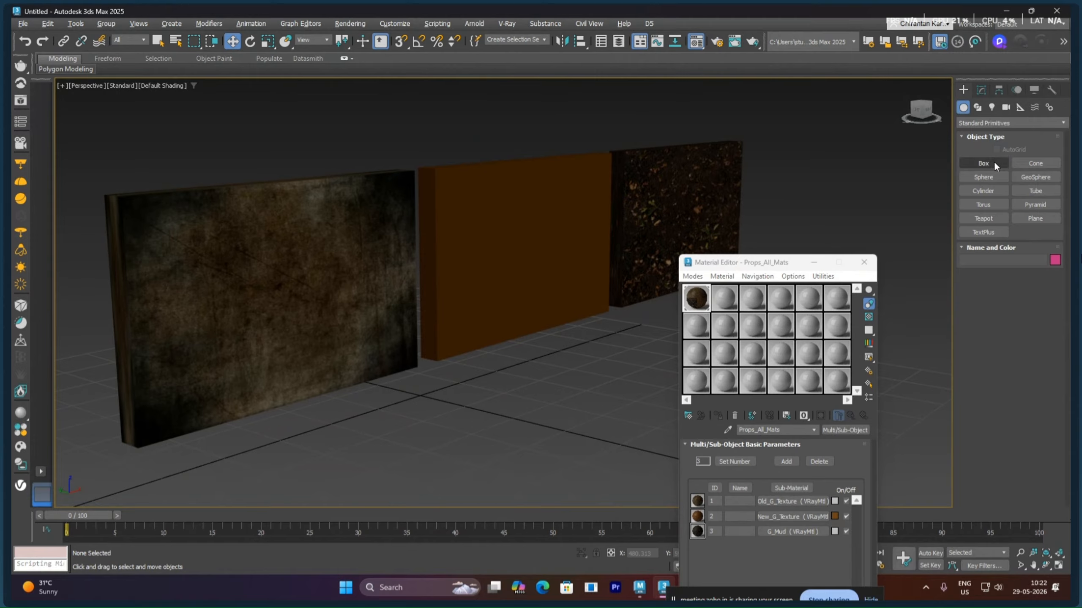
click(991, 107)
click(980, 123)
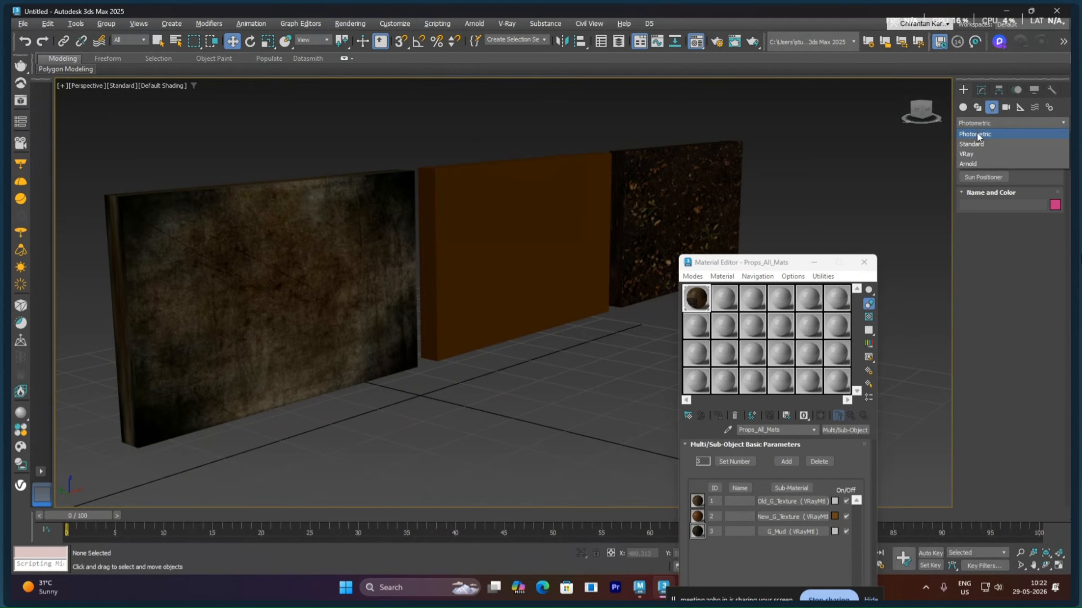
click(978, 155)
click(984, 166)
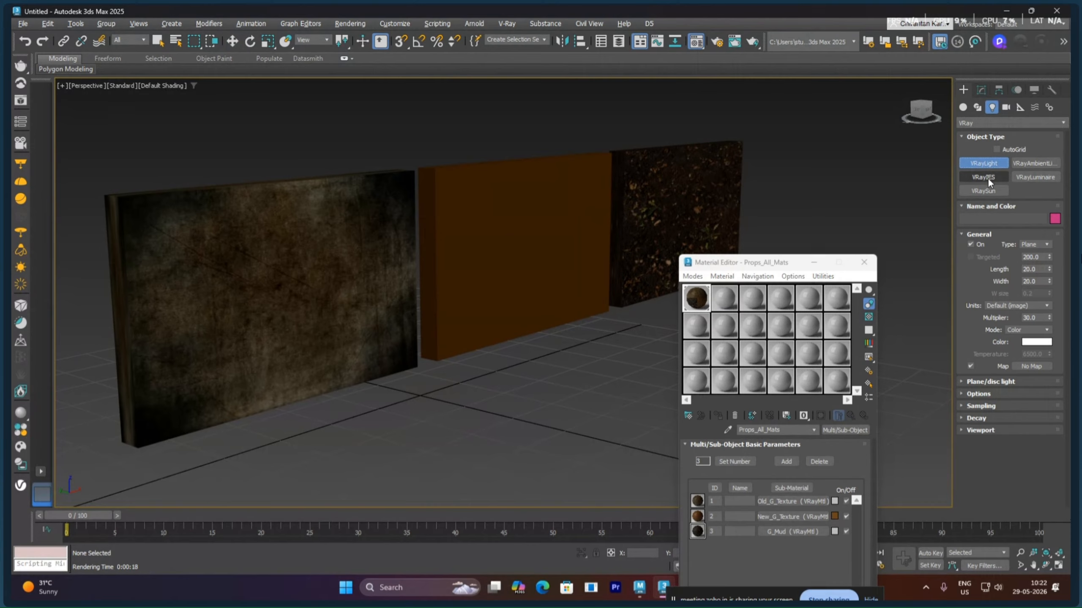
click(1034, 244)
click(1029, 264)
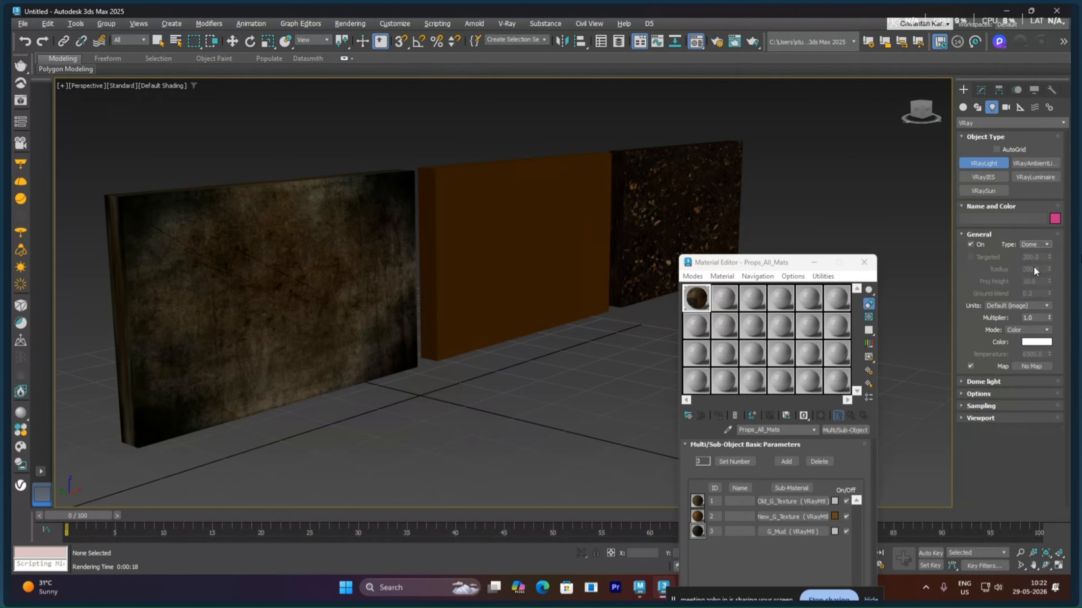
click(558, 395)
key(w)
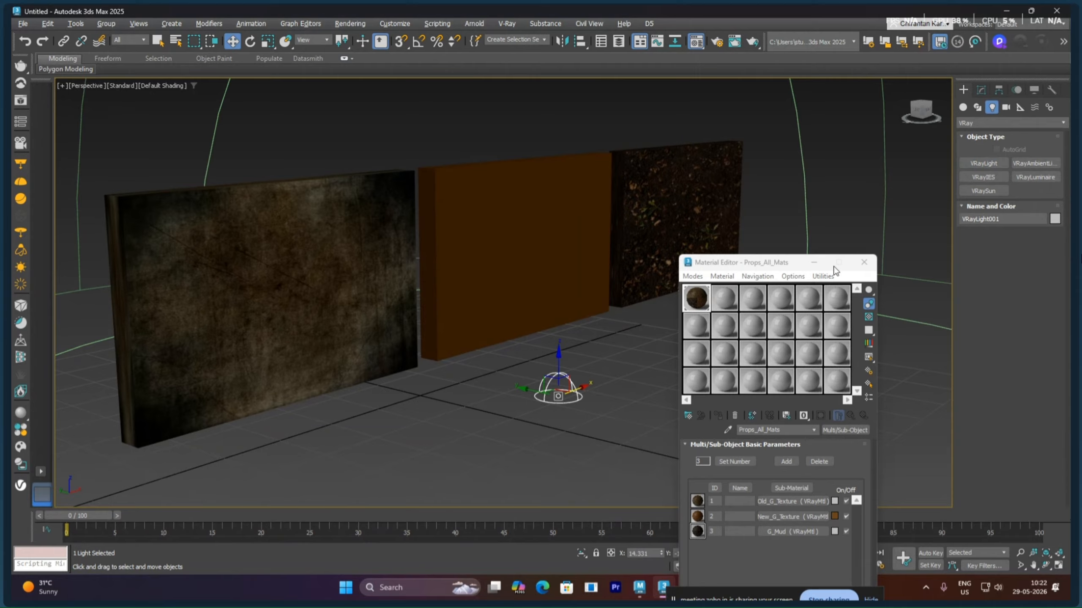
Draw a large ground plane beneath the three boxes and assign the 02 - Default physical material to it
click(963, 107)
click(979, 123)
click(983, 134)
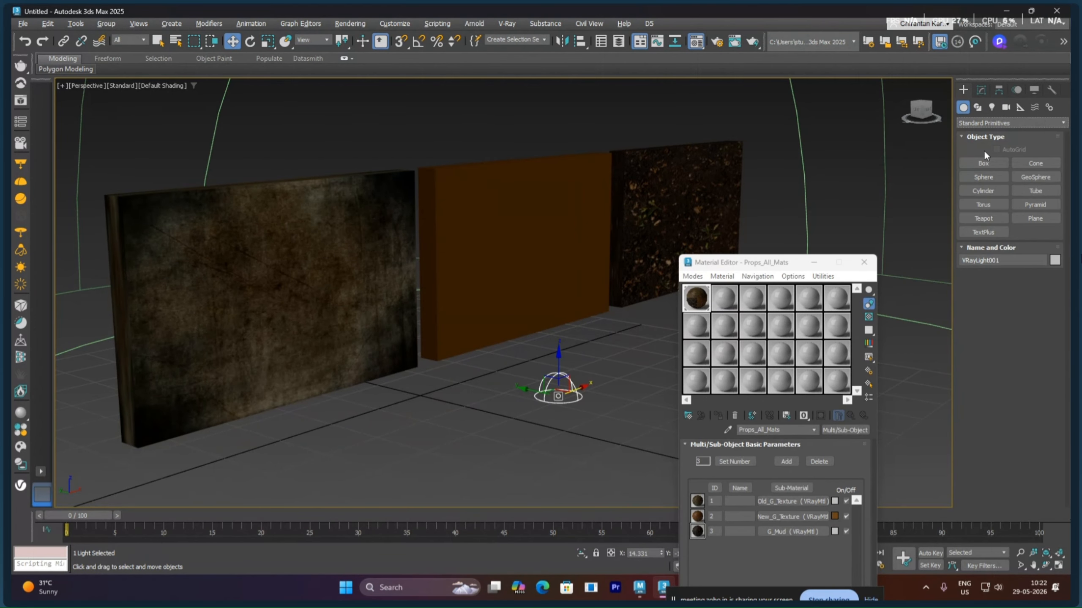
click(1035, 218)
key(z)
scroll(515, 293, down, 3)
mouse_move(515, 293)
alt+middle_down()
mouse_move(490, 315)
mouse_move(430, 321)
mouse_move(397, 355)
alt+middle_up()
mouse_move(176, 314)
mouse_down()
mouse_move(601, 383)
mouse_move(872, 349)
mouse_move(891, 374)
mouse_up()
key(w)
right_click(526, 321)
click(530, 332)
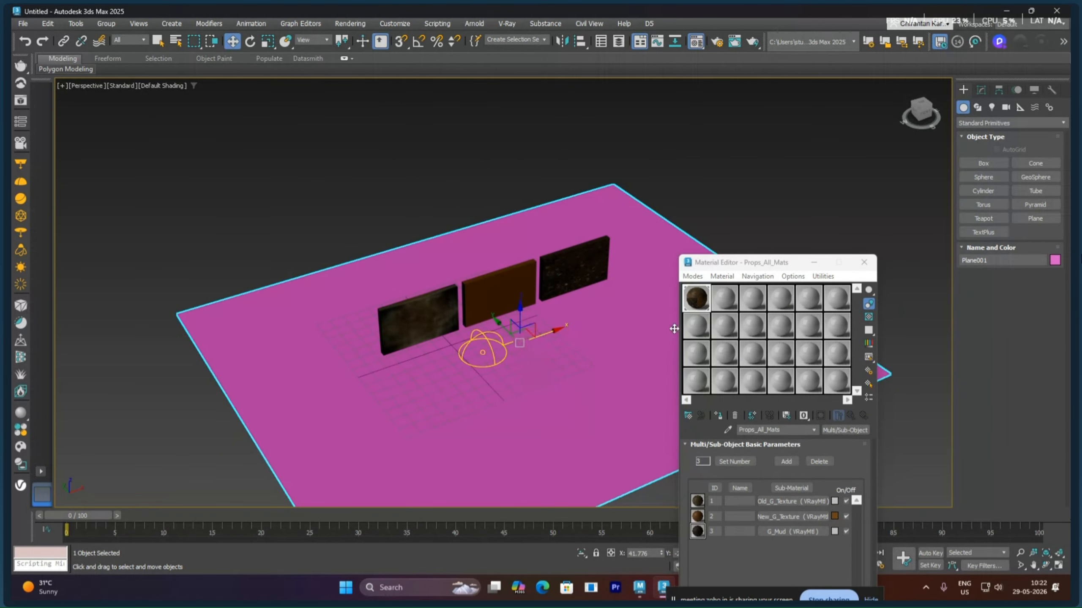
click(731, 305)
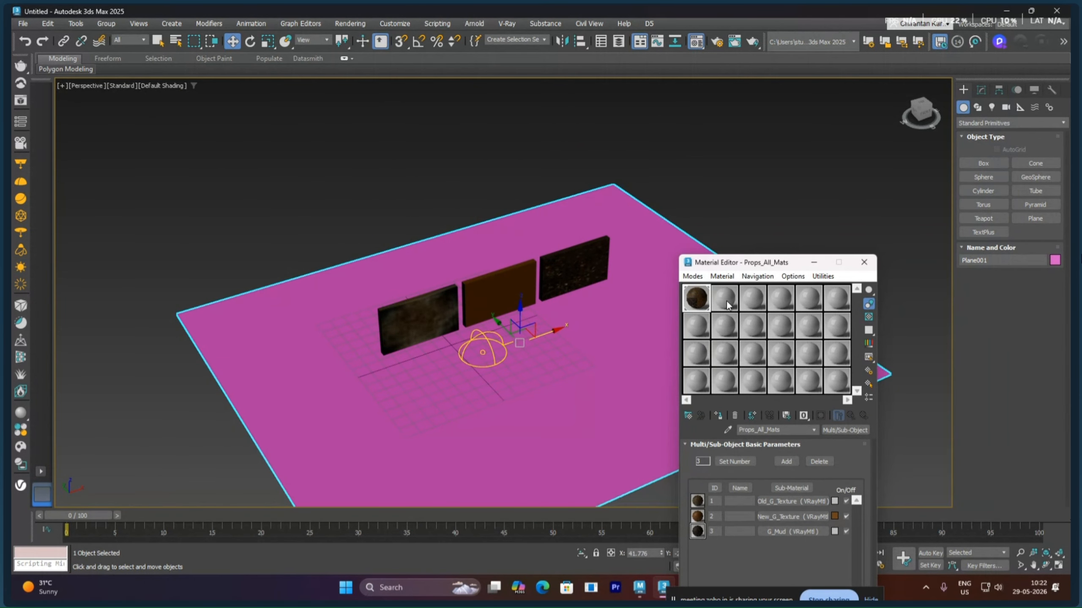
click(718, 416)
Render a close perspective view of the boxes with V-Ray and examine each box's material in the frame buffer
alt+middle_drag(551, 375, 554, 361)
scroll(555, 362, up, 8)
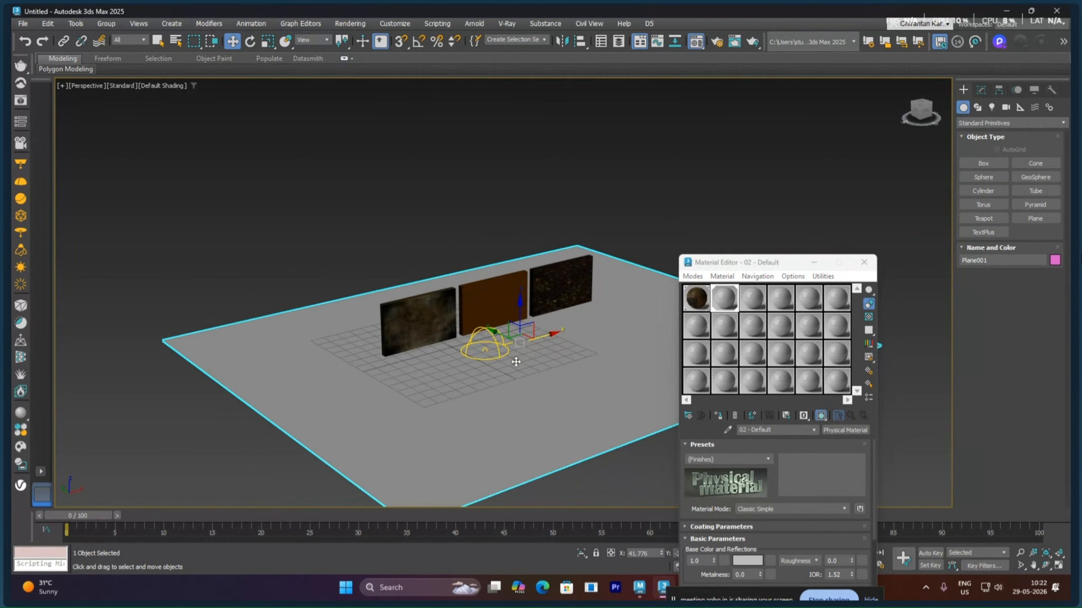
middle_drag(505, 310, 590, 314)
scroll(587, 318, up, 1)
click(451, 114)
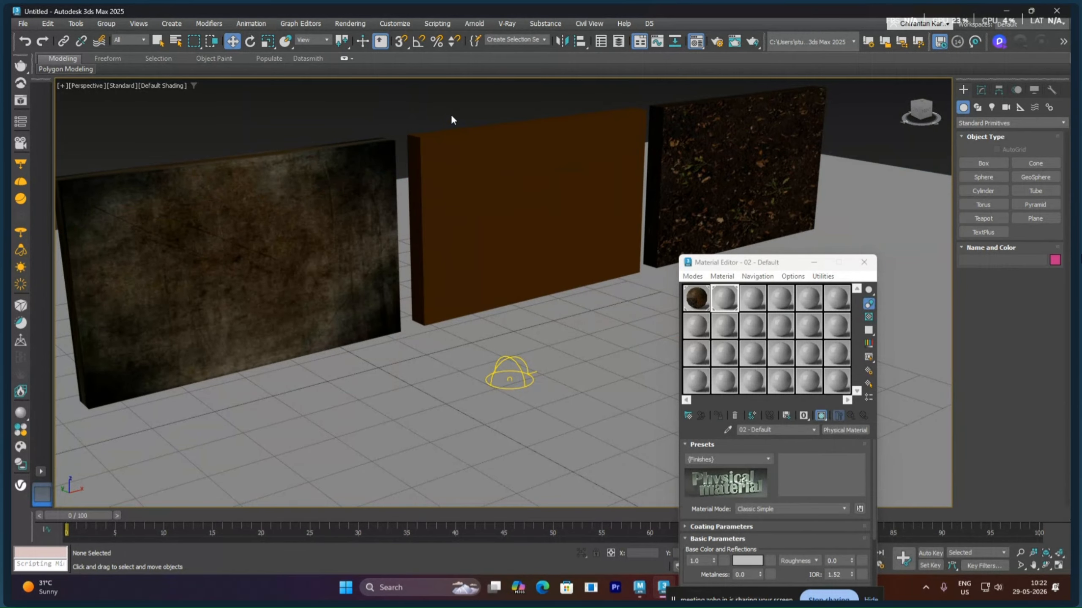
key(shift+q)
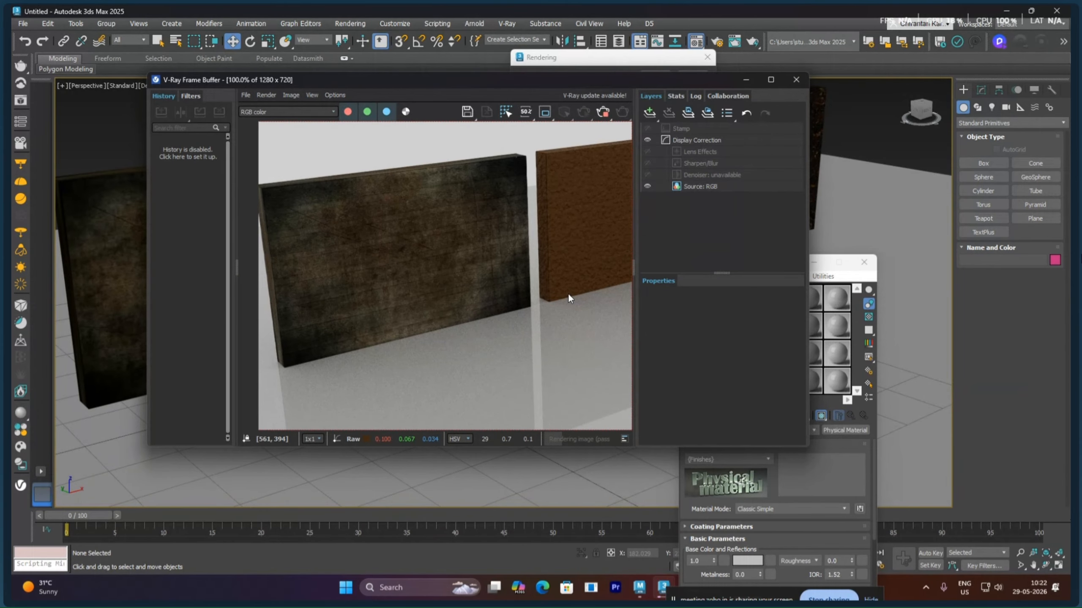
middle_drag(568, 293, 428, 258)
middle_drag(529, 251, 382, 270)
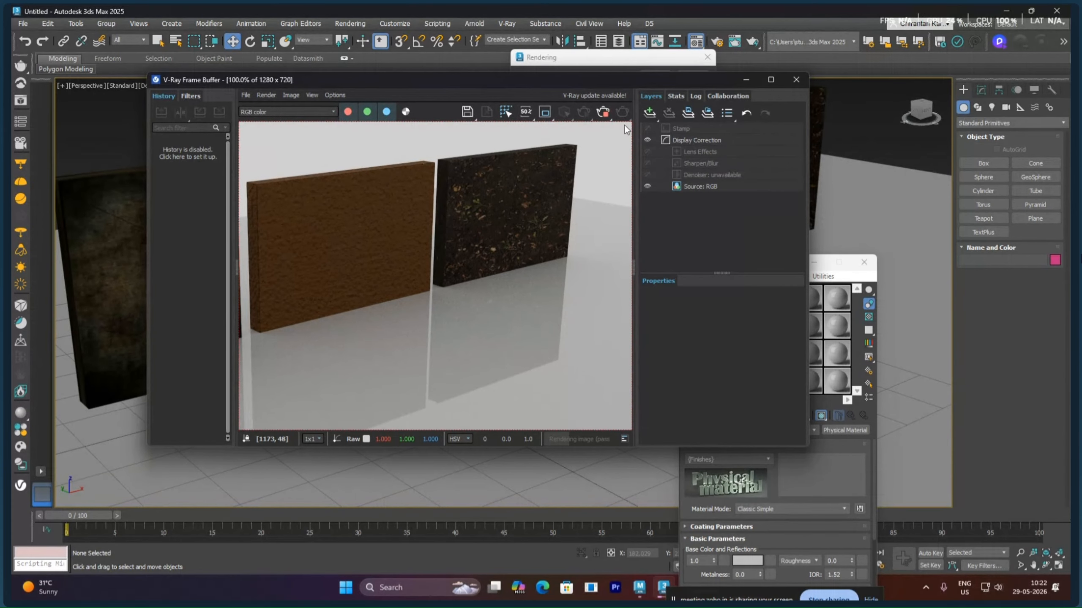
click(796, 79)
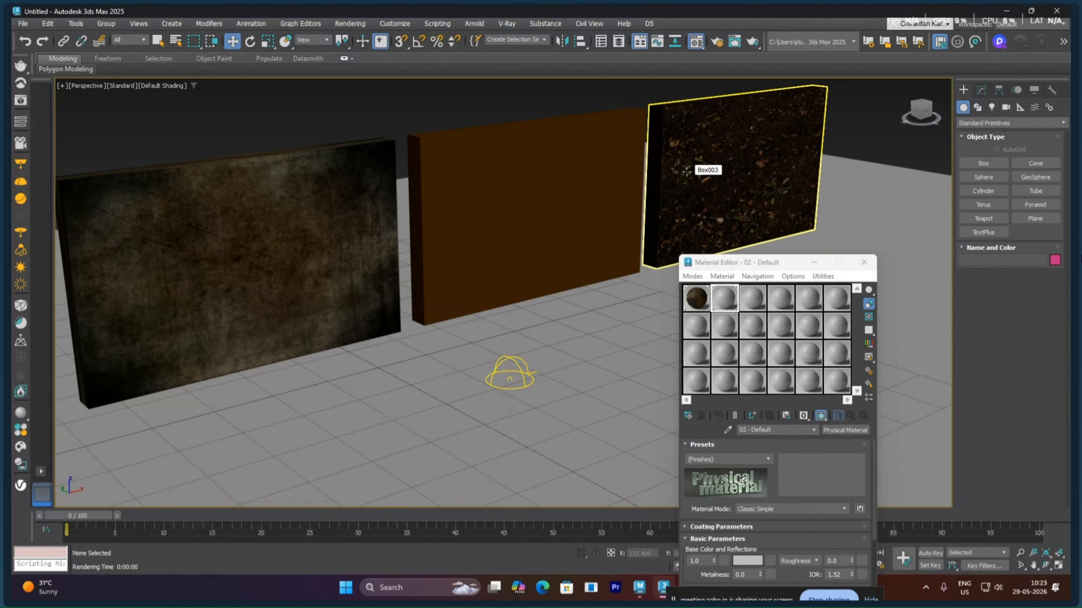
Review the Props_All_Mats entry of the Props_material.mat library in the Material/Map Browser
drag(749, 262, 753, 120)
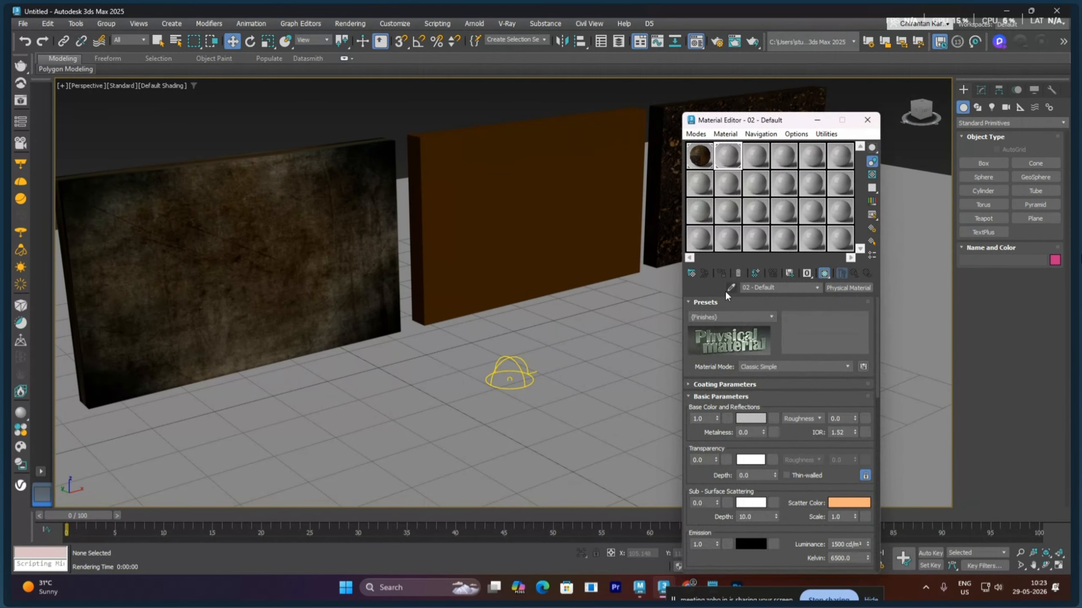
click(691, 273)
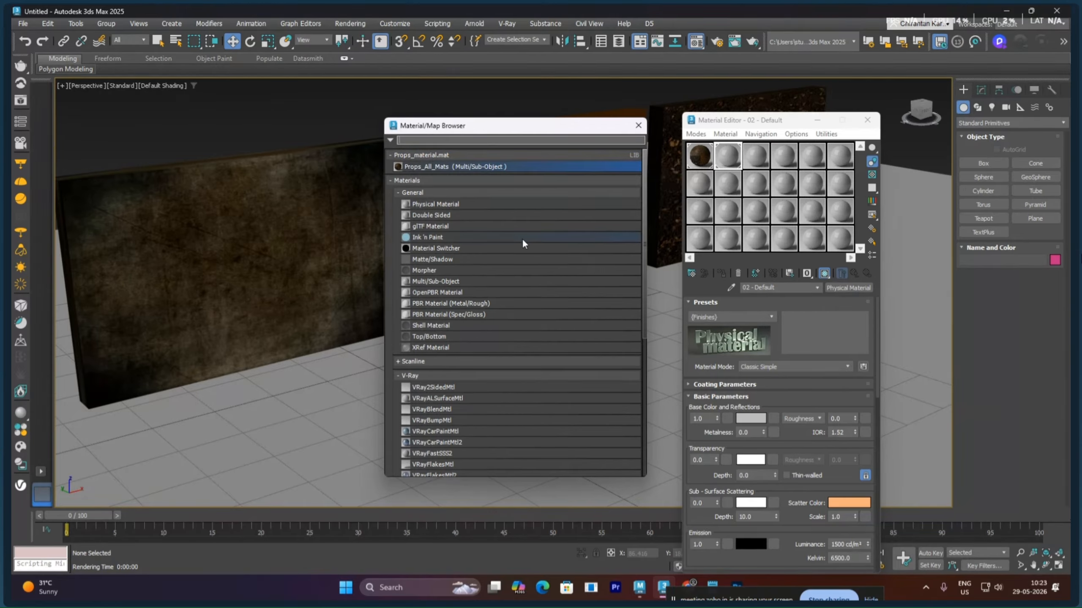
click(638, 126)
alt+middle_drag(589, 242, 472, 300)
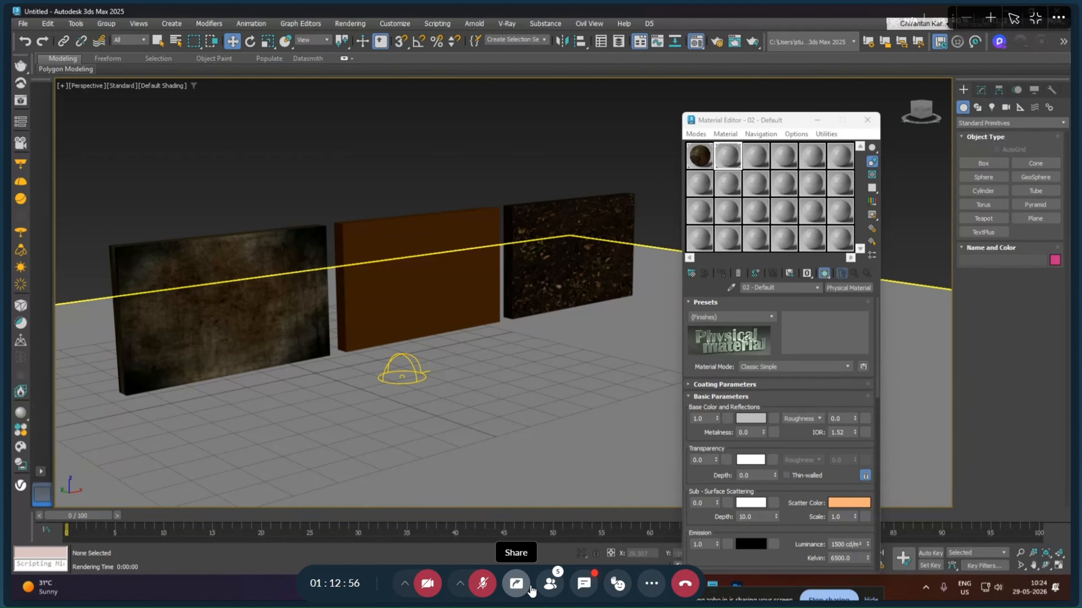
click(482, 585)
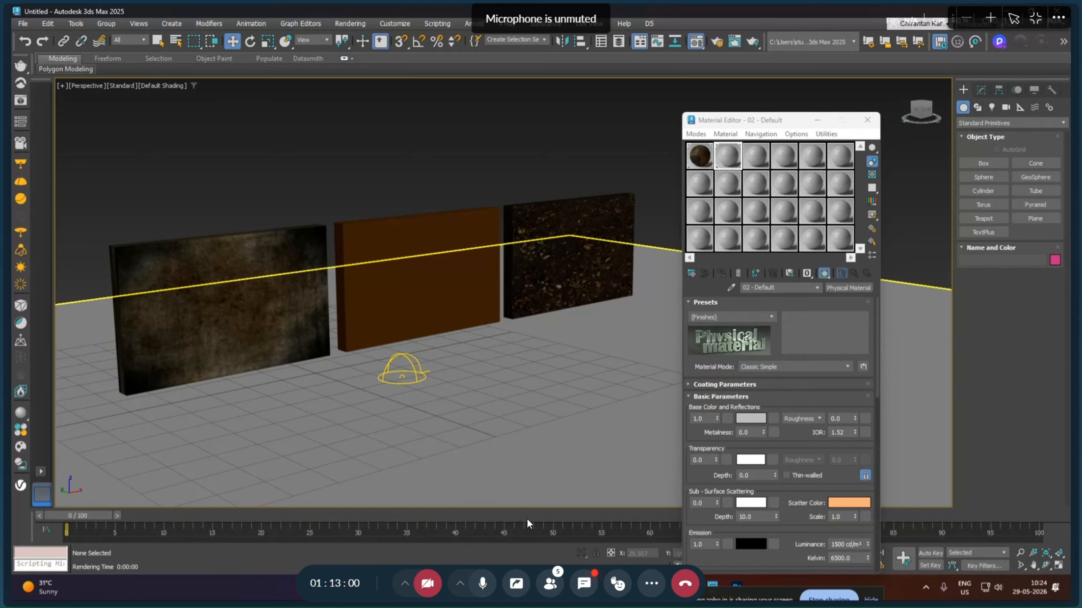
click(482, 584)
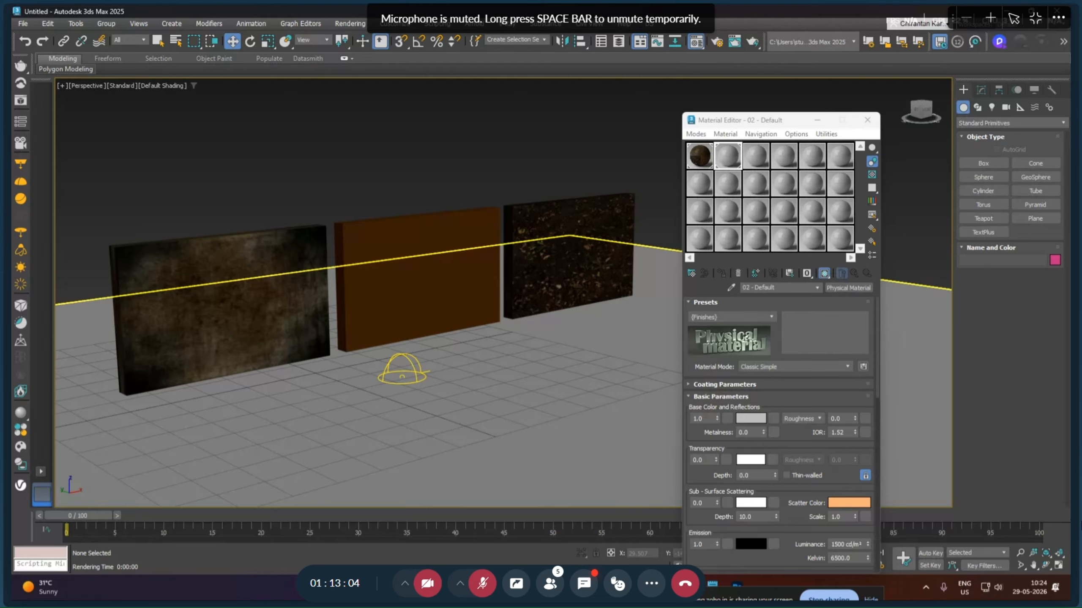